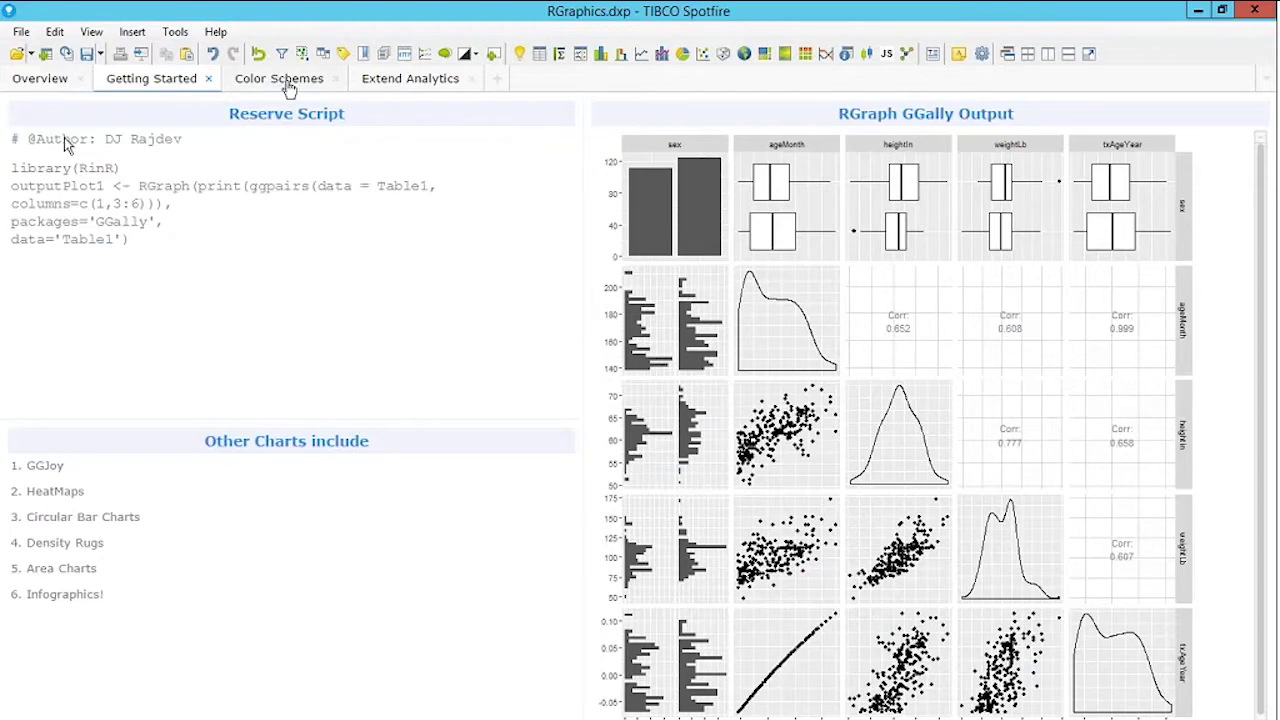
- Visit the Color Schemes and Getting Started pages, highlighting the RinR library and RGraph function lines
click(286, 84)
click(143, 78)
drag(113, 170, 120, 168)
click(164, 279)
double_click(164, 186)
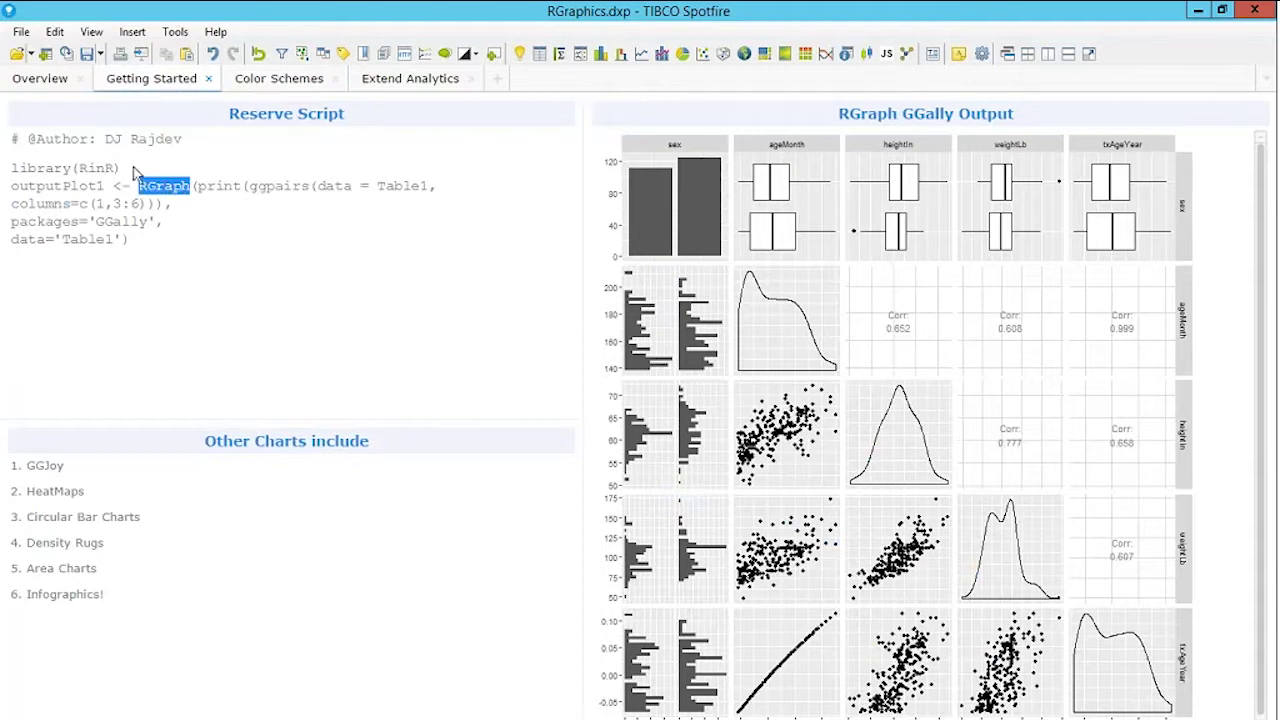
double_click(78, 167)
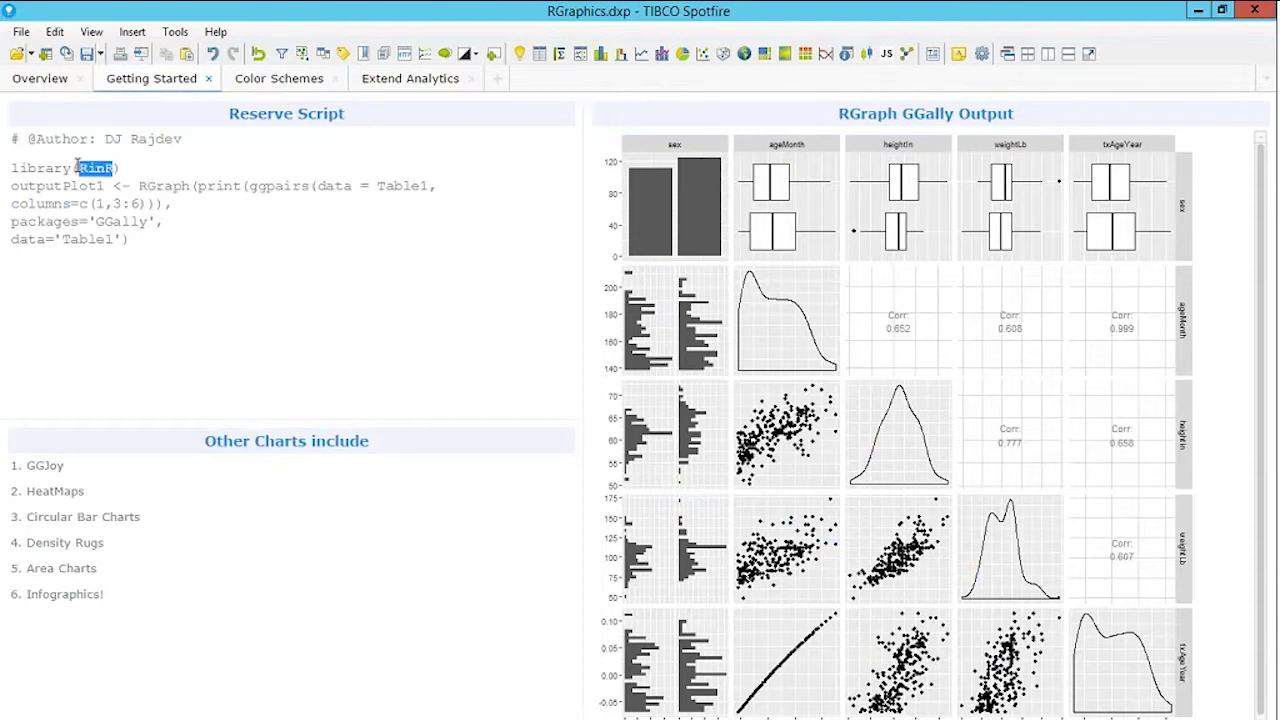
double_click(164, 186)
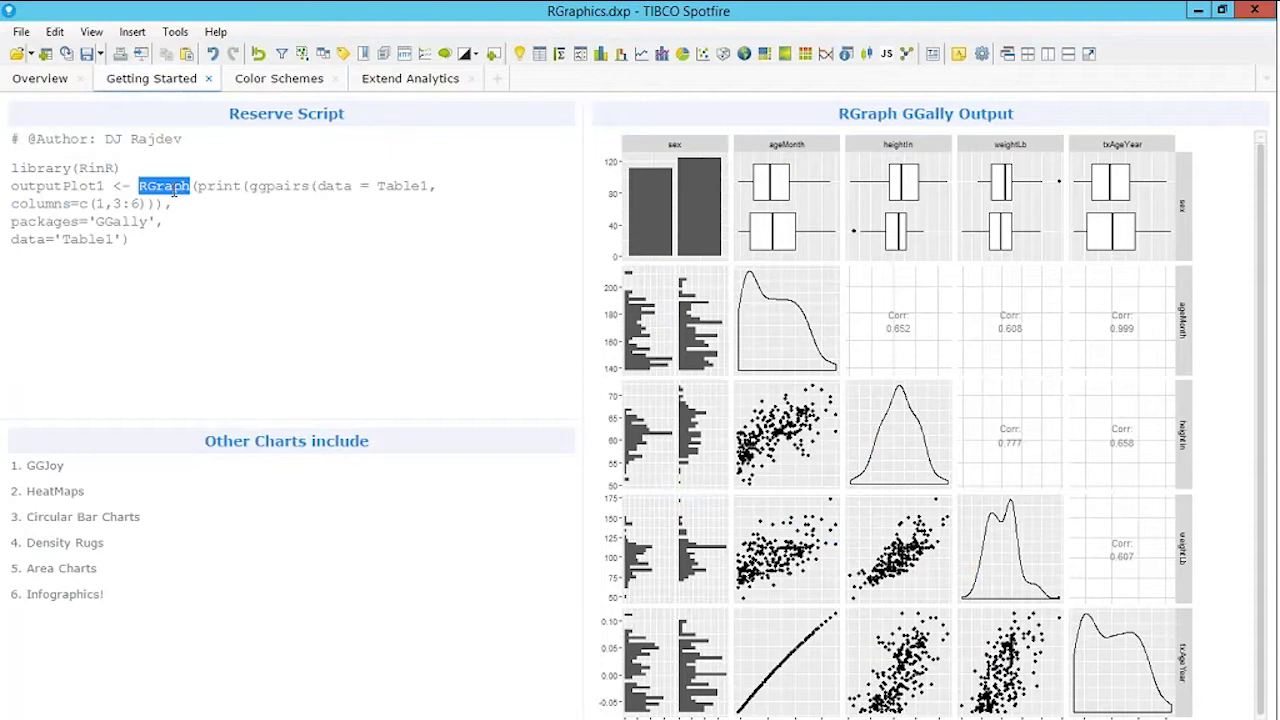
click(174, 193)
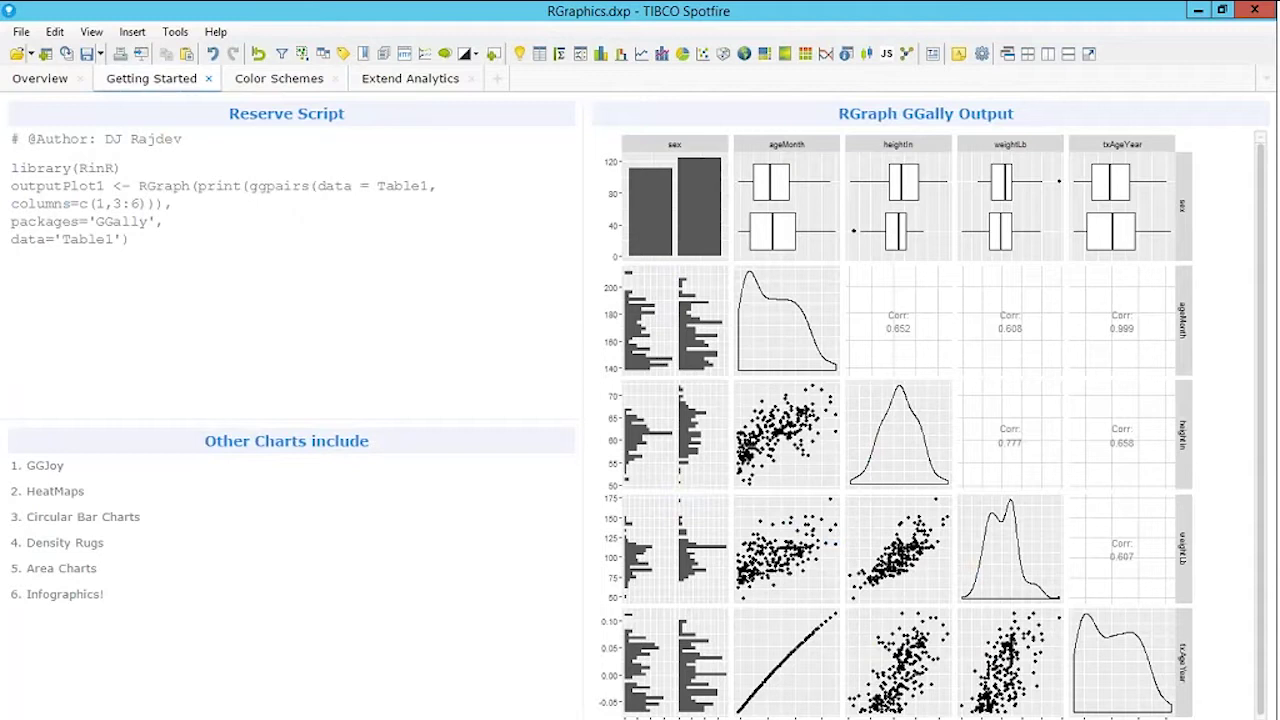
- In Edit Text Area, replace the print(ggpairs(...)) call with '<viz call>'
right_click(183, 265)
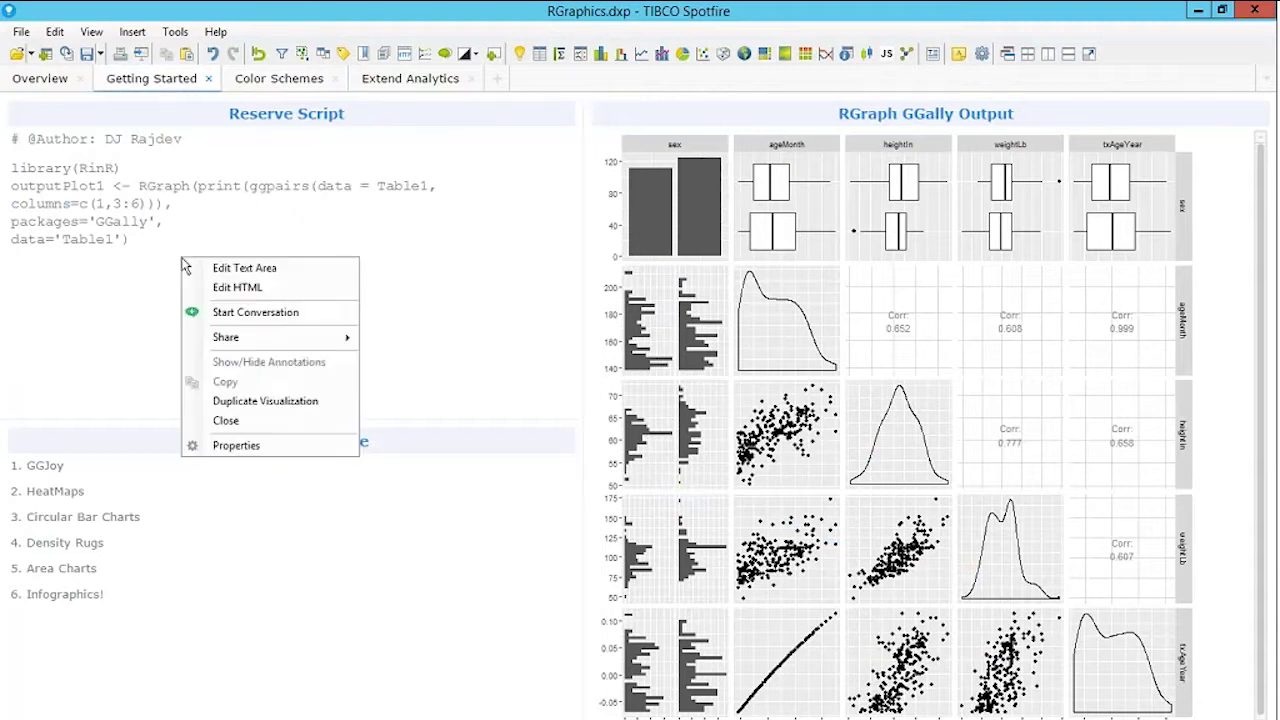
click(240, 268)
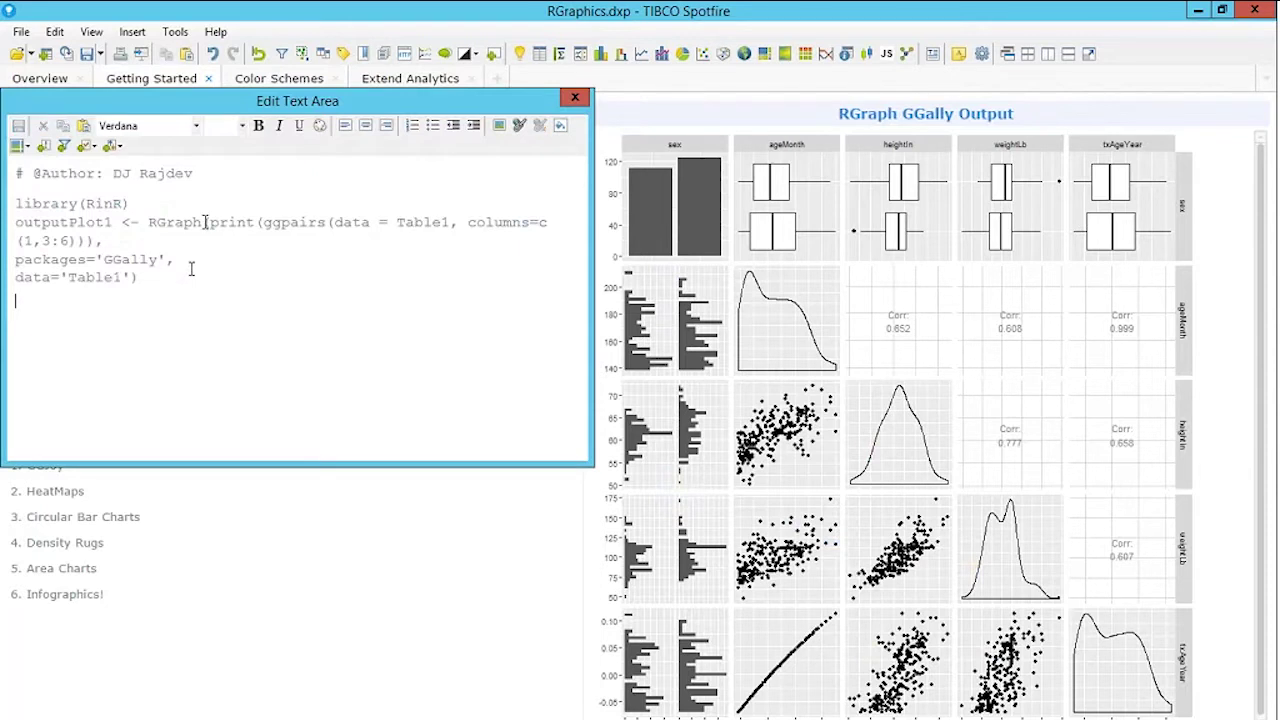
click(206, 222)
drag(210, 224, 88, 241)
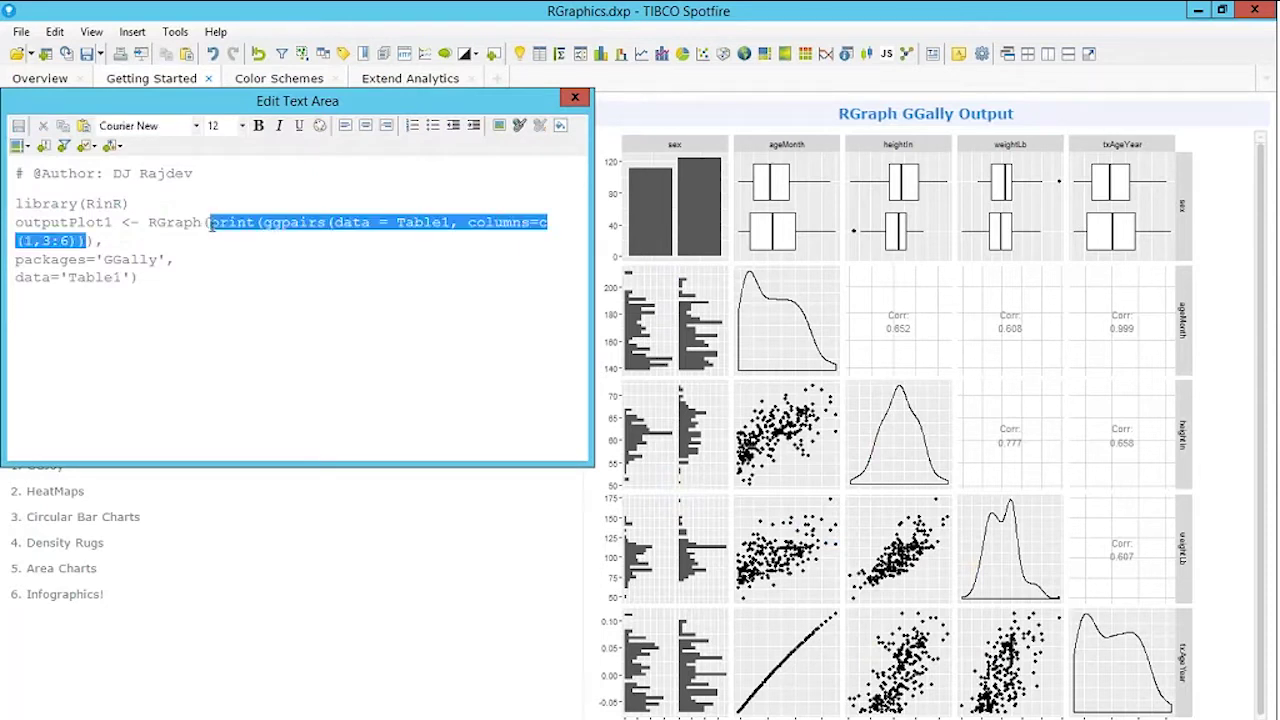
key(shift+Right)
key(ctrl+x)
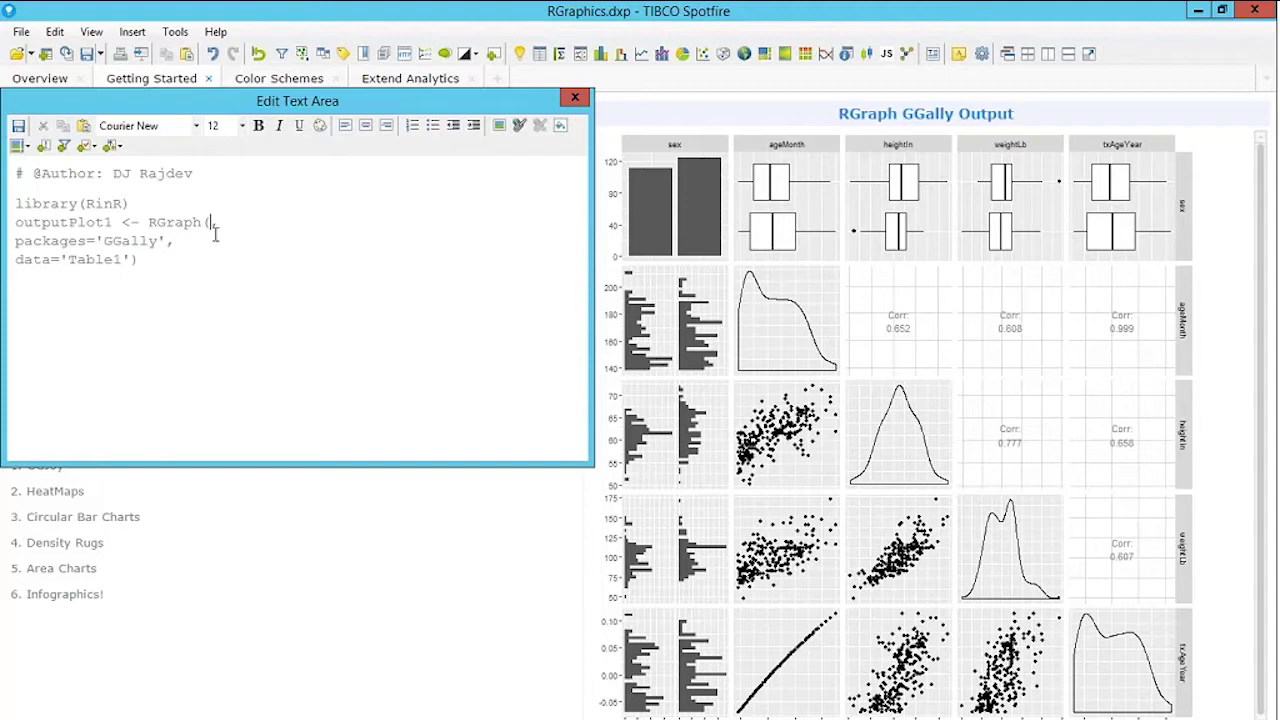
text(<viz> call>,)
- Point out the 'GGally' and 'Table1' arguments, then bring up File Explorer at This PC
drag(166, 241, 101, 253)
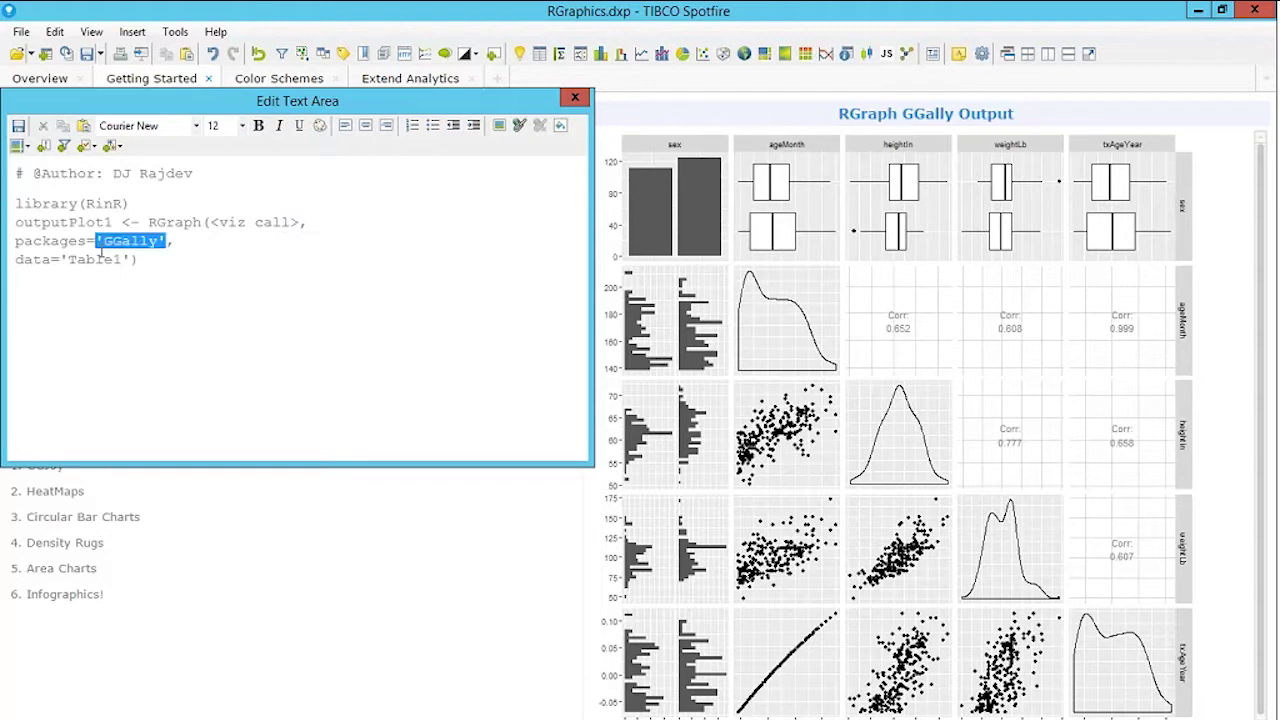
double_click(83, 259)
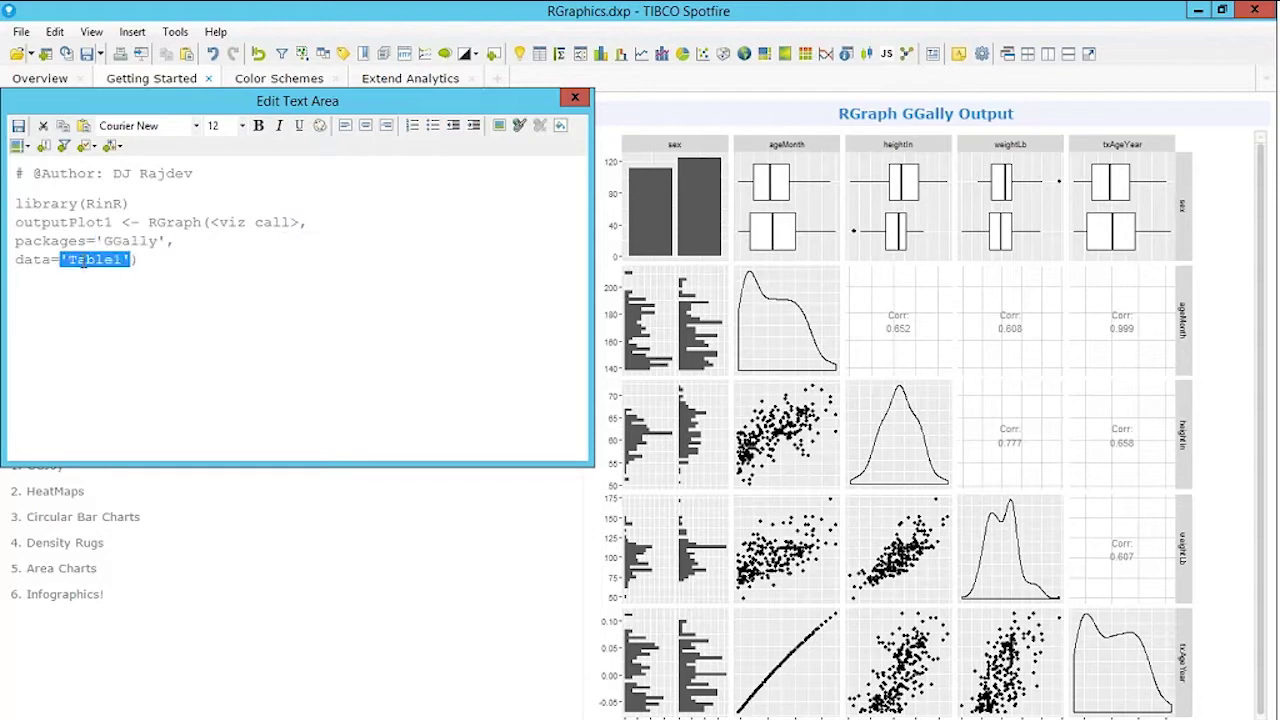
double_click(146, 244)
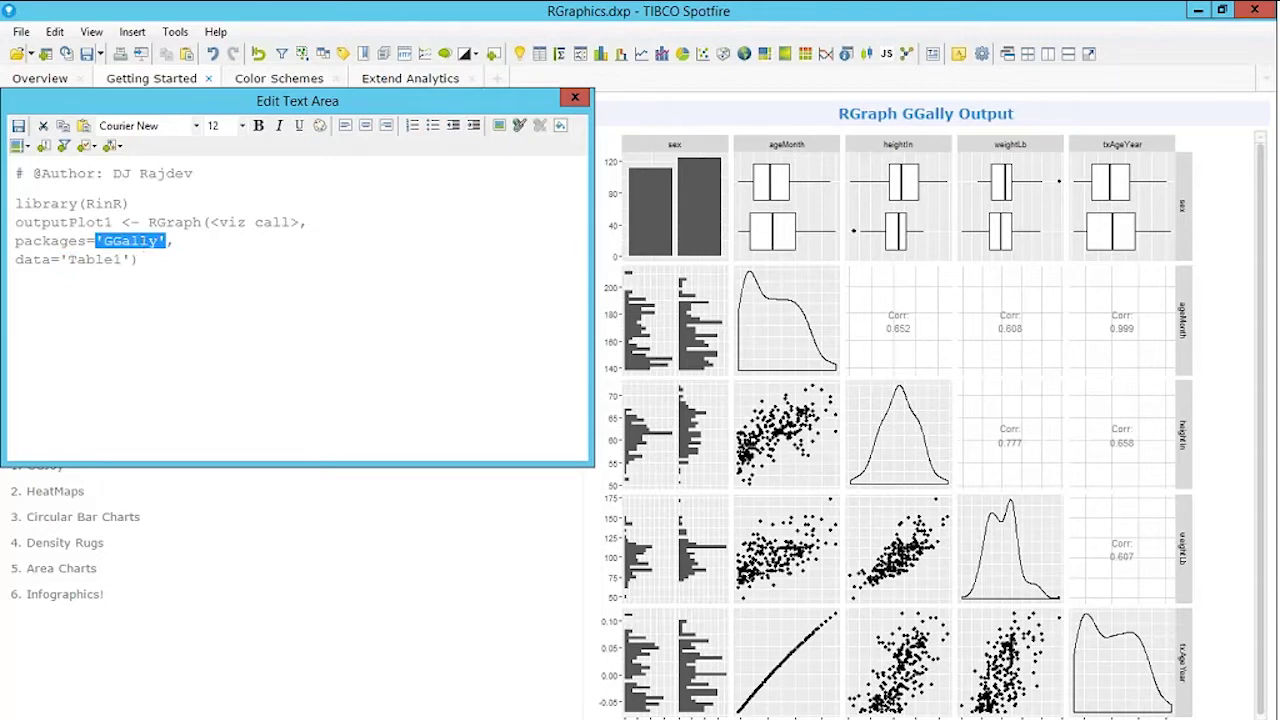
key(super+e)
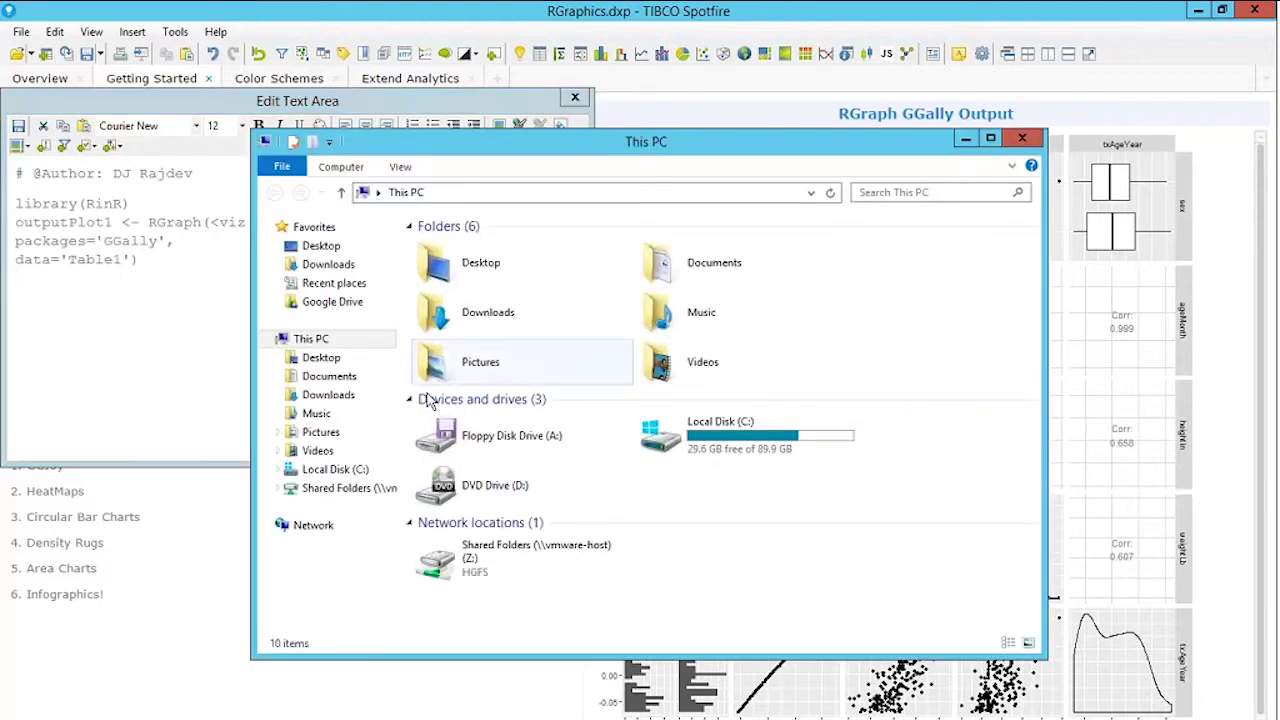
- Browse to C:\Program Files\R\R-3.4.0\bin and launch the R console
click(333, 469)
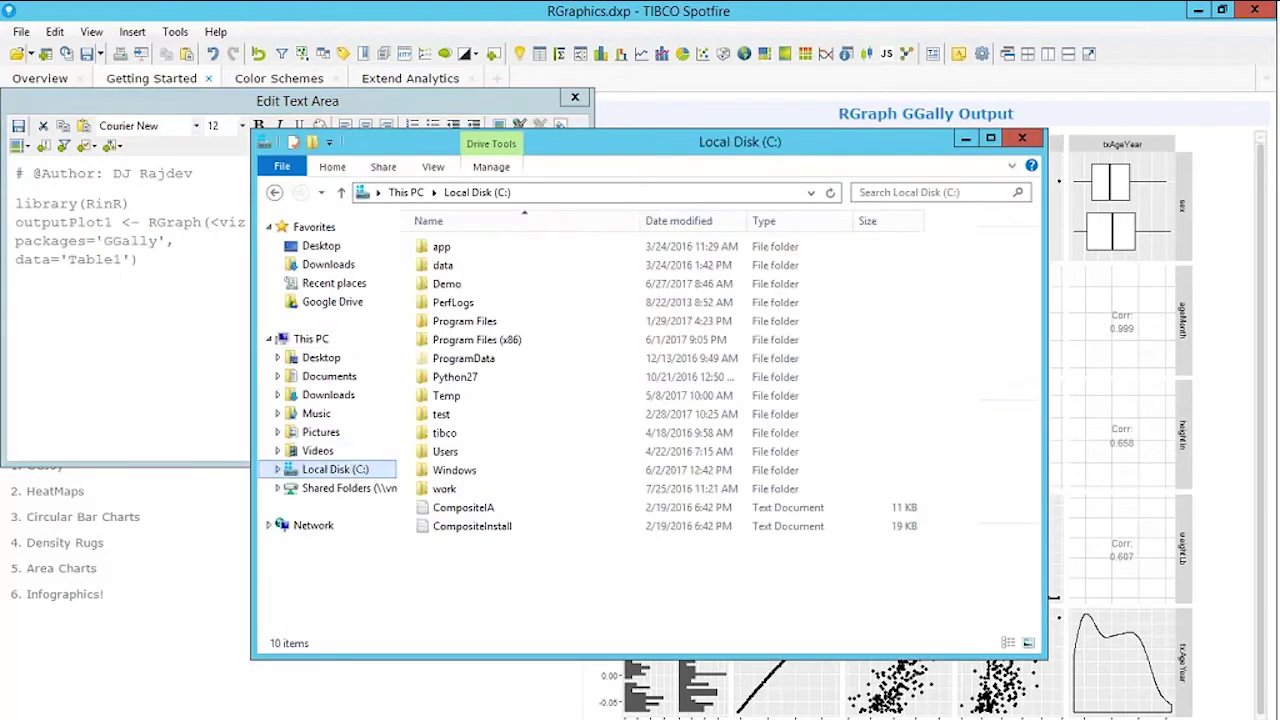
double_click(500, 323)
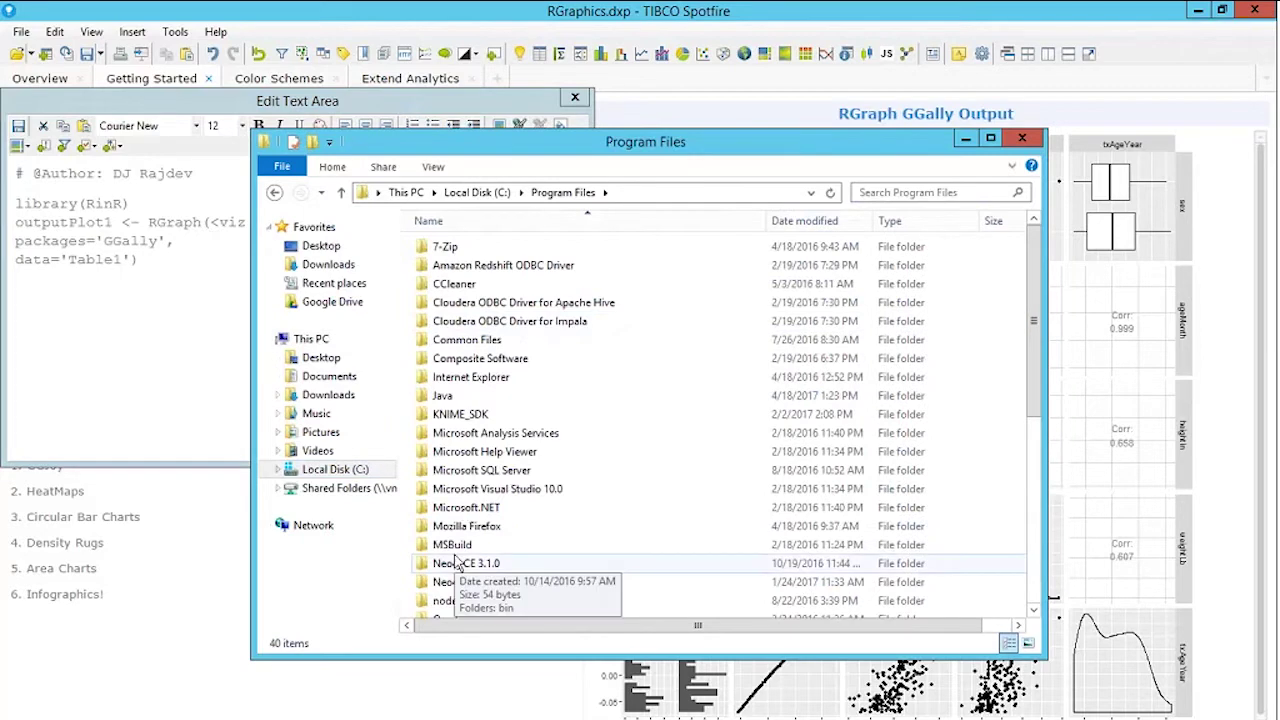
scroll(483, 551, down, 6)
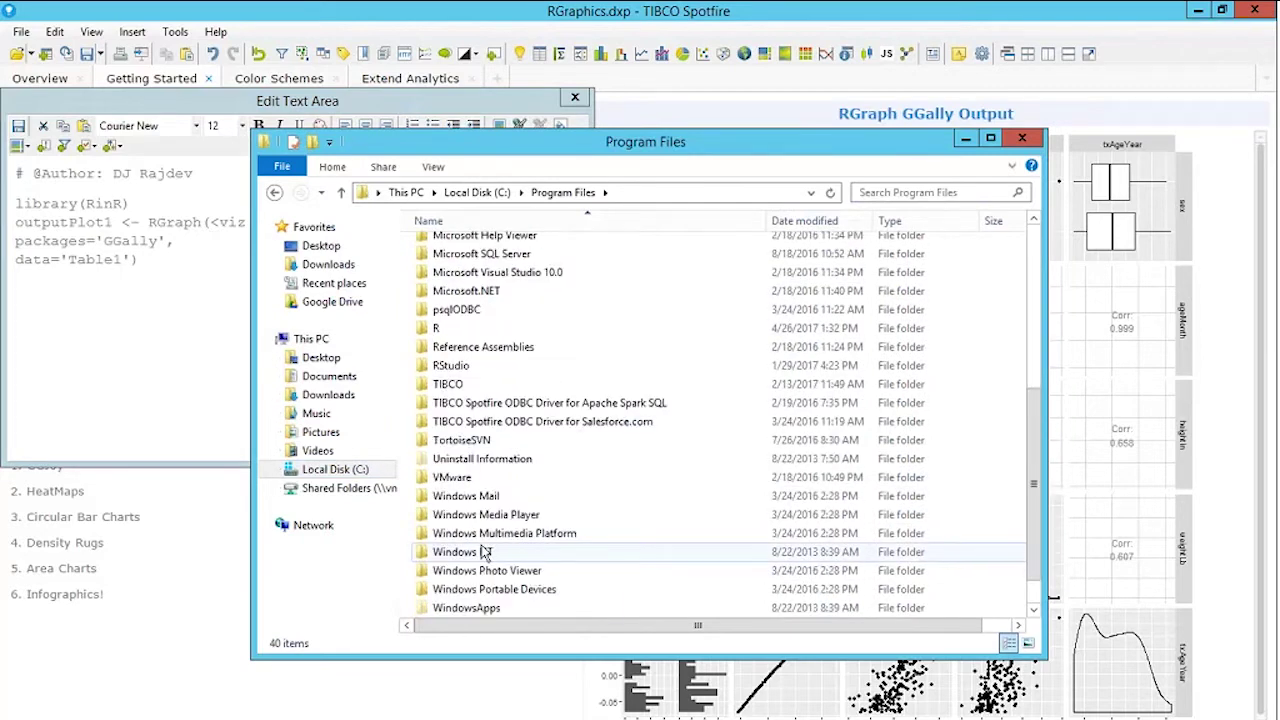
double_click(450, 335)
double_click(452, 266)
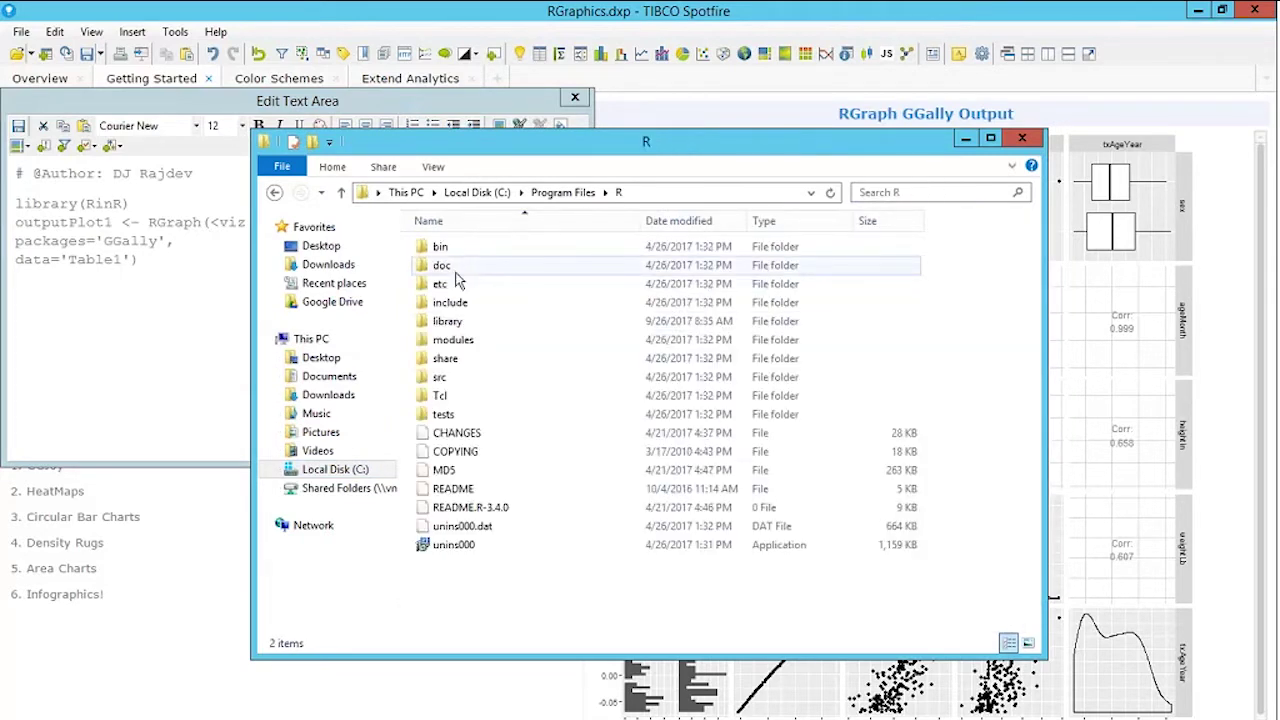
double_click(460, 248)
double_click(457, 284)
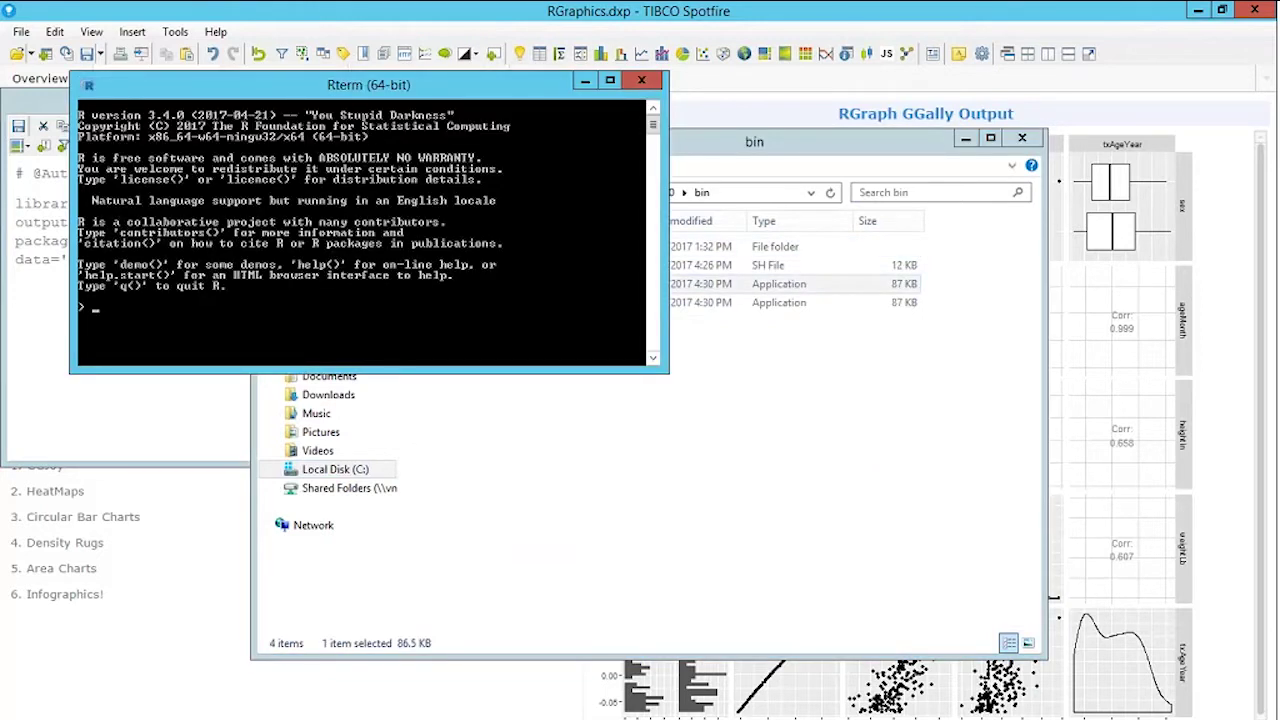
- Type install.packages('ggally') in Rterm without running it, then close Rterm and the bin folder
text(install.packages())
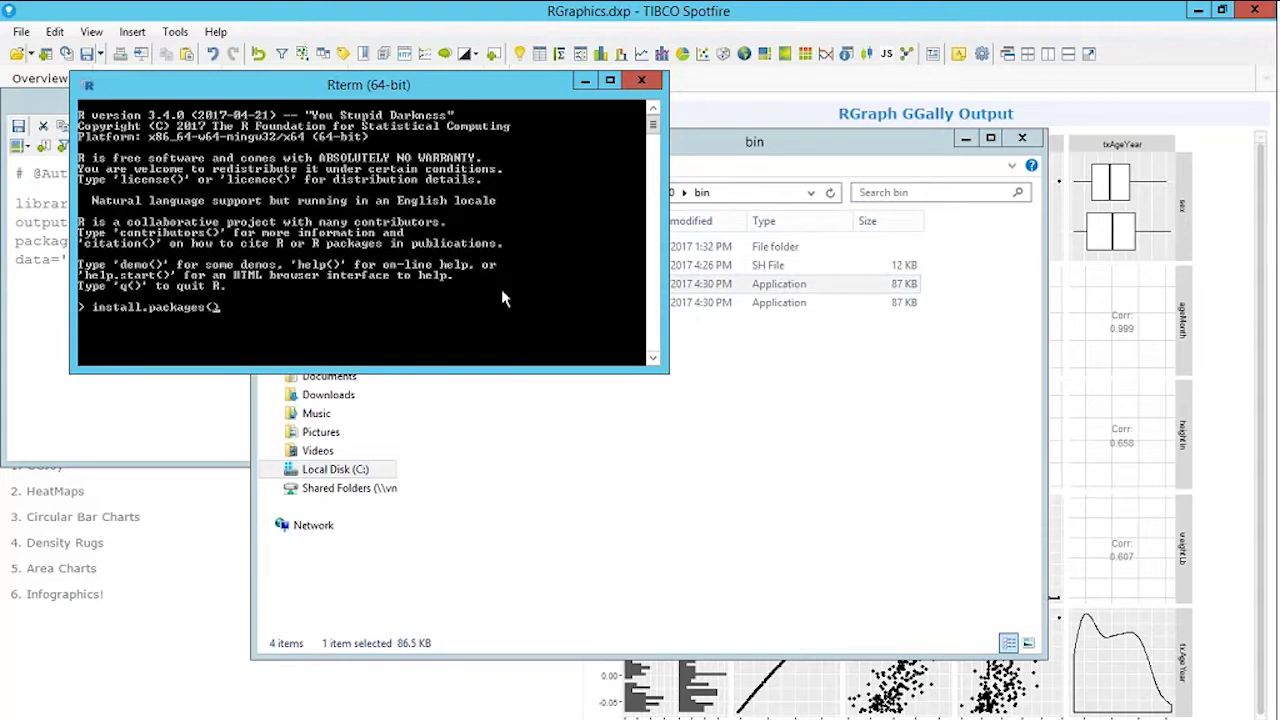
text('ggally)
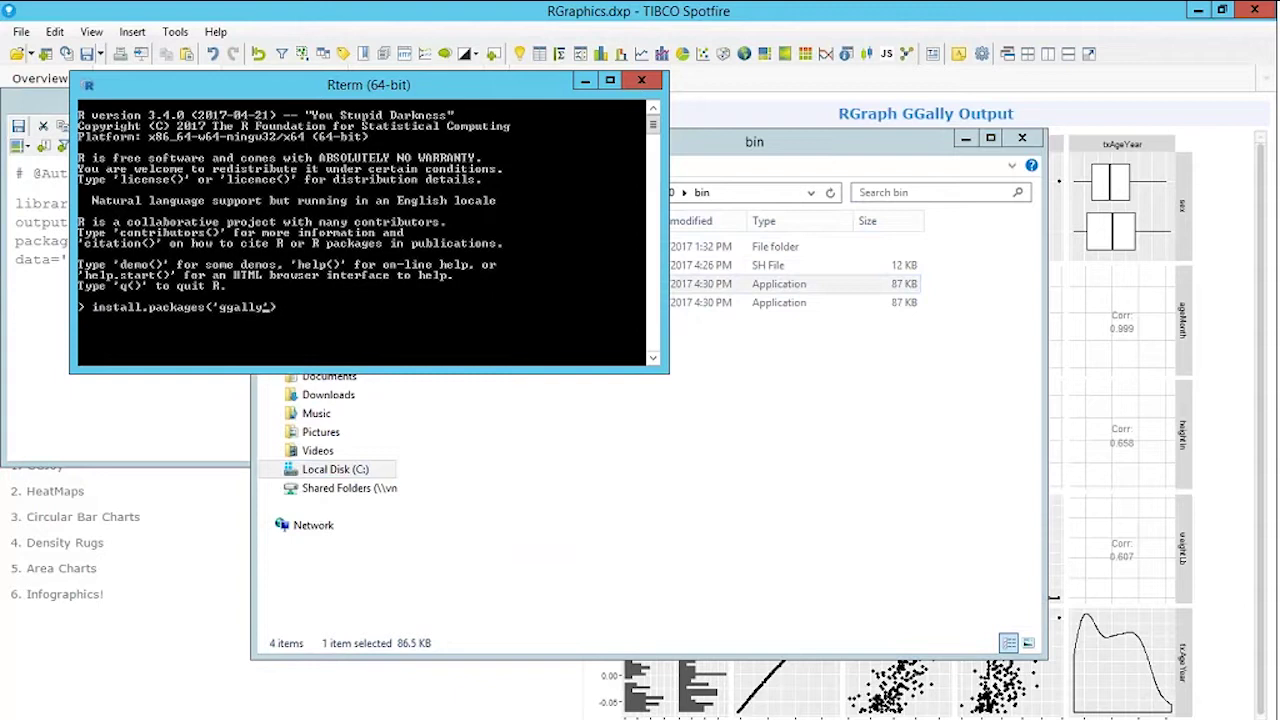
click(640, 82)
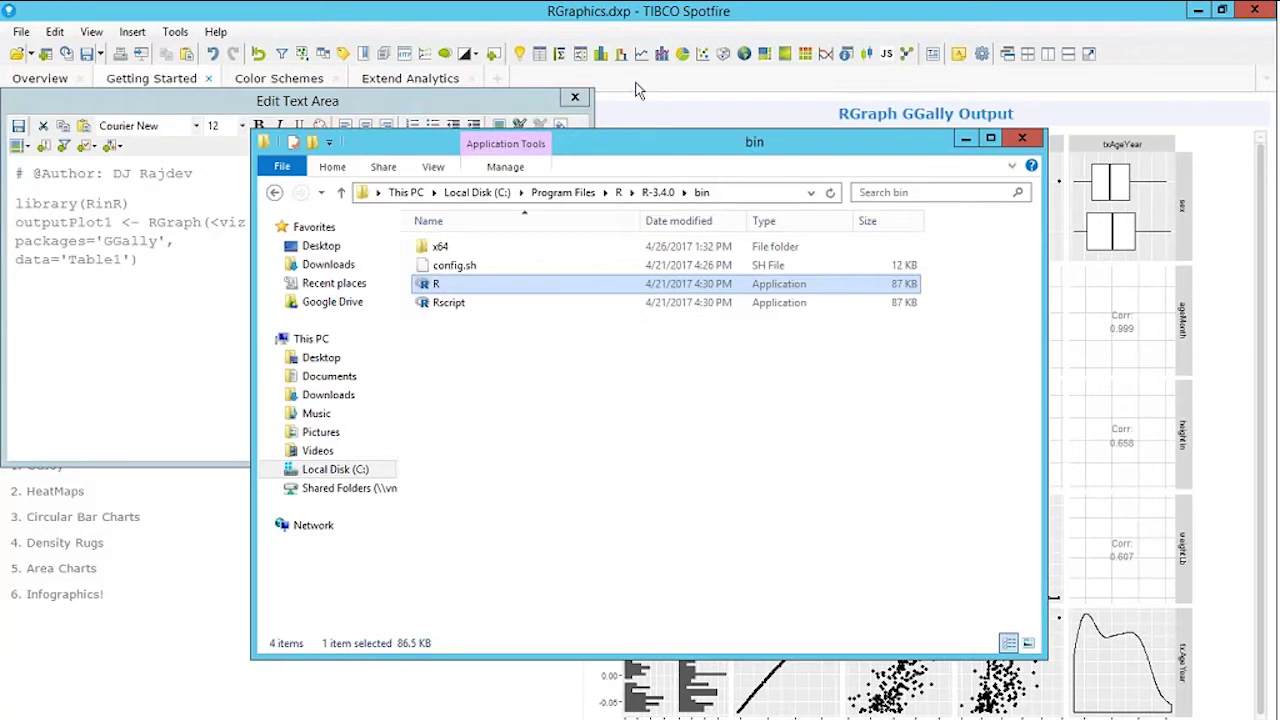
click(1022, 138)
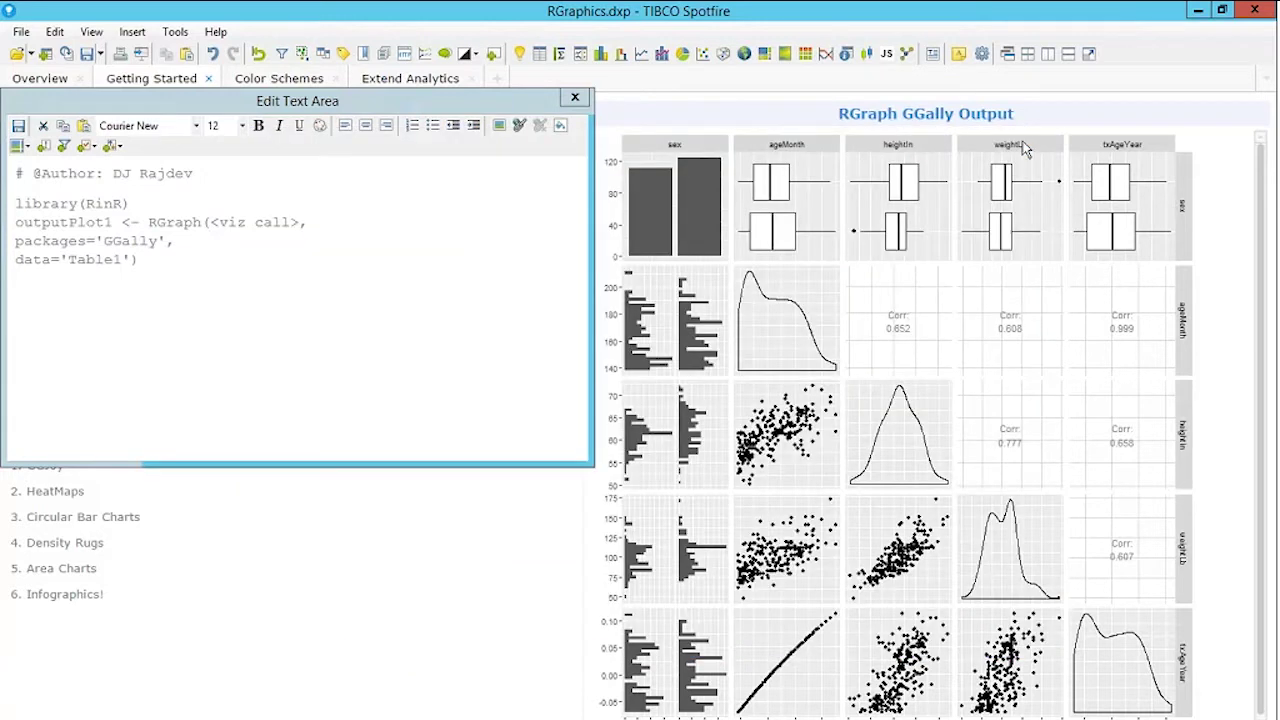
- Point out the 'GGally' and 'Table1' arguments, then close the script editor without saving
double_click(134, 241)
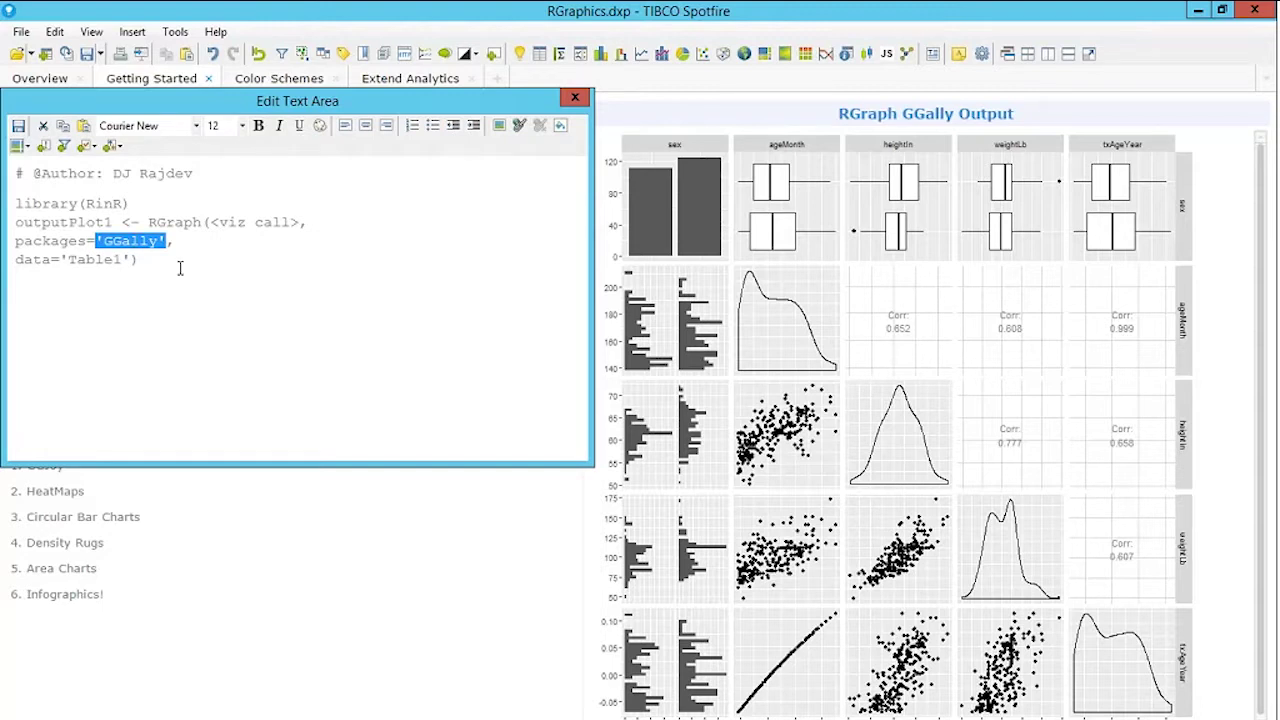
double_click(108, 261)
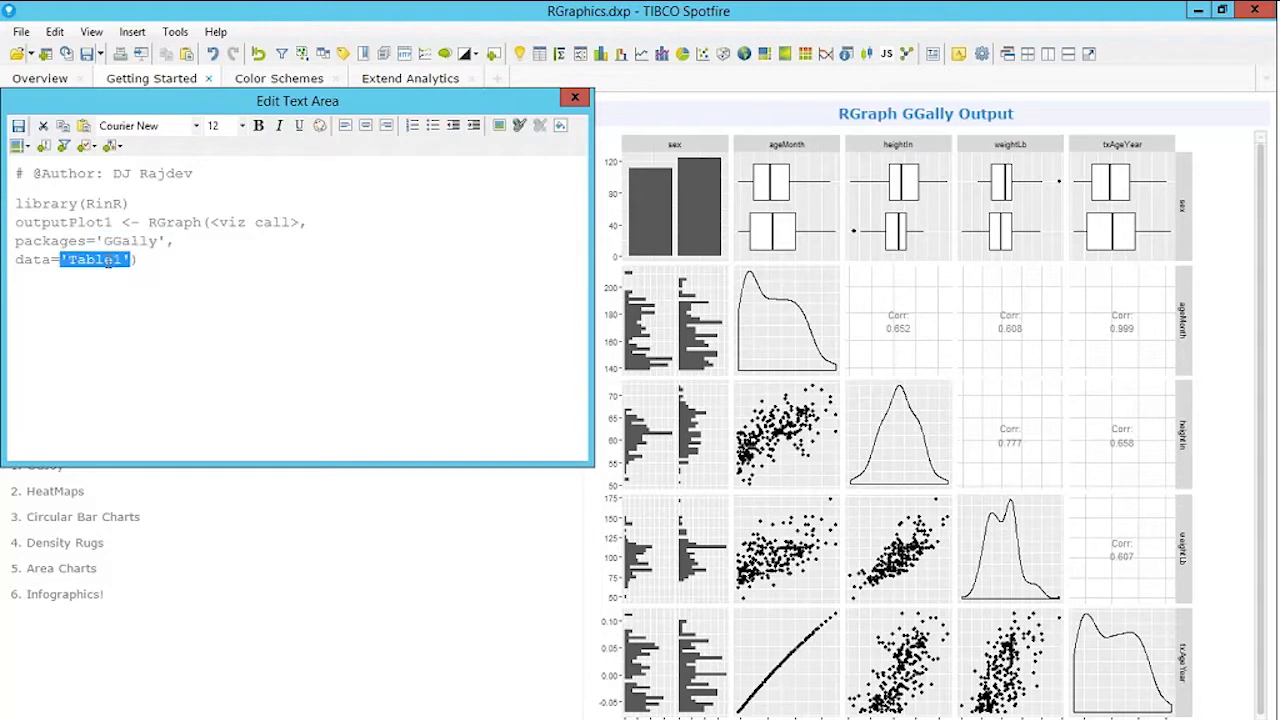
click(575, 97)
click(632, 455)
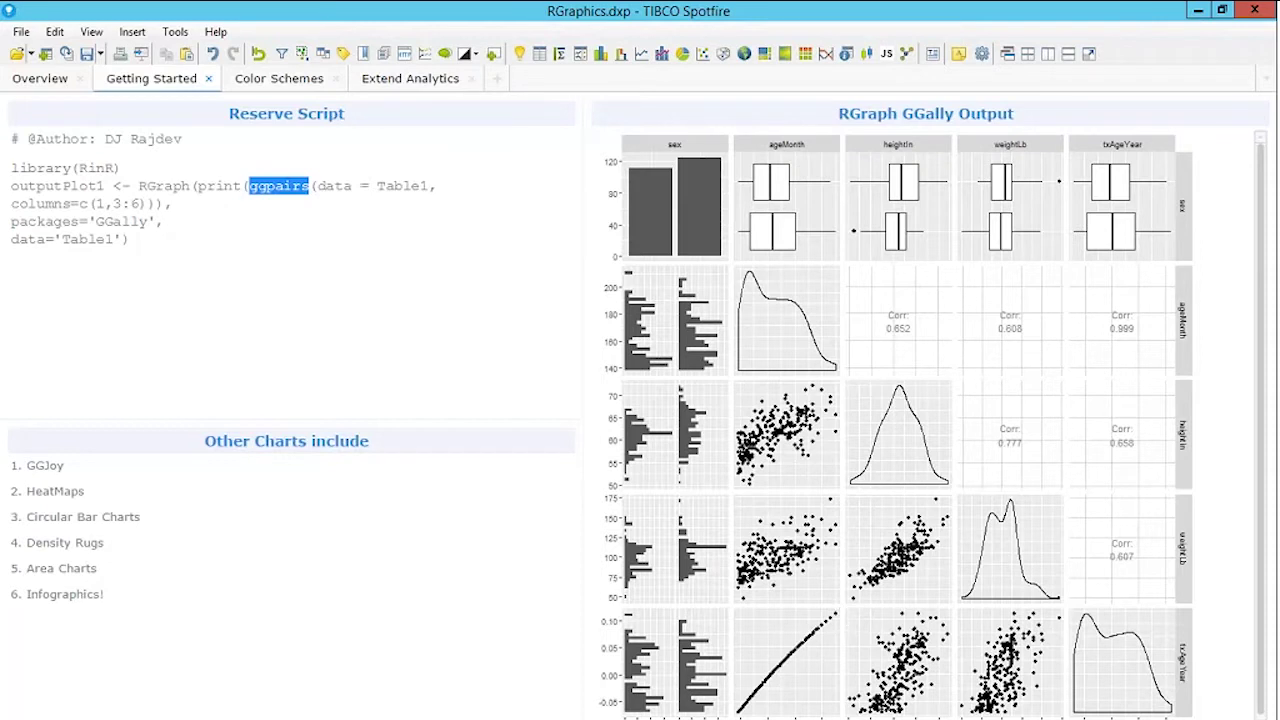
click(308, 222)
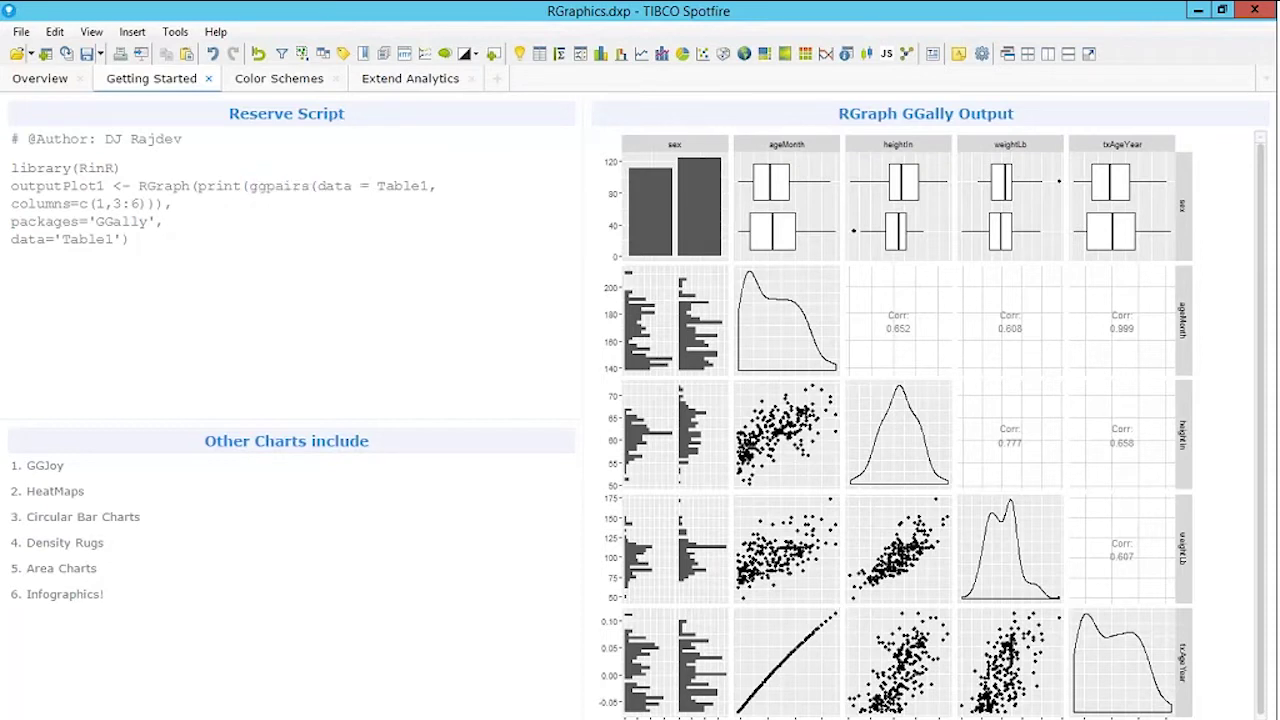
double_click(212, 187)
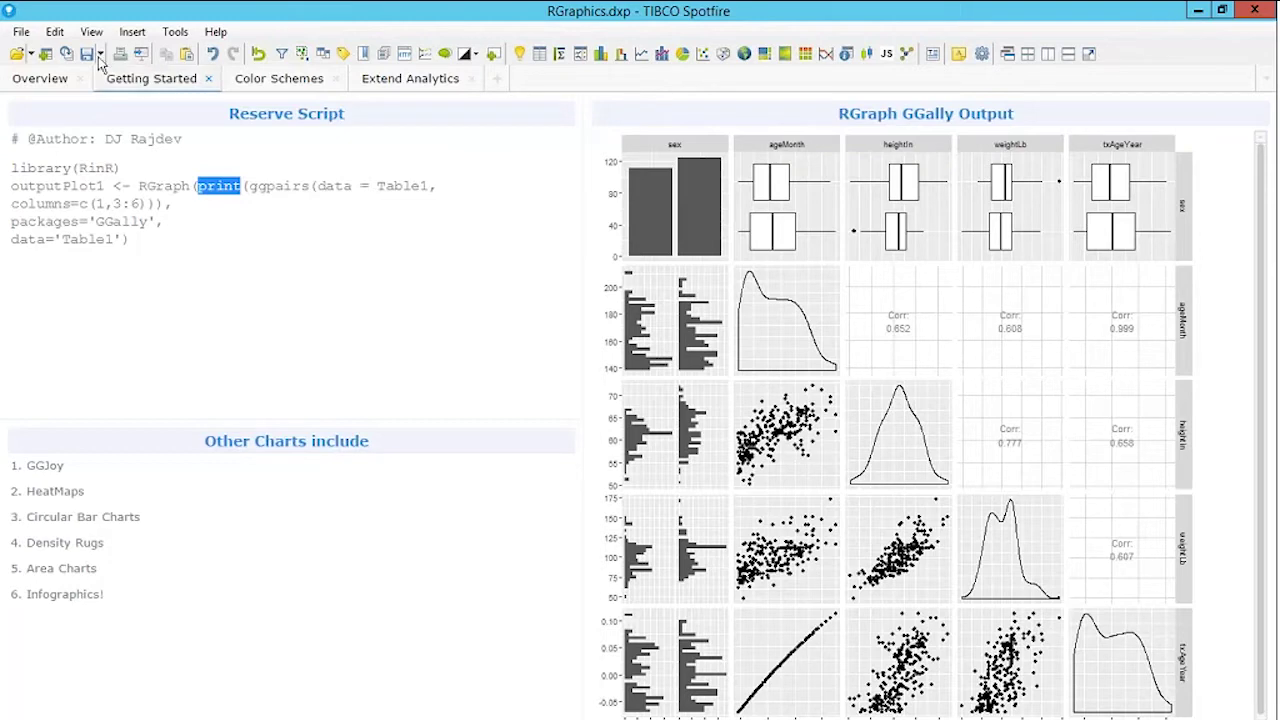
- Open the InteractiveRGraph data function's script from Data Function Properties
click(63, 32)
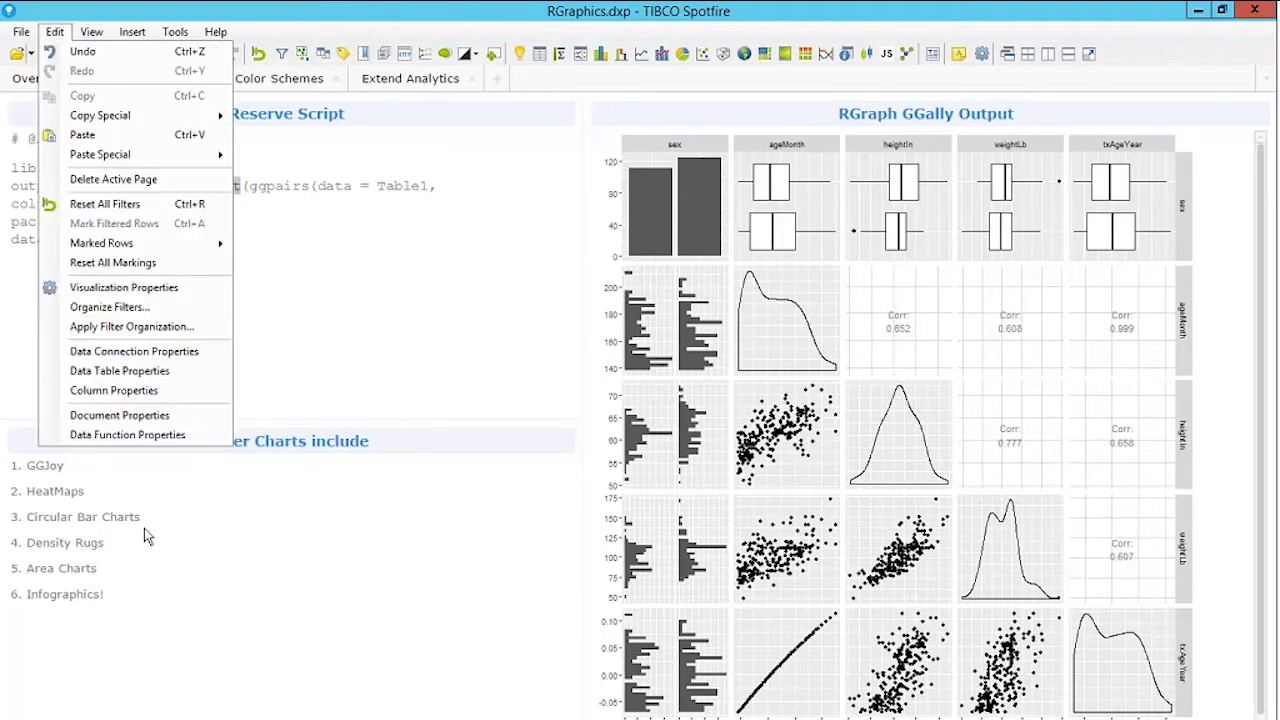
click(145, 435)
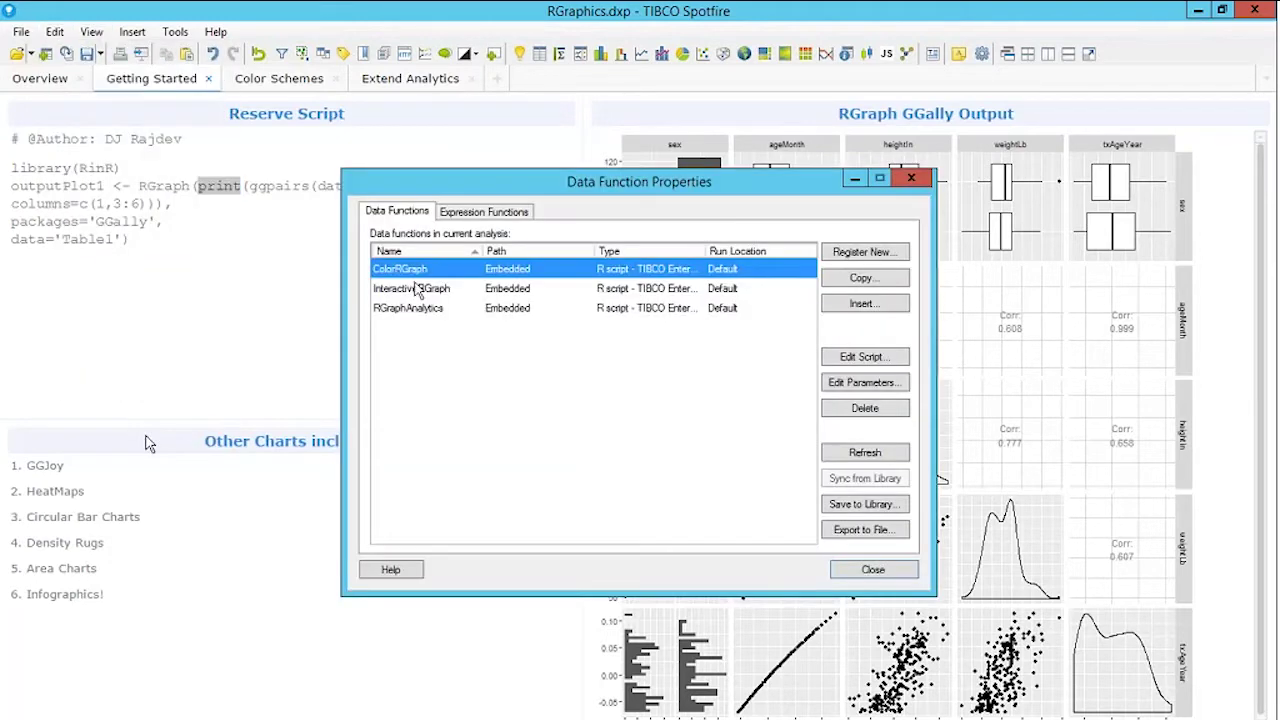
click(418, 290)
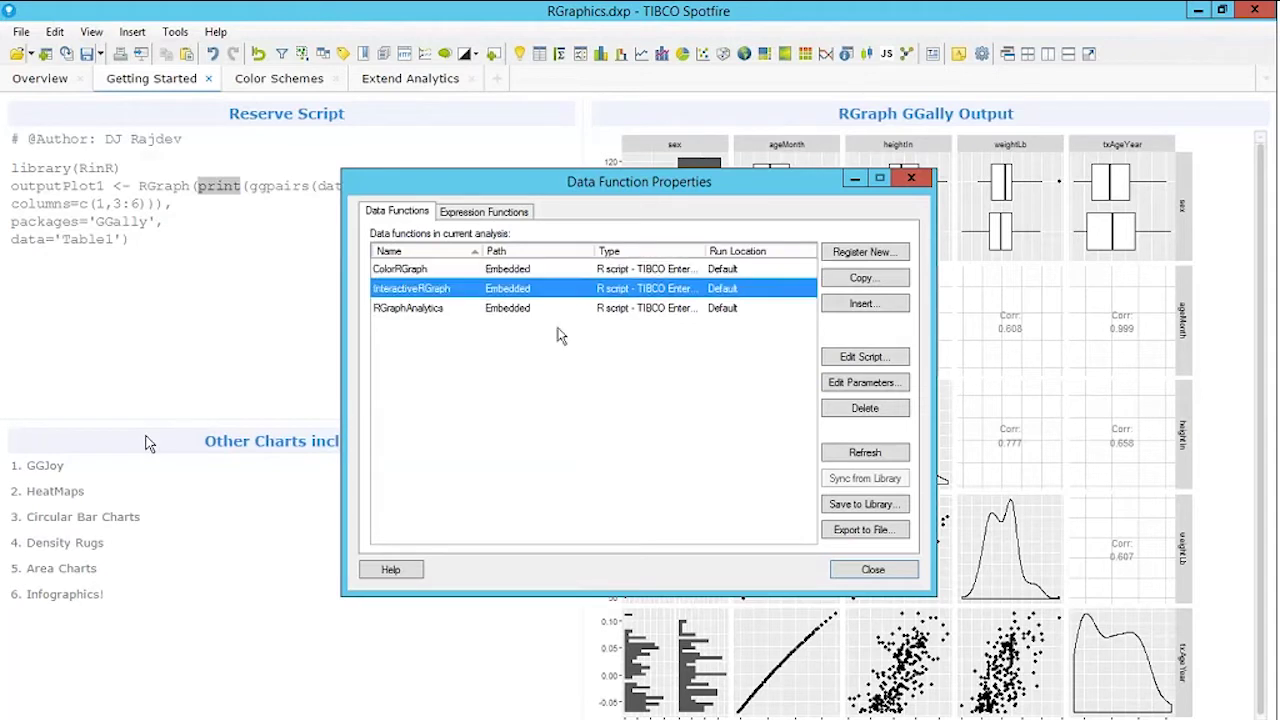
click(839, 357)
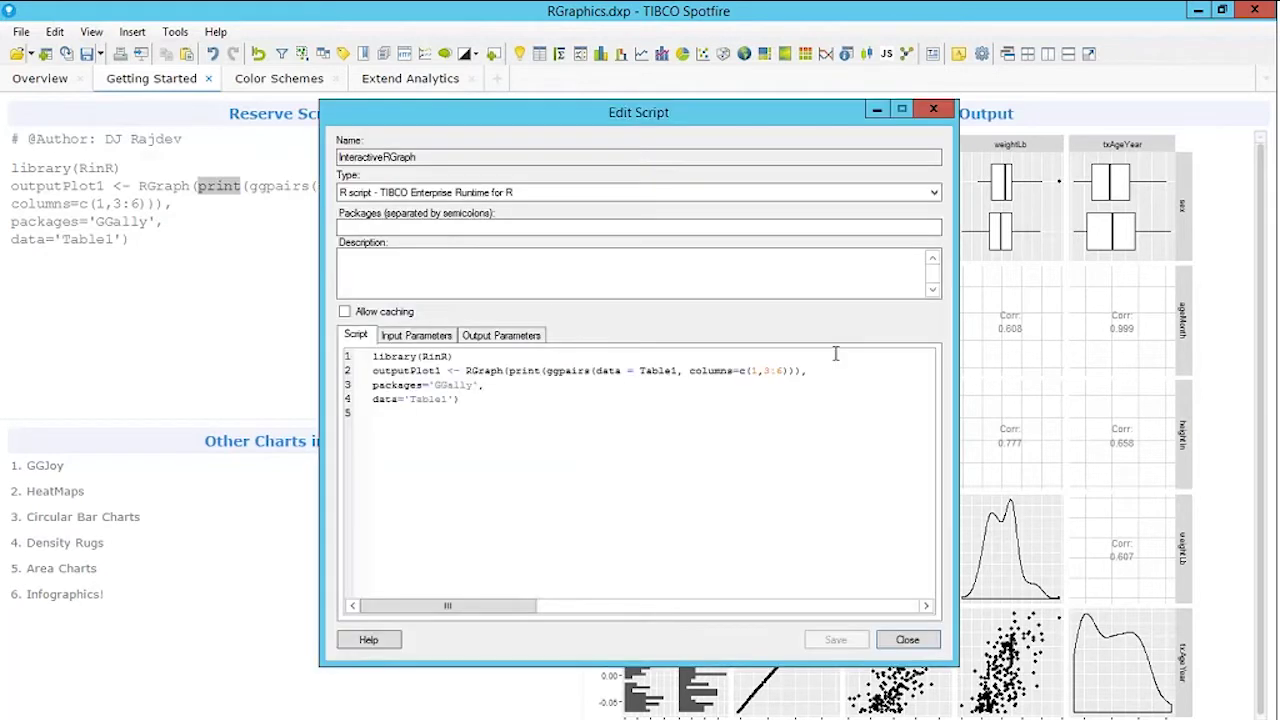
- Review the Table1 input and outputPlot1 output parameters in the script, then close both dialogs
click(396, 339)
click(378, 396)
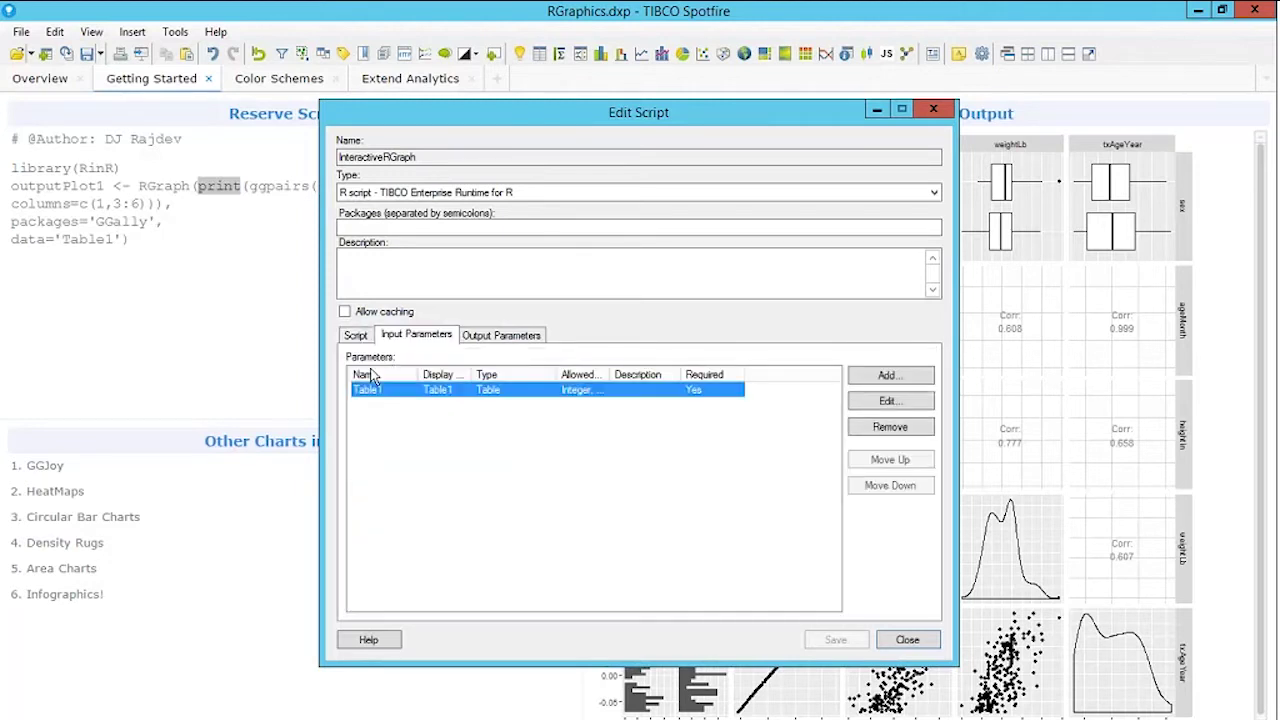
click(499, 340)
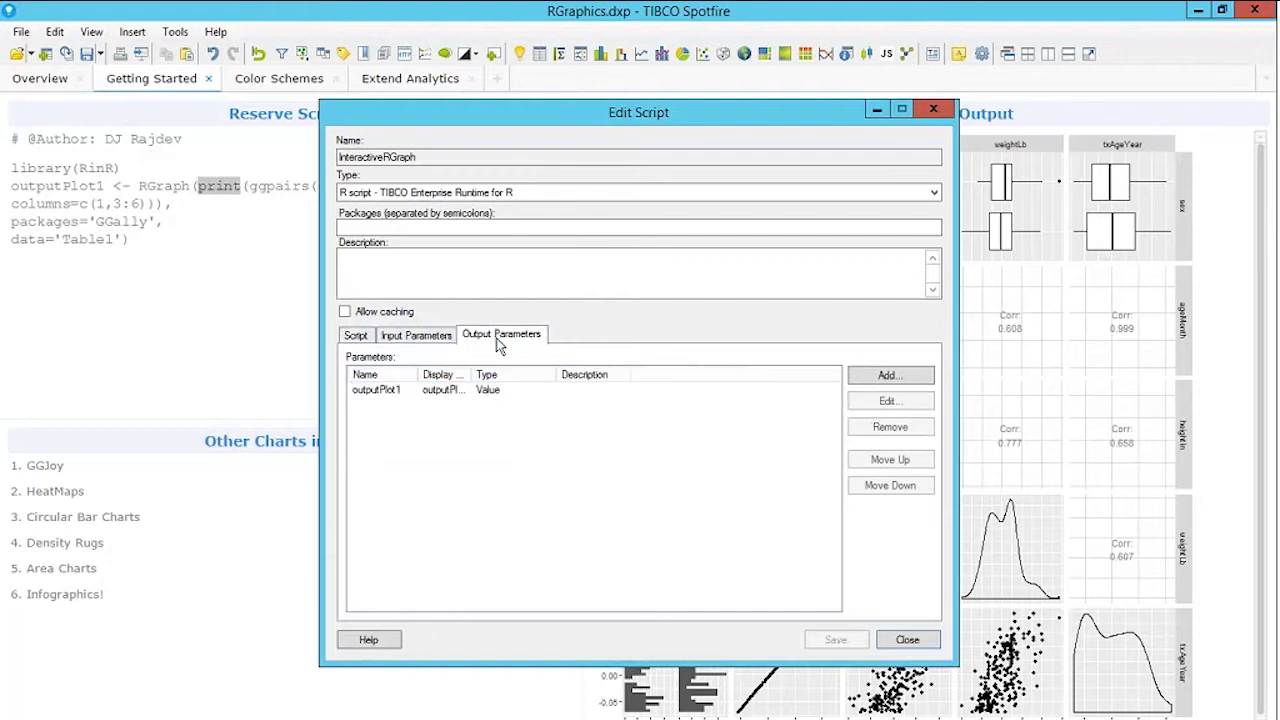
click(400, 398)
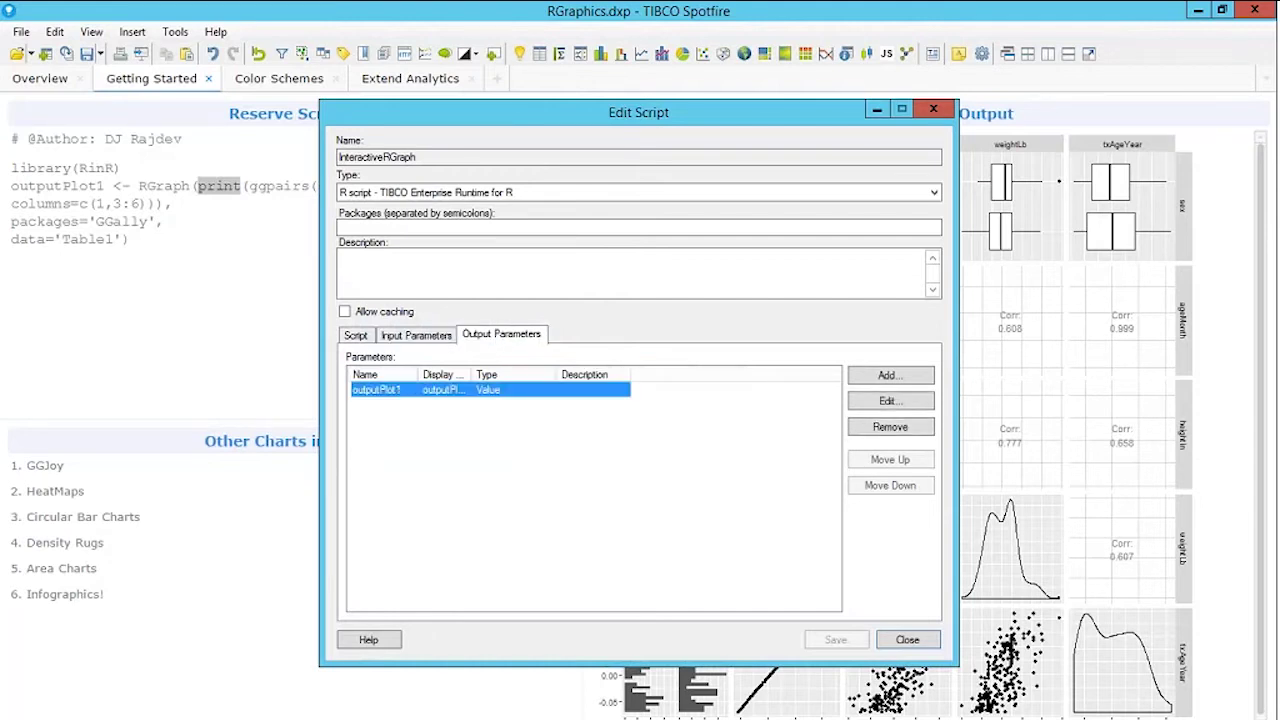
click(356, 336)
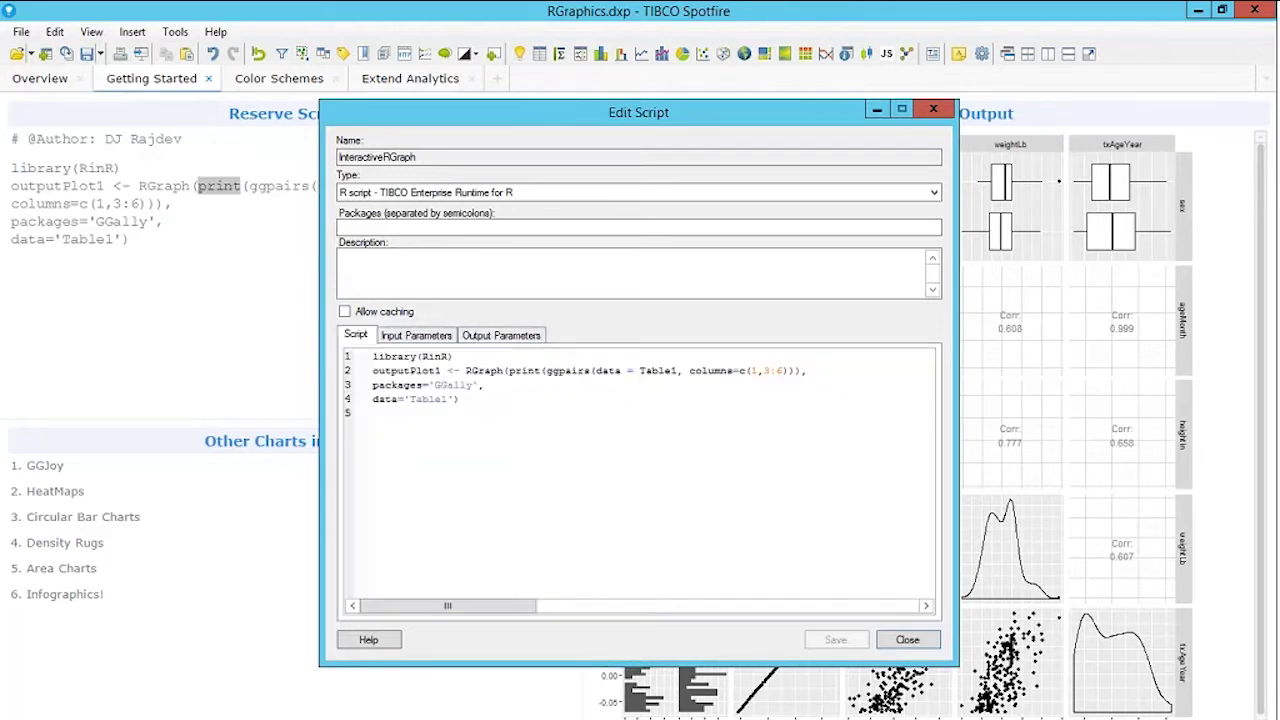
double_click(393, 370)
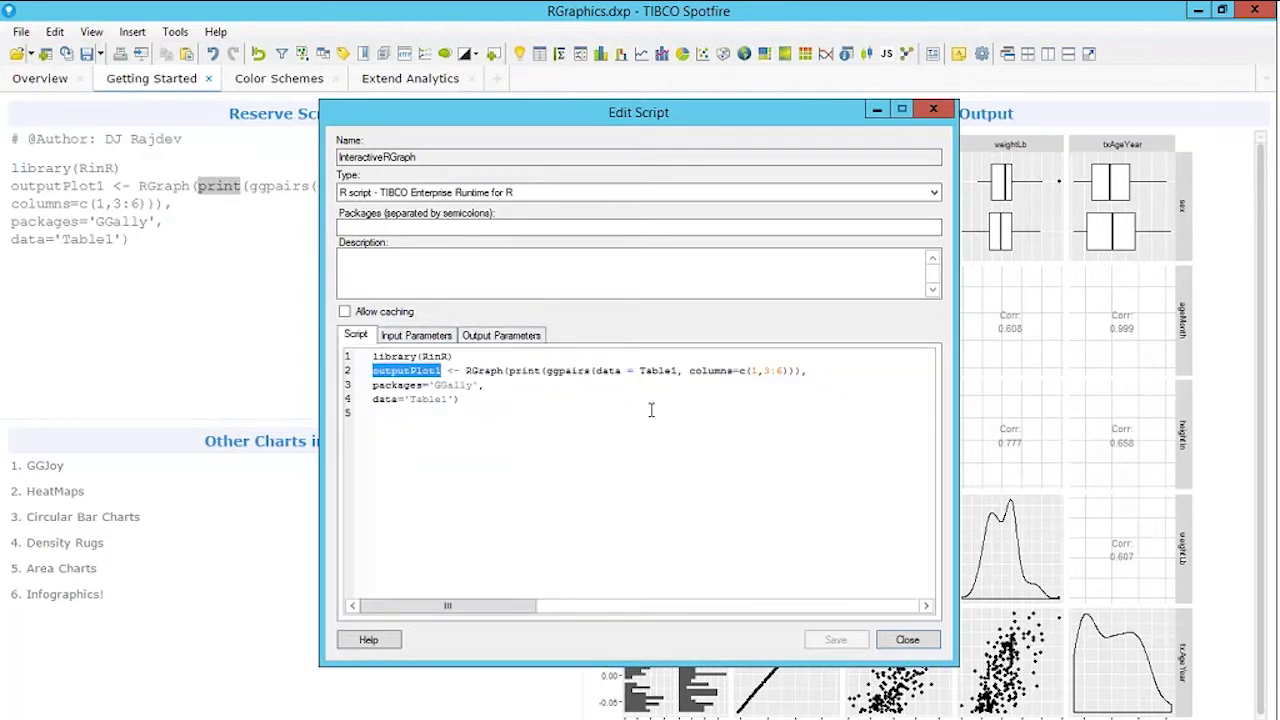
double_click(657, 371)
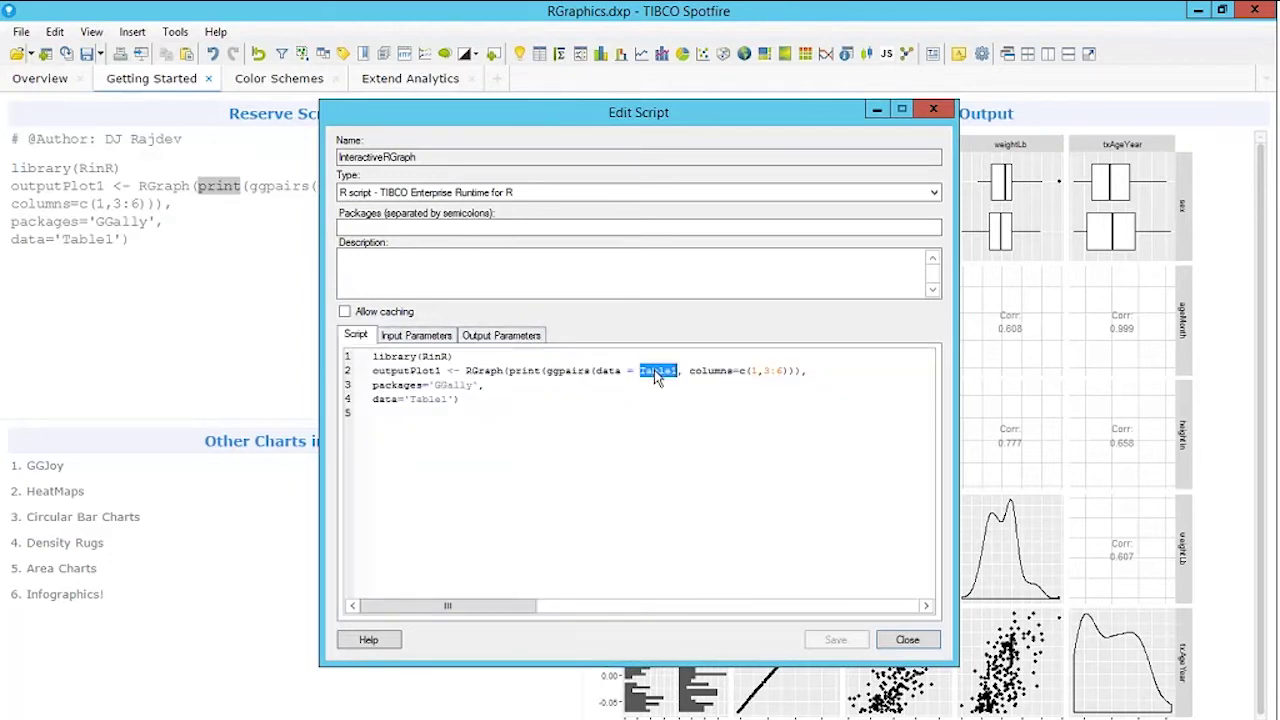
click(900, 641)
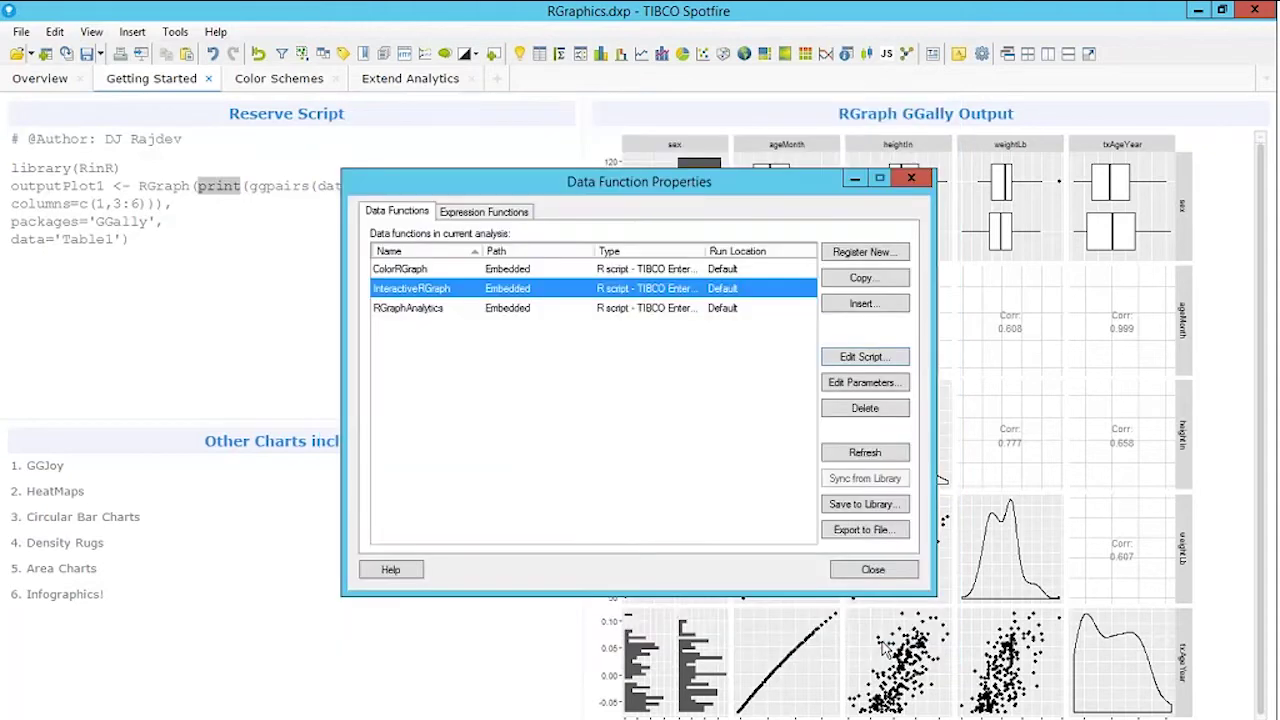
click(911, 178)
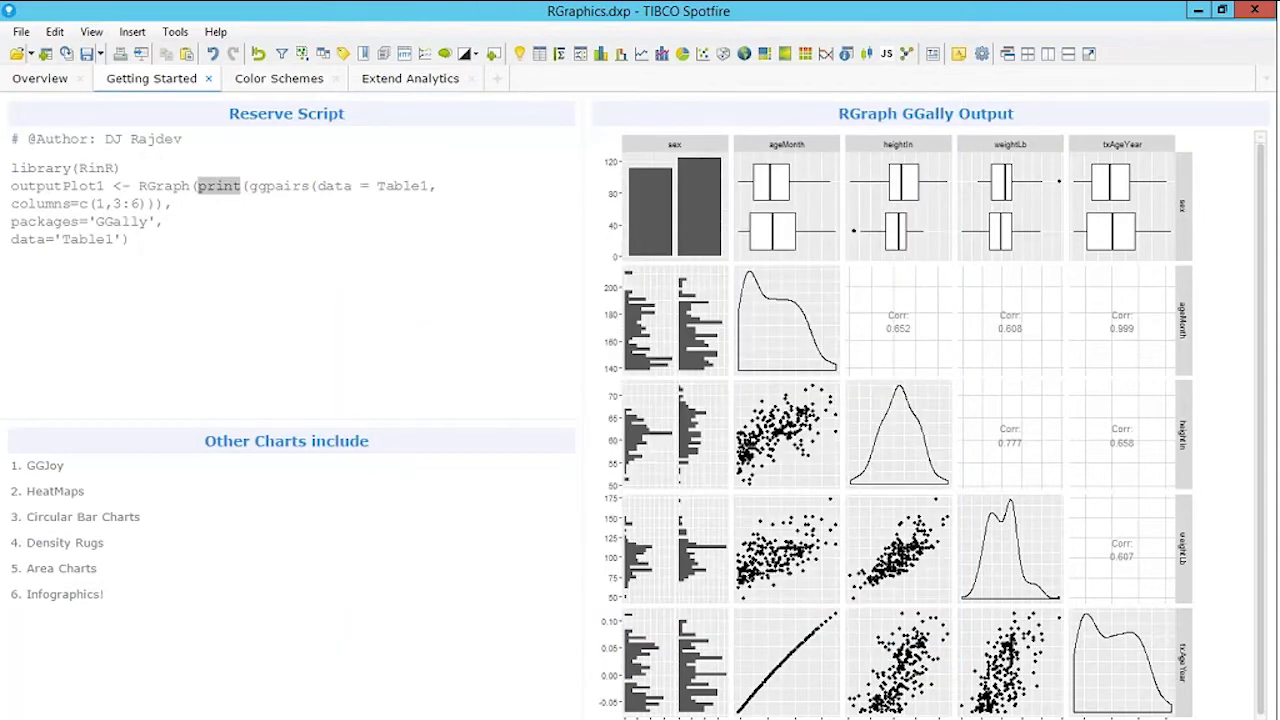
- Select the text area's existing label control and view its settings, then dismiss them
click(1217, 114)
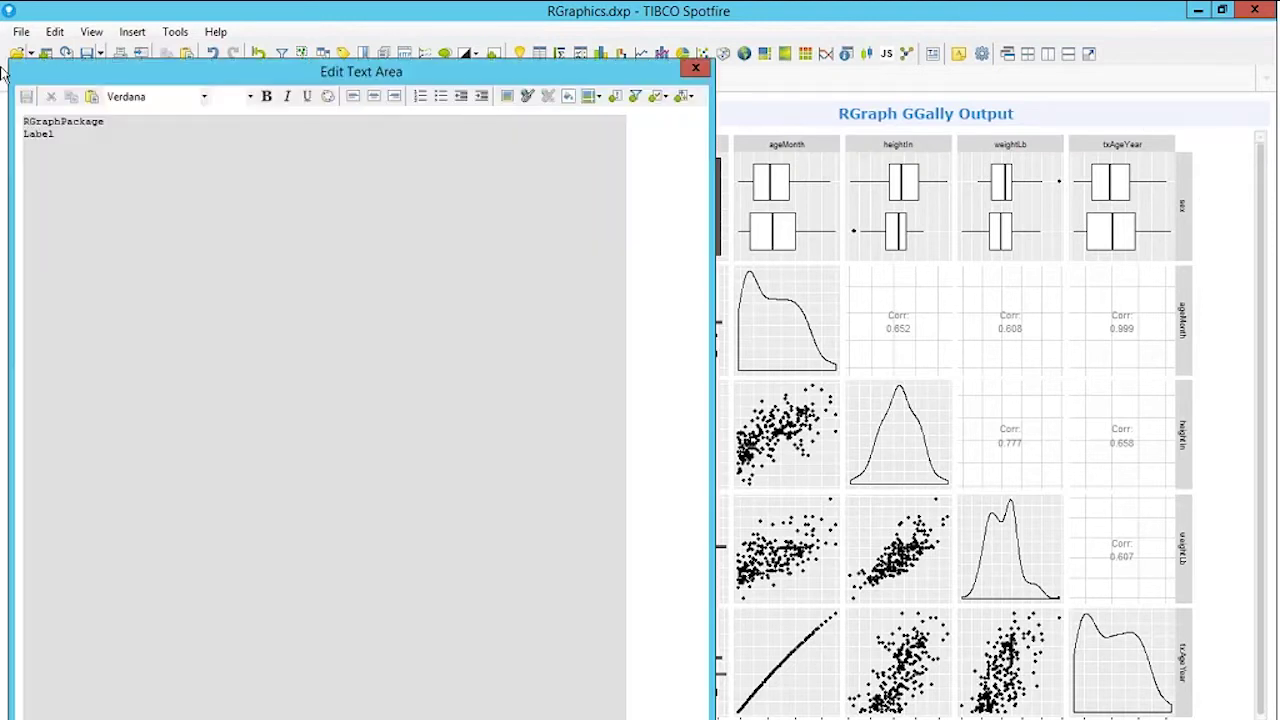
click(276, 301)
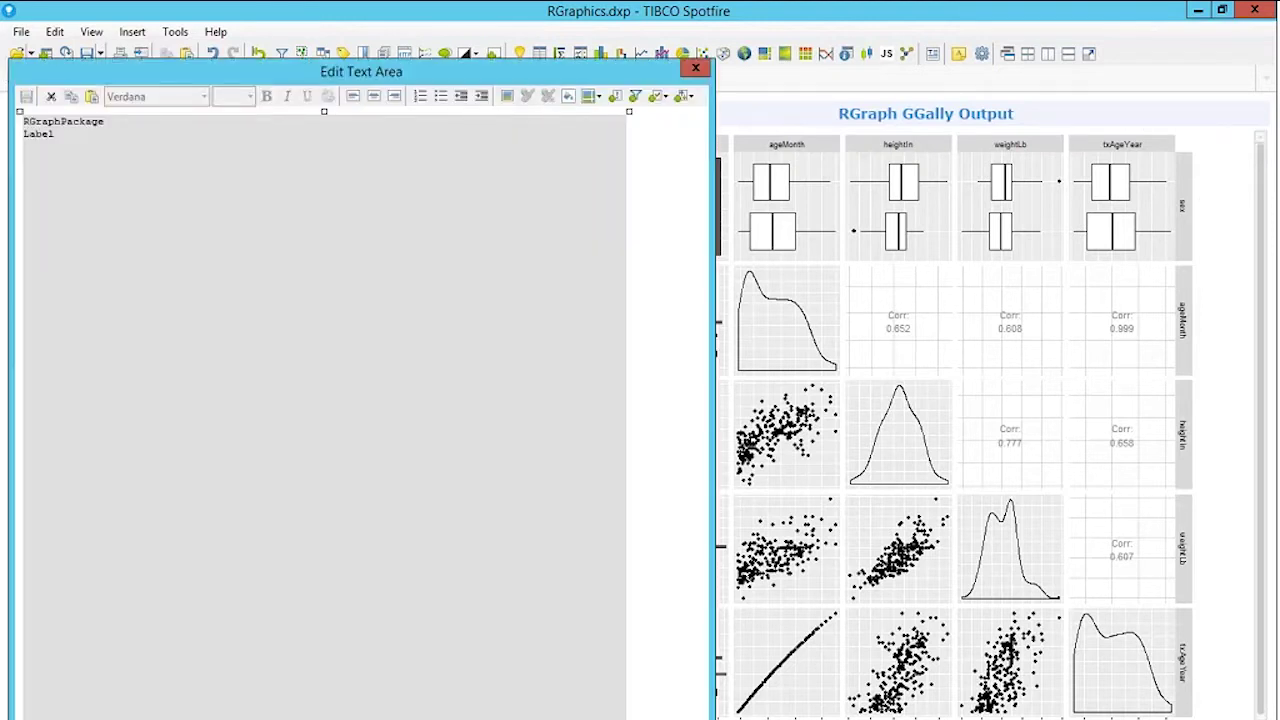
right_click(378, 222)
click(389, 238)
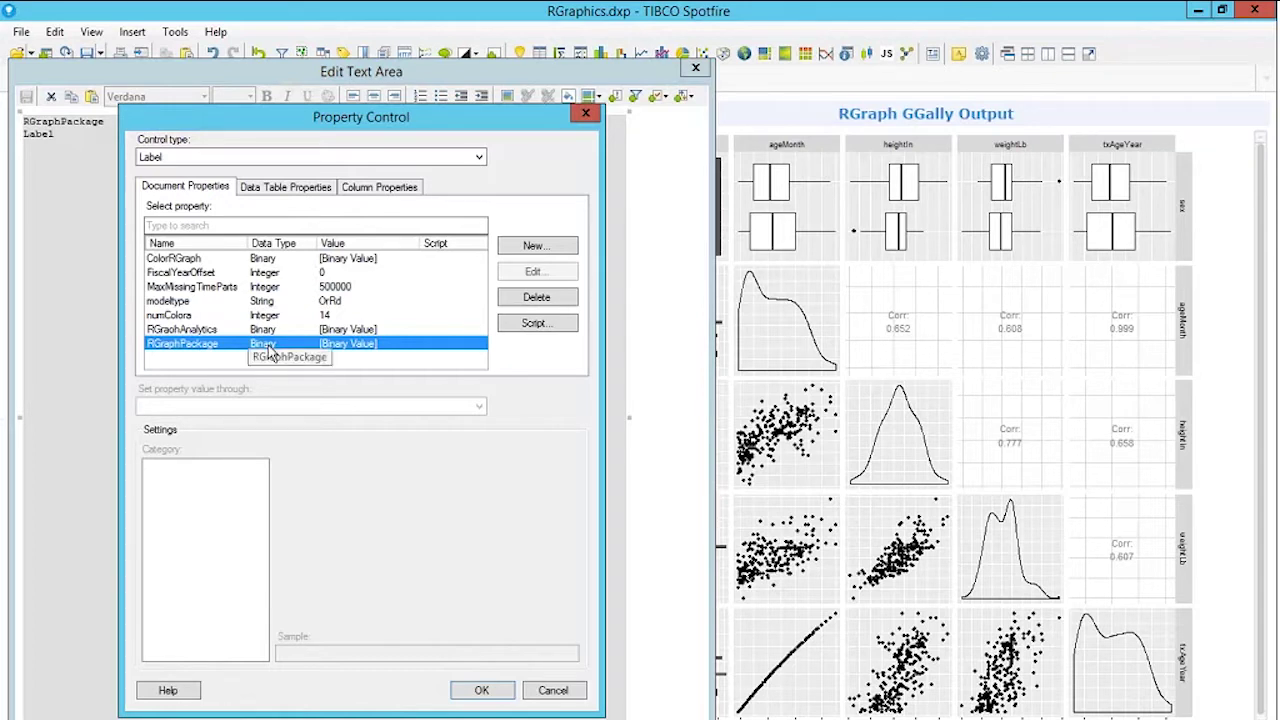
click(586, 113)
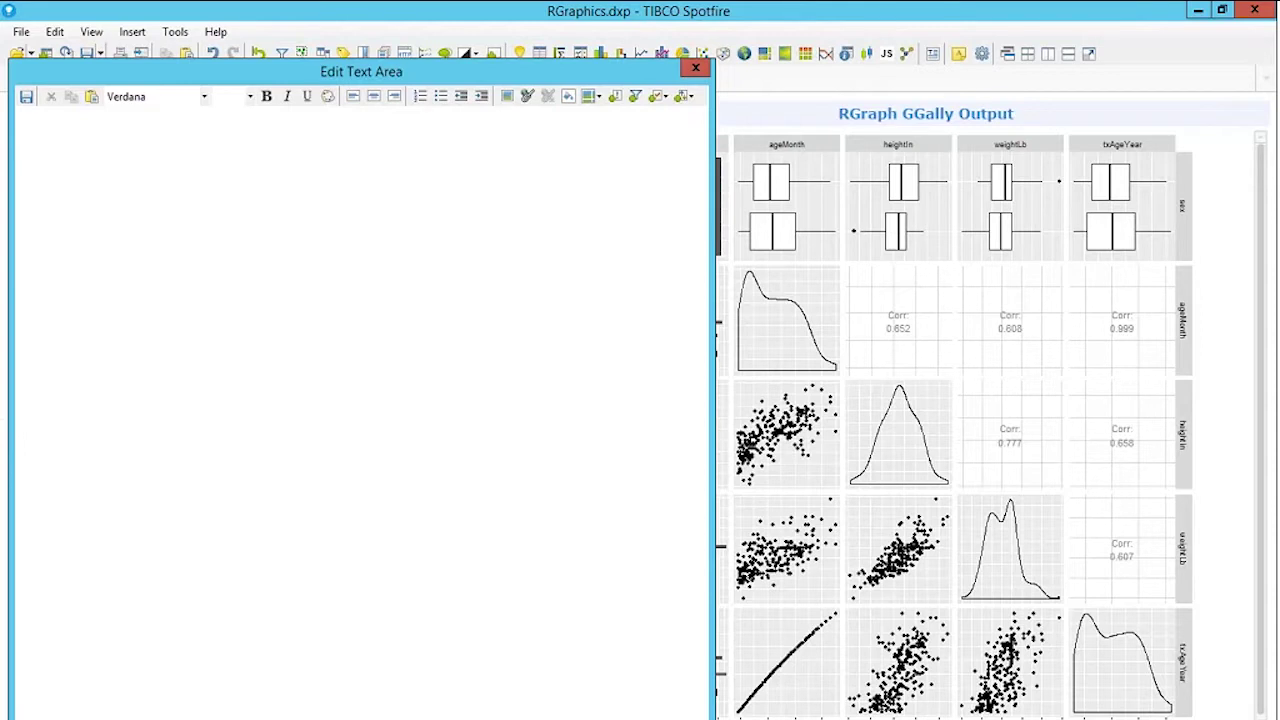
- Insert a Label property control bound to RGraphPackage, finish editing, and add a new page
click(660, 104)
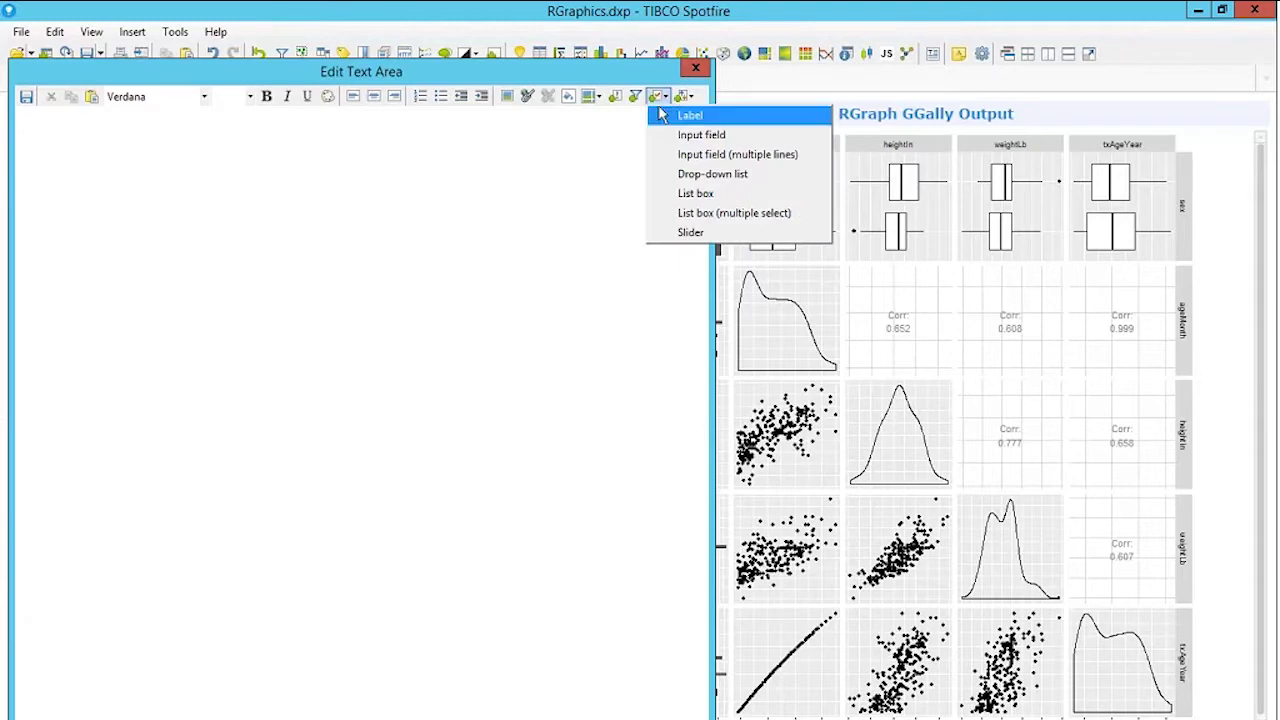
click(668, 115)
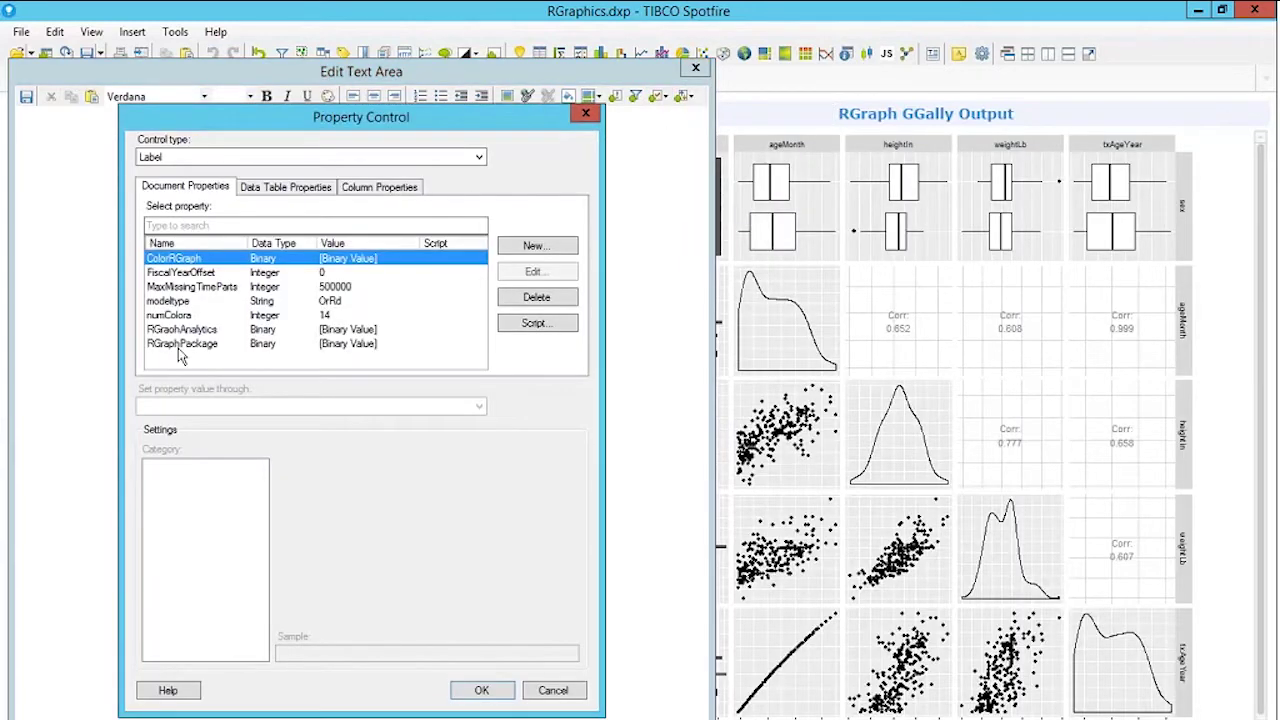
click(181, 345)
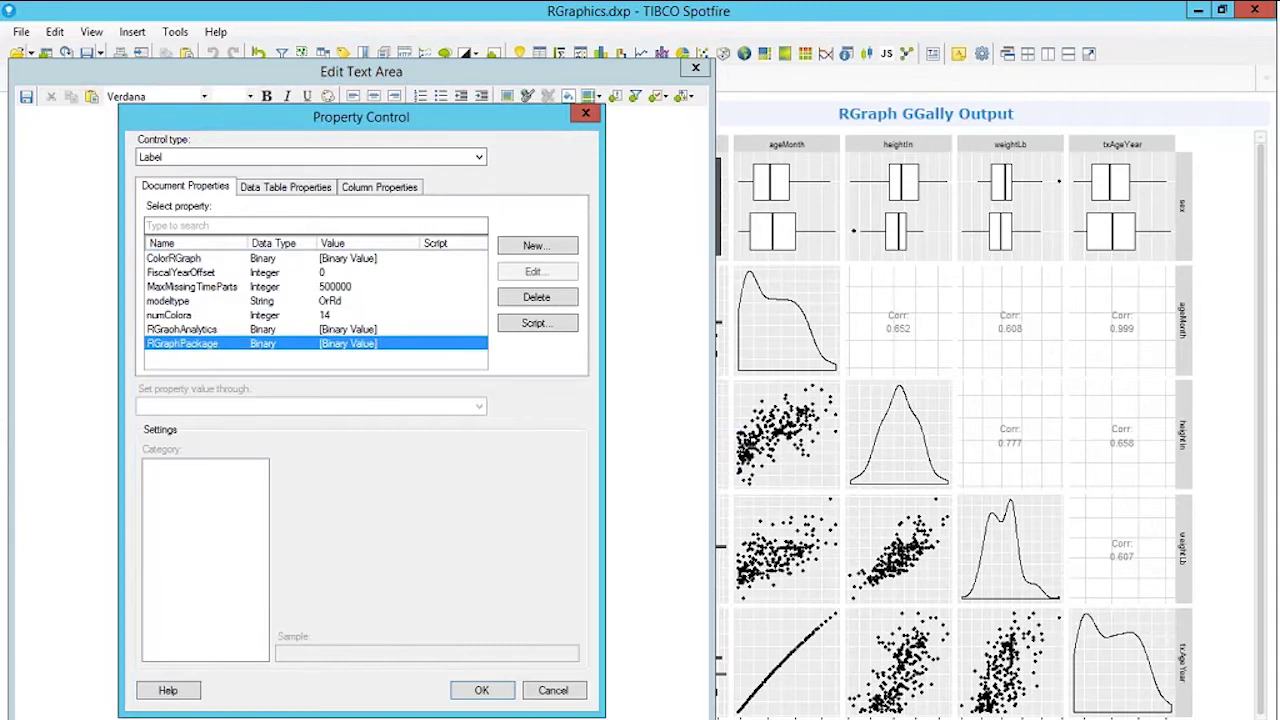
click(481, 690)
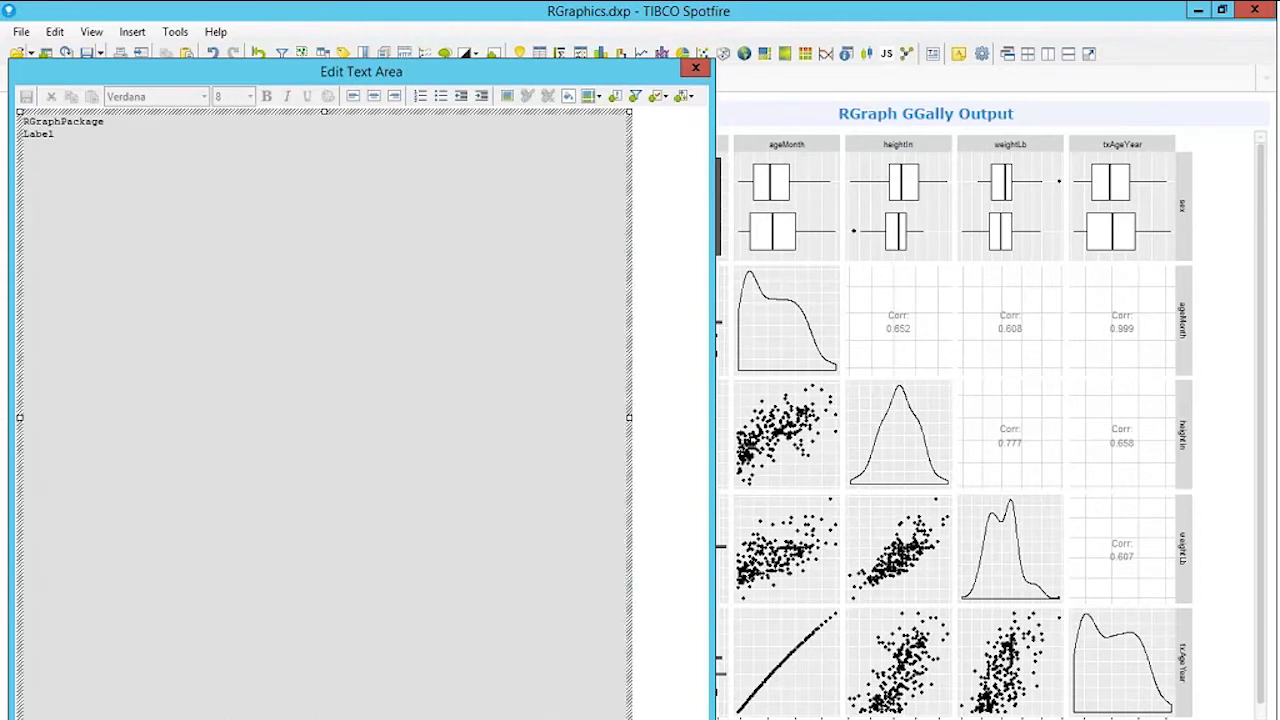
click(696, 67)
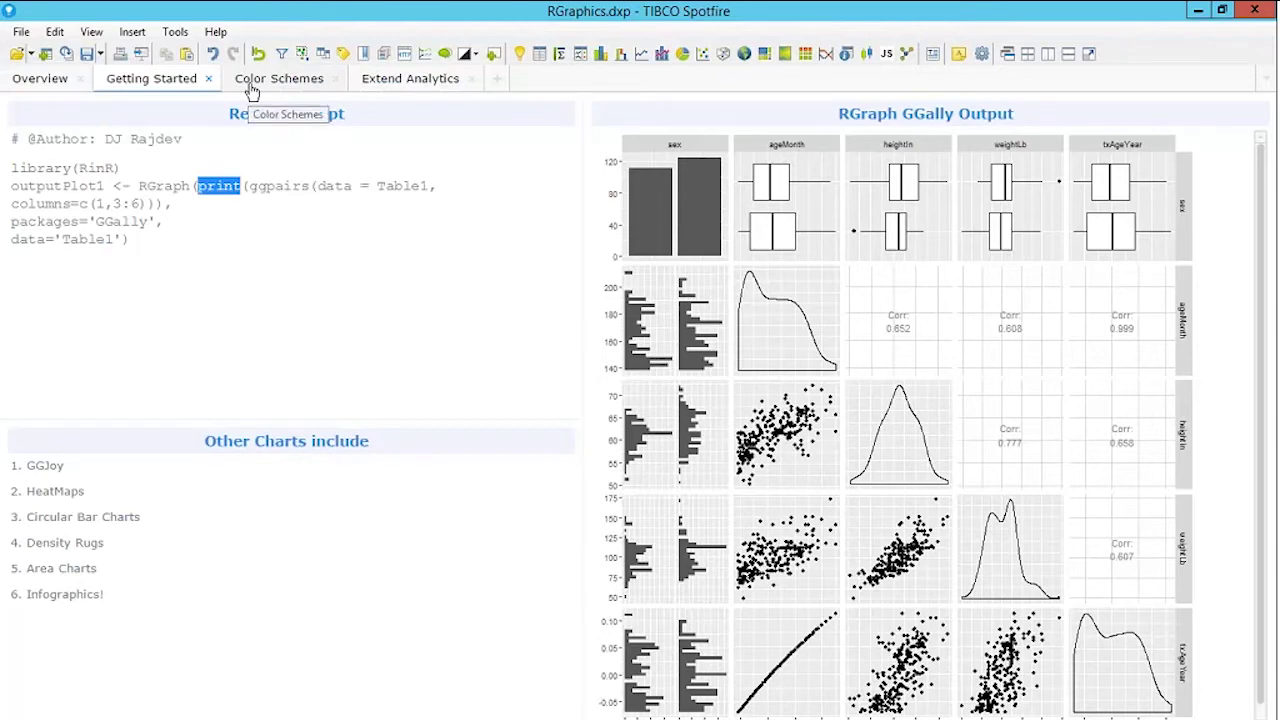
click(252, 85)
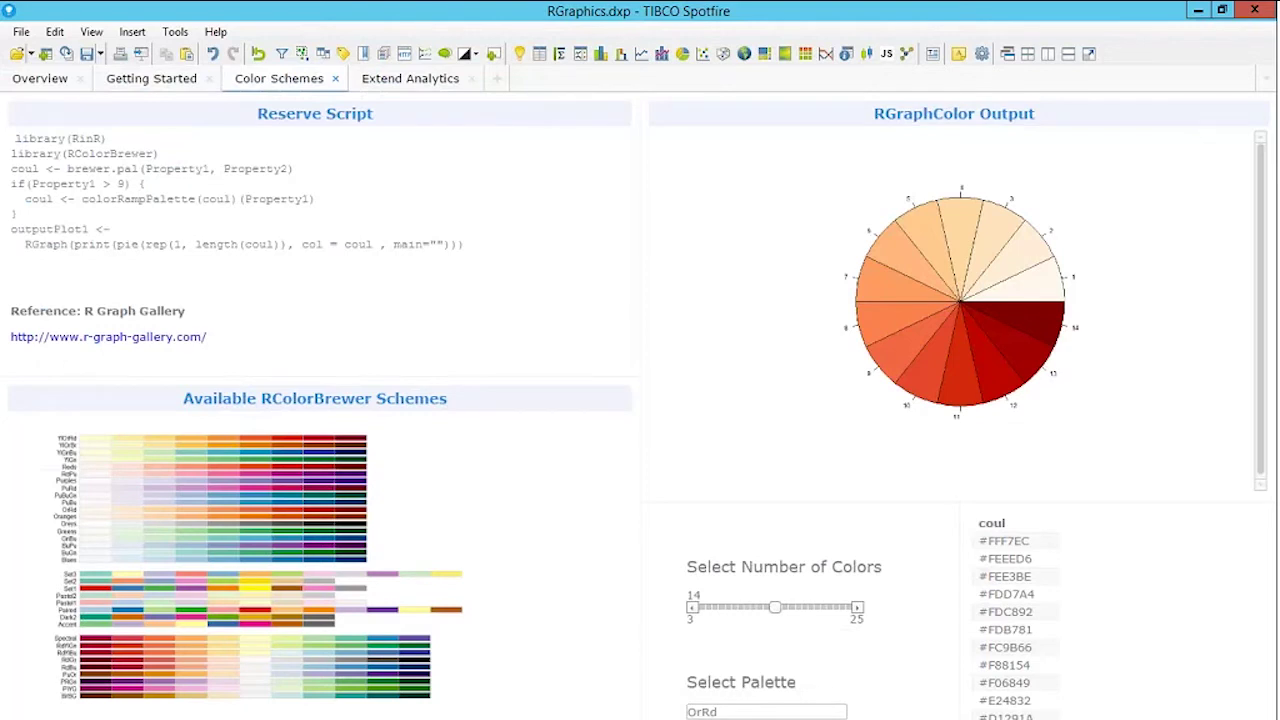
click(496, 82)
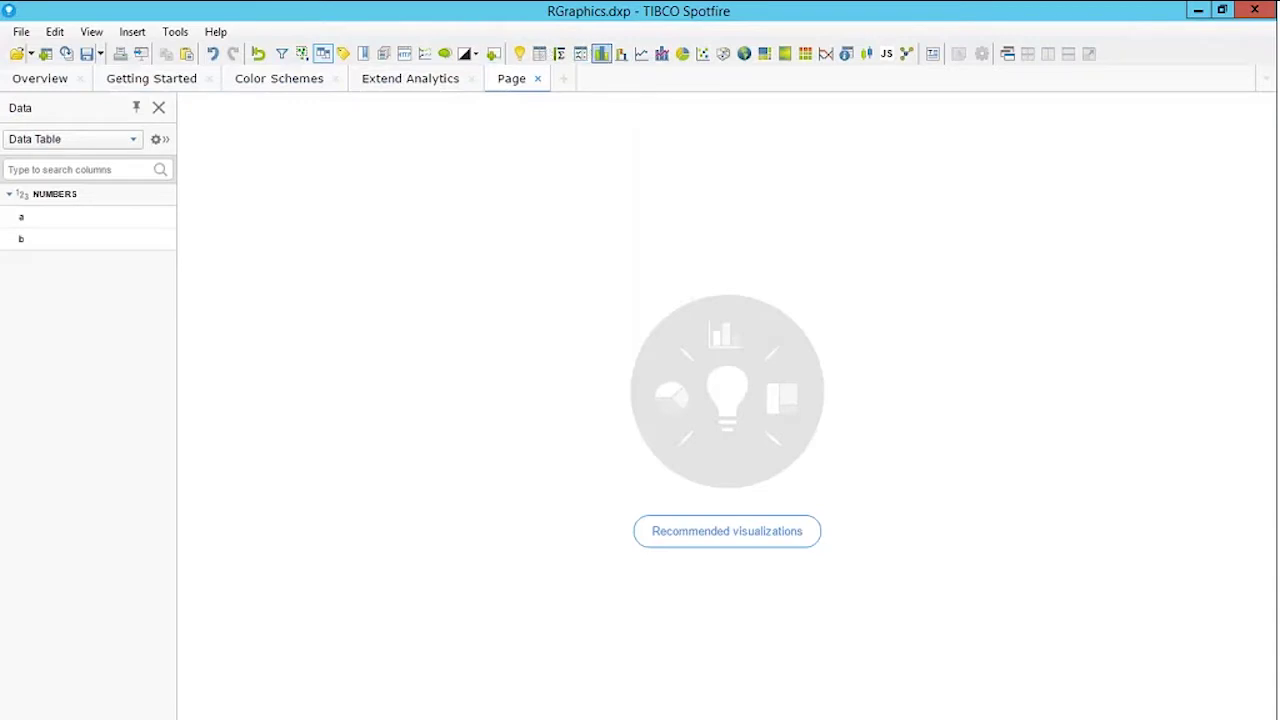
- Add a bar chart of the AgeWt table with txWeightLb on the category axis, and open its properties
click(601, 53)
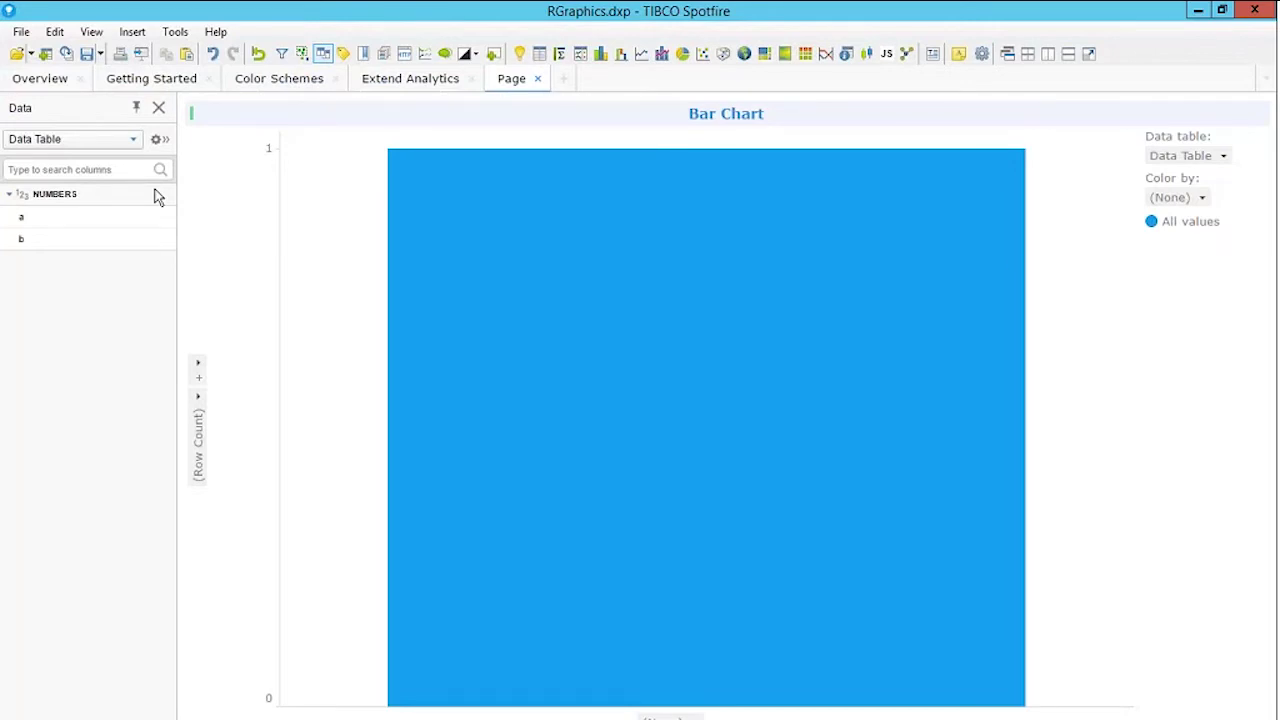
click(1195, 156)
click(1209, 190)
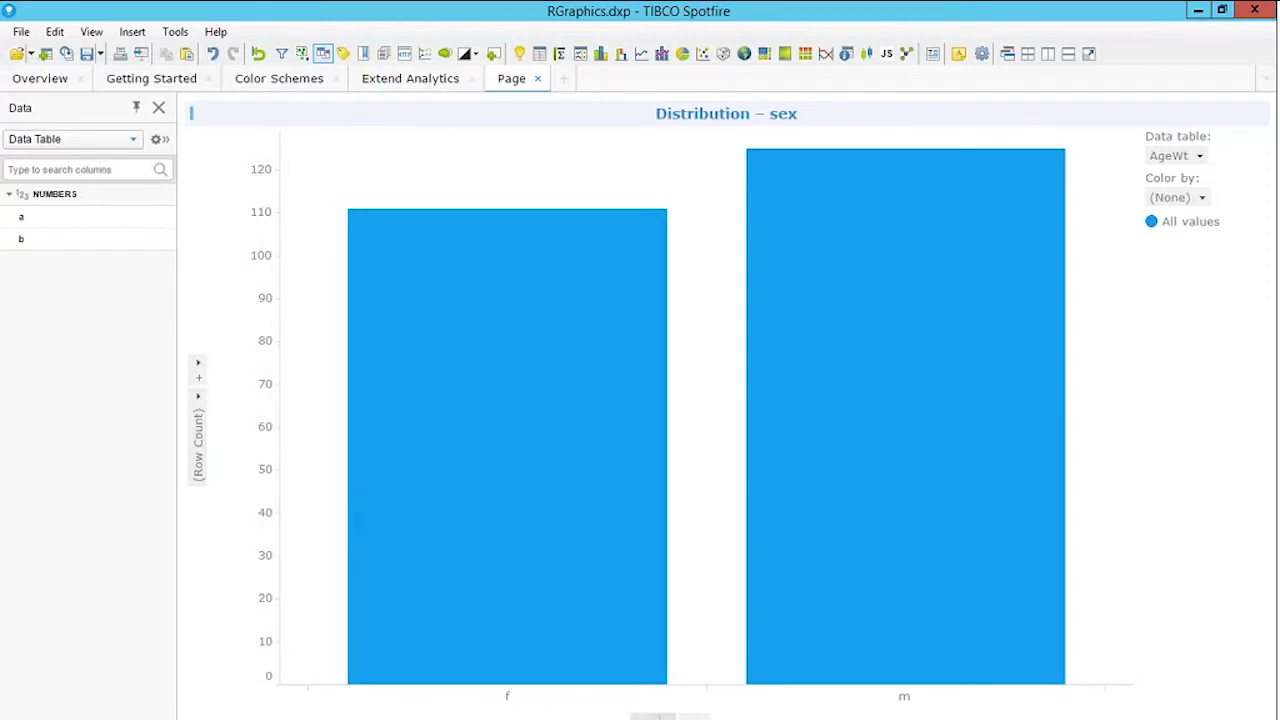
click(658, 716)
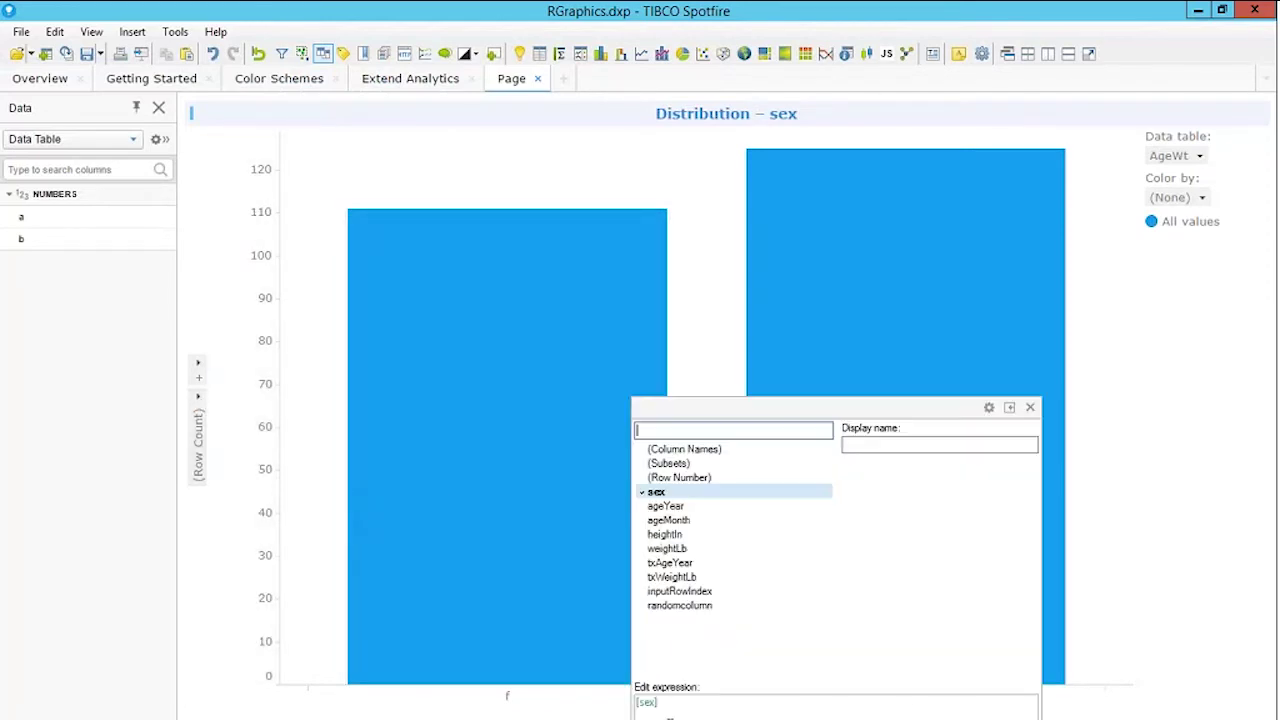
click(688, 578)
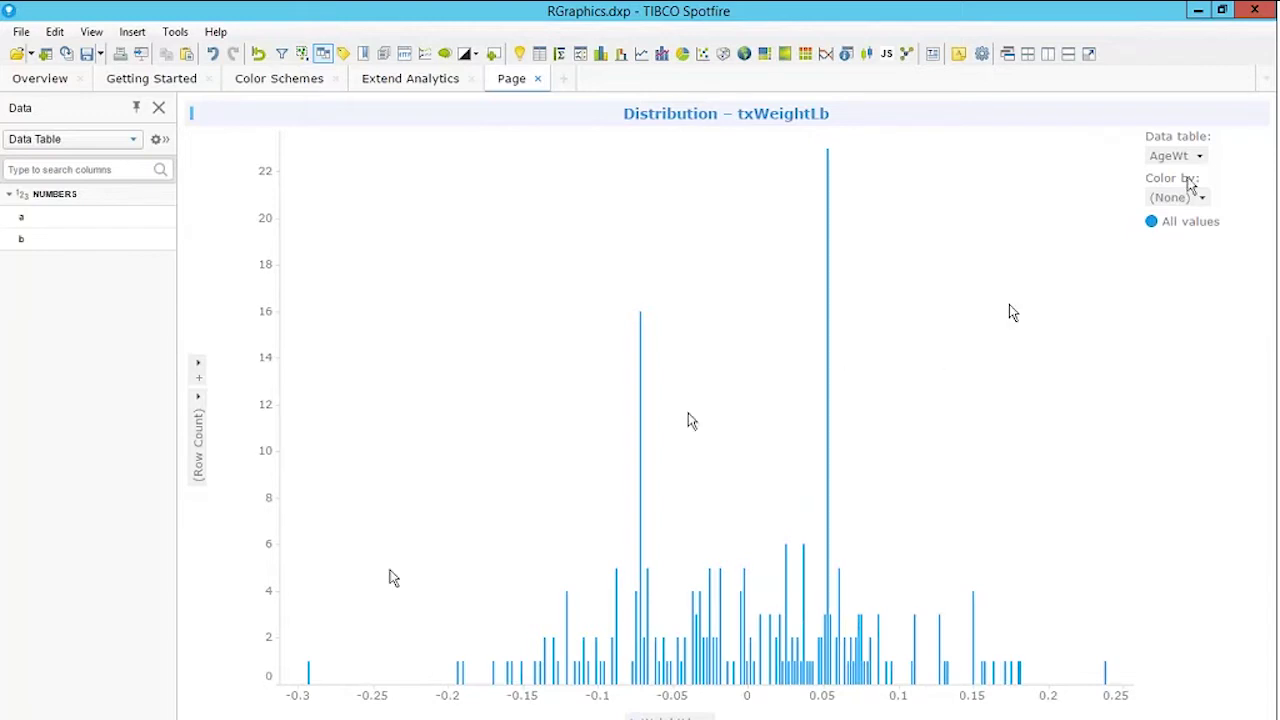
click(1229, 113)
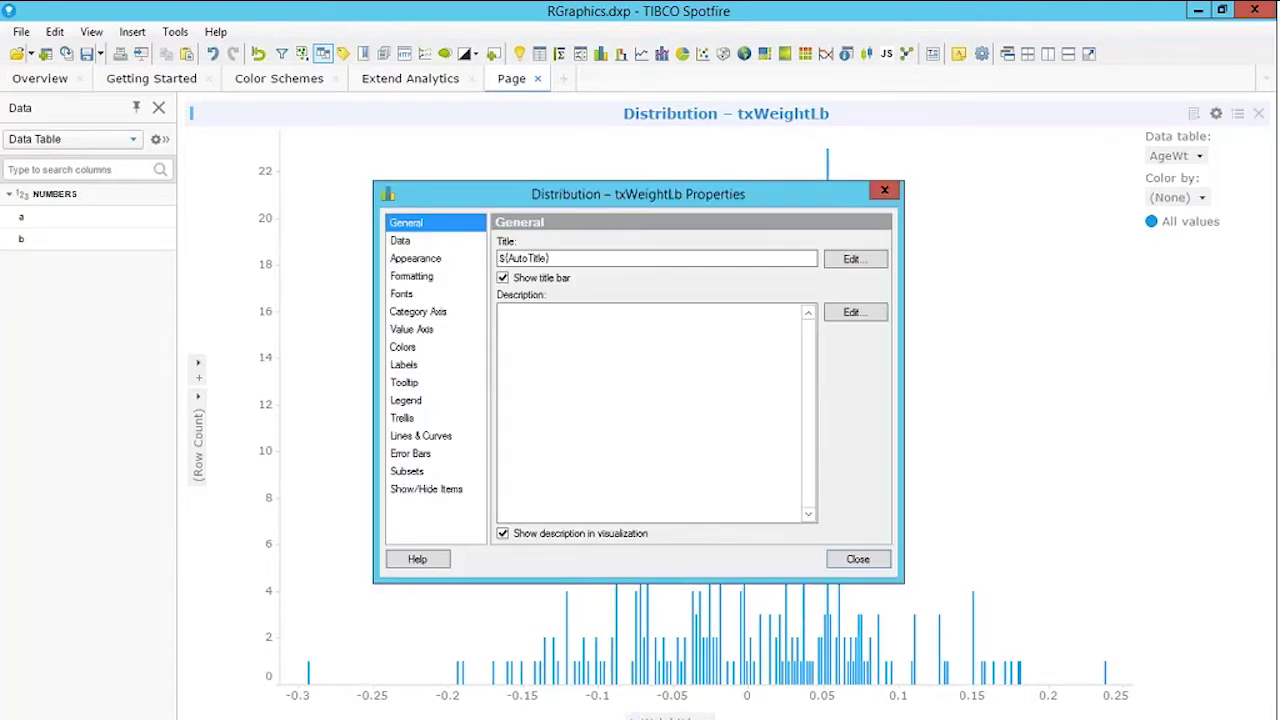
- Colour the histogram bars by sex
click(402, 347)
click(550, 262)
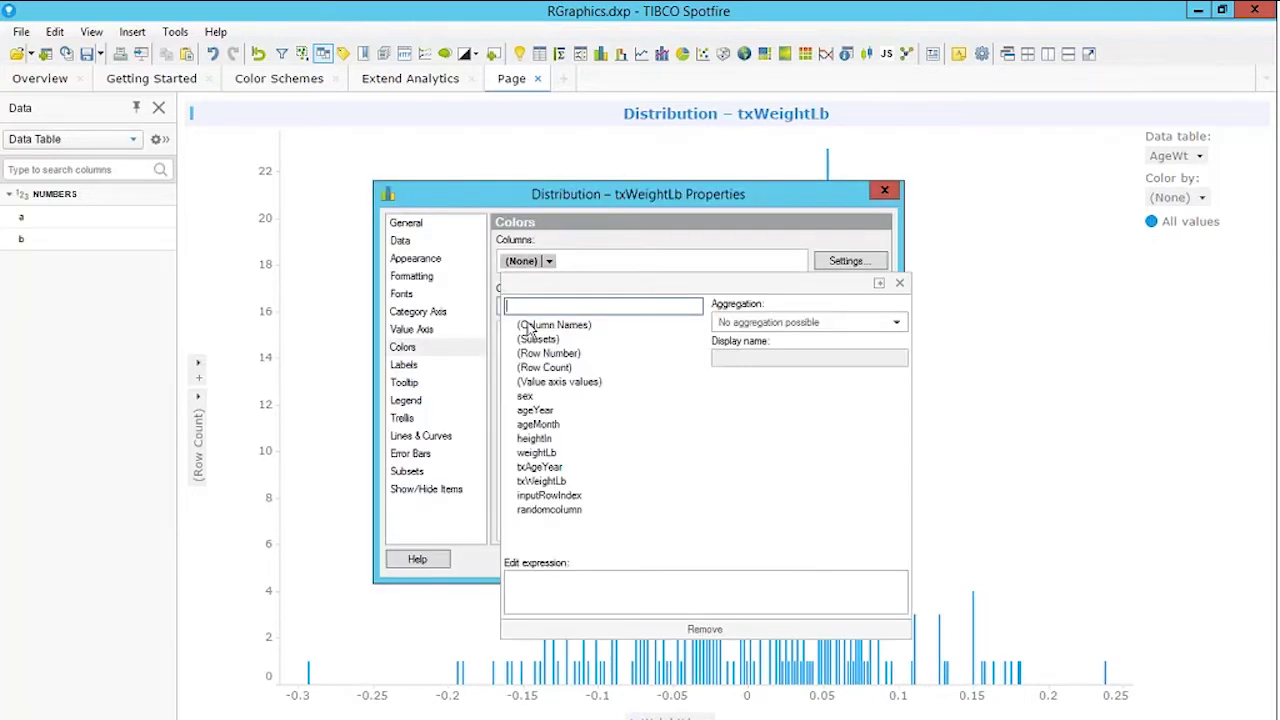
click(526, 396)
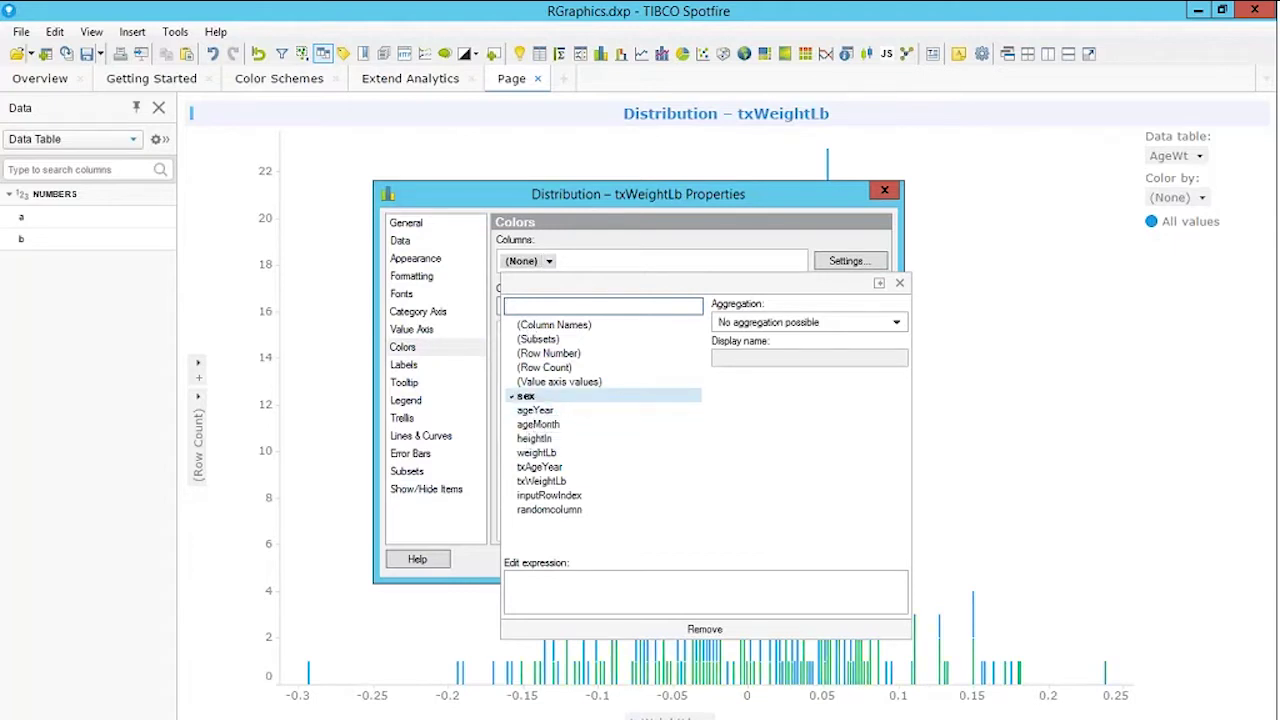
click(677, 237)
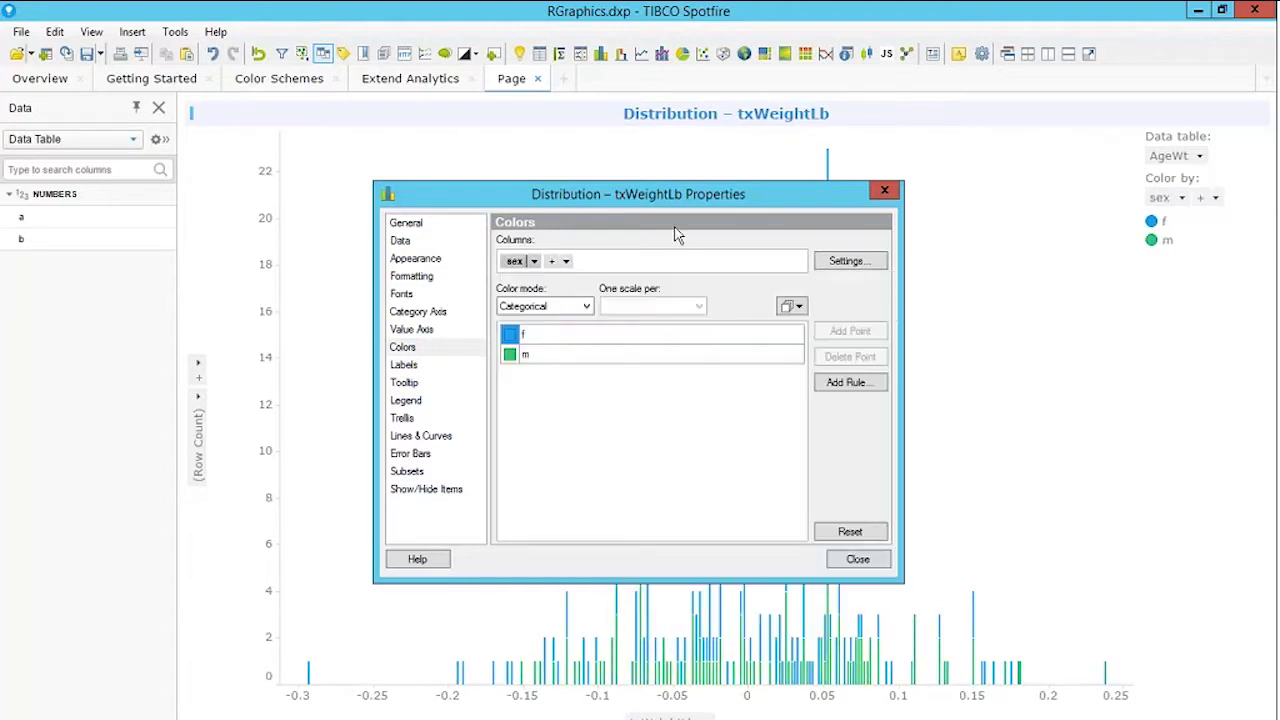
- Give category f a custom colour, close the properties, and go to the Color Schemes page
click(510, 334)
click(539, 511)
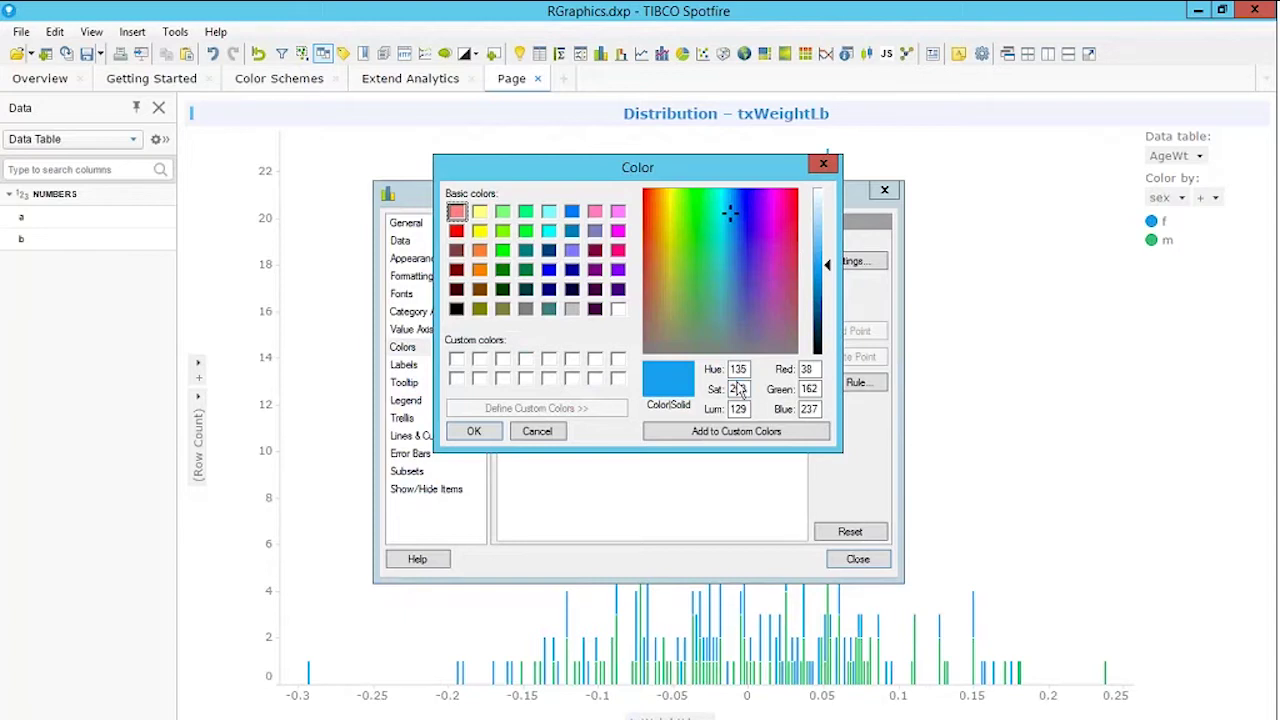
click(818, 168)
click(850, 560)
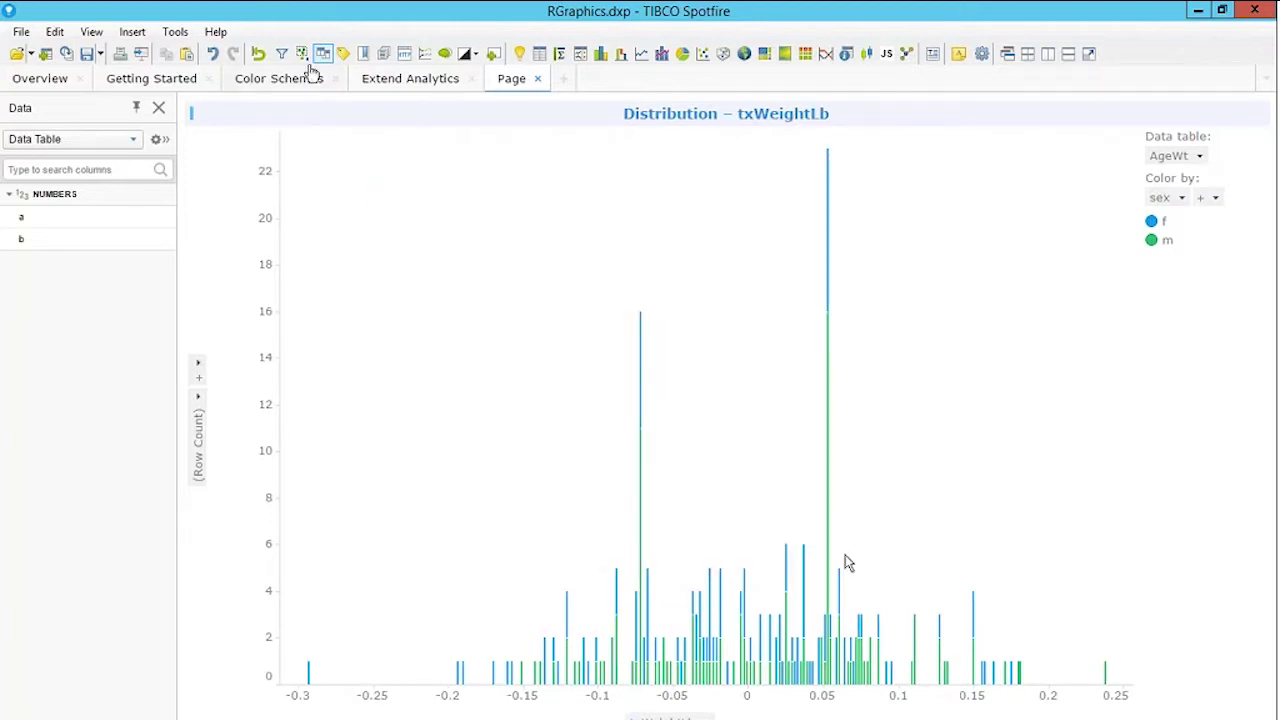
click(306, 78)
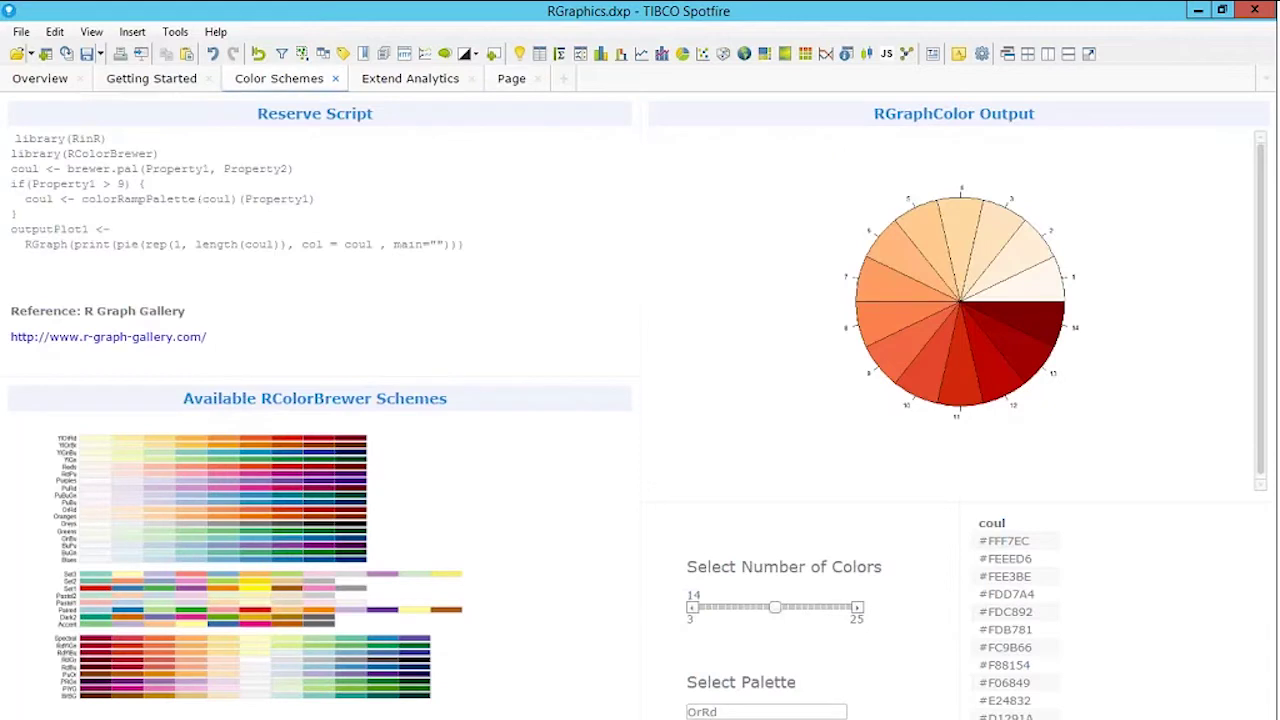
- Raise the colour count to 19 while highlighting RColorBrewer, pie and the OrRd palette name
double_click(104, 154)
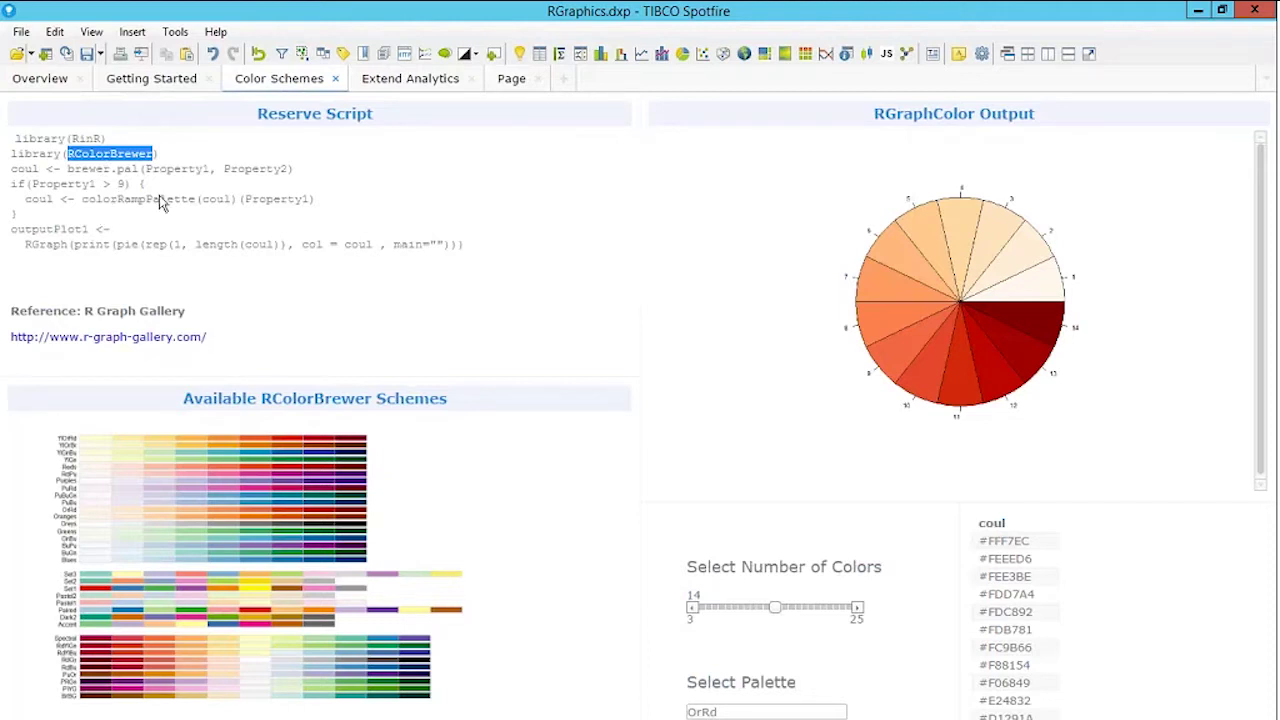
click(86, 240)
double_click(127, 244)
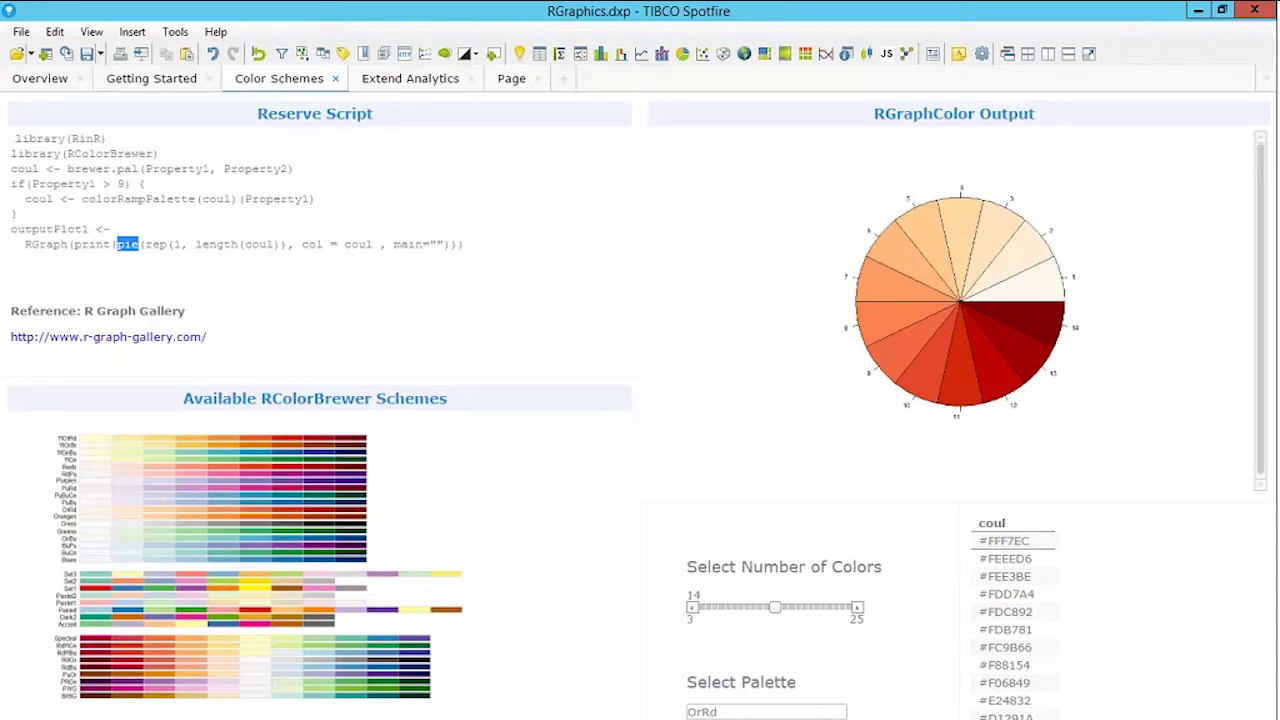
double_click(110, 153)
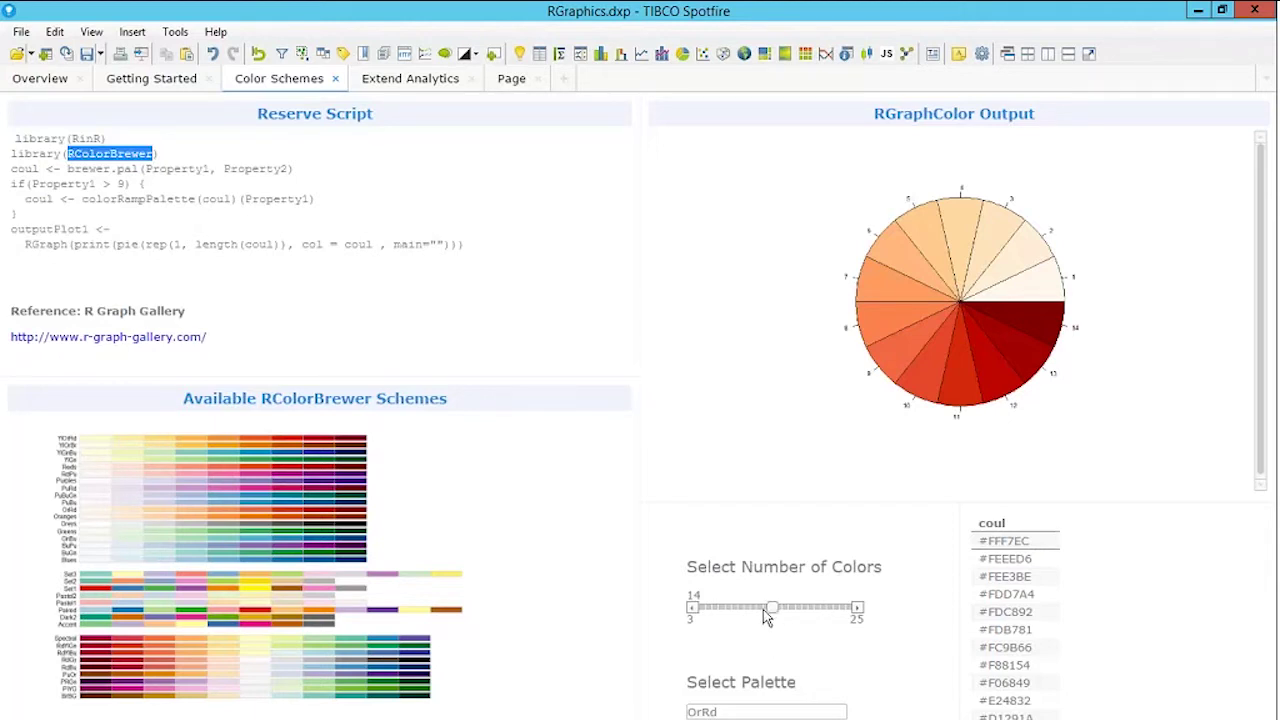
drag(765, 615, 811, 628)
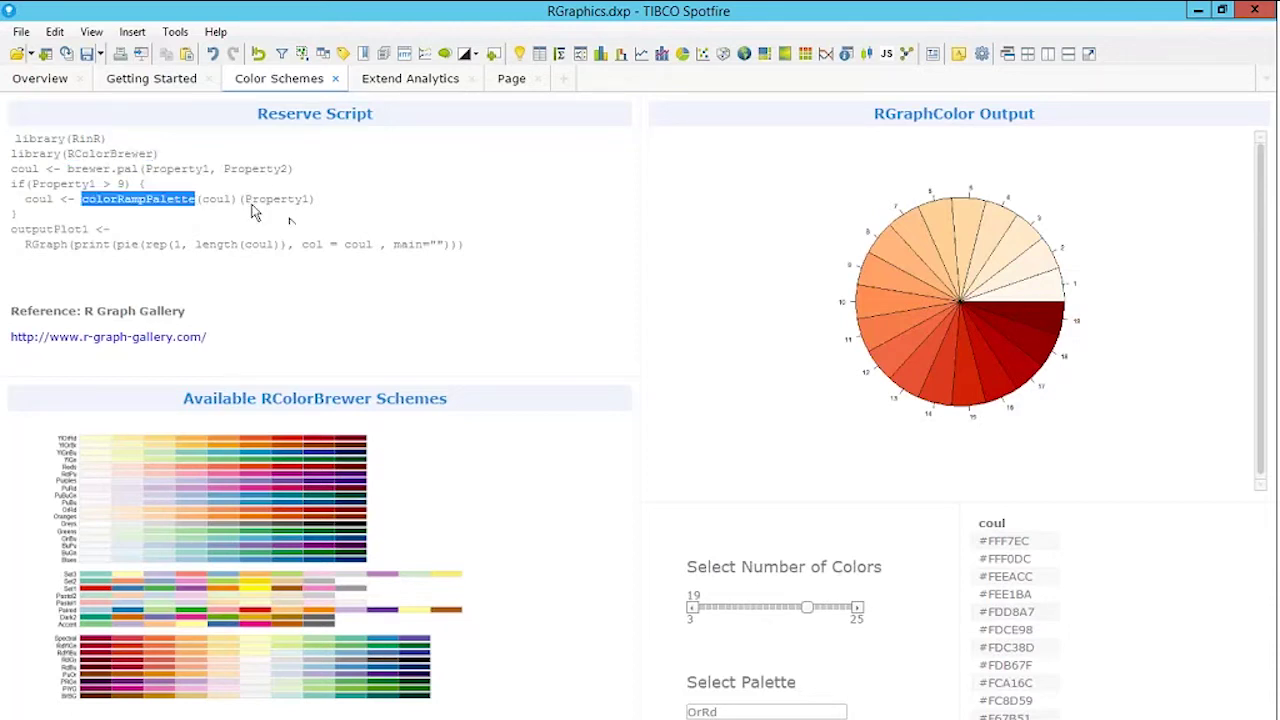
double_click(128, 245)
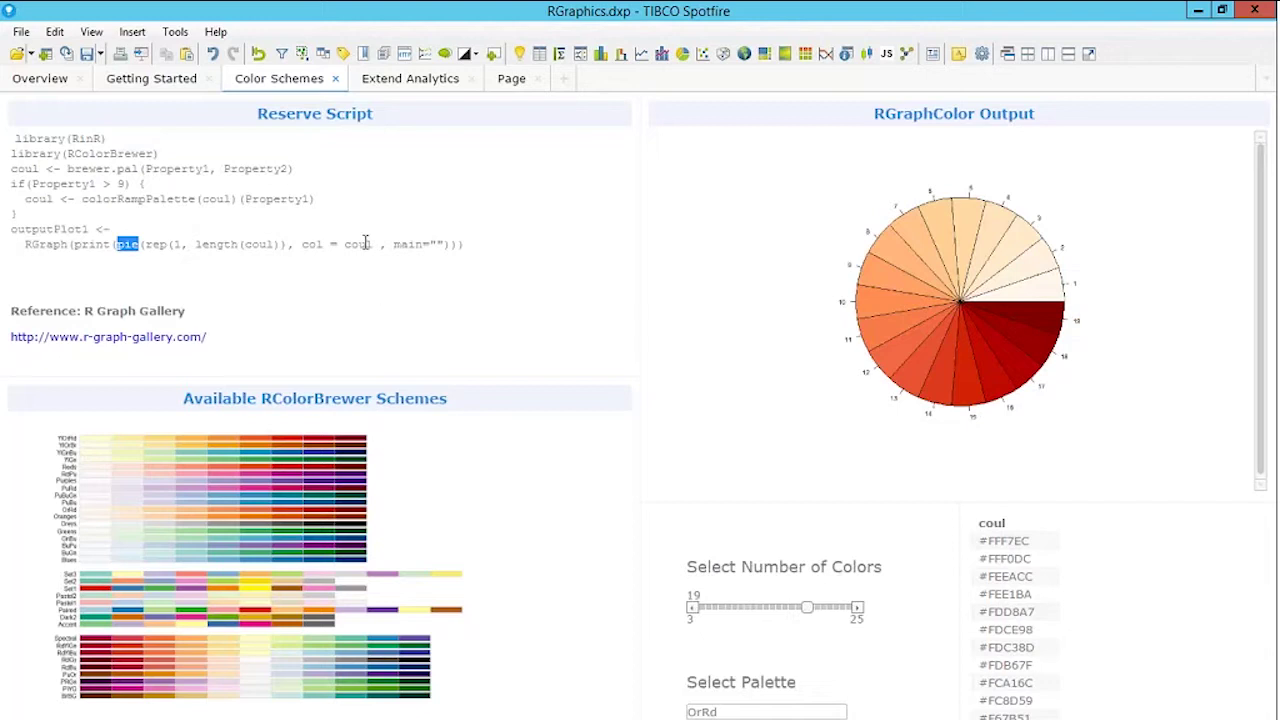
double_click(731, 713)
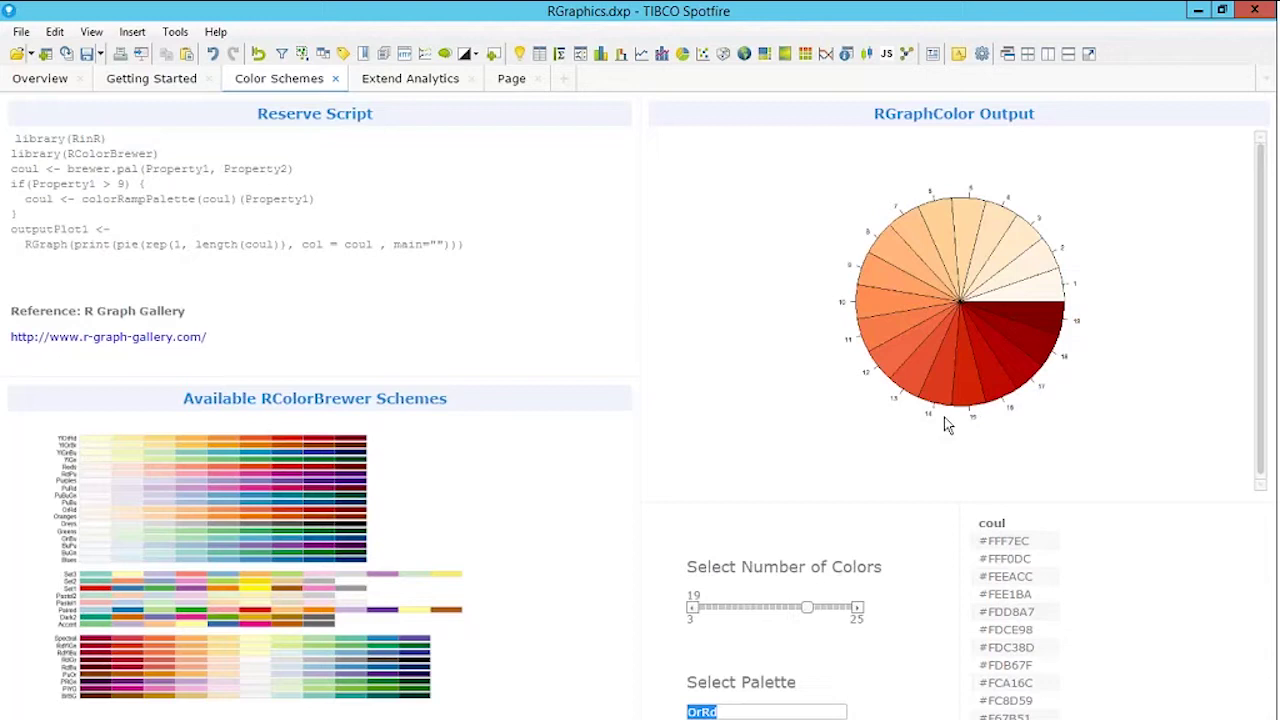
- Set the palette to Set3 and lower the number of colours to 17
text(Set3)
key(Return)
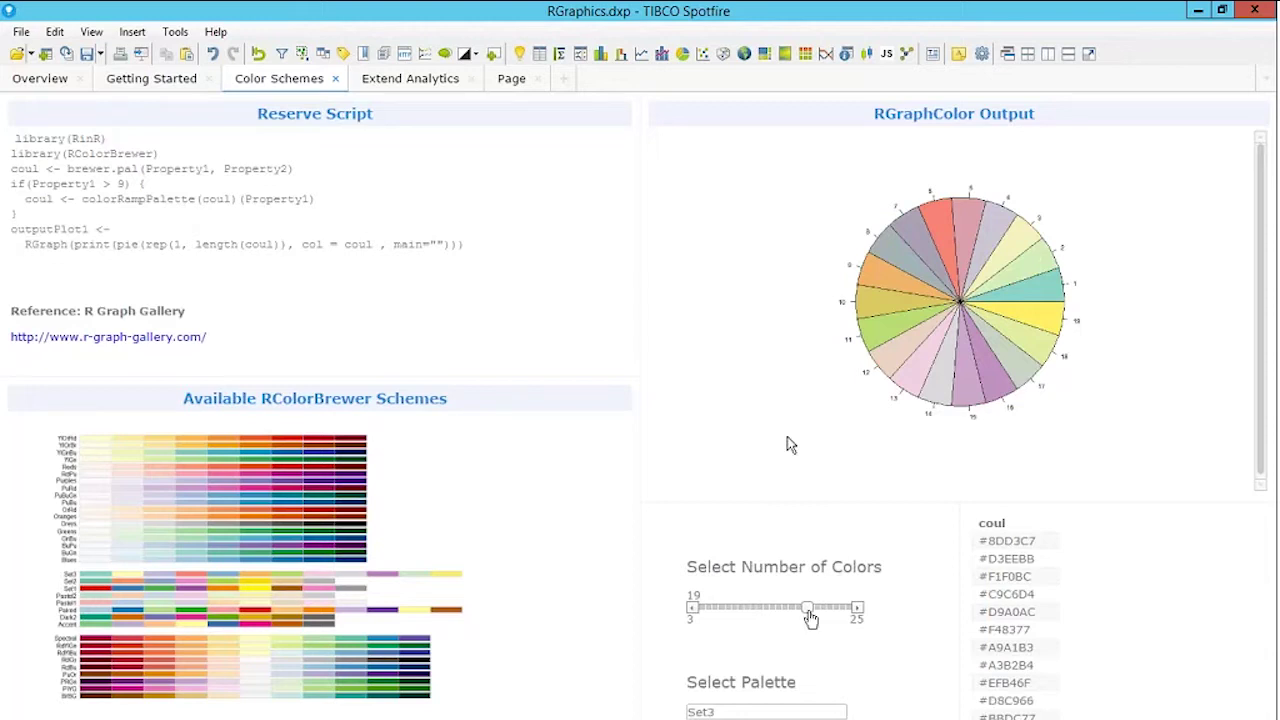
drag(808, 609, 797, 611)
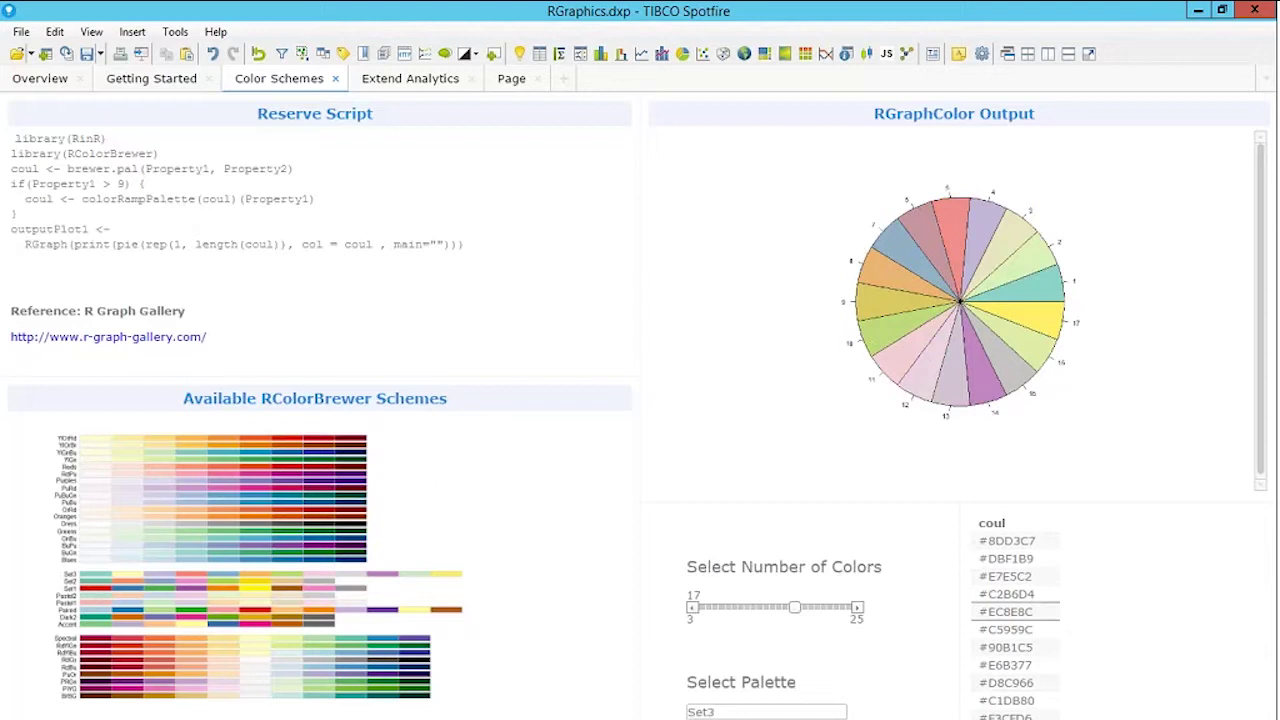
right_click(82, 340)
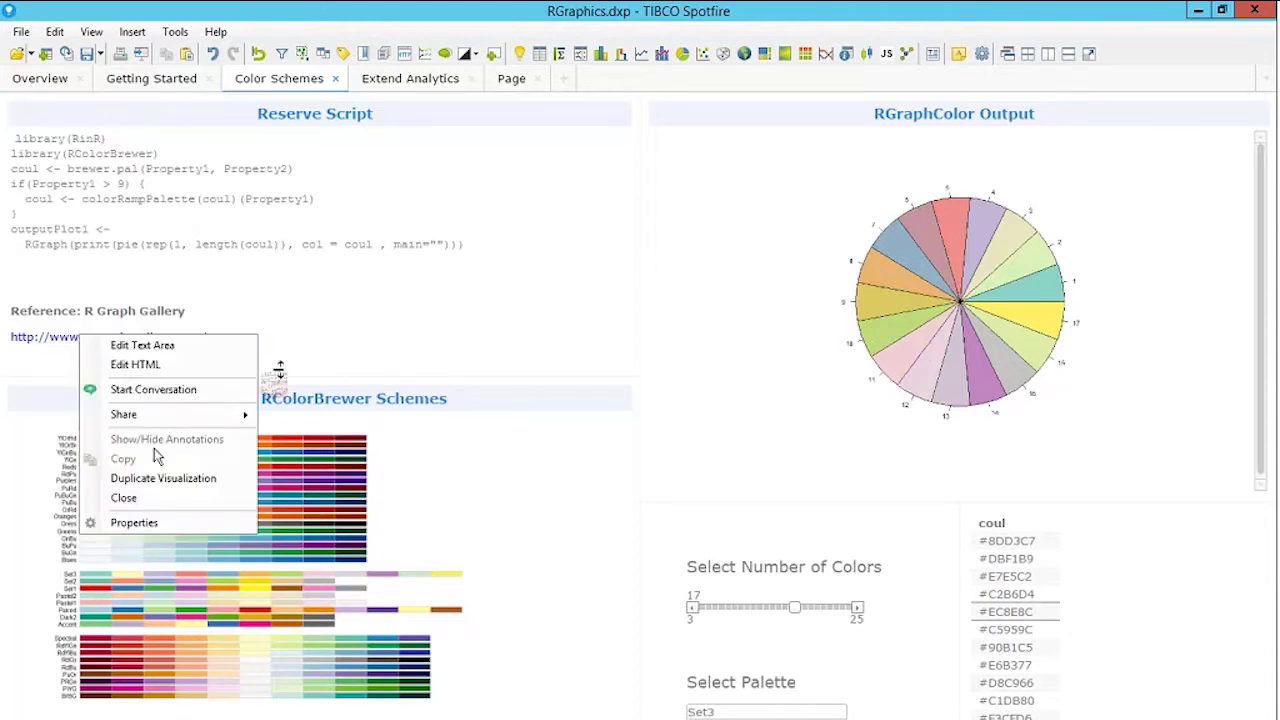
click(258, 337)
click(182, 338)
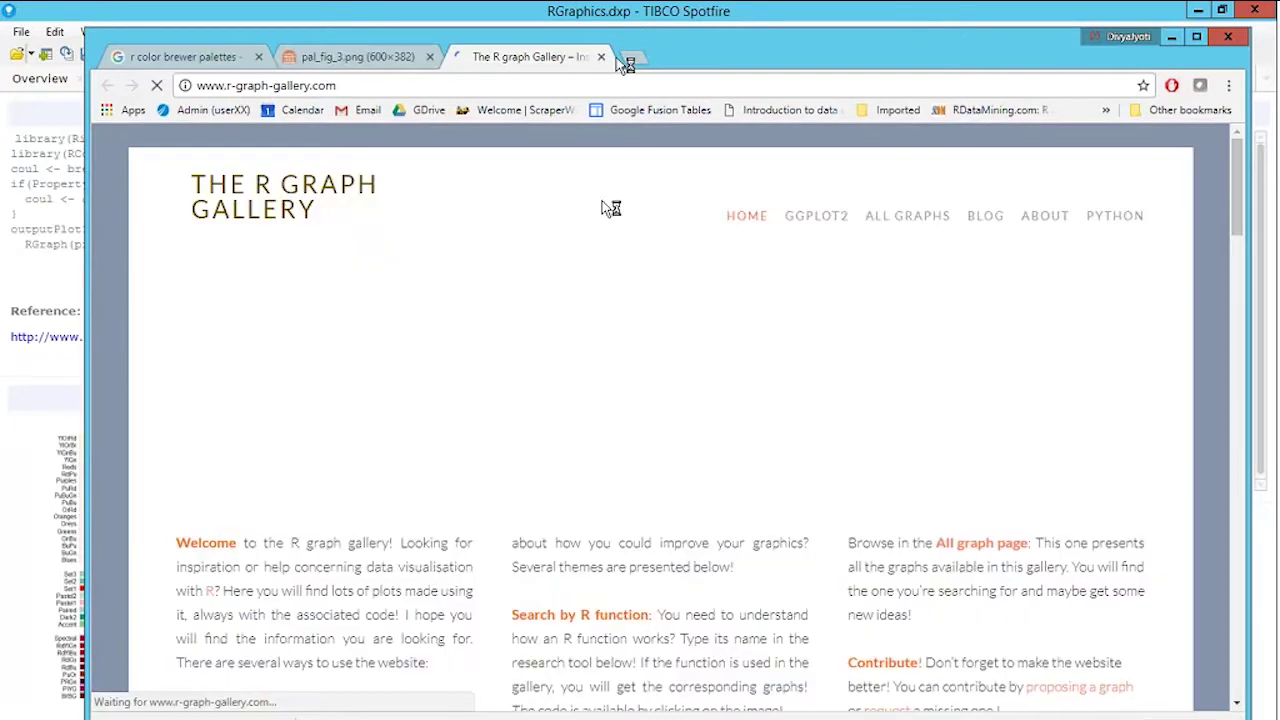
click(817, 221)
scroll(867, 493, down, 2)
scroll(867, 493, down, 5)
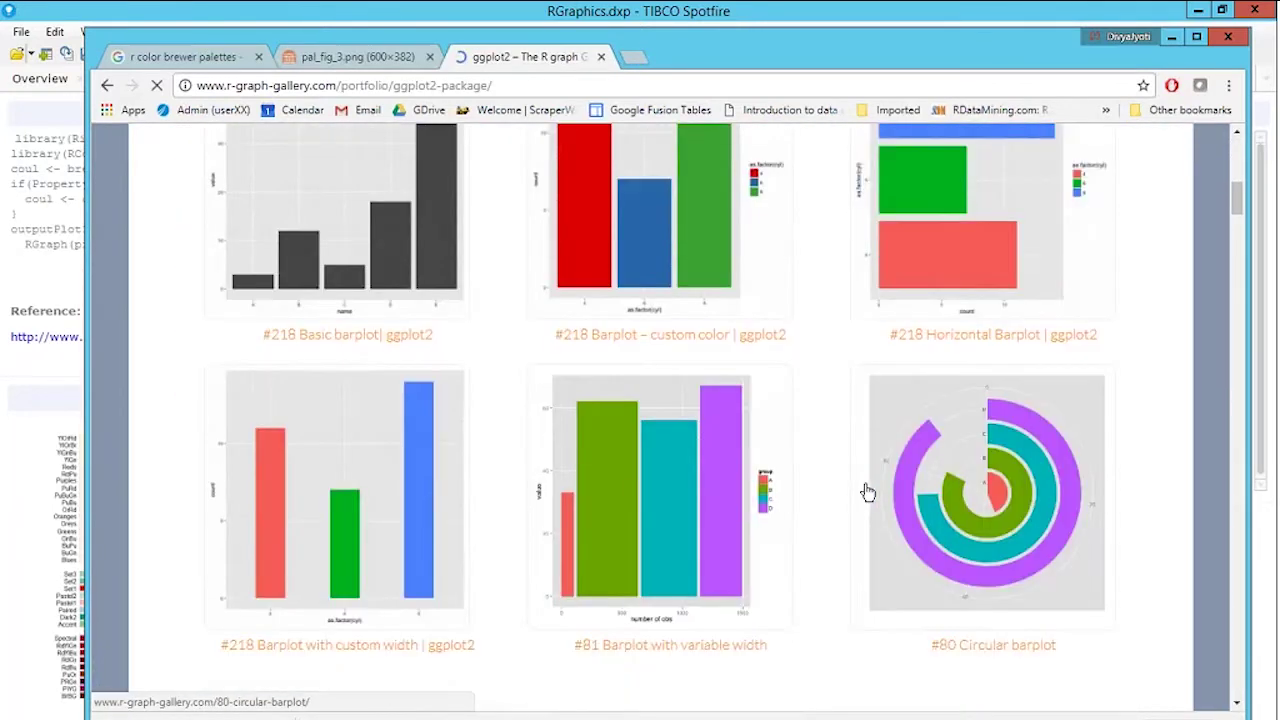
click(867, 493)
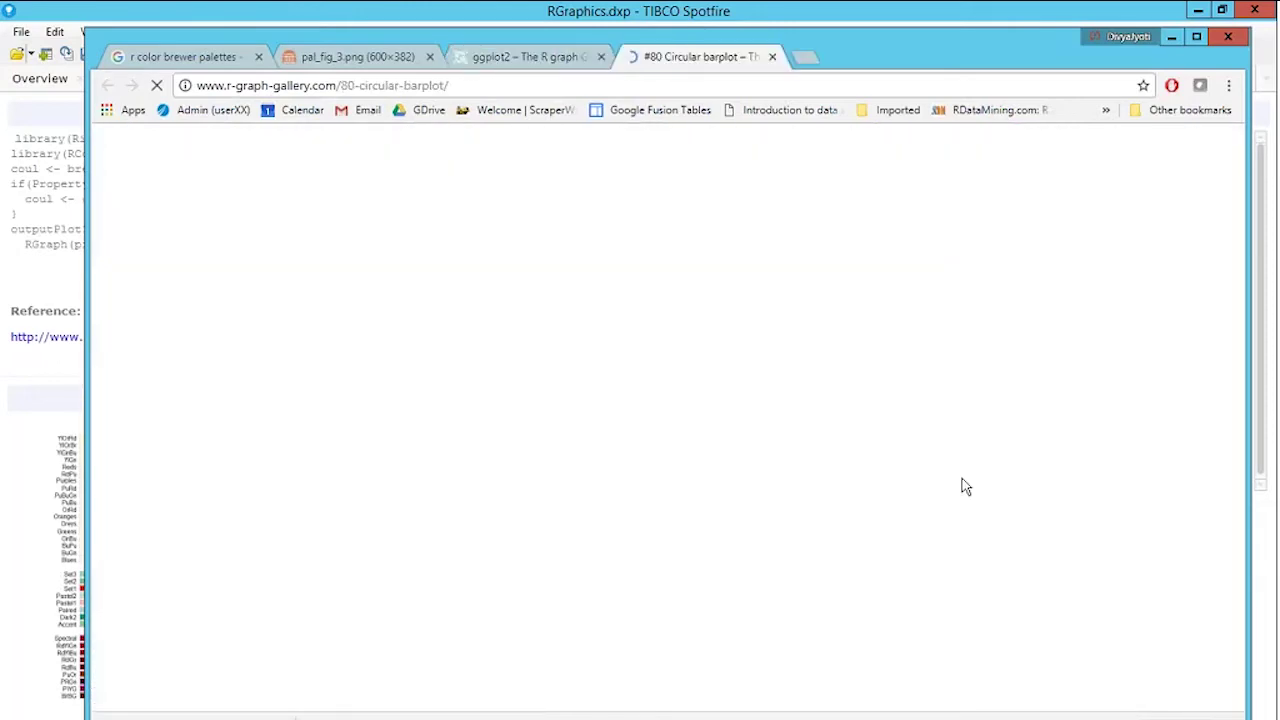
scroll(788, 333, down, 5)
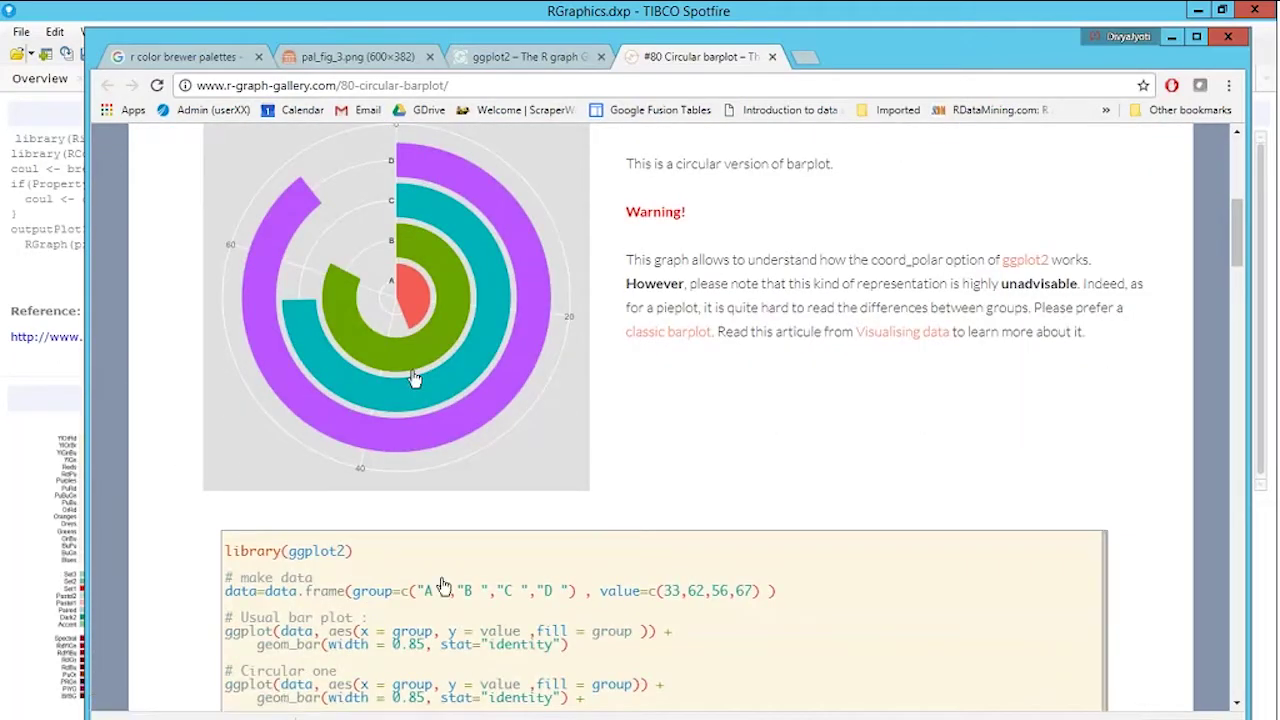
scroll(430, 420, down, 1)
scroll(443, 587, up, 3)
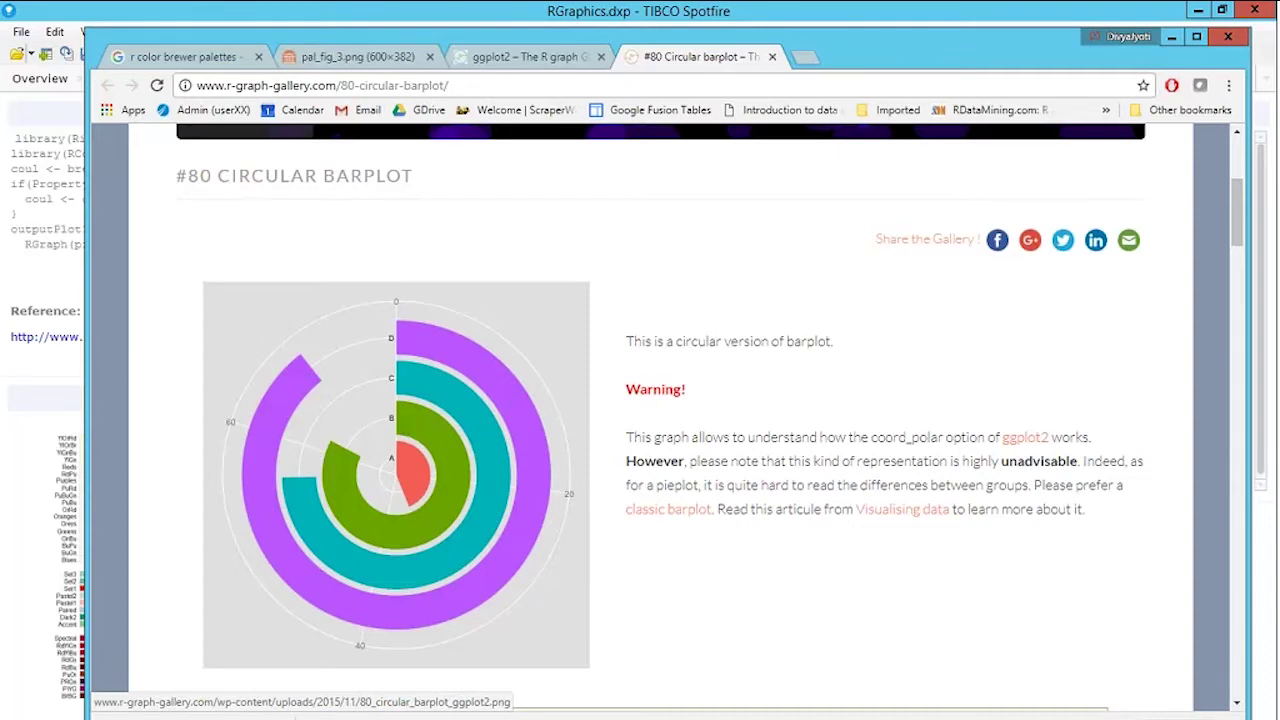
click(62, 267)
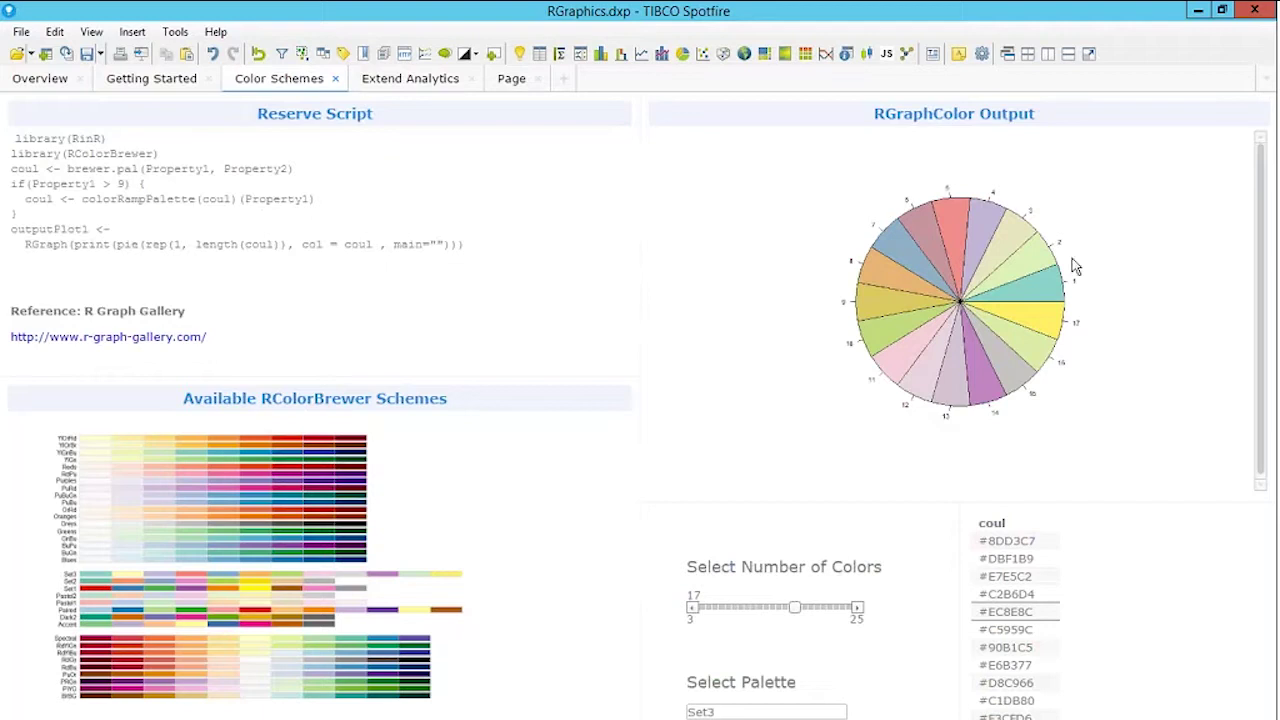
- Open Data Function Properties and review the ColorRGraph script's code and input and output parameters
click(56, 32)
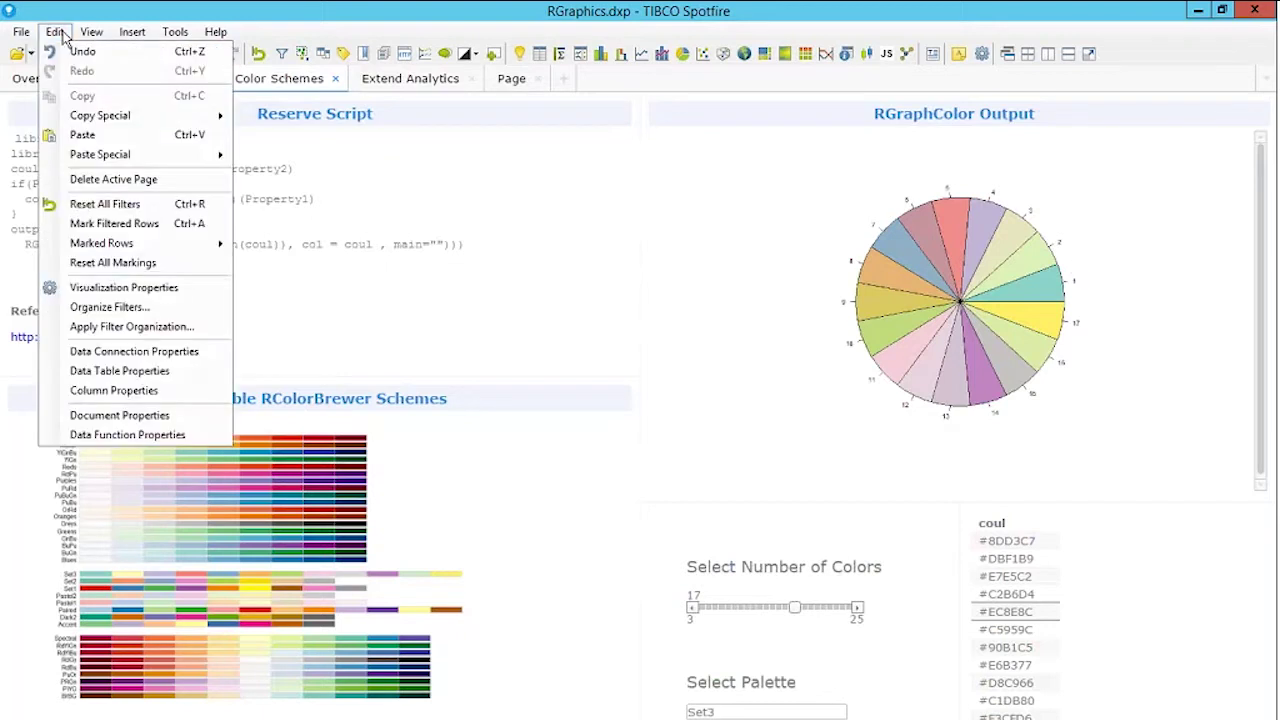
click(113, 436)
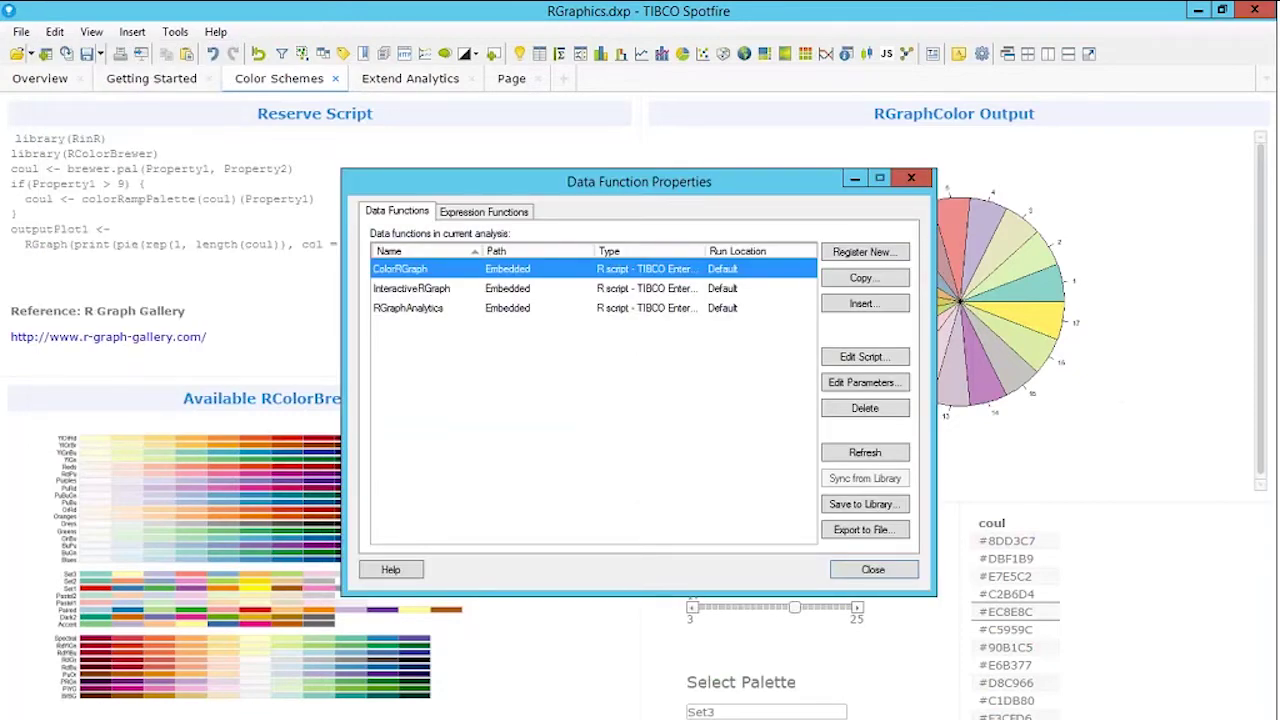
click(857, 360)
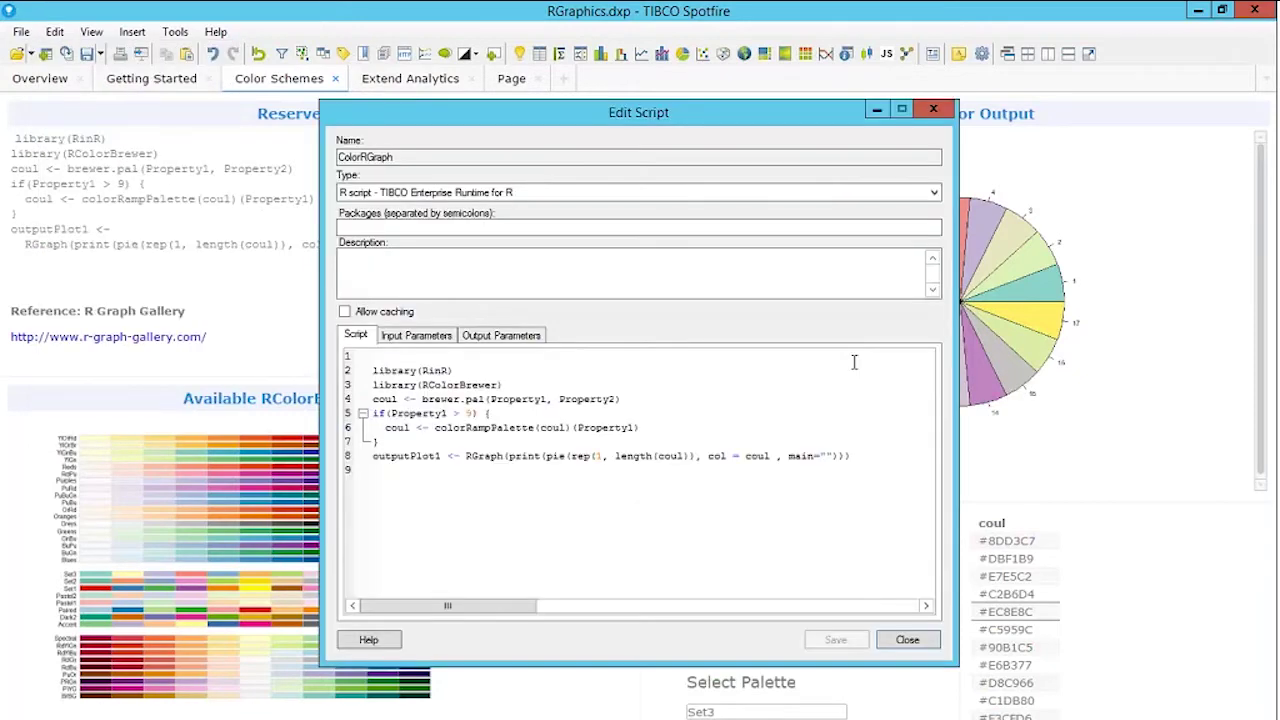
click(437, 340)
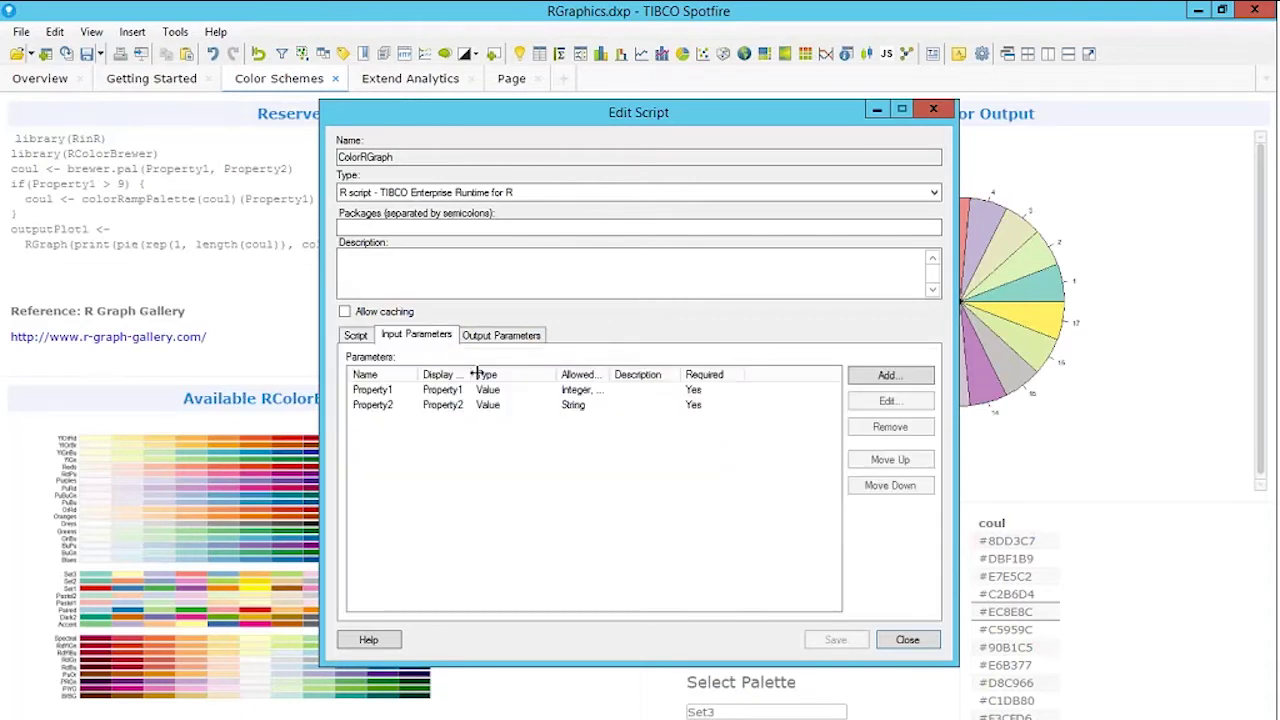
click(499, 338)
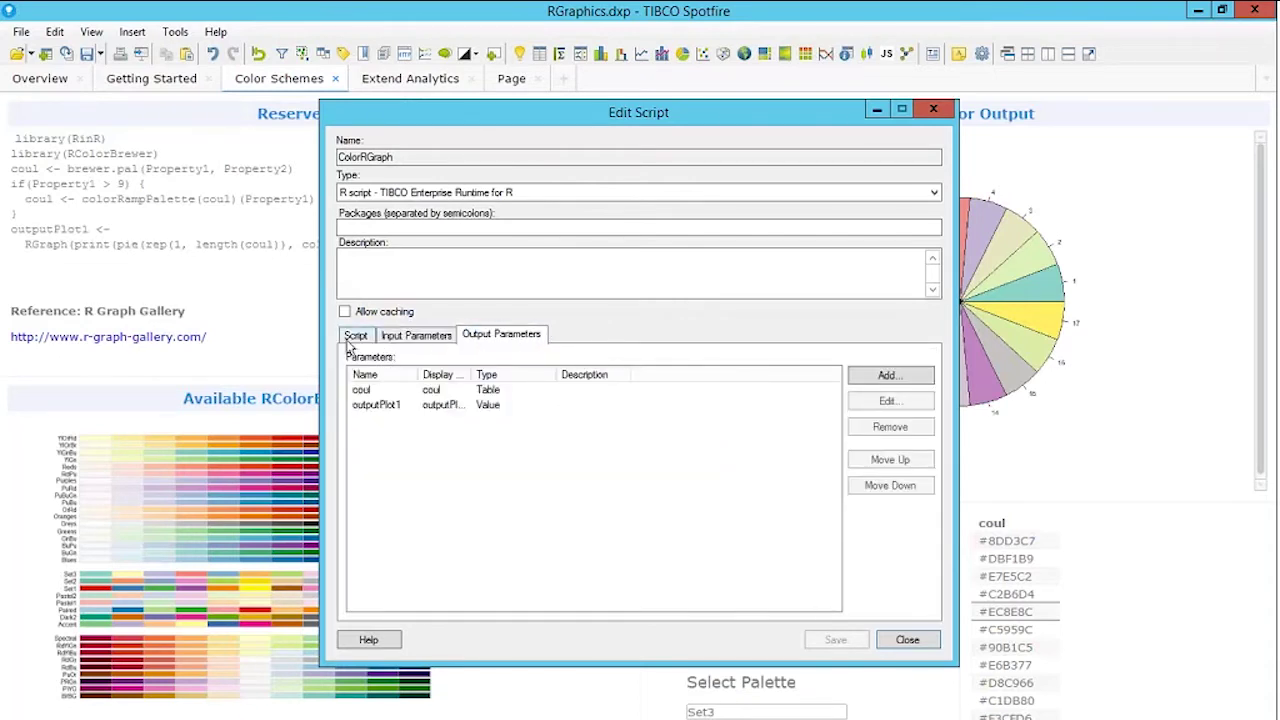
click(355, 336)
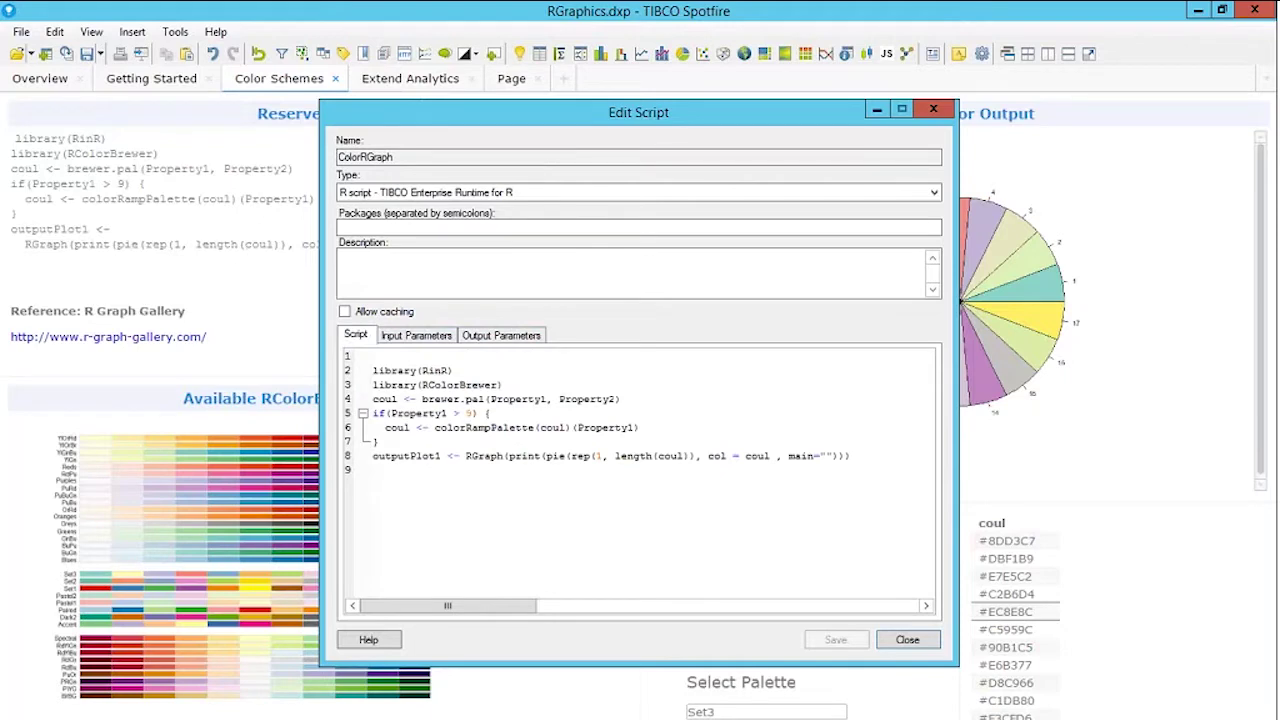
click(907, 639)
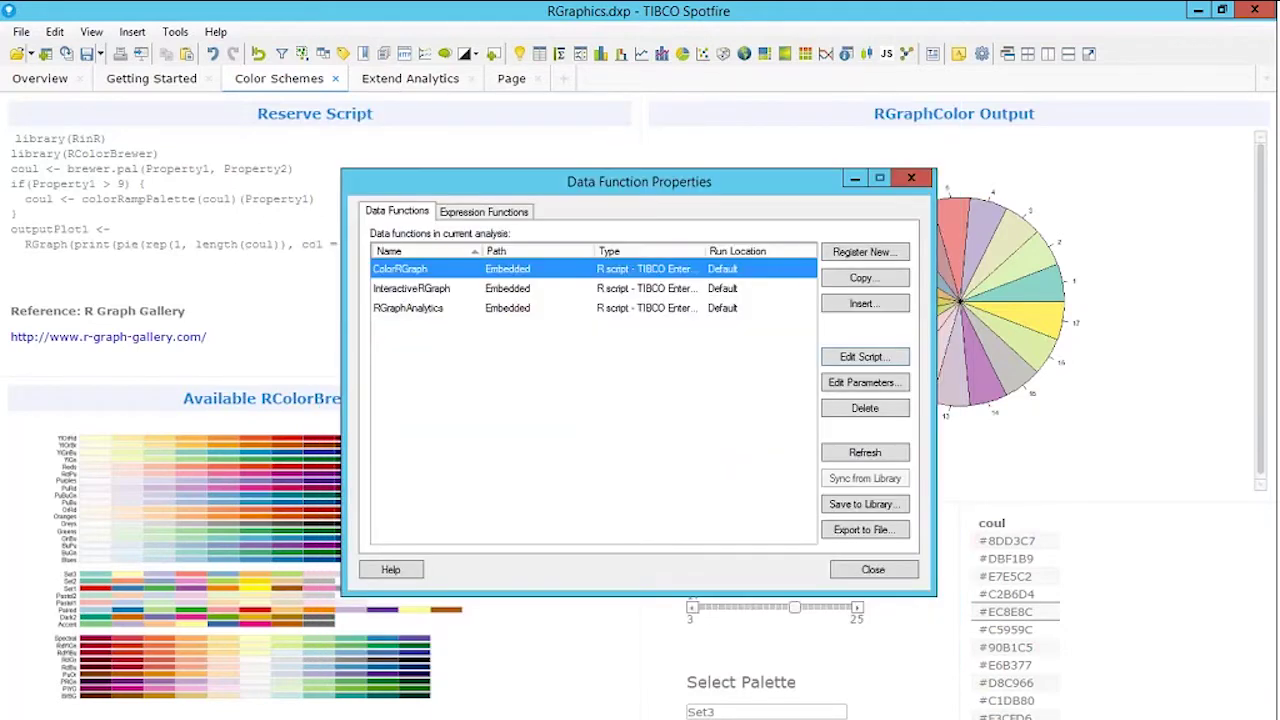
- Inspect the InteractiveRGraph data function's parameters and close them without changes
click(540, 288)
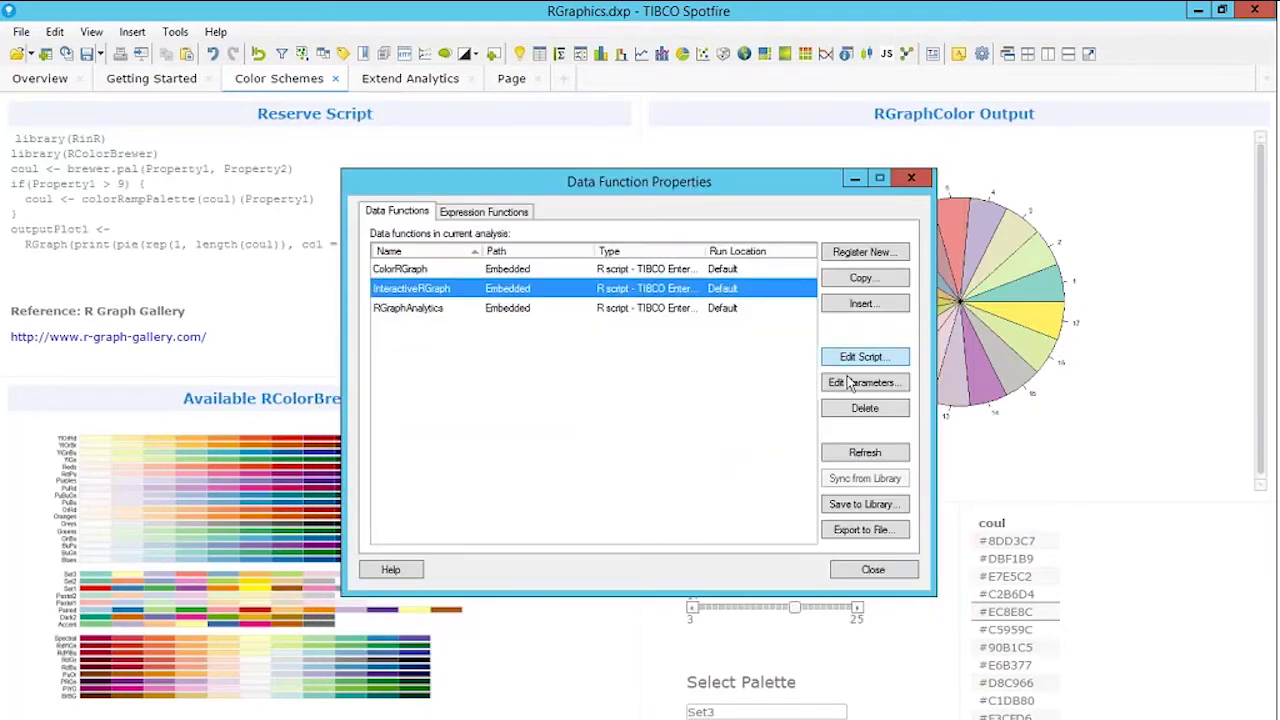
click(852, 384)
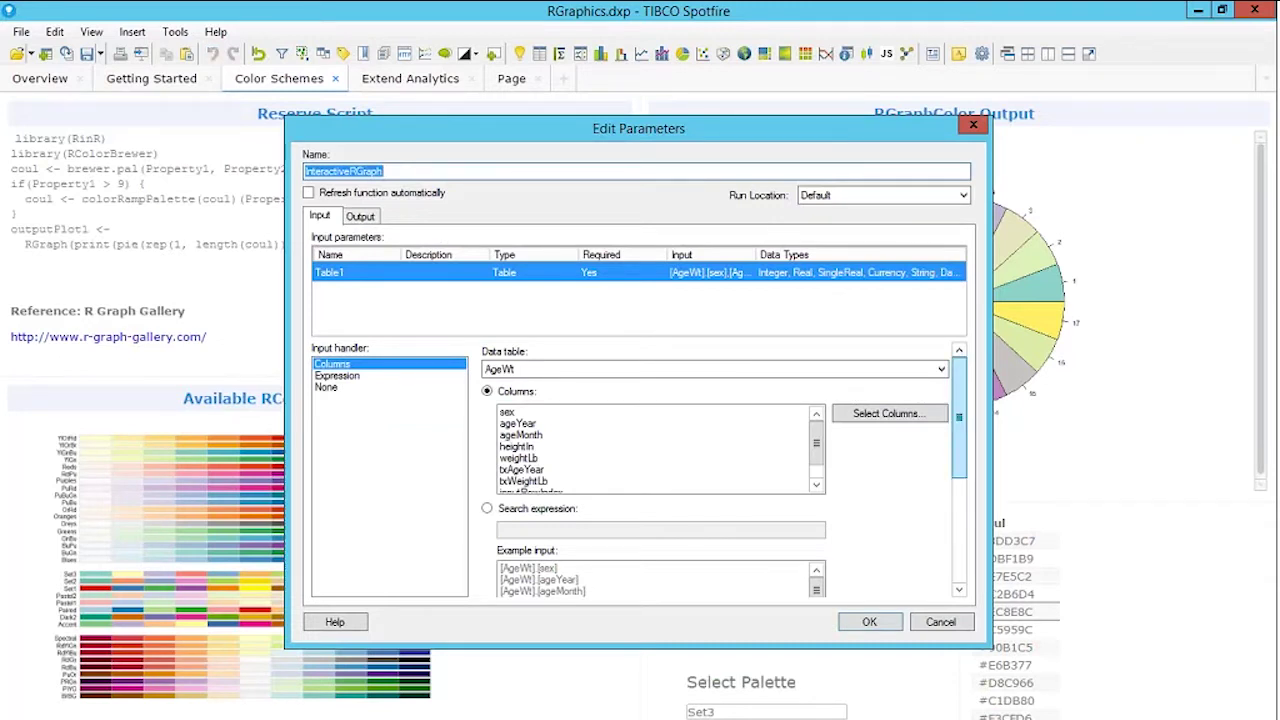
drag(960, 470, 957, 588)
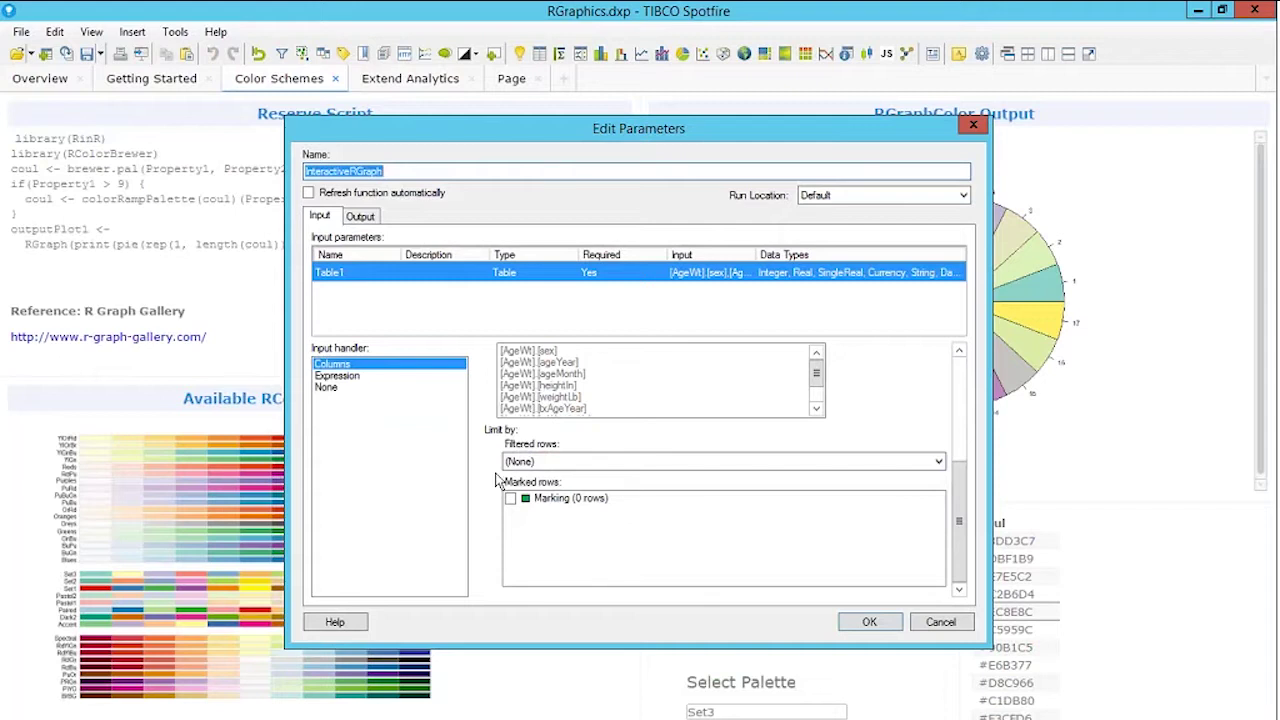
drag(957, 521, 980, 481)
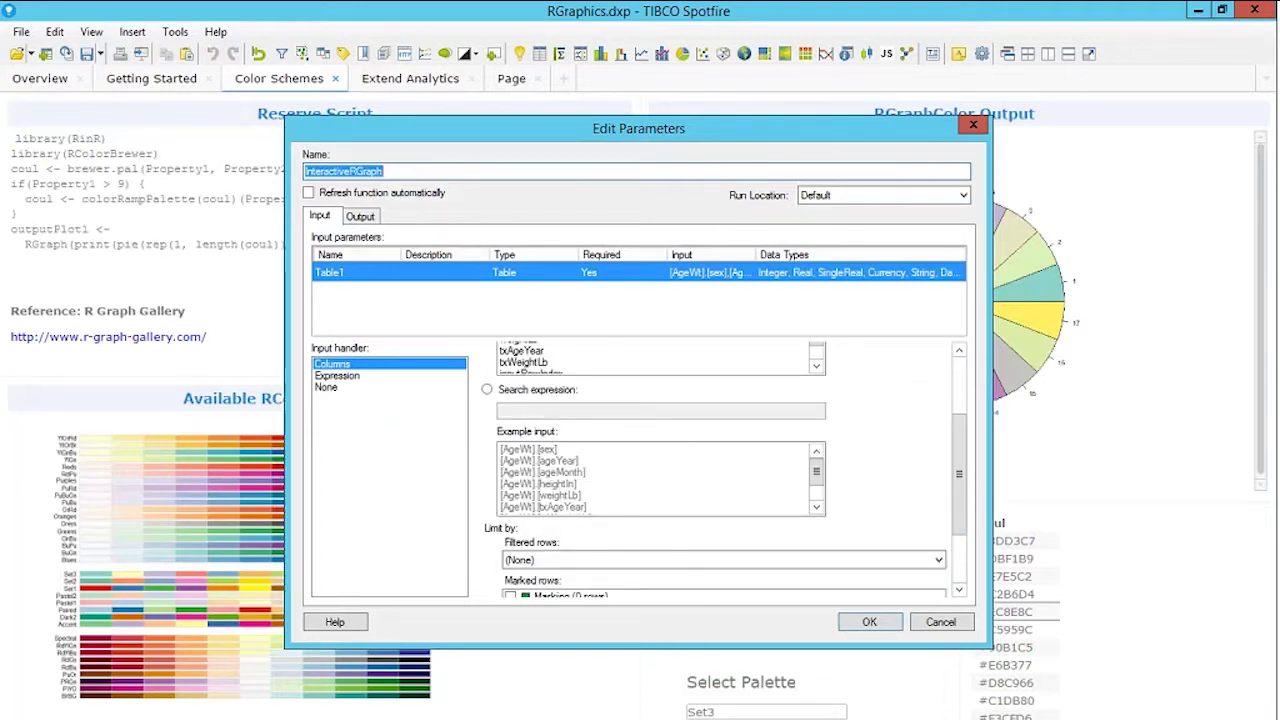
click(940, 622)
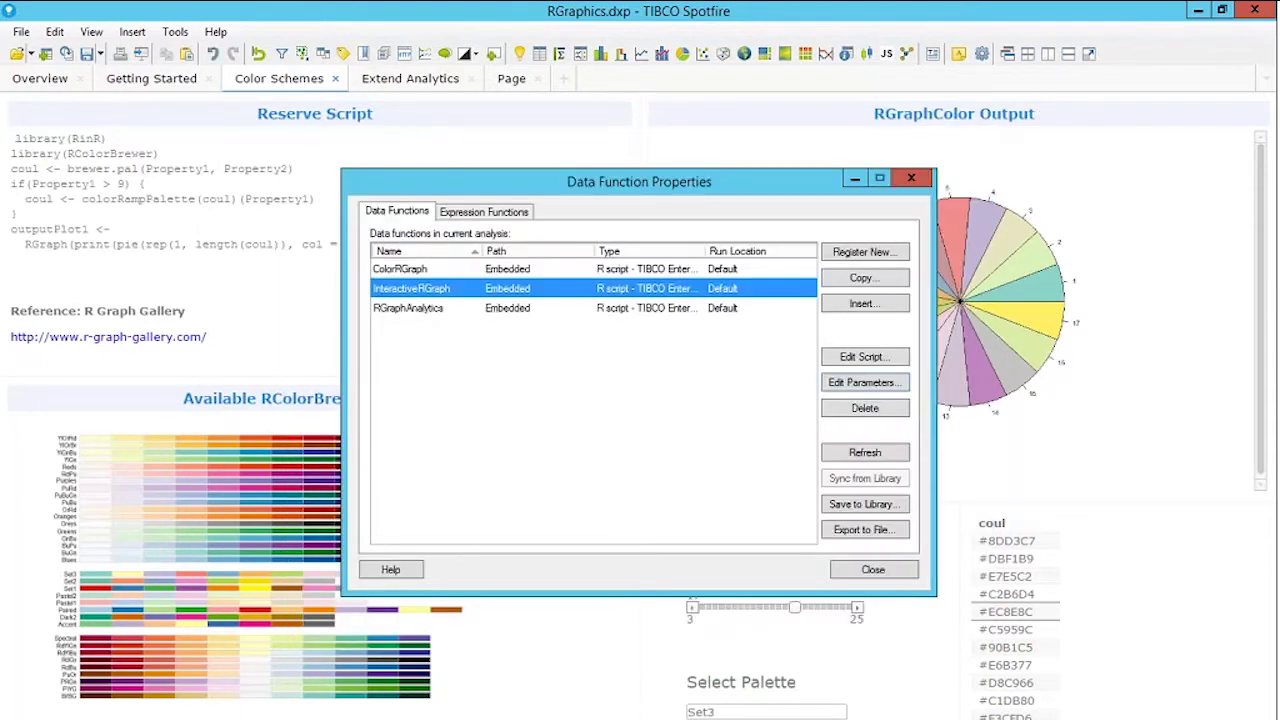
- Walk through the ColorRGraph script's RinR and RColorBrewer libraries, brewer.pal Property1/Property2 arguments and colorRampPalette line, unsaved
click(463, 273)
click(866, 358)
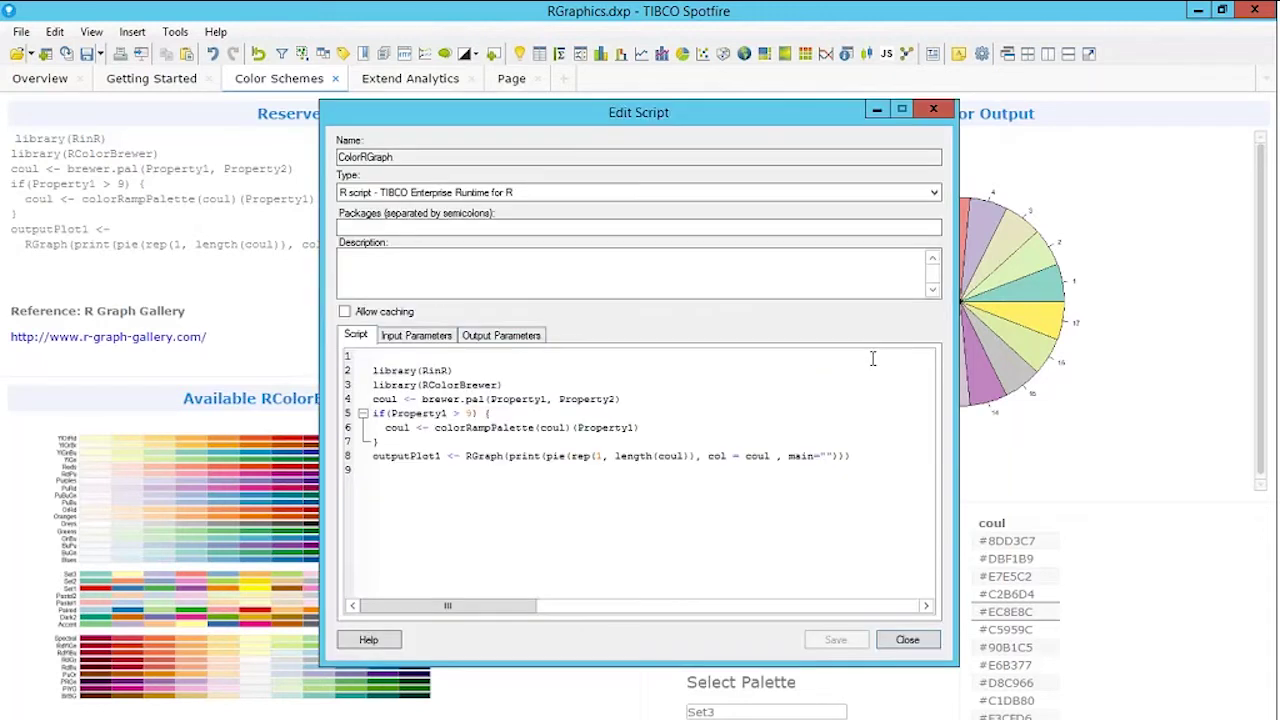
click(460, 371)
double_click(487, 386)
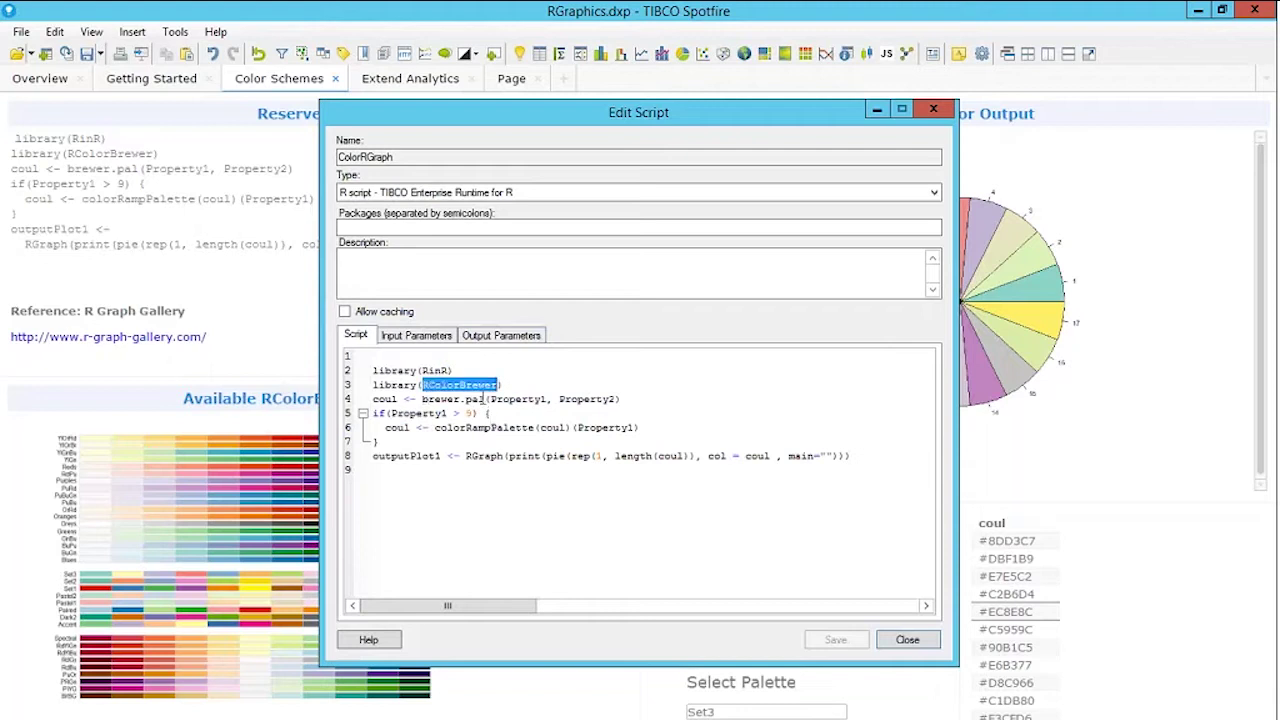
double_click(505, 404)
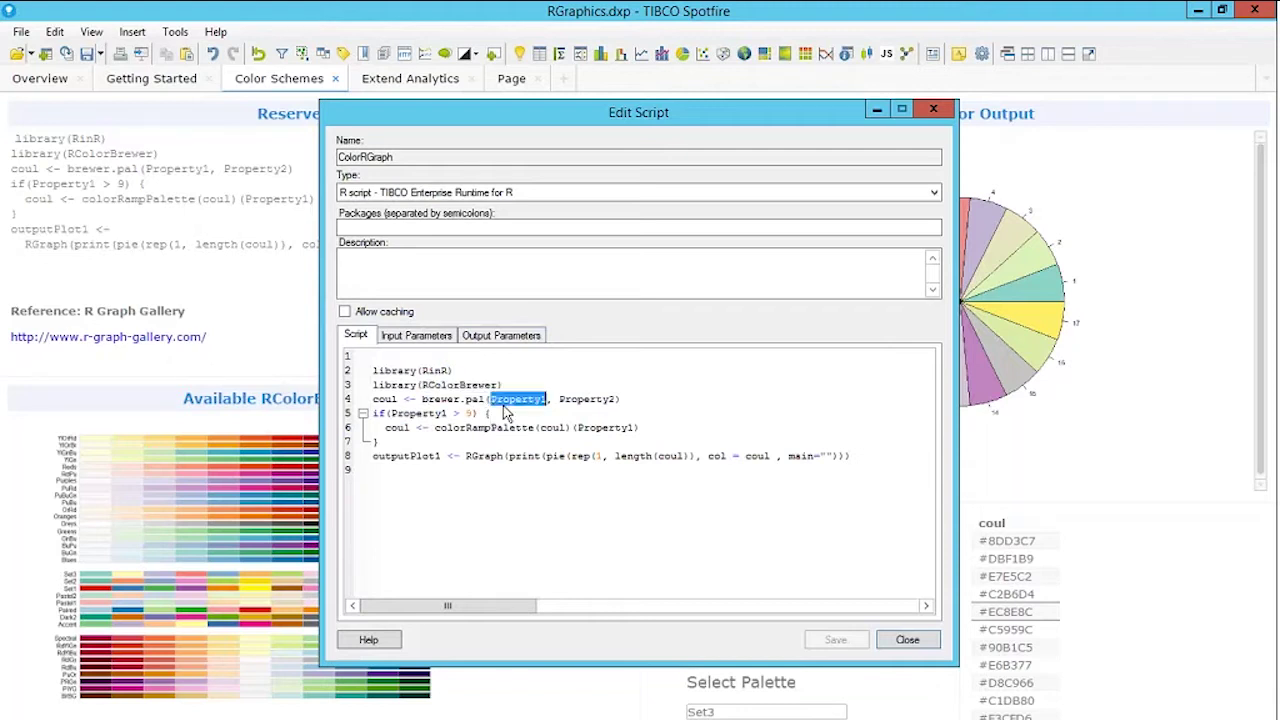
double_click(590, 400)
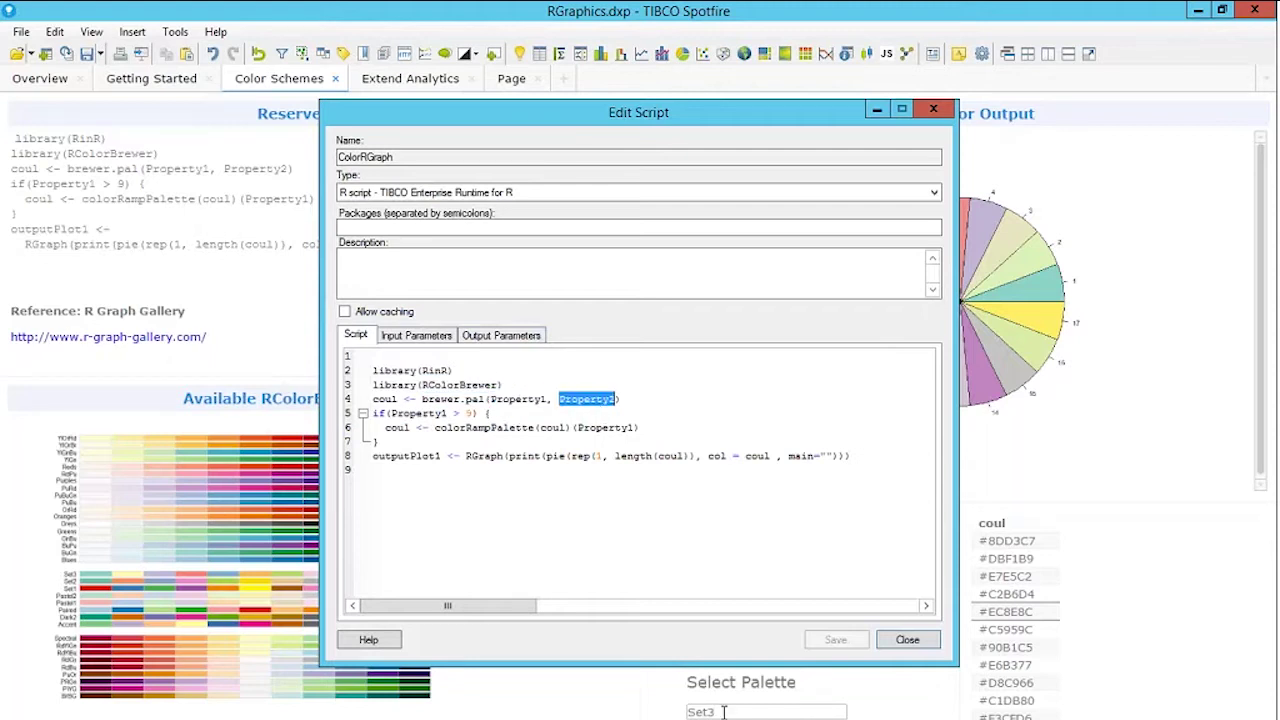
click(418, 413)
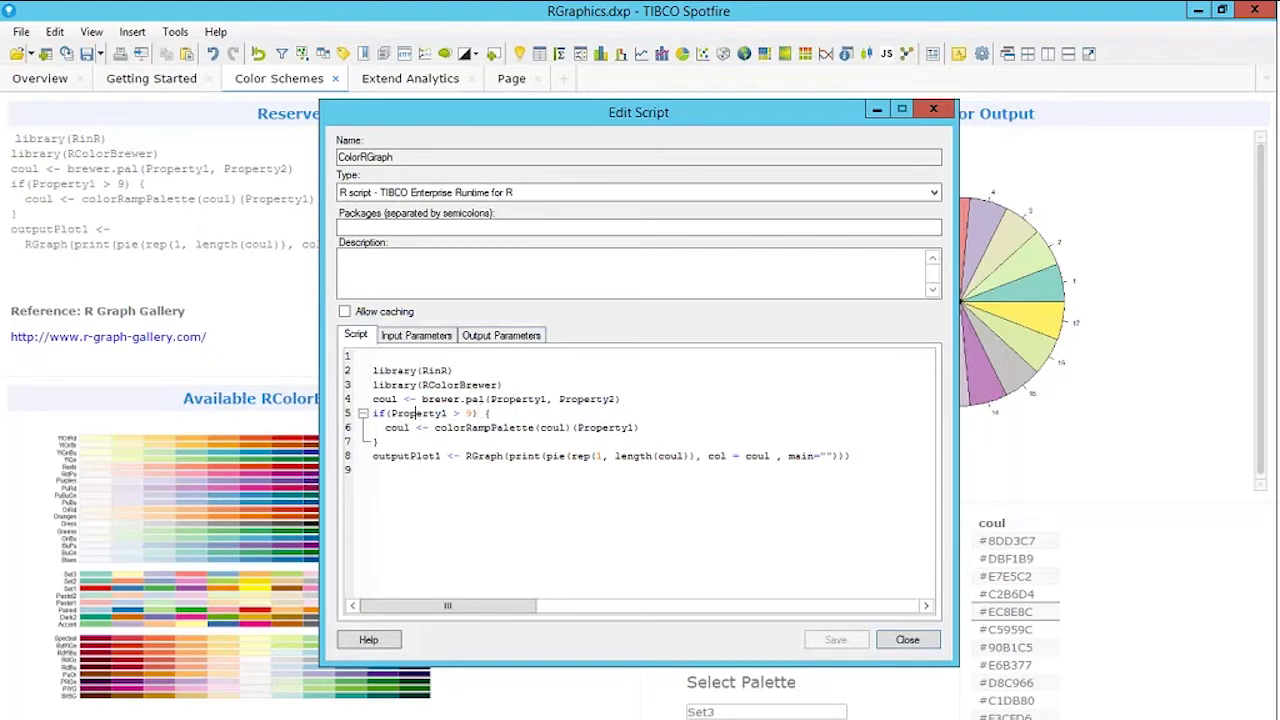
drag(373, 427, 614, 441)
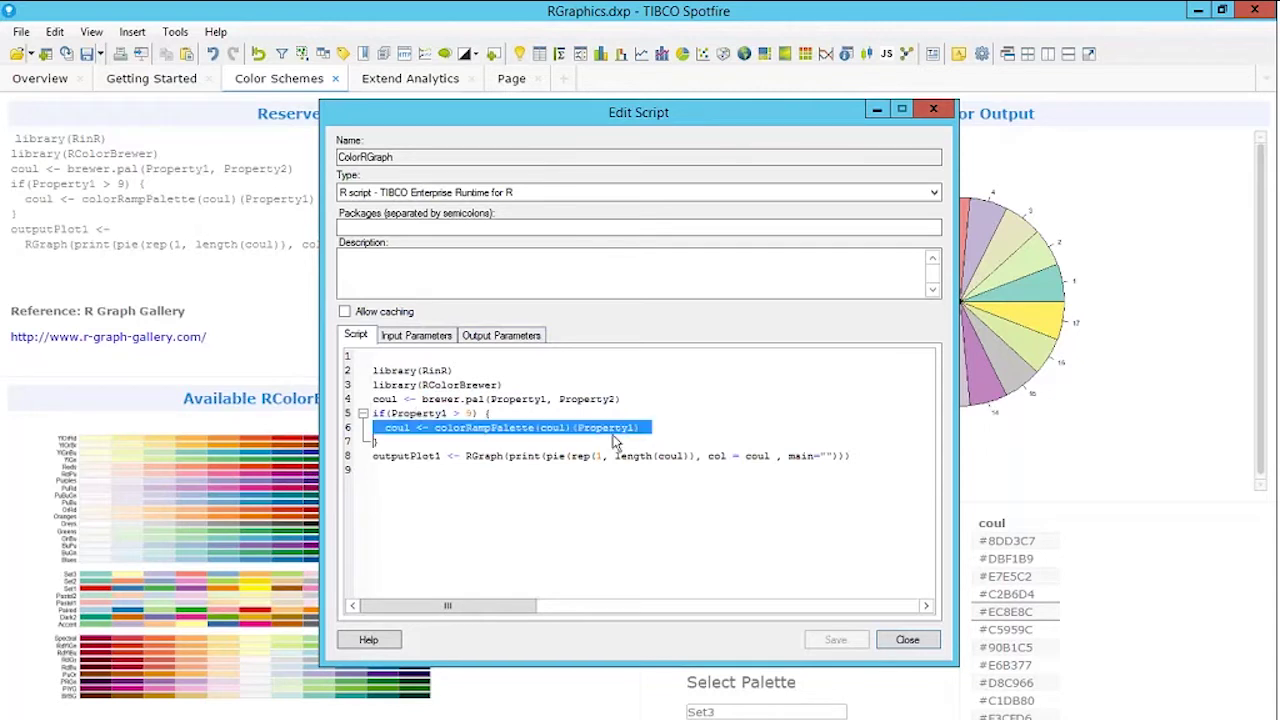
click(610, 430)
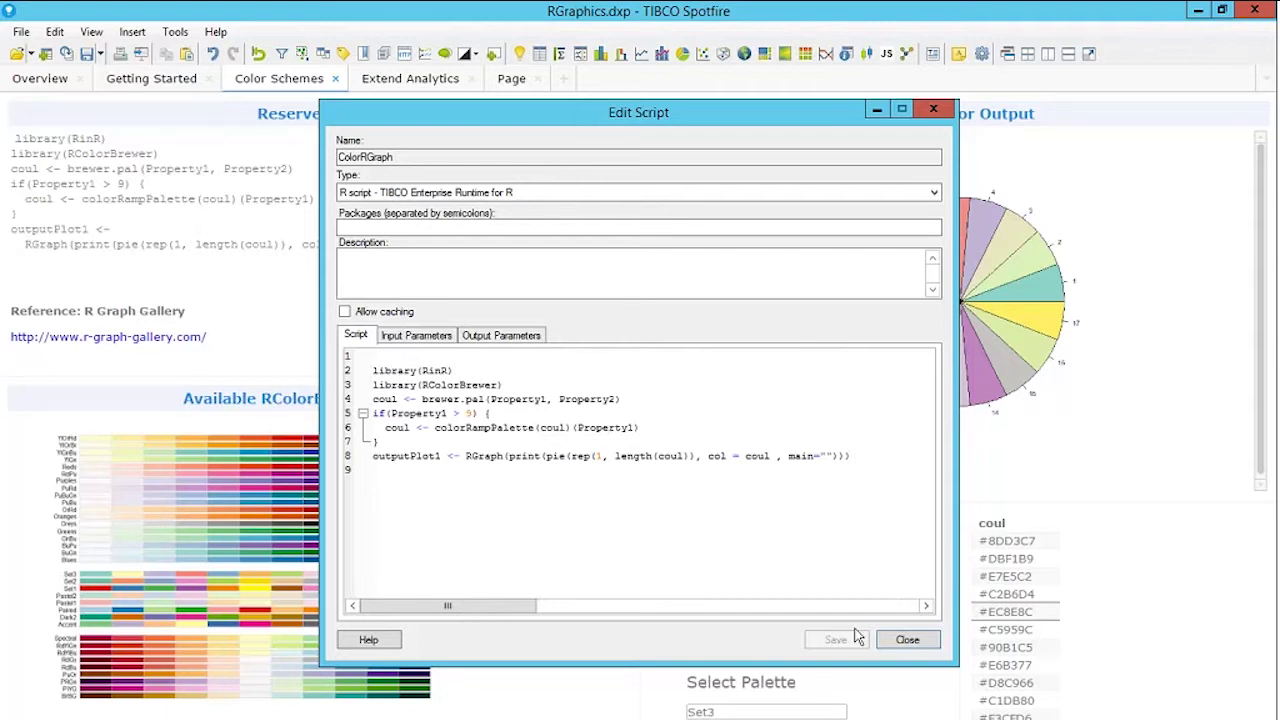
click(905, 640)
- Close the data functions list, move to the Extend Analytics page, and glance at the Tools menu
click(900, 568)
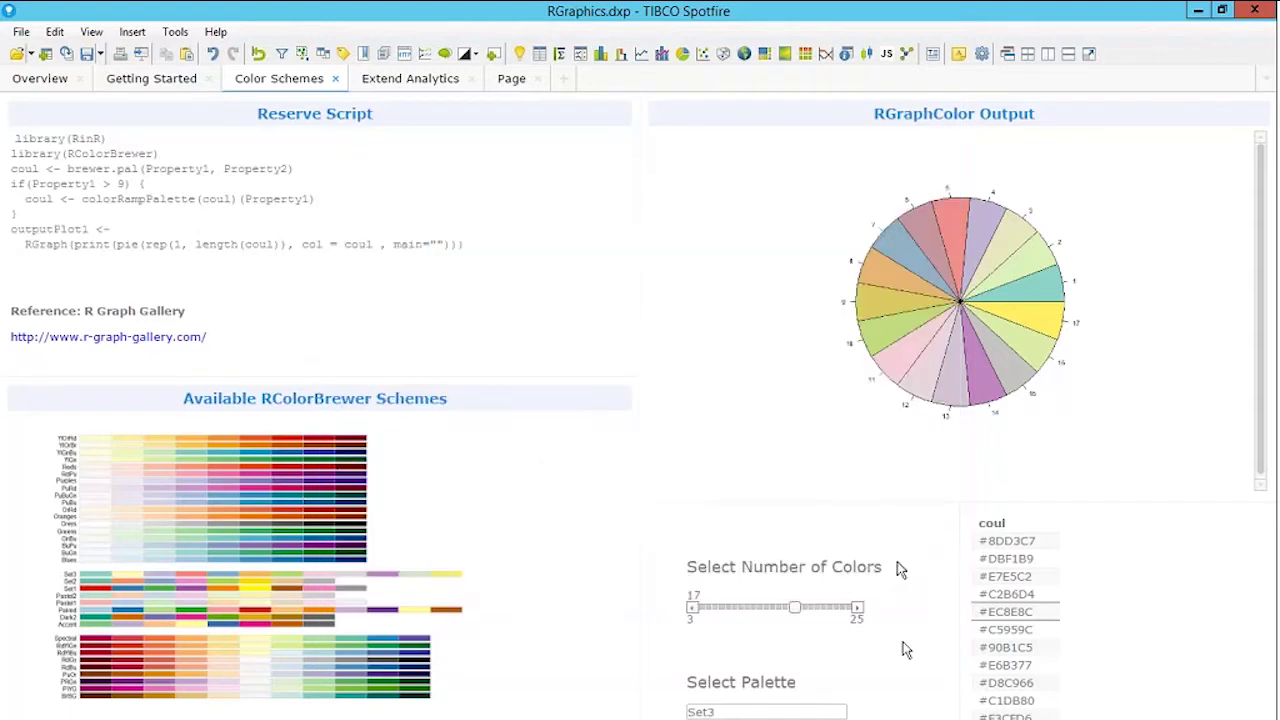
click(440, 82)
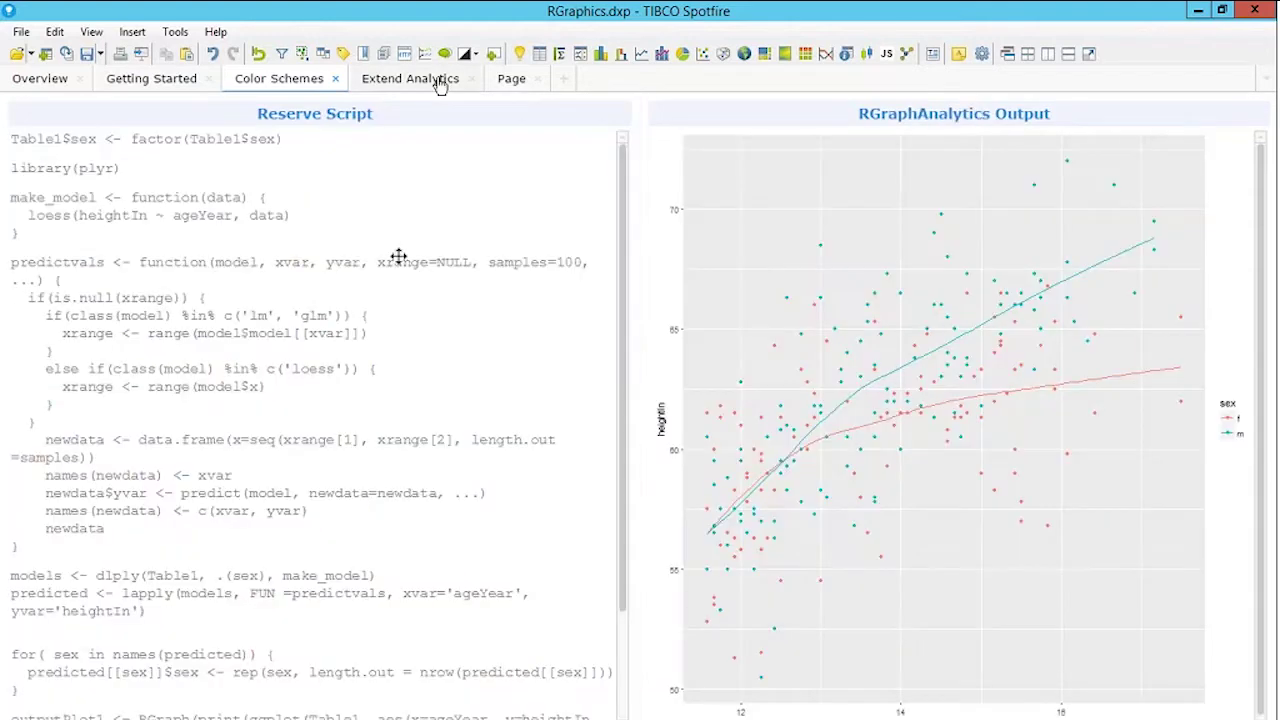
click(258, 77)
click(380, 86)
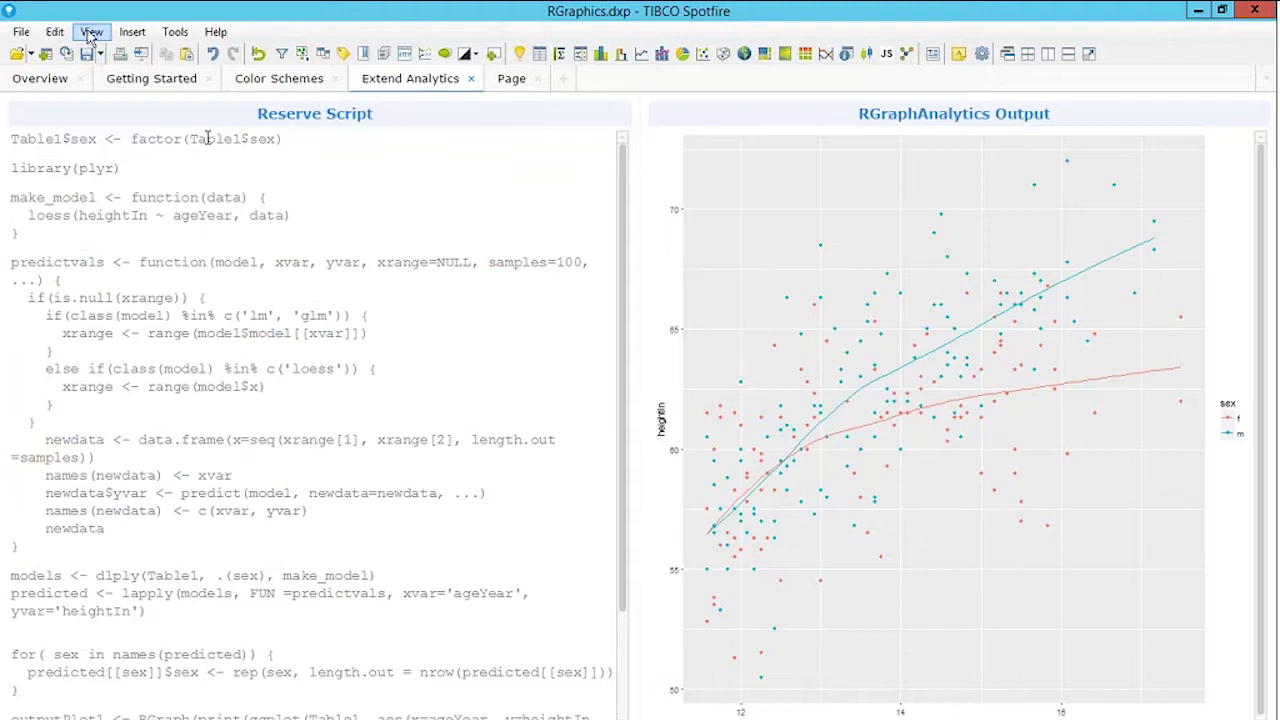
click(175, 32)
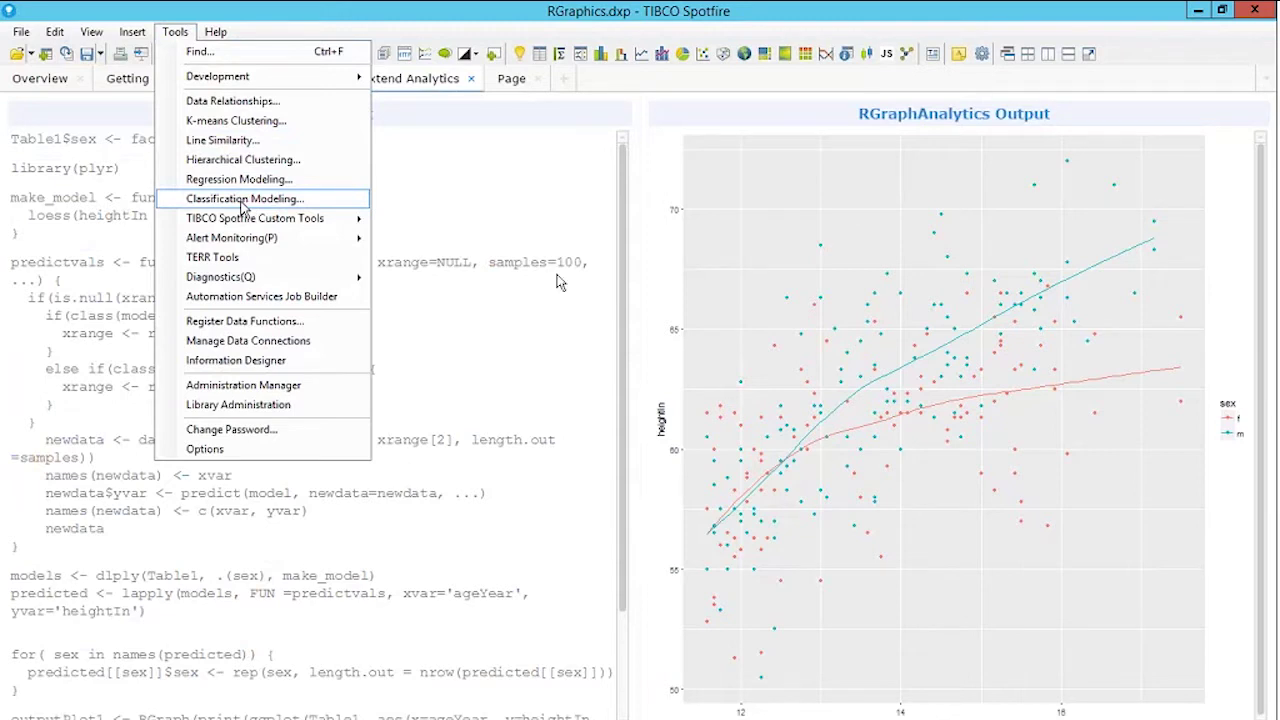
click(606, 298)
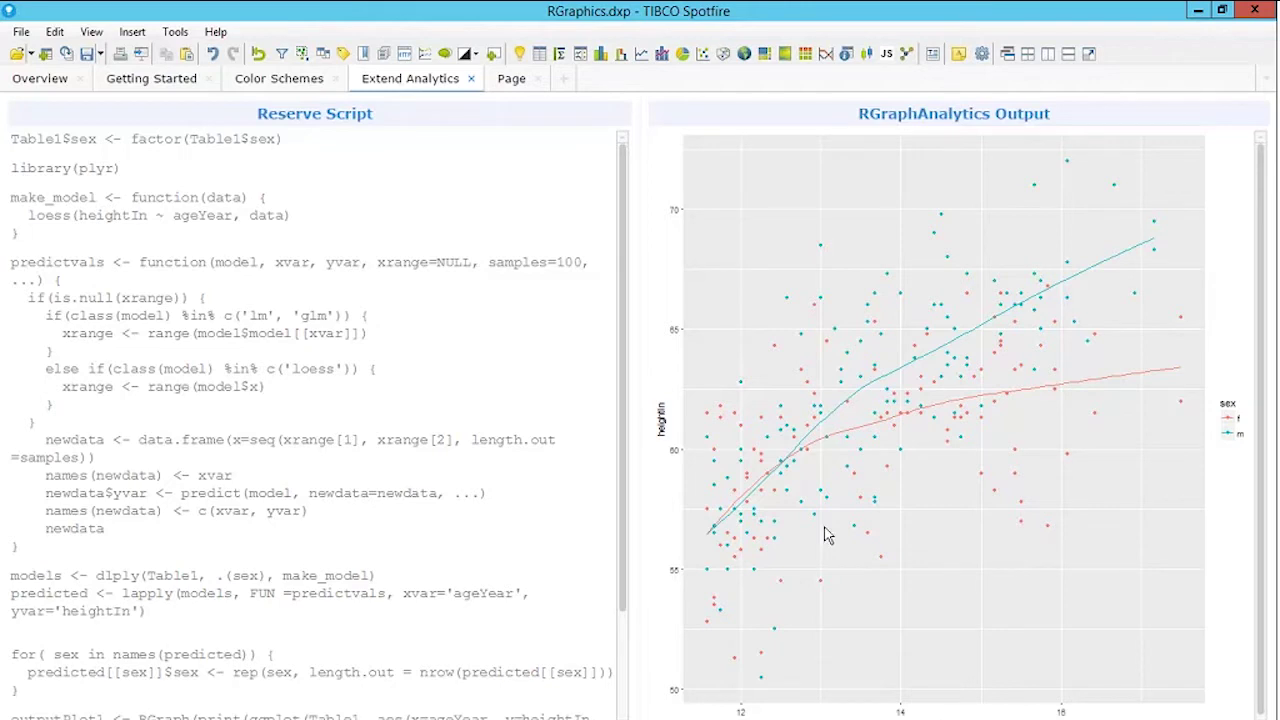
scroll(349, 494, down, 3)
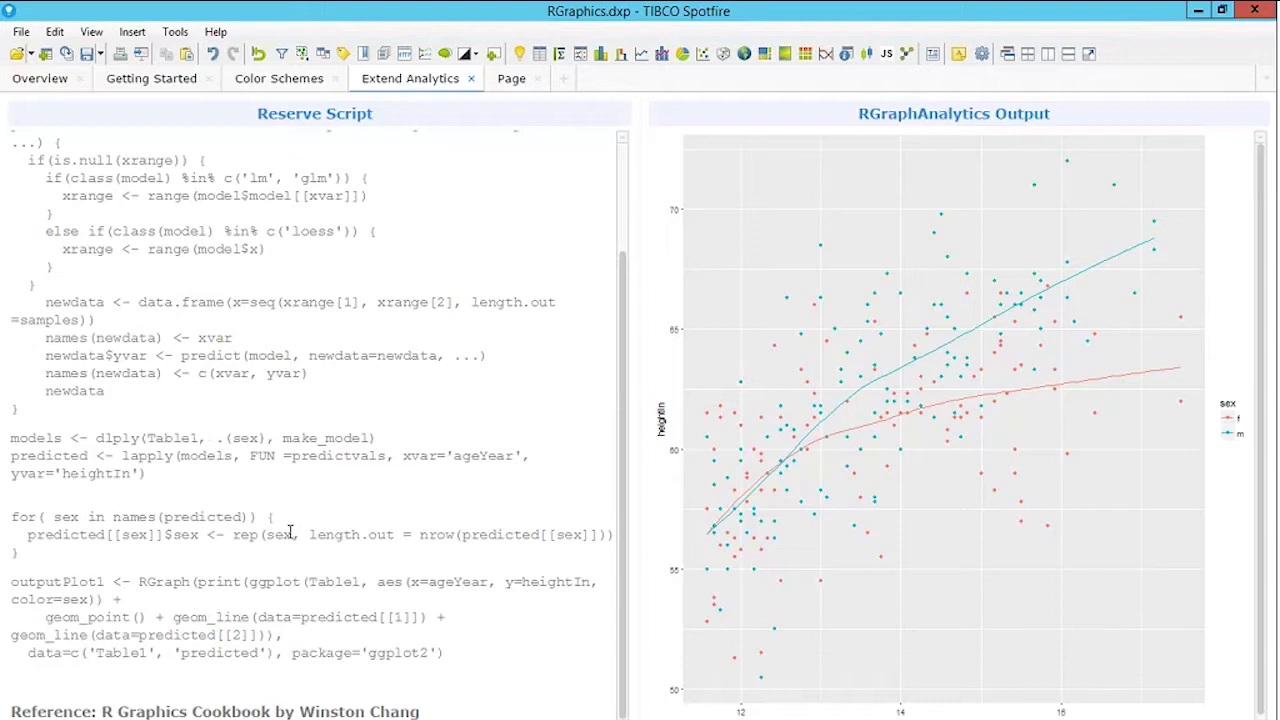
scroll(292, 525, up, 1)
scroll(292, 525, up, 3)
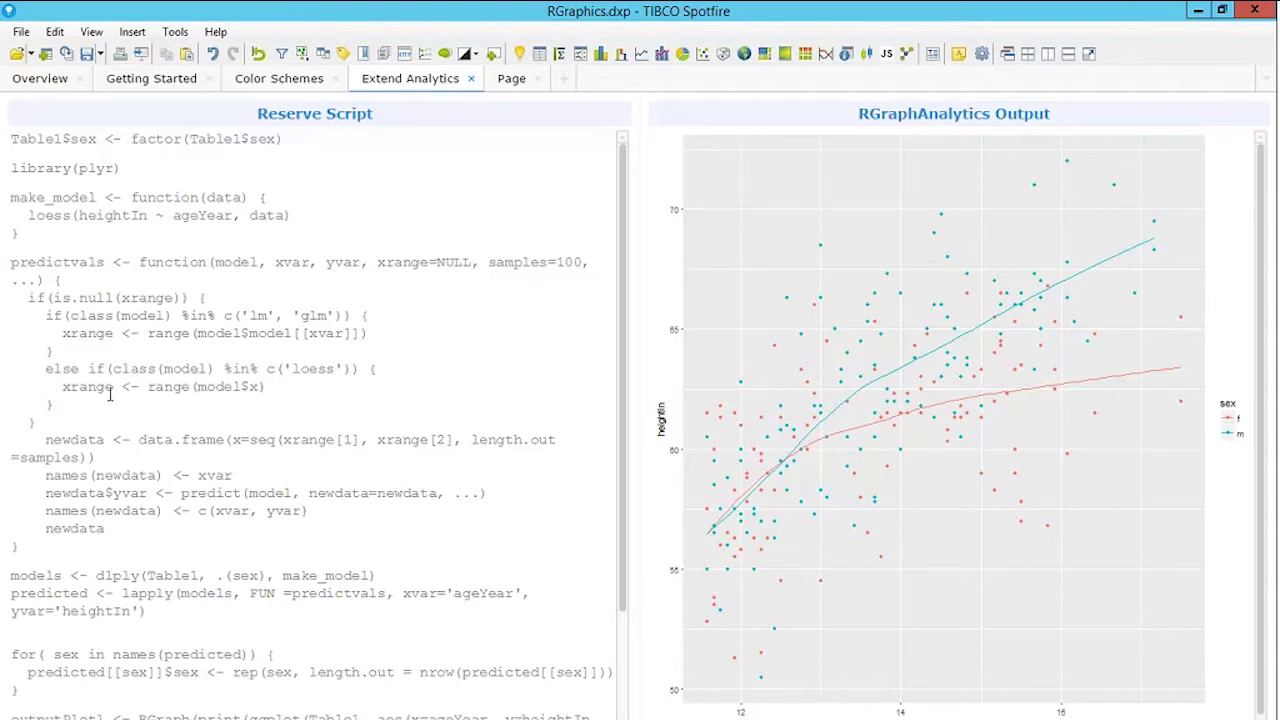
scroll(110, 395, down, 2)
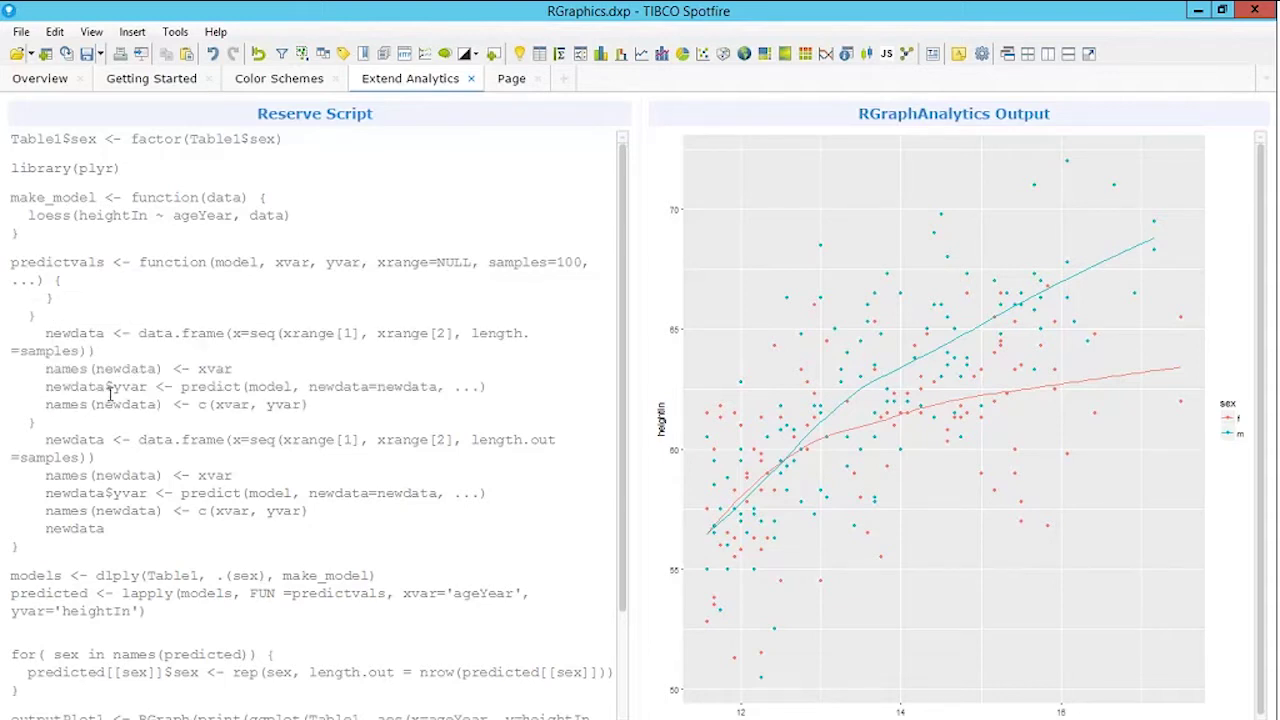
text(out)
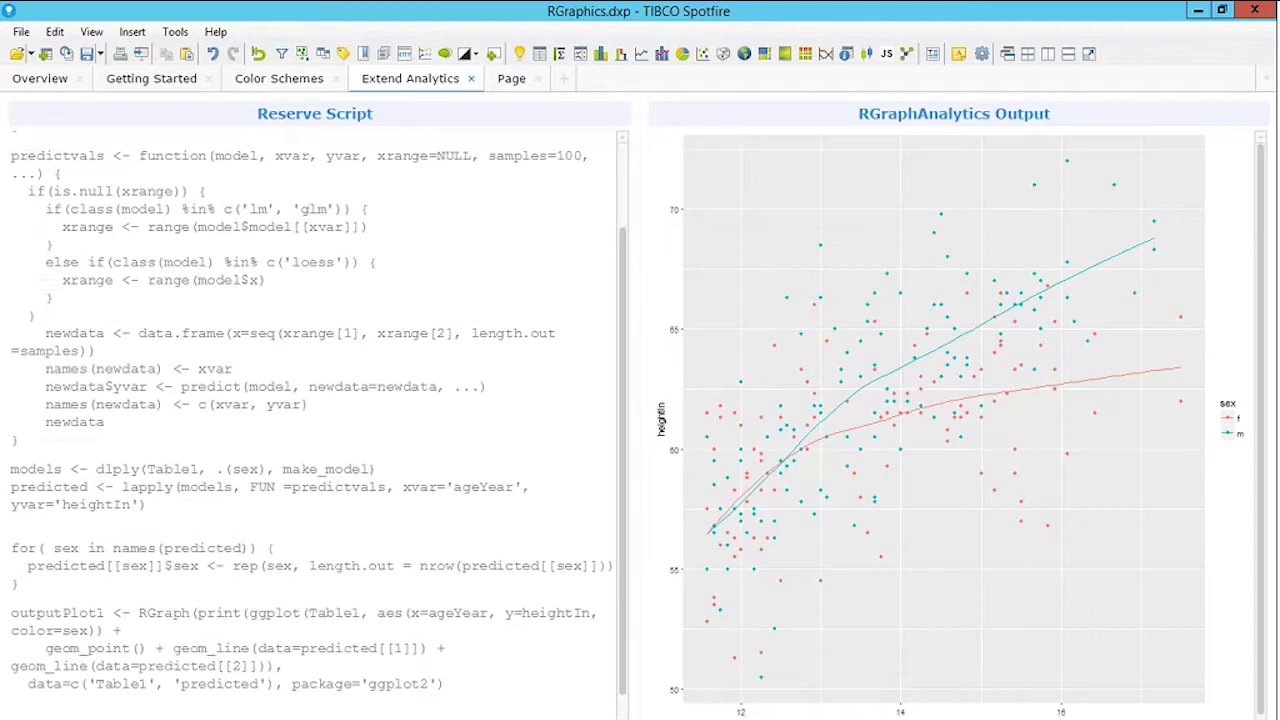
drag(55, 594, 12, 548)
click(102, 280)
scroll(102, 280, up, 2)
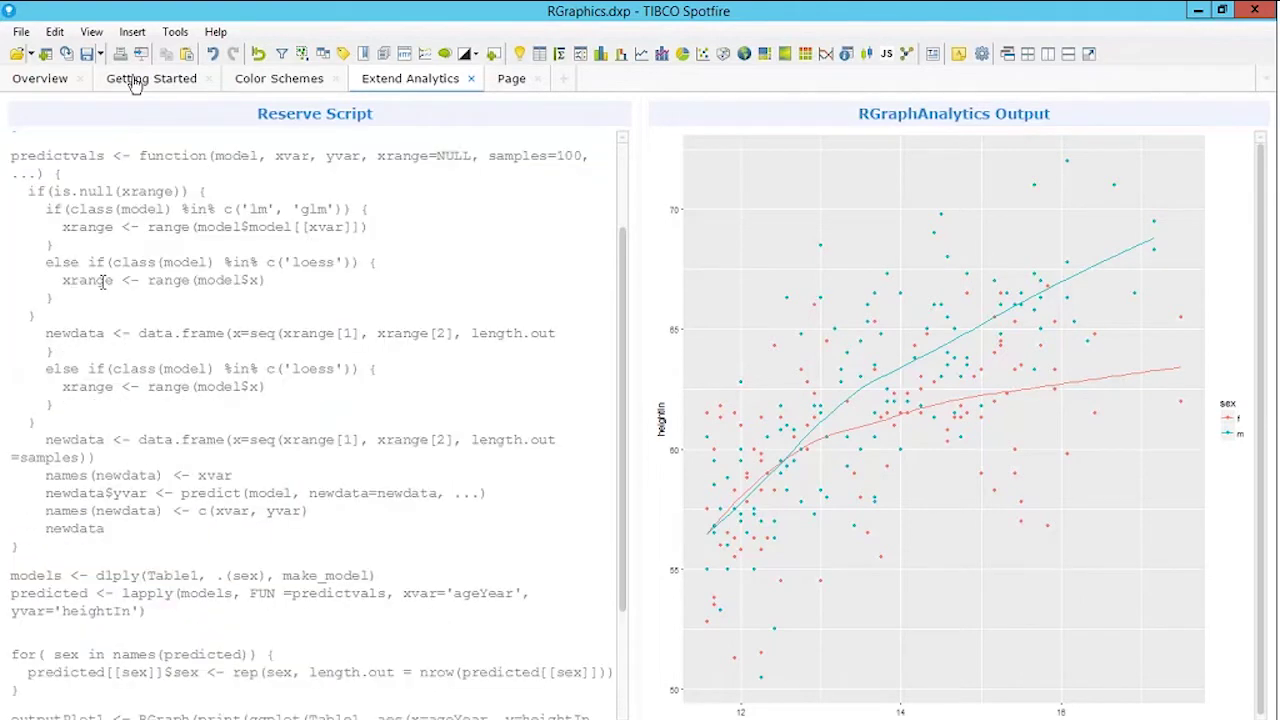
scroll(130, 318, down, 1)
key(ctrl+z)
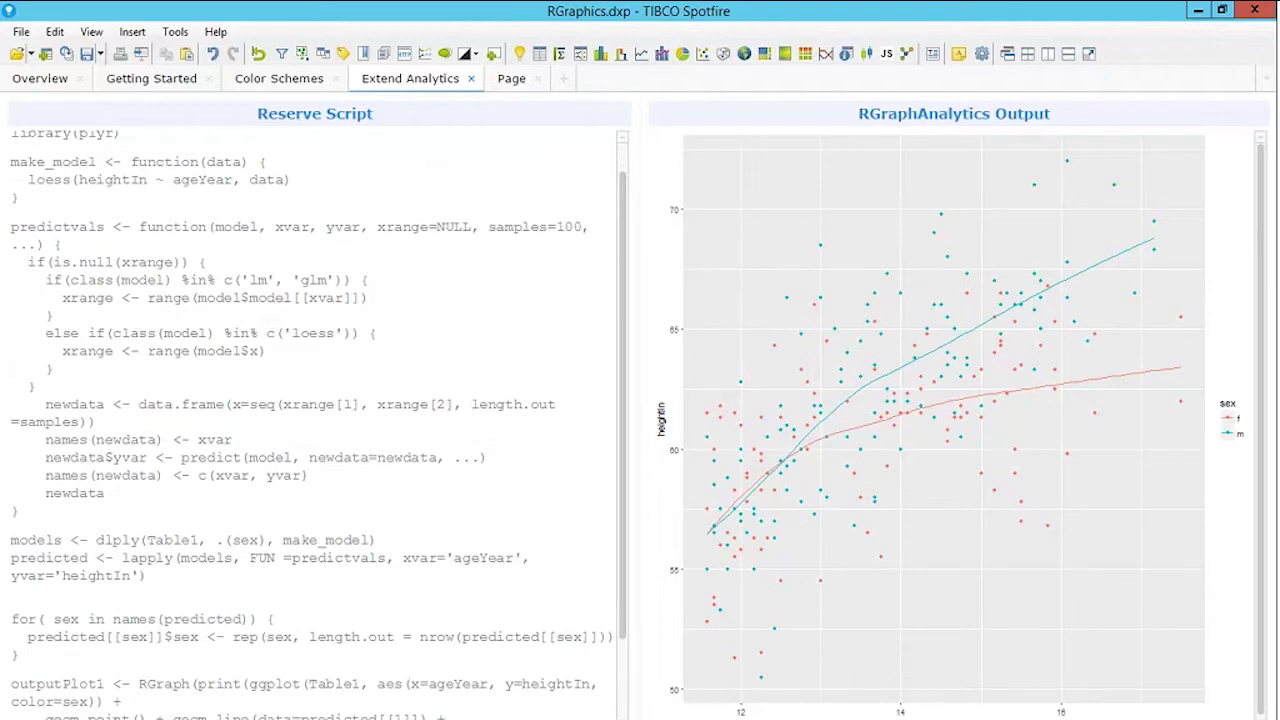
scroll(140, 350, down, 2)
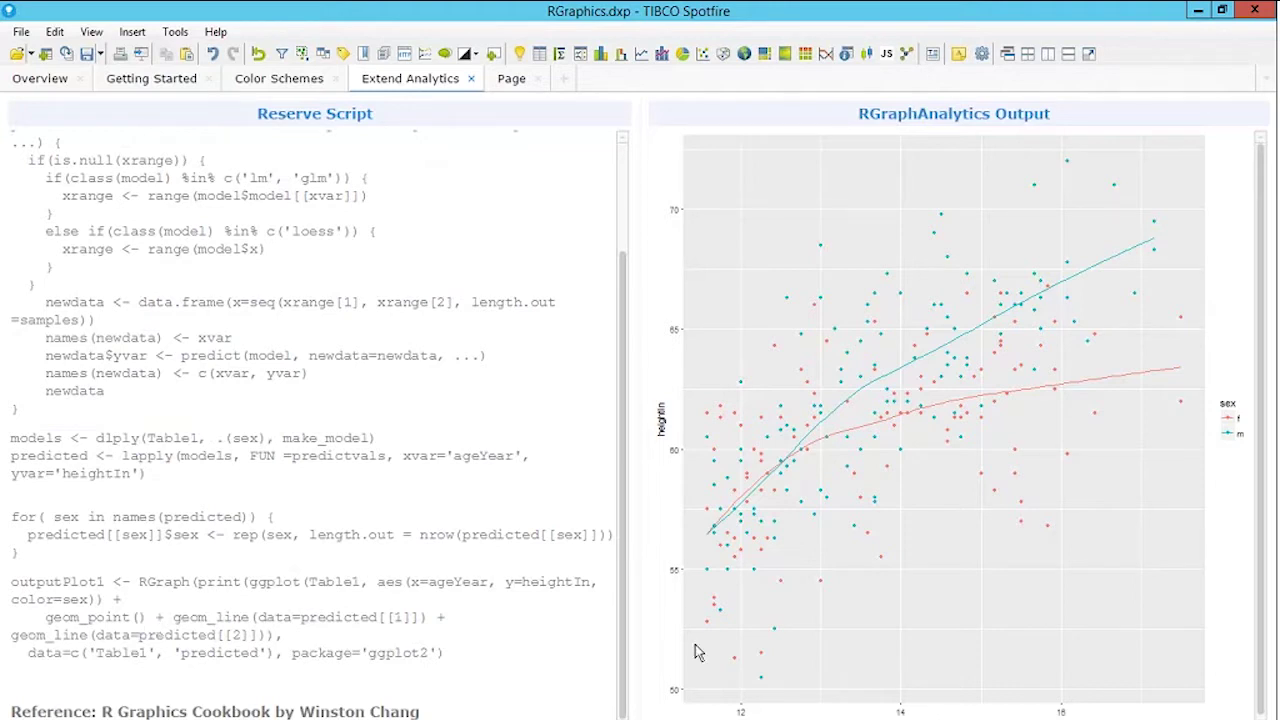
- Open Data Function Properties and start editing the RGraphAnalytics script
click(56, 32)
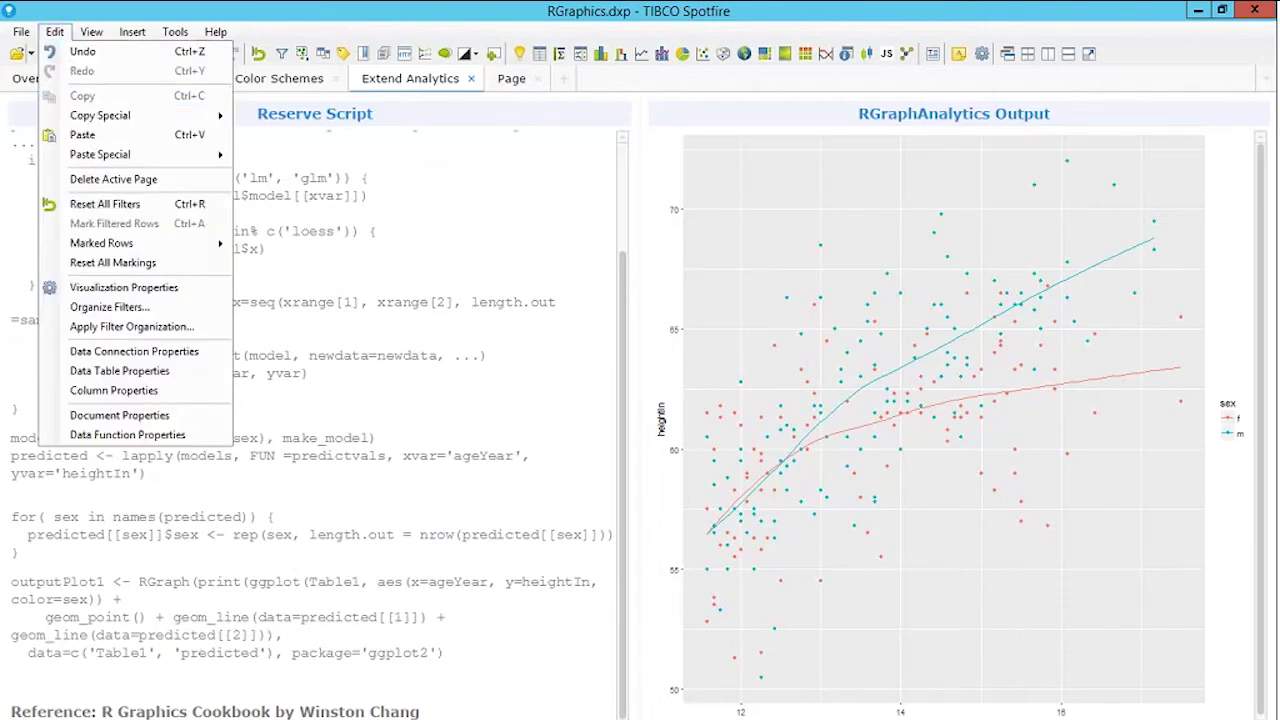
click(160, 434)
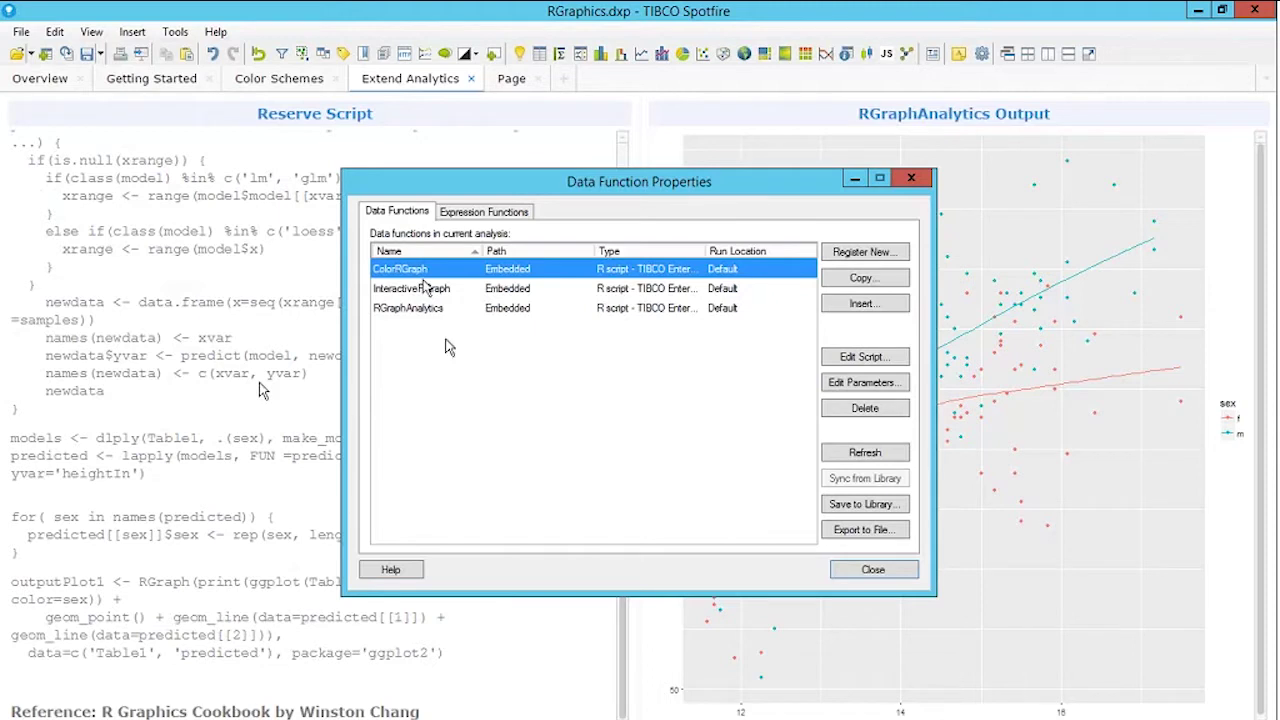
click(444, 316)
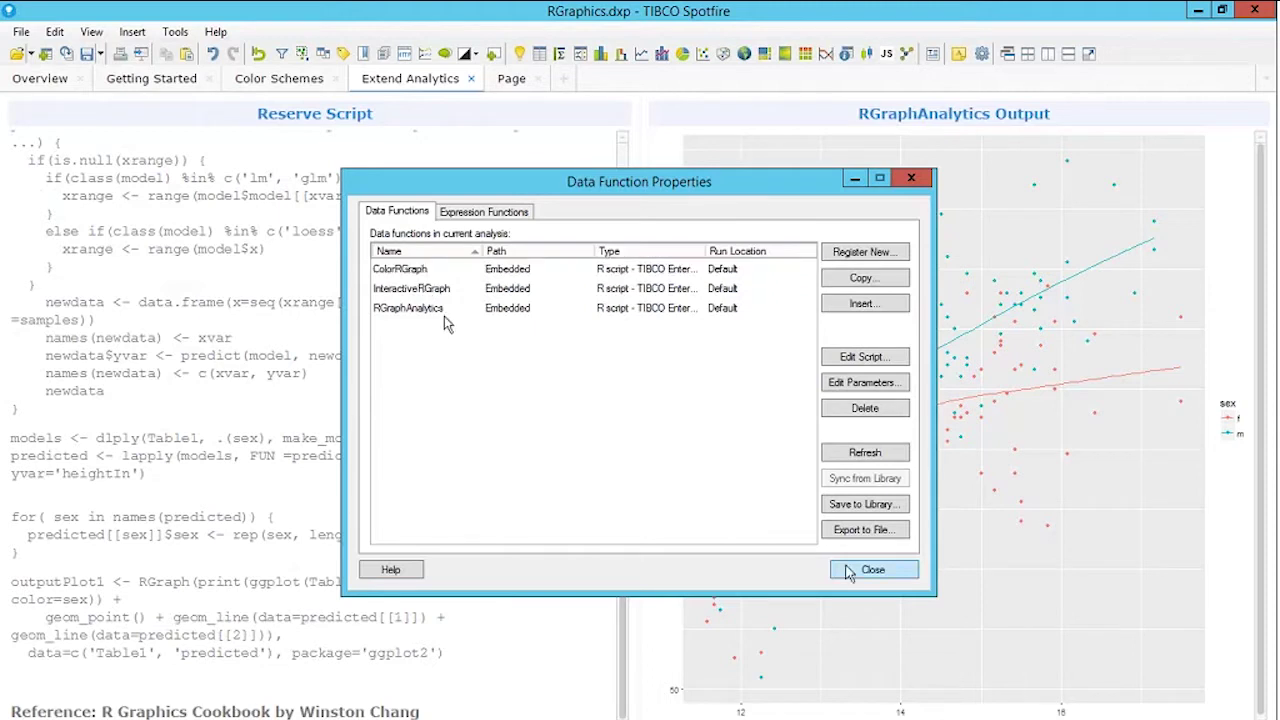
click(444, 316)
click(864, 357)
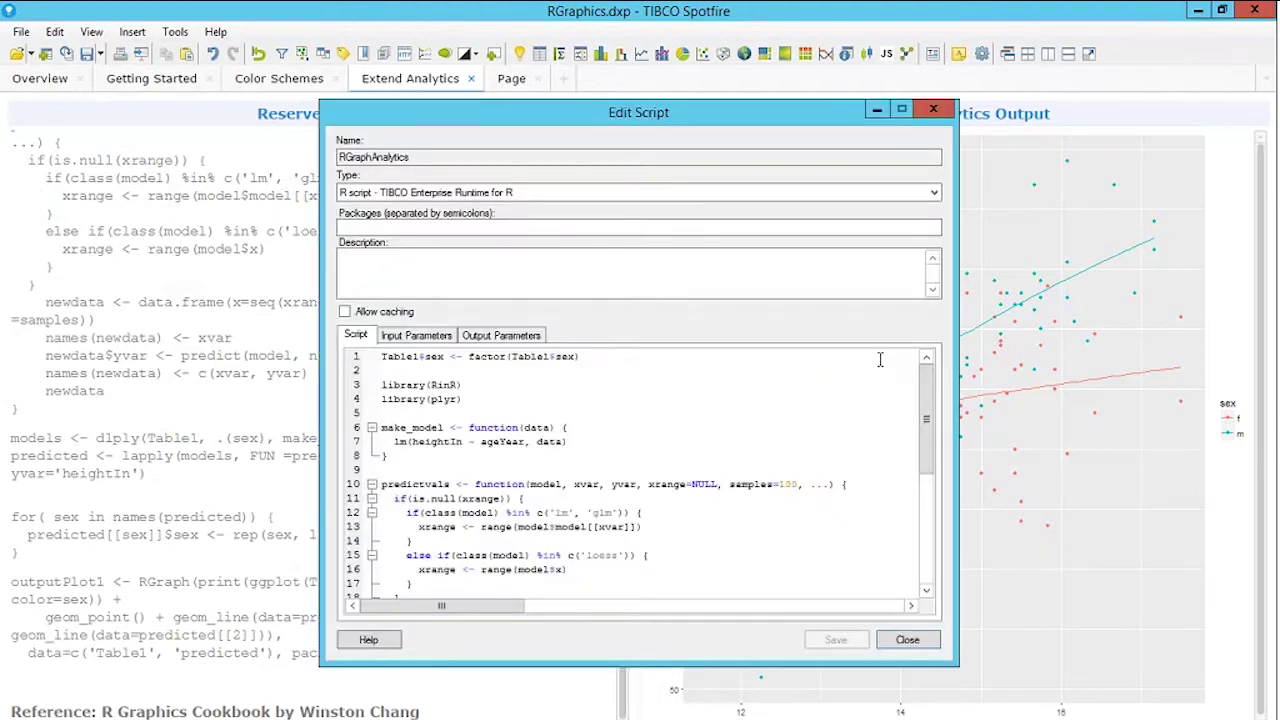
- Discard the accidental script type change and reopen the RGraphAnalytics script editor
scroll(628, 523, down, 2)
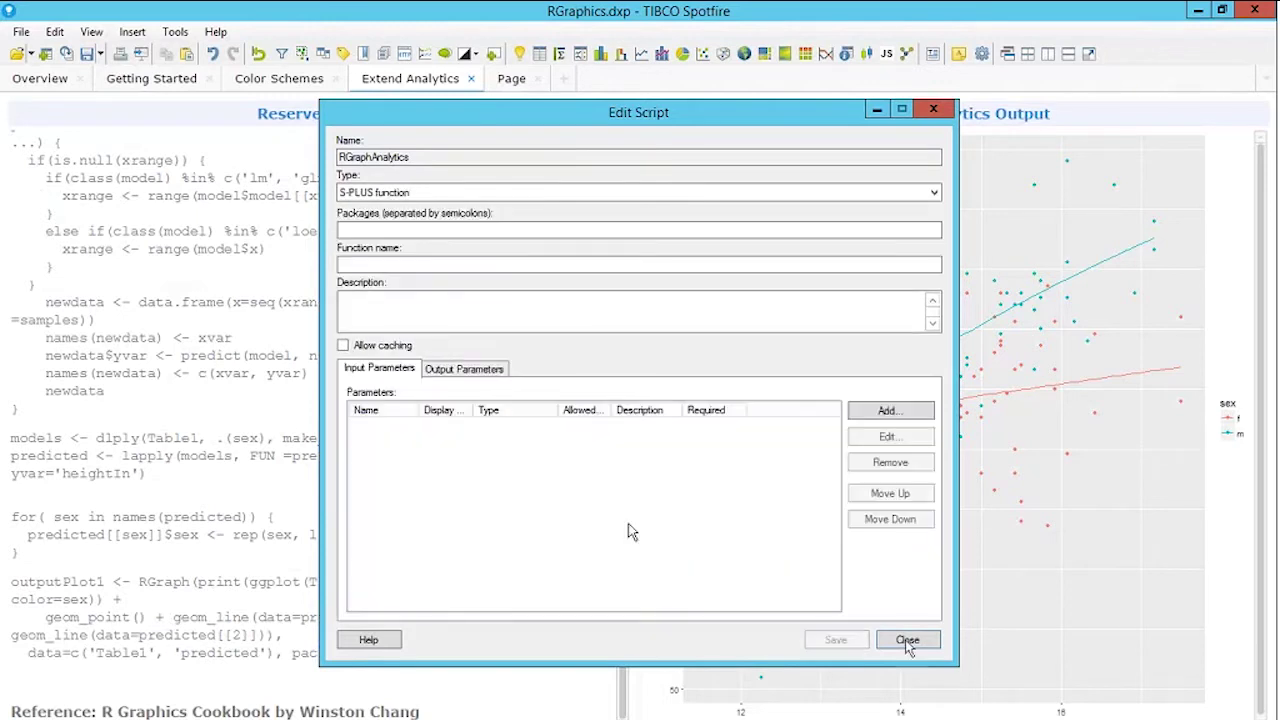
click(907, 640)
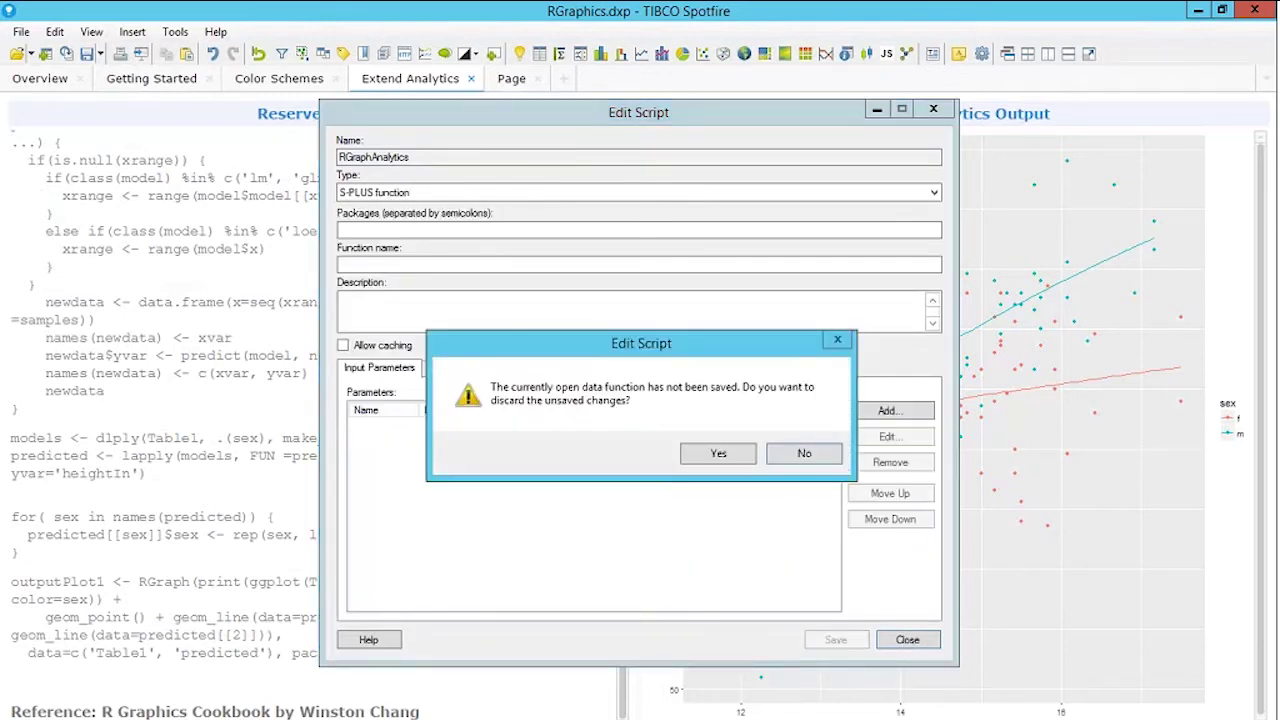
click(790, 458)
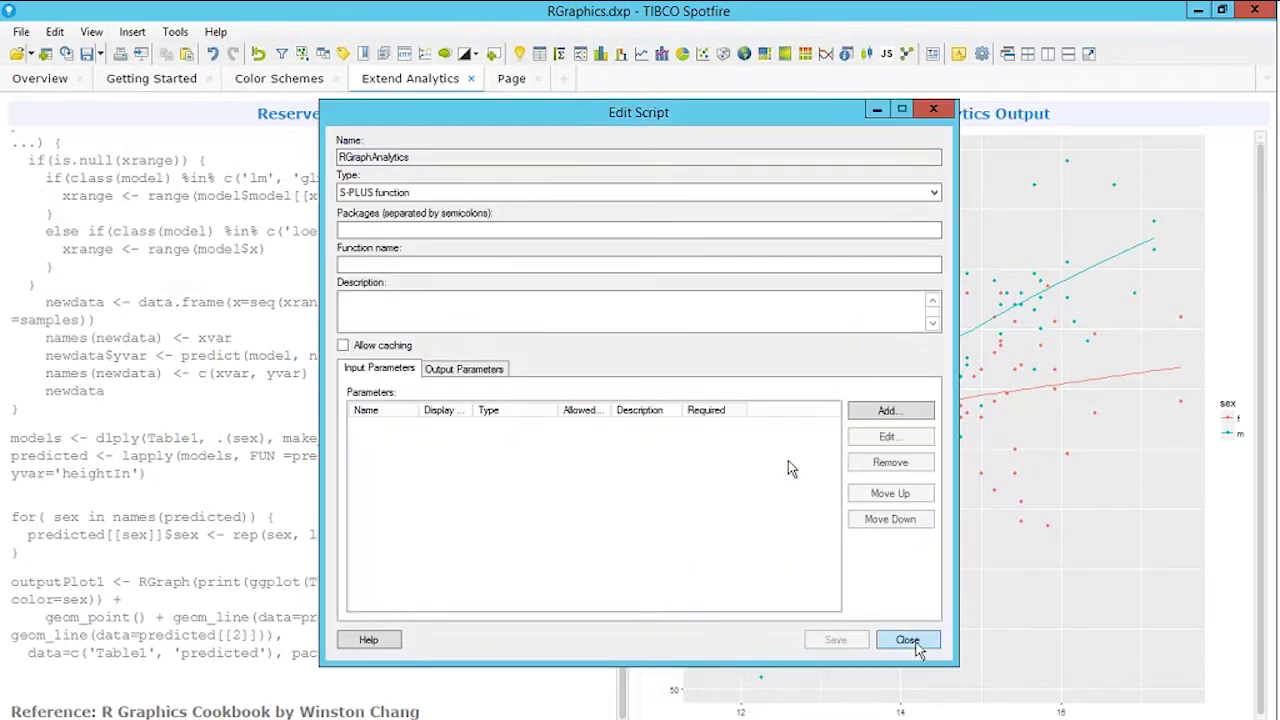
click(914, 643)
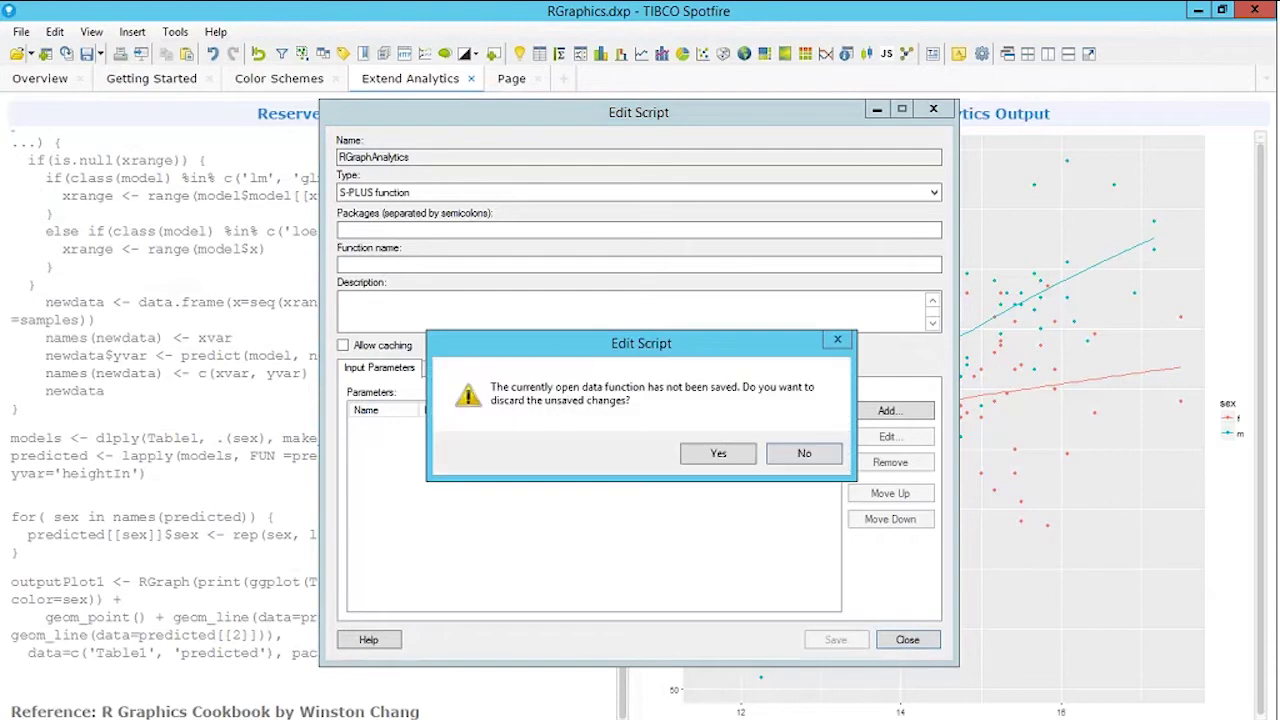
click(735, 456)
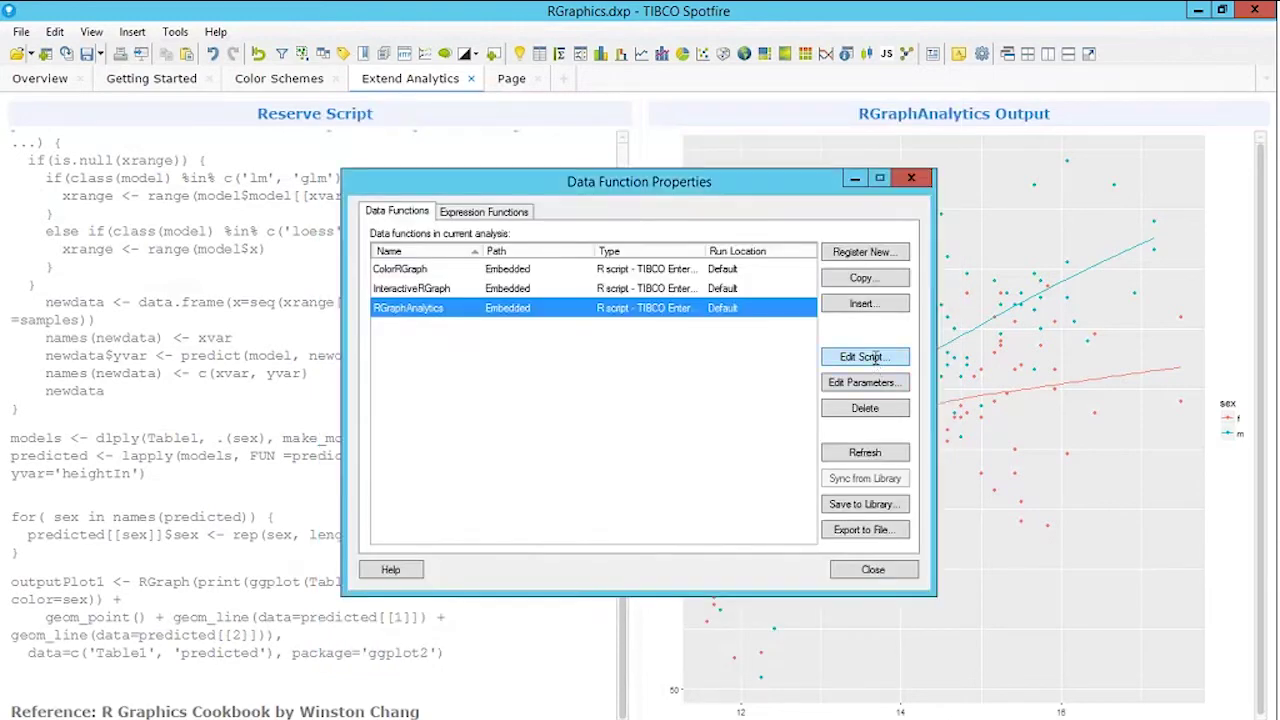
click(875, 362)
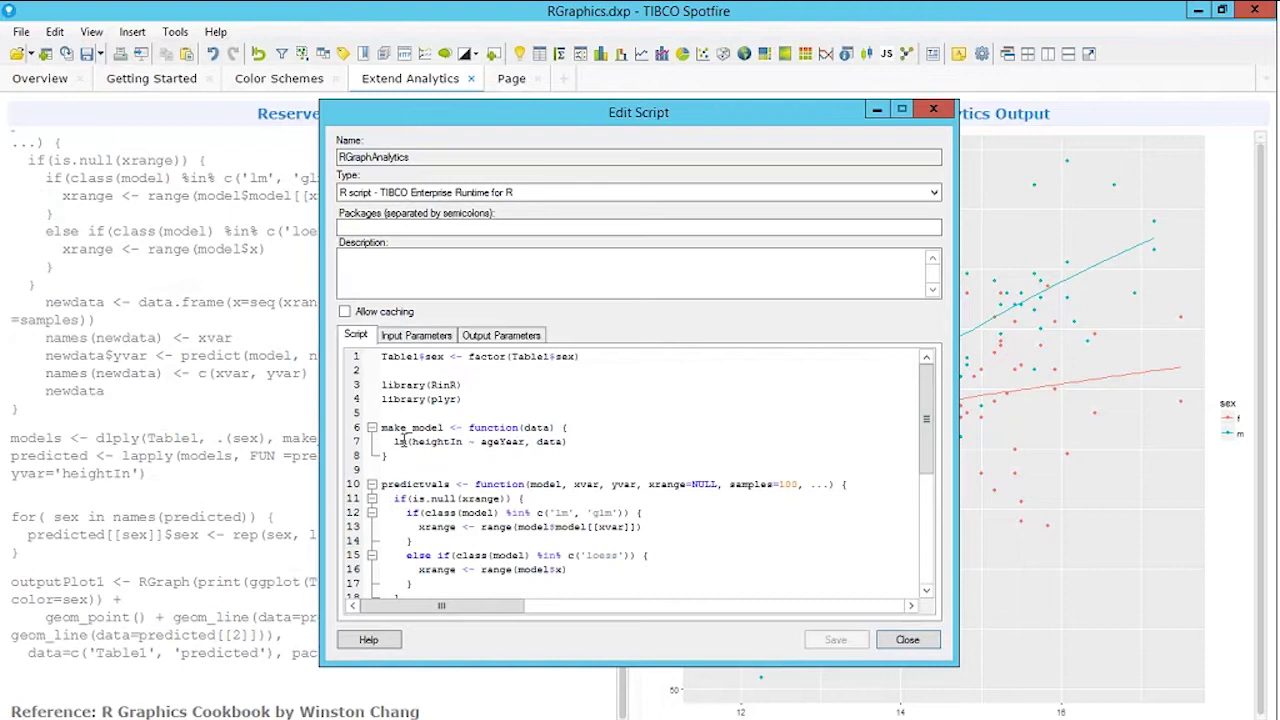
- Change the line 7 model call from lm to glm, save, and rerun the function
click(405, 441)
key(BackSpace)
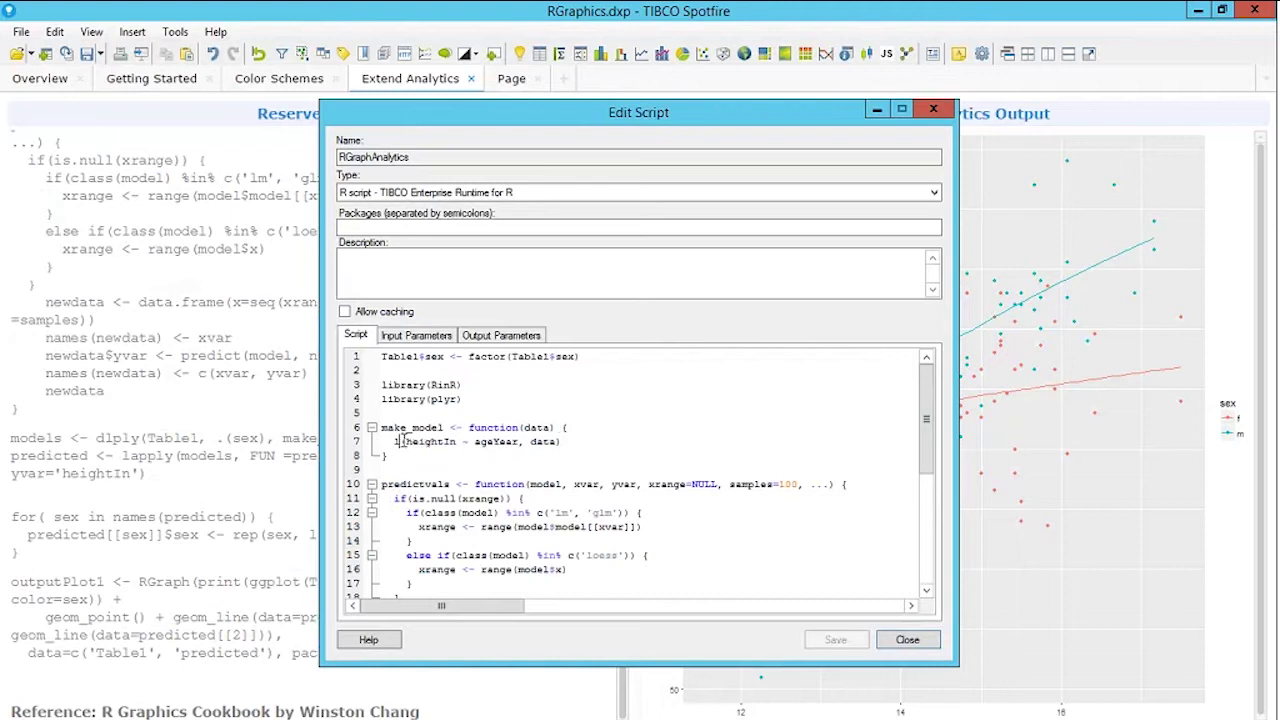
key(BackSpace)
text(glm)
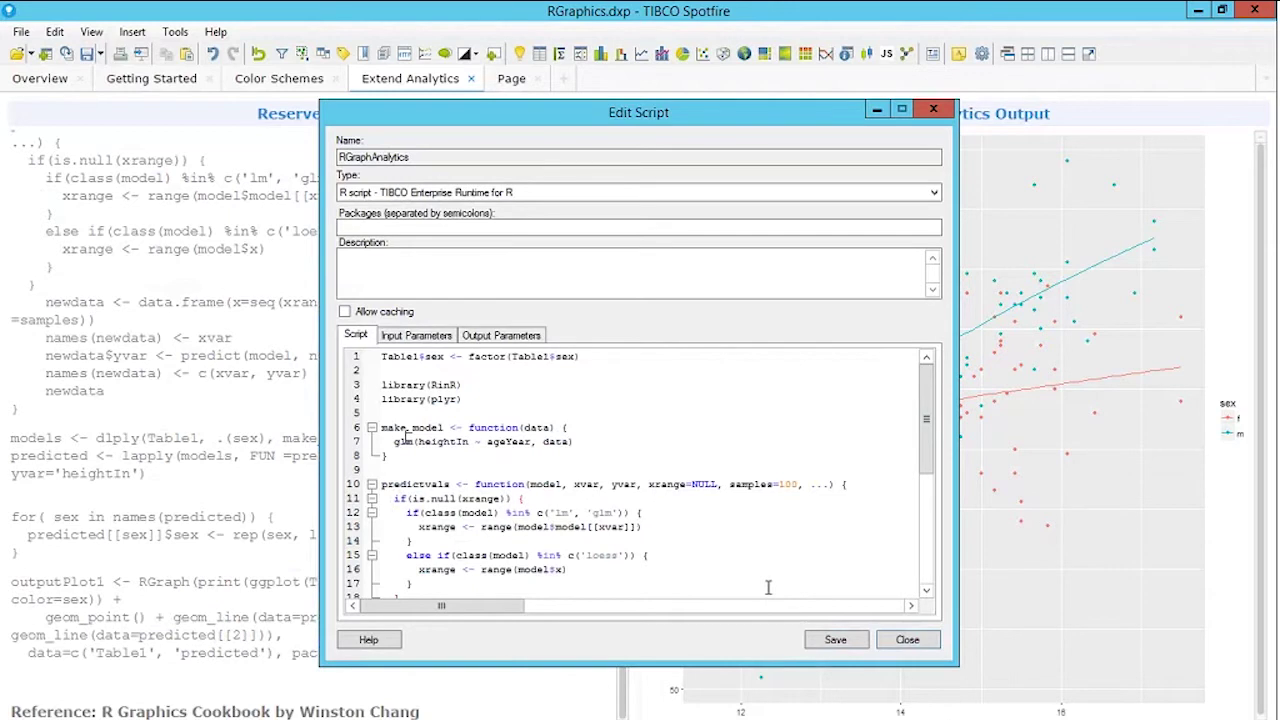
click(835, 639)
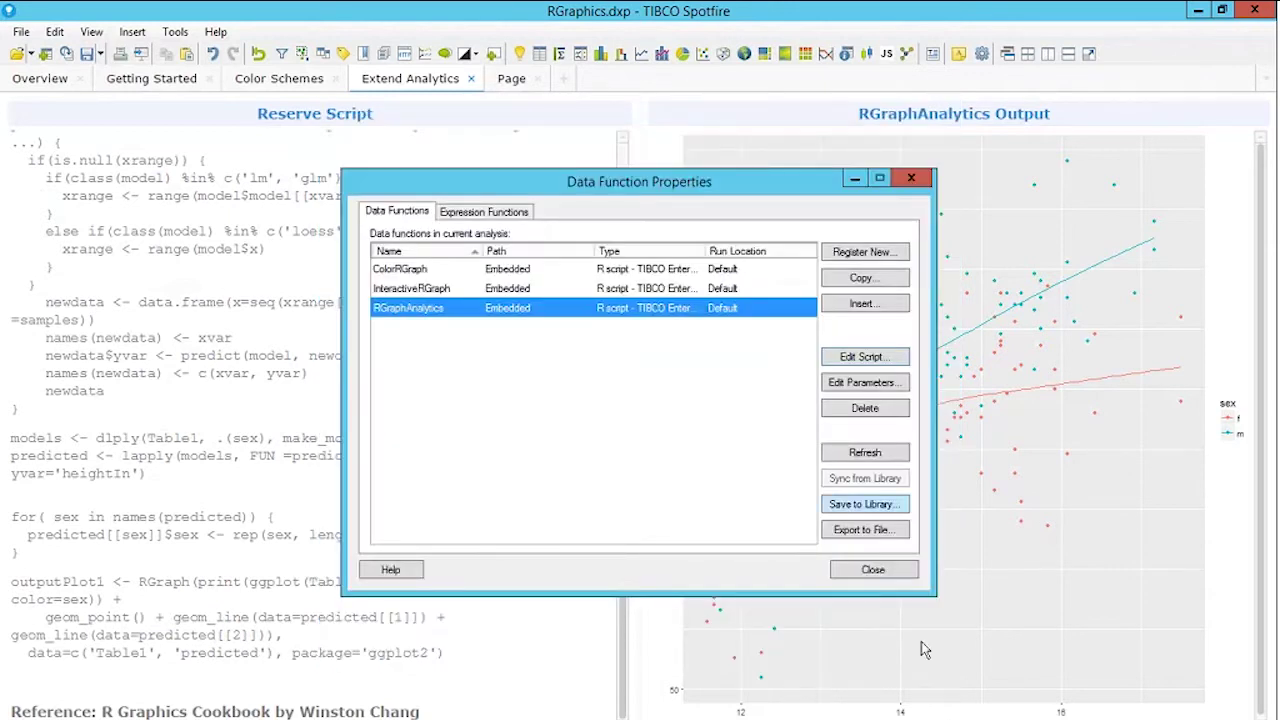
click(849, 458)
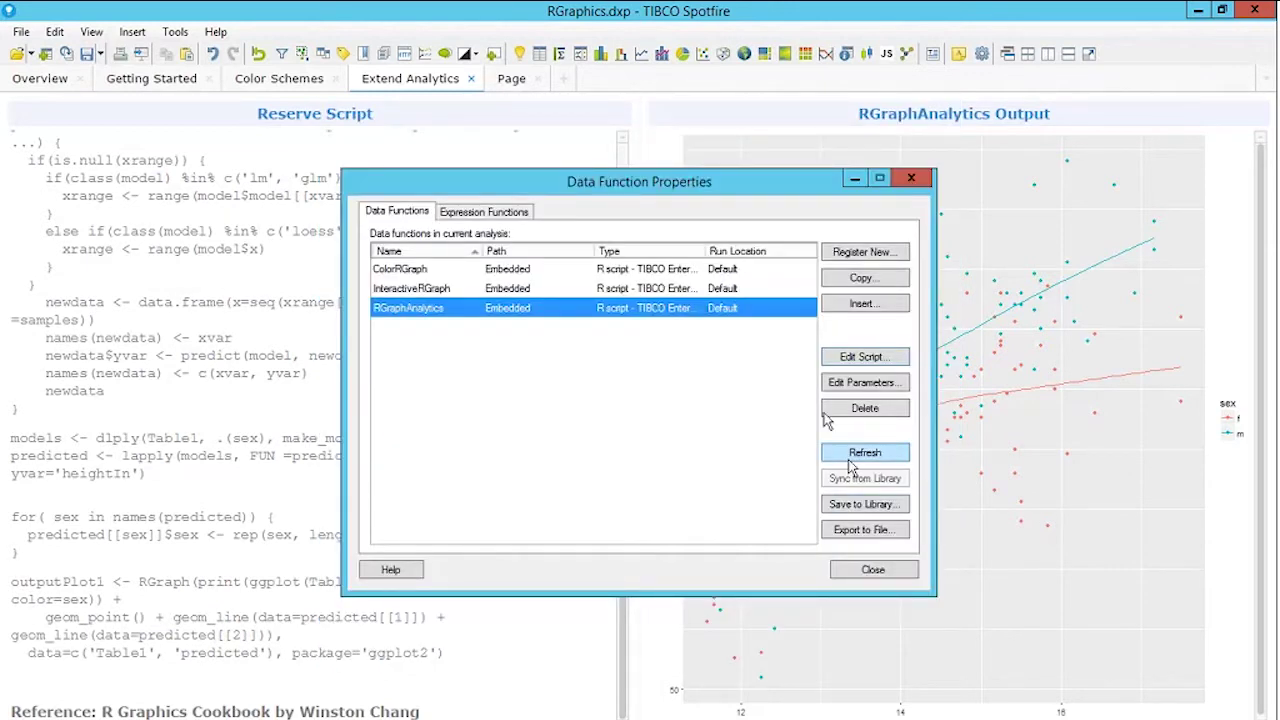
- Revert the model to lm, save, rerun the function, and close Data Function Properties
click(866, 358)
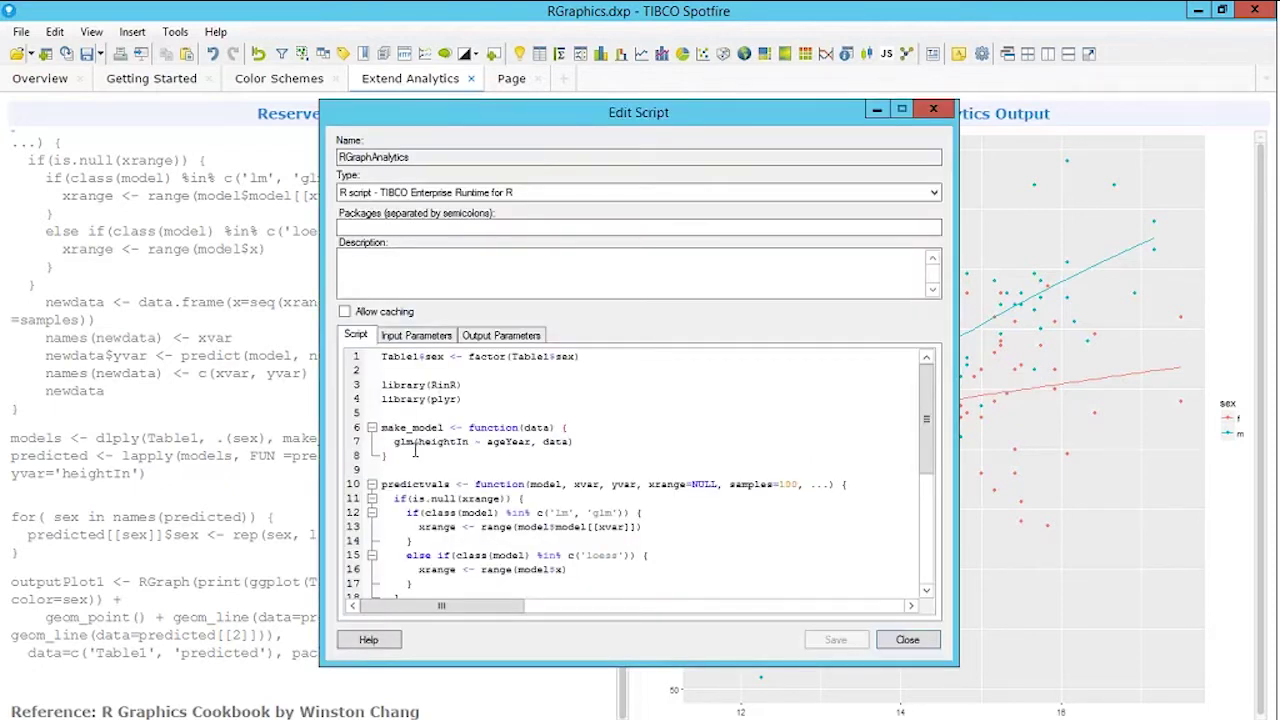
key(BackSpace)
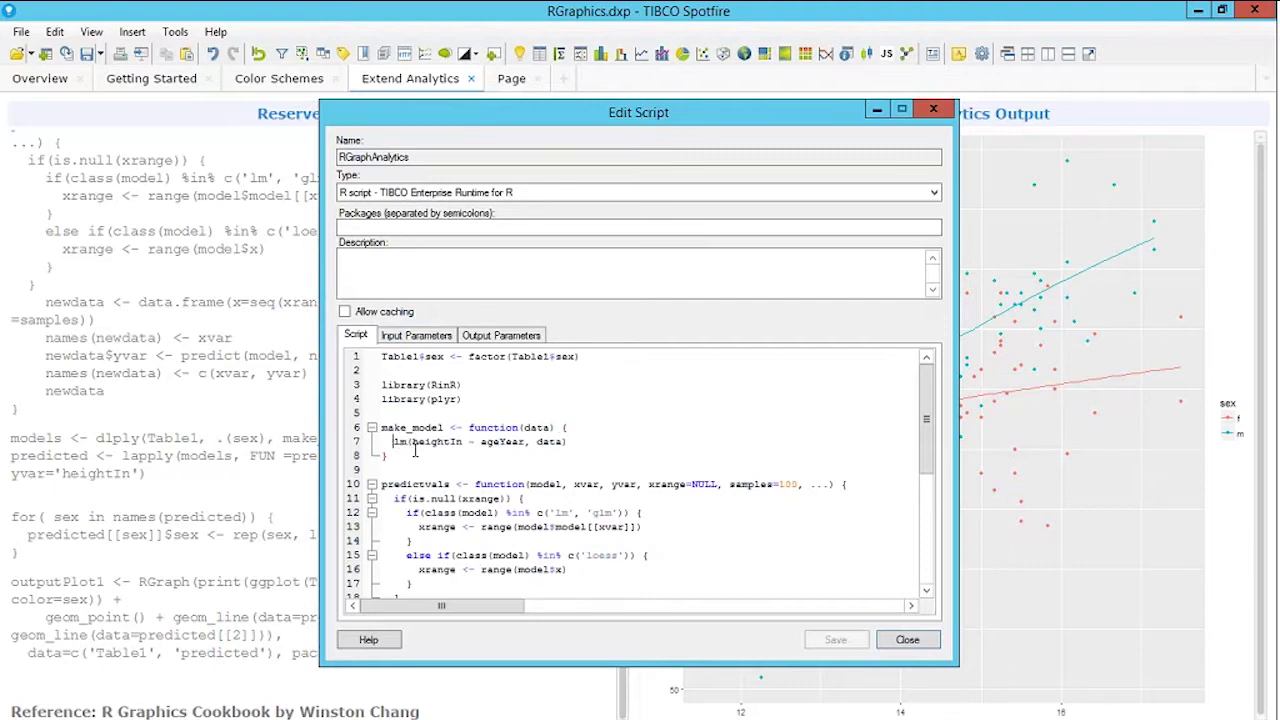
click(822, 640)
click(880, 645)
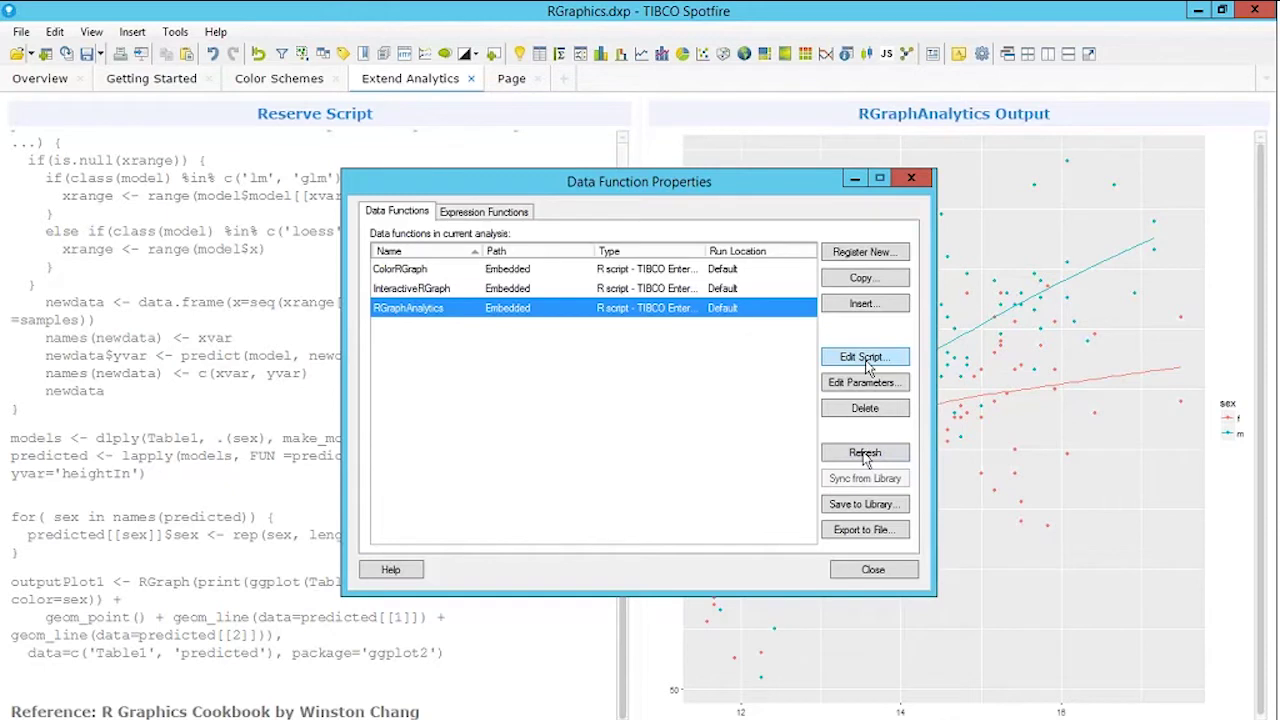
click(865, 454)
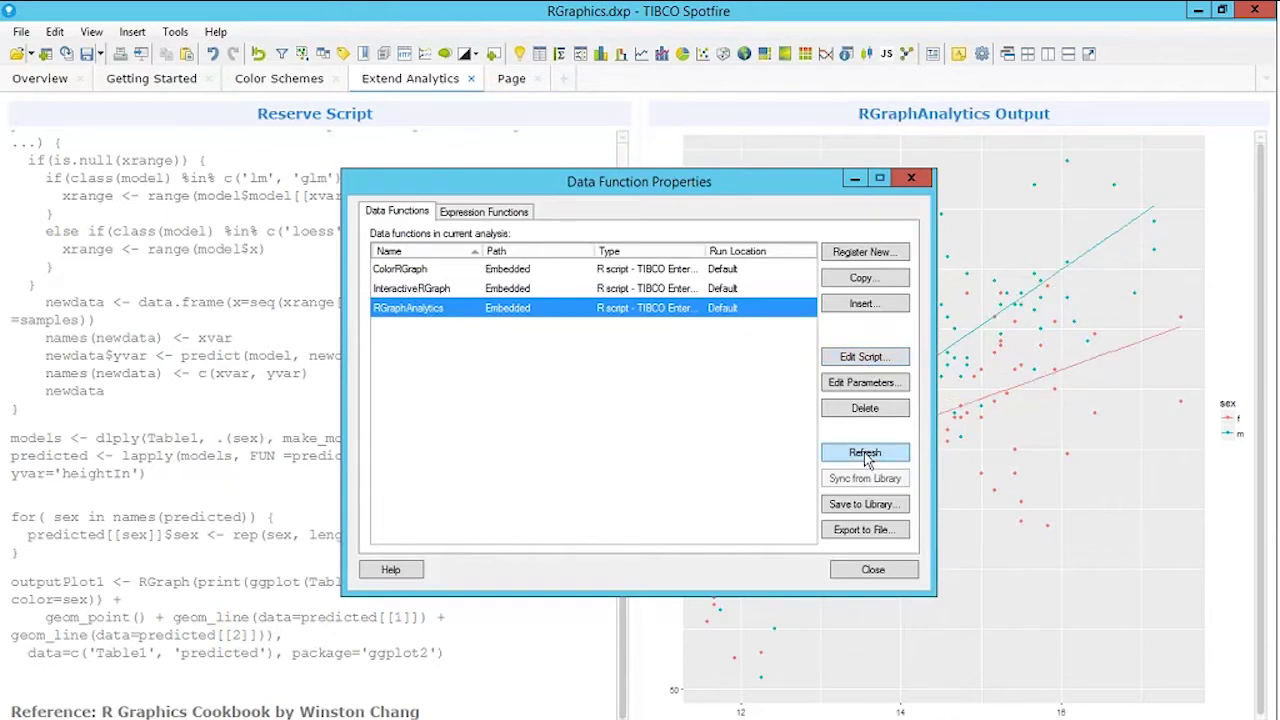
click(913, 178)
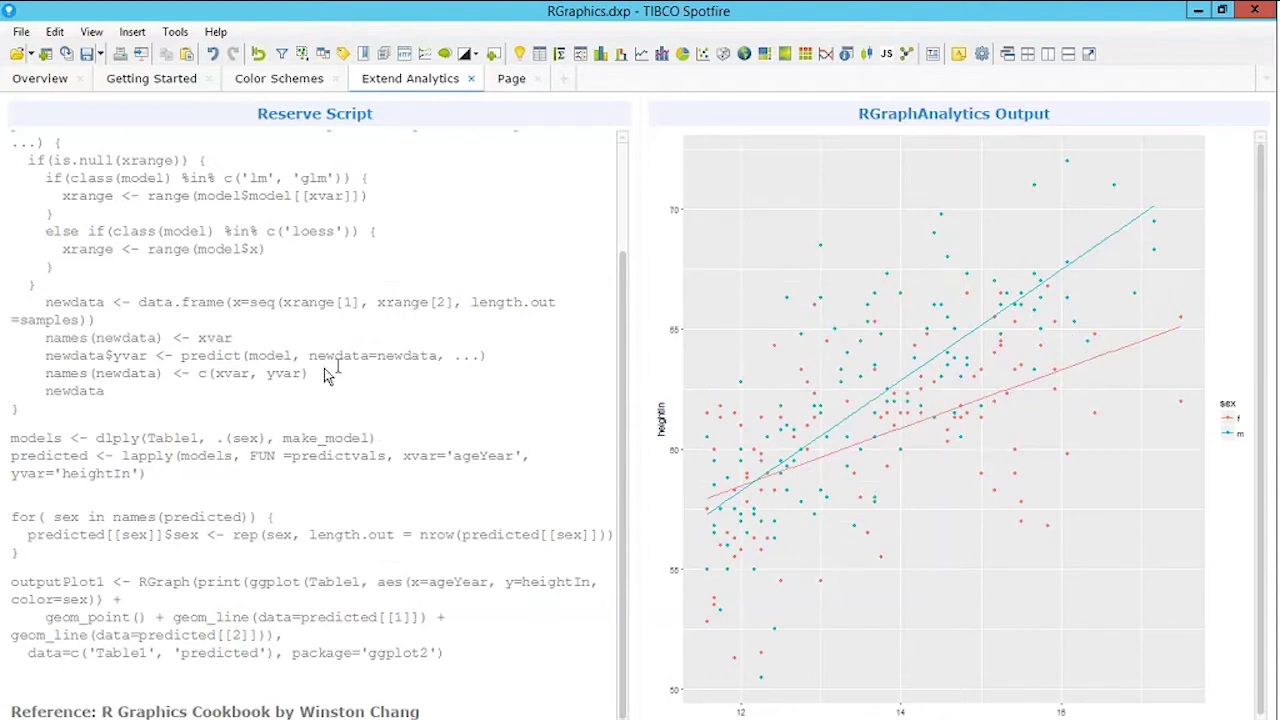
scroll(196, 330, up, 3)
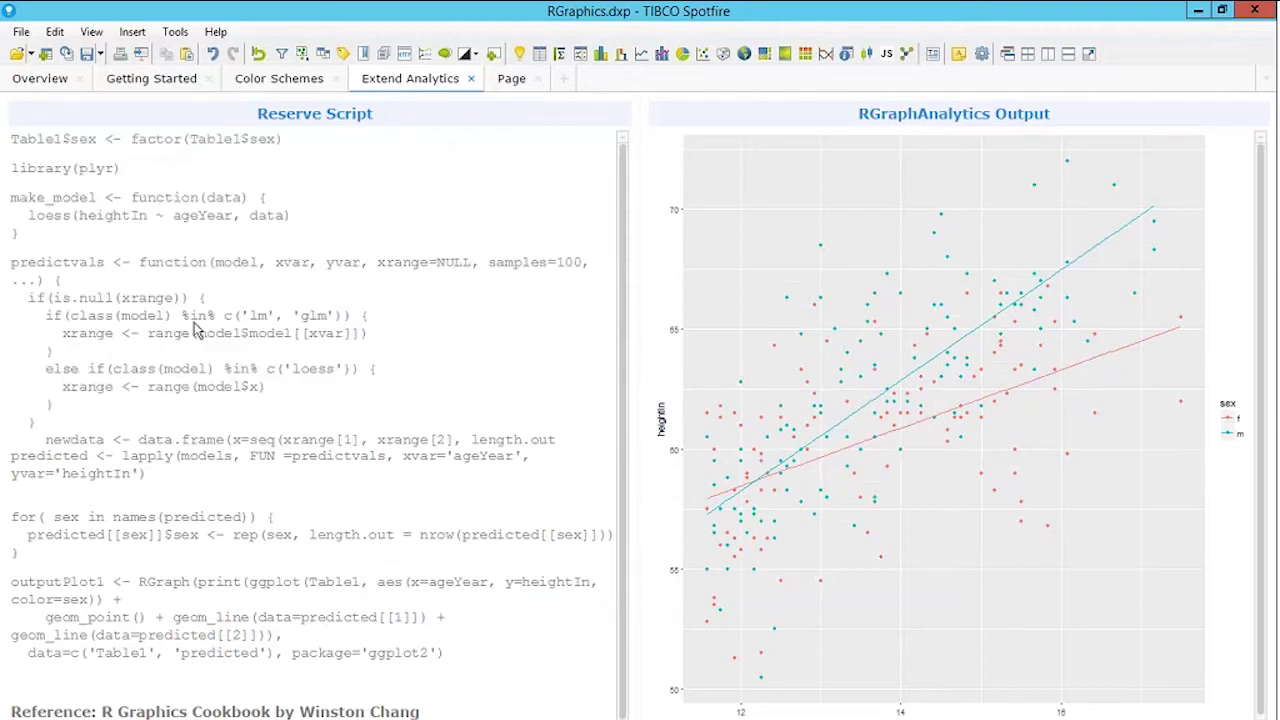
double_click(48, 215)
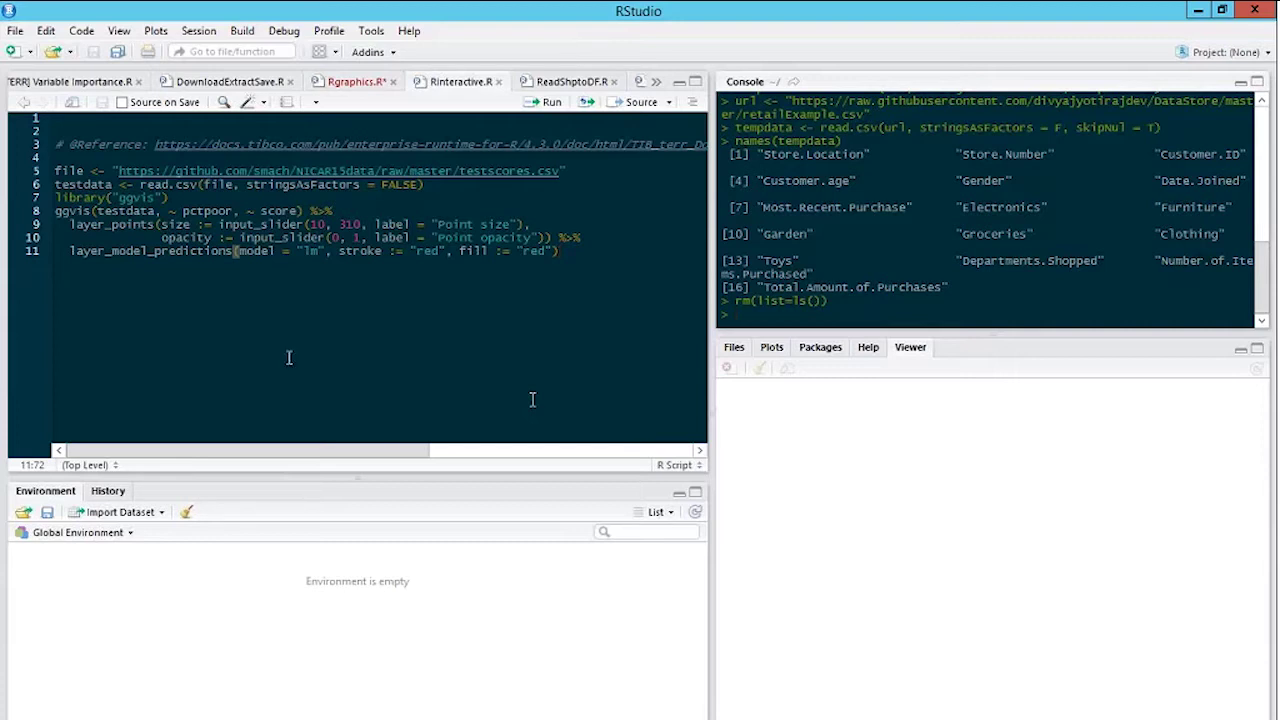
click(64, 158)
key(shift+Down)
key(shift+Down)
key(shift+Down)
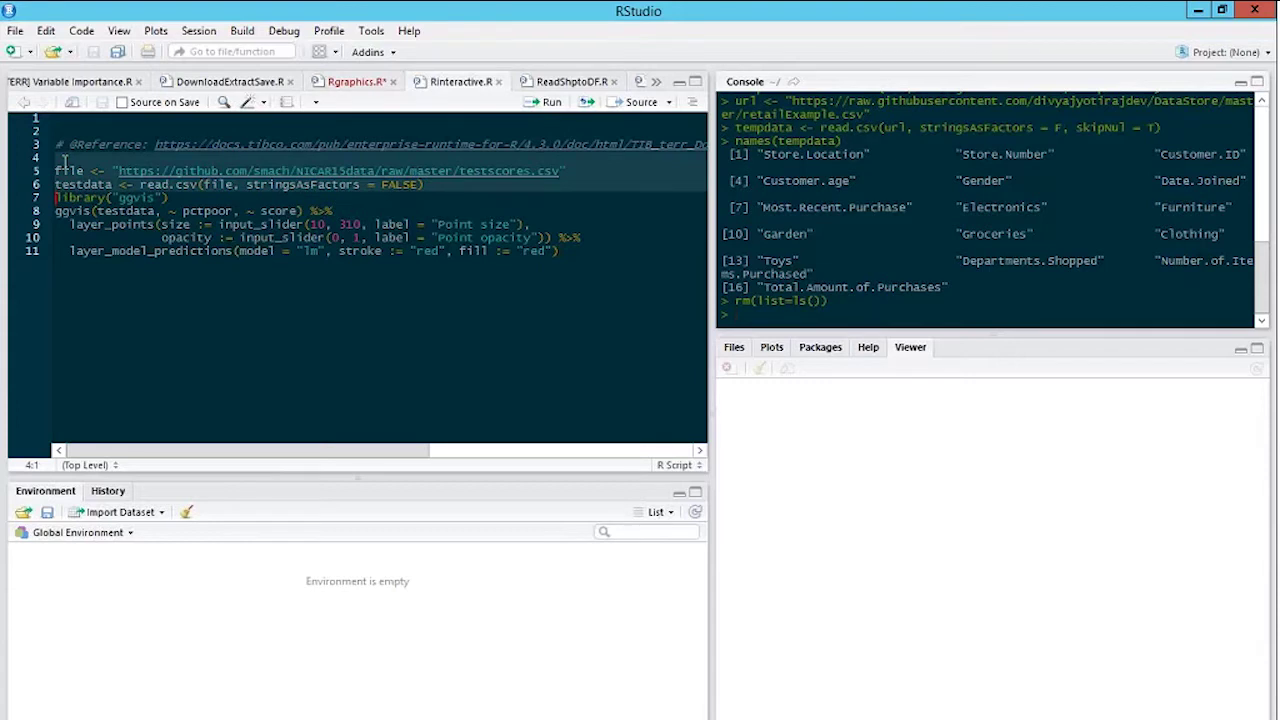
key(shift+Down)
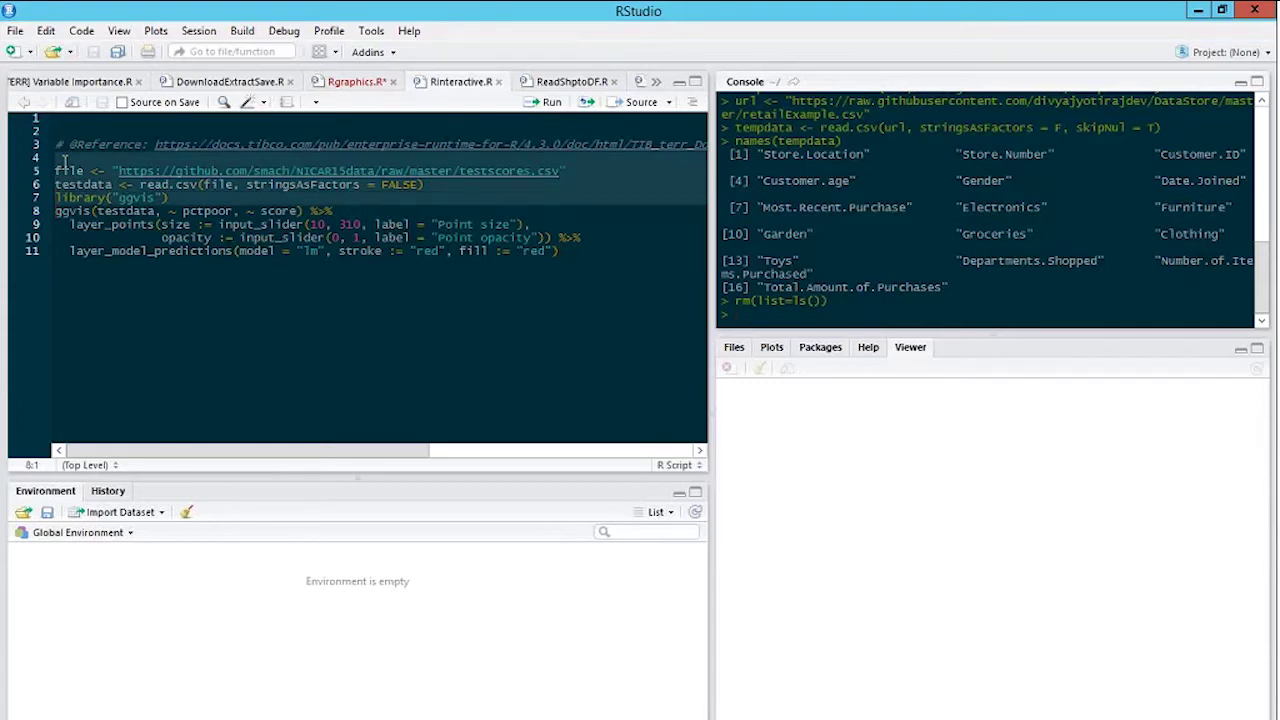
click(371, 32)
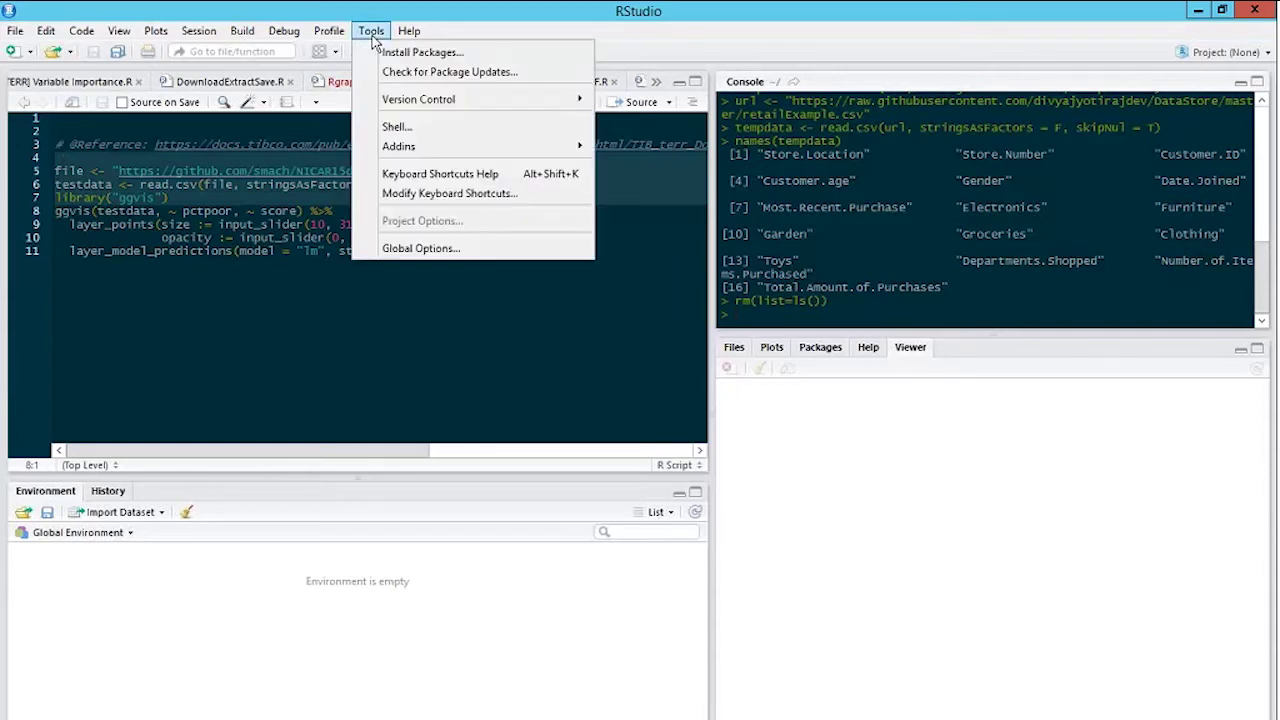
click(420, 248)
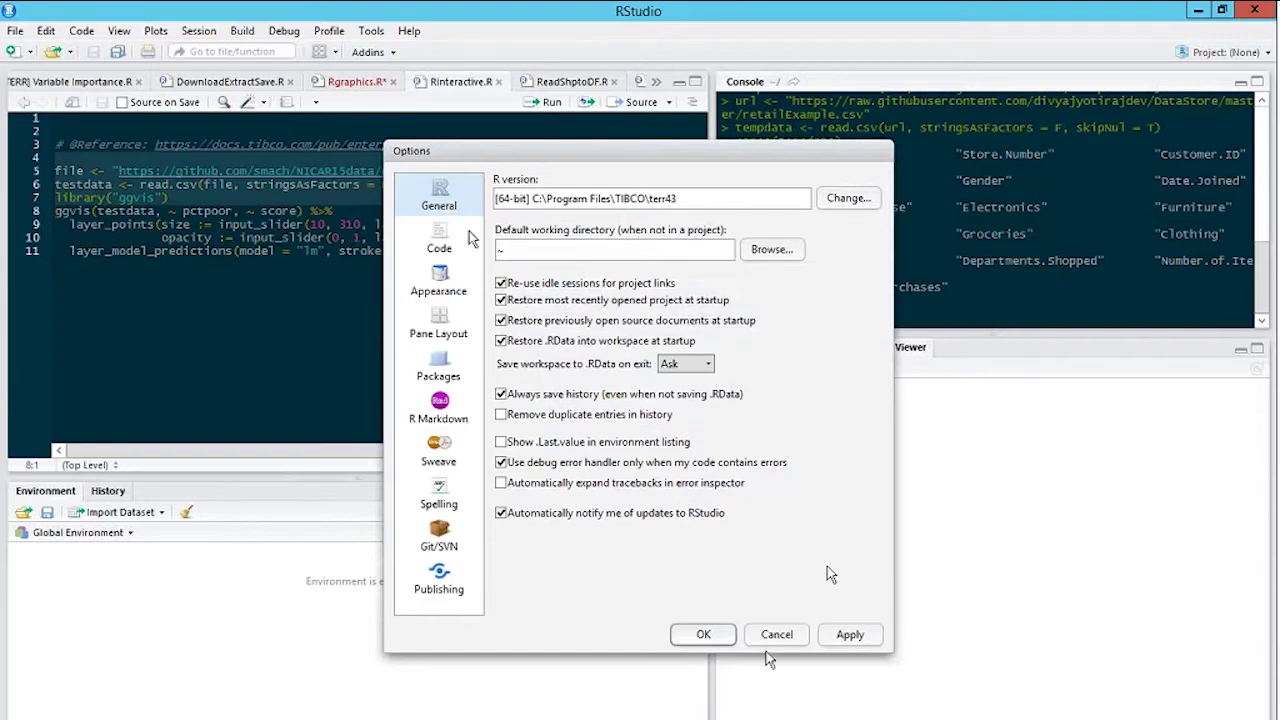
click(689, 640)
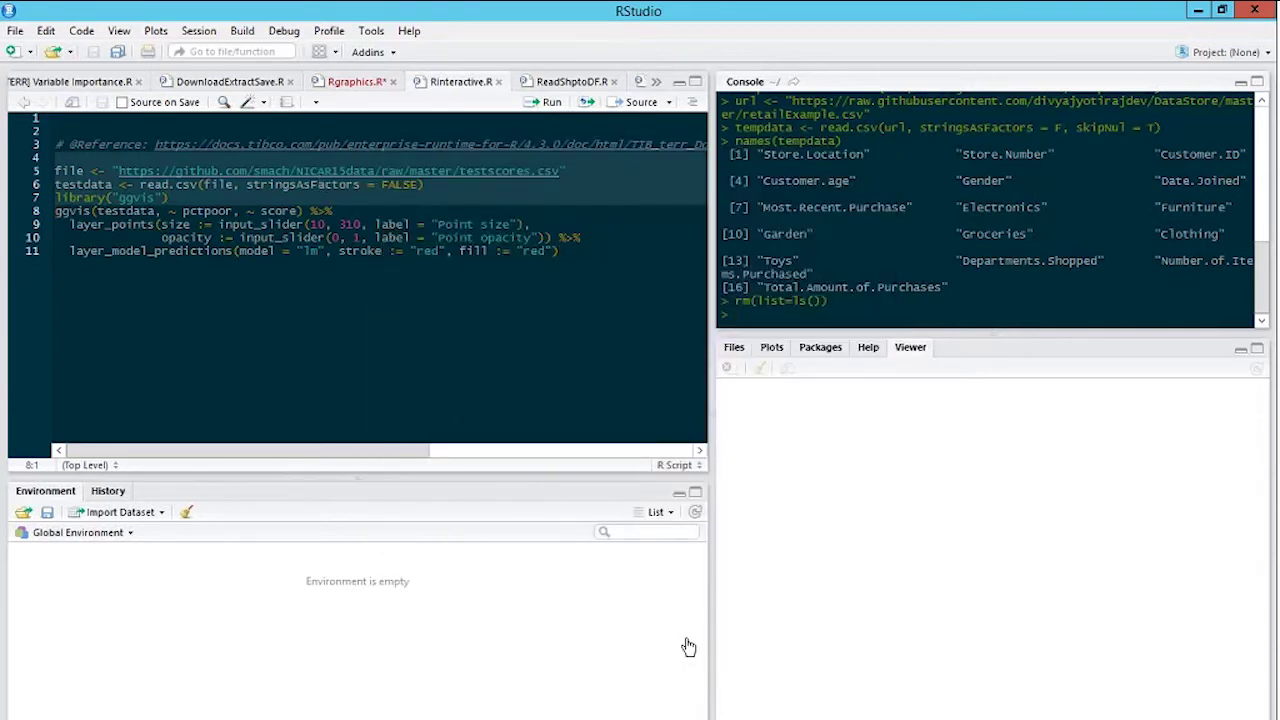
- Run the test scores data-loading lines, then run the ggvis scatter plot pipeline
key(ctrl+Return)
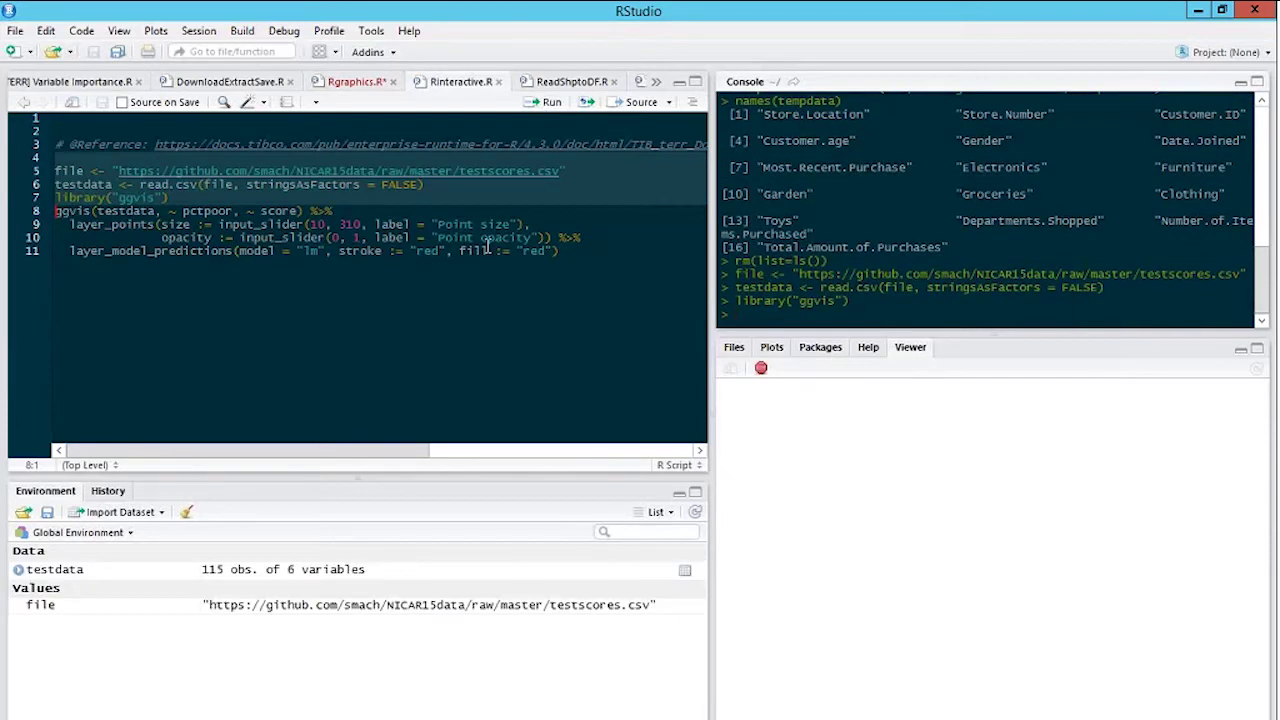
click(70, 212)
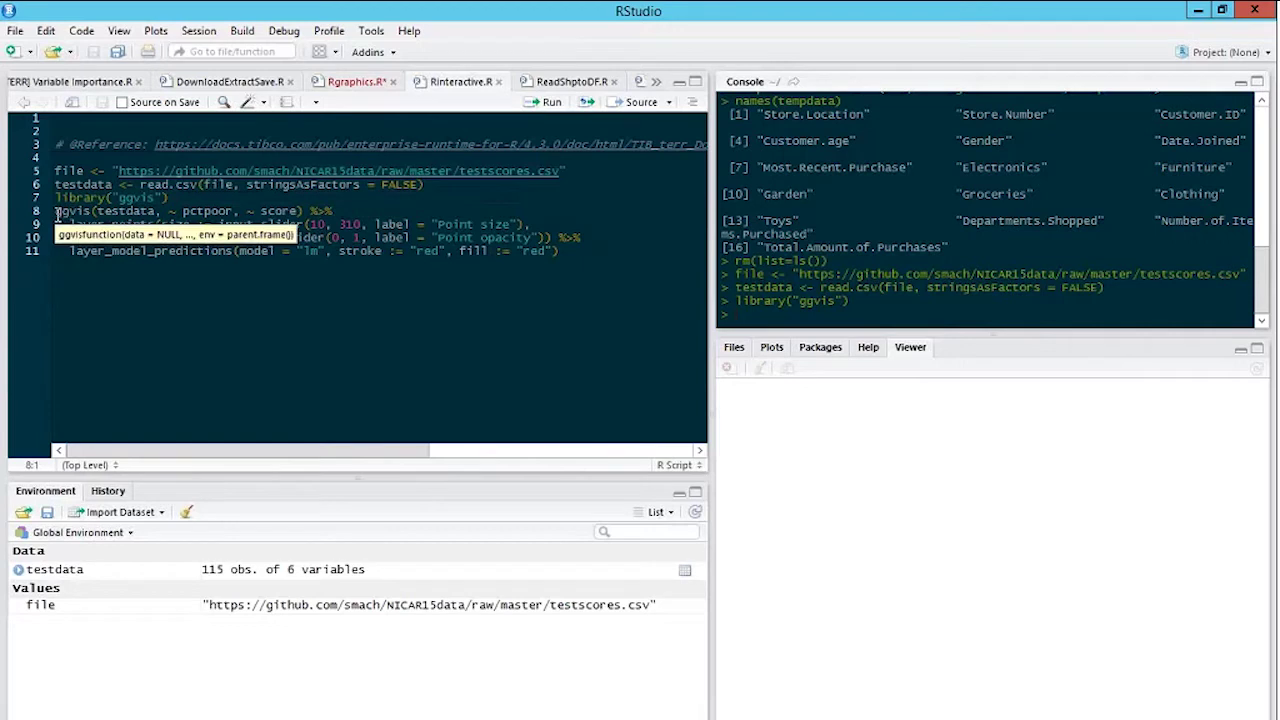
key(shift+Down)
key(shift+Down)
key(shift+Down)
key(shift+End)
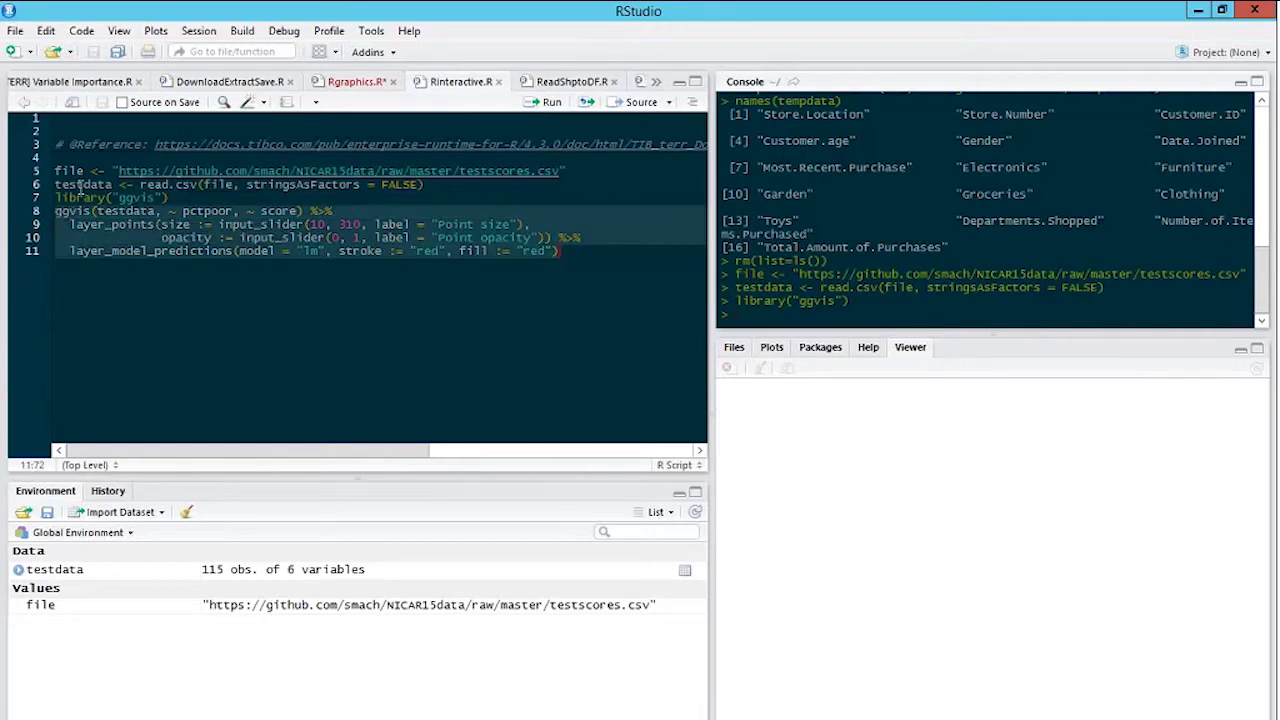
click(541, 106)
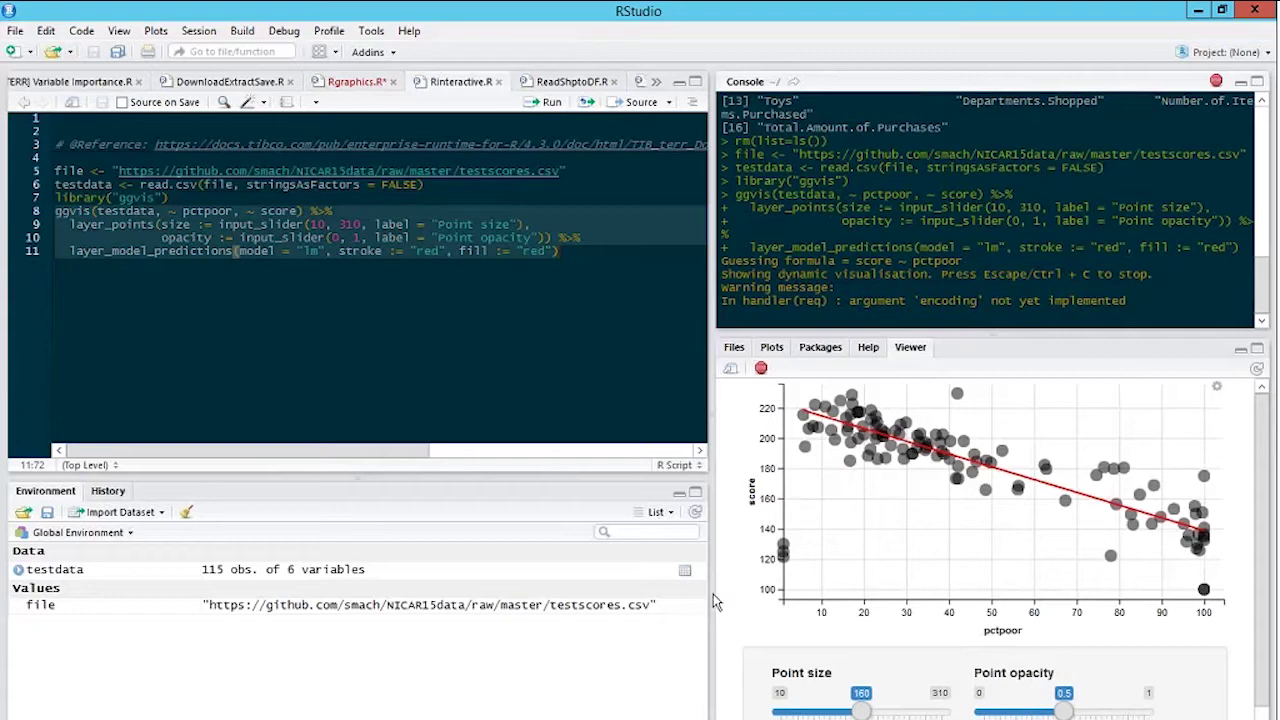
- Make the points slightly more transparent, shrink them to size 125, then stop the ggvis plot
drag(711, 592, 531, 562)
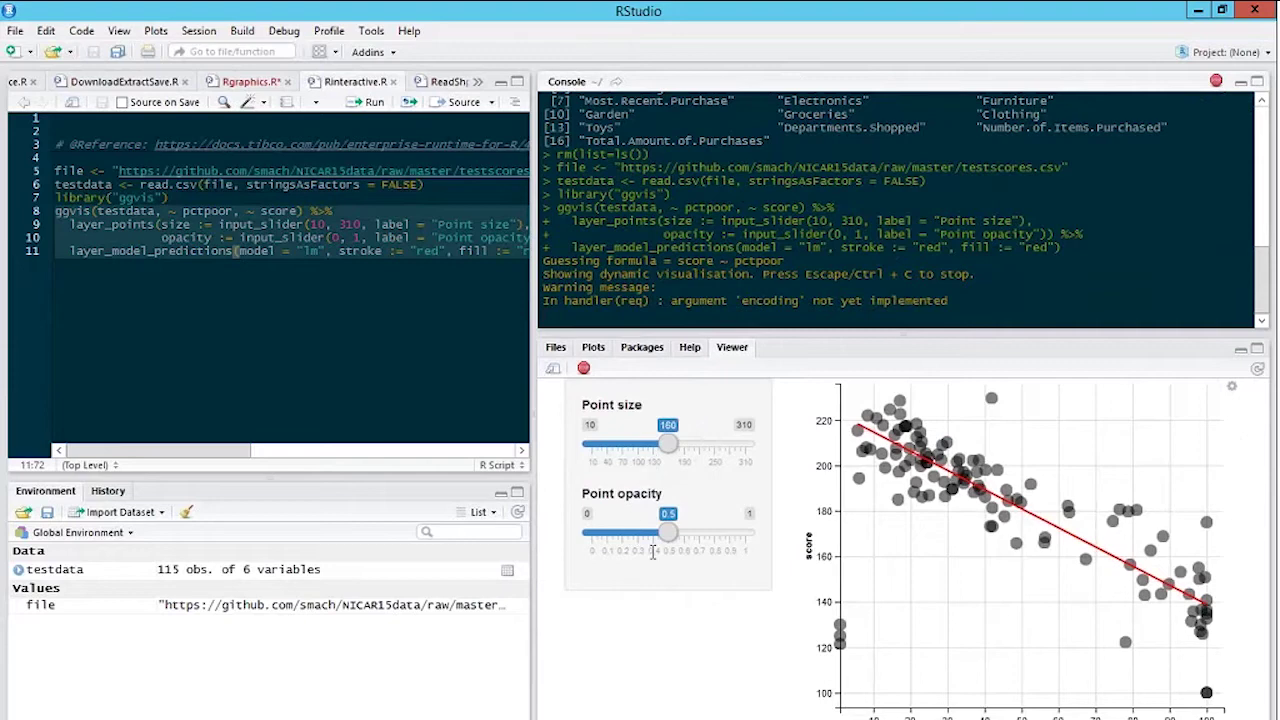
mouse_move(666, 533)
mouse_down()
mouse_move(641, 532)
mouse_move(664, 535)
mouse_up()
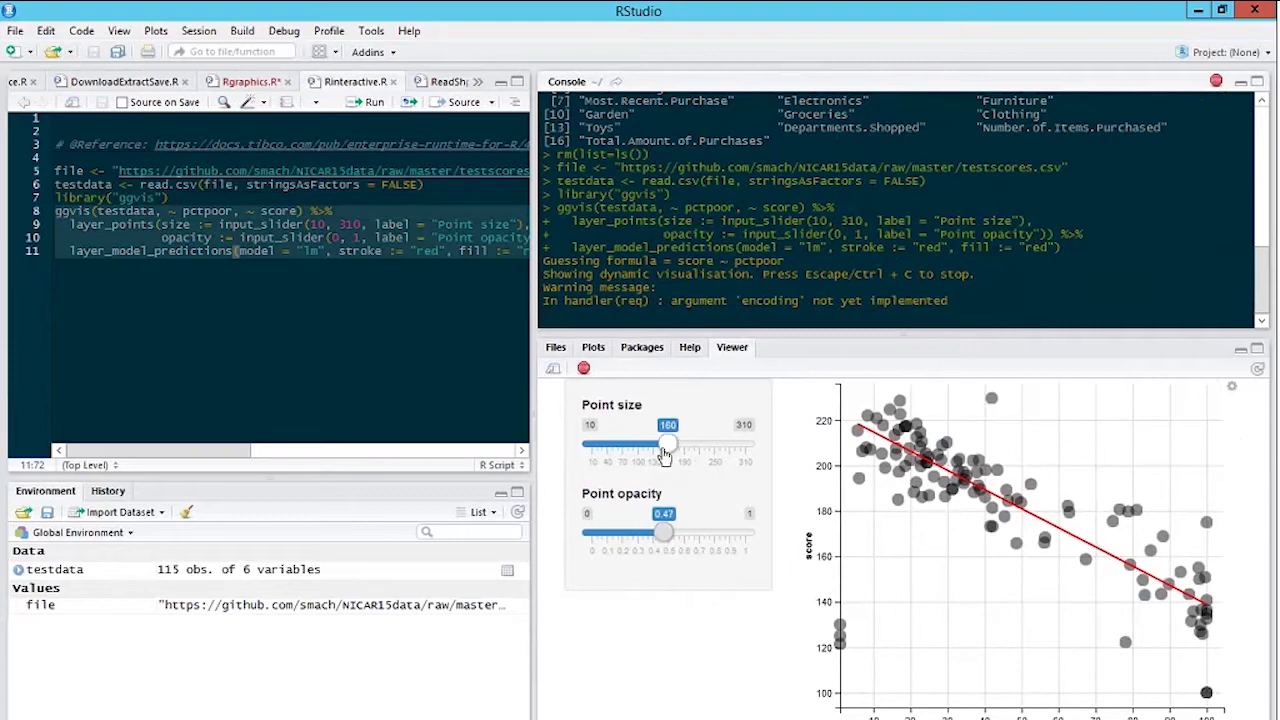
drag(665, 455, 648, 452)
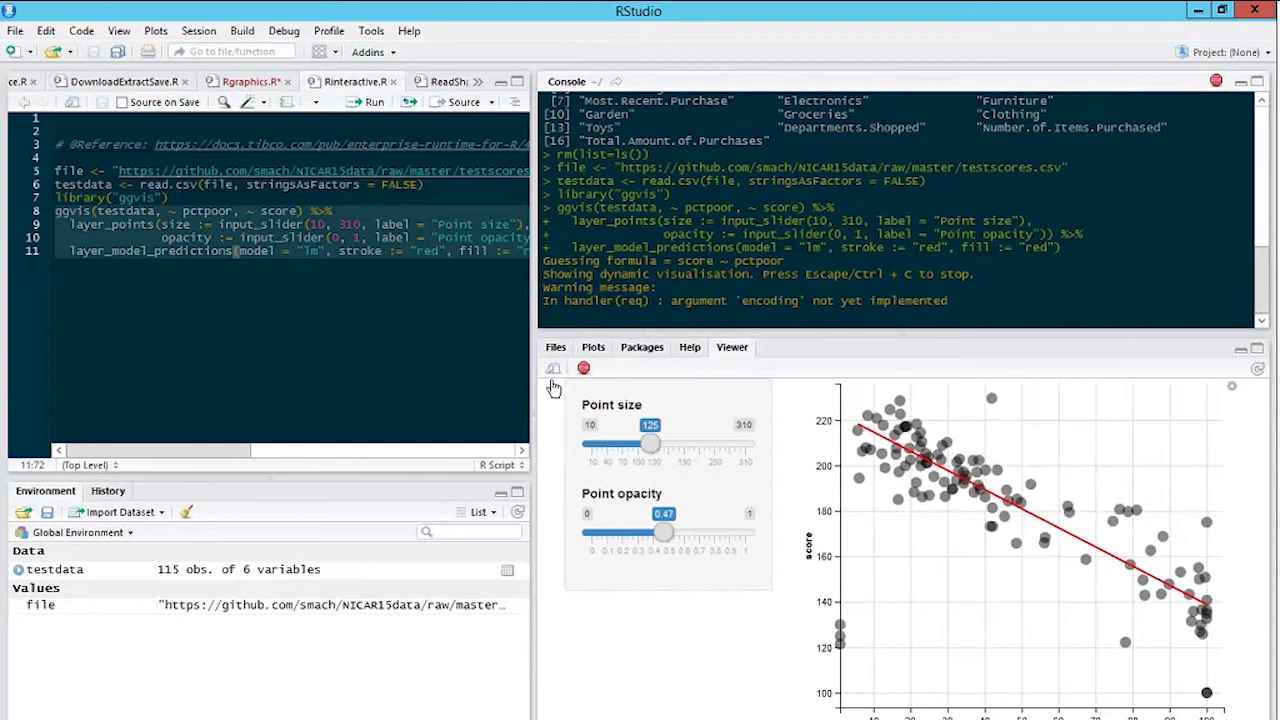
click(584, 368)
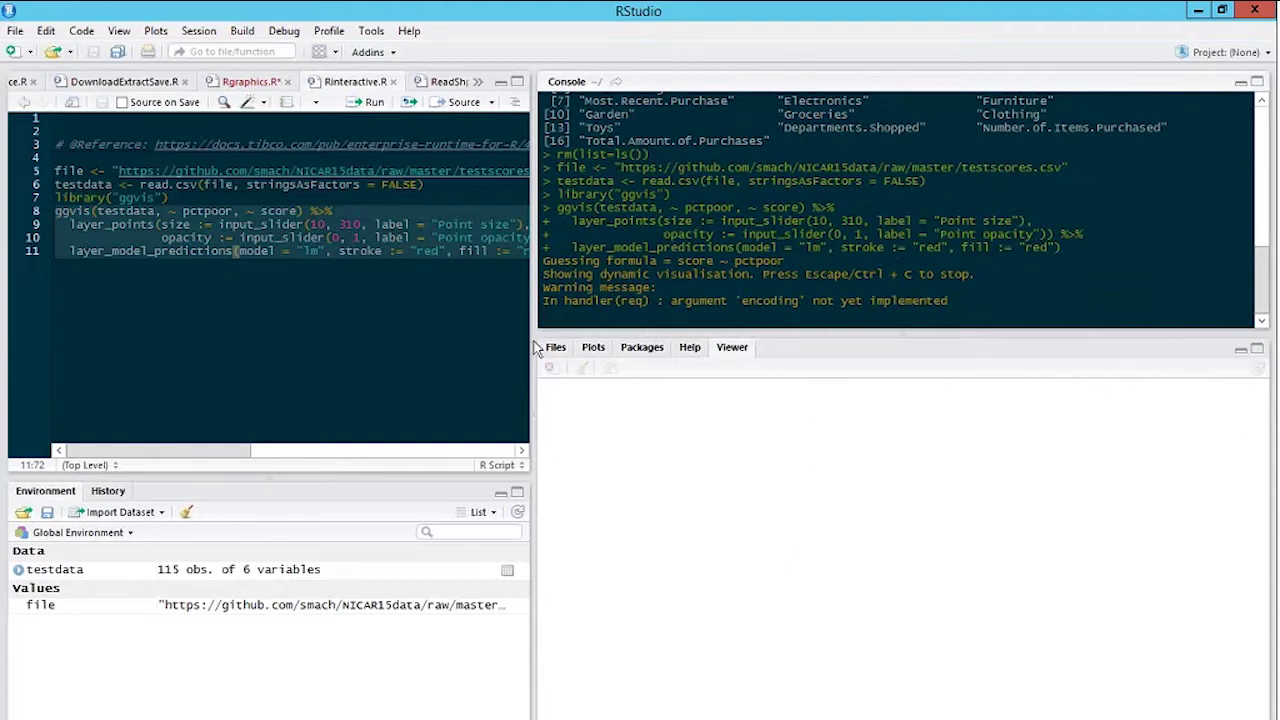
drag(540, 345, 725, 398)
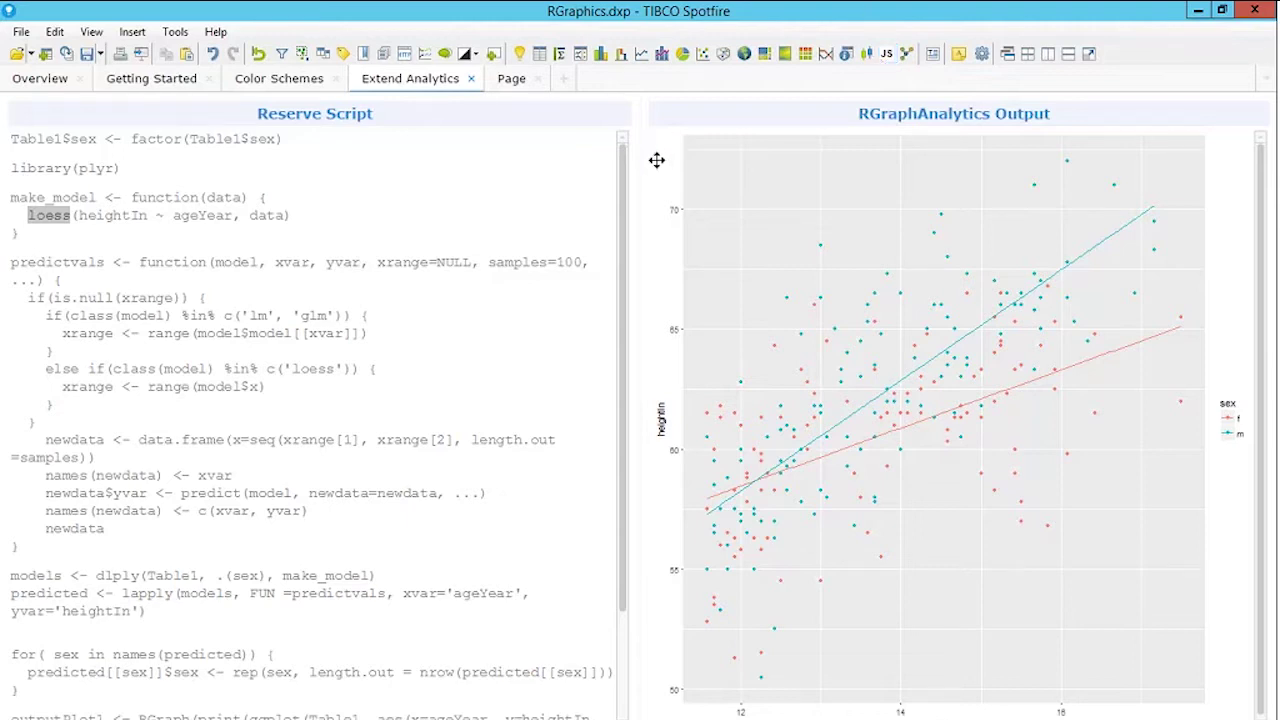
- Move to the Spotfire Questions page and follow the first Gantt chart question link
key(ctrl+Right)
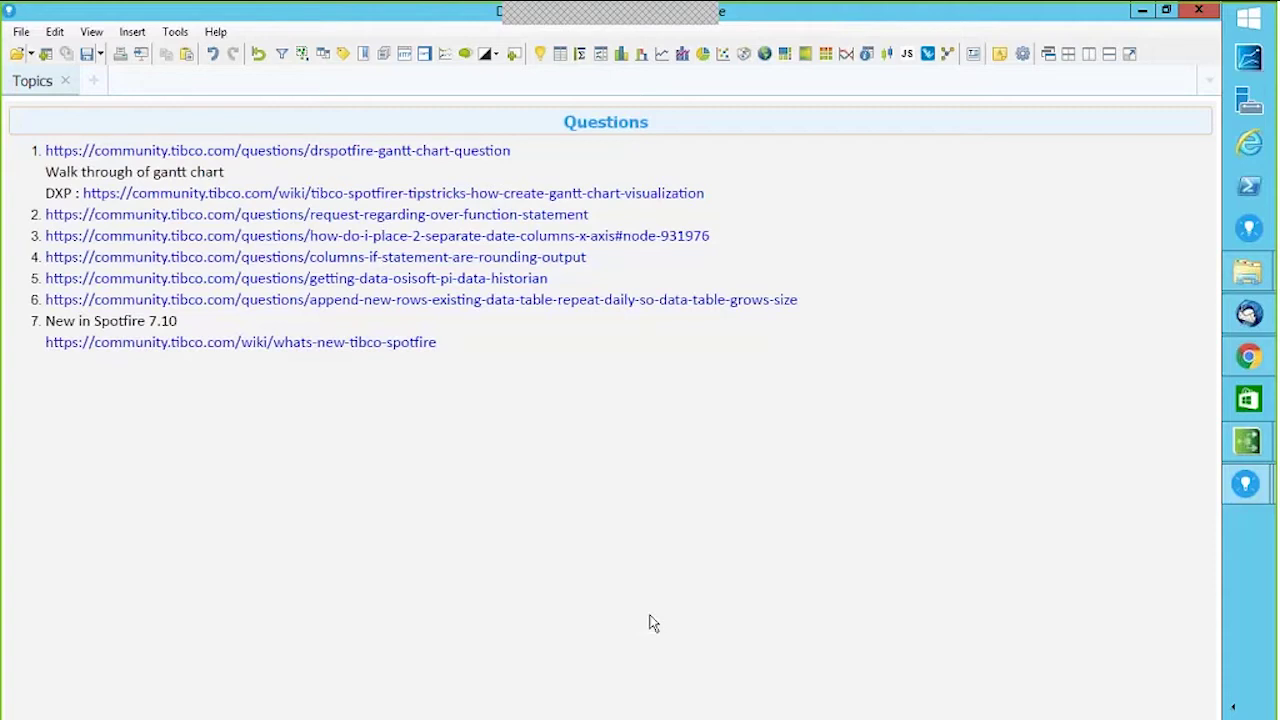
click(278, 151)
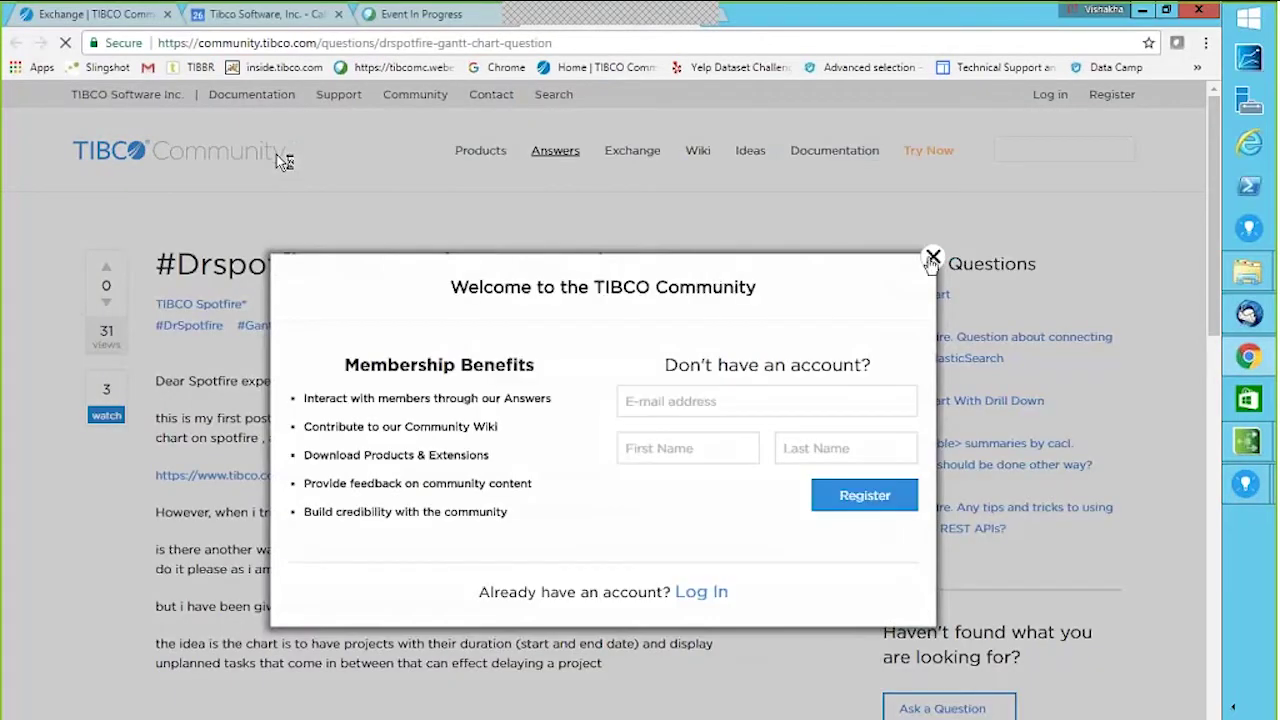
- Dismiss the community popup and bring back Spotfire's Topics page of question links
key(Escape)
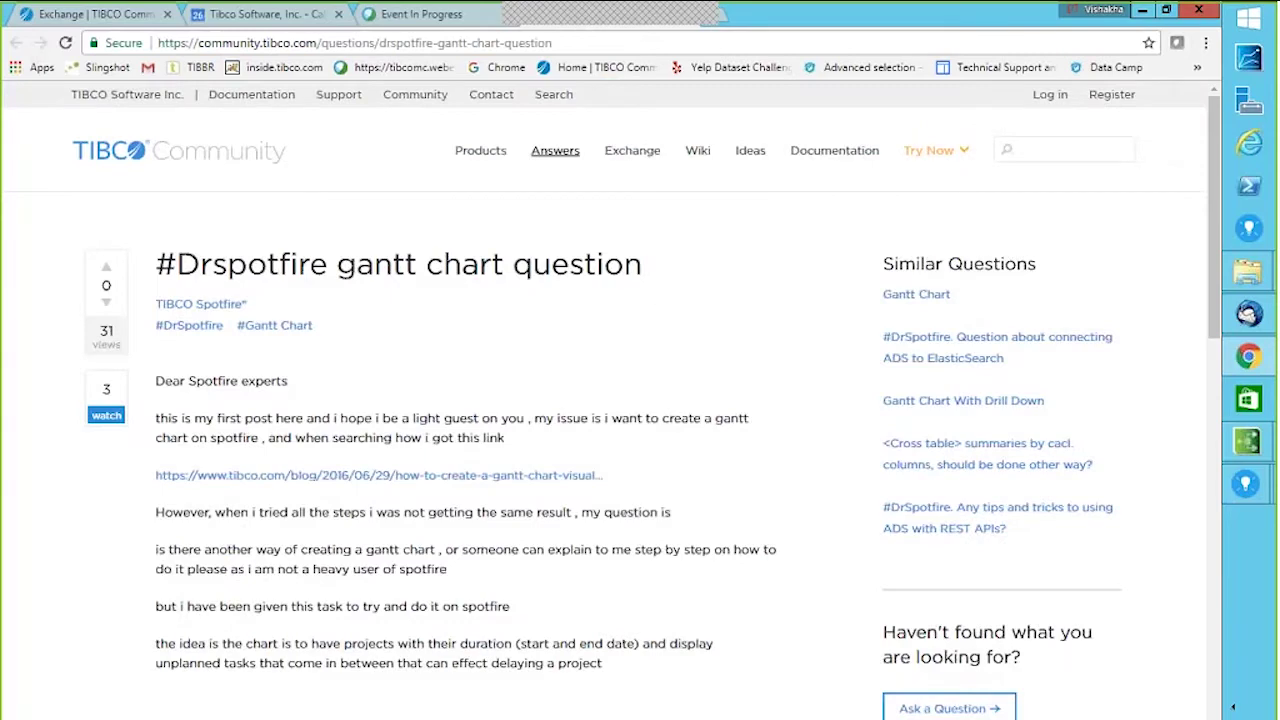
drag(1214, 161, 1222, 230)
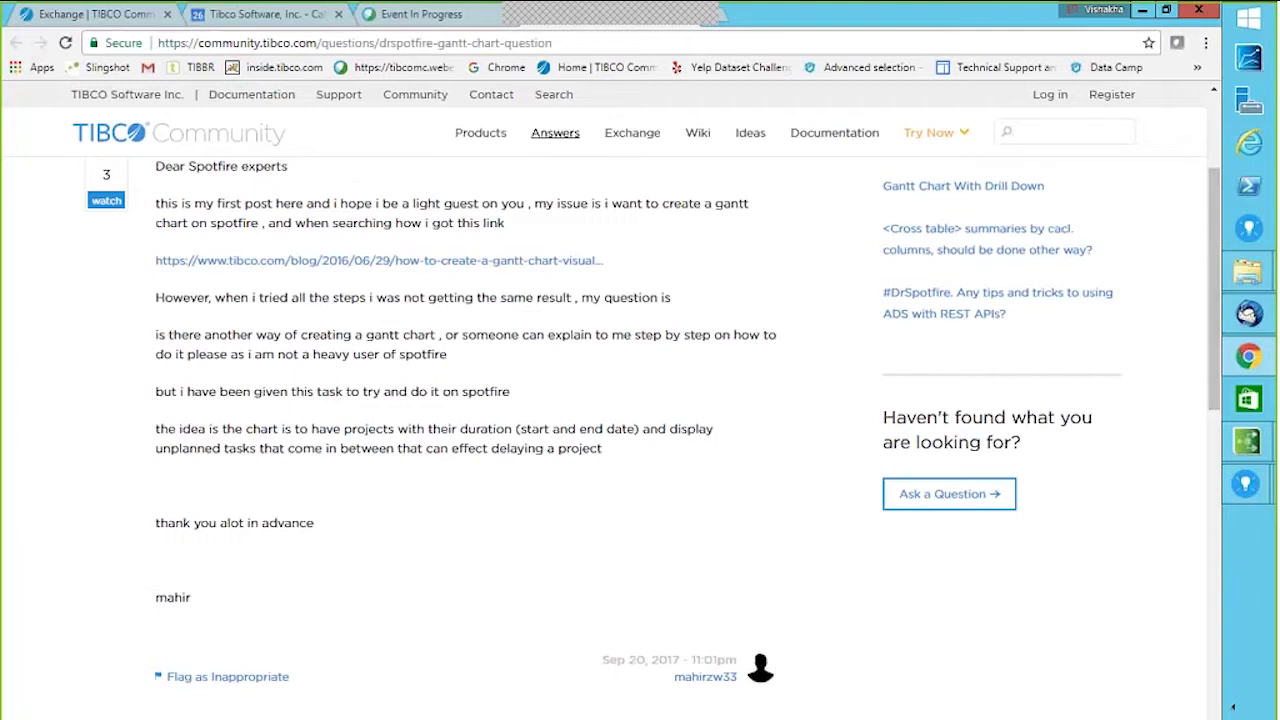
mouse_move(1246, 484)
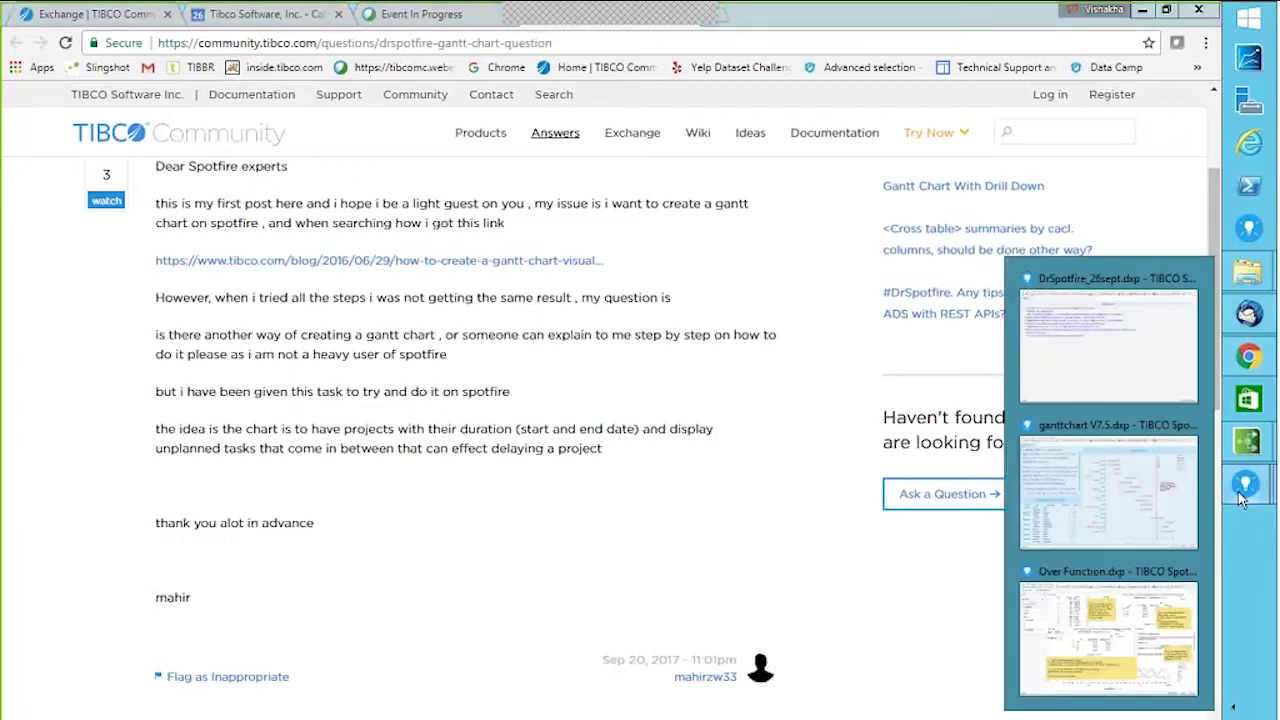
click(1073, 433)
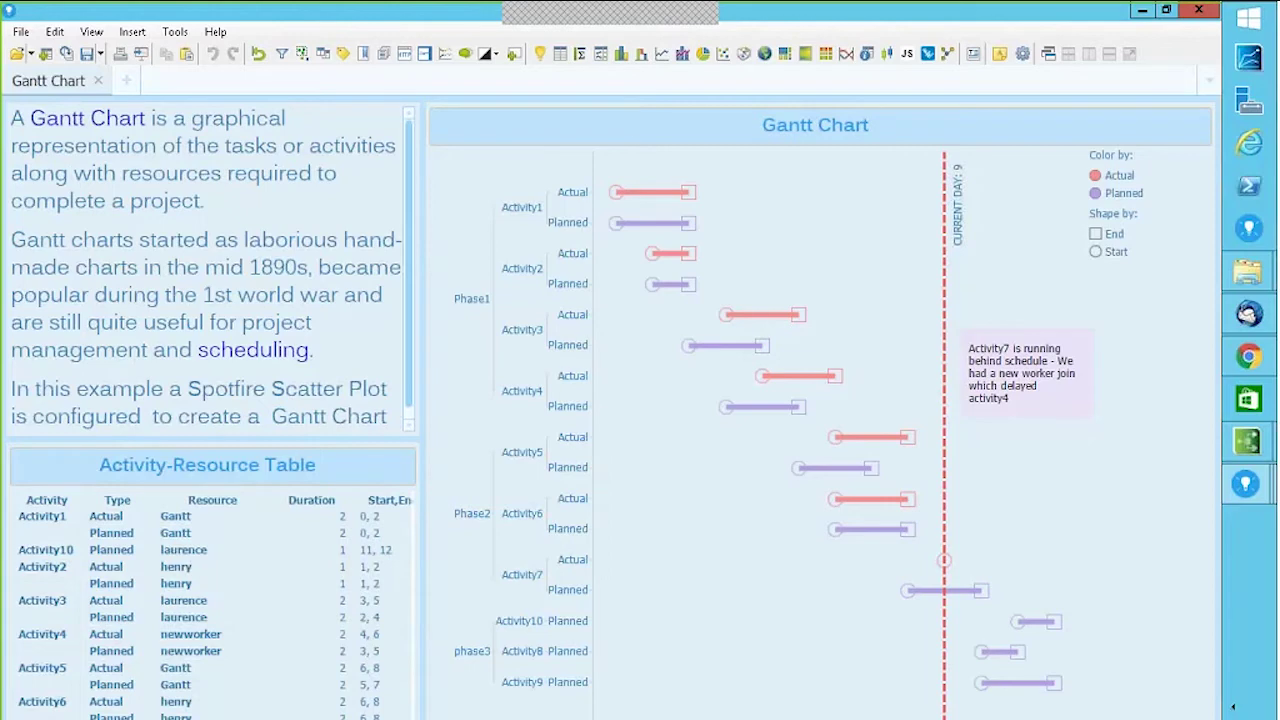
mouse_move(1240, 495)
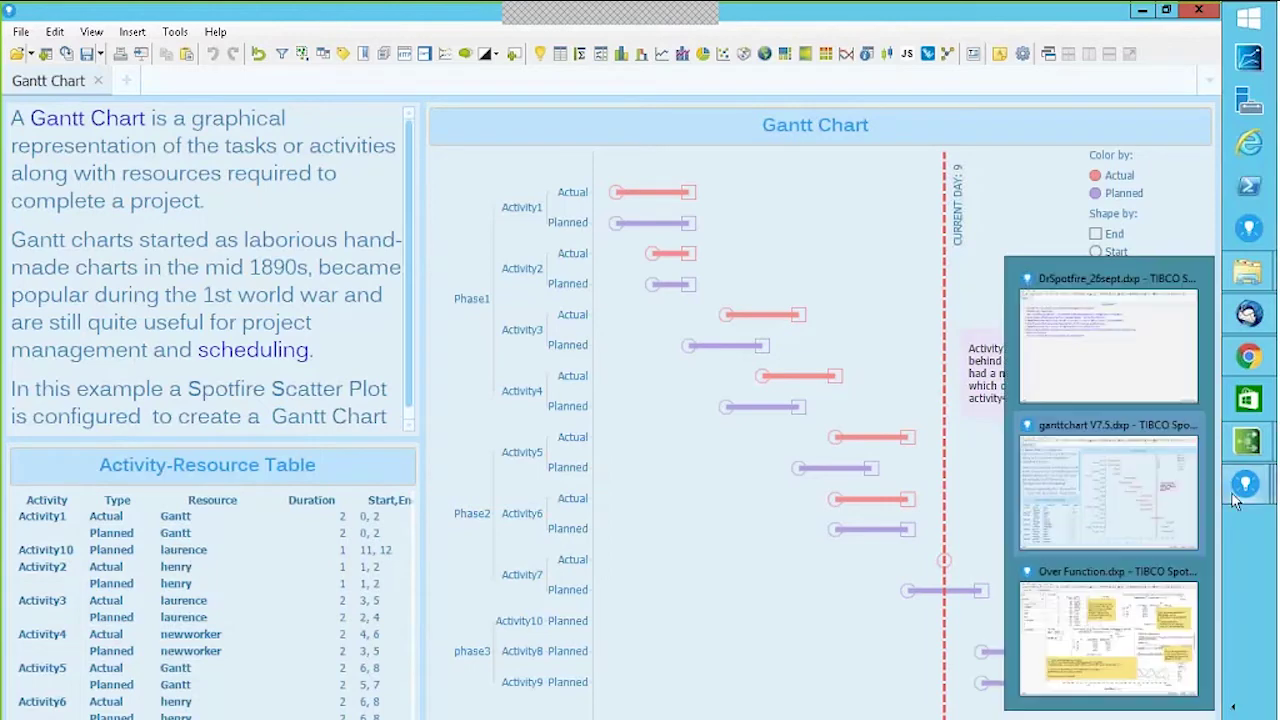
click(1105, 333)
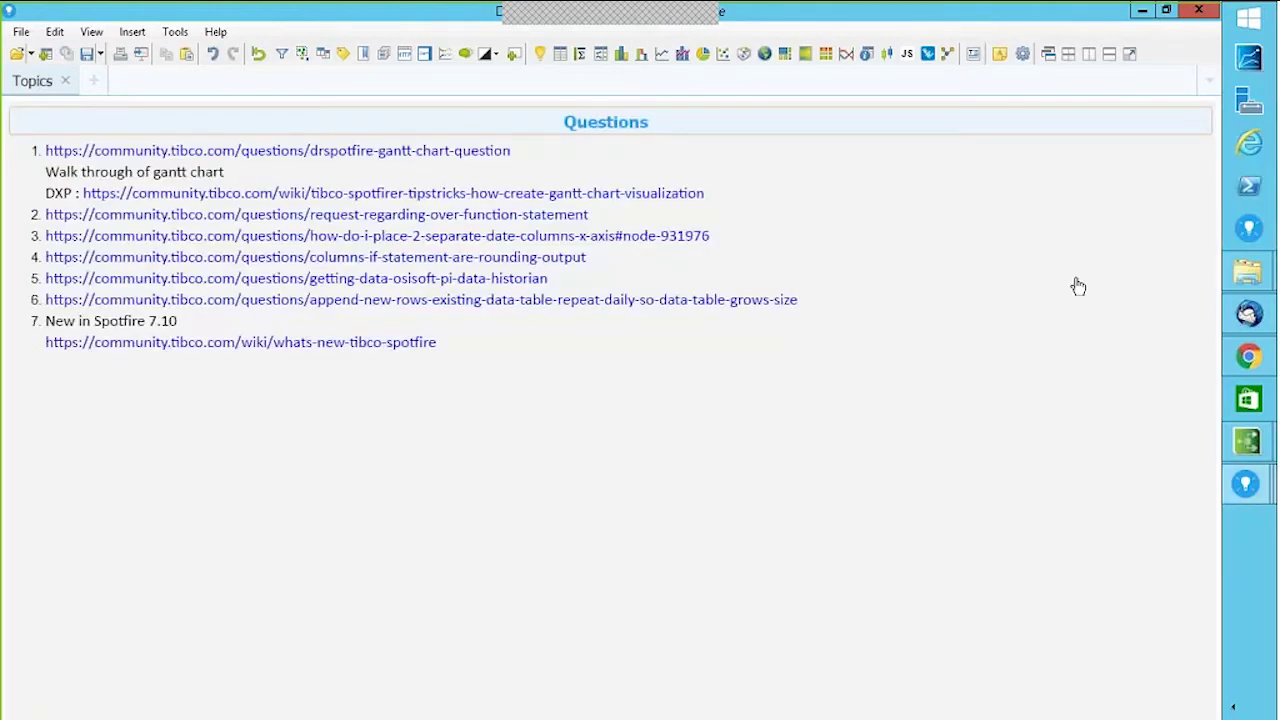
- Open the Gantt chart Tips&Tricks article and scroll down through its setup steps
click(256, 195)
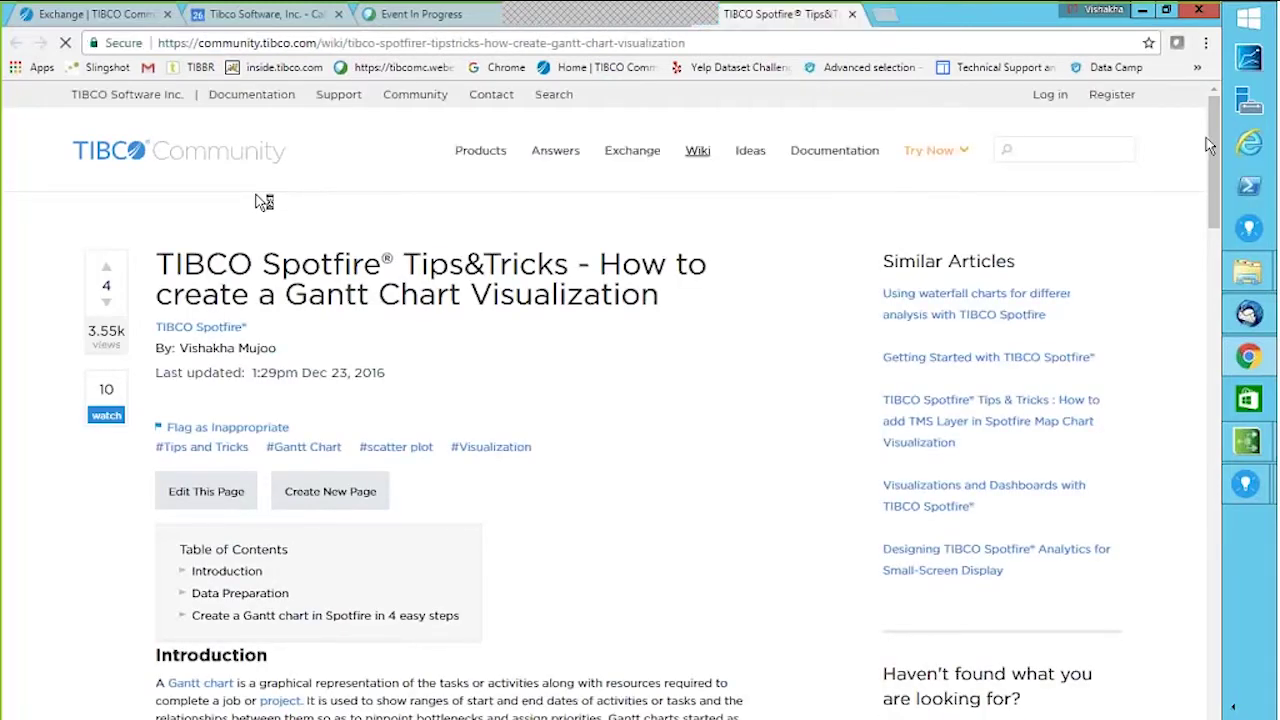
drag(1210, 145, 1210, 482)
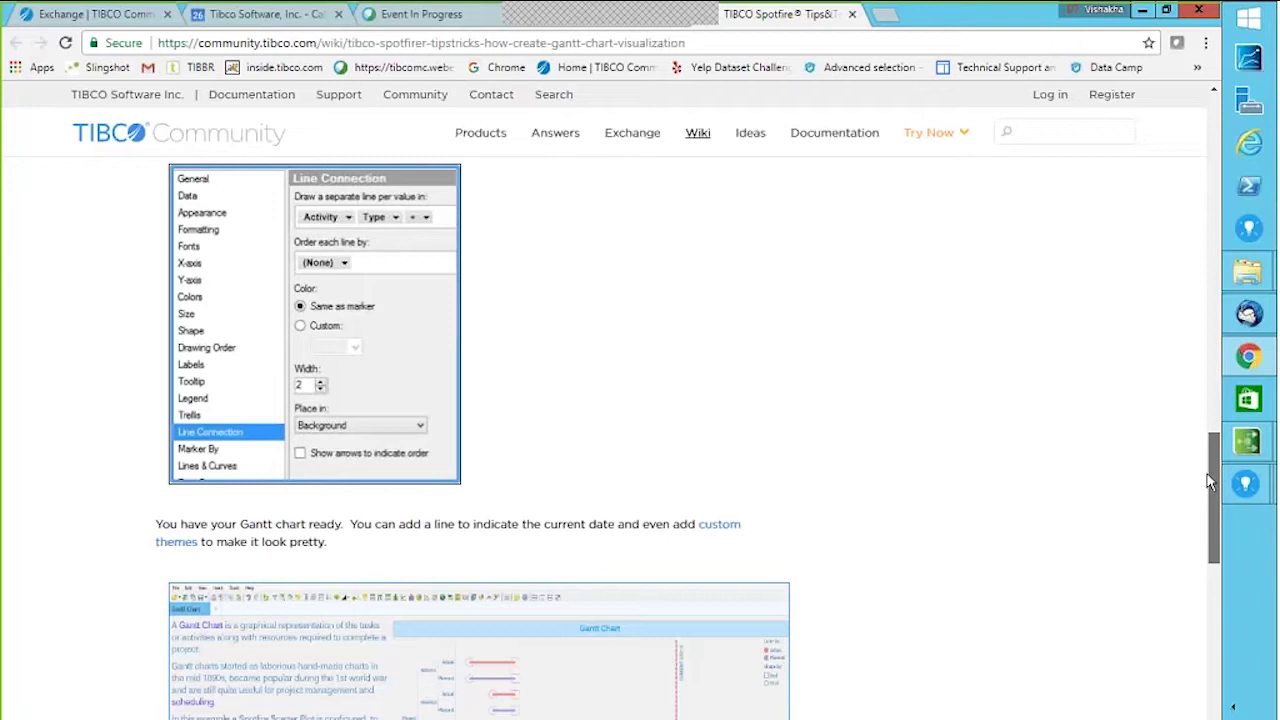
scroll(1208, 482, down, 1)
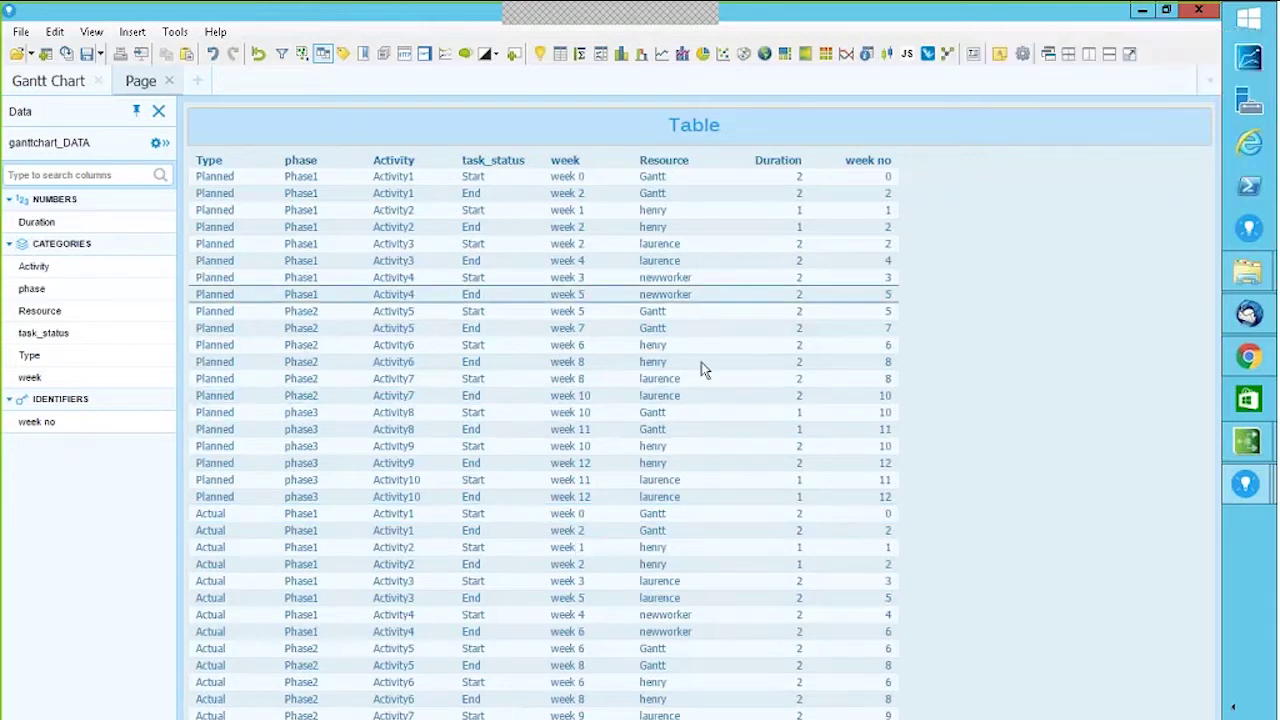
- Switch the ganttchart_DATA table to a scatter plot and begin putting week no on the X axis
right_click(548, 372)
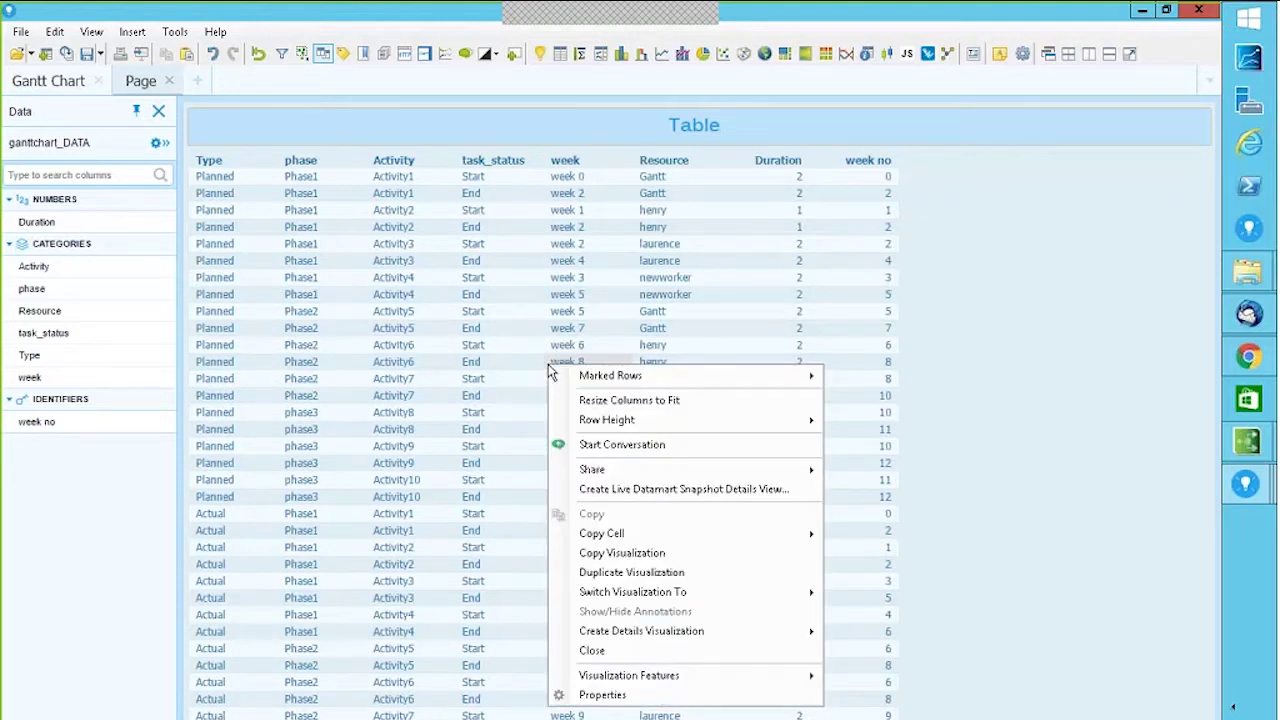
mouse_move(655, 597)
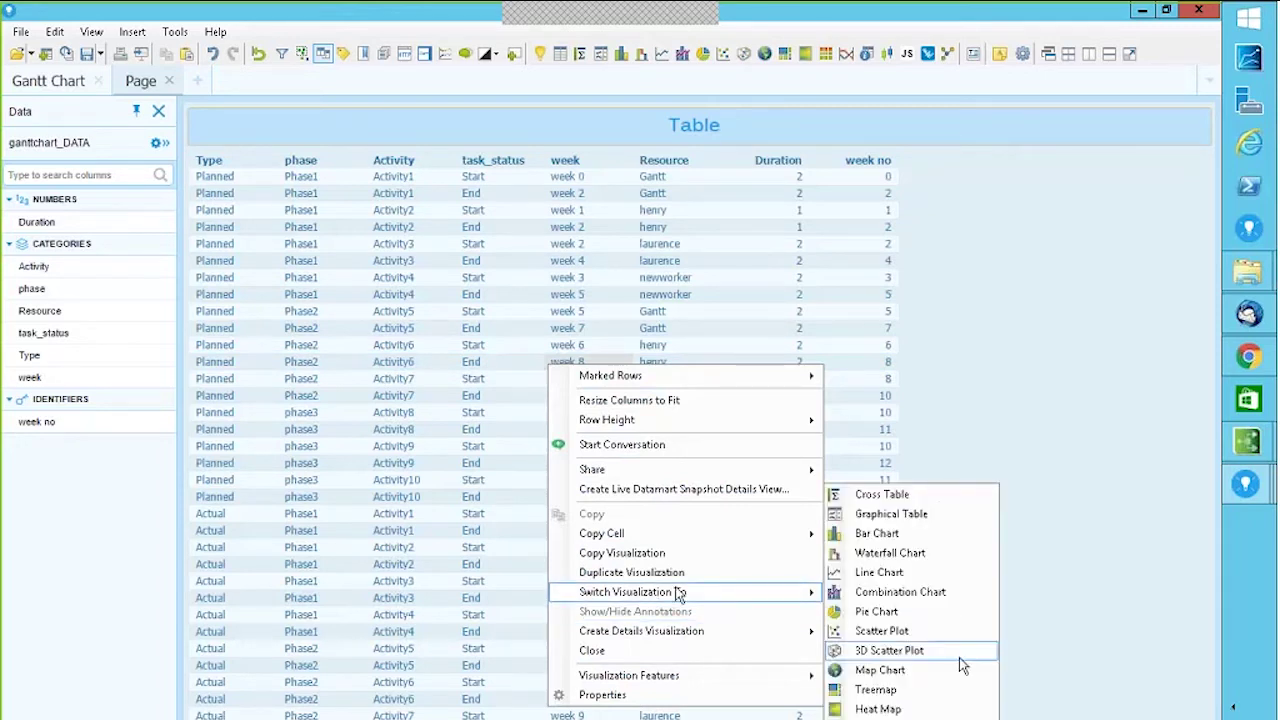
click(899, 631)
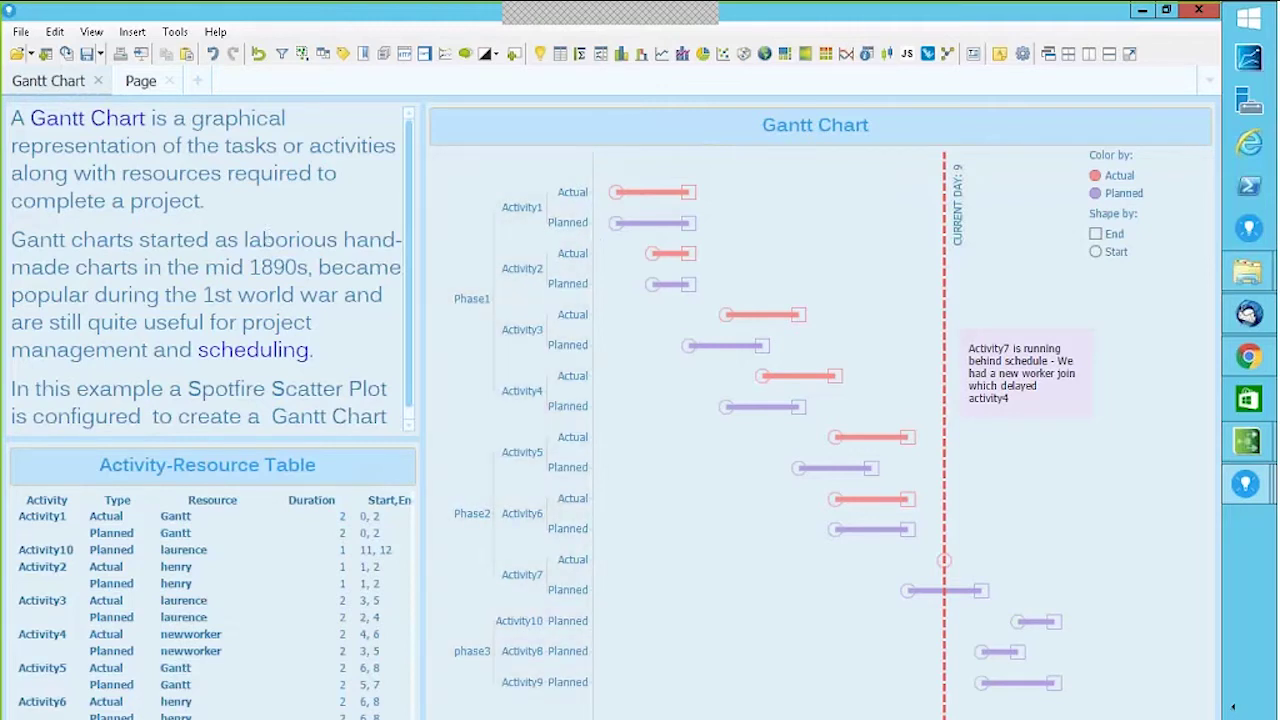
click(140, 82)
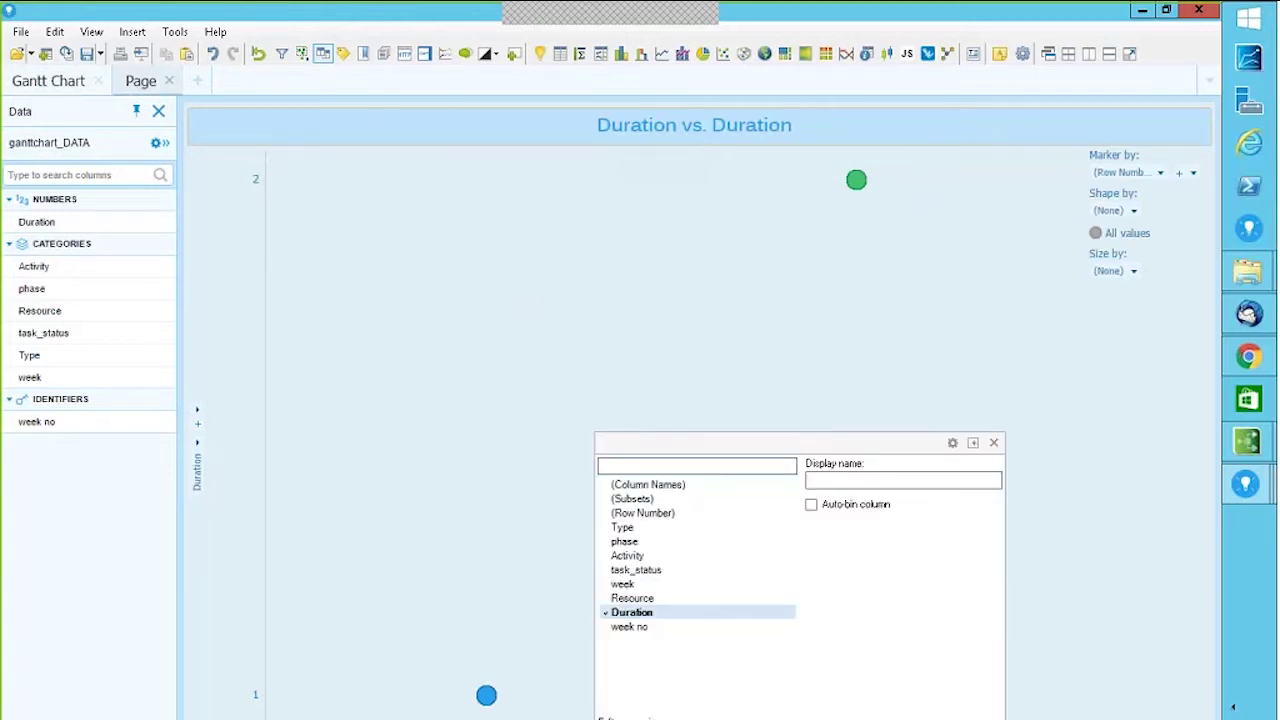
click(630, 627)
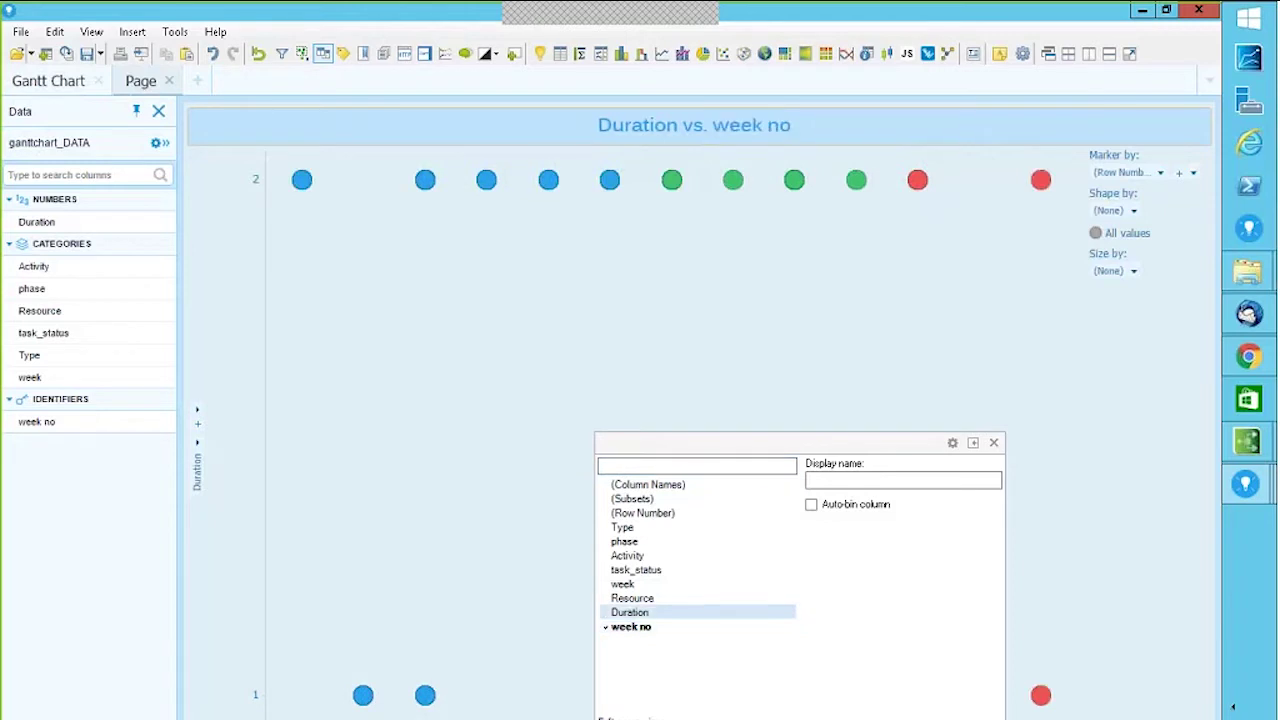
- Nest phase, Activity and task_status down the scatter plot's vertical axis
click(197, 447)
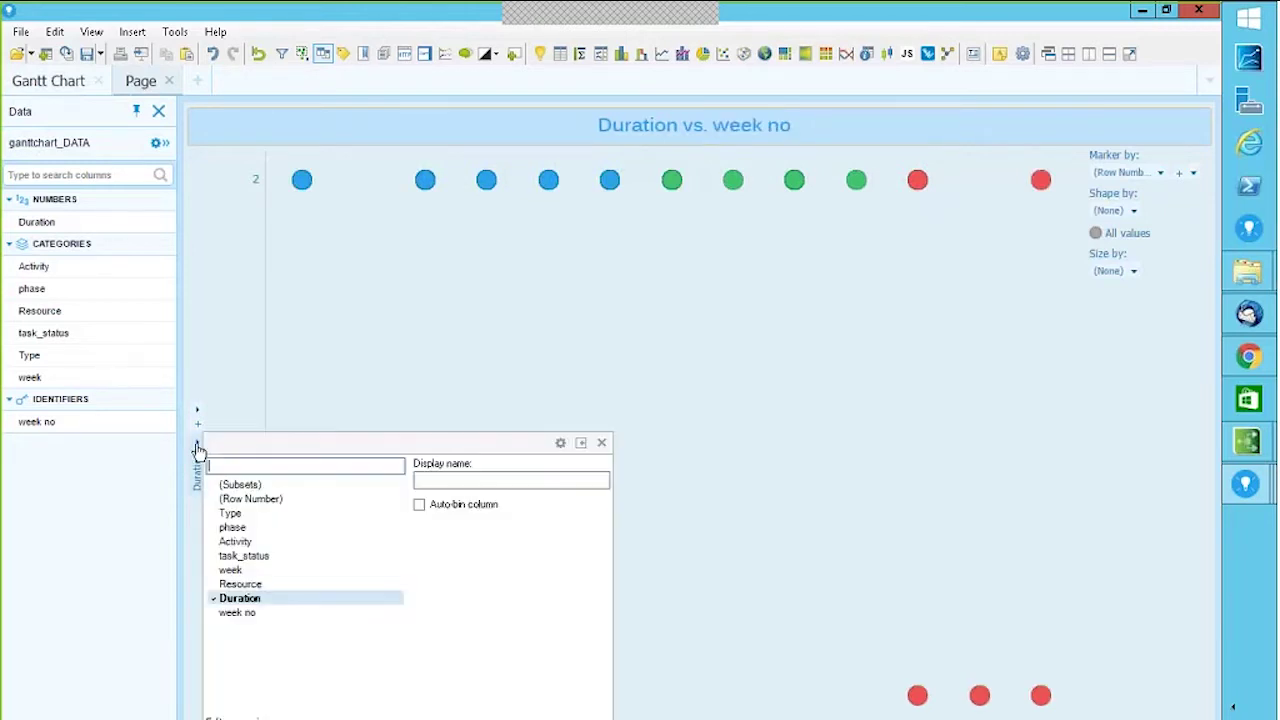
click(234, 527)
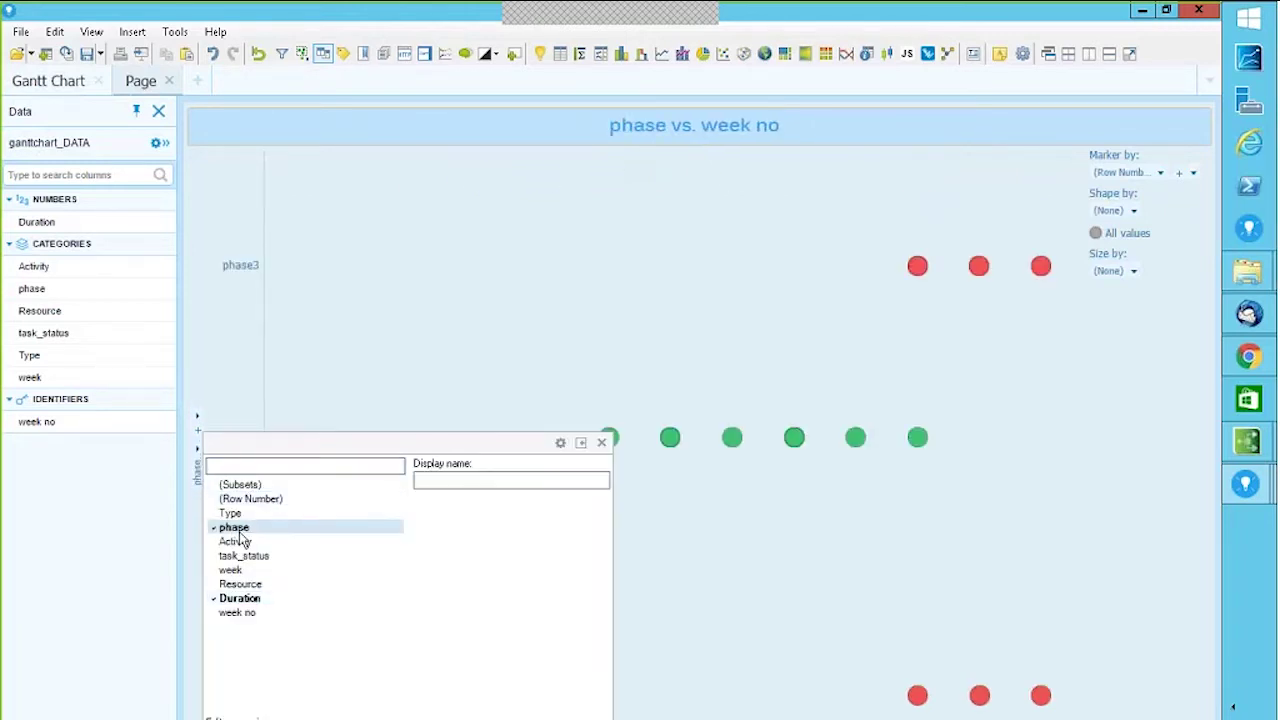
click(199, 438)
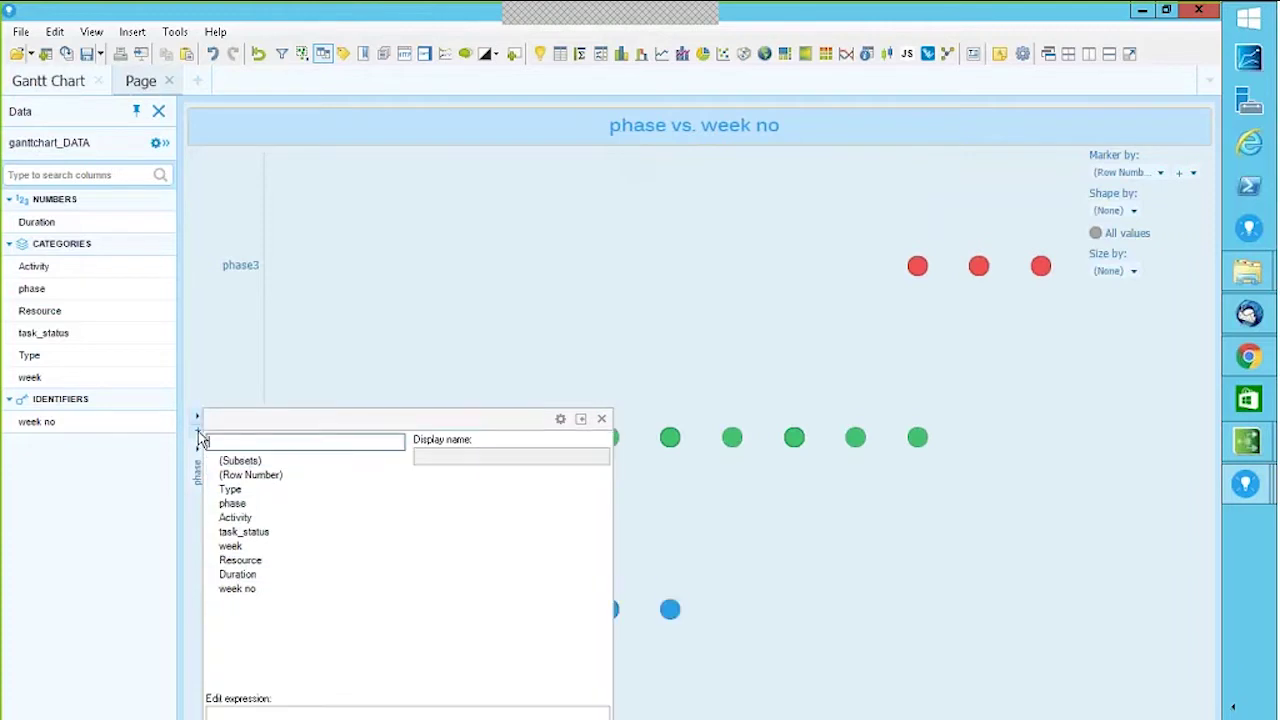
click(233, 517)
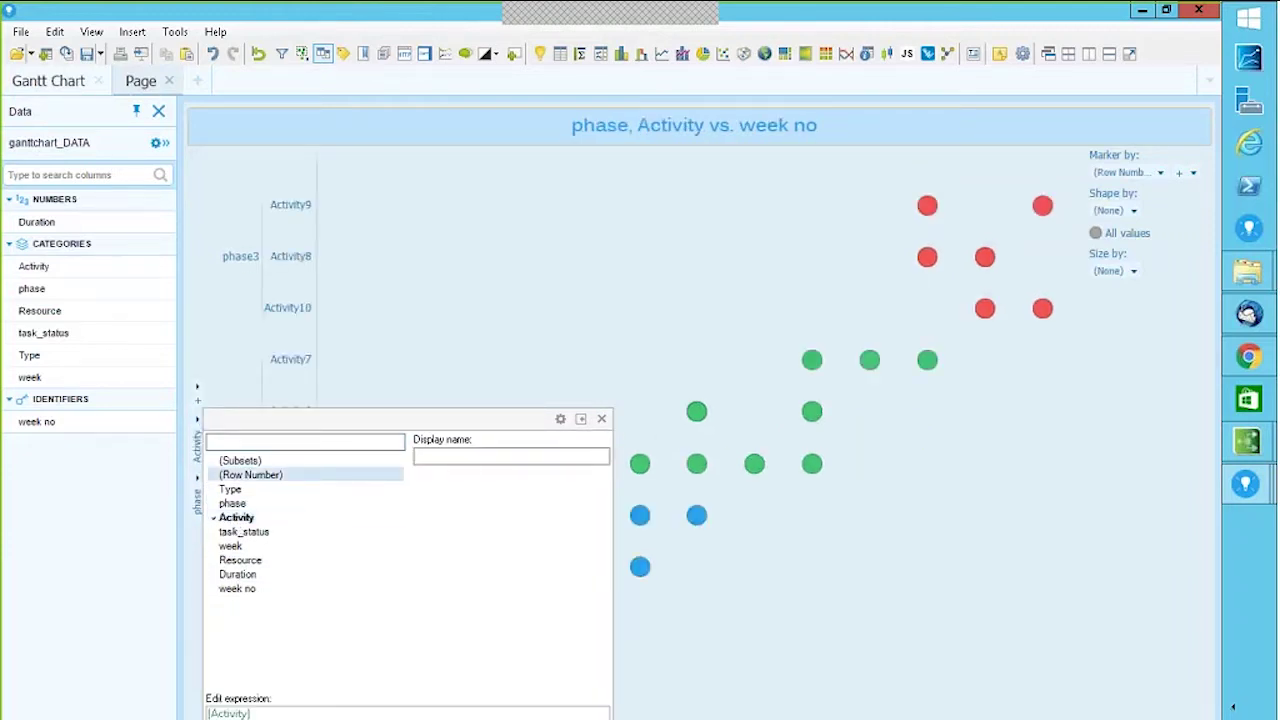
click(197, 388)
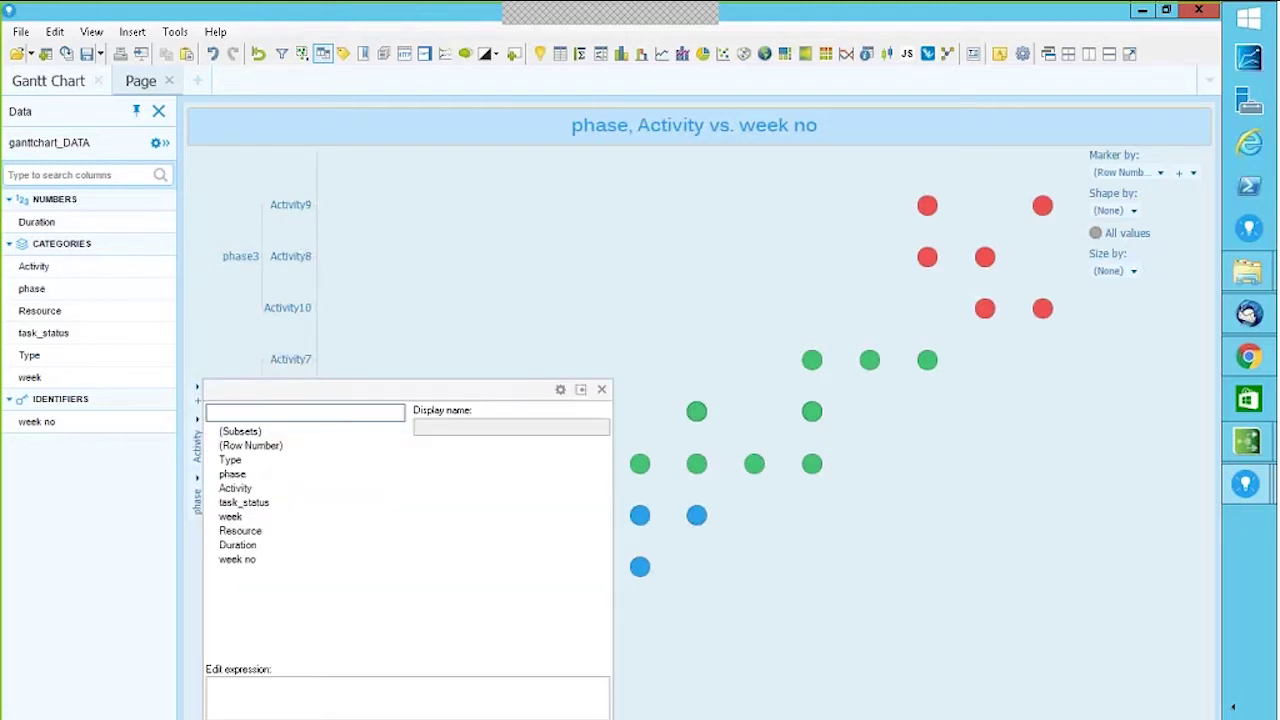
click(246, 503)
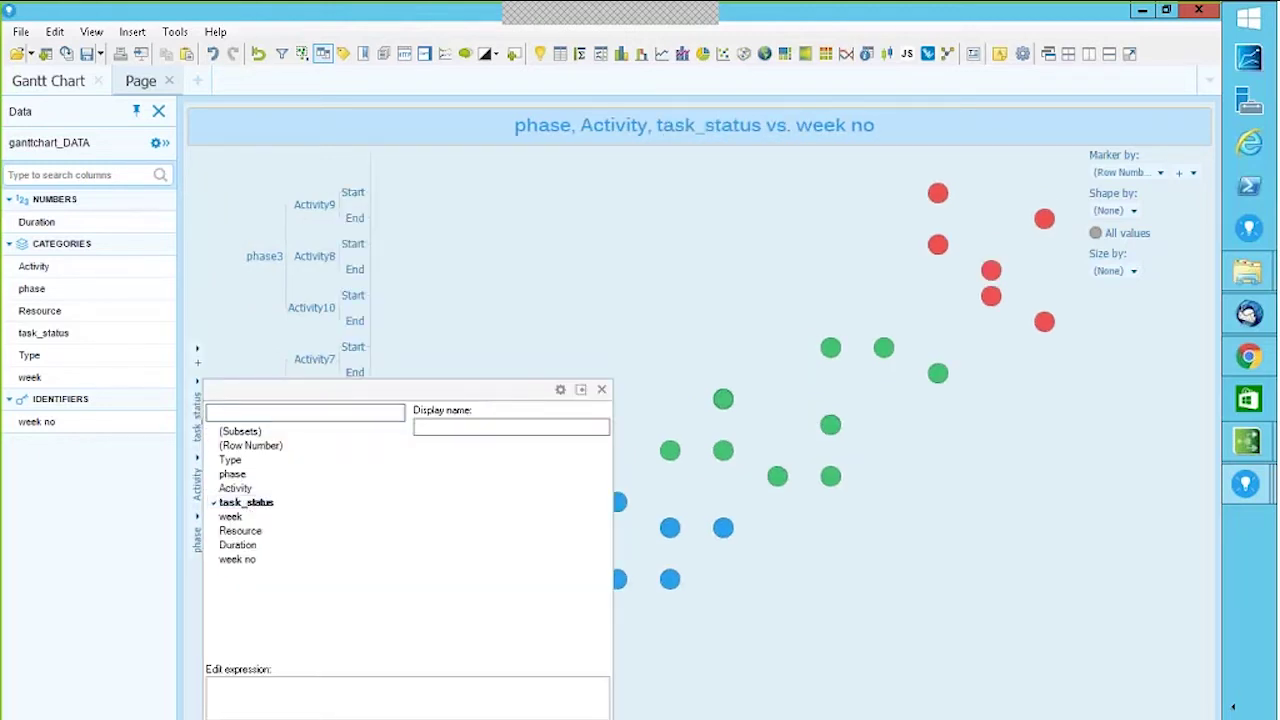
click(493, 302)
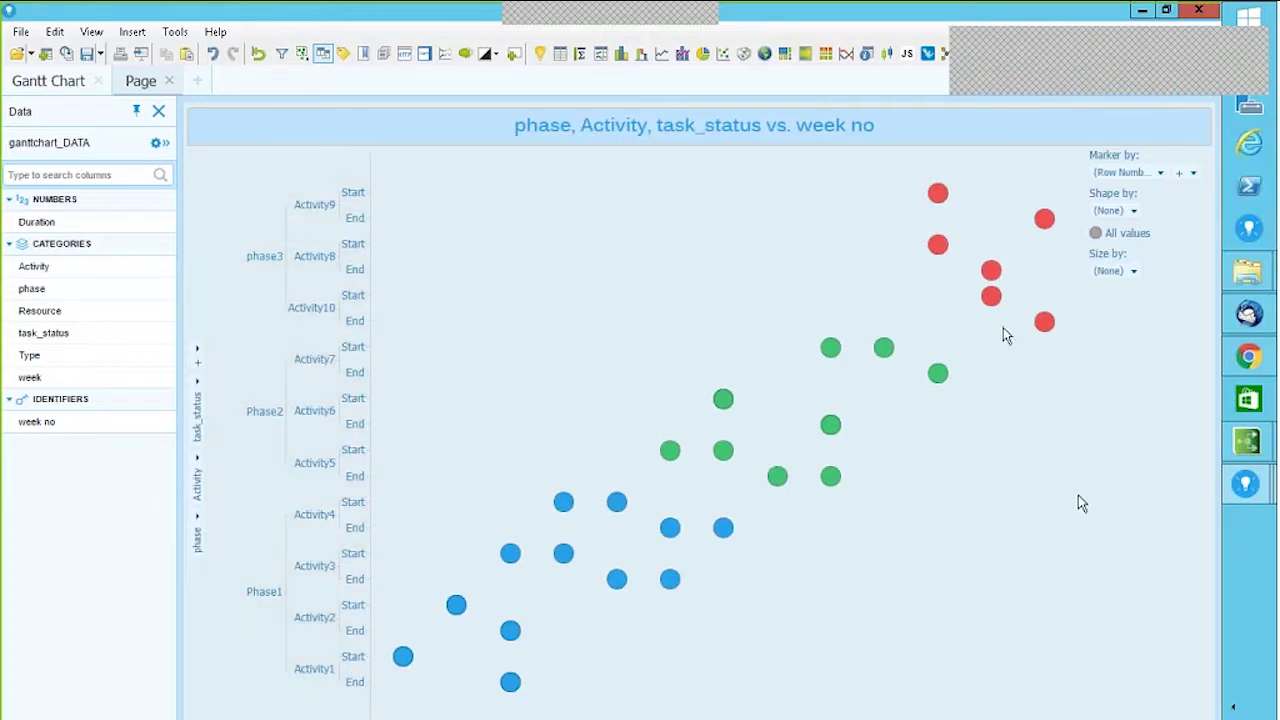
- After comparing with the Gantt Chart page, replace task_status with Type on the vertical axis
click(66, 84)
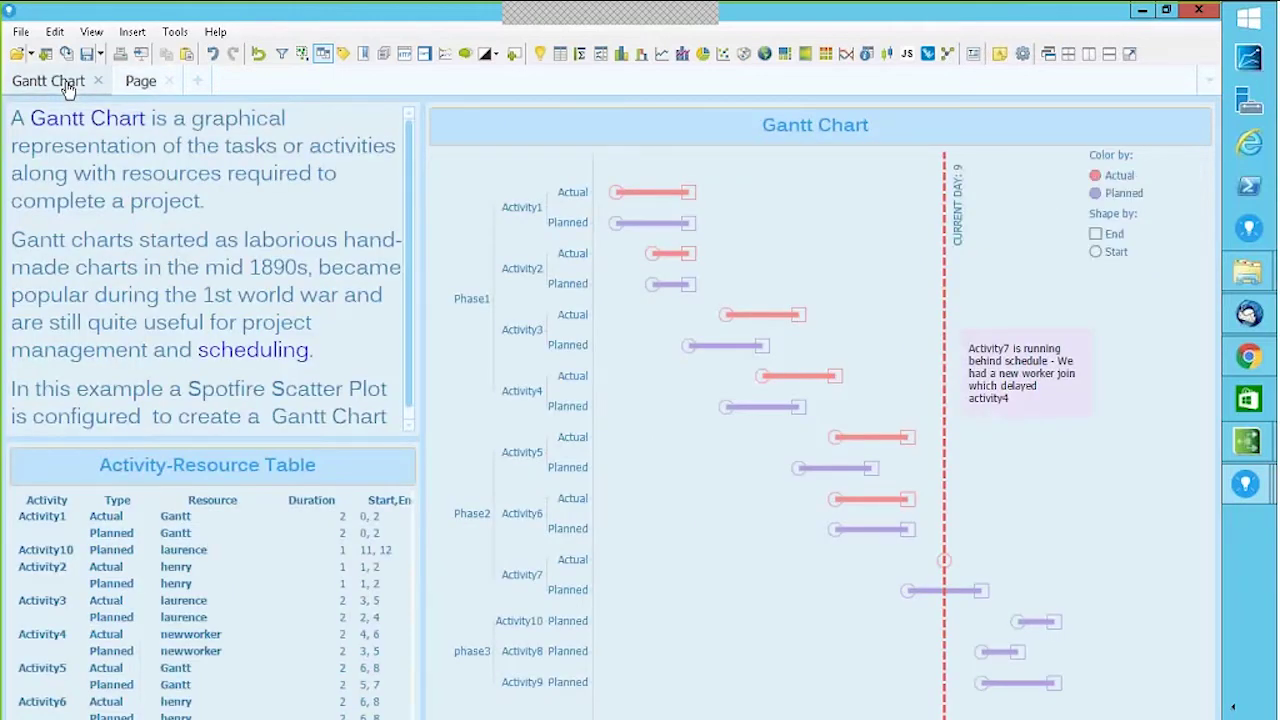
click(141, 82)
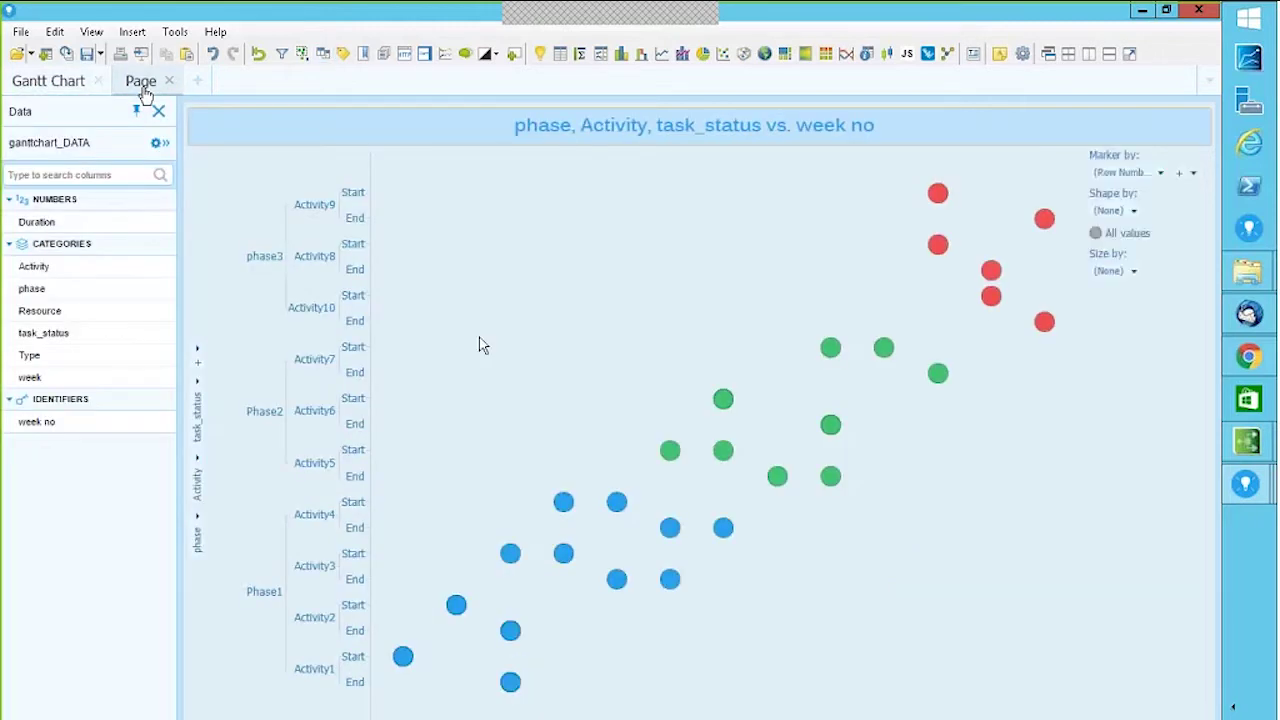
click(200, 386)
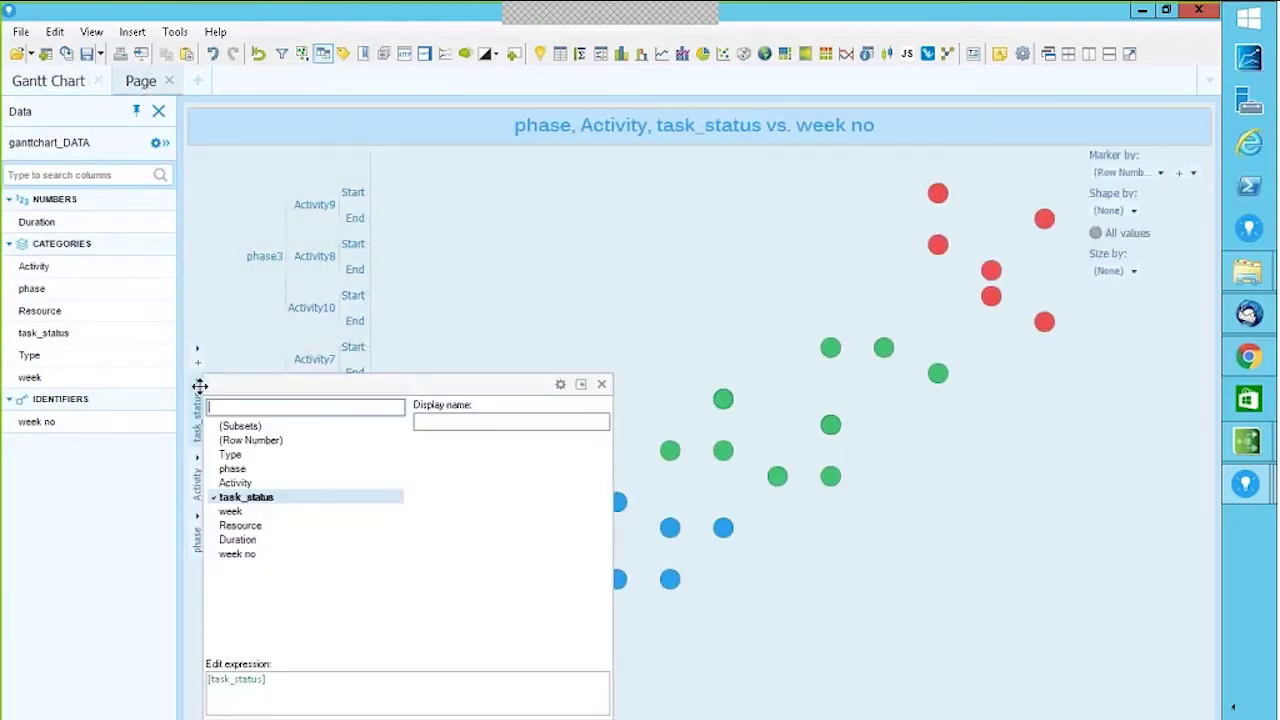
click(230, 454)
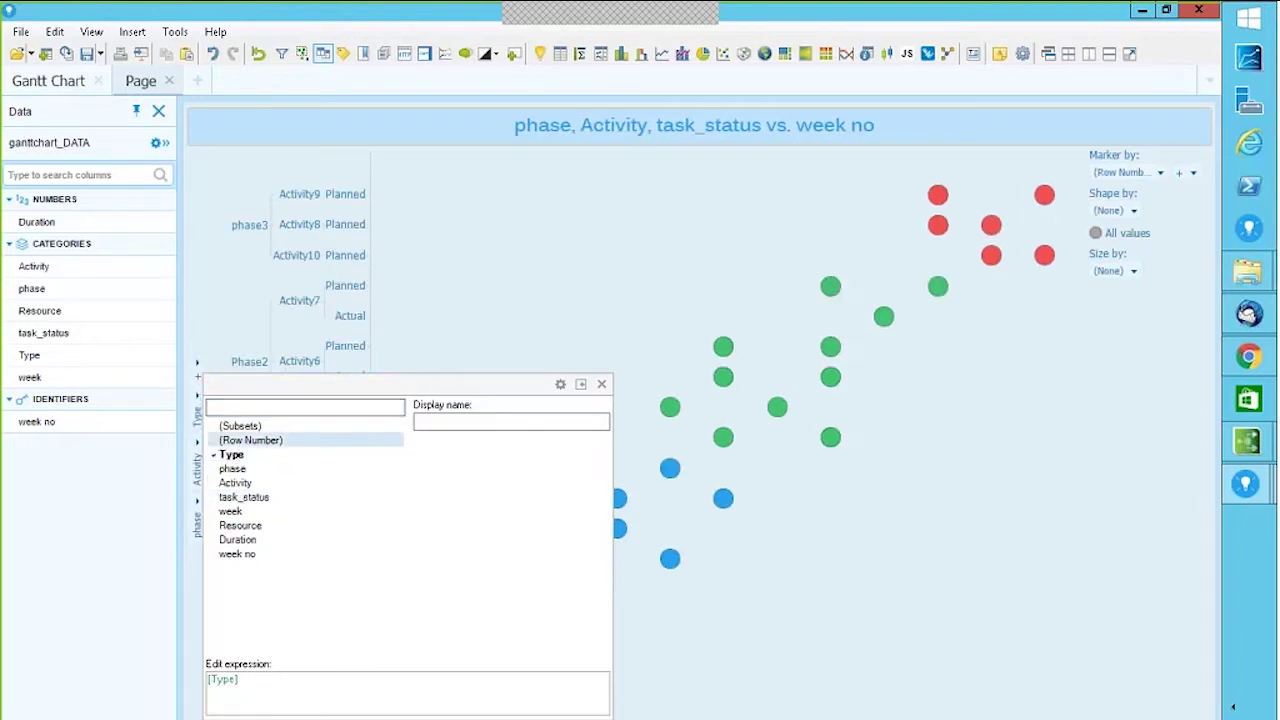
click(593, 234)
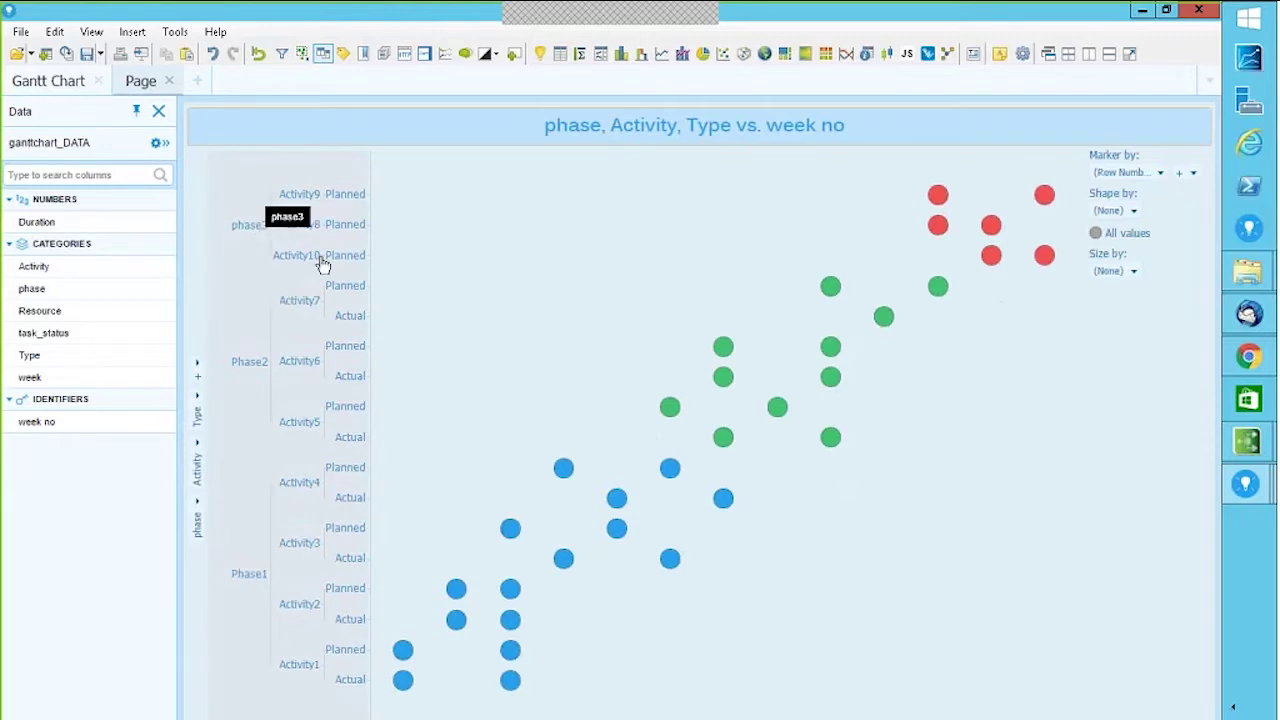
- Compare again with the finished Gantt Chart, then bring up the scatter plot's properties
click(57, 92)
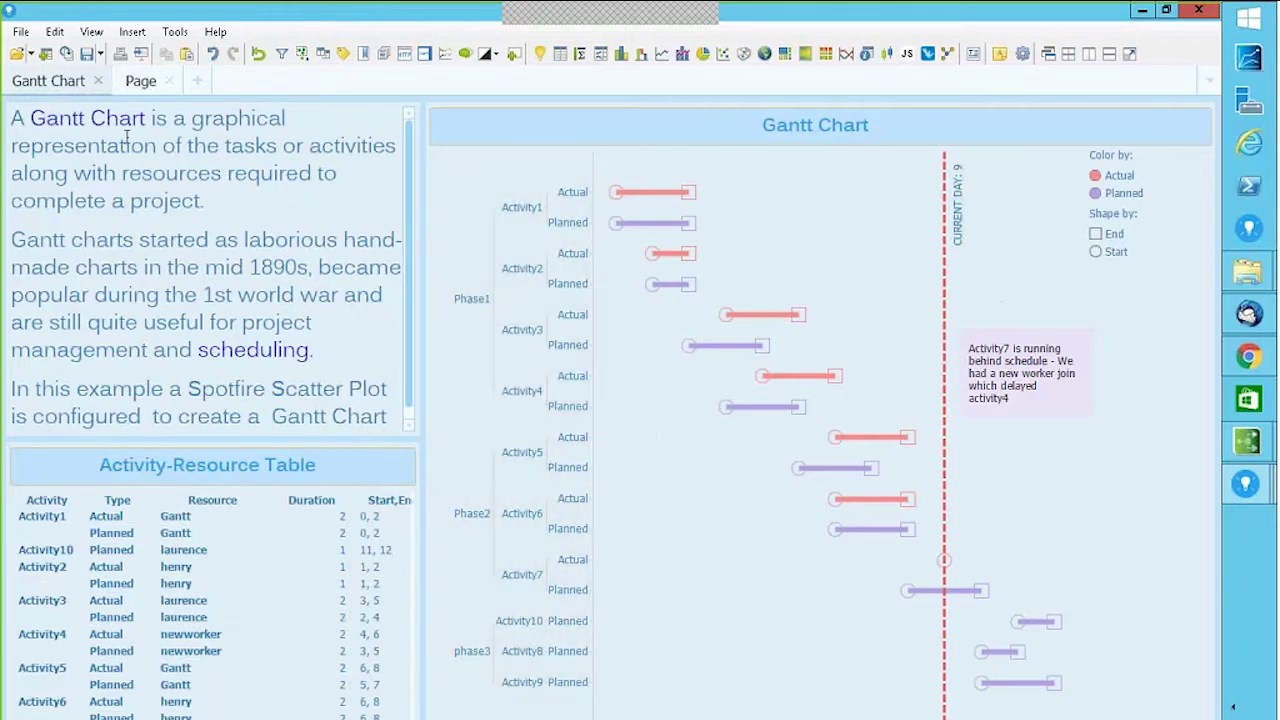
click(141, 82)
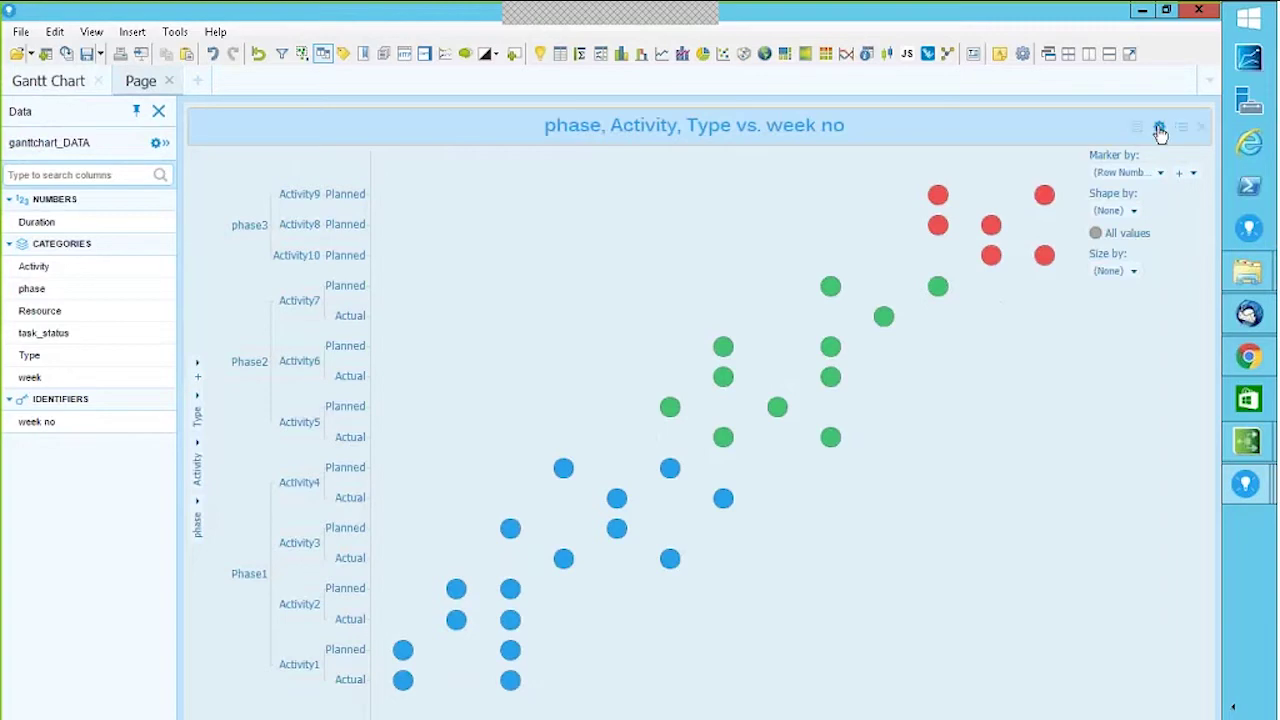
click(1159, 127)
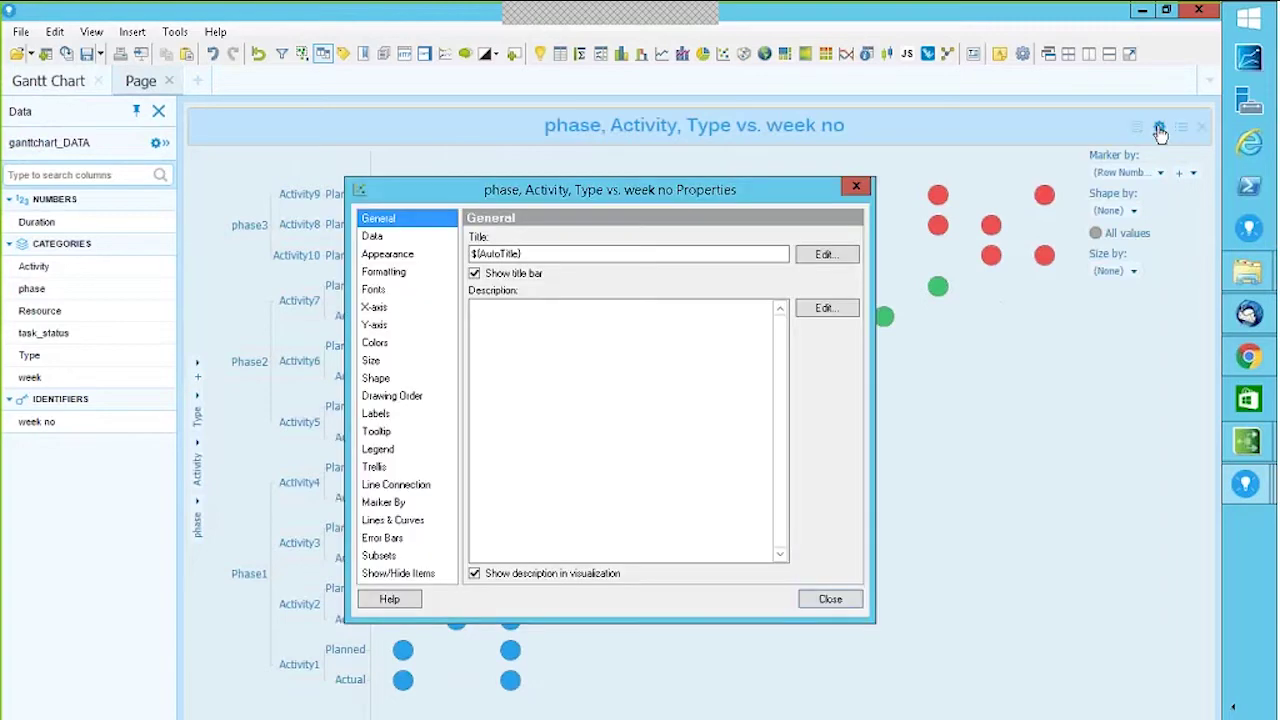
- Reverse the scatter plot's vertical axis order and close the properties to view the full chart
click(376, 326)
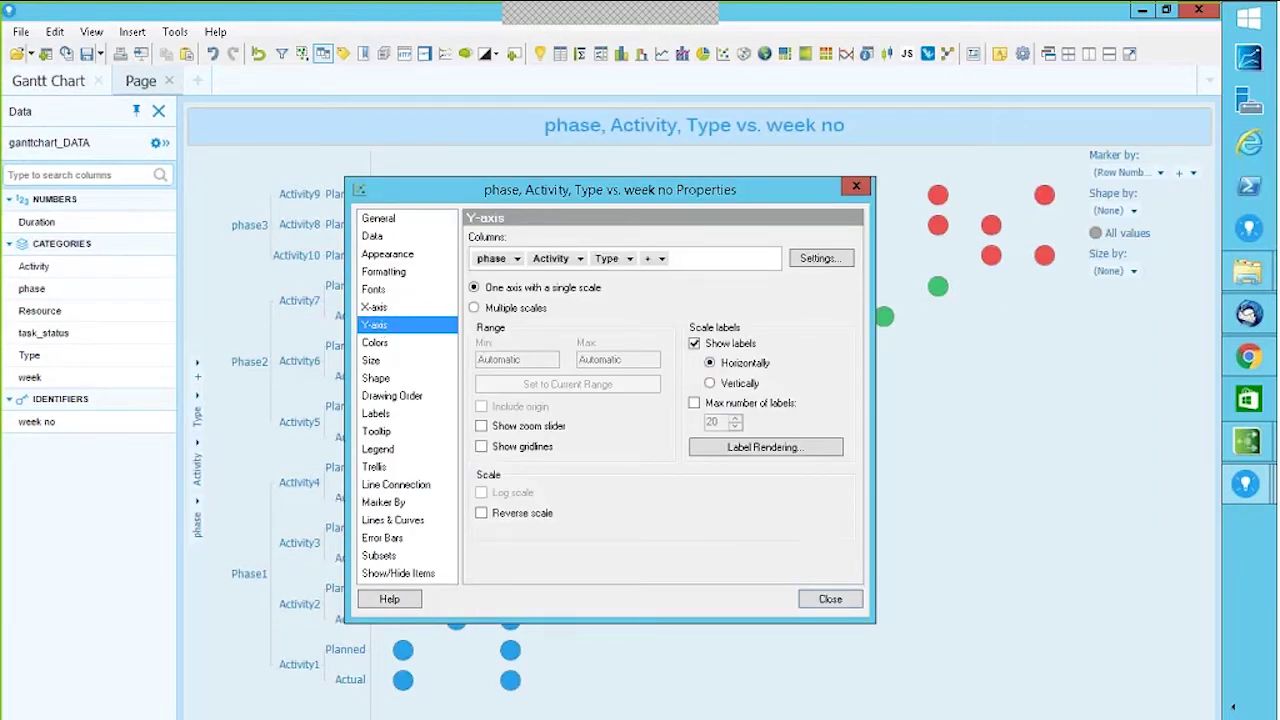
click(481, 513)
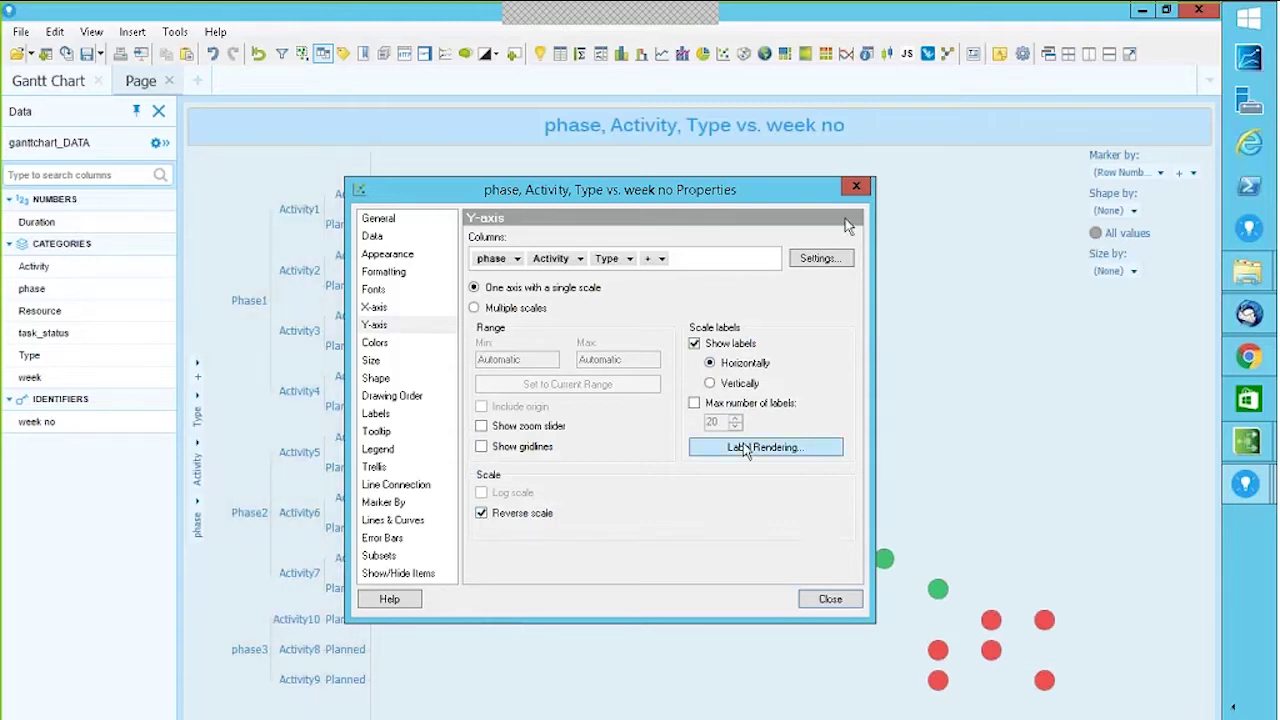
click(856, 189)
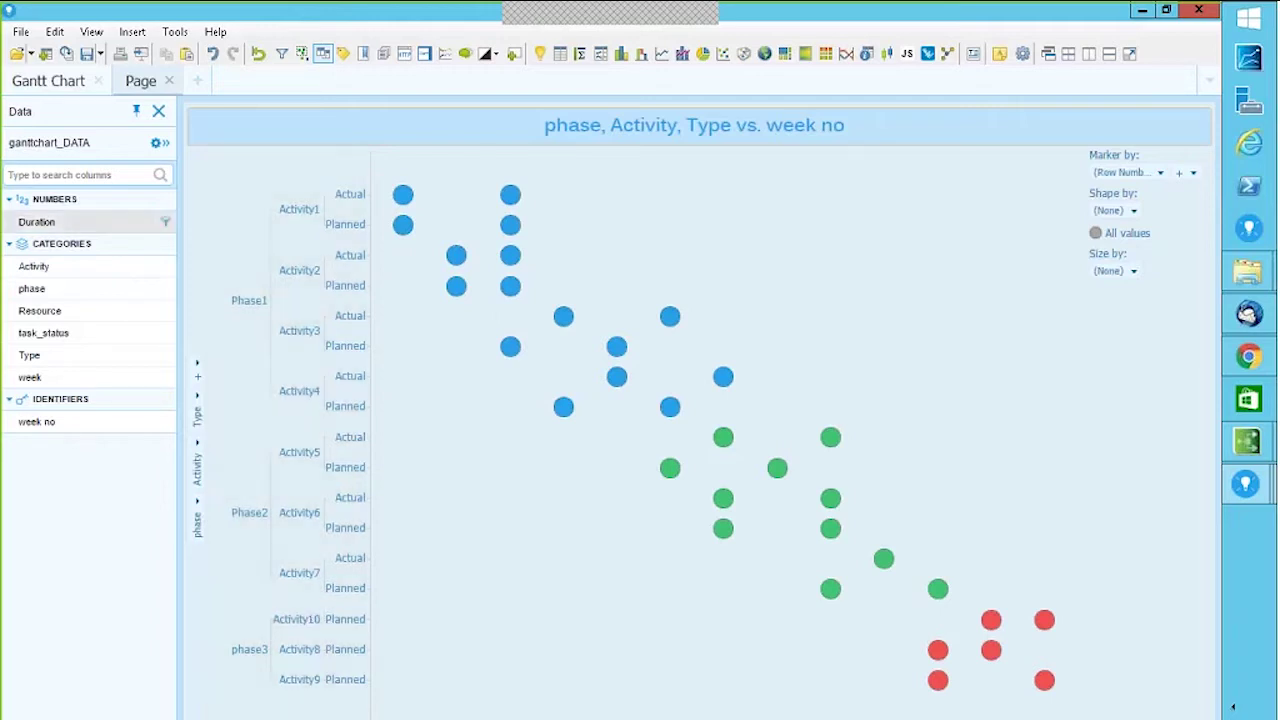
click(55, 31)
- Give the Activity column a custom sort order with Activity10 moved to the end
click(121, 392)
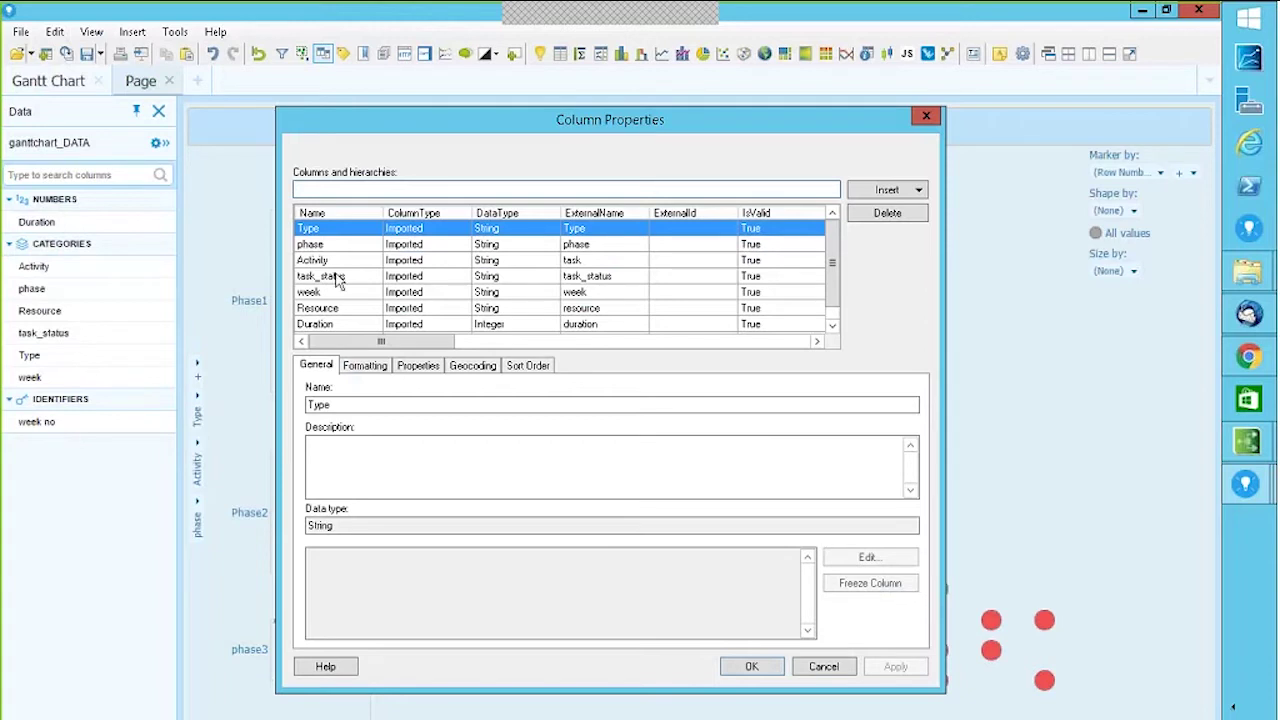
click(316, 260)
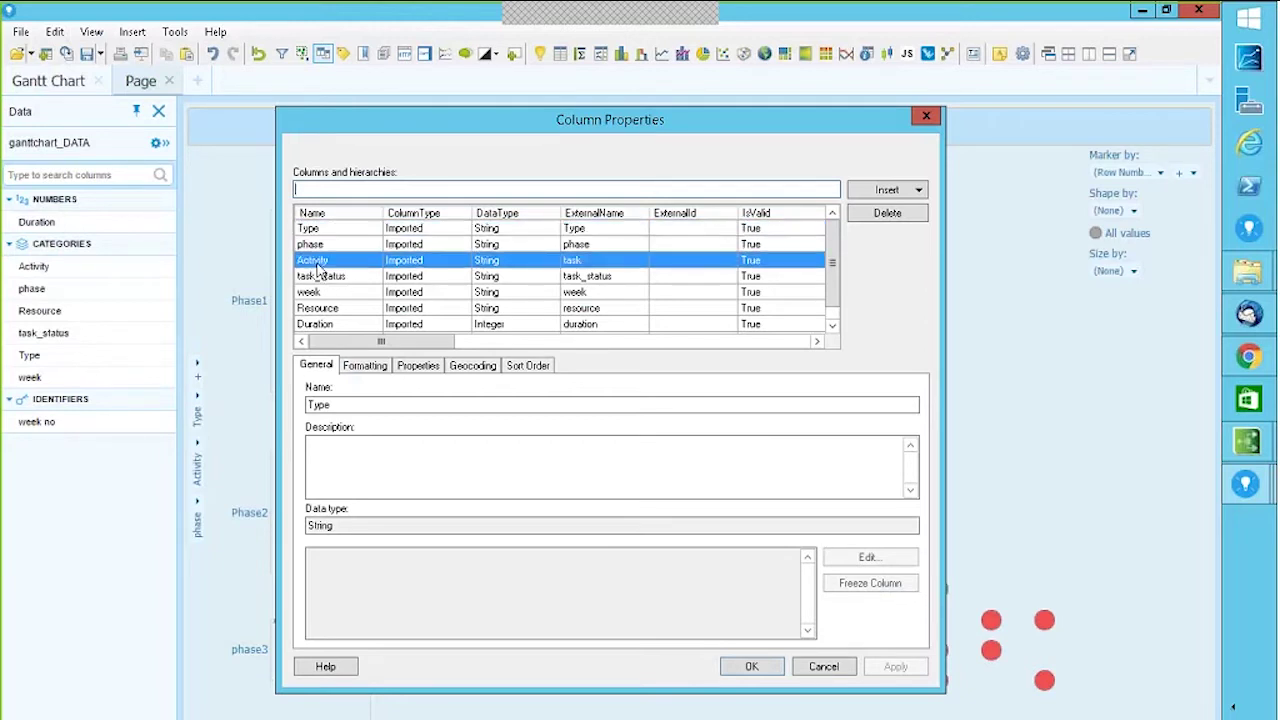
click(527, 366)
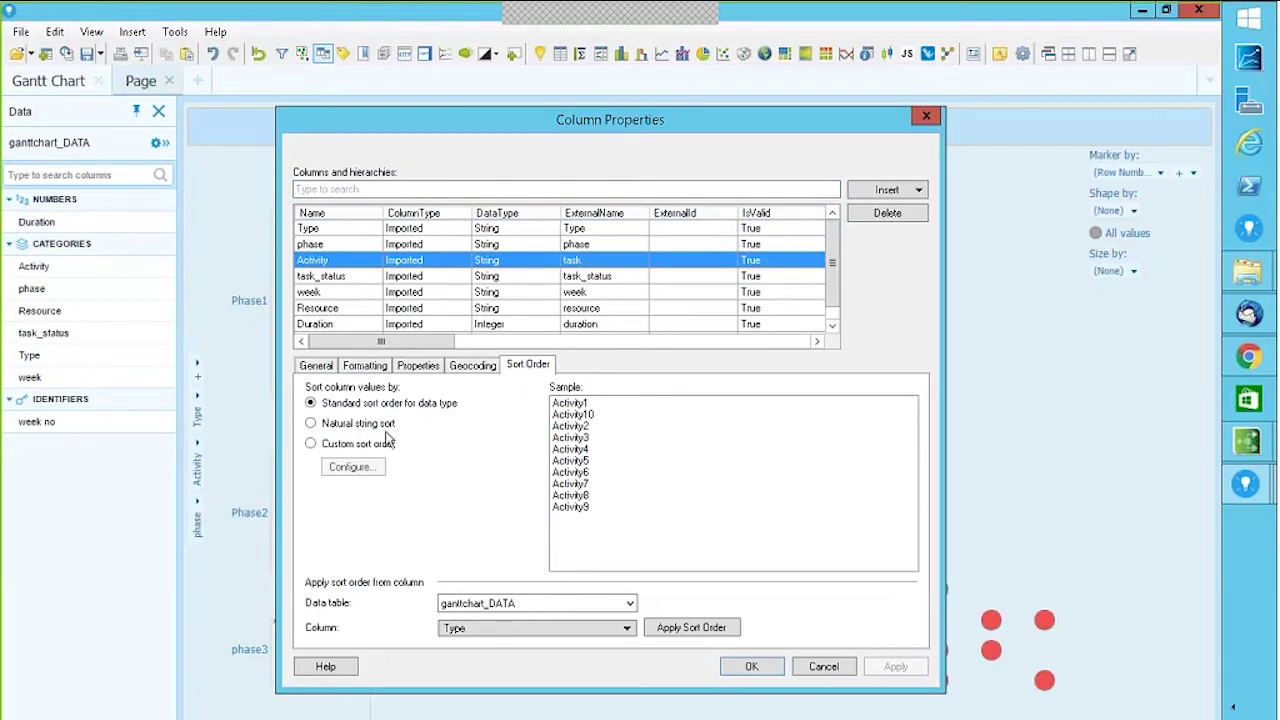
click(310, 443)
click(345, 467)
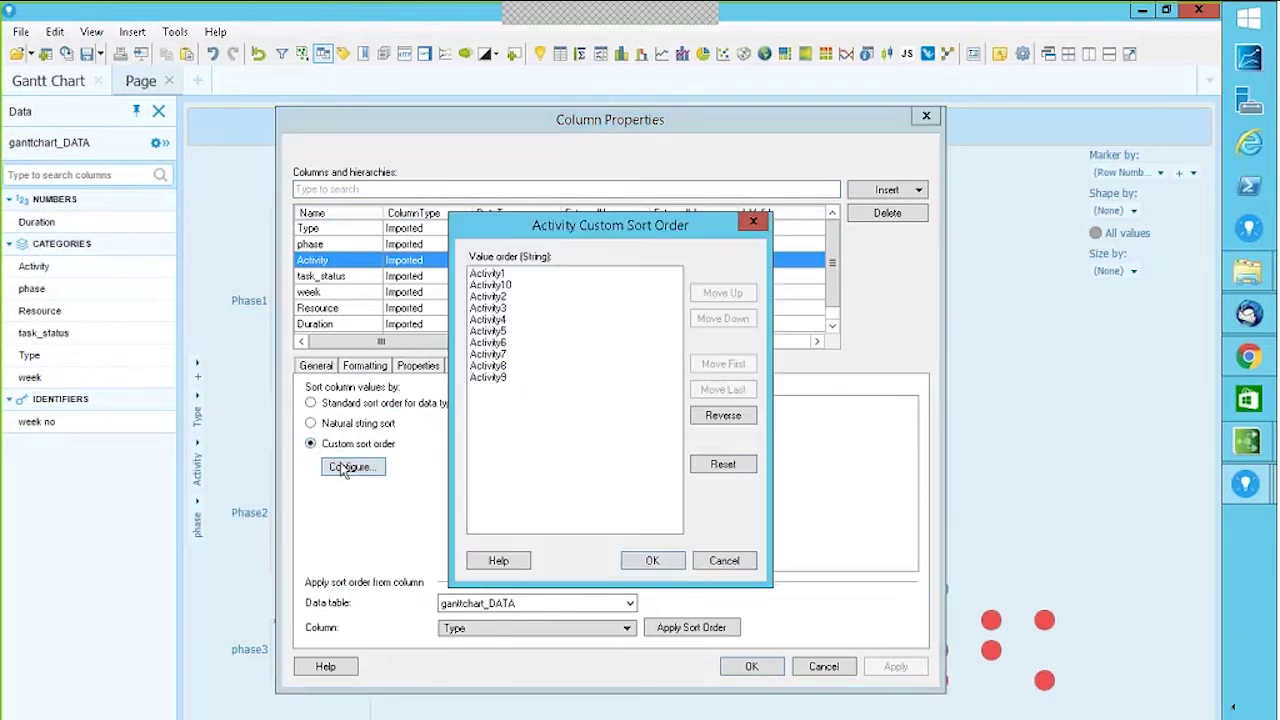
click(508, 286)
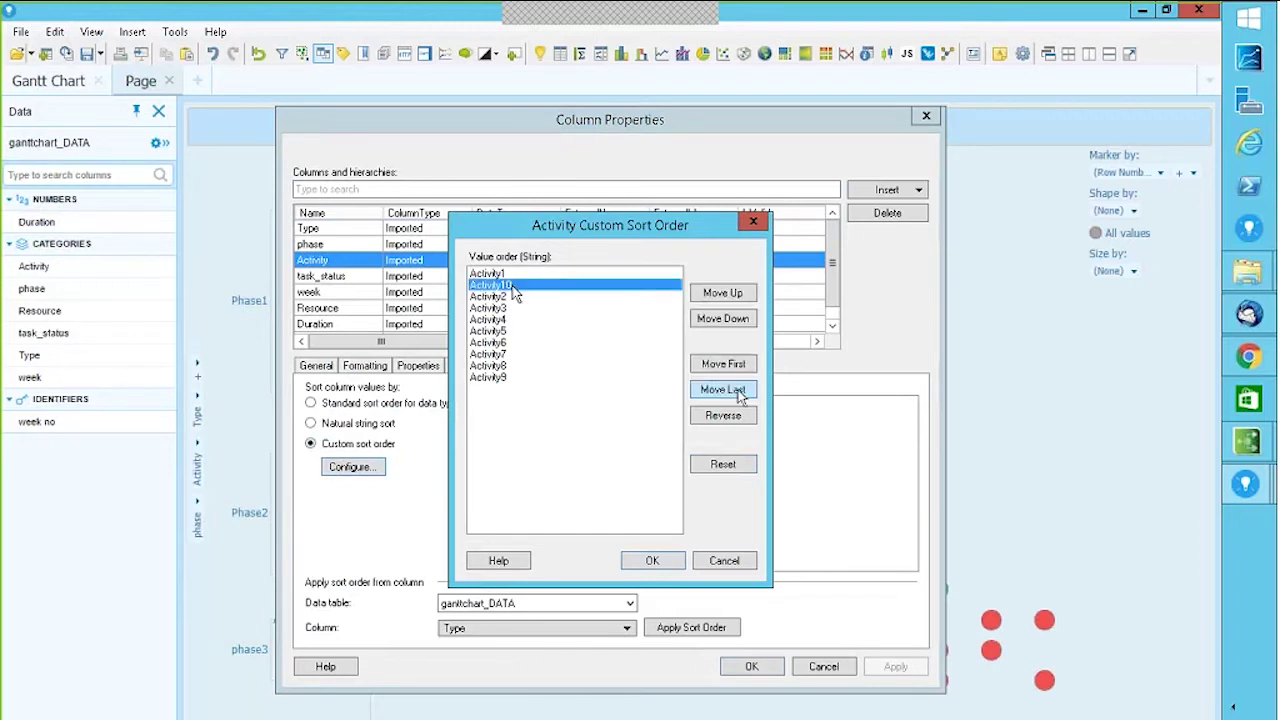
click(739, 392)
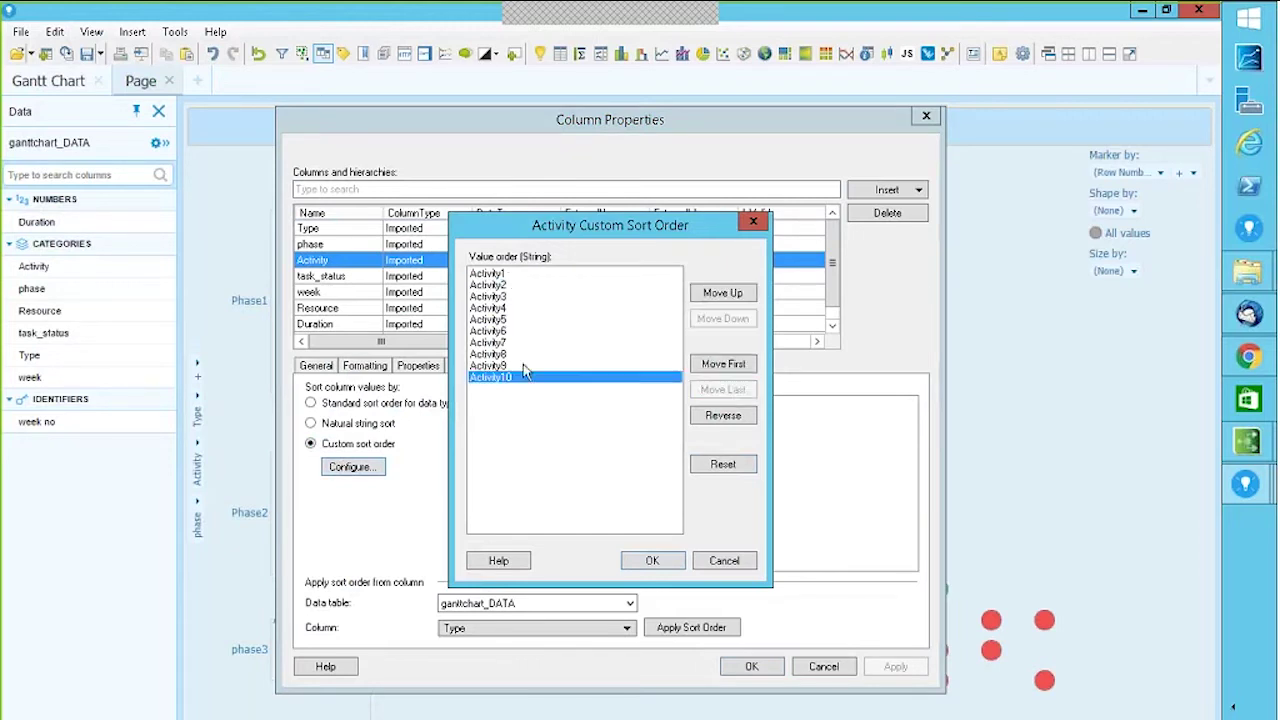
click(652, 560)
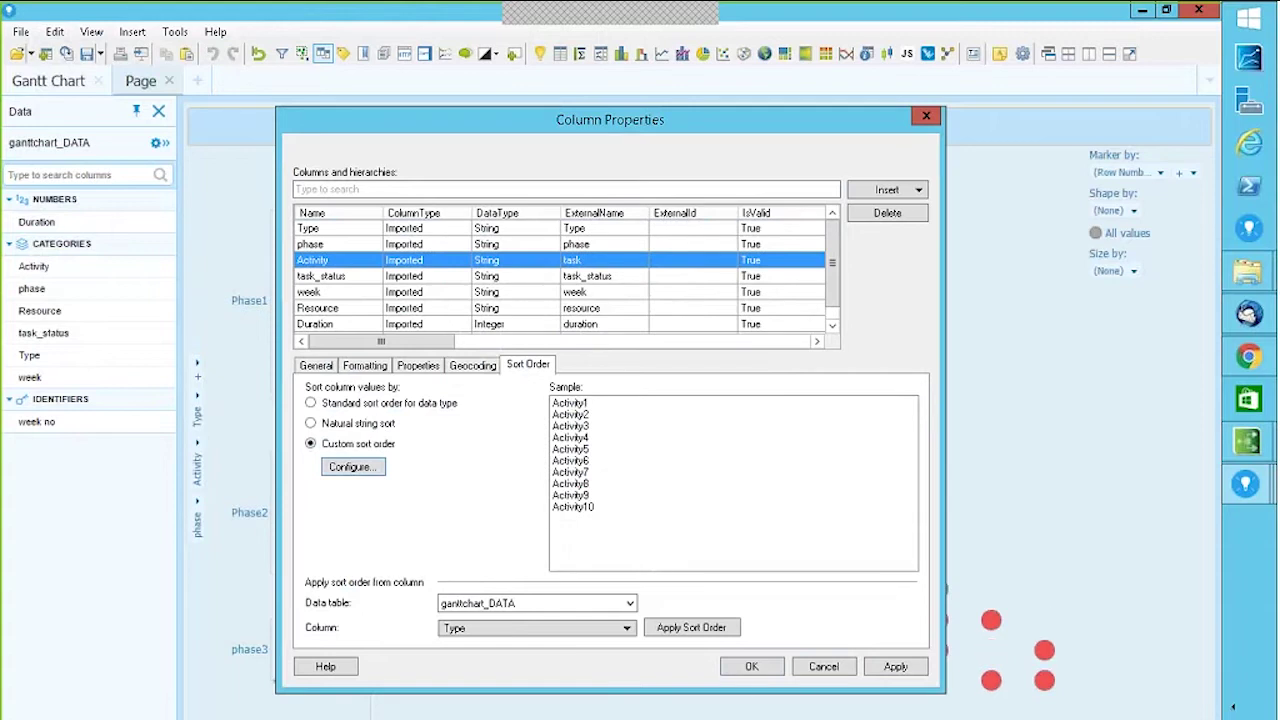
click(735, 670)
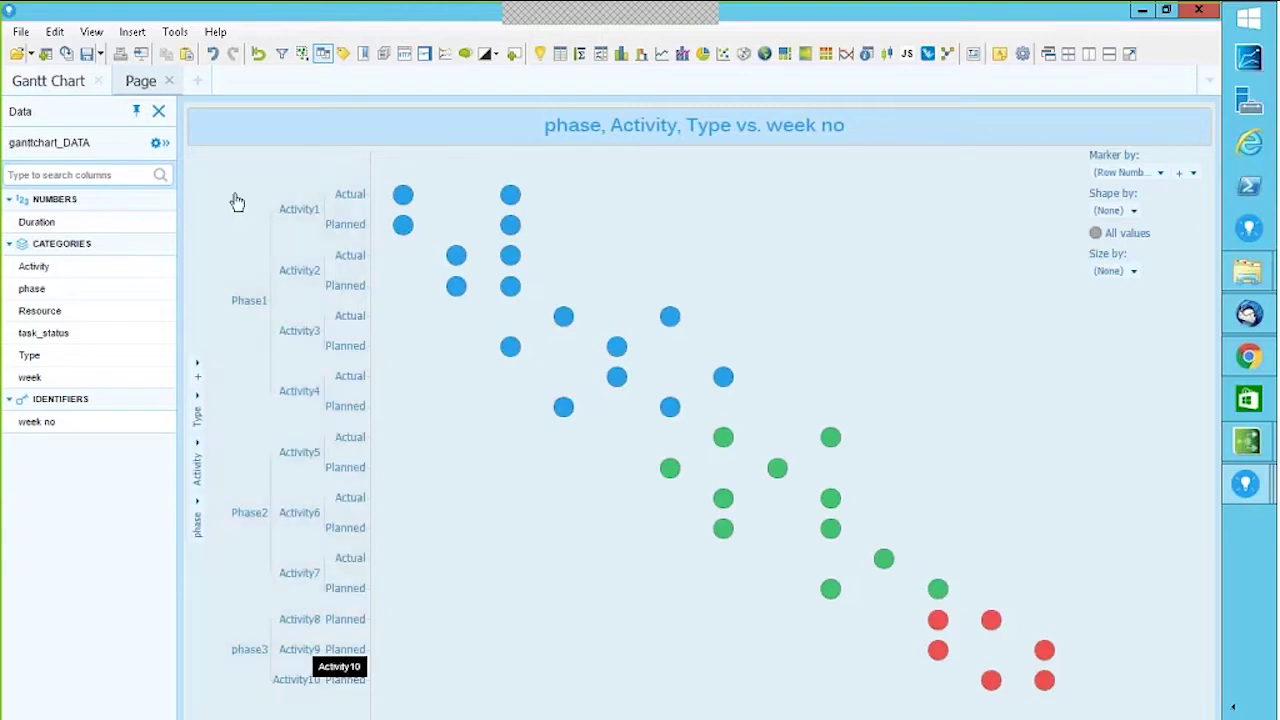
- Switch to the Gantt Chart page showing Actual and Planned bars against the current-day-9 line
click(57, 86)
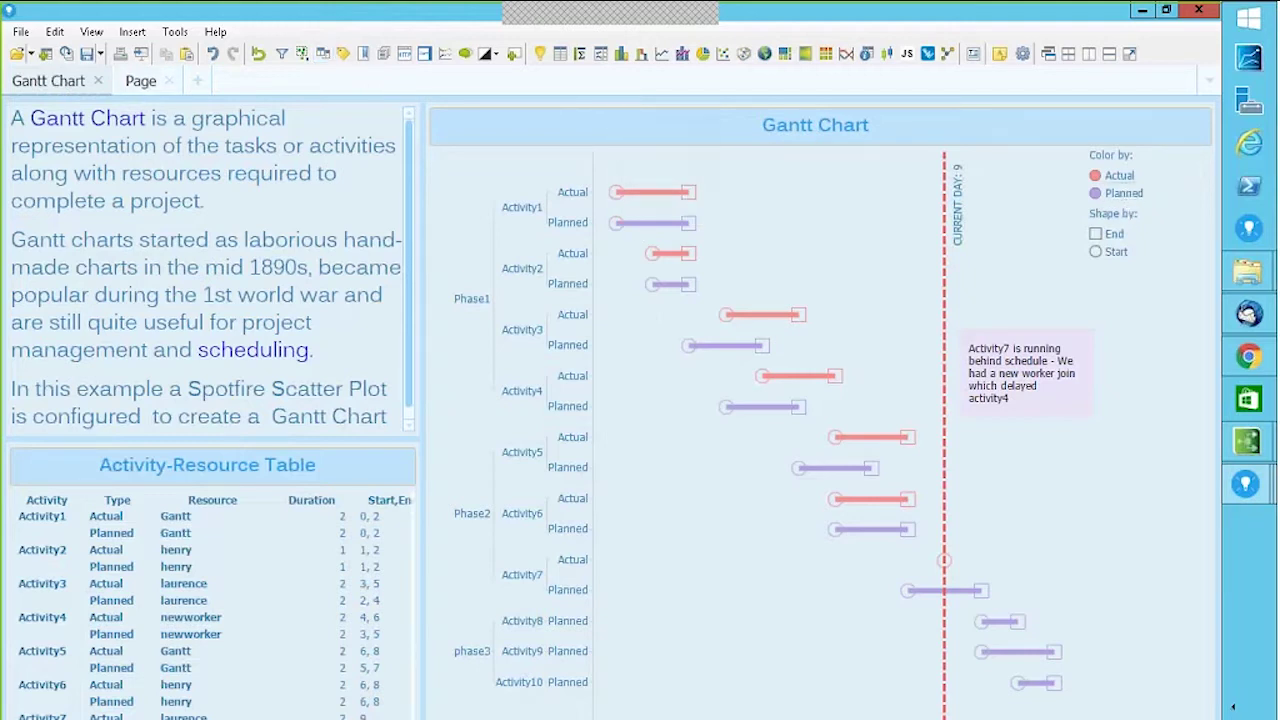
- Colour the Page scatter plot's markers by Type, distinguishing Actual from Planned
click(140, 83)
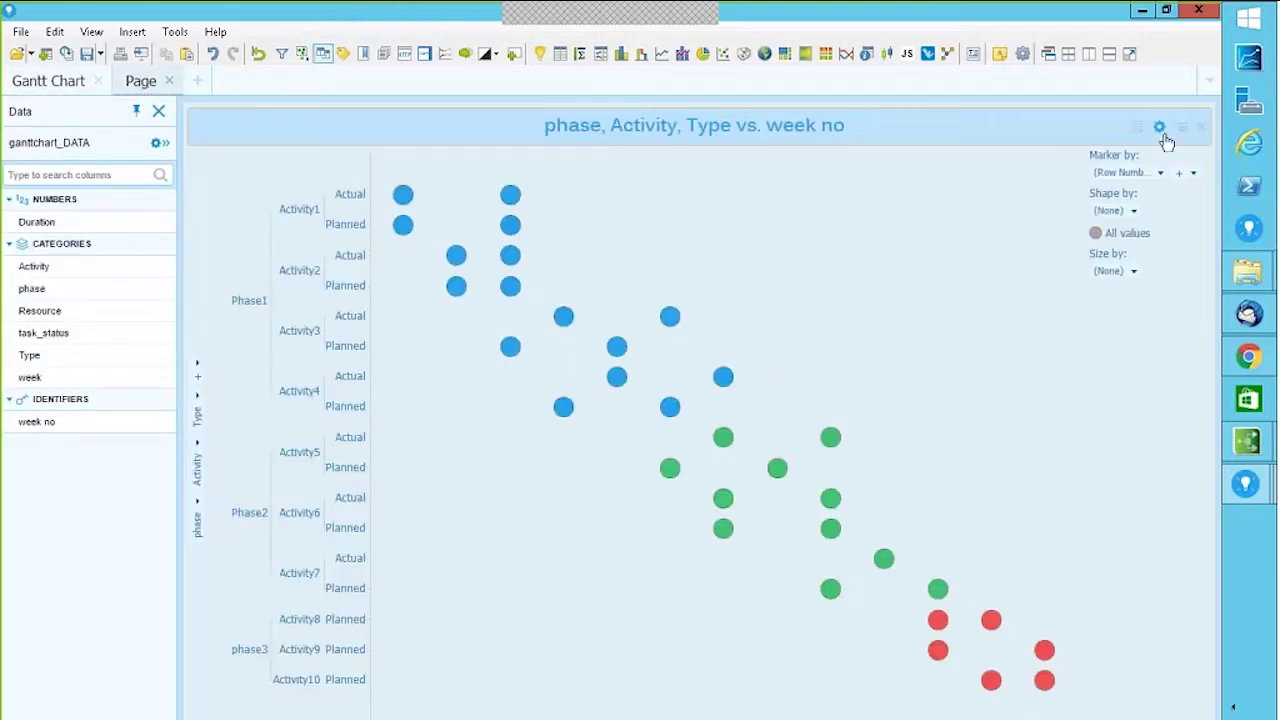
click(1160, 128)
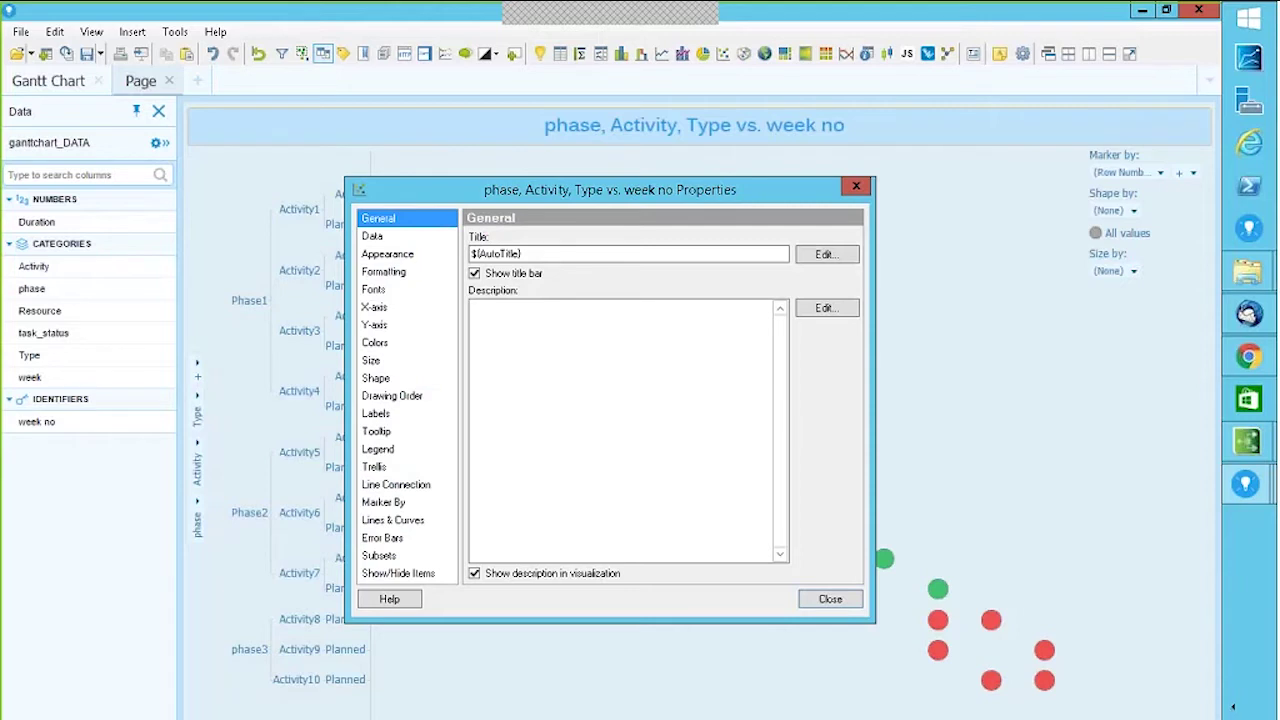
click(374, 342)
click(518, 257)
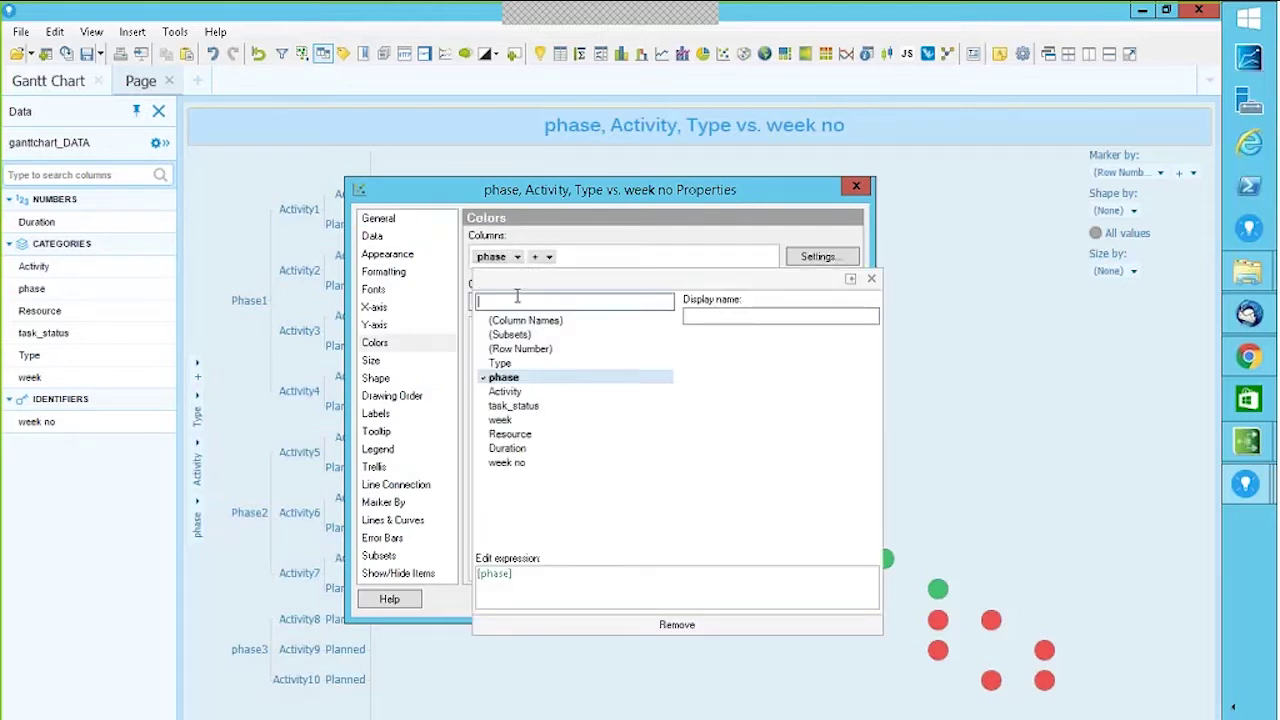
click(530, 407)
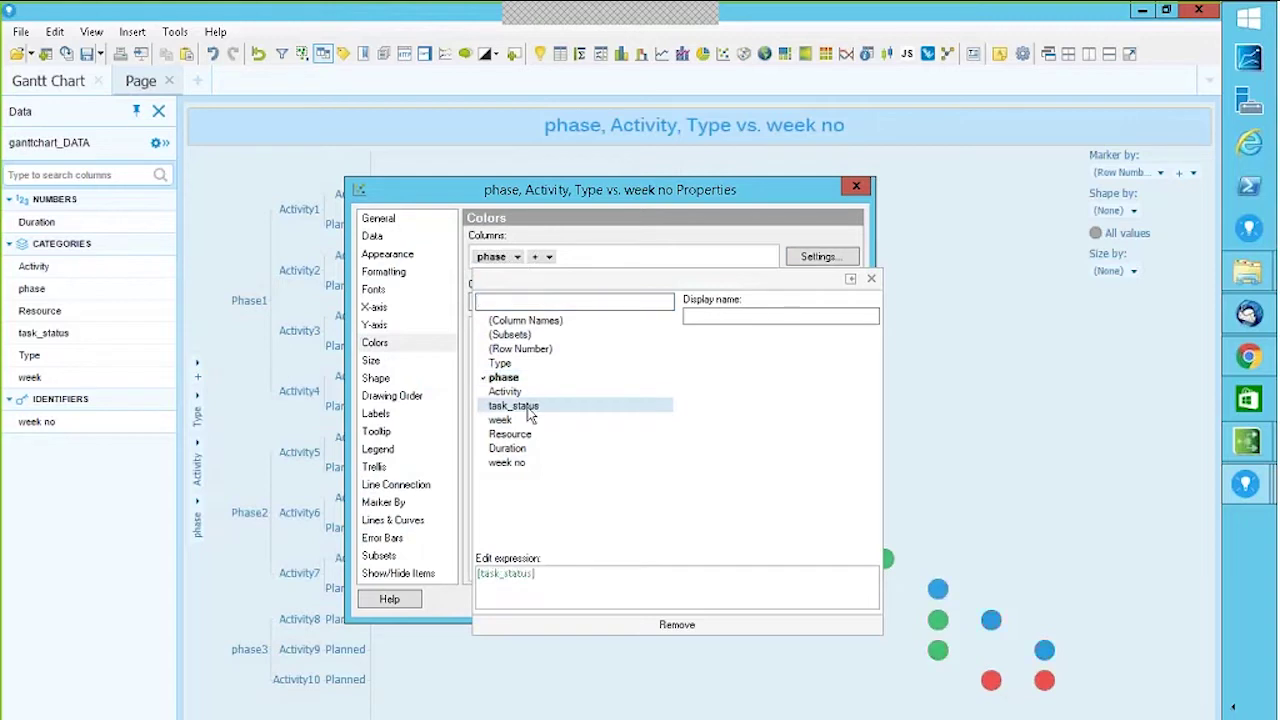
click(543, 257)
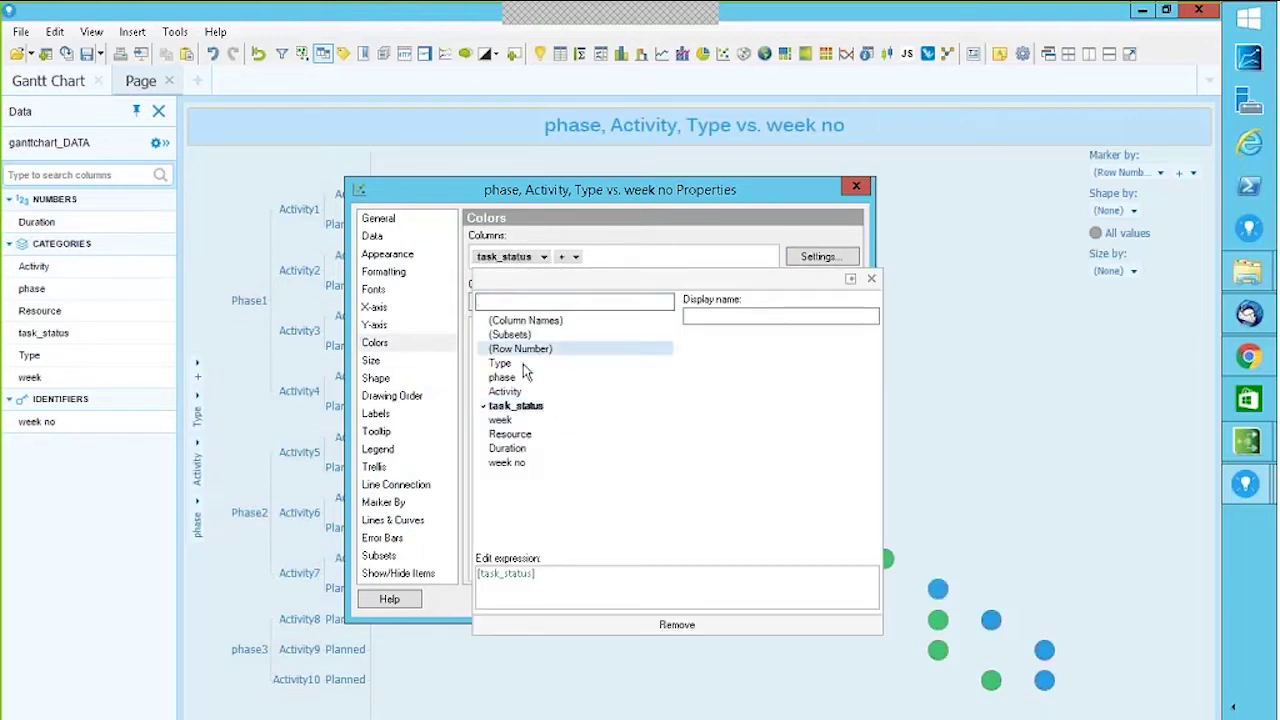
click(502, 364)
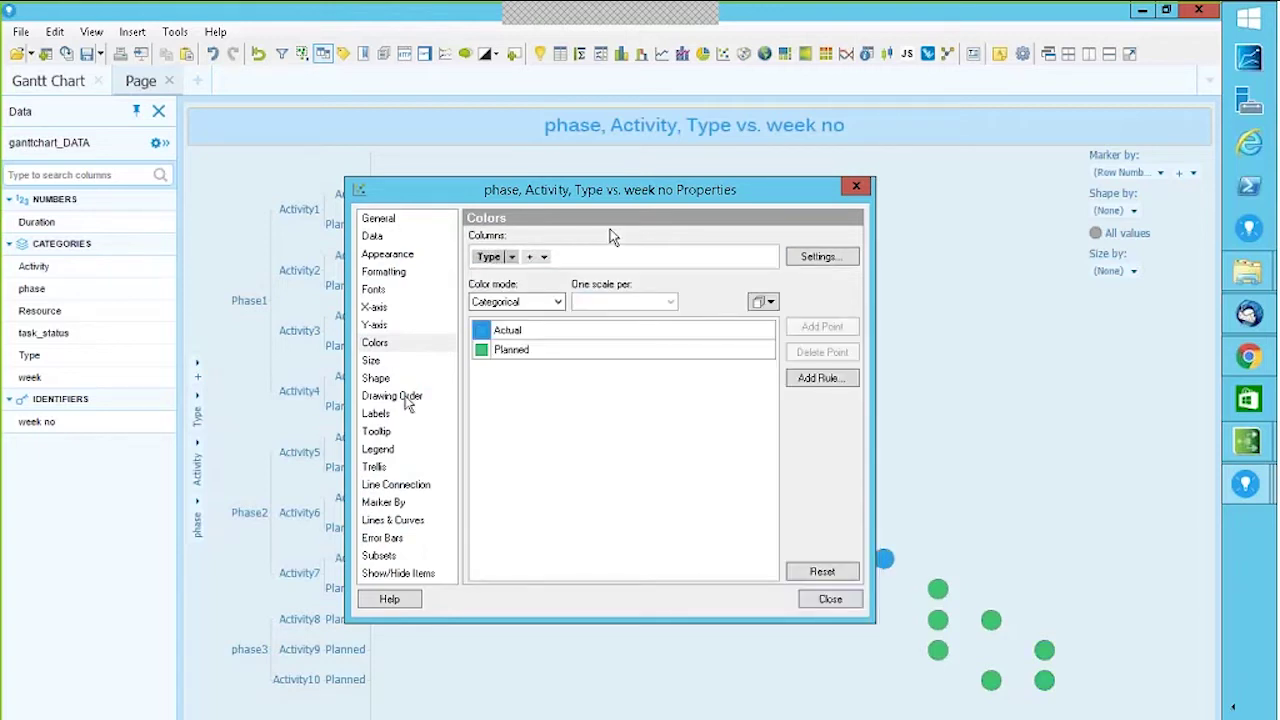
click(385, 380)
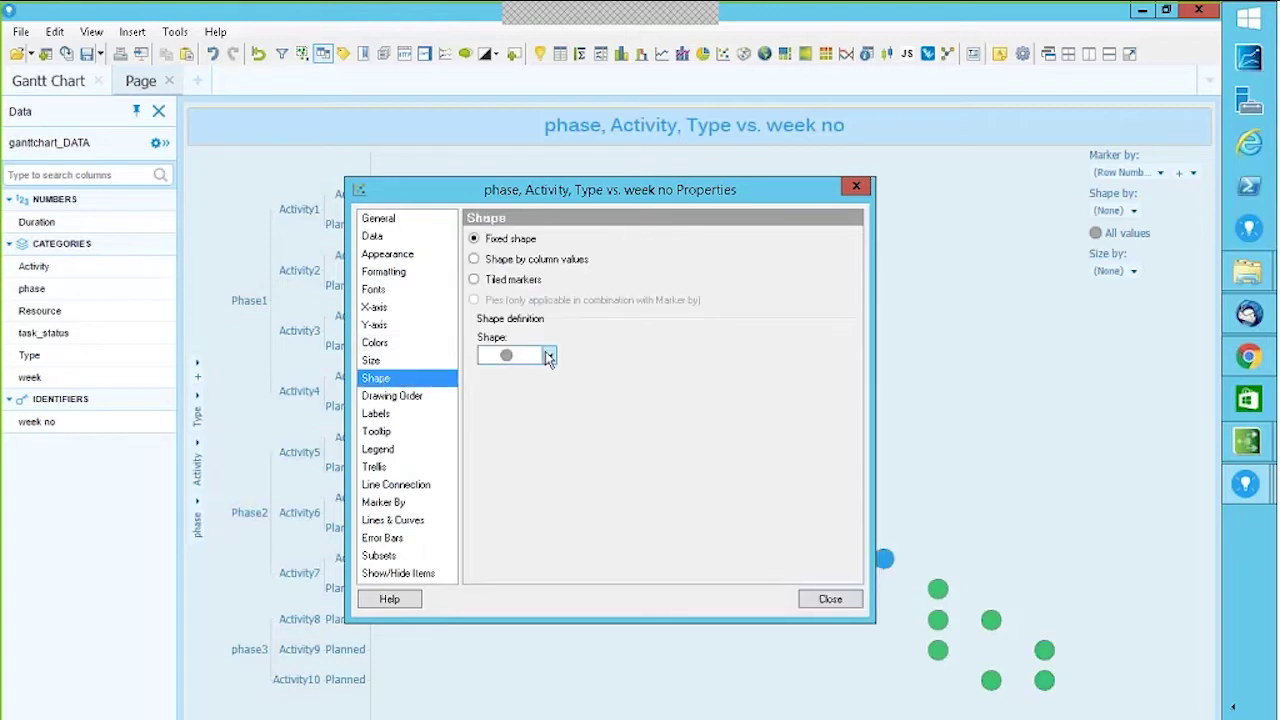
click(548, 357)
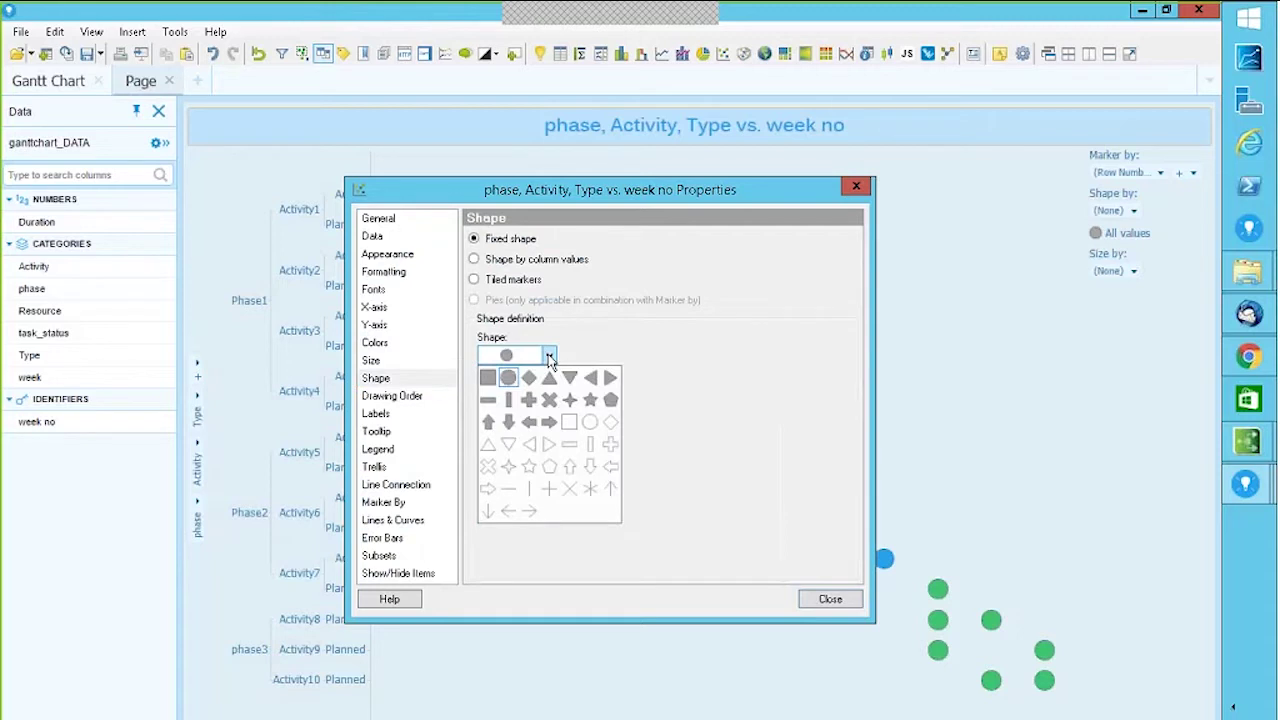
click(856, 186)
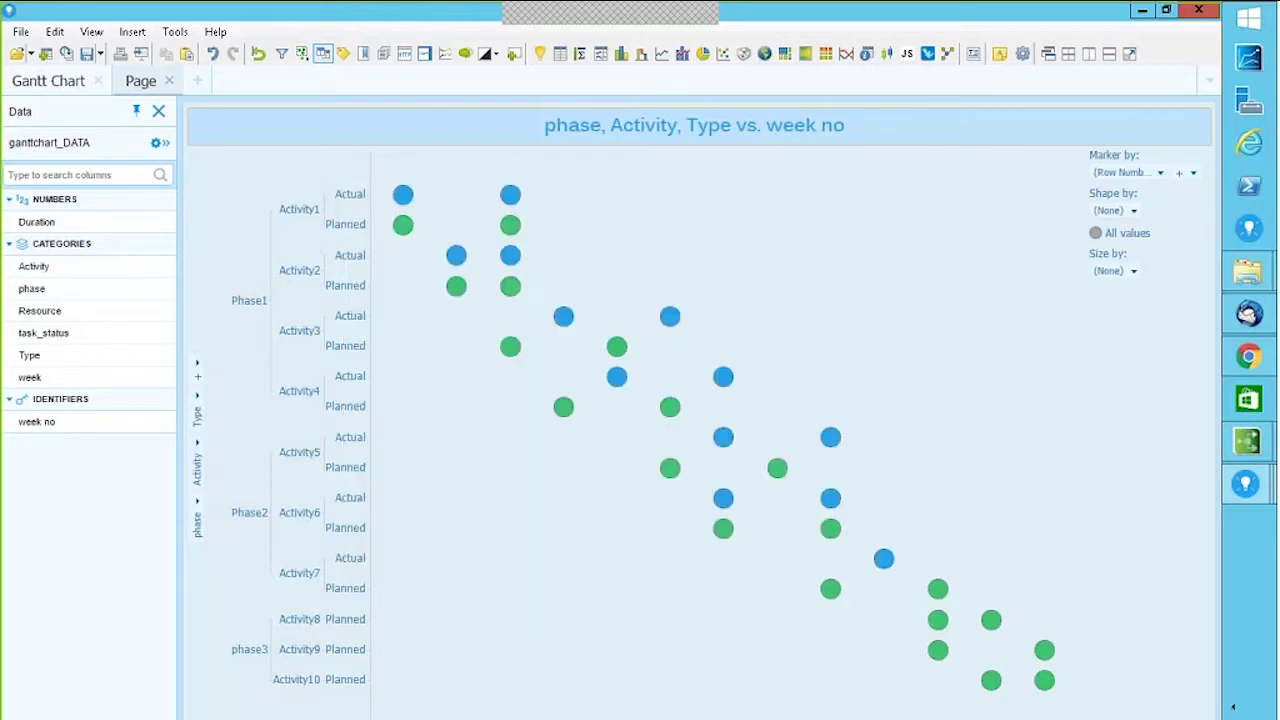
- After checking the reference page, shape the scatter plot markers by task_status
click(45, 82)
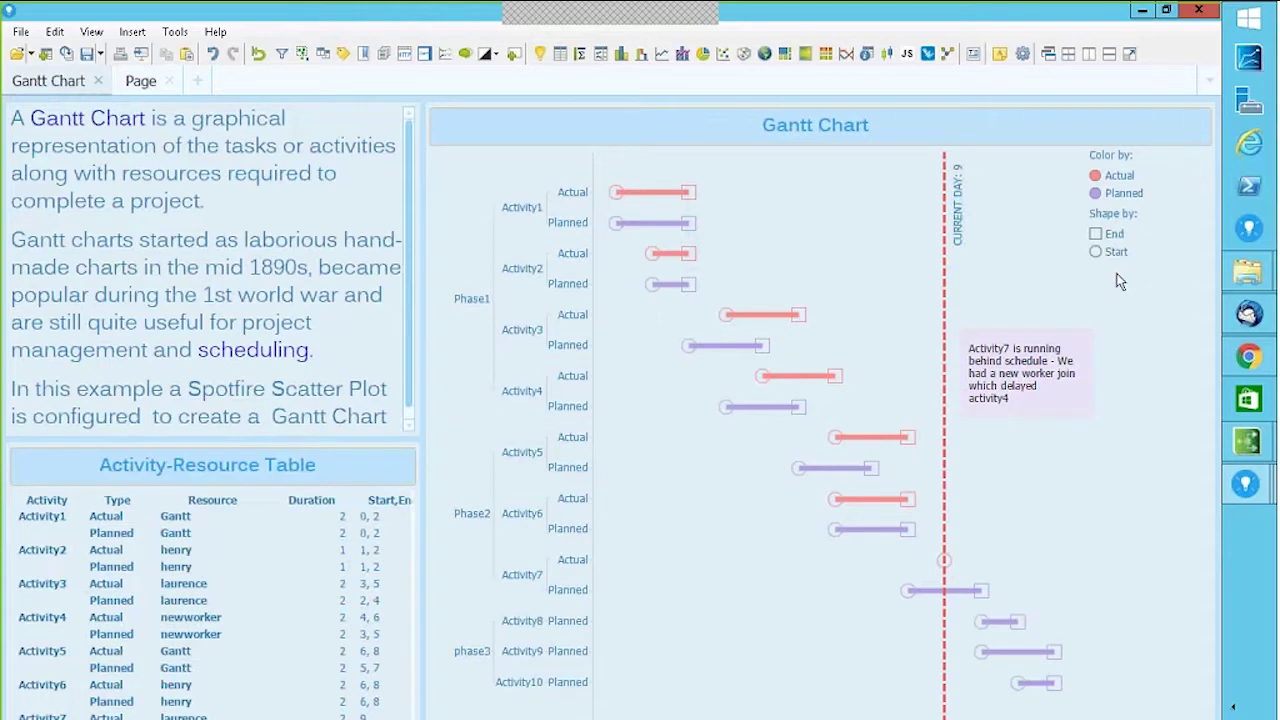
click(142, 88)
click(1134, 212)
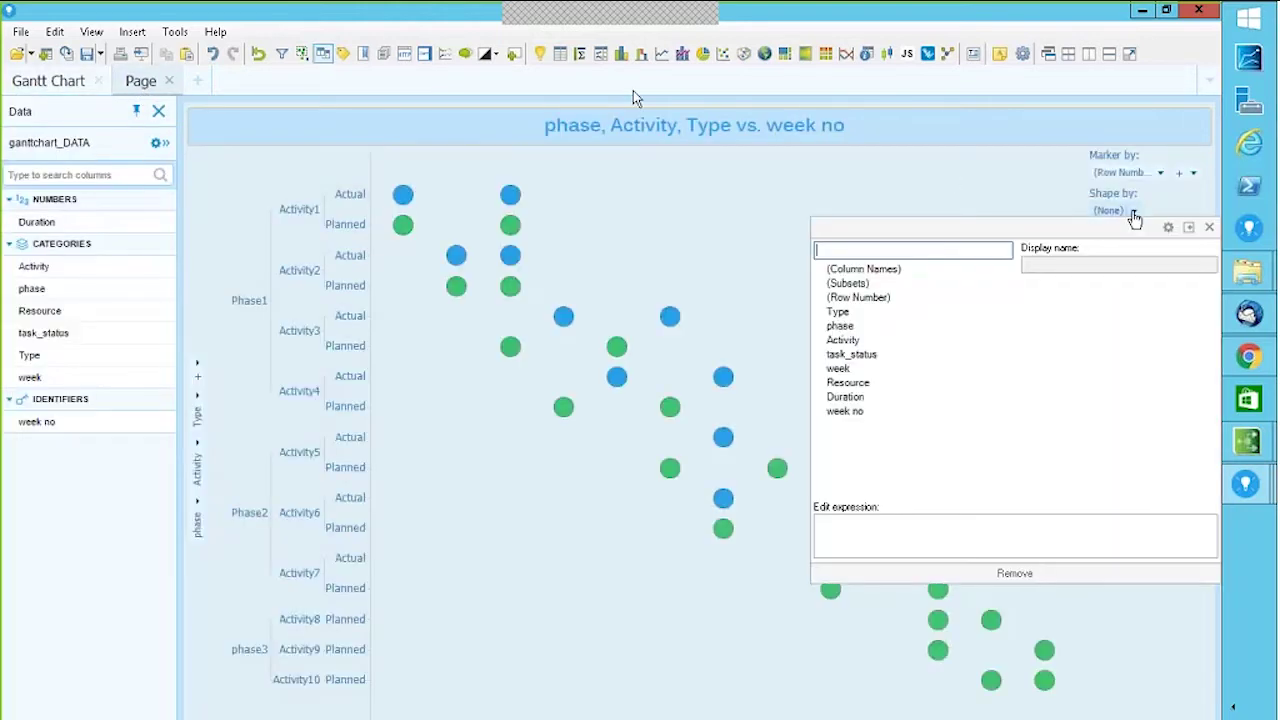
click(849, 355)
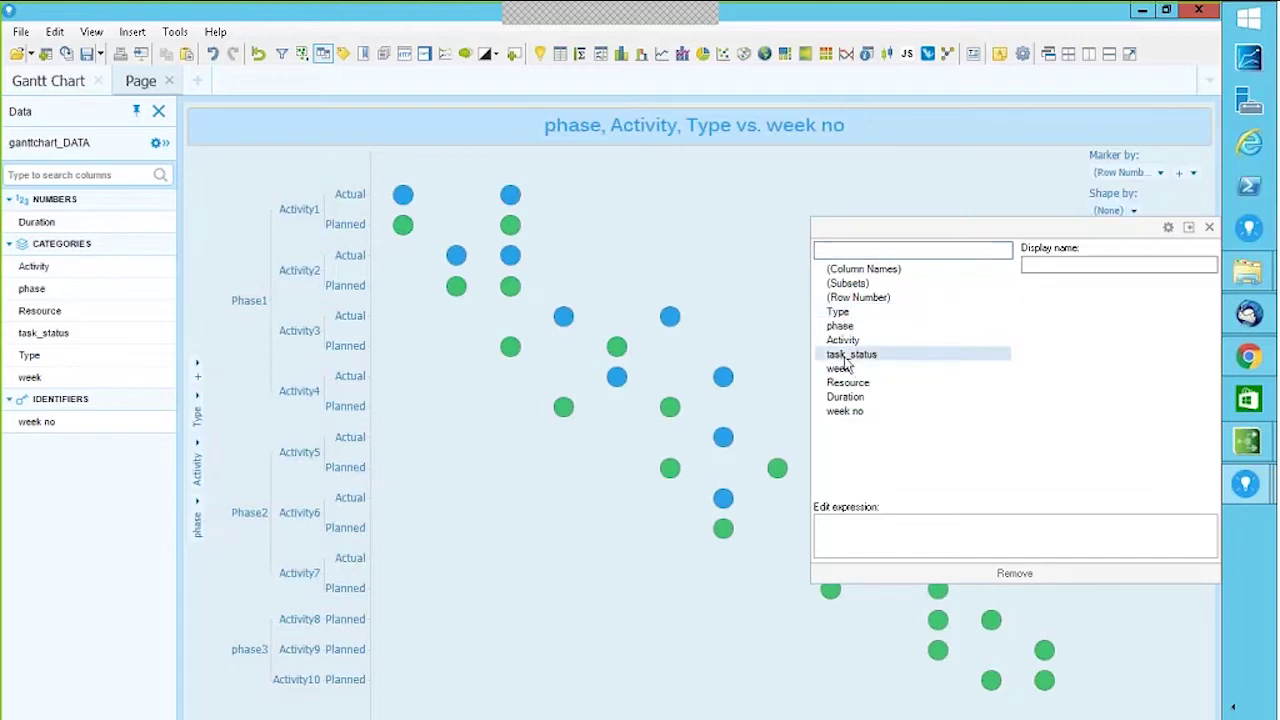
click(845, 358)
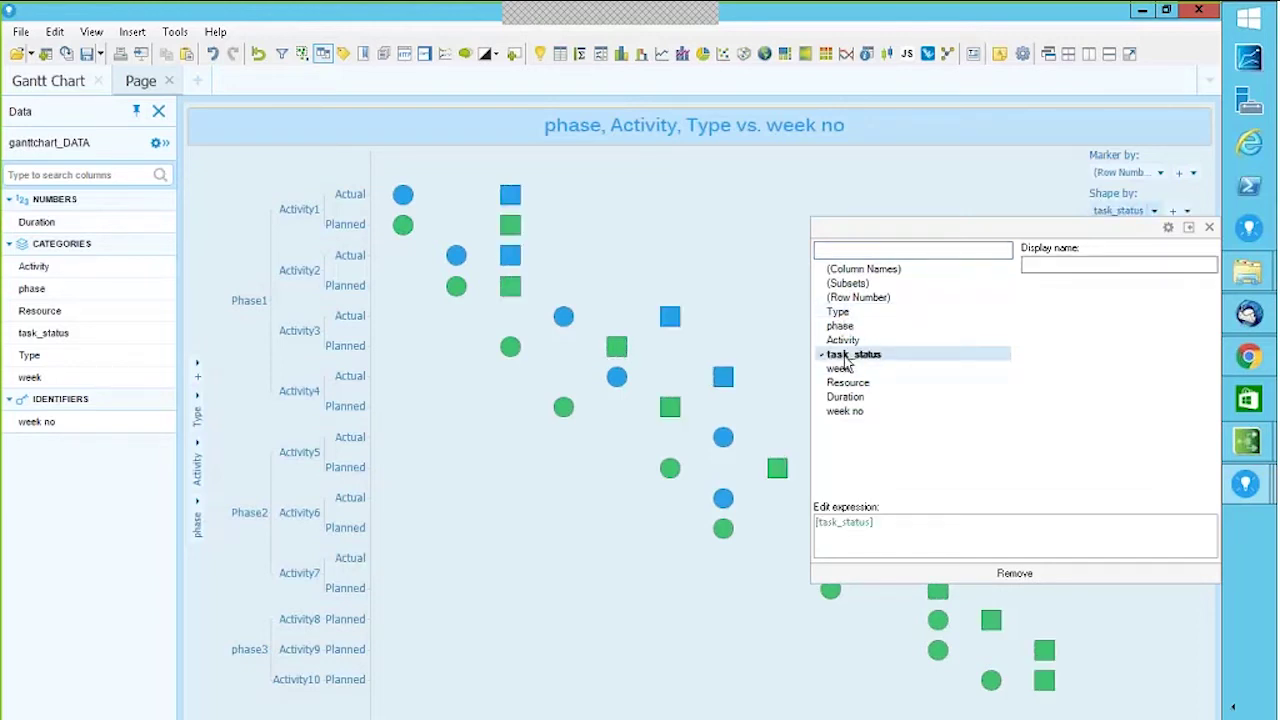
- Make End markers hollow circles and Start markers hollow squares, then compare with the Gantt Chart
click(1162, 127)
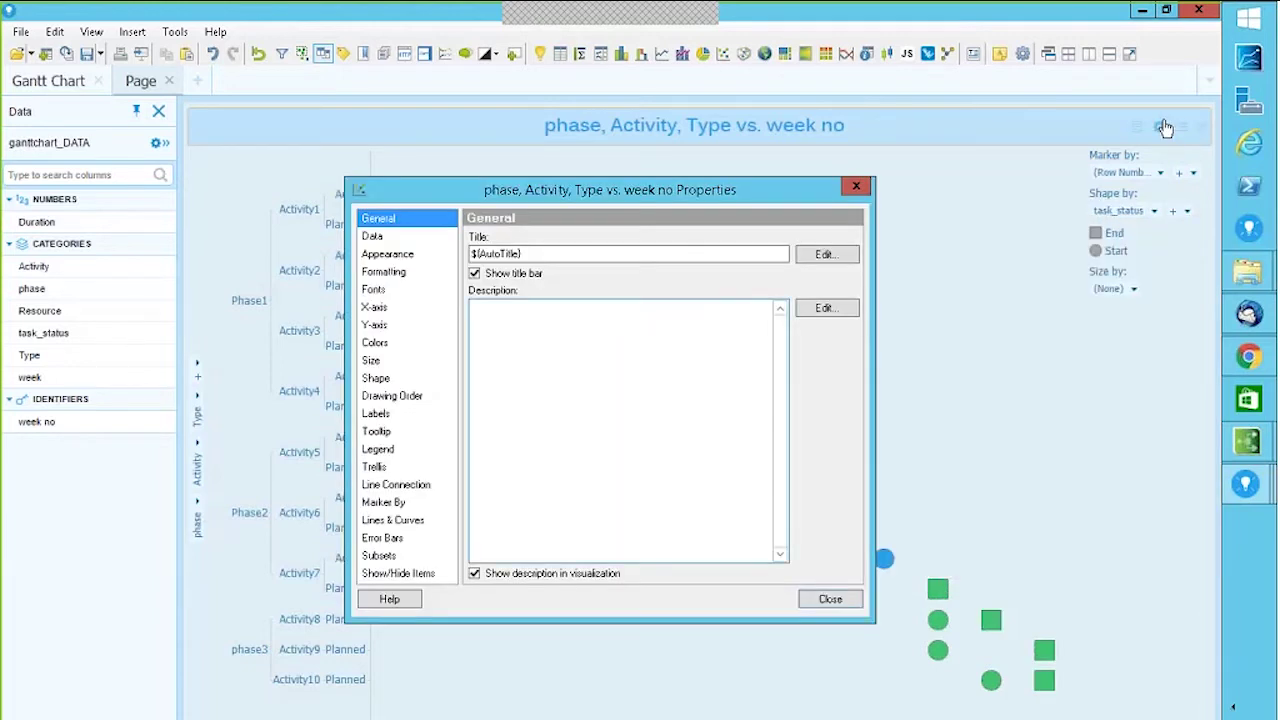
click(378, 377)
click(638, 374)
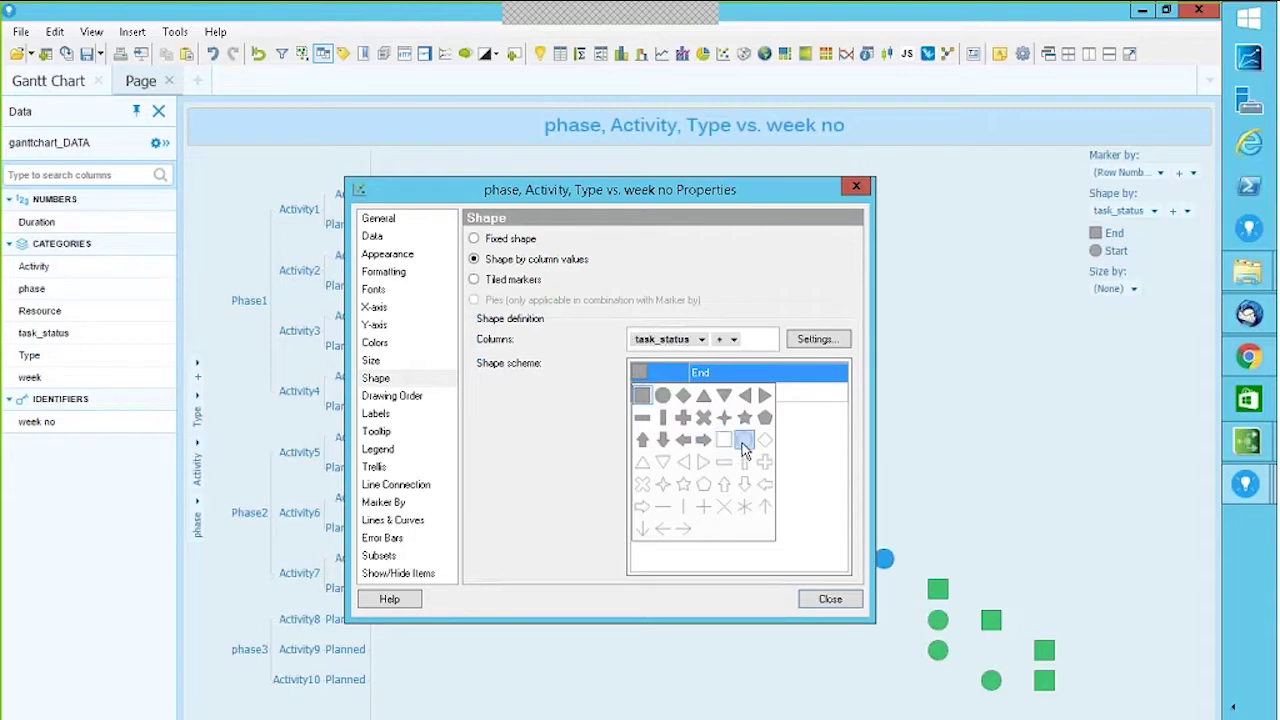
click(742, 442)
click(639, 392)
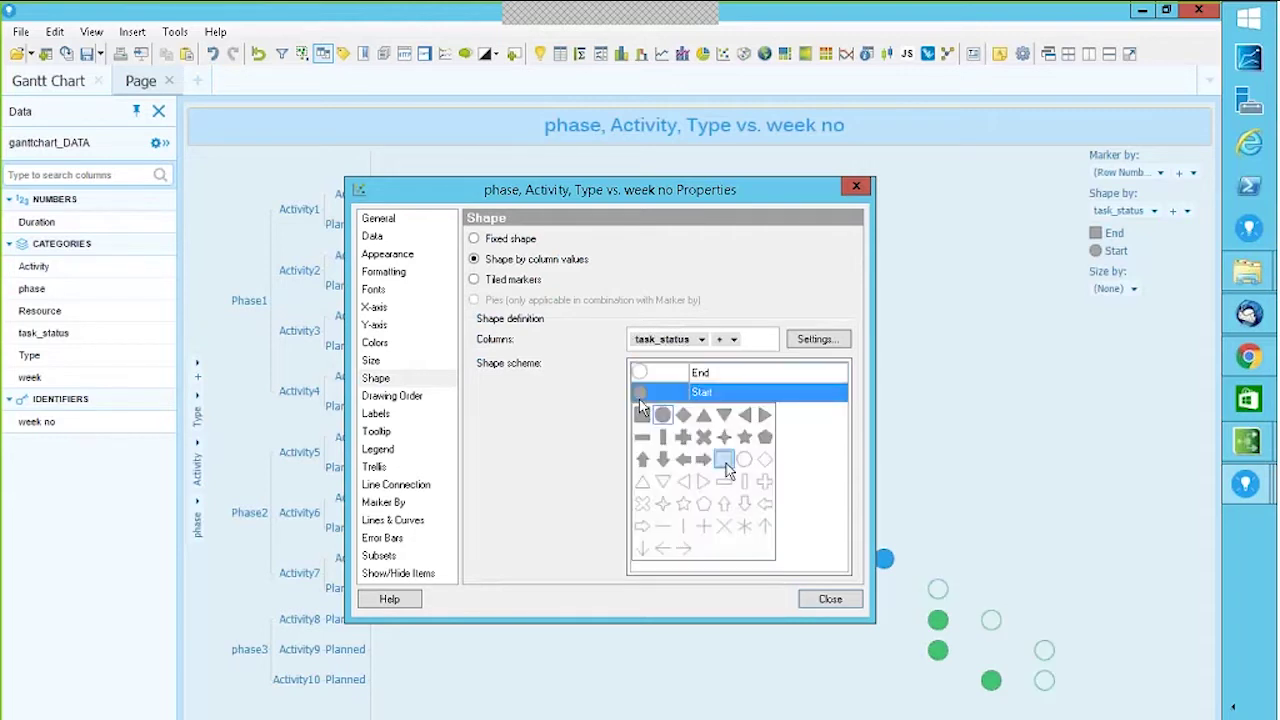
click(726, 466)
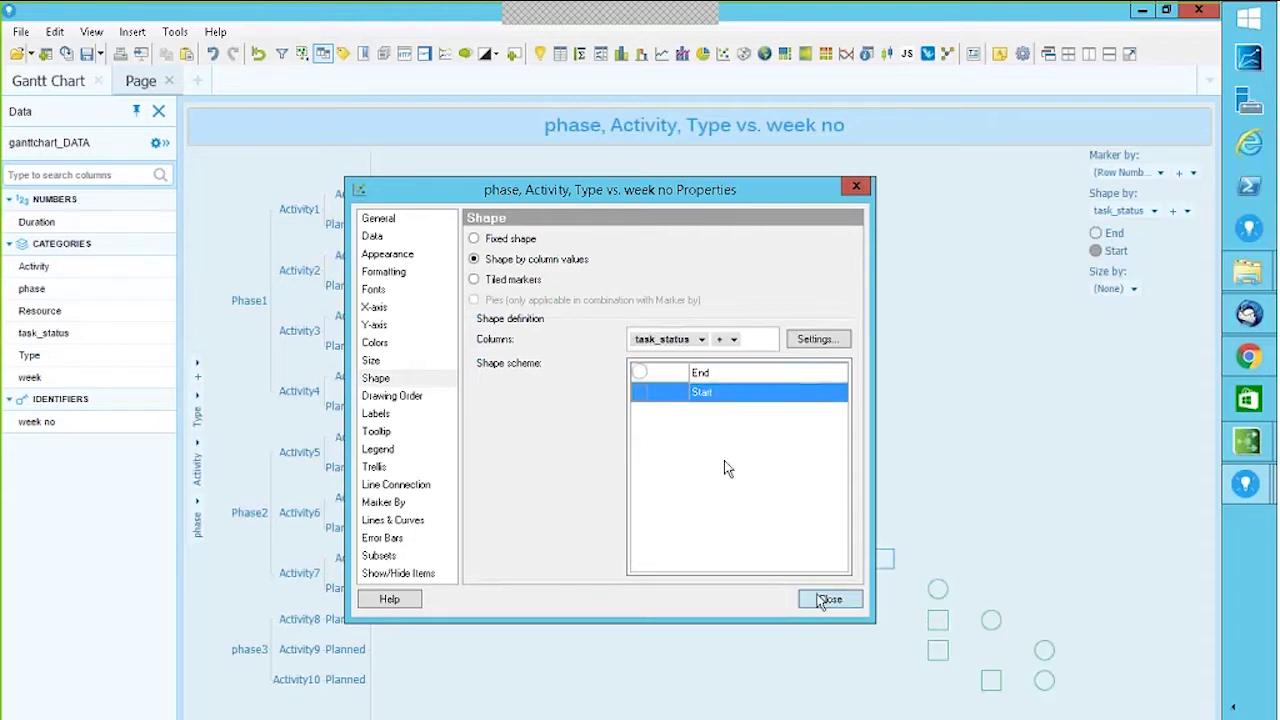
click(826, 599)
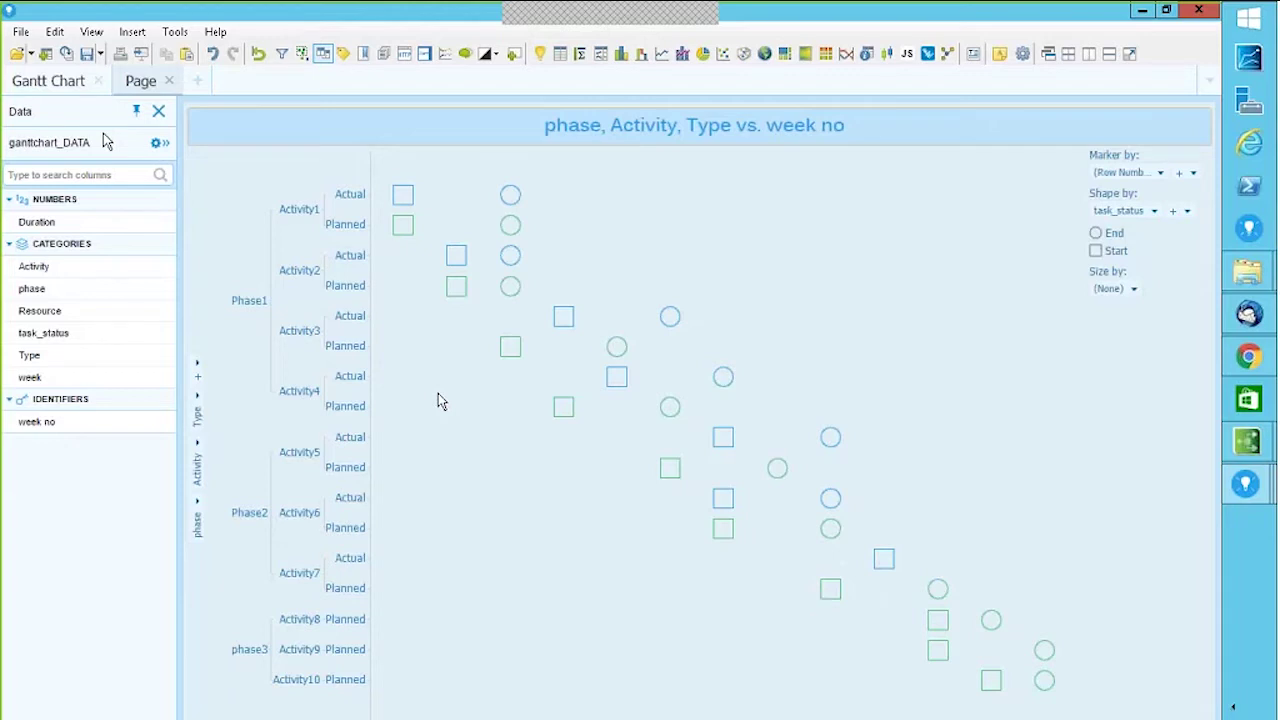
click(63, 83)
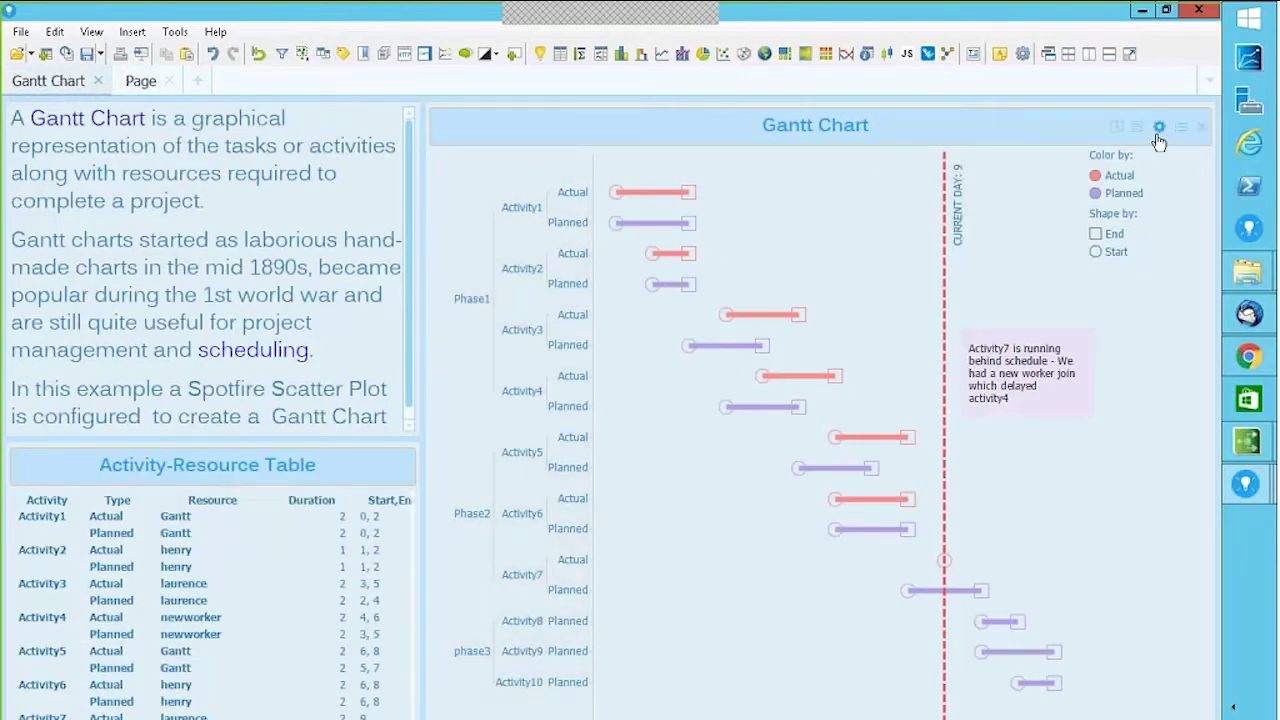
- Review the Gantt chart's Line Connection settings in its properties, then close them
click(1159, 128)
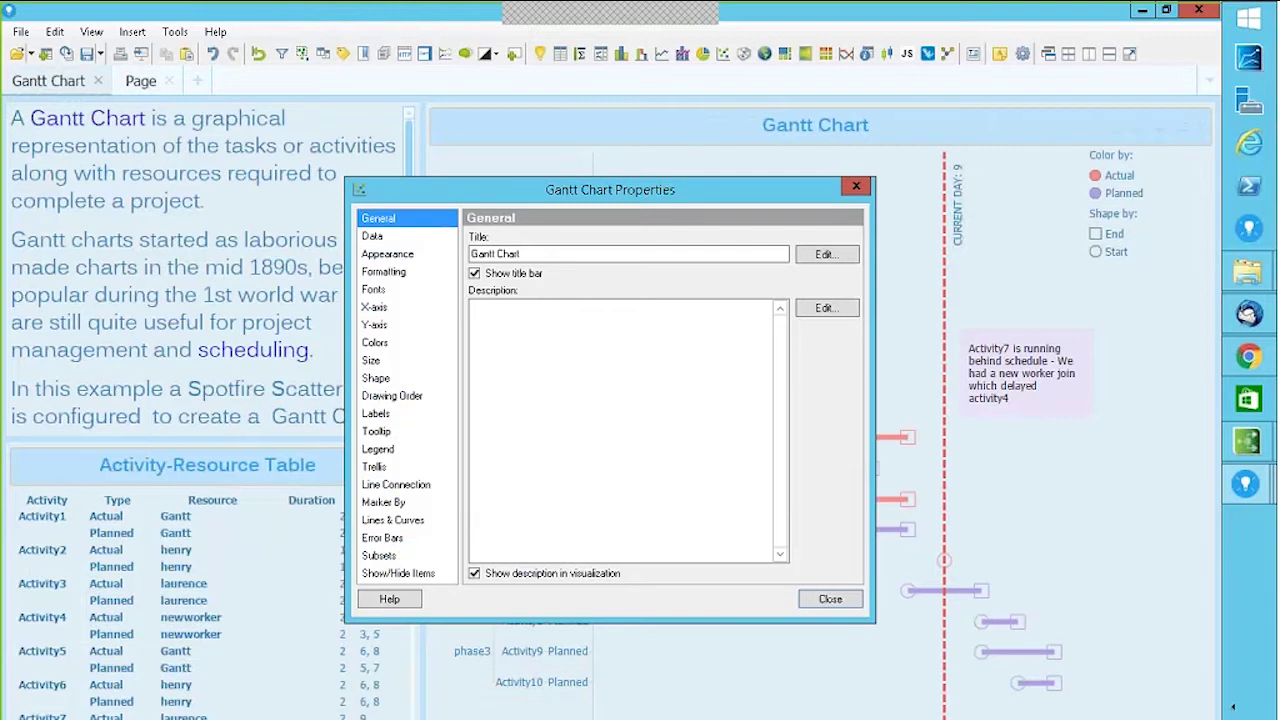
click(392, 486)
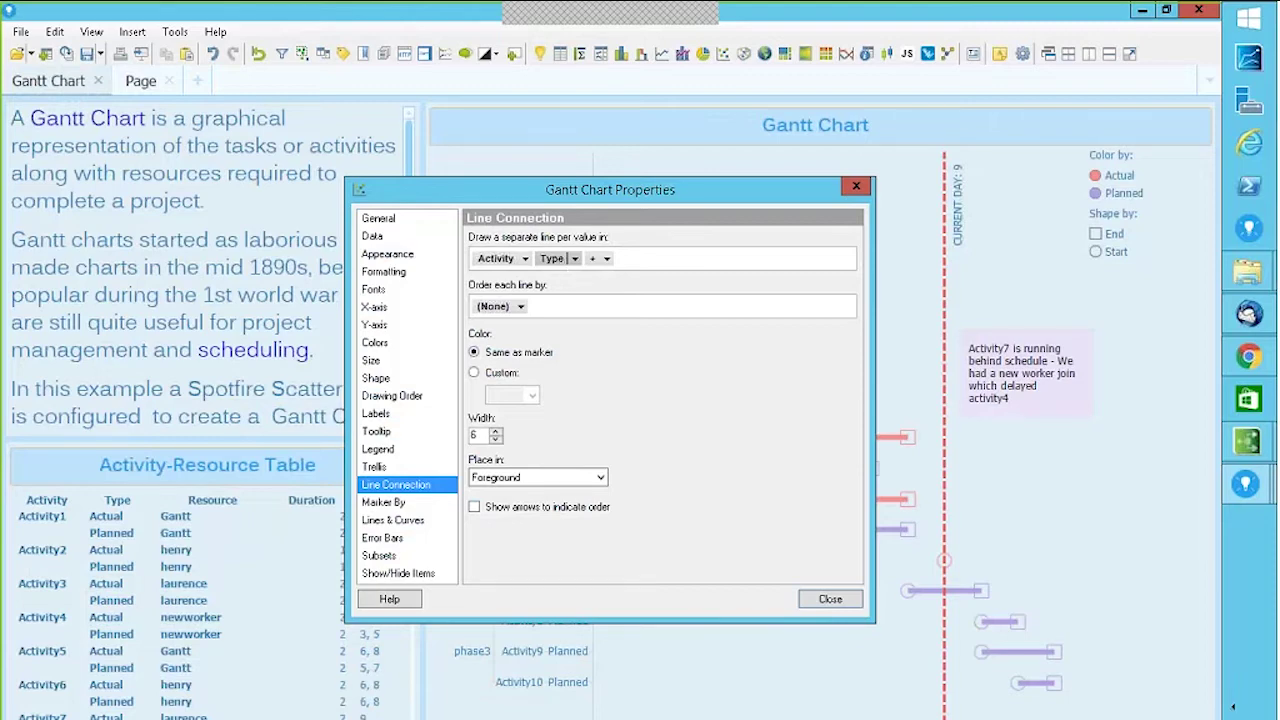
click(856, 186)
- On the Page scatter plot, draw a separate connecting line per Activity and Type
click(141, 82)
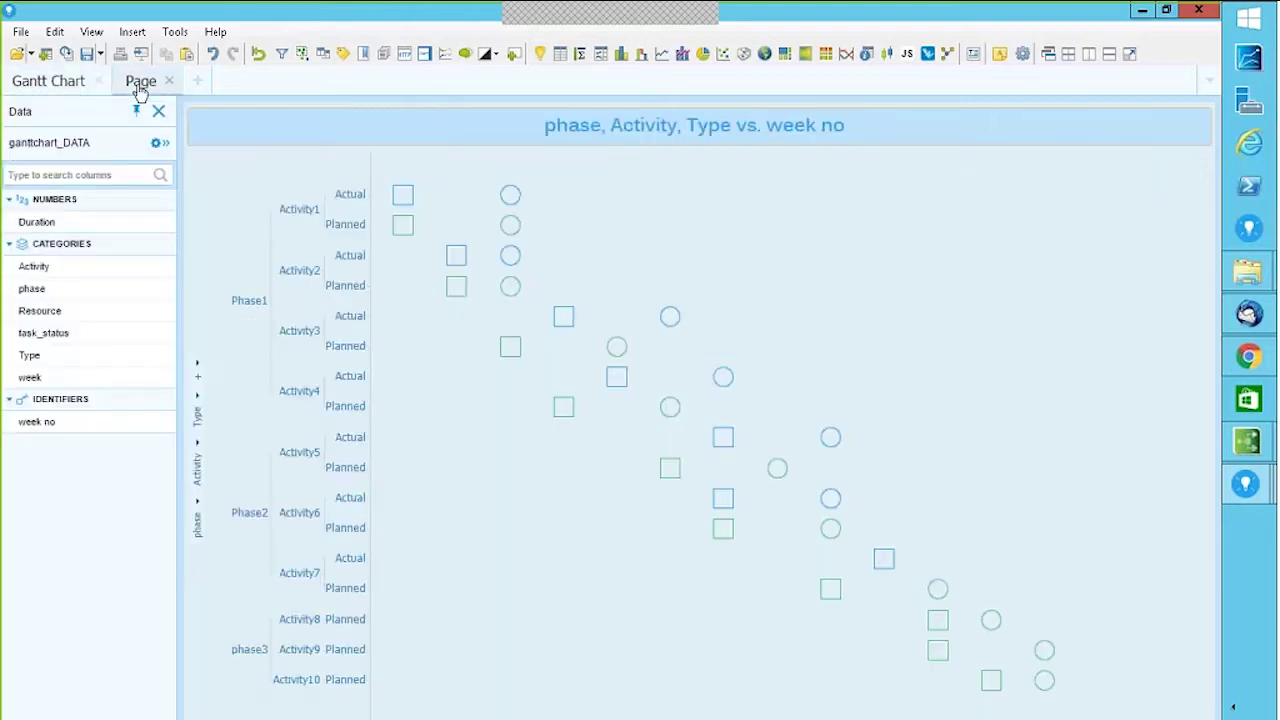
click(1159, 128)
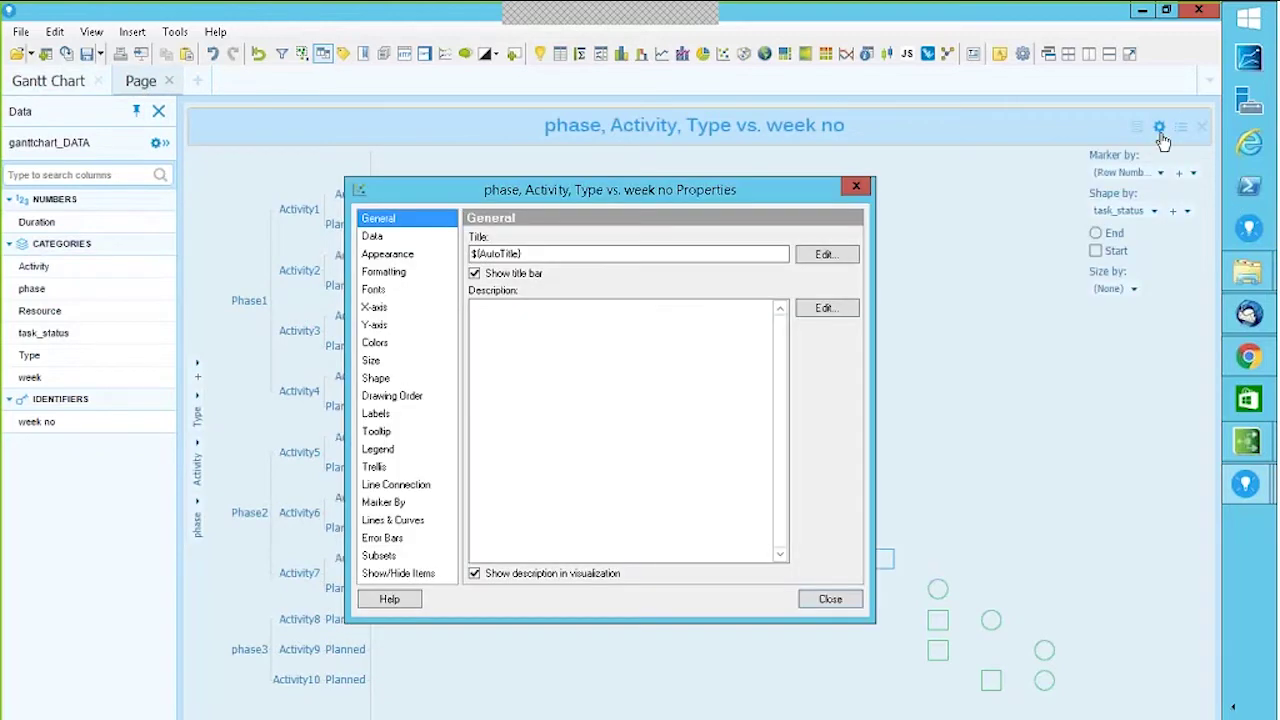
click(396, 484)
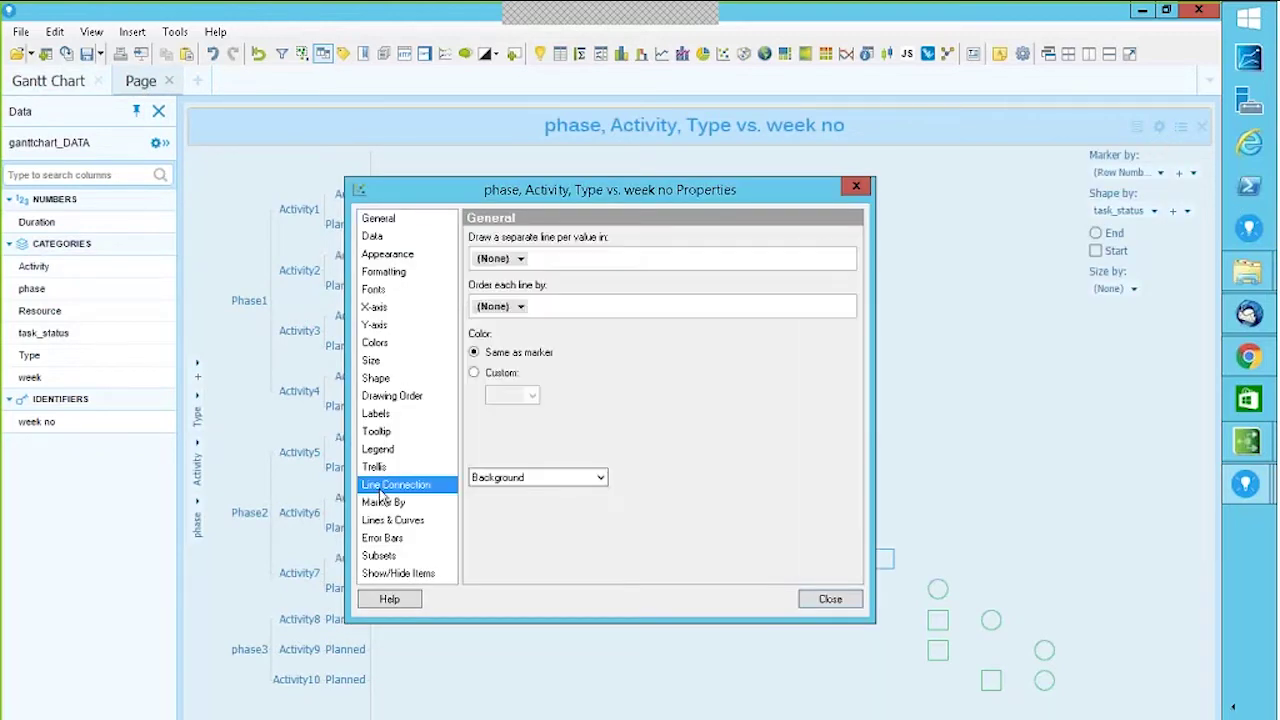
click(499, 258)
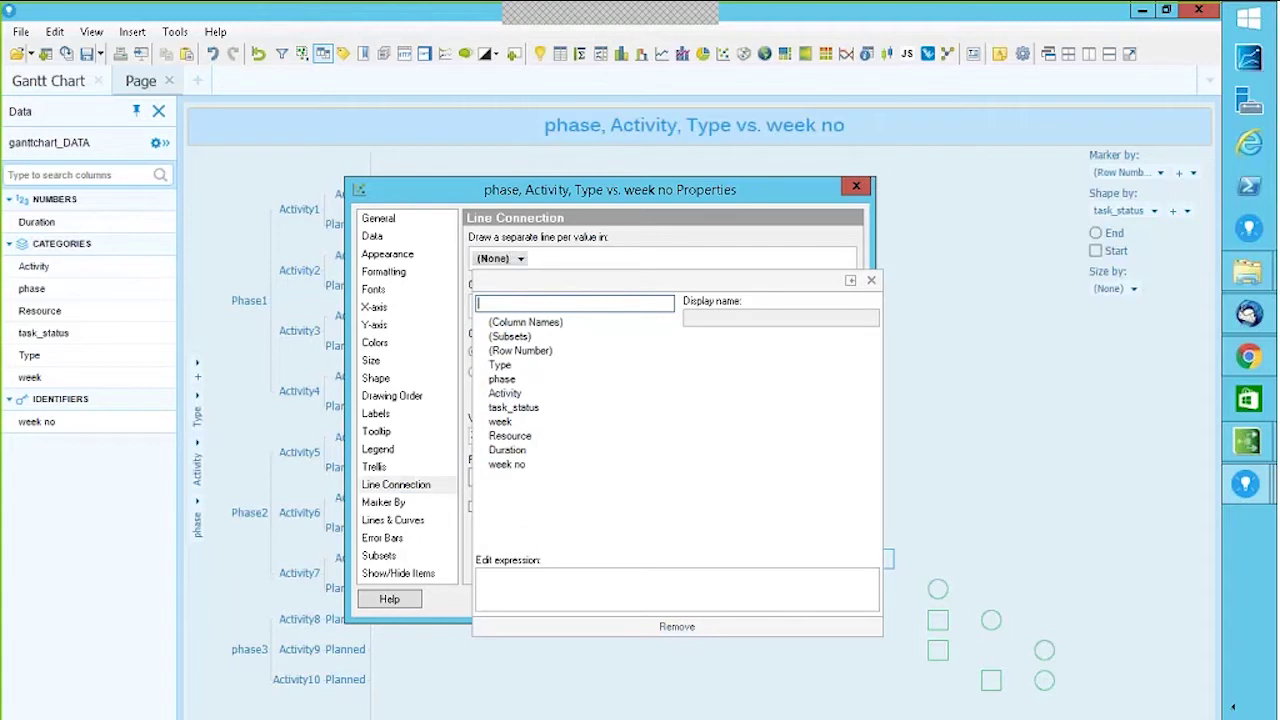
click(505, 393)
click(544, 258)
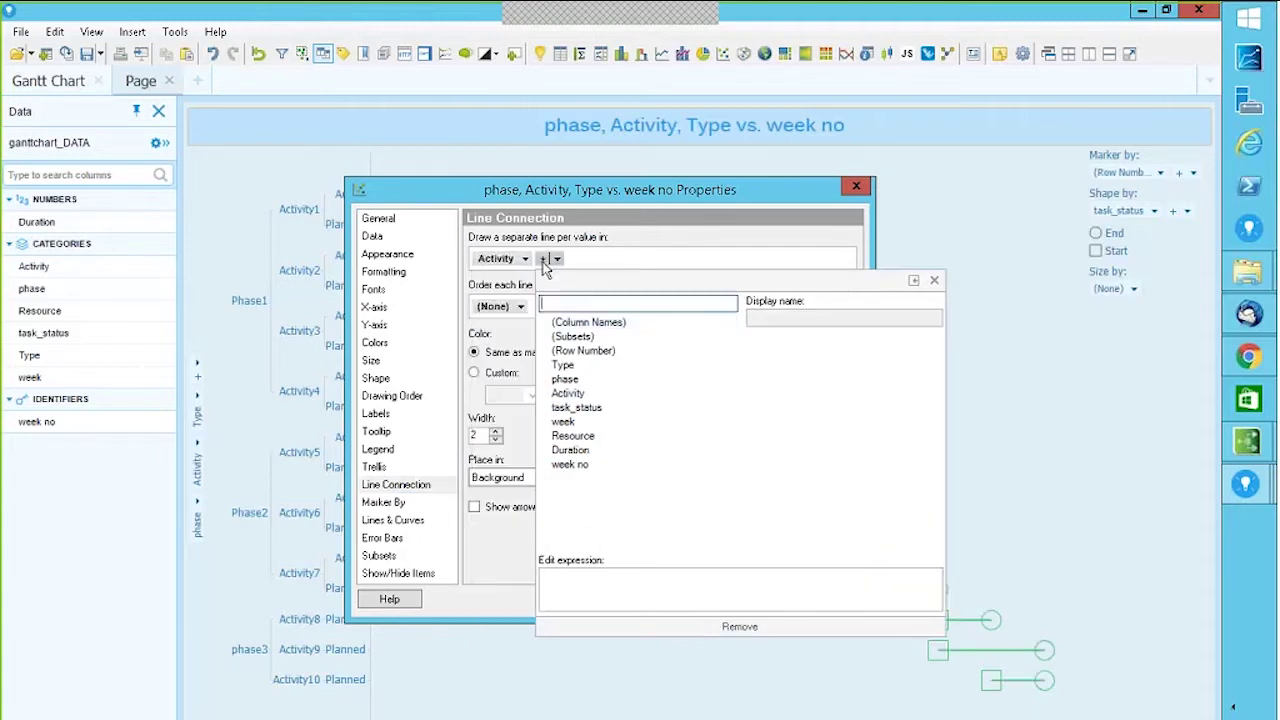
click(563, 365)
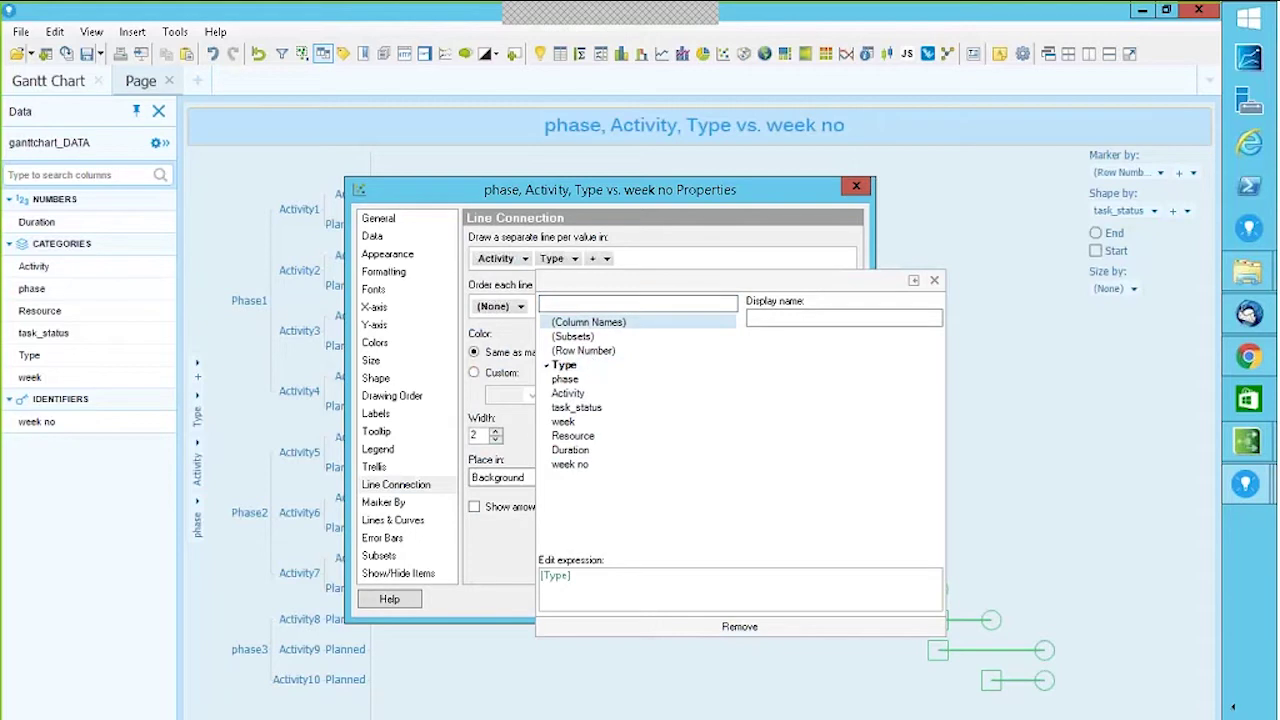
click(934, 280)
- Remove and re-add Type in the line grouping, then close the scatter plot properties
drag(708, 195, 1141, 200)
mouse_move(508, 225)
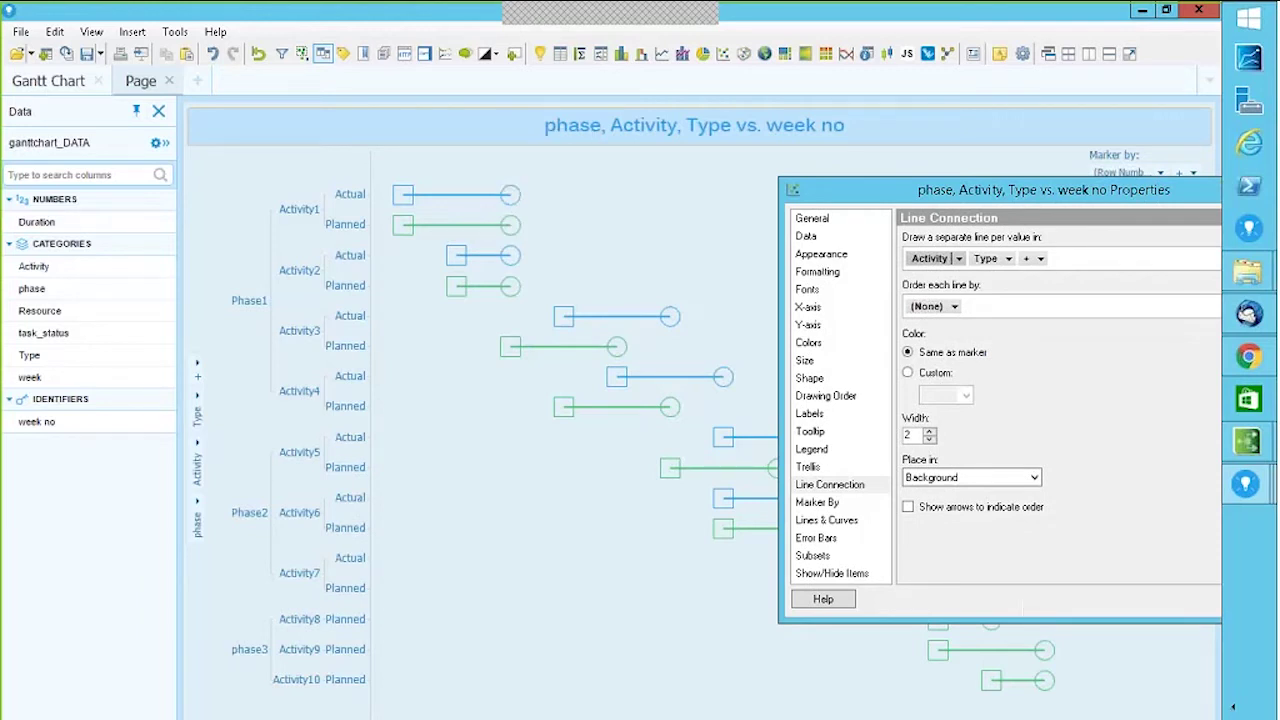
click(918, 478)
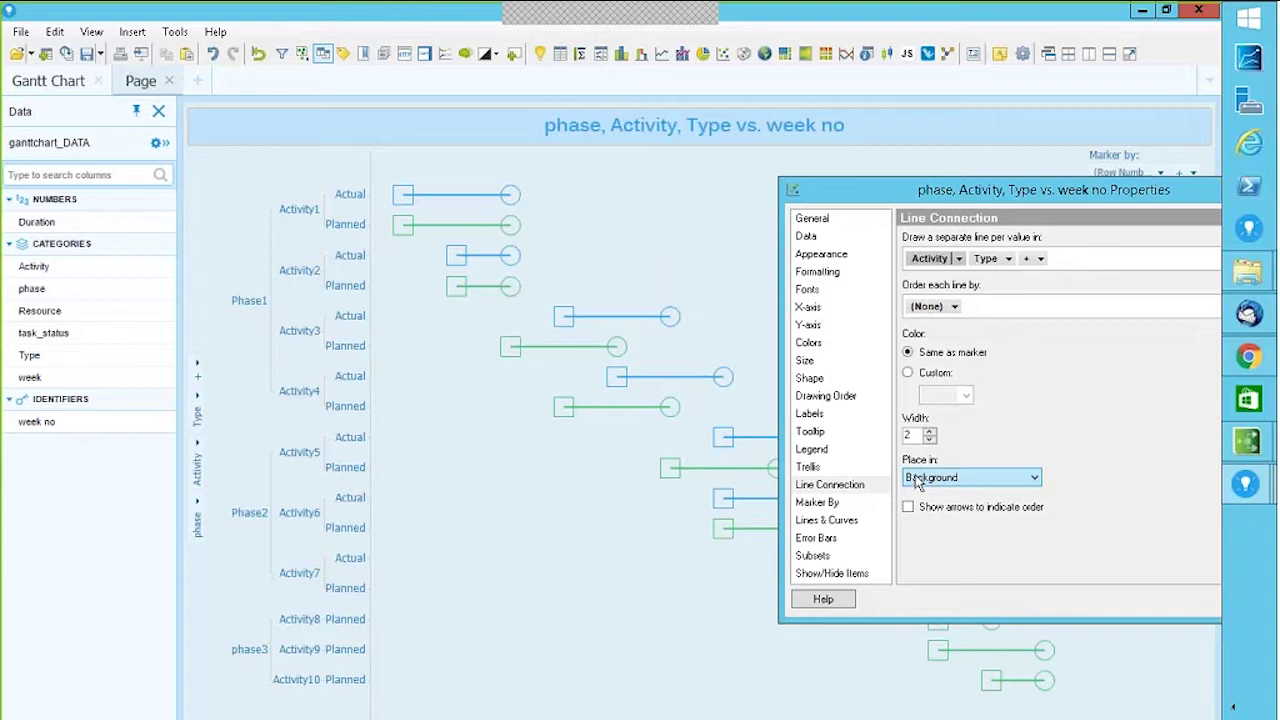
click(1010, 262)
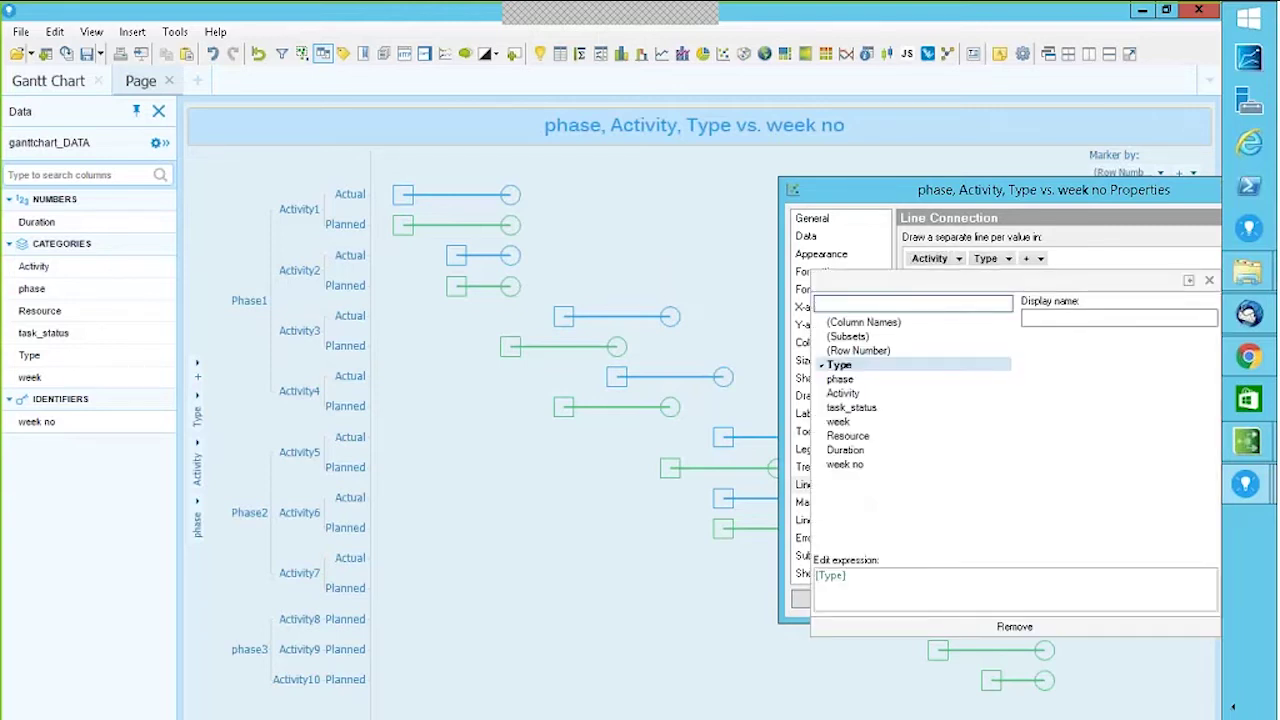
click(1009, 630)
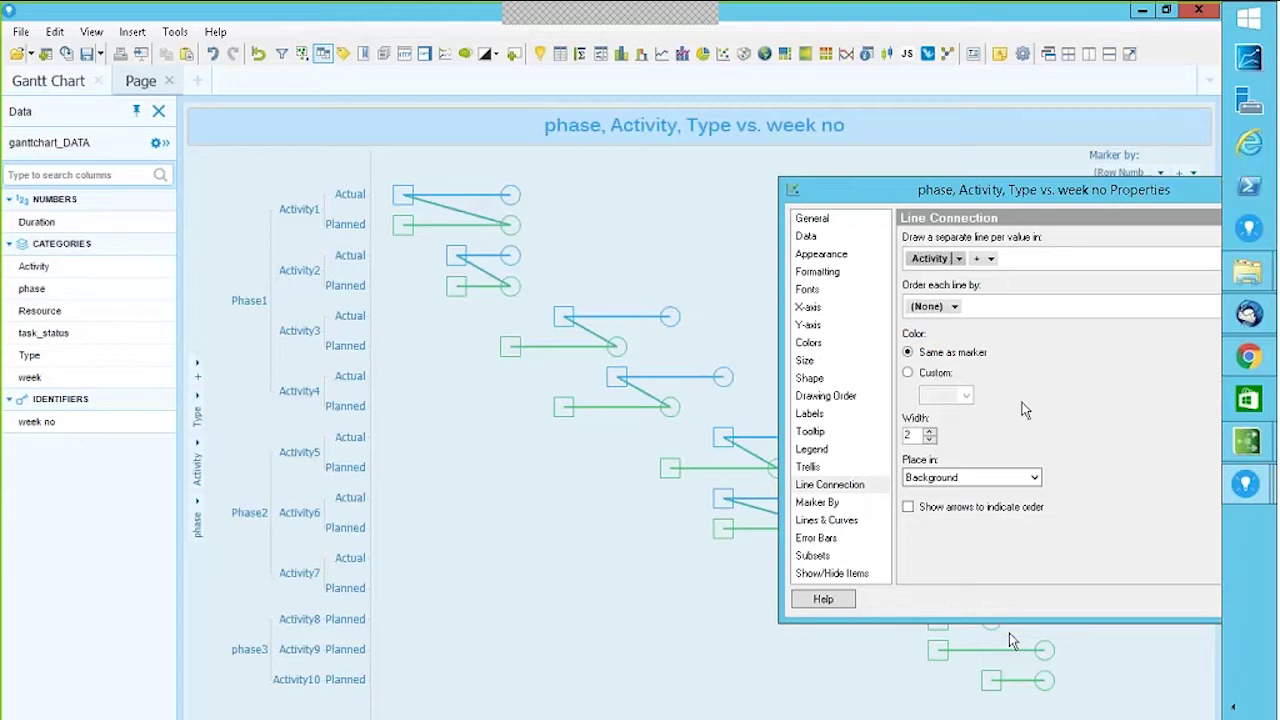
click(977, 259)
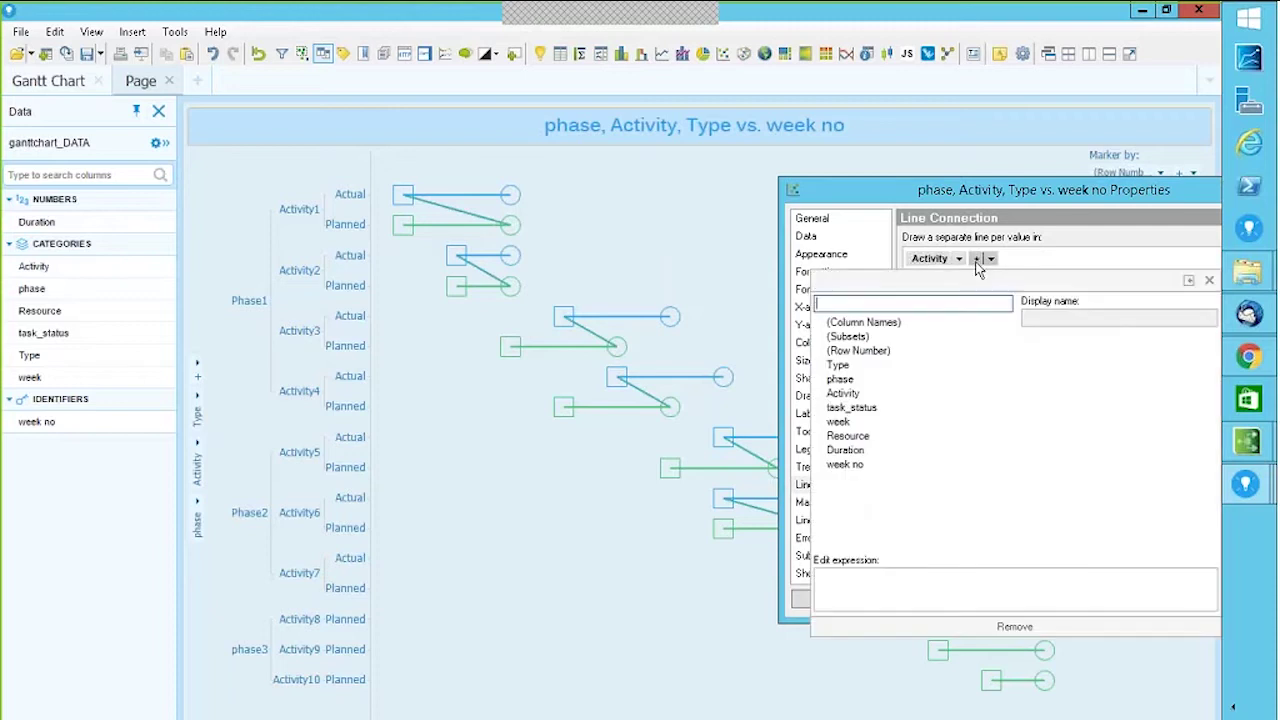
click(838, 366)
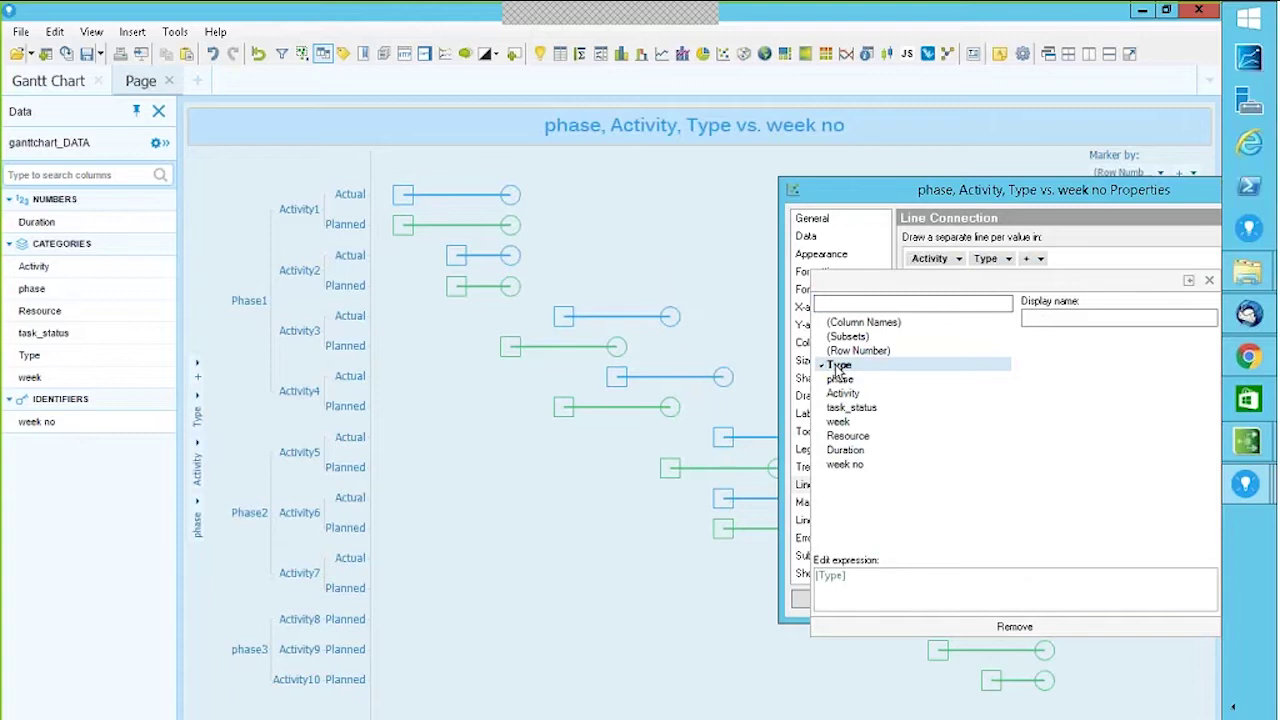
key(Up)
key(Up)
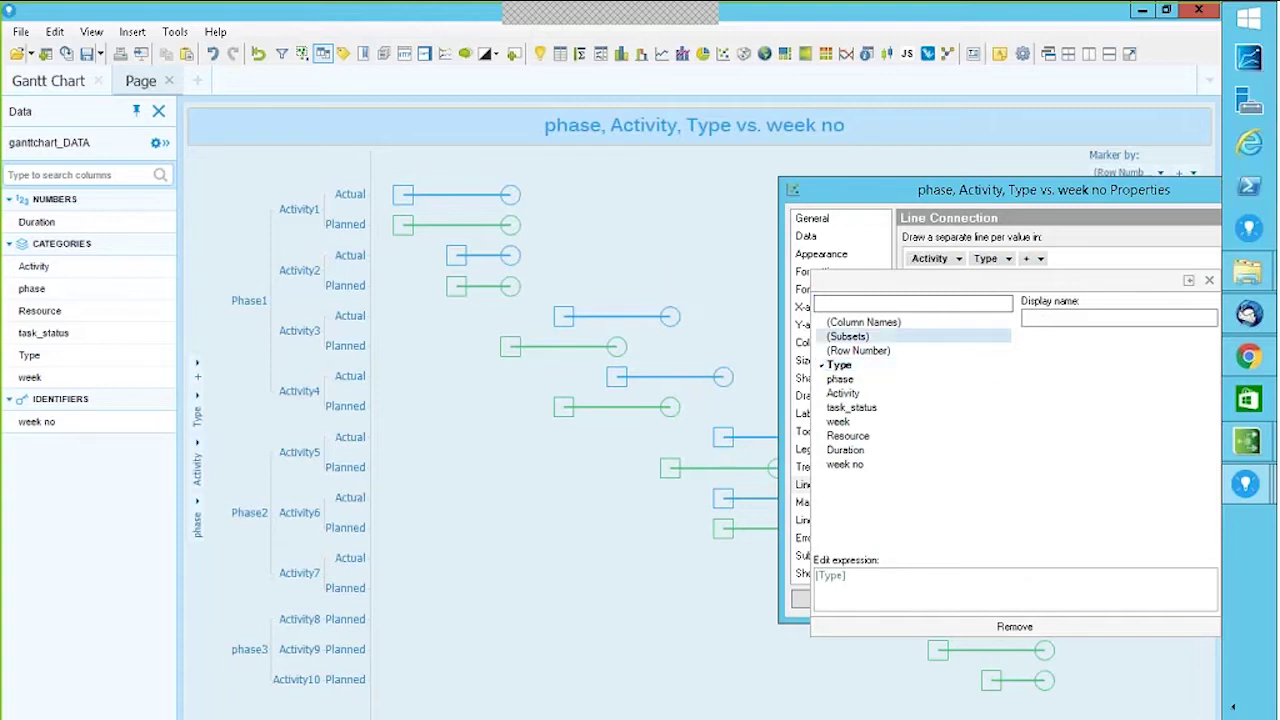
drag(911, 196, 500, 222)
click(880, 212)
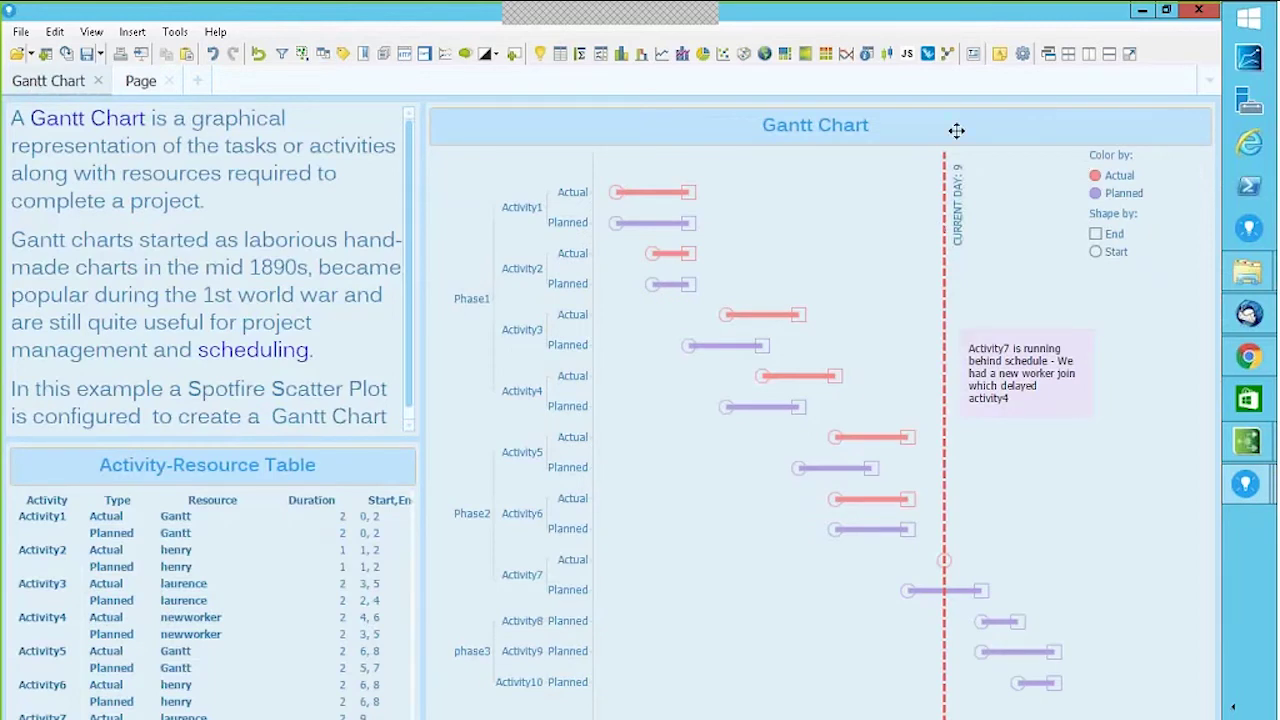
click(1160, 130)
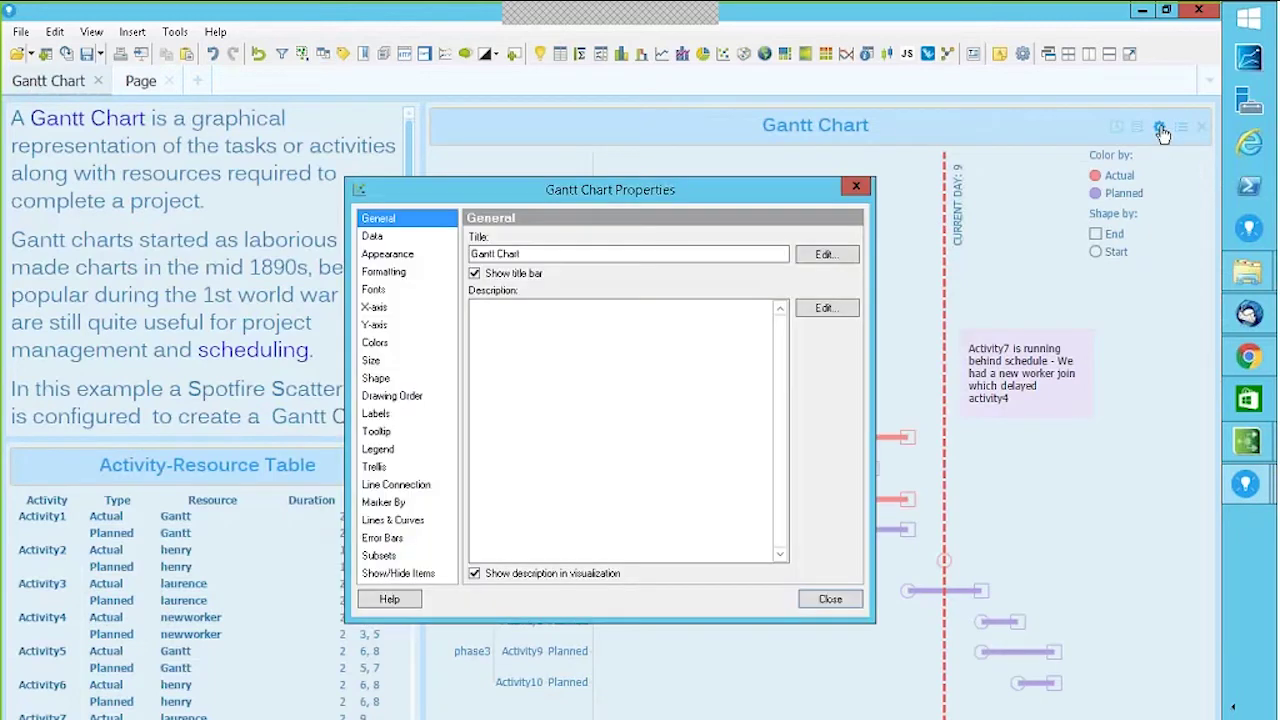
click(395, 522)
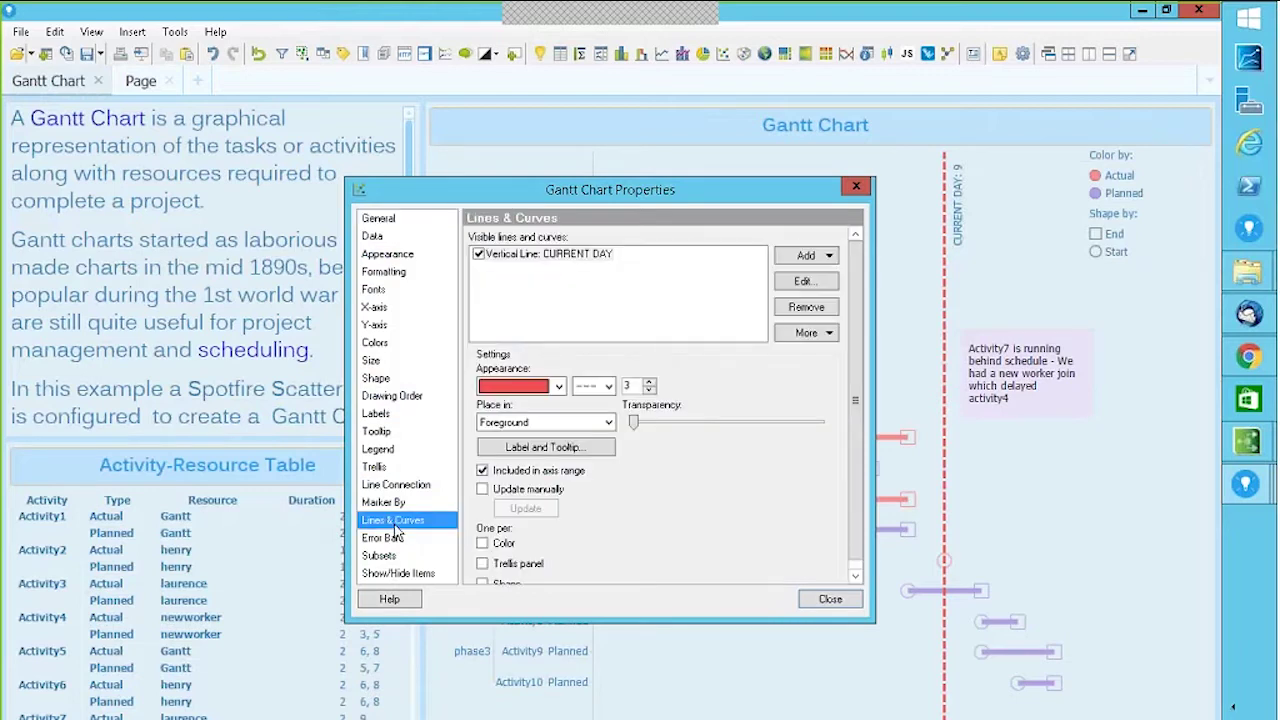
click(792, 280)
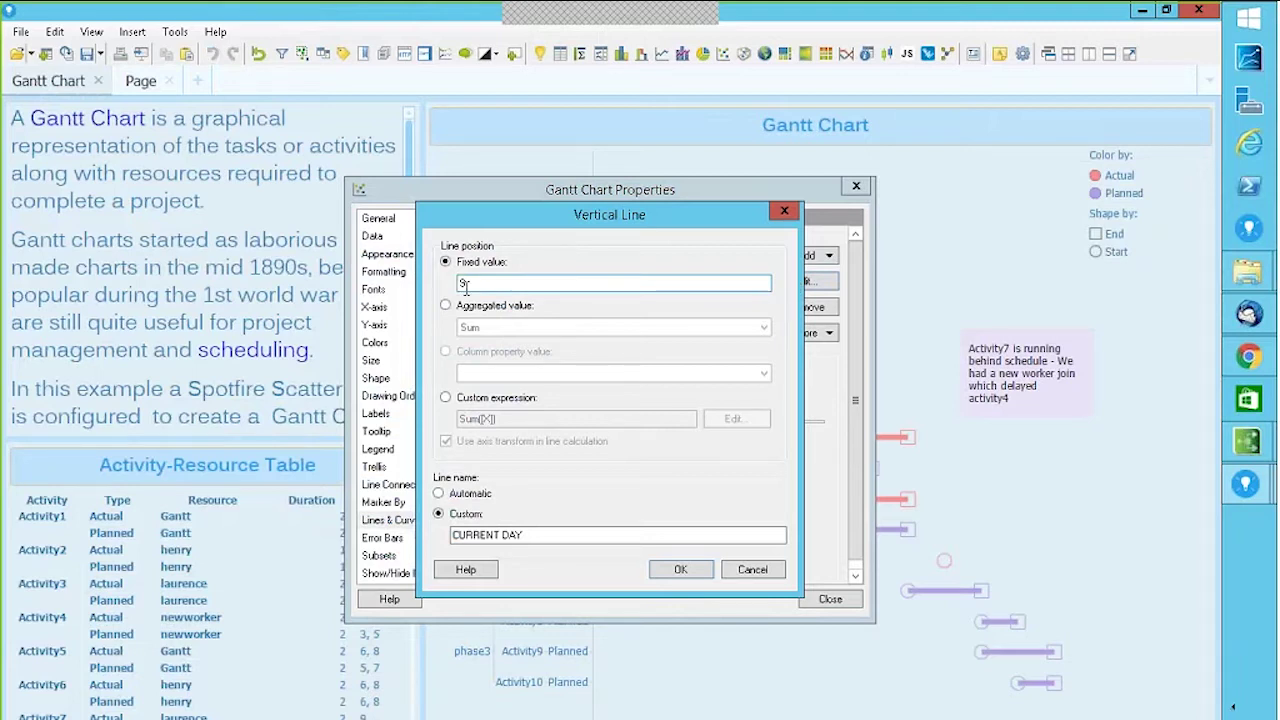
key(Return)
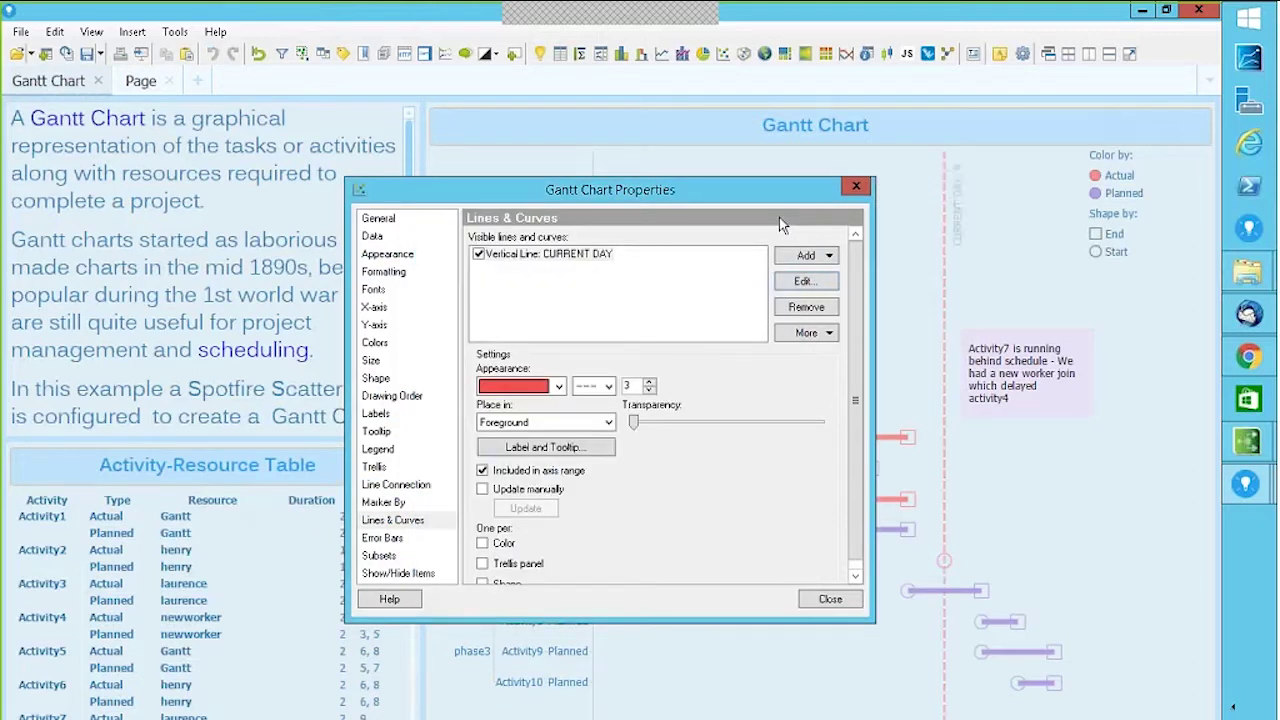
click(855, 187)
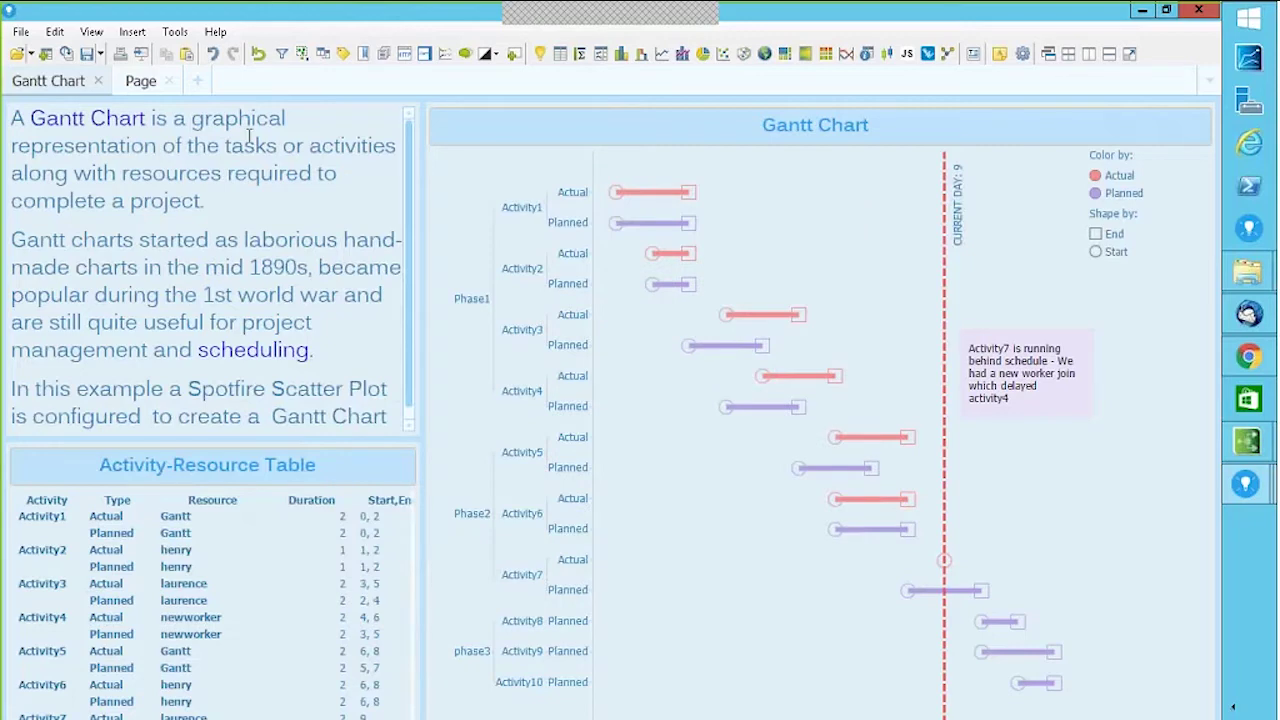
click(139, 82)
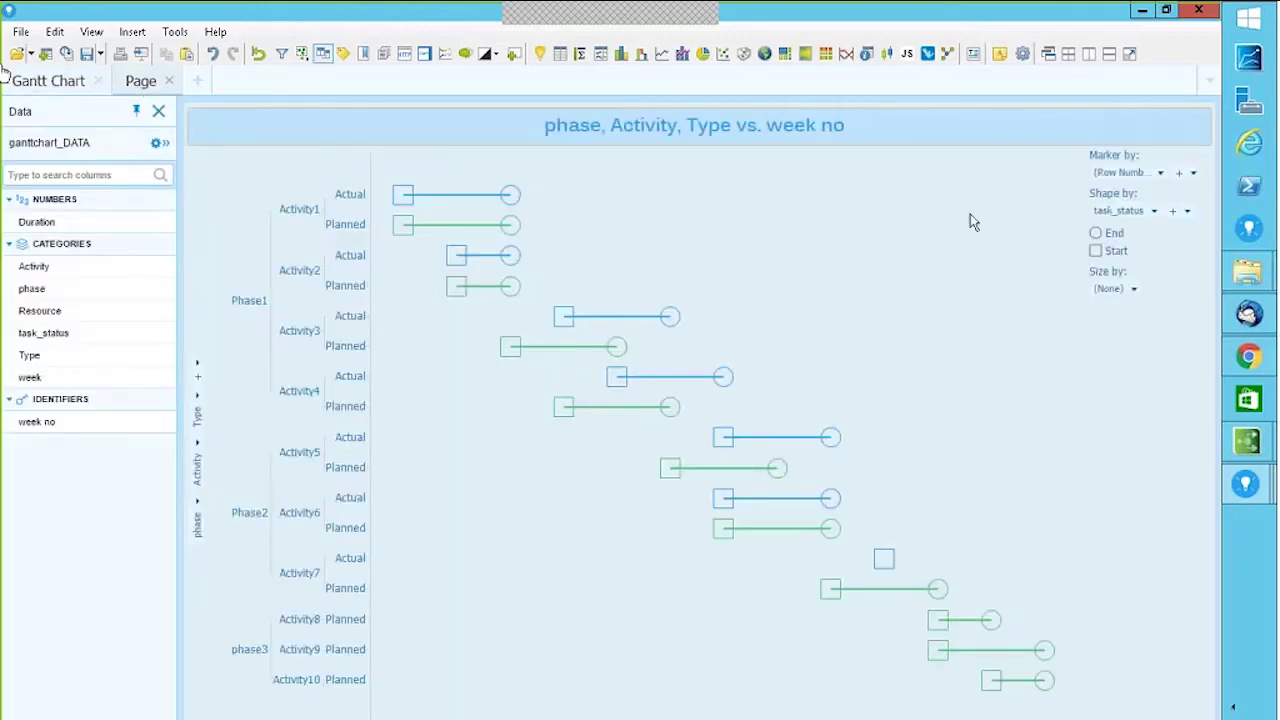
click(30, 84)
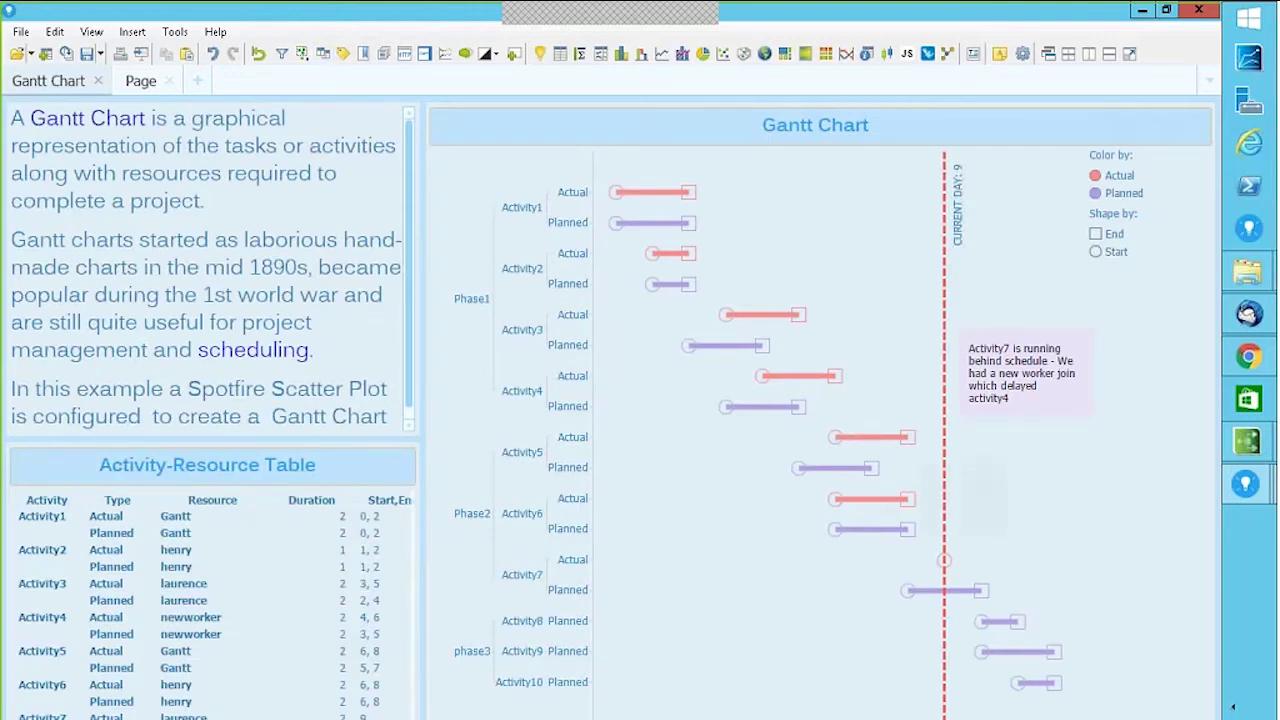
mouse_move(973, 598)
mouse_move(898, 576)
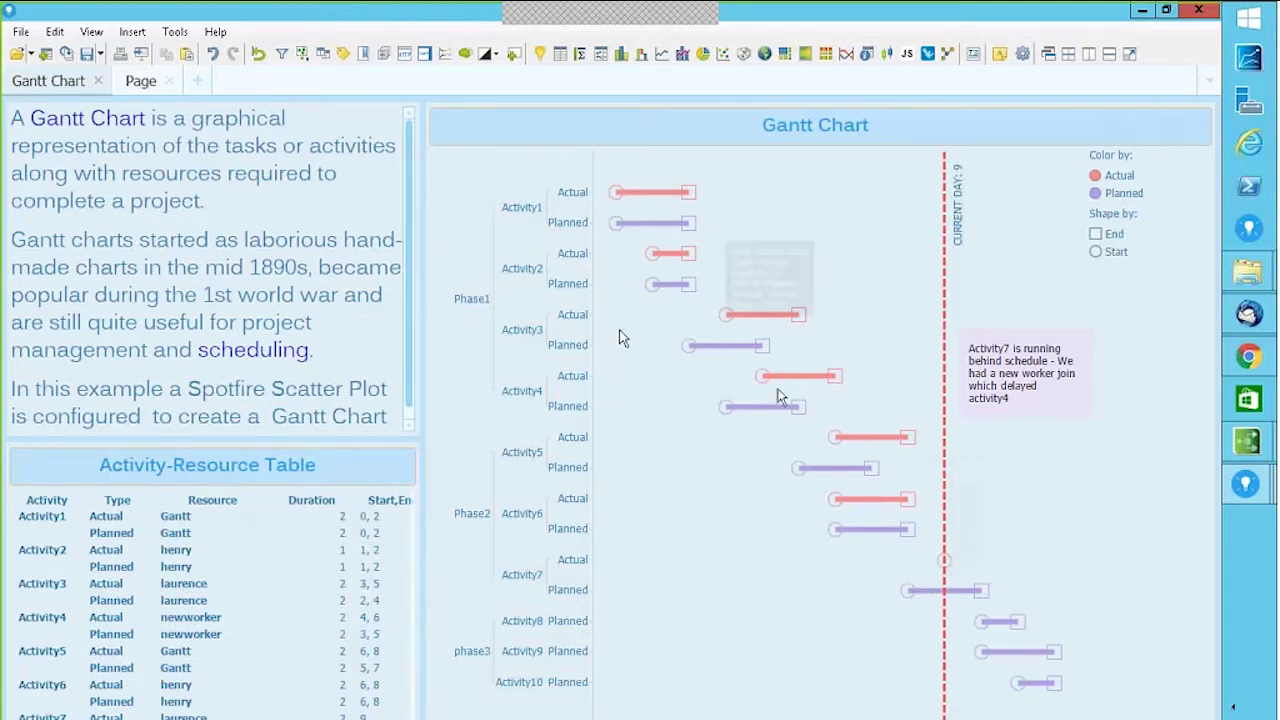
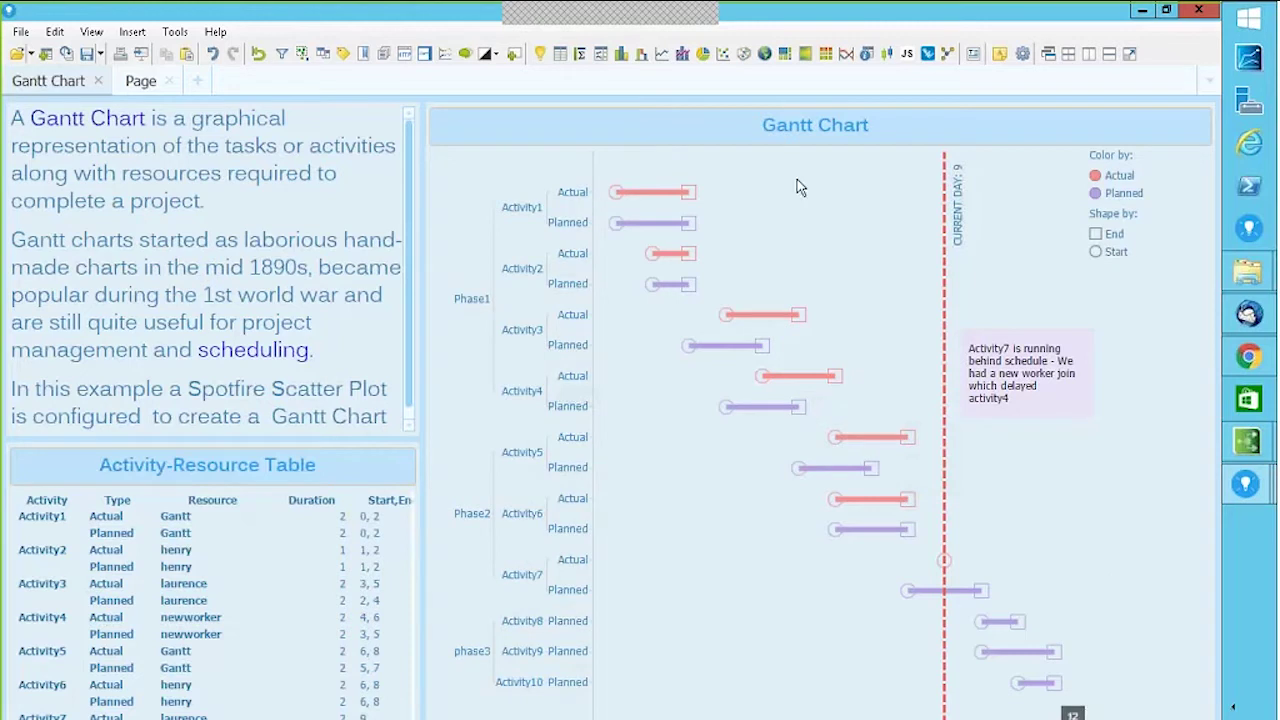
- Bring the DrSpotfire_26sept.dxp analysis with its Questions page back to the front
mouse_move(804, 319)
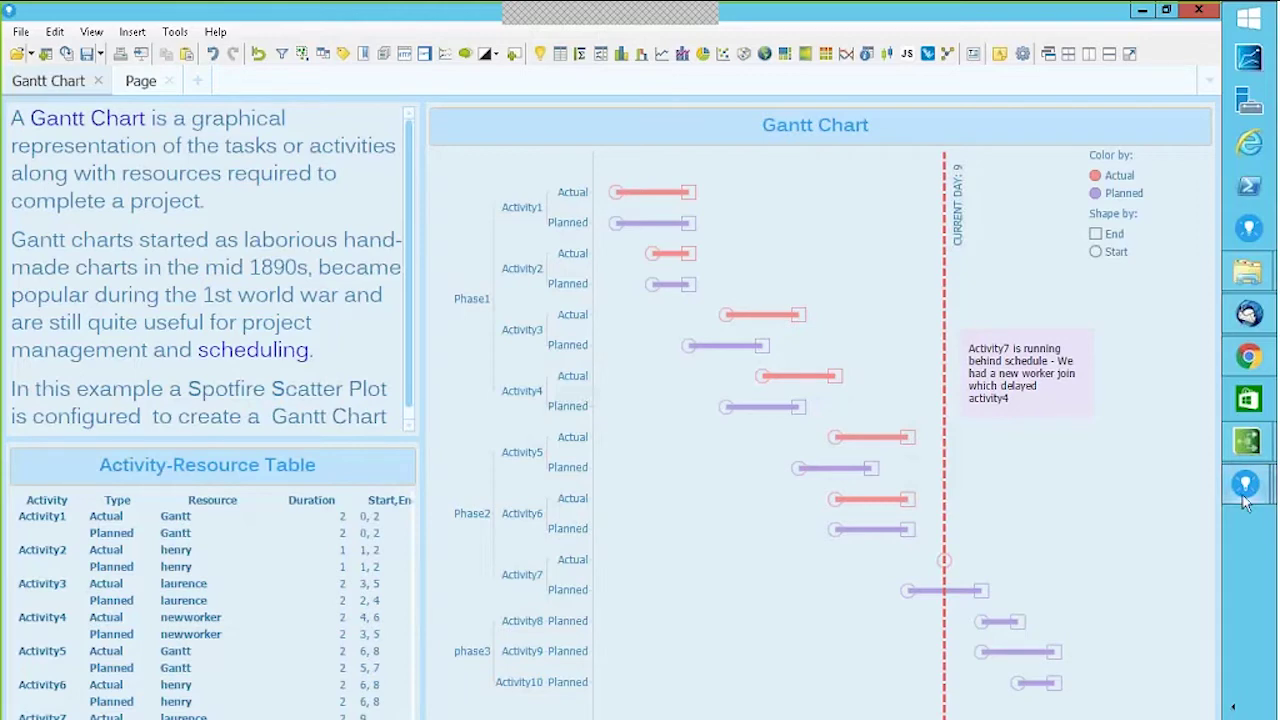
mouse_move(1245, 502)
click(1078, 322)
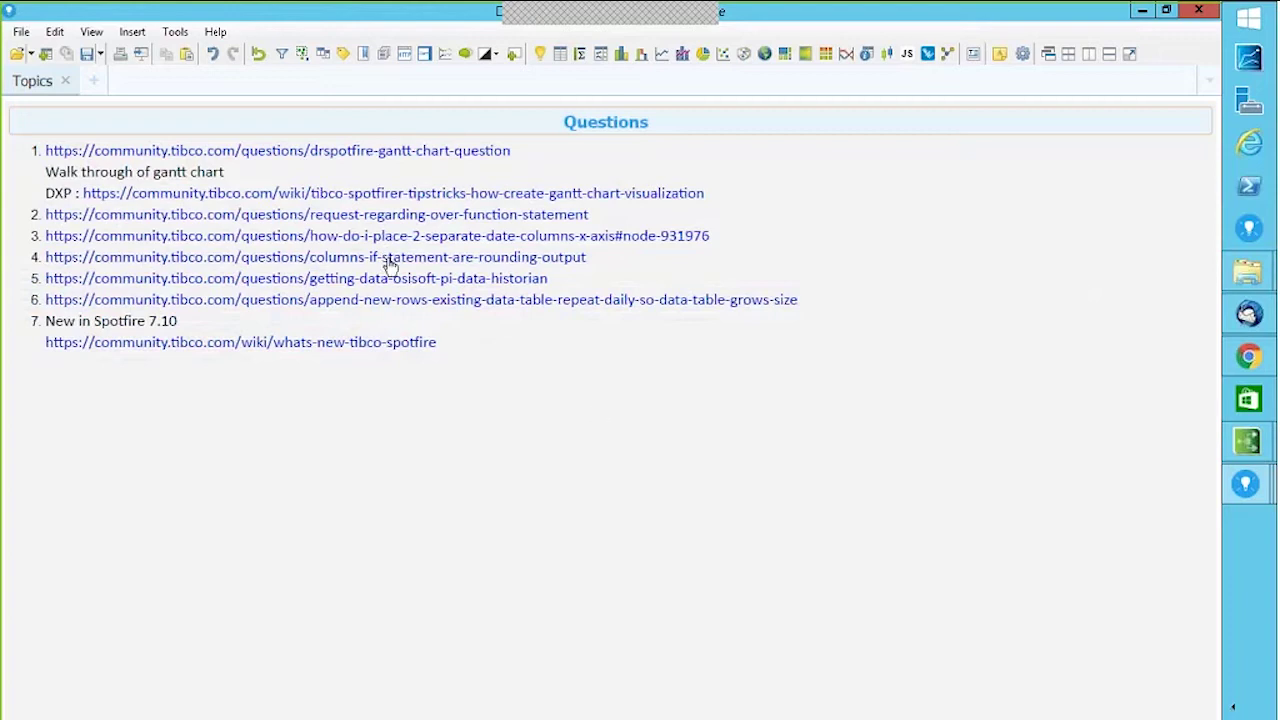
- Open the IF-statement rounding-output question (link 4) in Chrome, then return to Spotfire
click(327, 262)
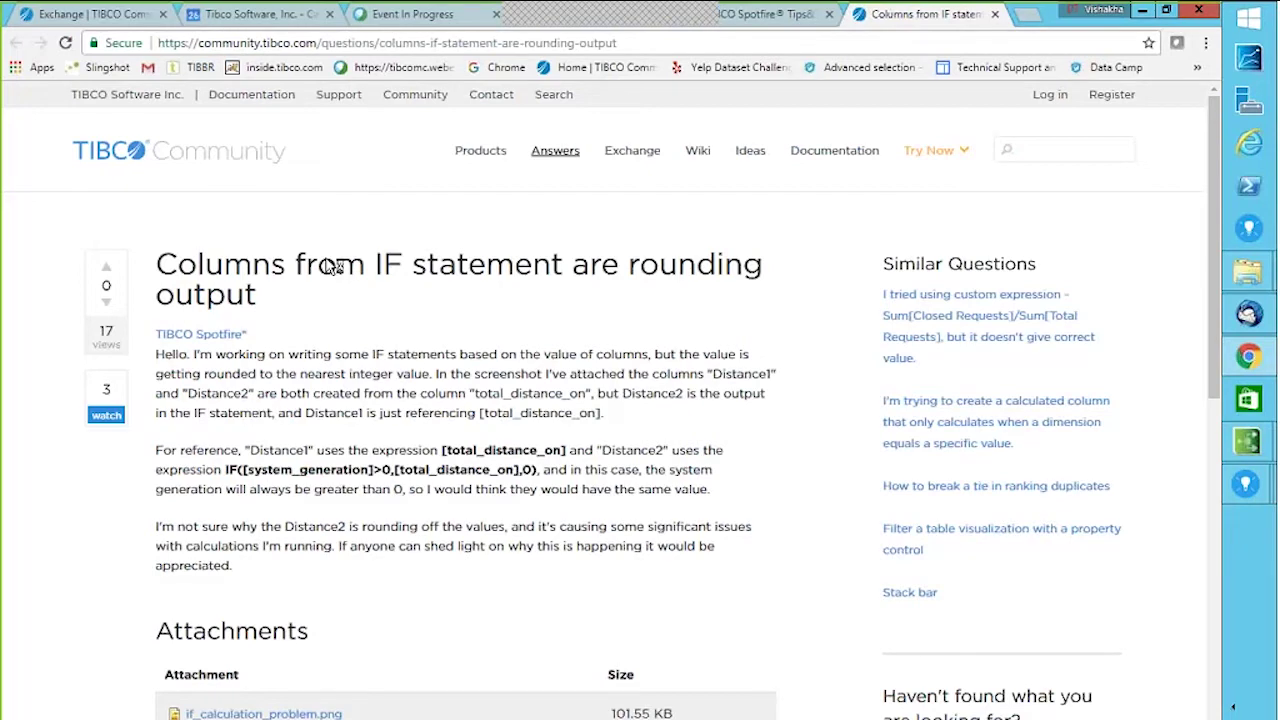
mouse_move(1246, 484)
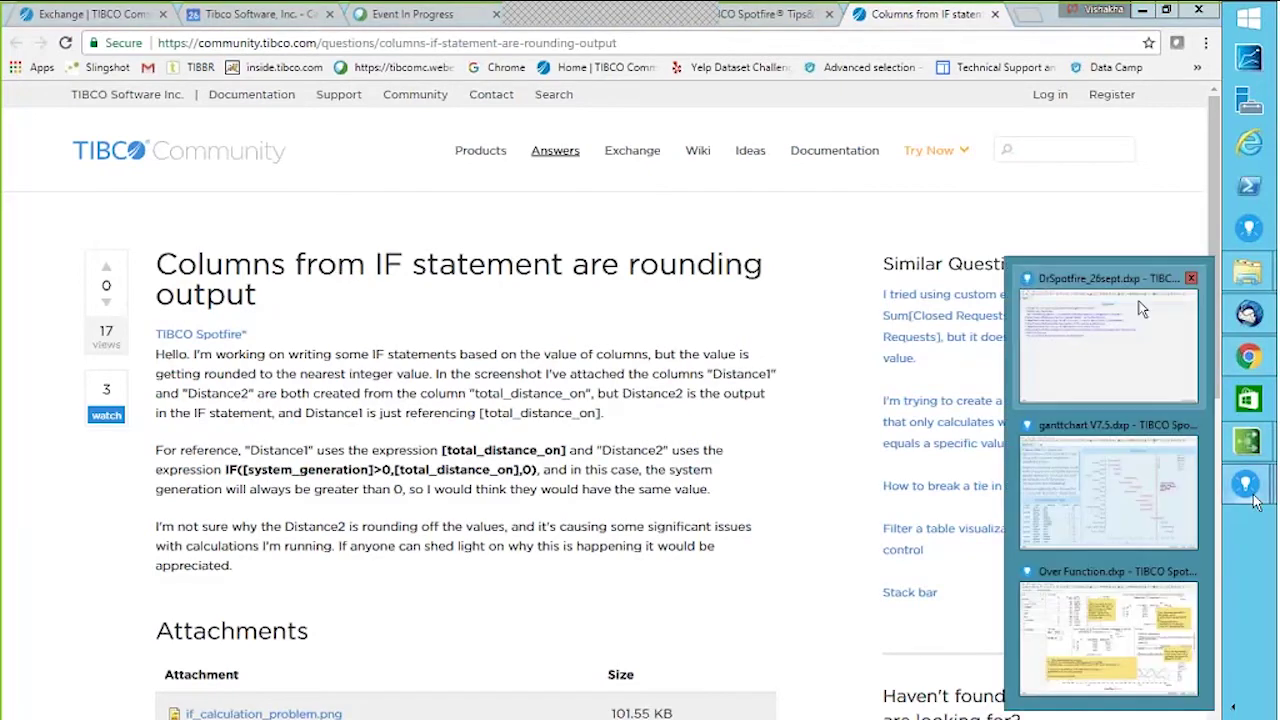
click(1108, 287)
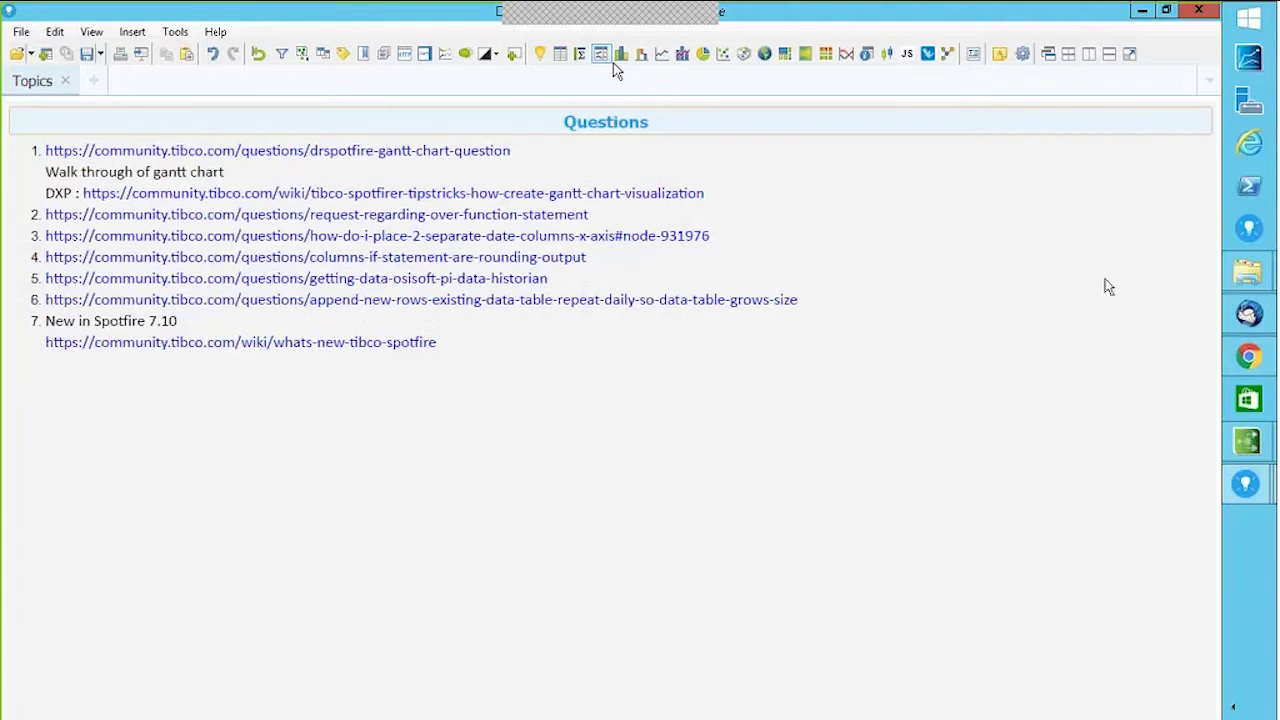
- Insert a Table and format its Electronics column as Number with 2 decimal places
click(562, 57)
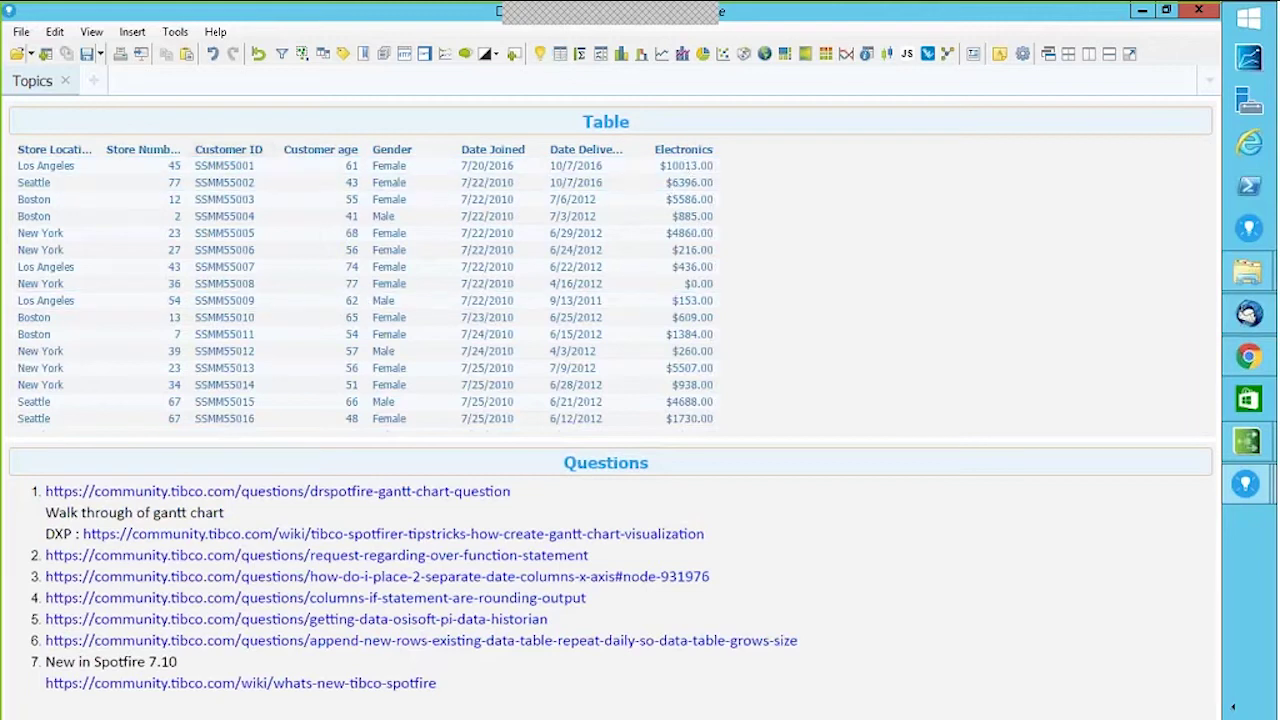
click(55, 31)
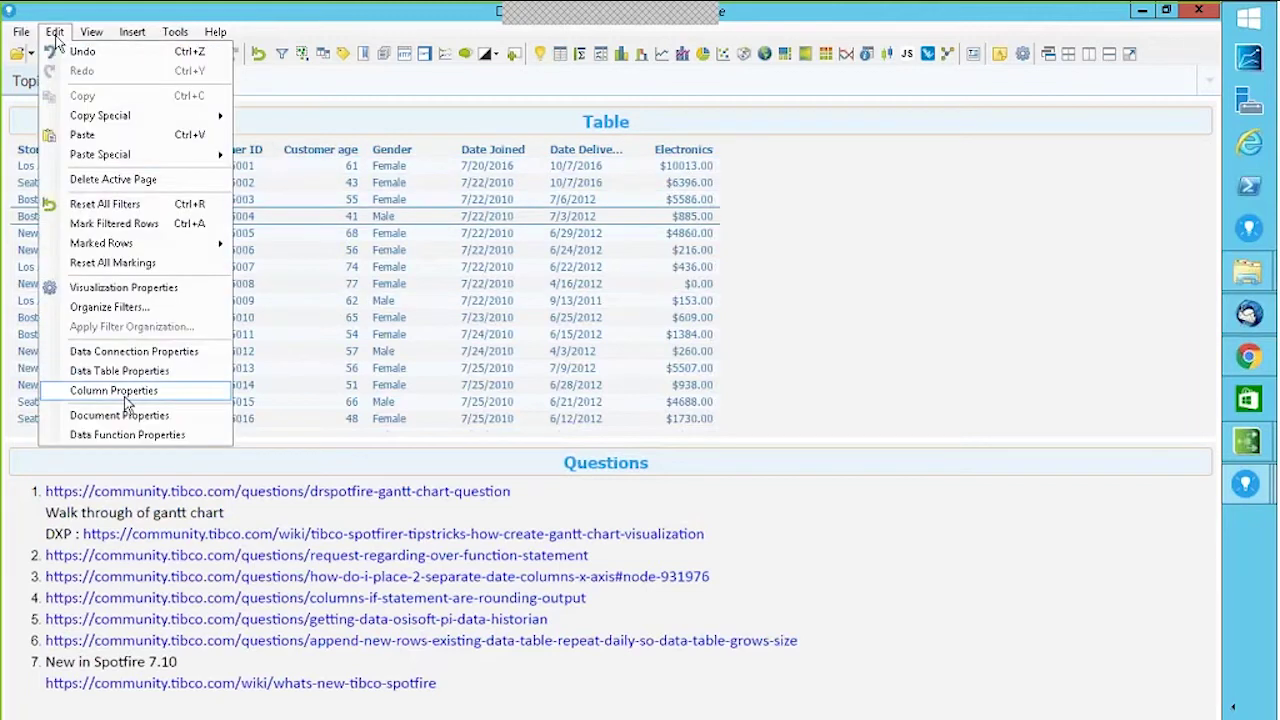
click(127, 392)
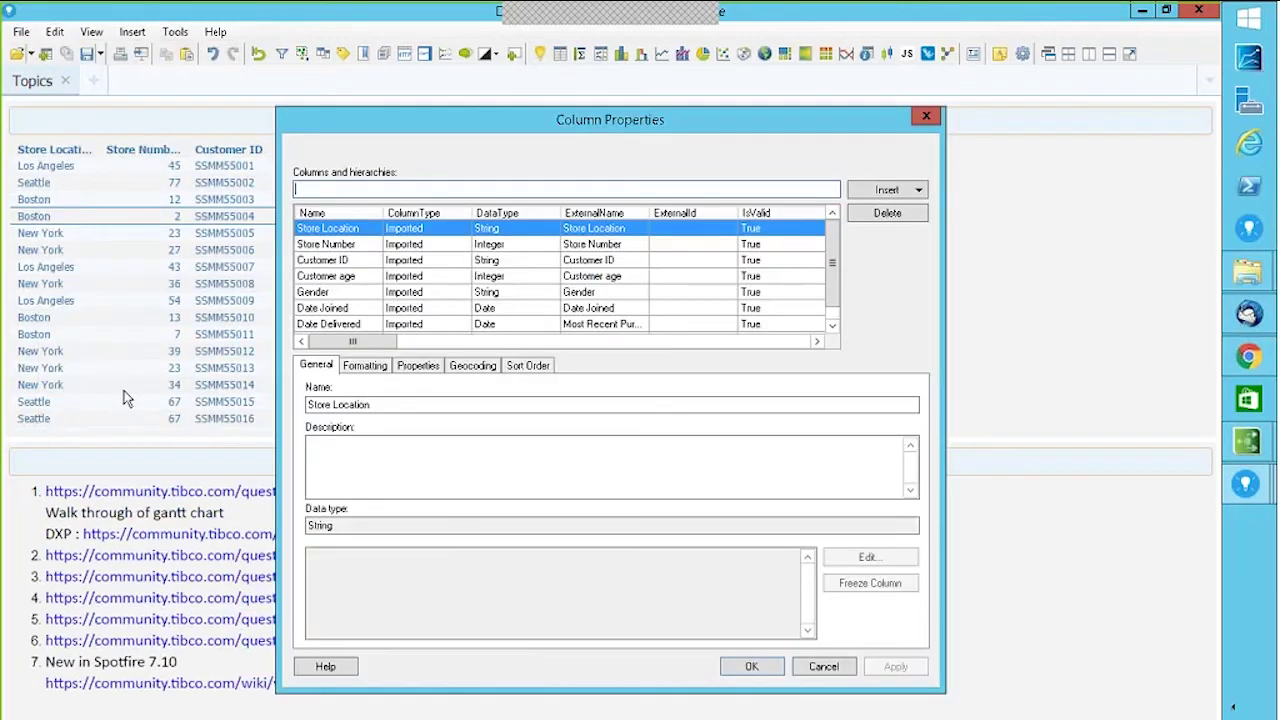
click(831, 325)
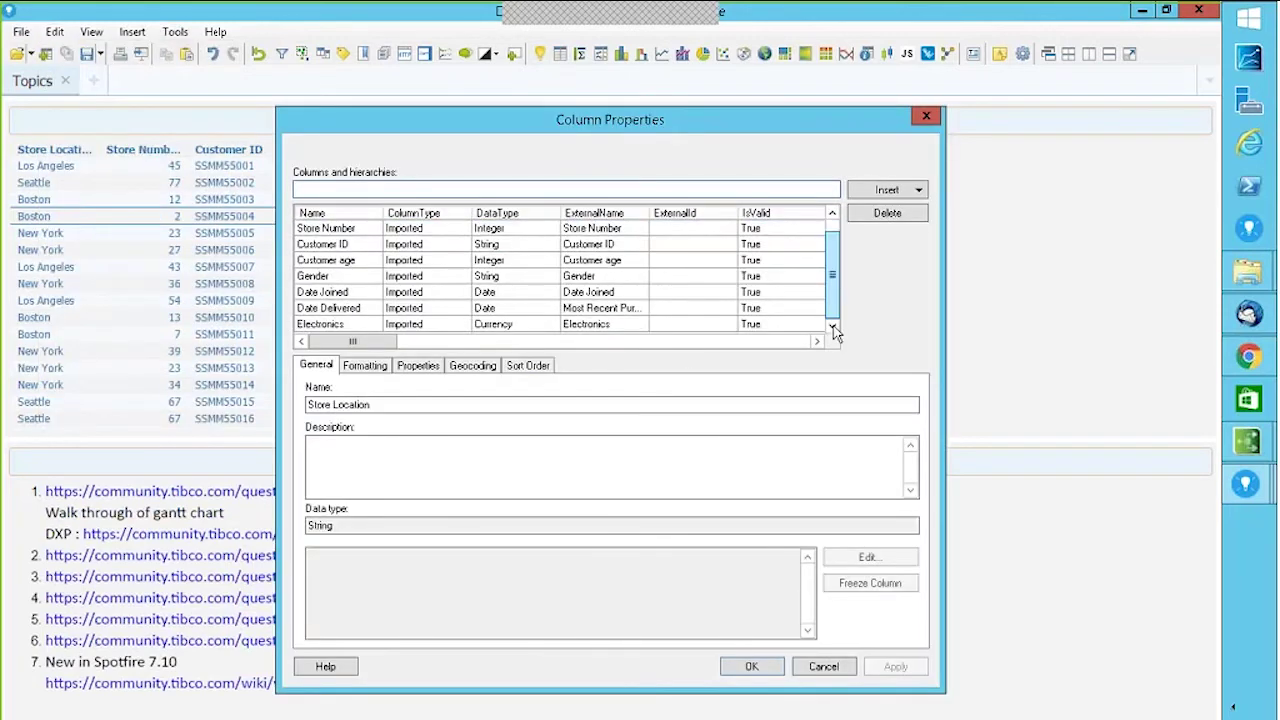
click(336, 326)
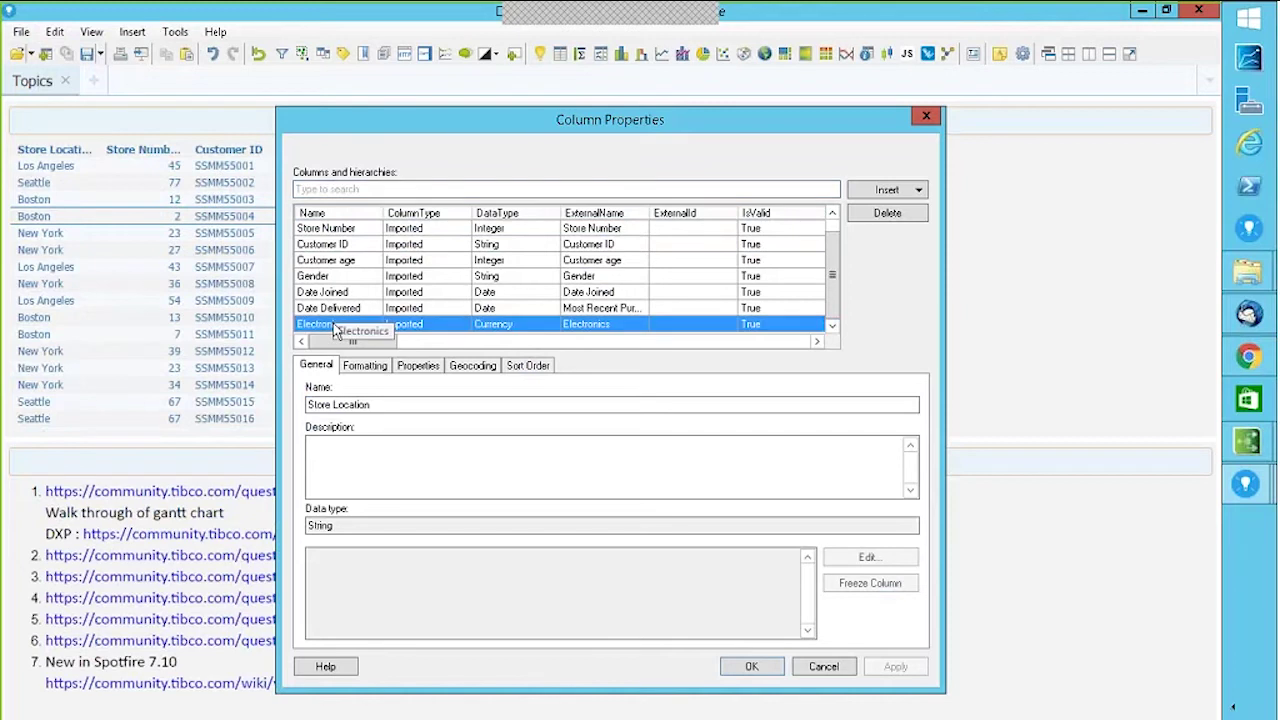
click(370, 366)
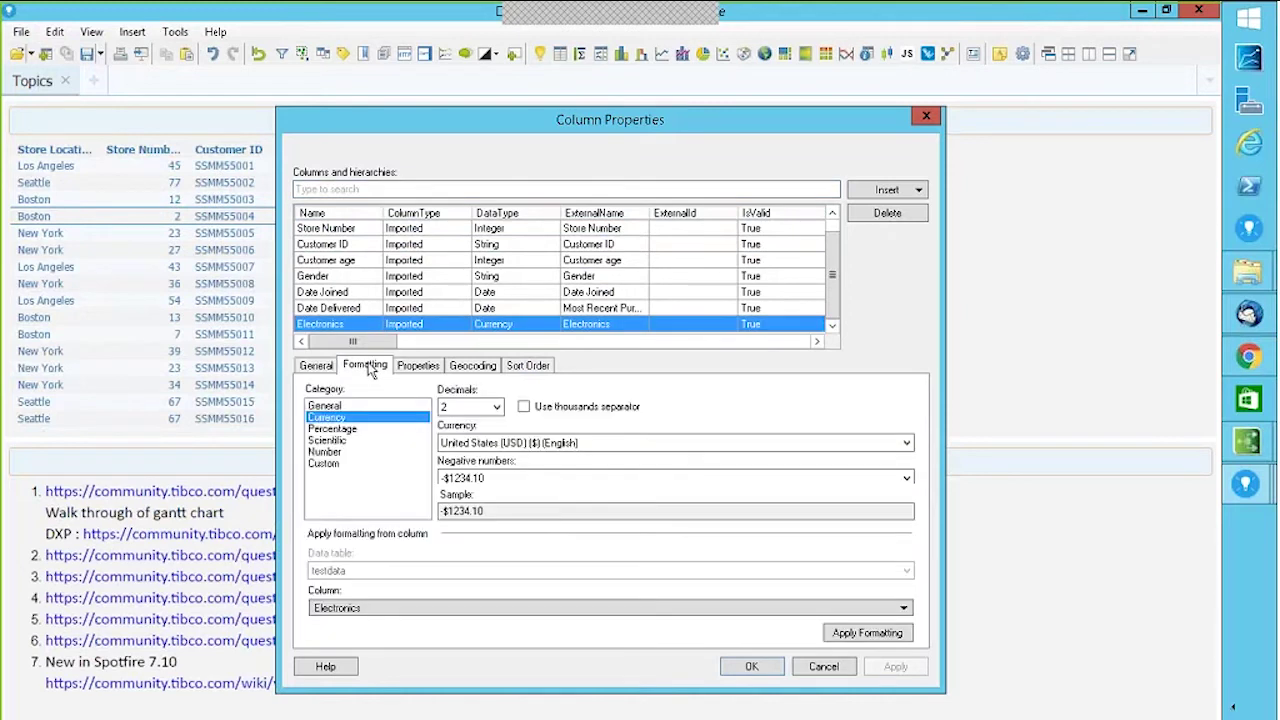
click(326, 454)
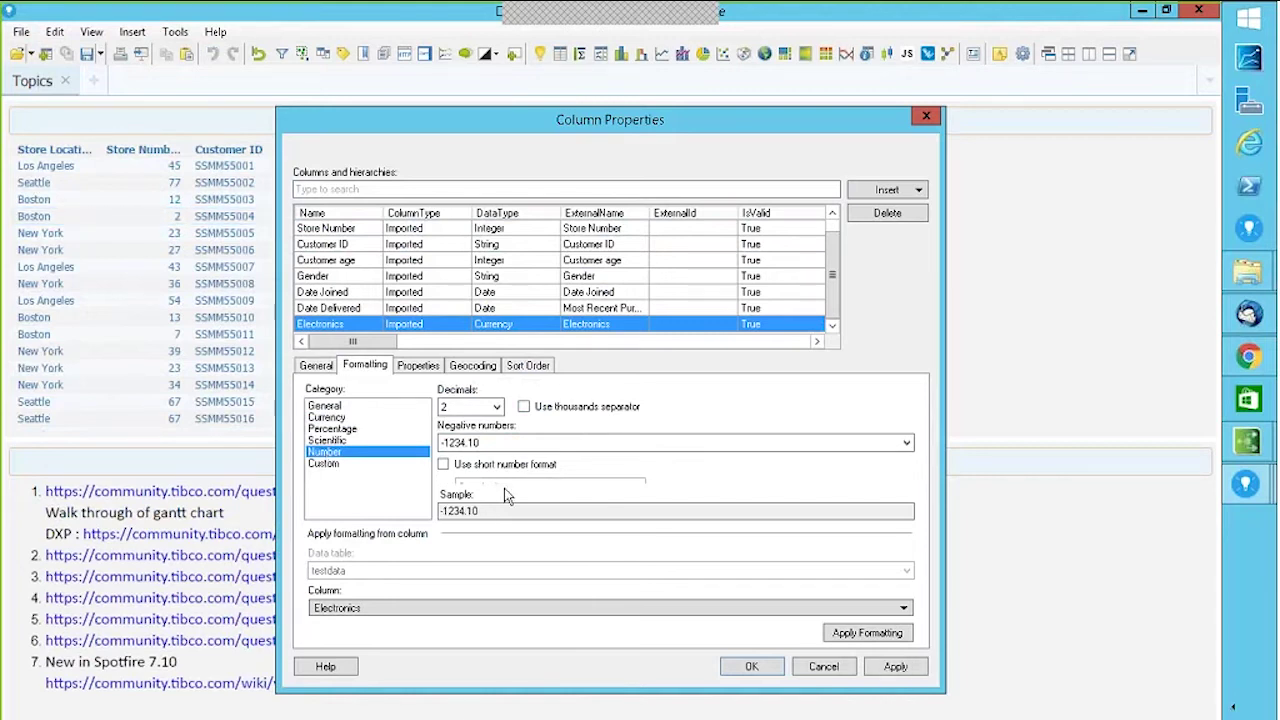
click(498, 410)
click(452, 440)
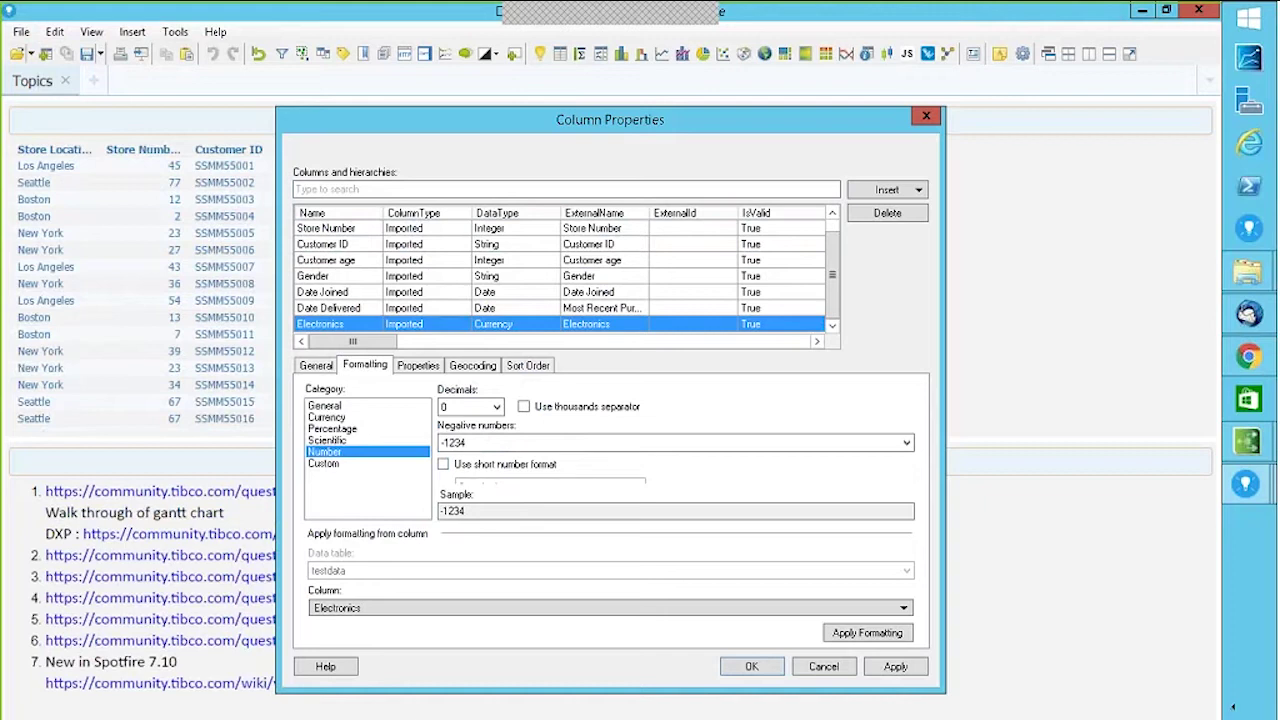
click(496, 407)
click(452, 449)
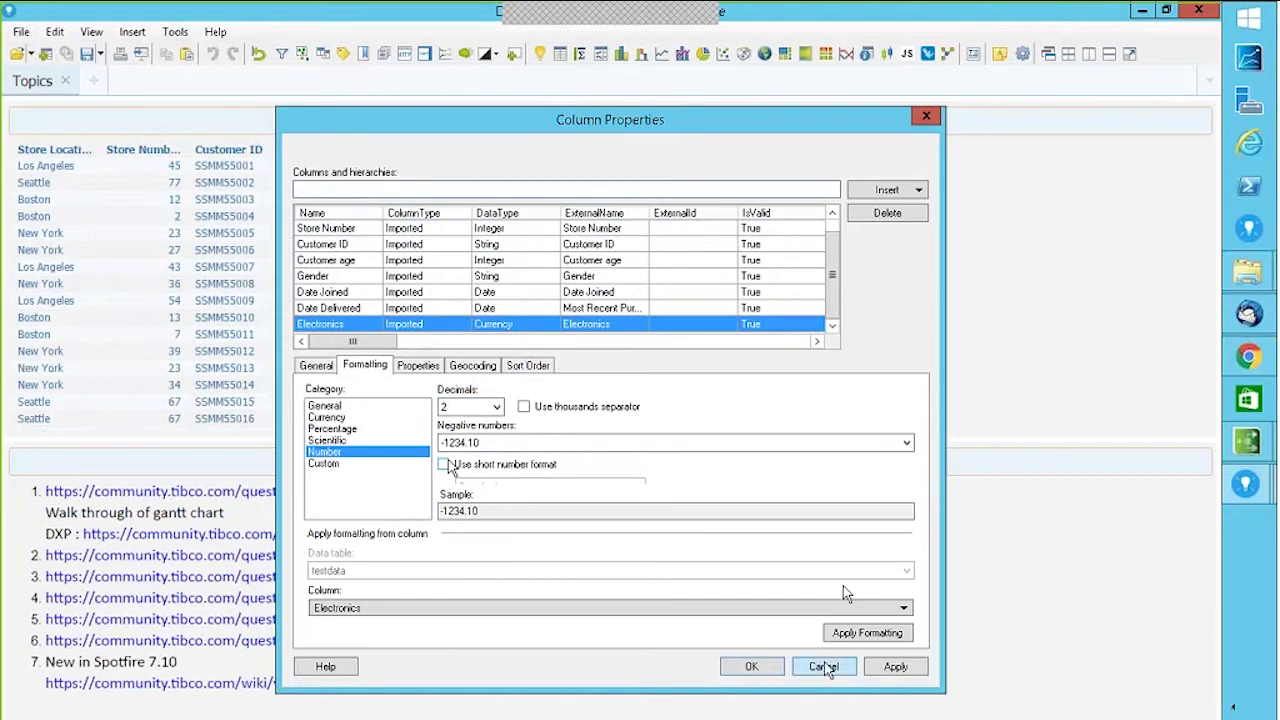
click(764, 667)
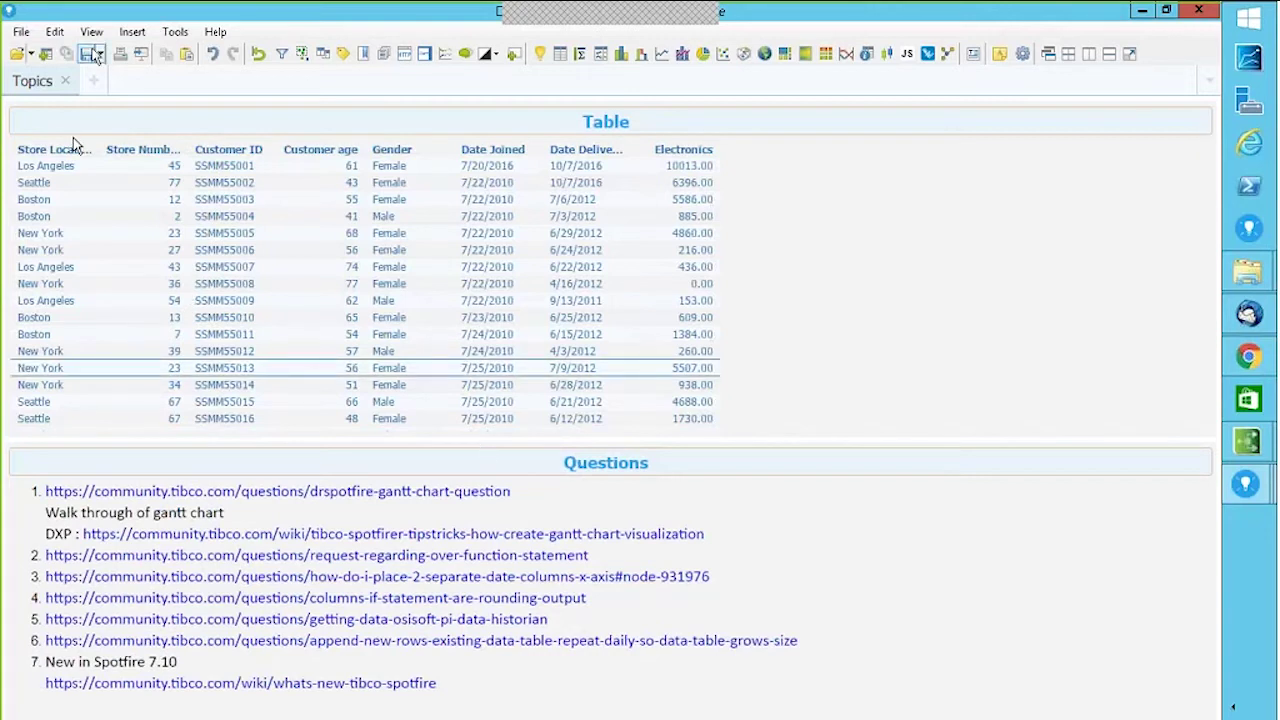
- Start a new calculated column whose expression is [Electronics]
click(133, 40)
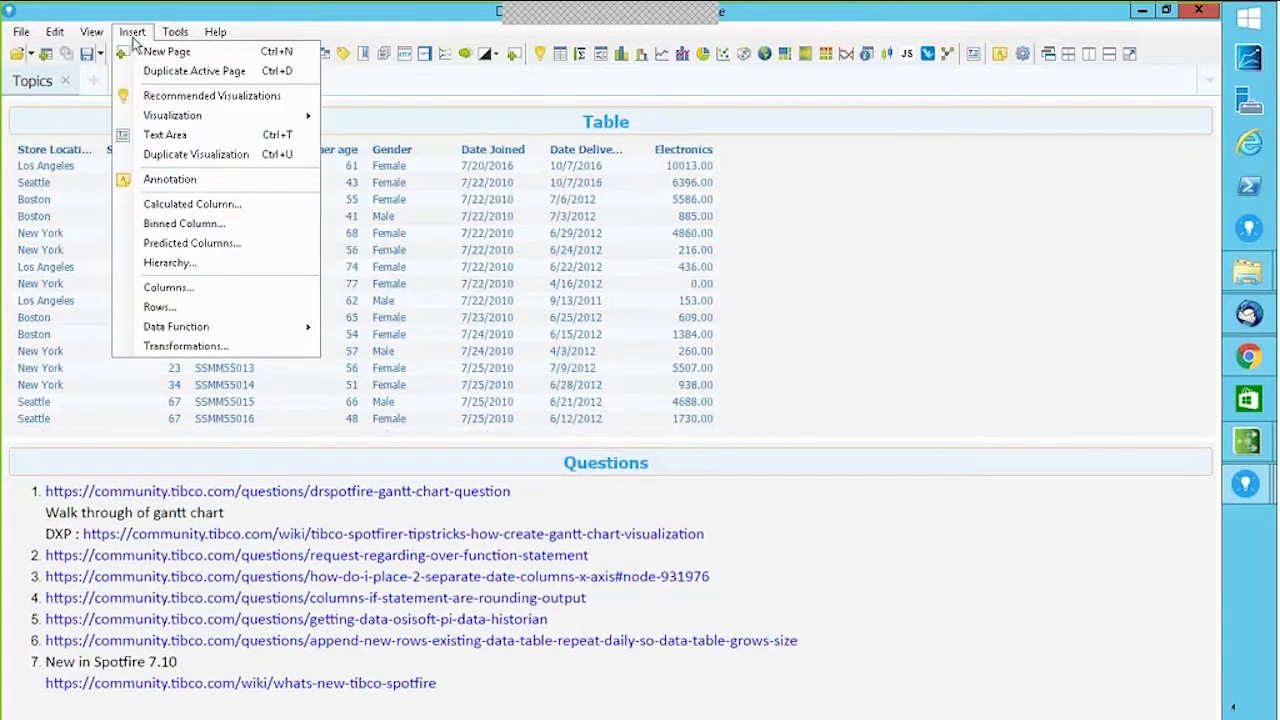
click(192, 210)
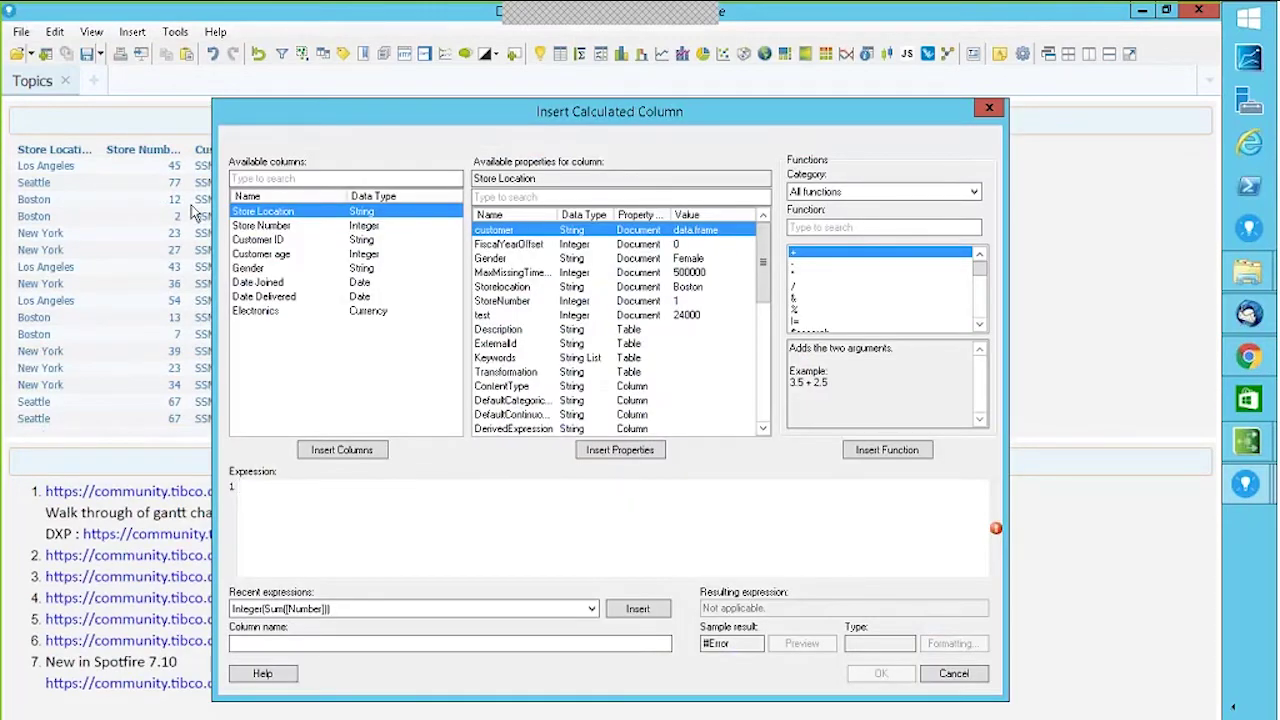
click(260, 312)
click(345, 452)
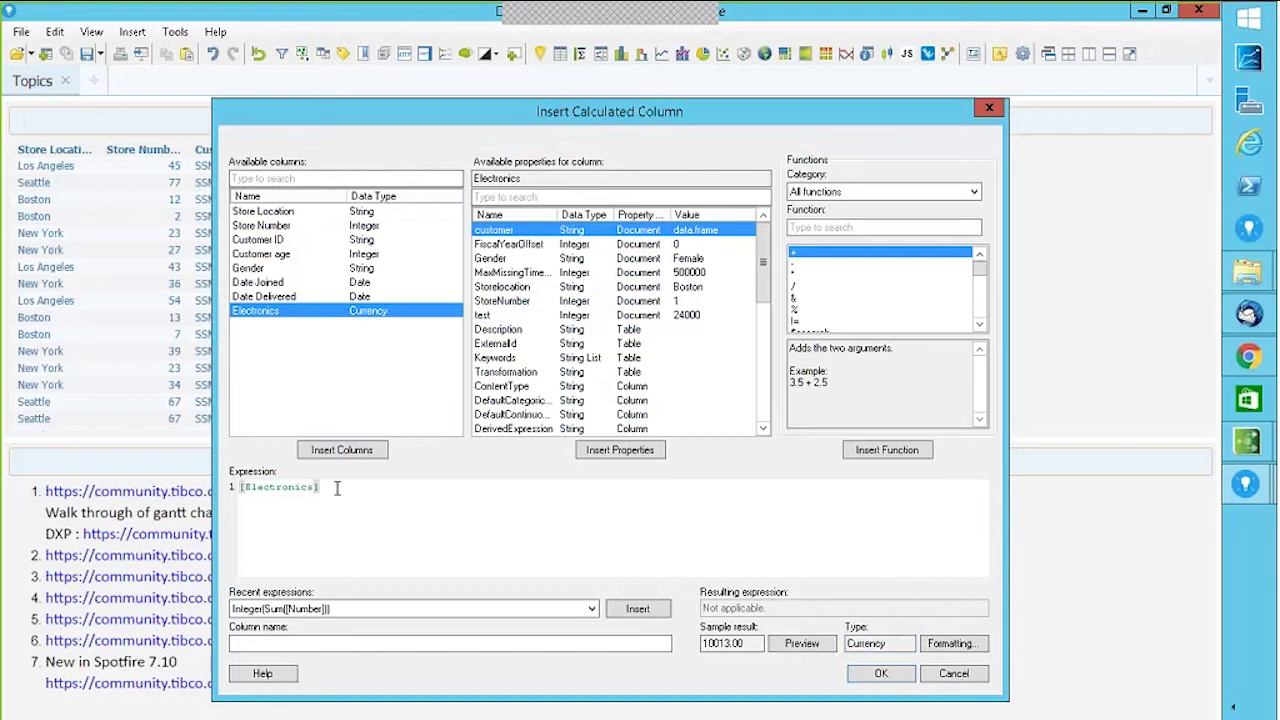
text(/3)
key(BackSpace)
key(BackSpace)
- Filter the function list to Conversion functions and select Real
click(903, 193)
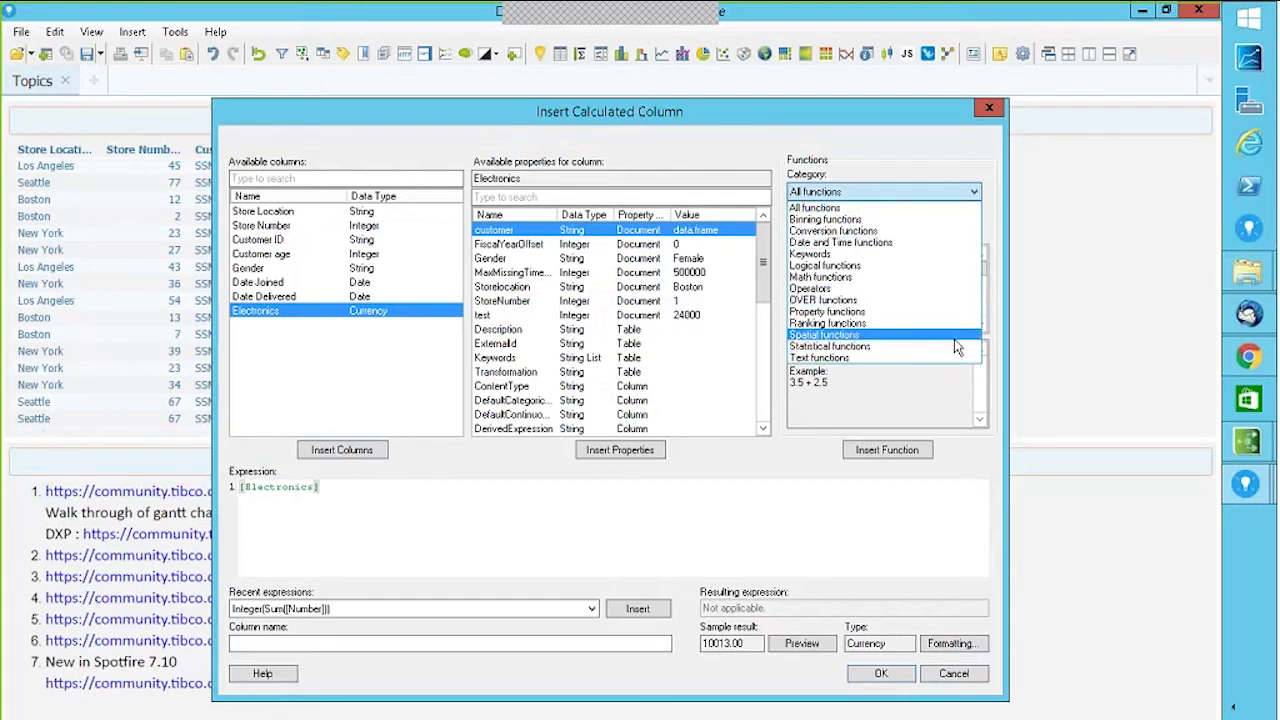
click(862, 231)
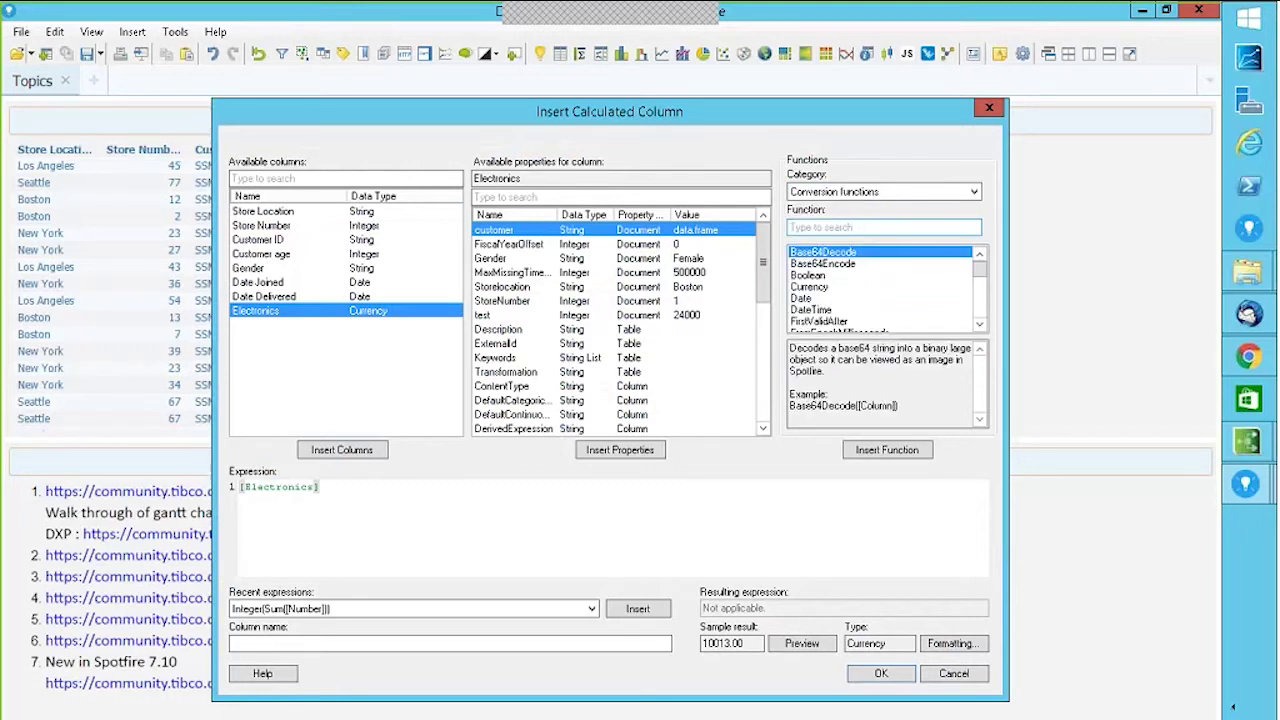
click(979, 325)
click(979, 325)
click(979, 325)
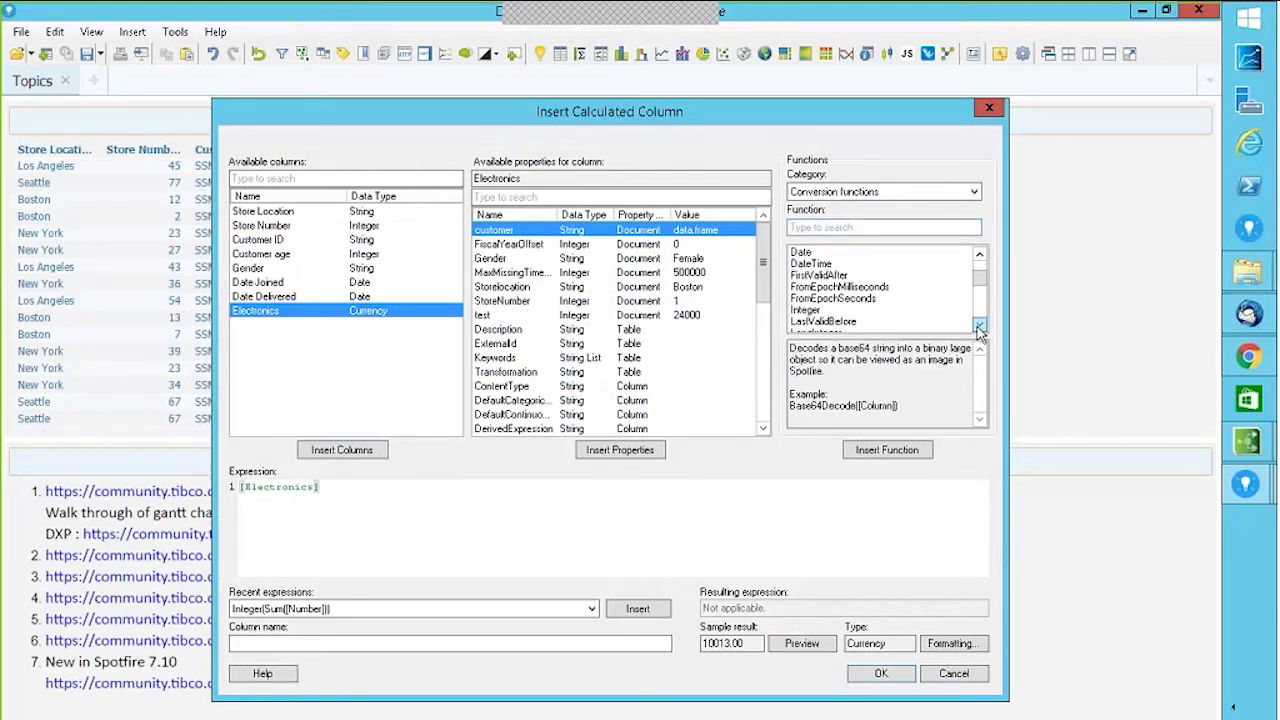
click(979, 326)
click(979, 326)
click(979, 326)
click(979, 327)
click(979, 327)
click(979, 327)
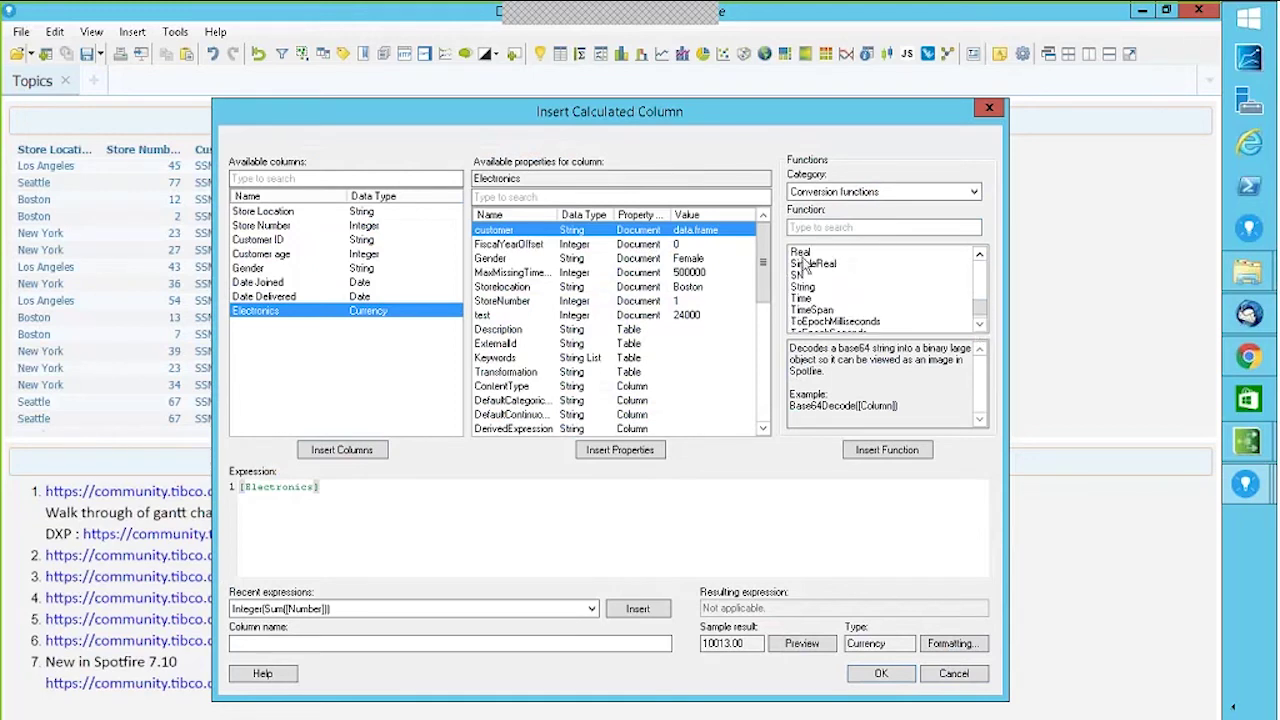
click(801, 253)
- Wrap Electronics in the Real function to get Real([Electronics])
double_click(801, 253)
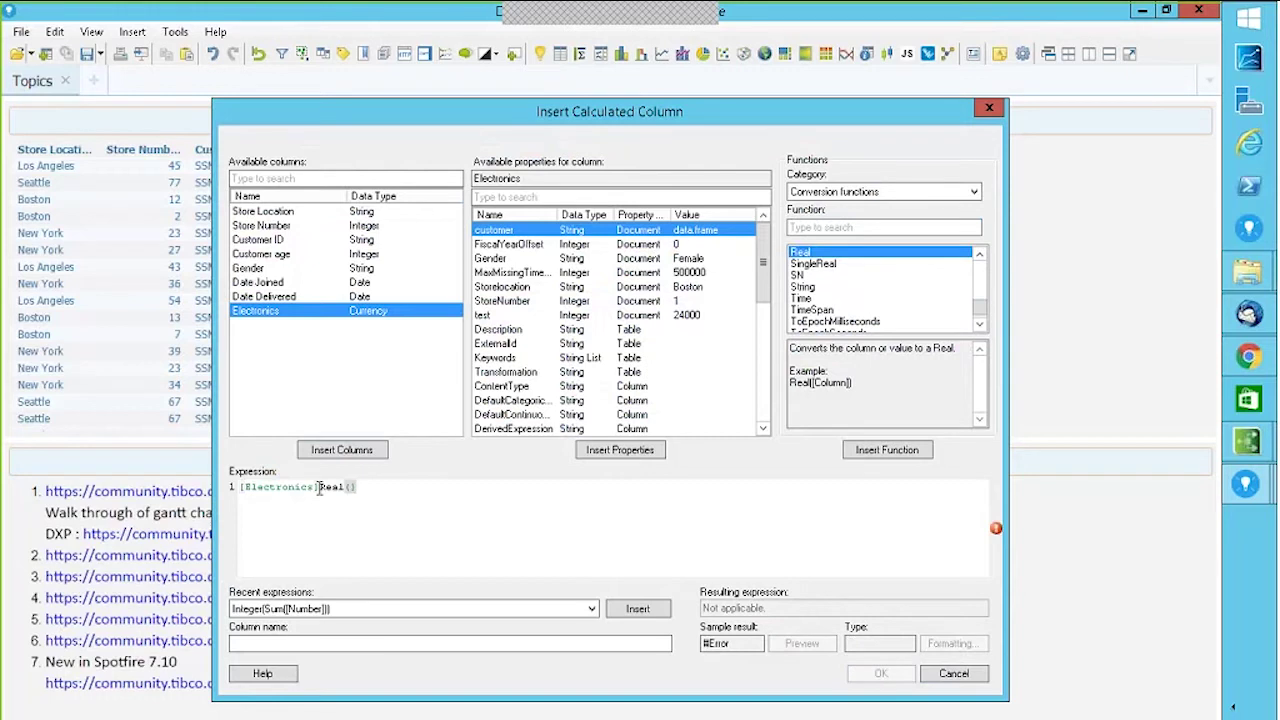
key(BackSpace)
key(BackSpace)
key(BackSpace)
key(BackSpace)
key(BackSpace)
key(BackSpace)
key(BackSpace)
key(BackSpace)
key(BackSpace)
key(BackSpace)
key(BackSpace)
key(BackSpace)
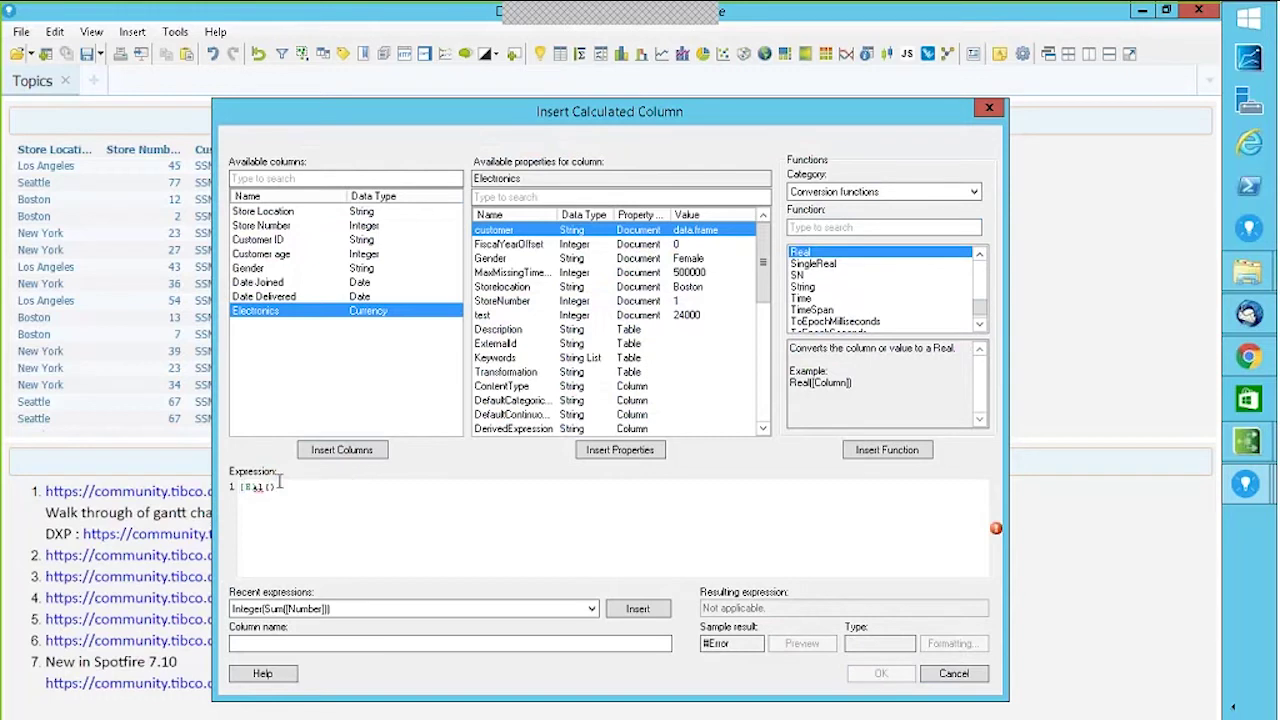
key(BackSpace)
key(BackSpace)
text(R)
click(343, 450)
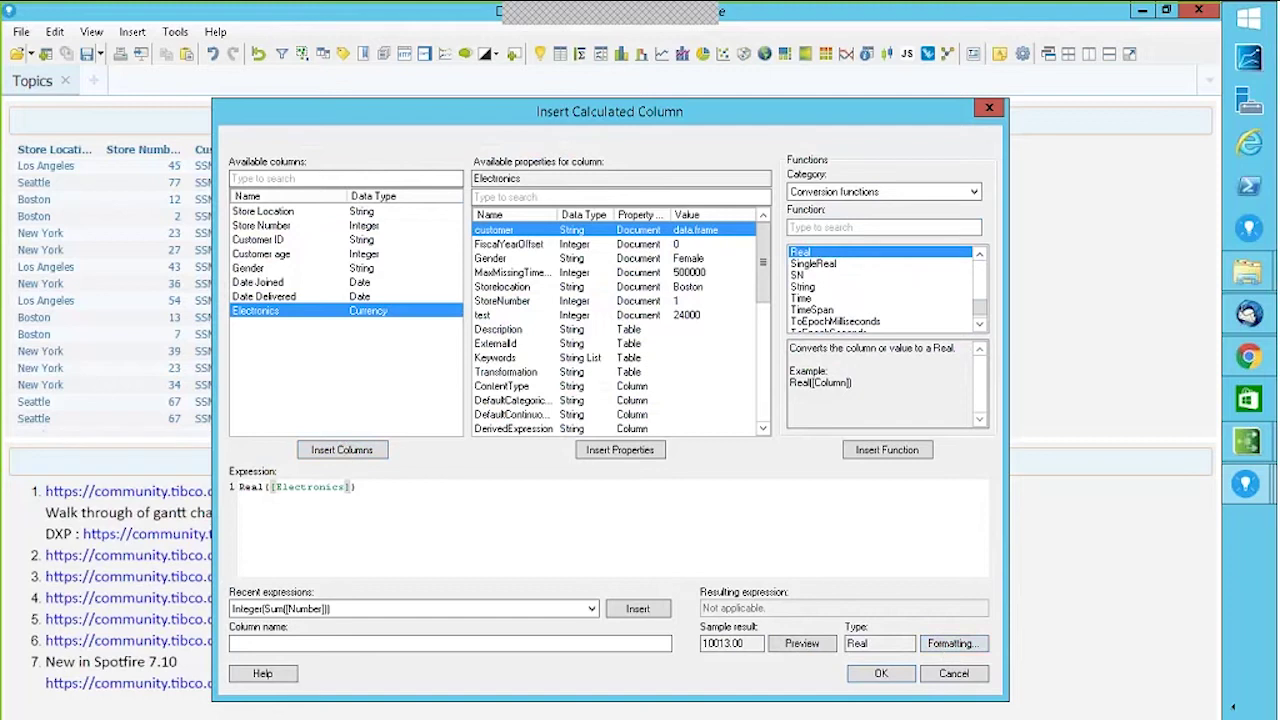
- Add the >0 comparison and an If around it, aiming for results 1 and 2
click(376, 487)
text(/2)
drag(357, 487, 400, 490)
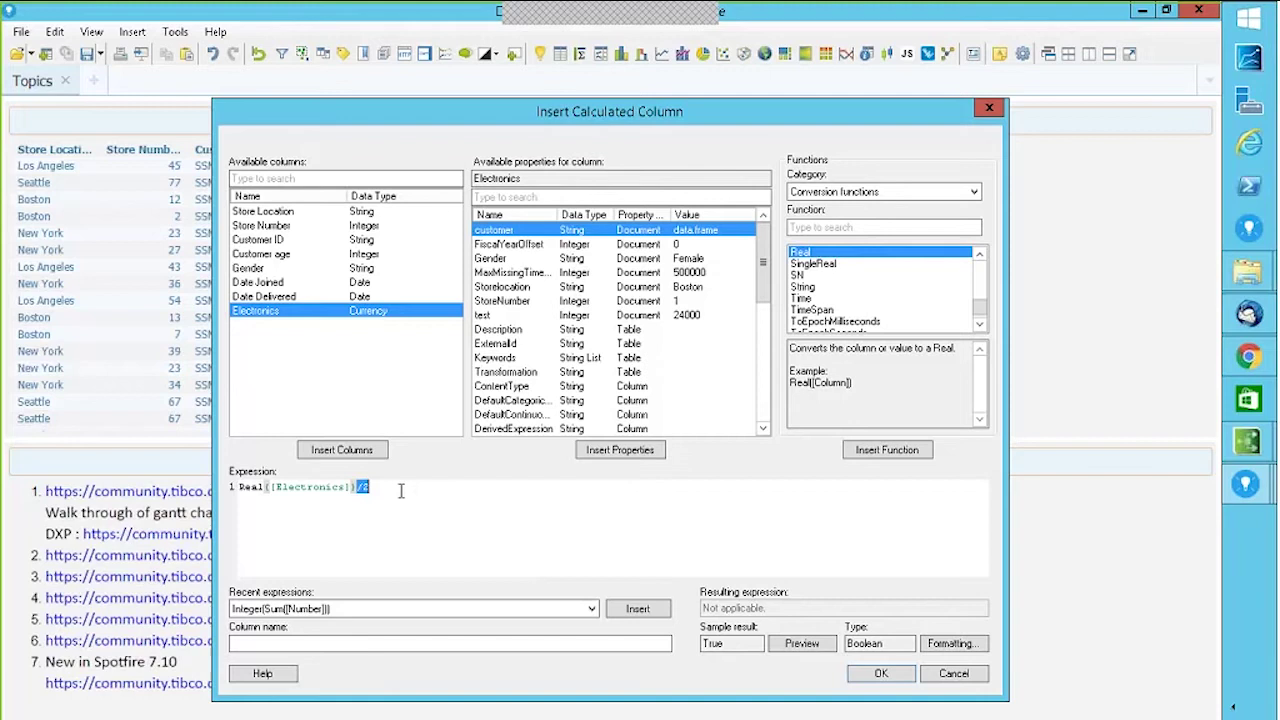
click(342, 502)
text(,)
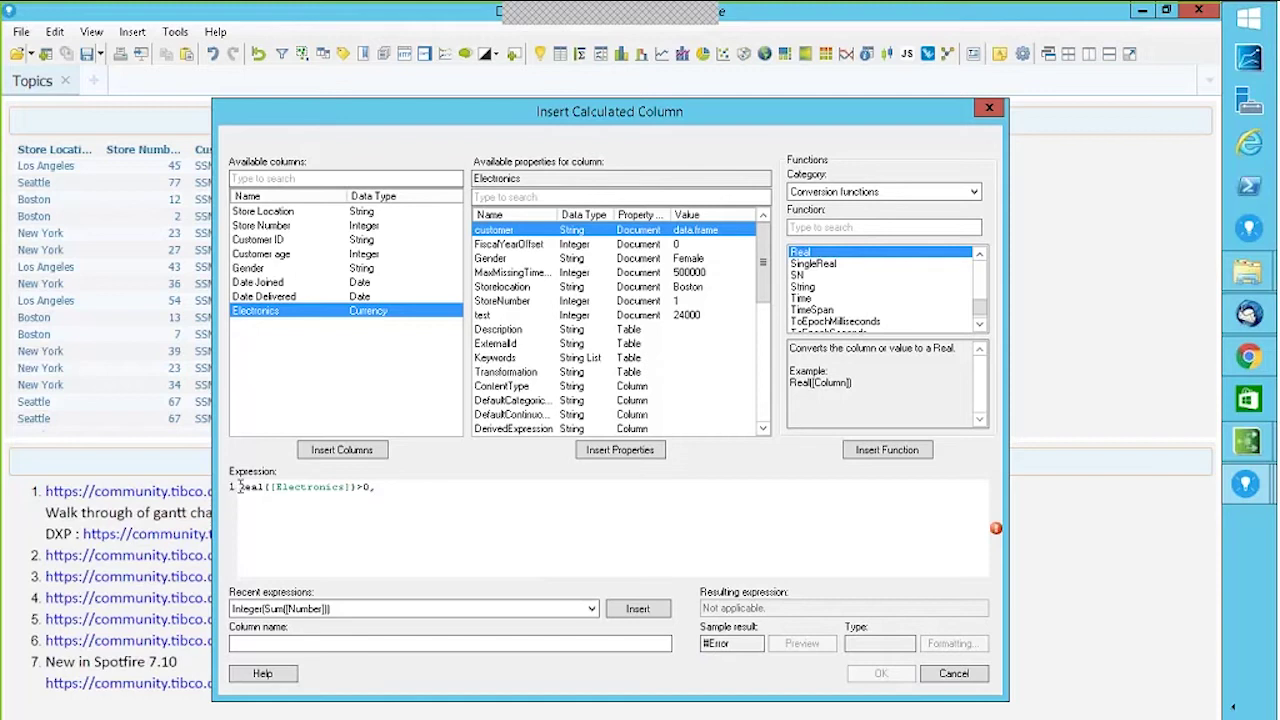
click(240, 487)
text(If )
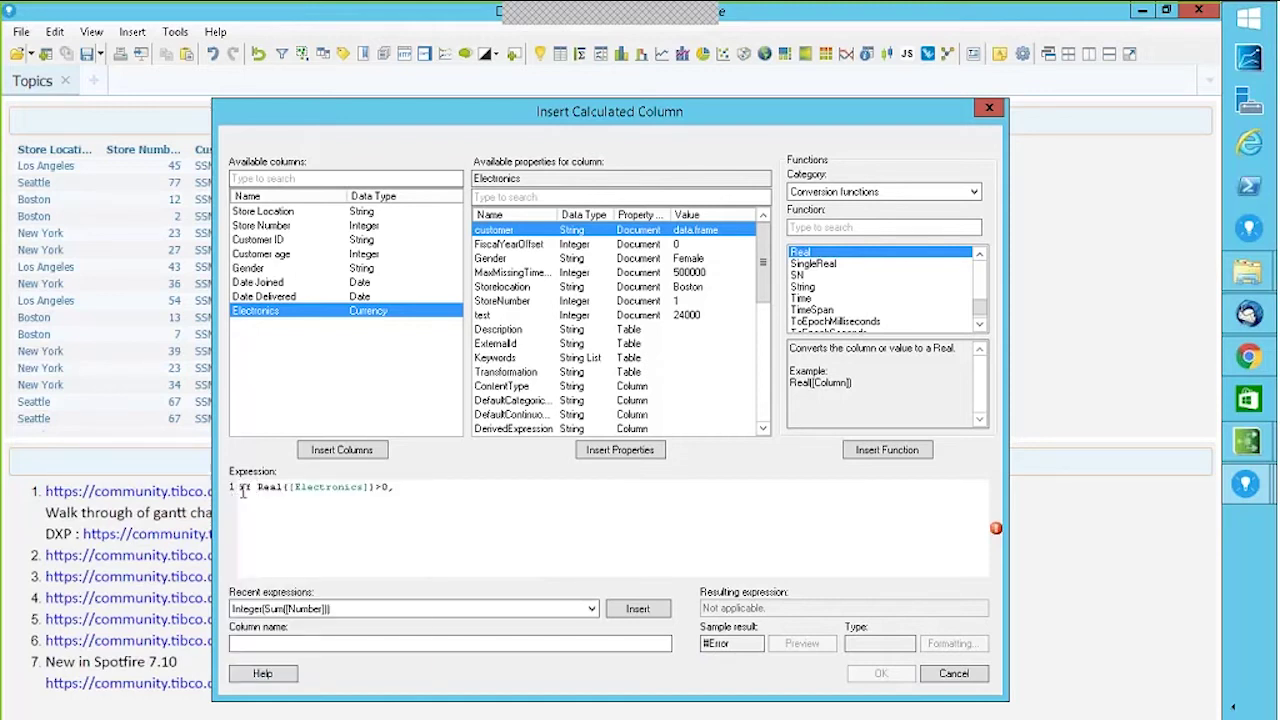
text(()
text(1,0)
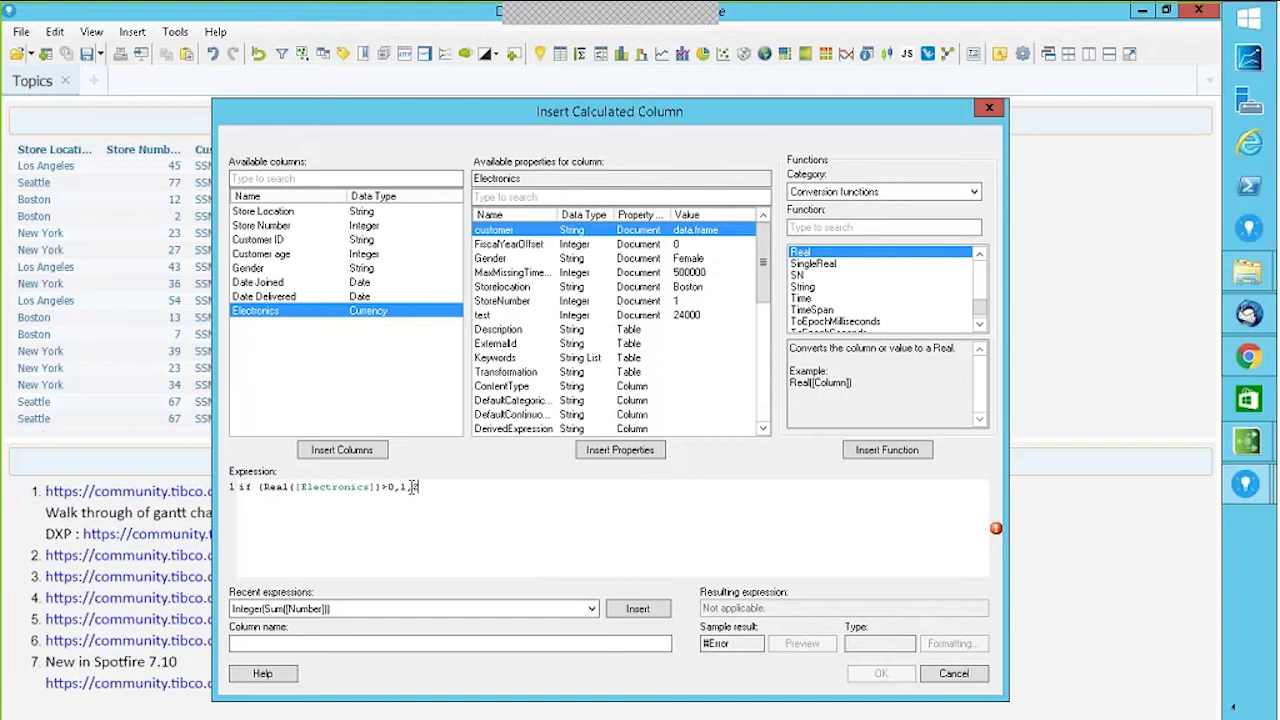
text())
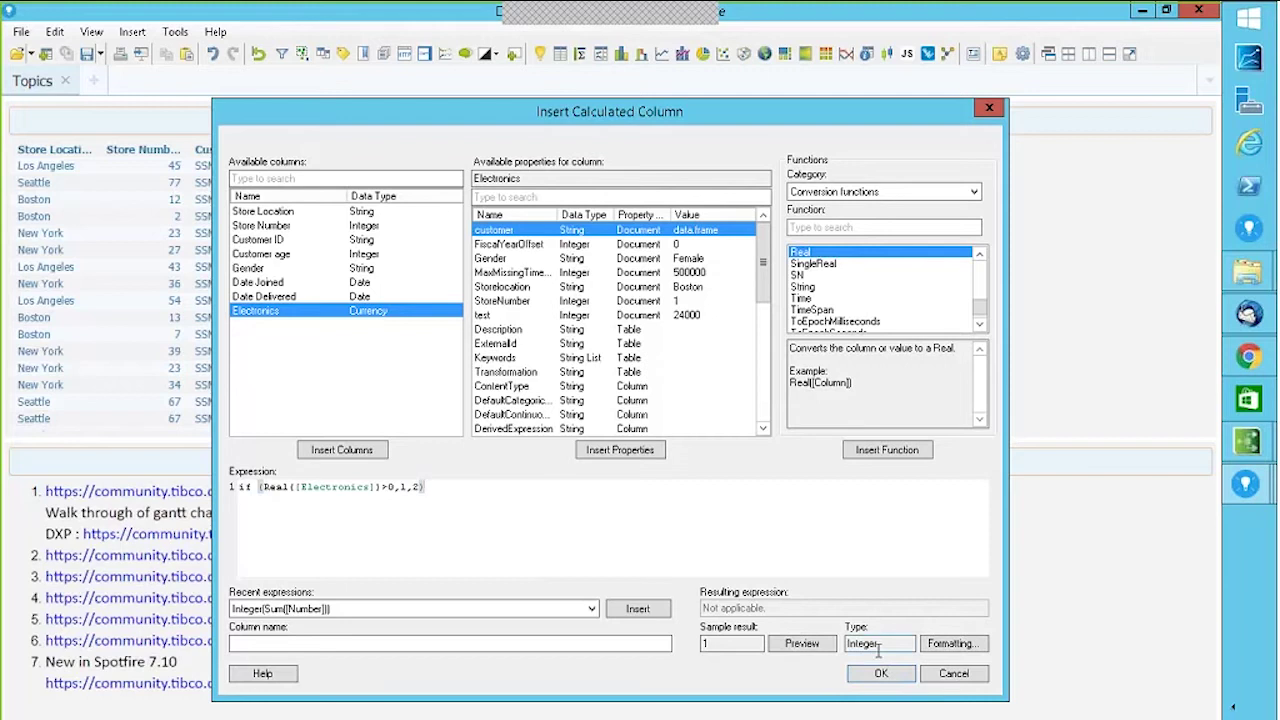
- Change the If results to 1.0 and 2.0 so the column is Real, then view its formatting
click(405, 487)
text(.0)
click(432, 487)
text(.0)
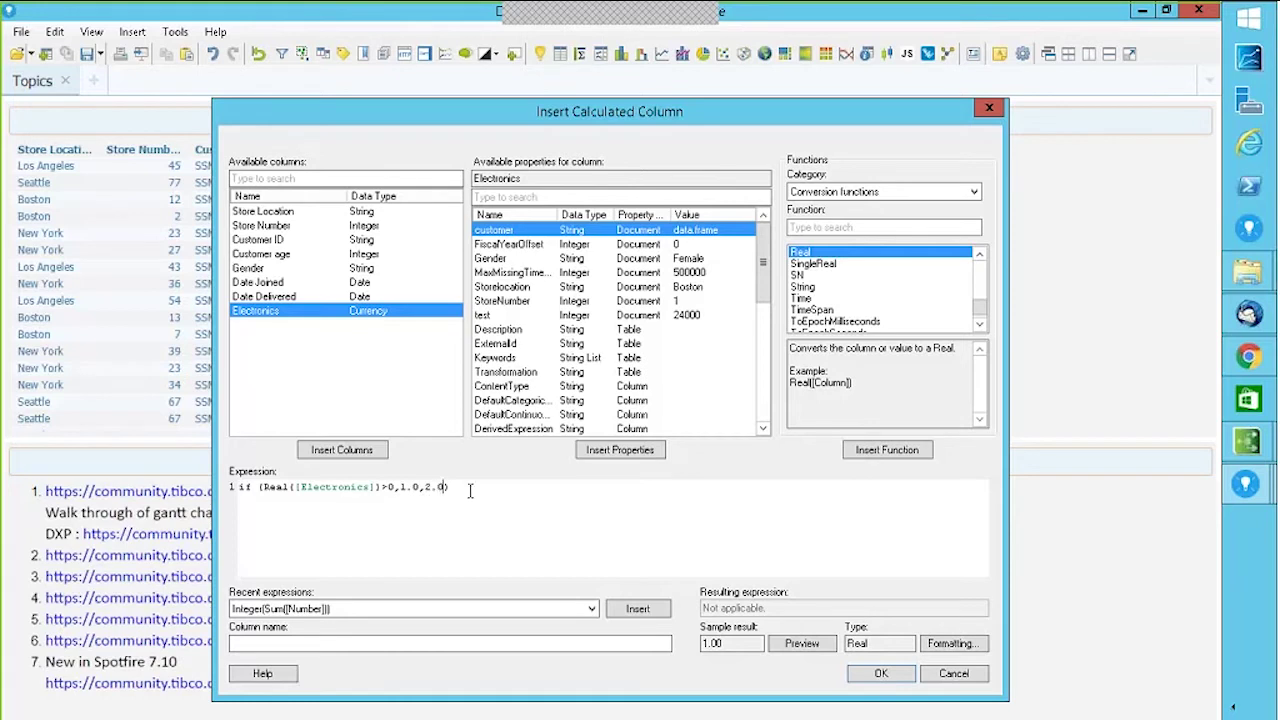
click(512, 486)
click(952, 643)
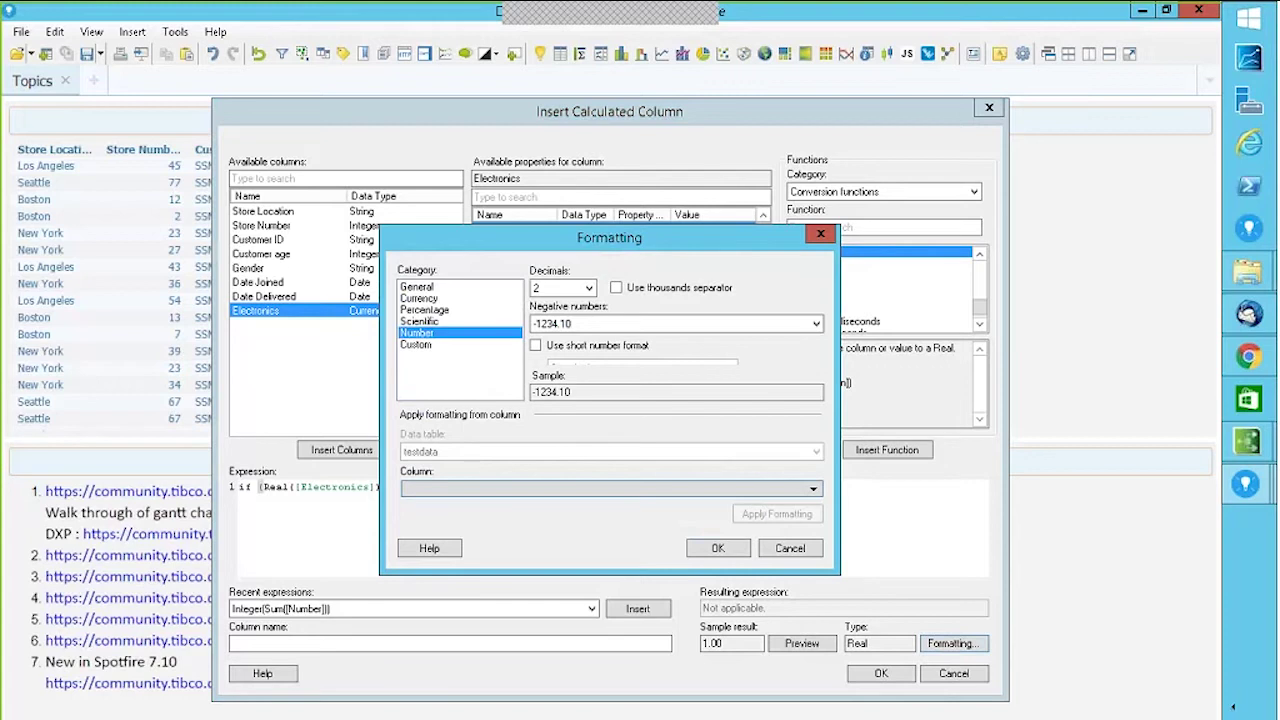
- Cancel the formatting and change the results back to 1 and 2 for an Integer column
click(792, 550)
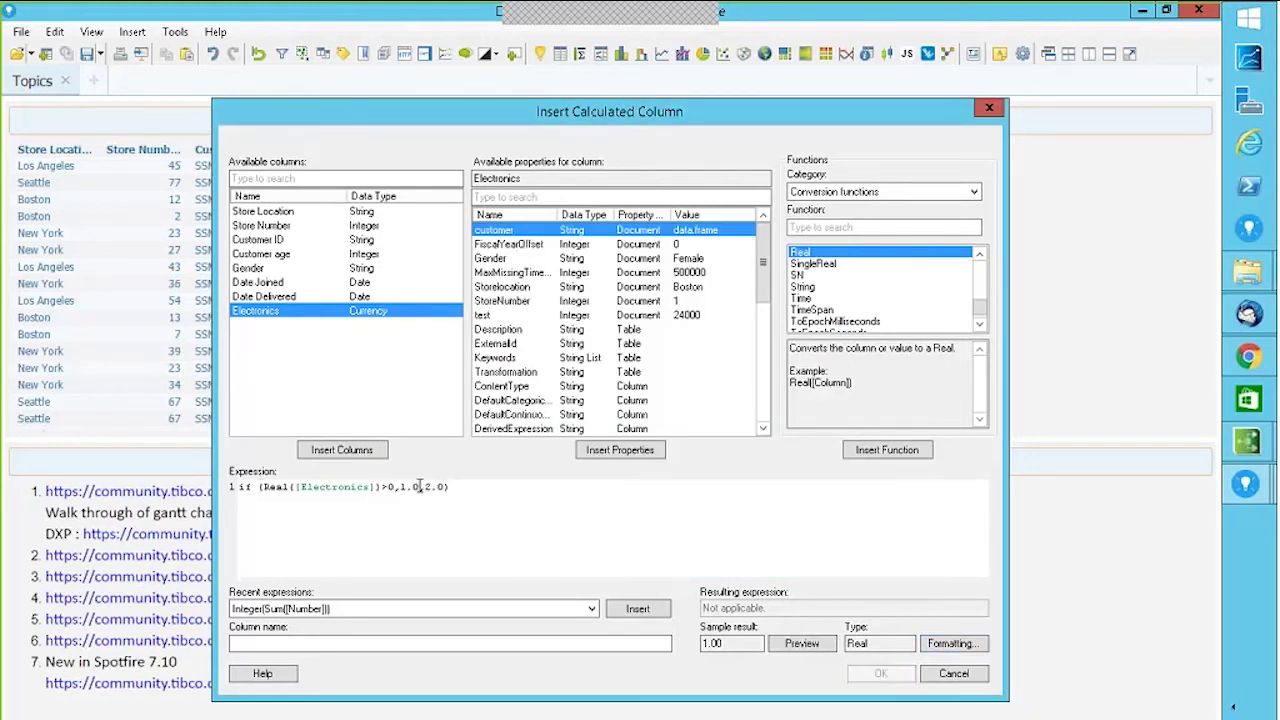
key(BackSpace)
key(BackSpace)
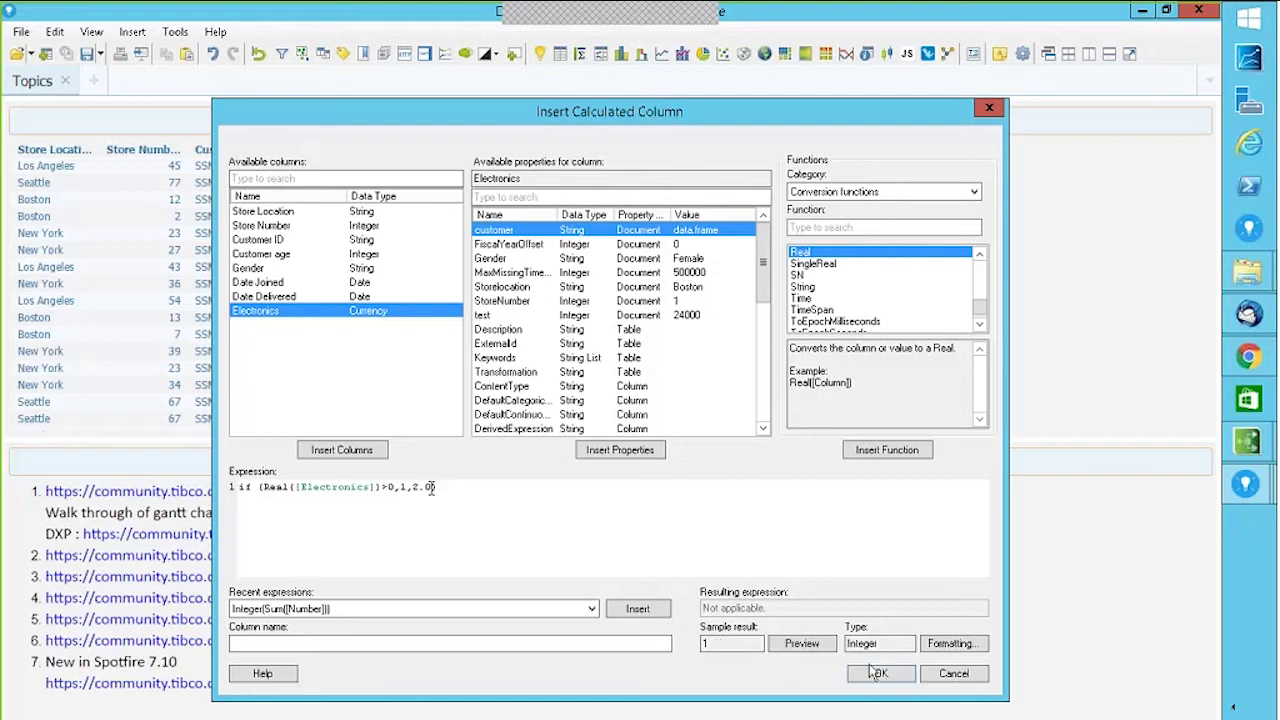
key(BackSpace)
key(BackSpace)
- Cancel the Insert Calculated Column dialog without adding the column
click(986, 110)
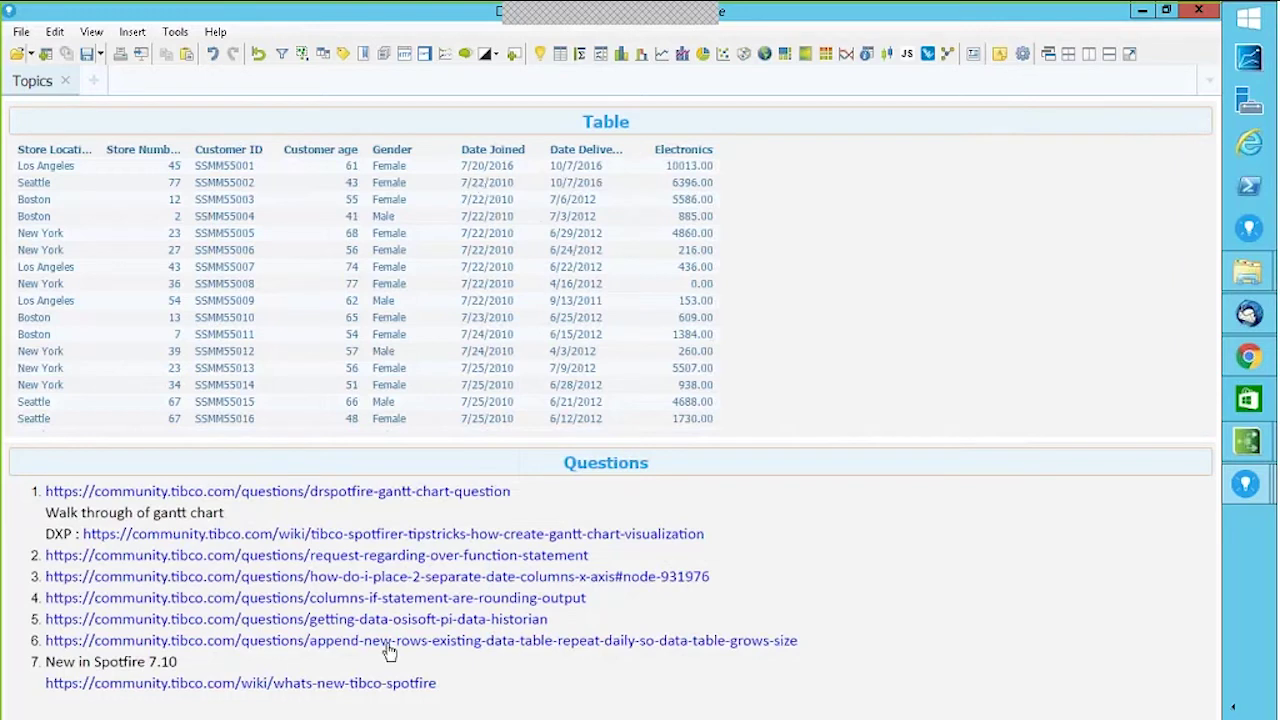
- Open link 3, the question on placing 2 separate date columns on the x-axis
click(303, 578)
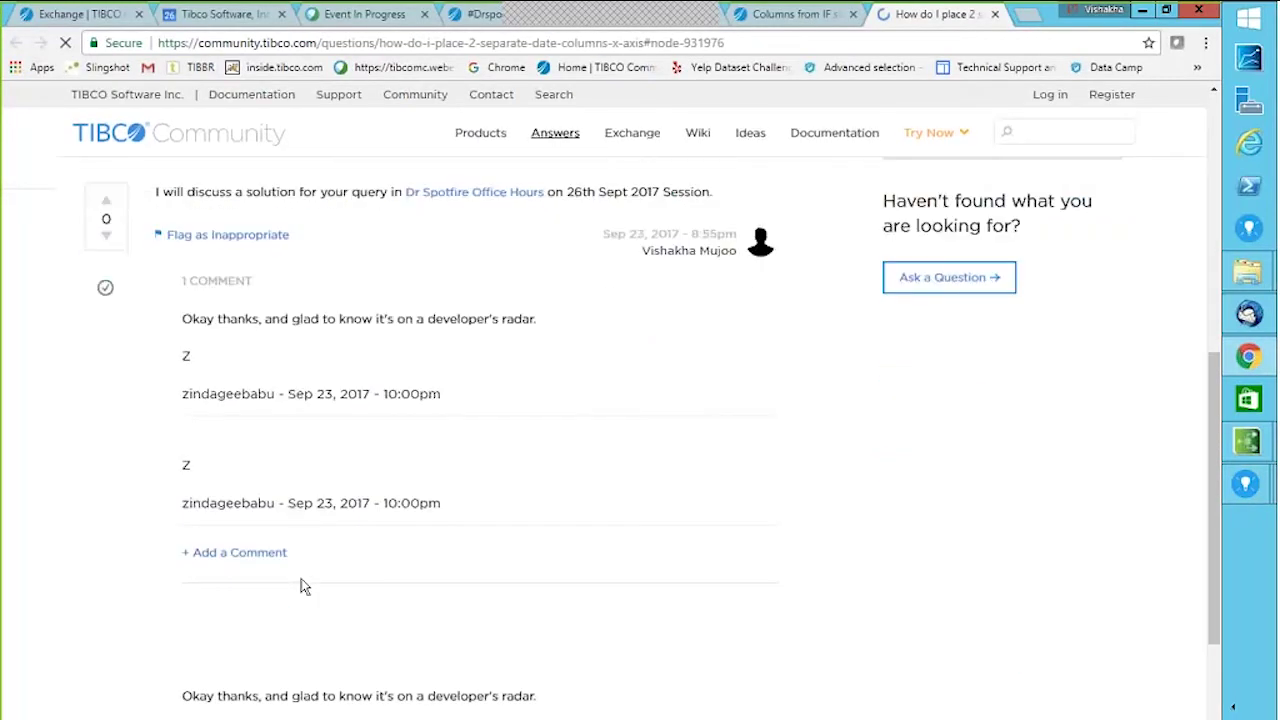
drag(1214, 520, 1214, 264)
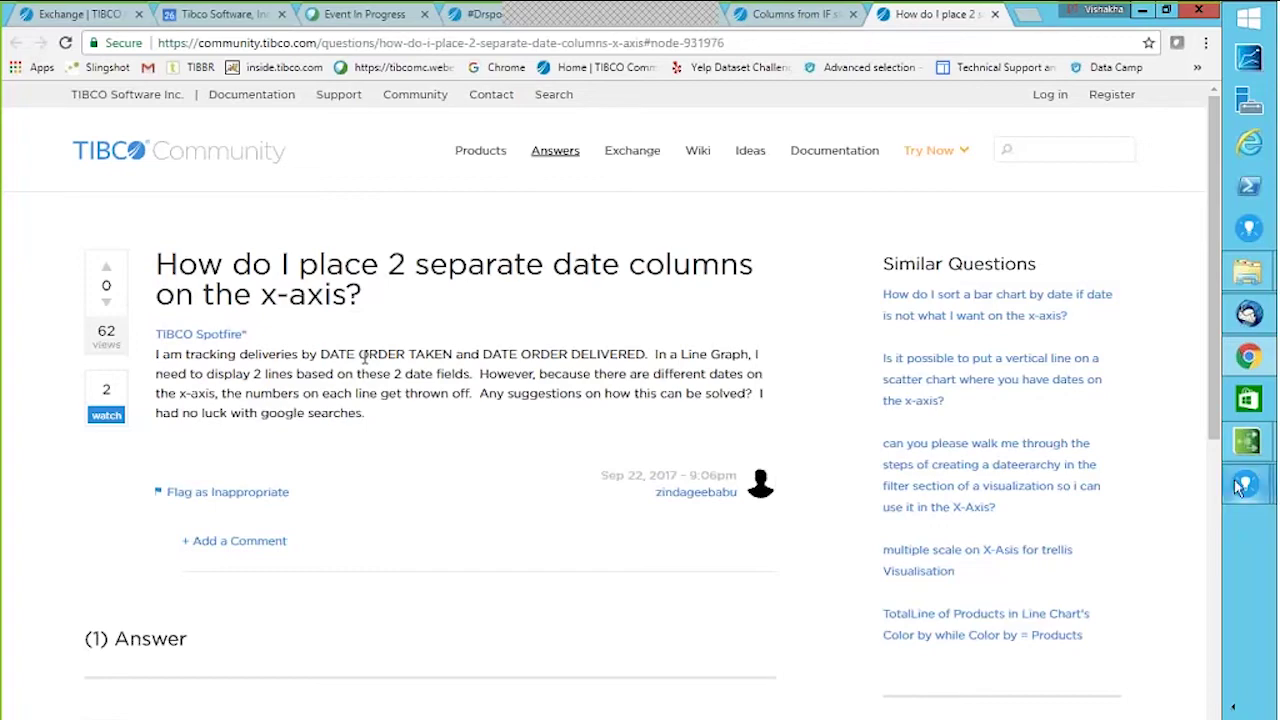
- Back in Spotfire, add two line charts of Sum(Electronics) by Date Joined (Month)
mouse_move(1245, 485)
click(1073, 292)
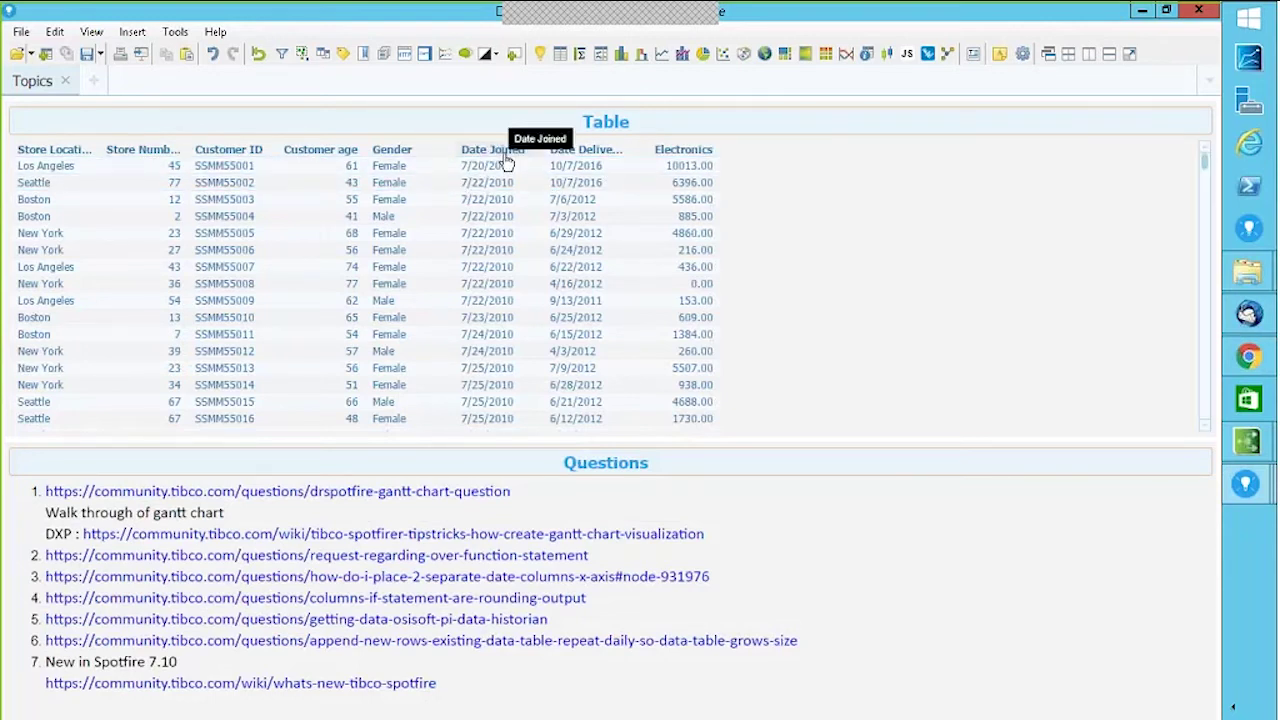
click(662, 55)
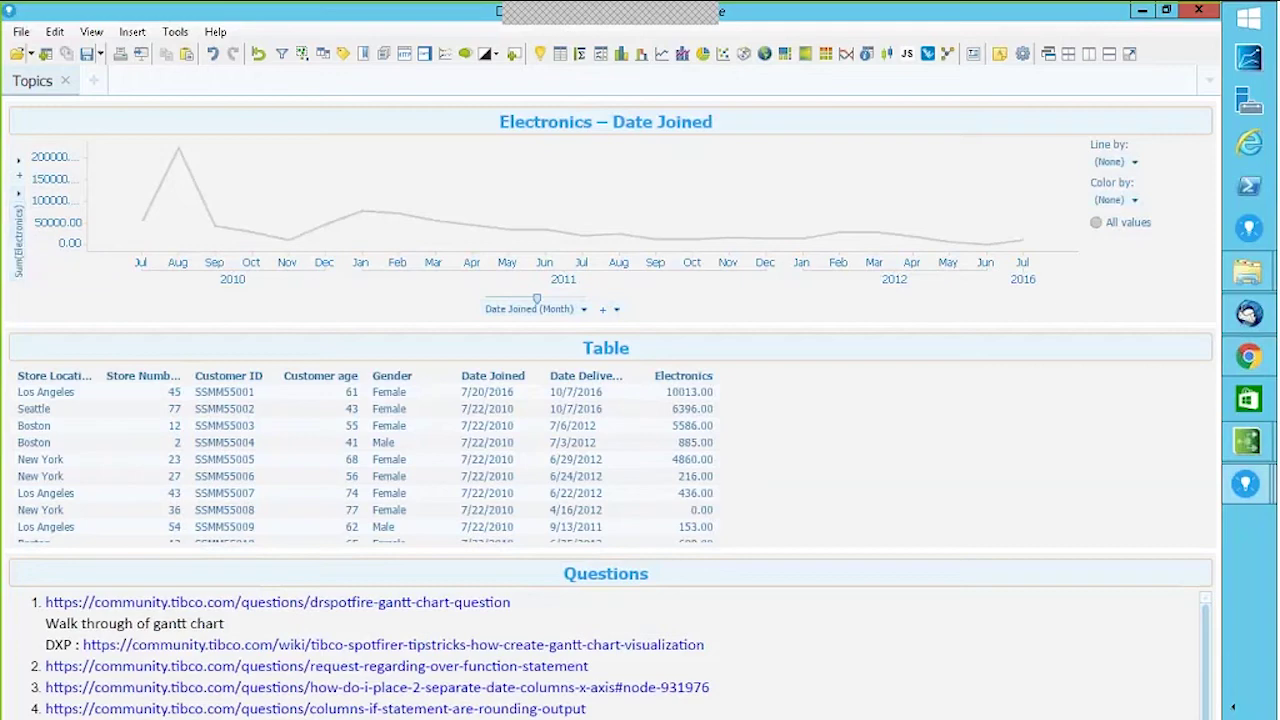
click(661, 54)
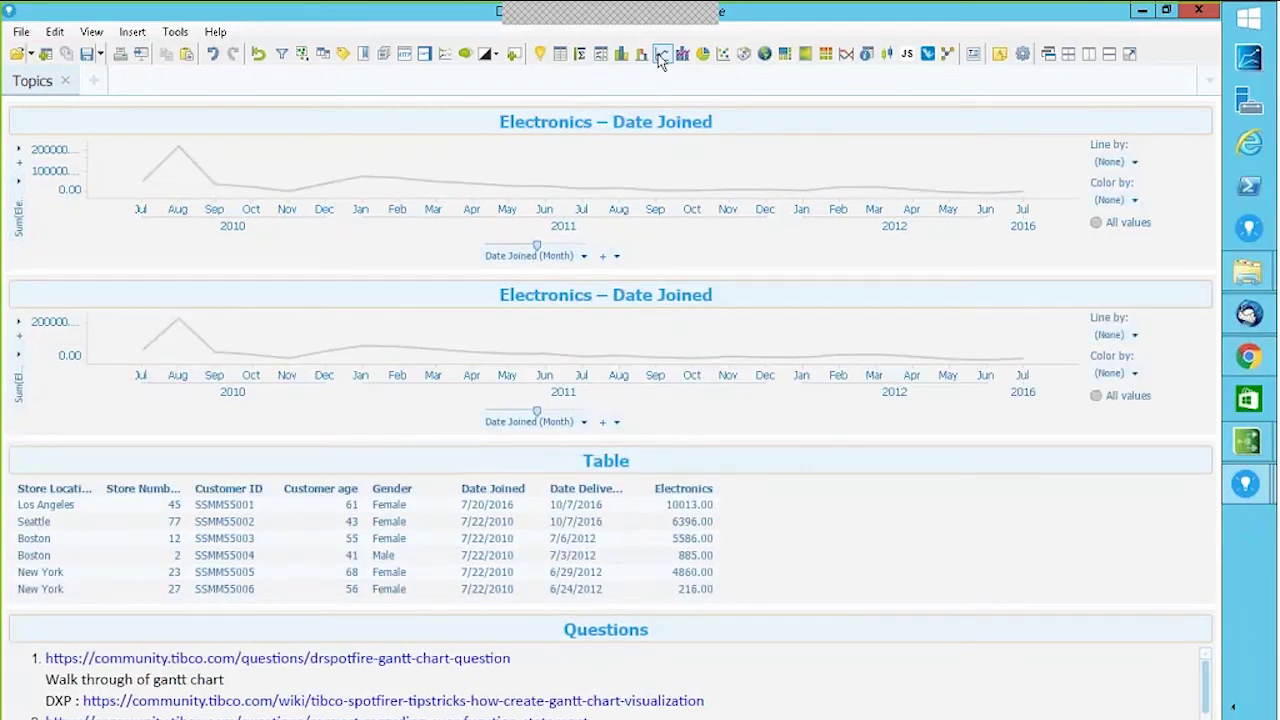
click(584, 421)
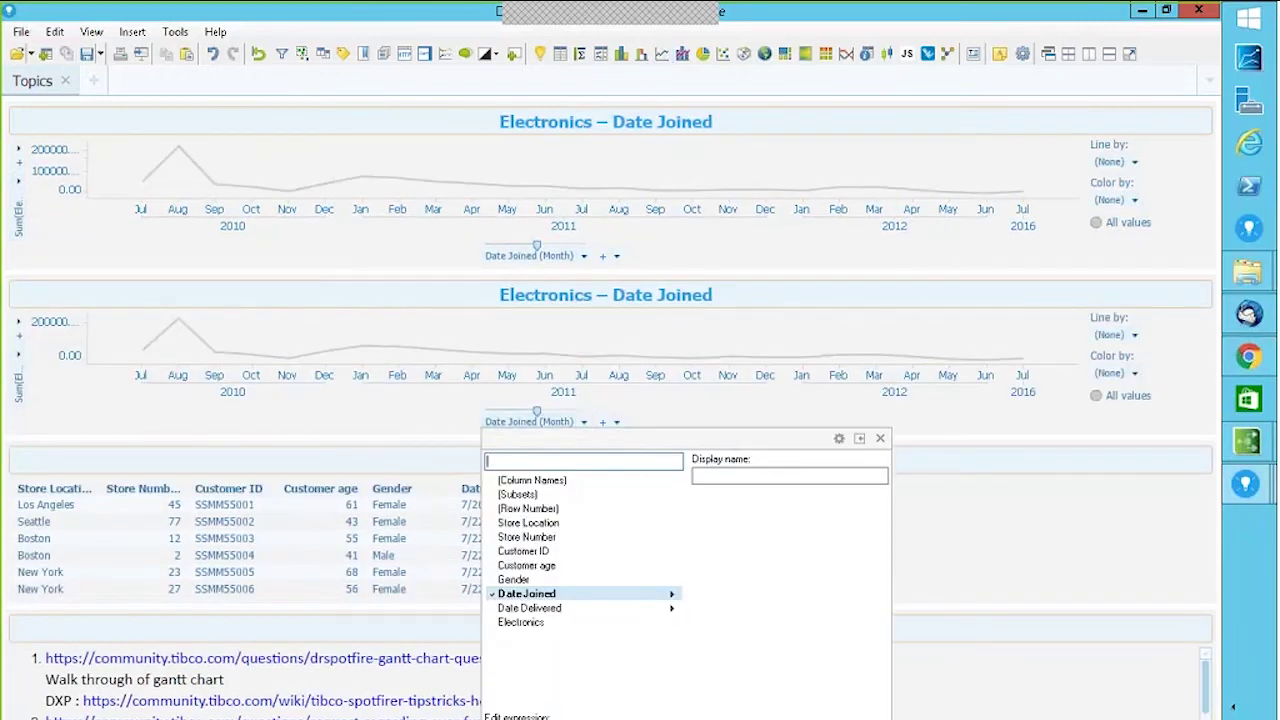
- Put Date Delivered on the second line chart's x-axis
mouse_move(548, 612)
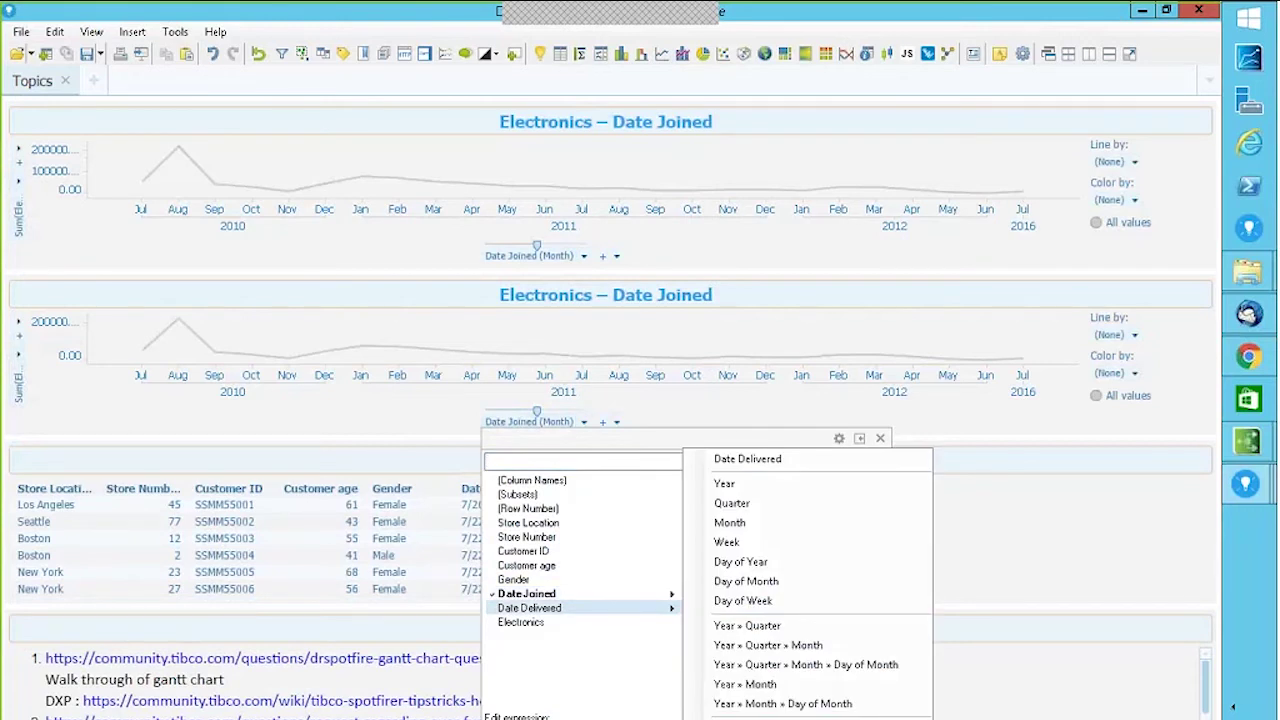
click(740, 458)
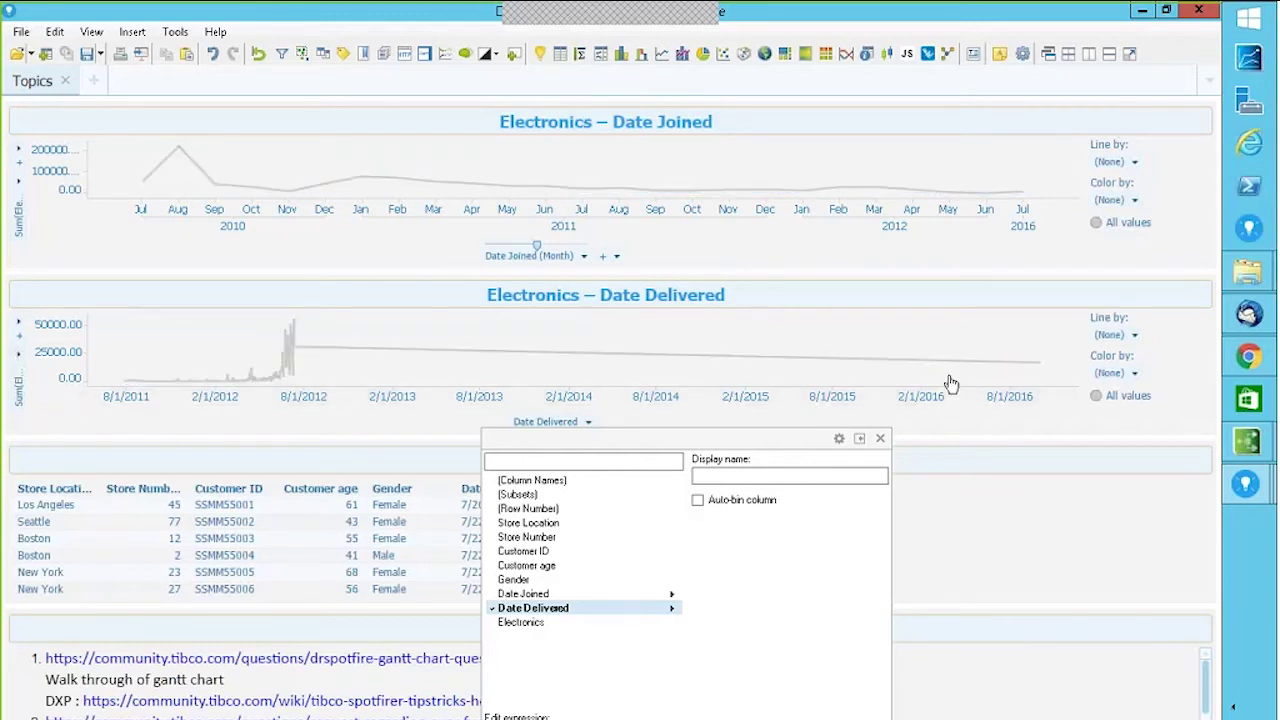
click(584, 256)
- Set the first line chart's x-axis to unbinned daily Date Joined
click(584, 256)
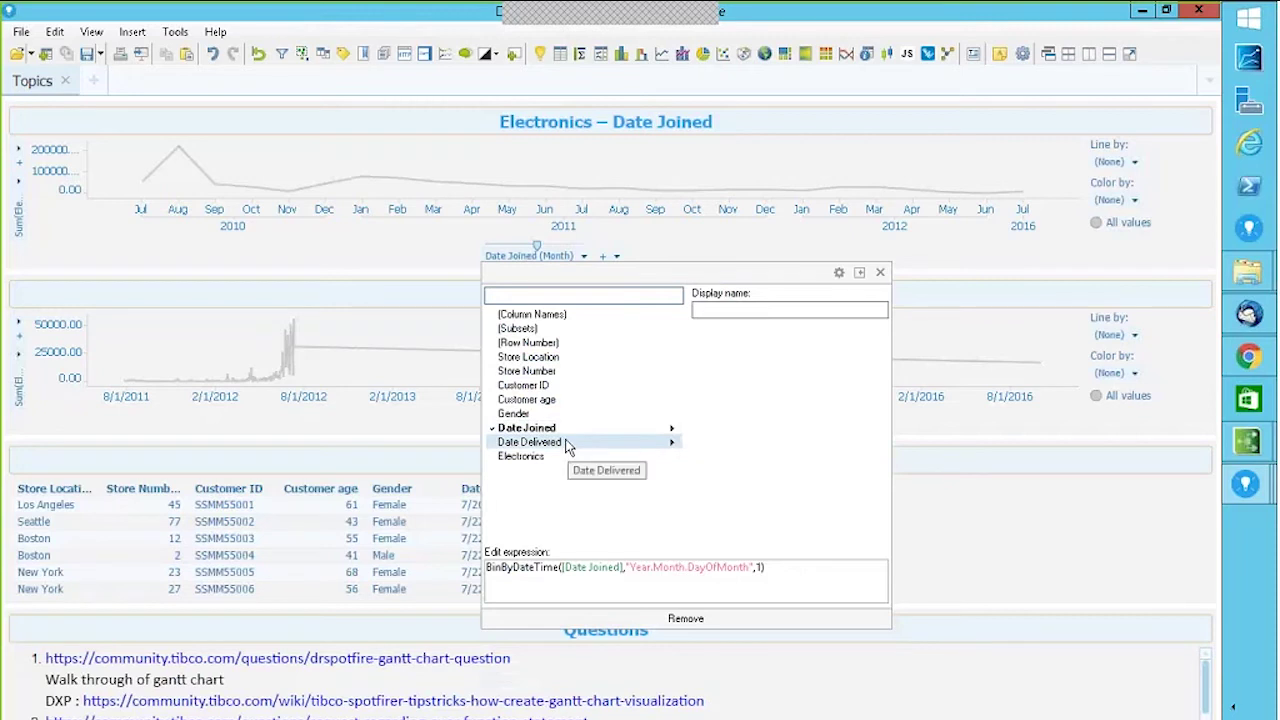
mouse_move(567, 450)
click(735, 443)
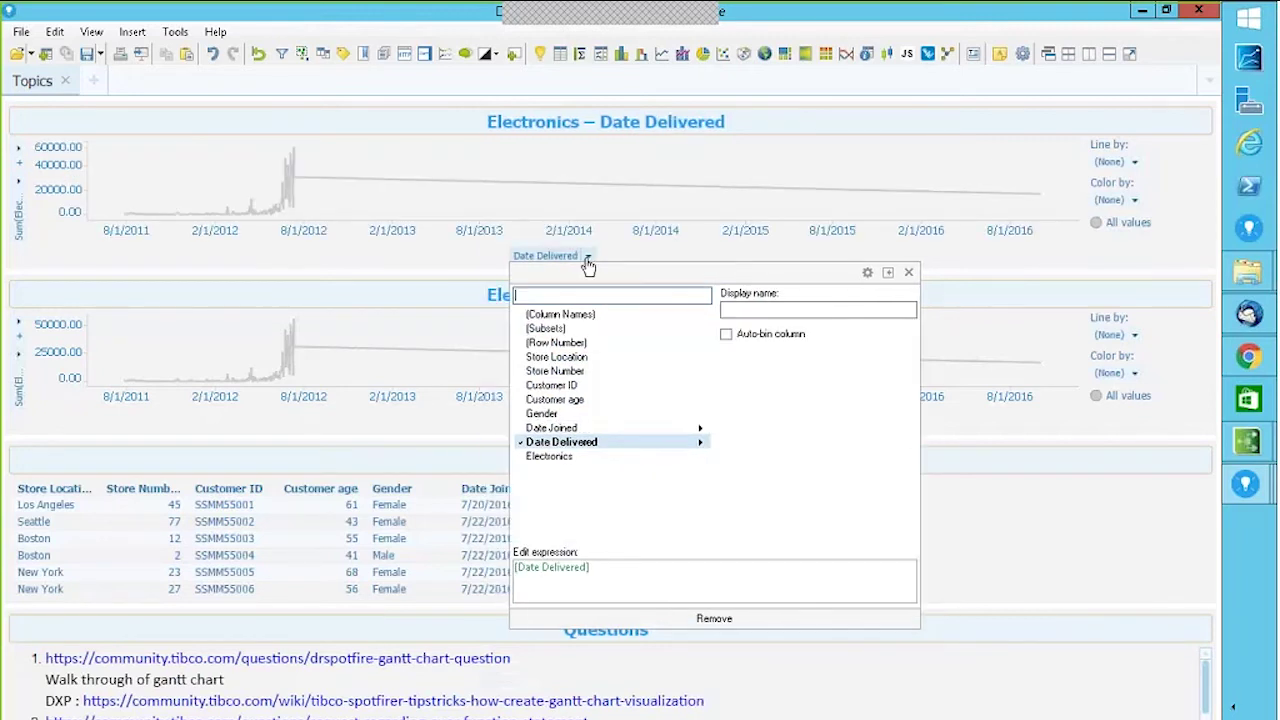
mouse_move(572, 430)
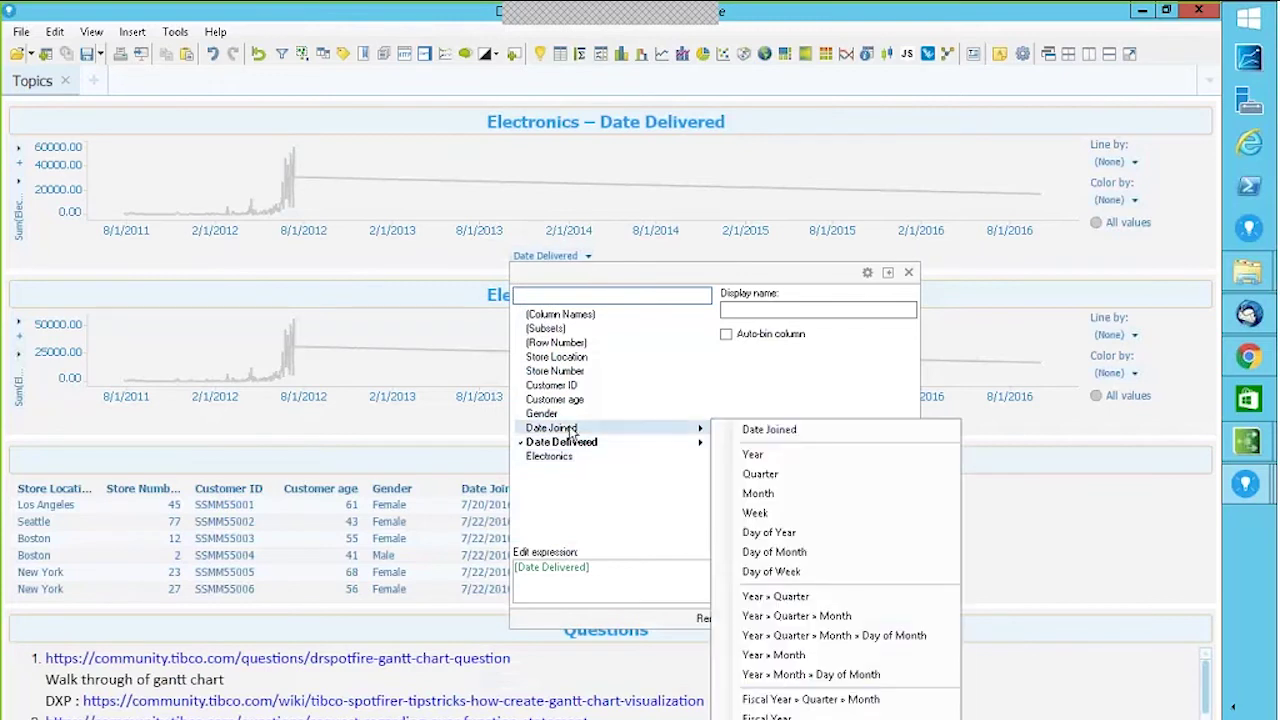
click(771, 430)
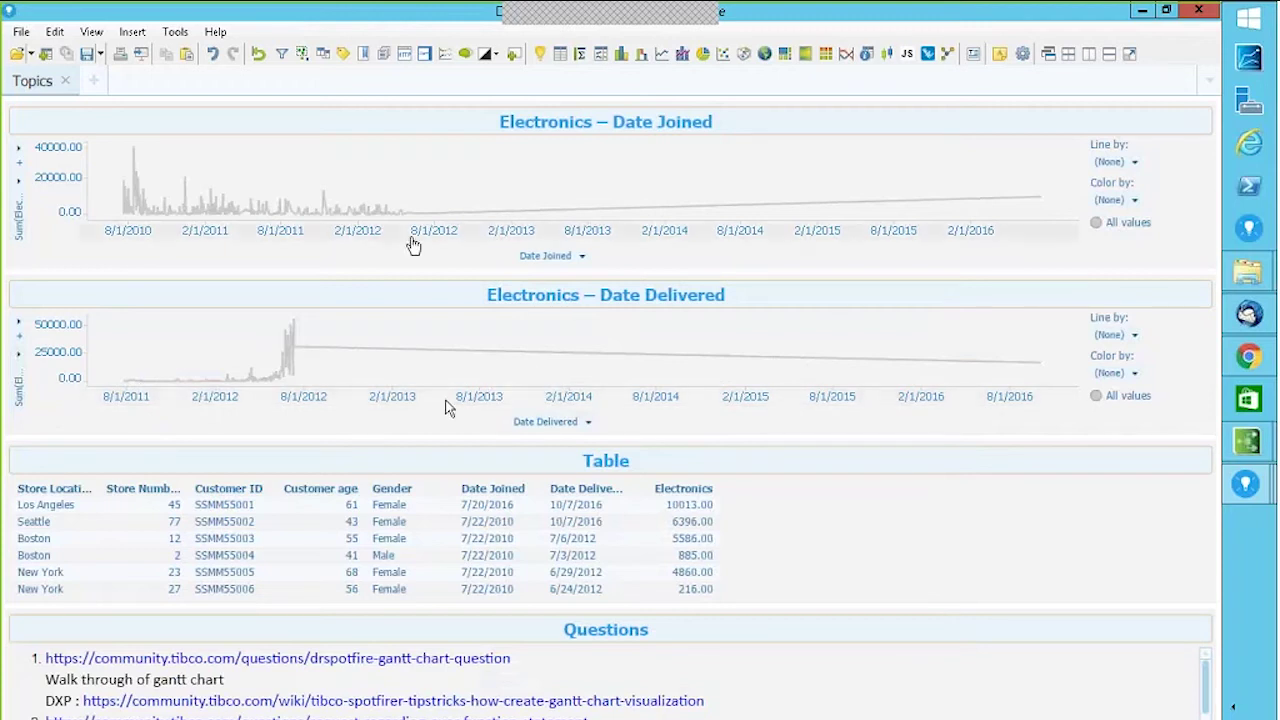
mouse_move(411, 219)
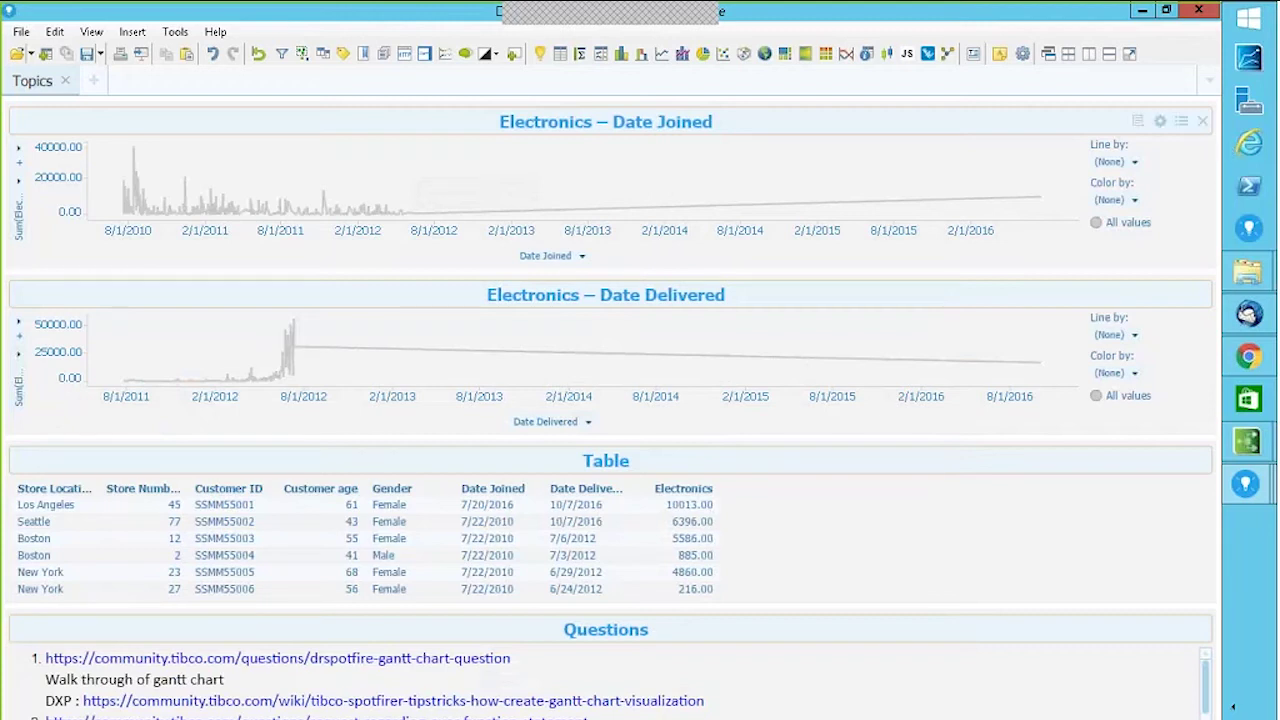
- Close the Date Joined and Date Delivered line charts, then browse the Insert and File menus
click(492, 508)
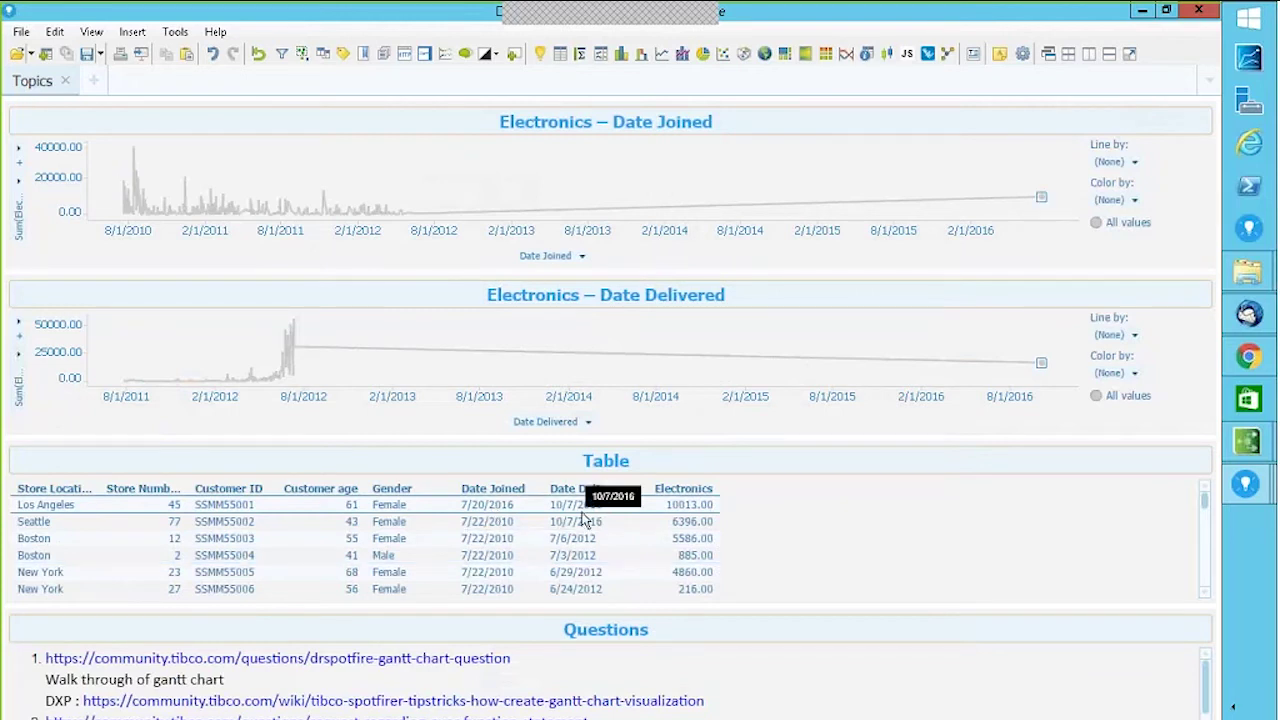
click(1205, 121)
click(1202, 121)
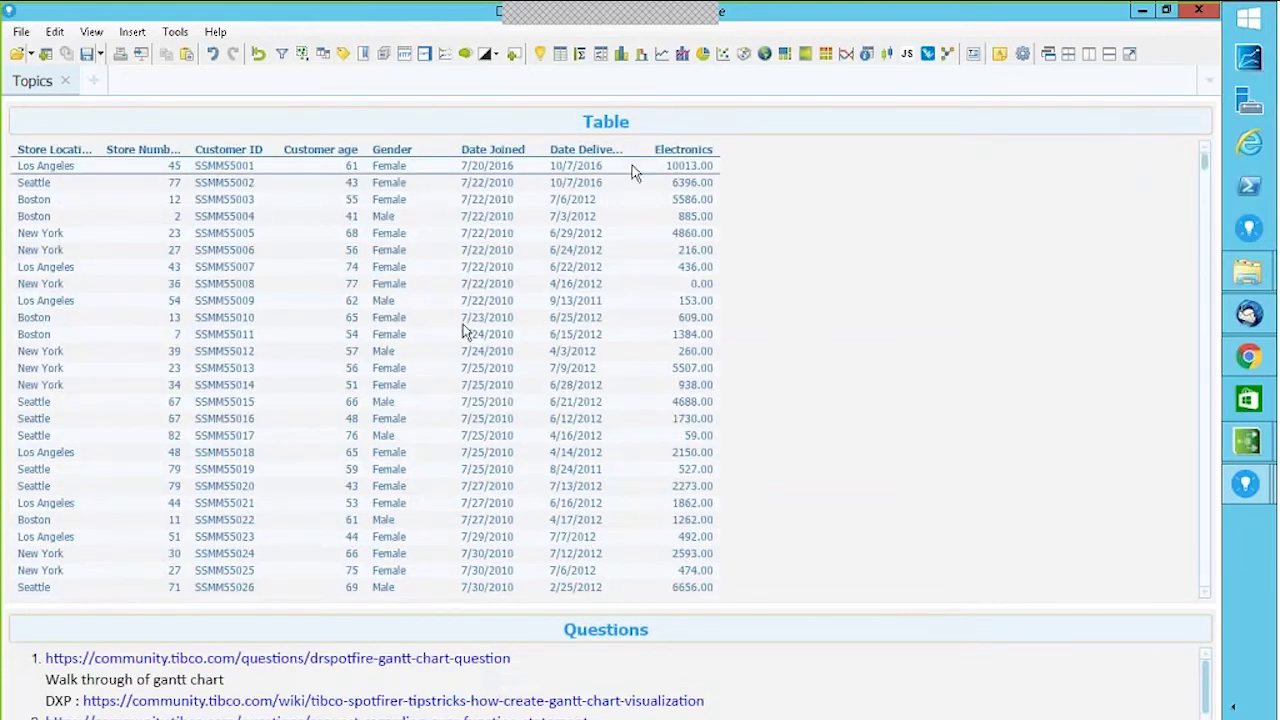
click(136, 33)
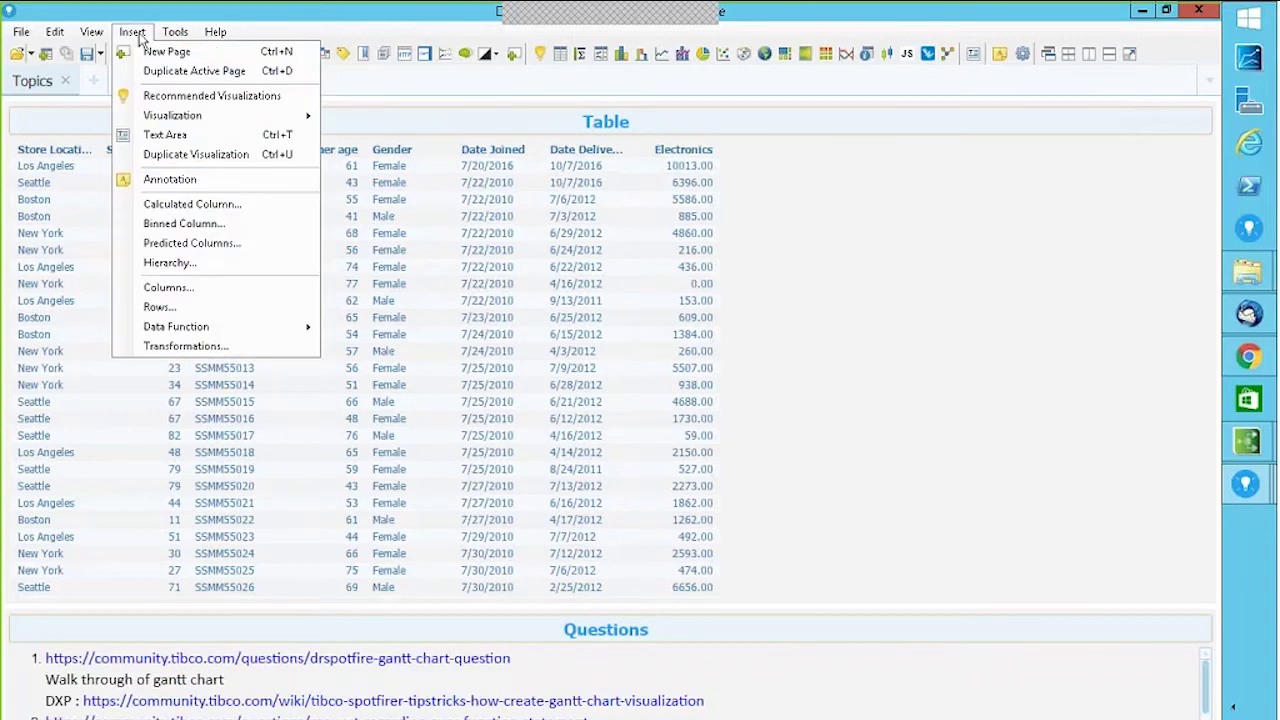
click(20, 31)
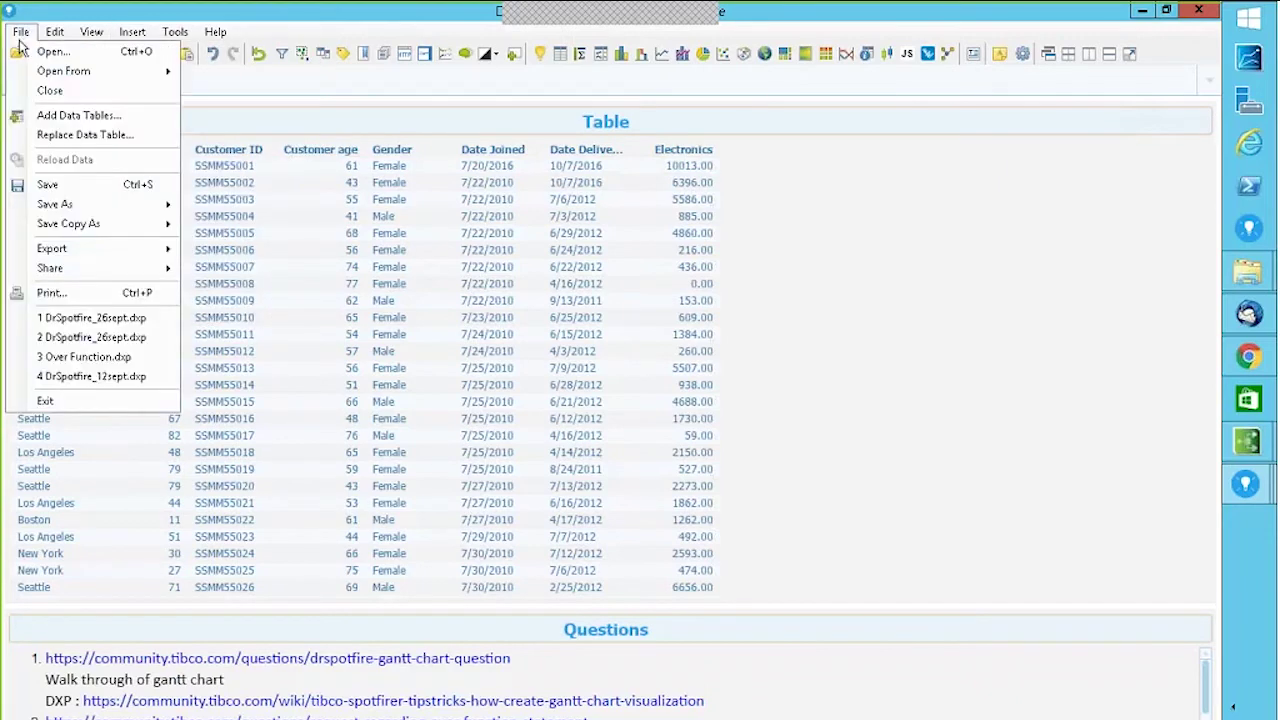
- Add testdata from the current analysis as a new data table, testdata (2)
click(86, 117)
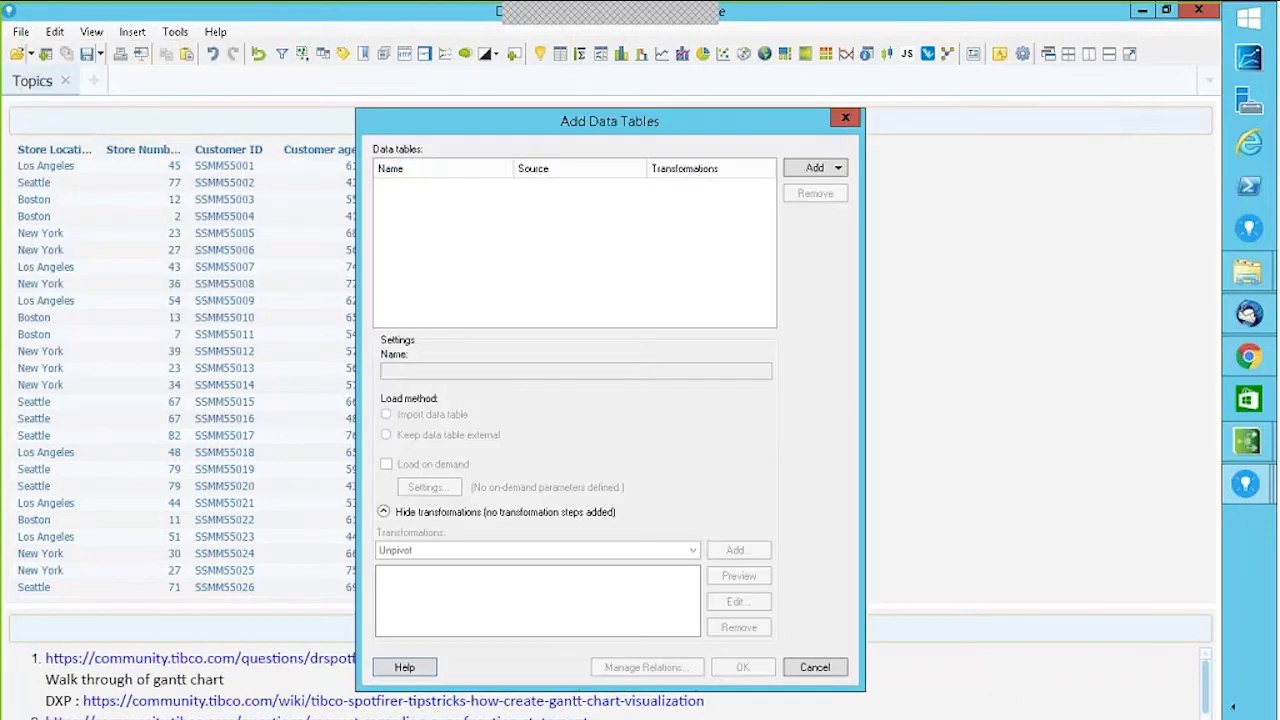
click(814, 168)
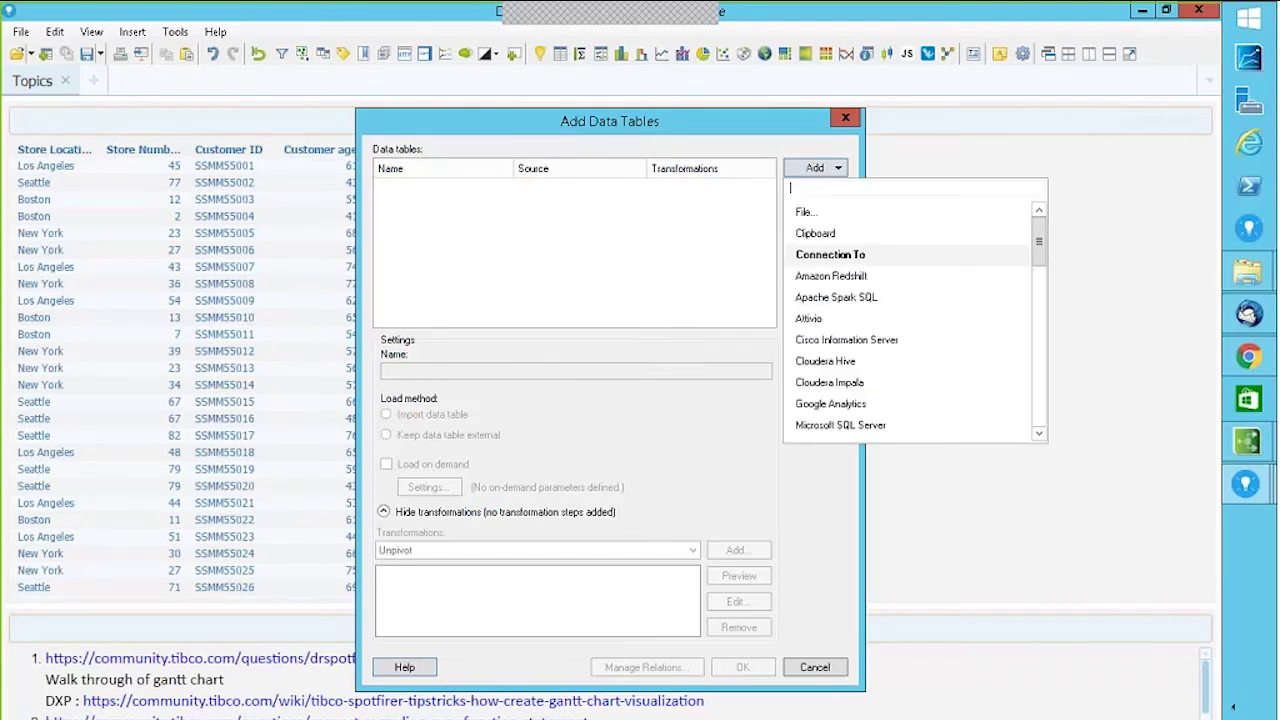
scroll(955, 322, down, 7)
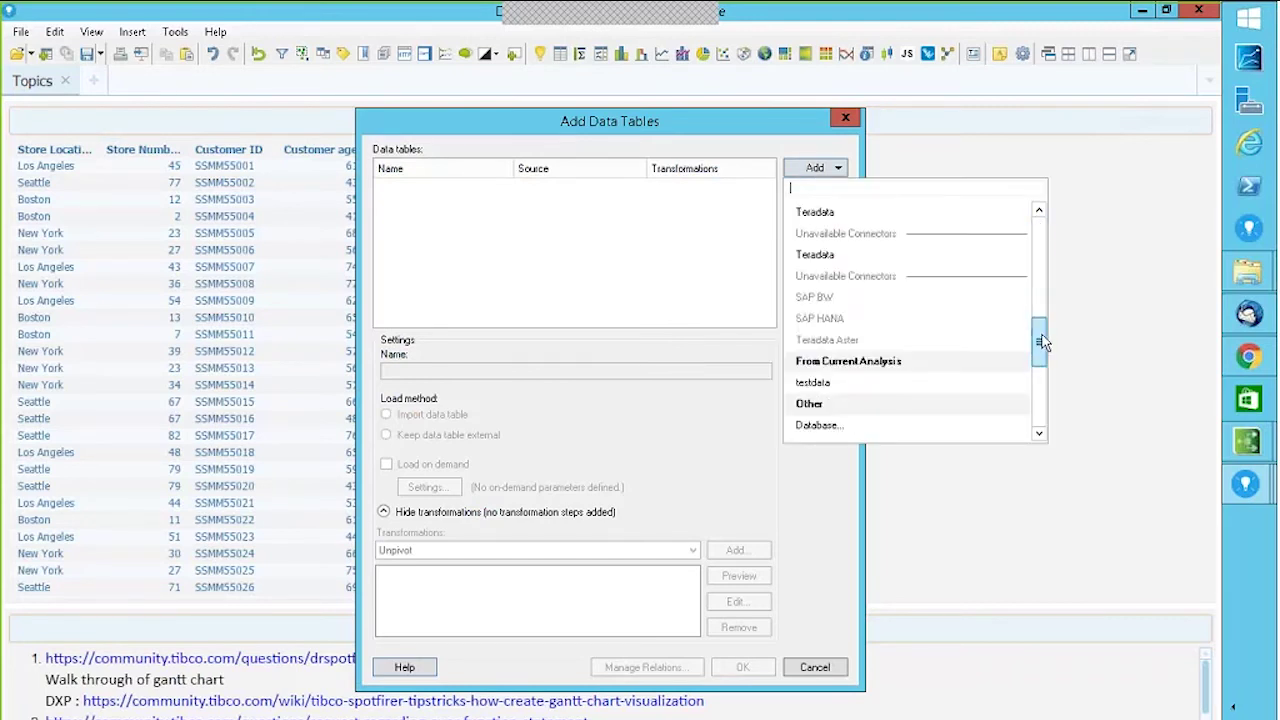
click(838, 387)
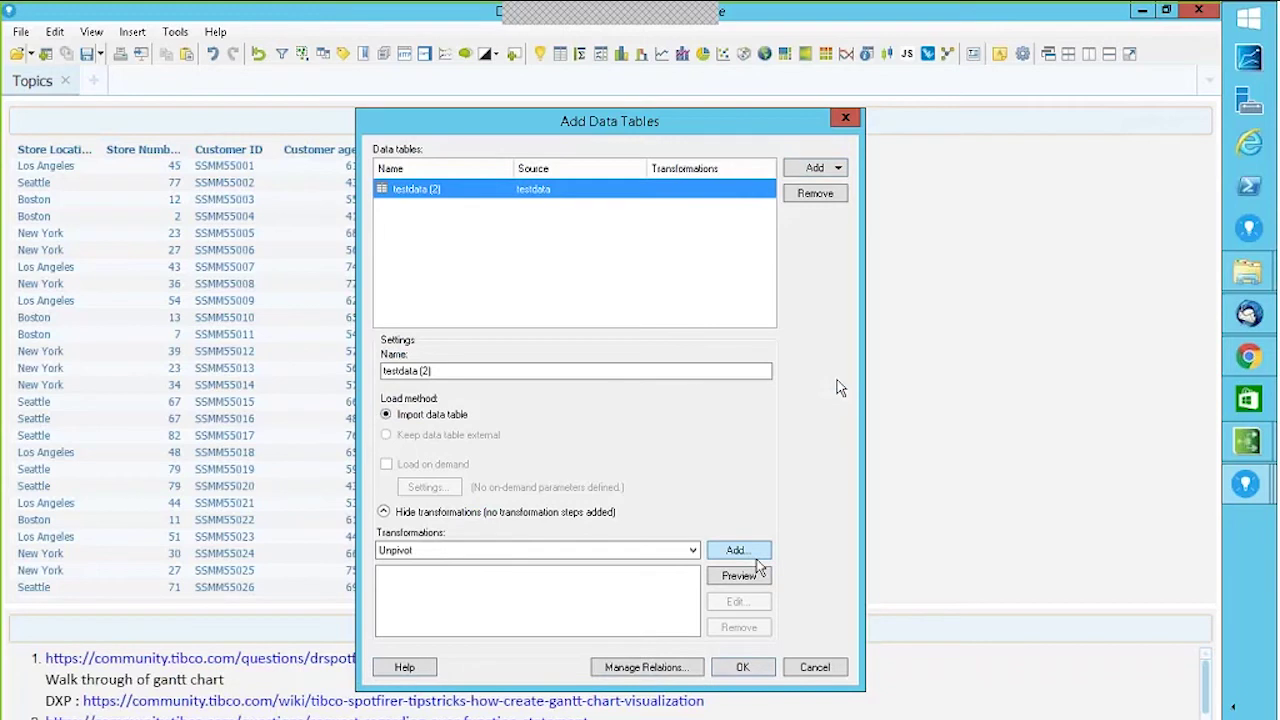
- Add an Unpivot transforming Date Joined and Date Delivered, passing Electronics and the other columns through
click(737, 551)
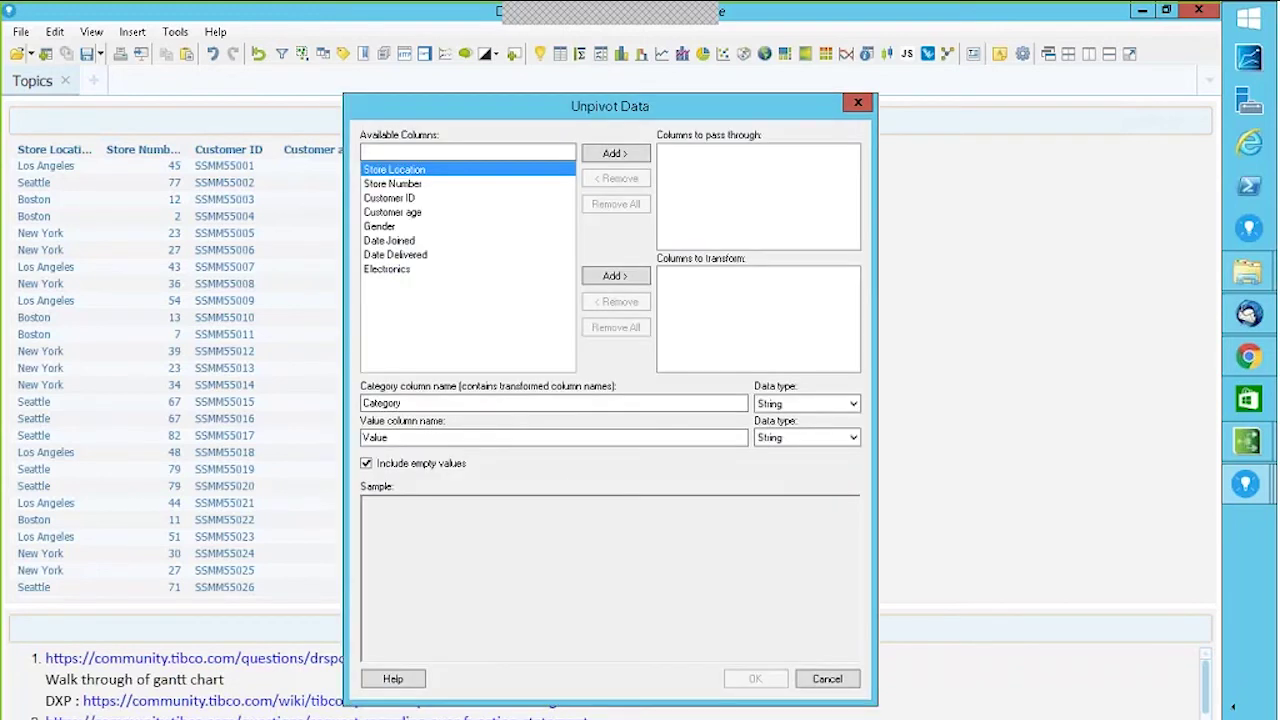
click(608, 153)
click(604, 155)
click(605, 154)
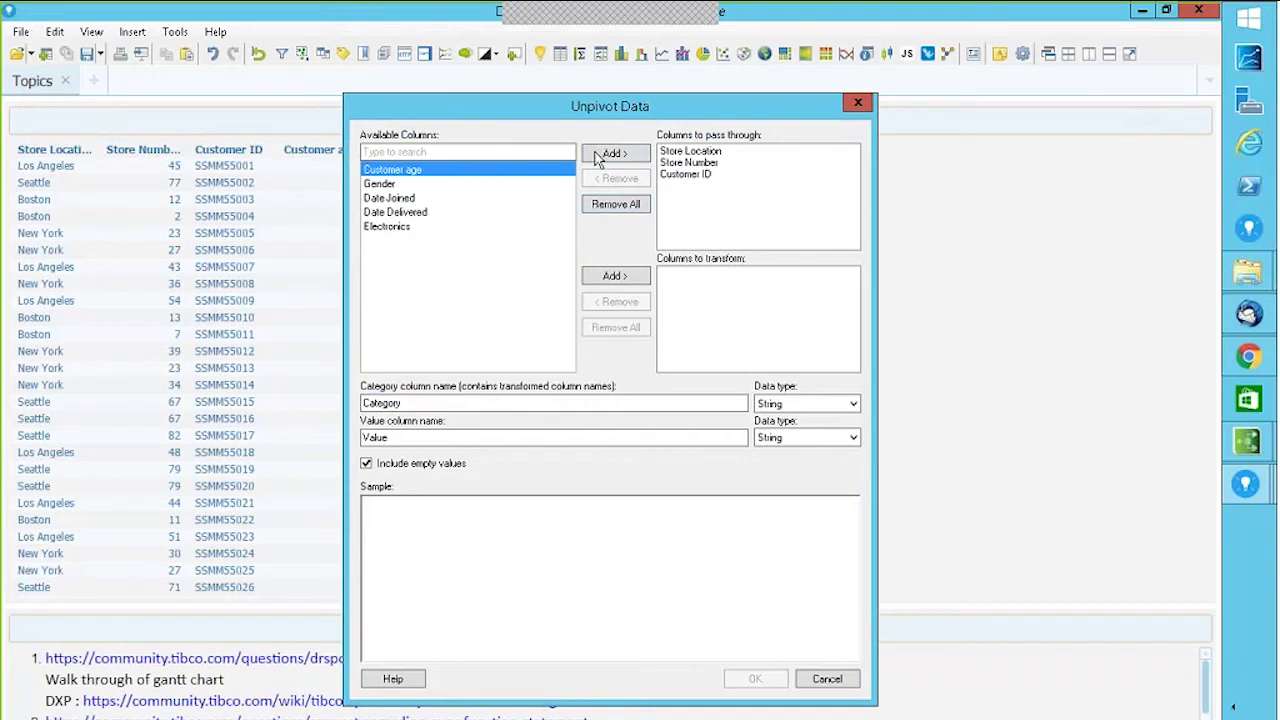
click(598, 156)
click(598, 156)
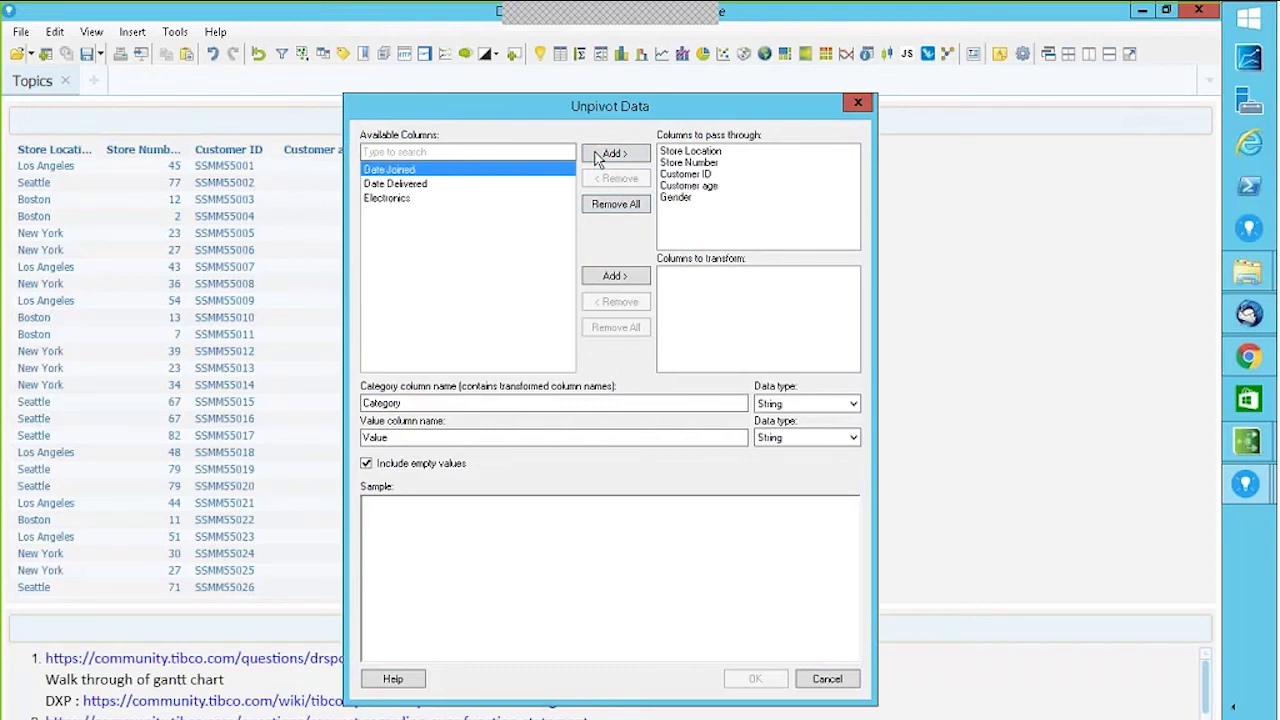
drag(376, 175, 377, 188)
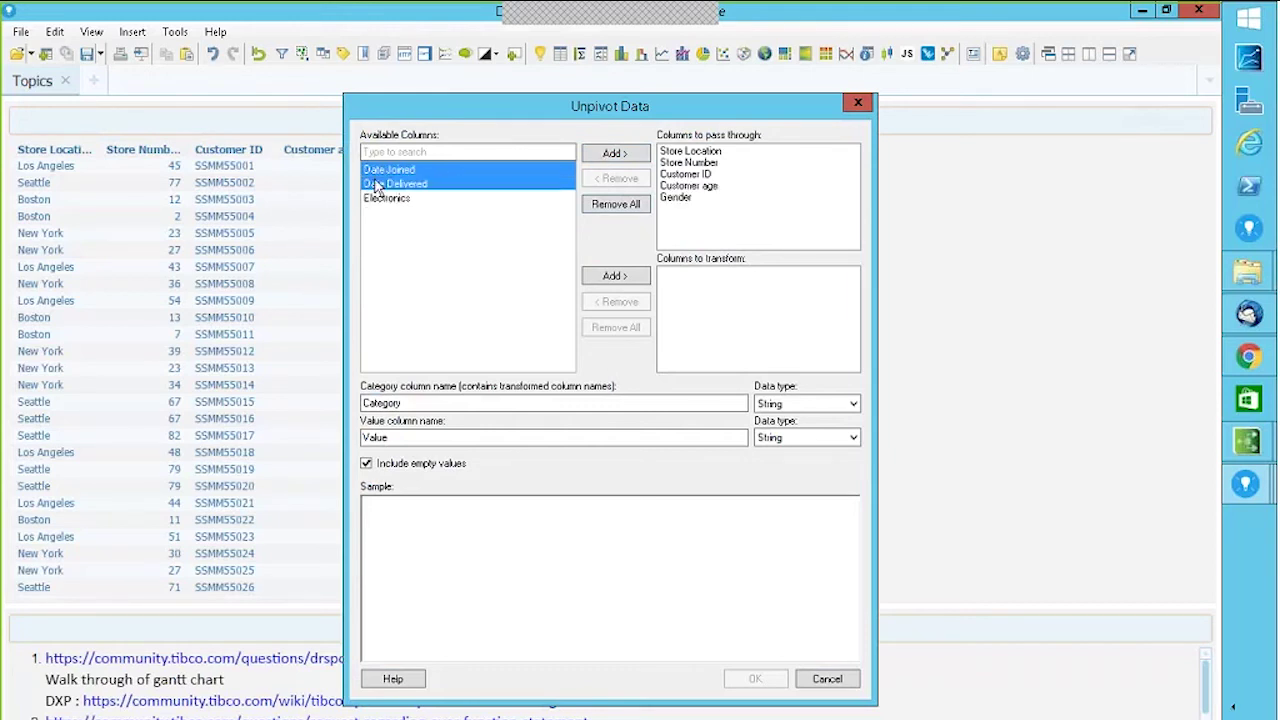
click(633, 283)
click(617, 155)
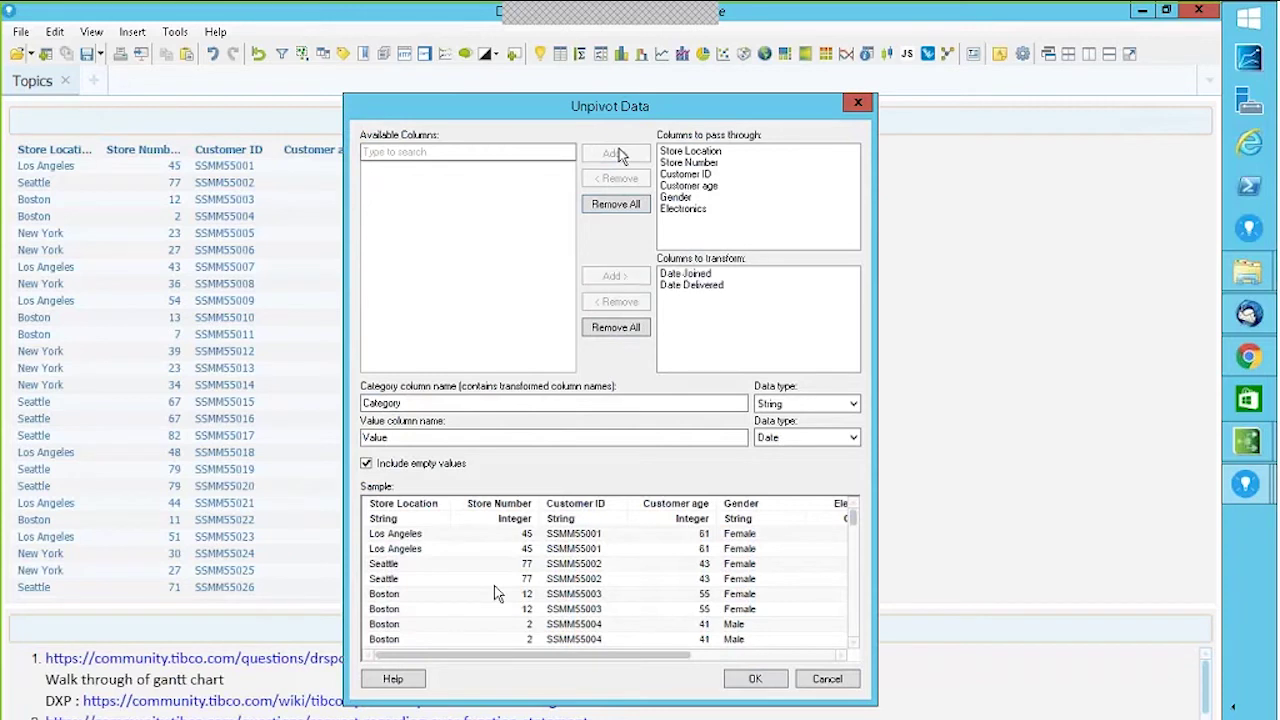
- Rename the category column to 'datetype' and confirm the unpivot settings
drag(587, 653, 715, 651)
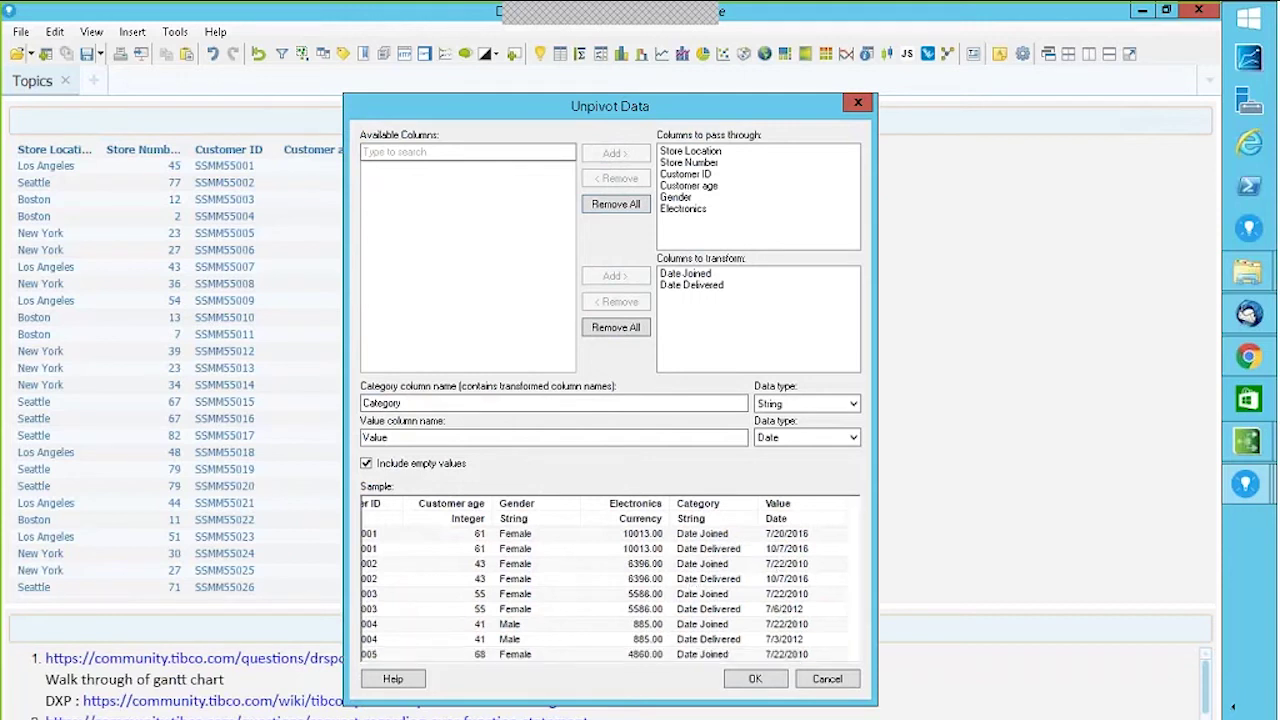
double_click(407, 404)
text(dat)
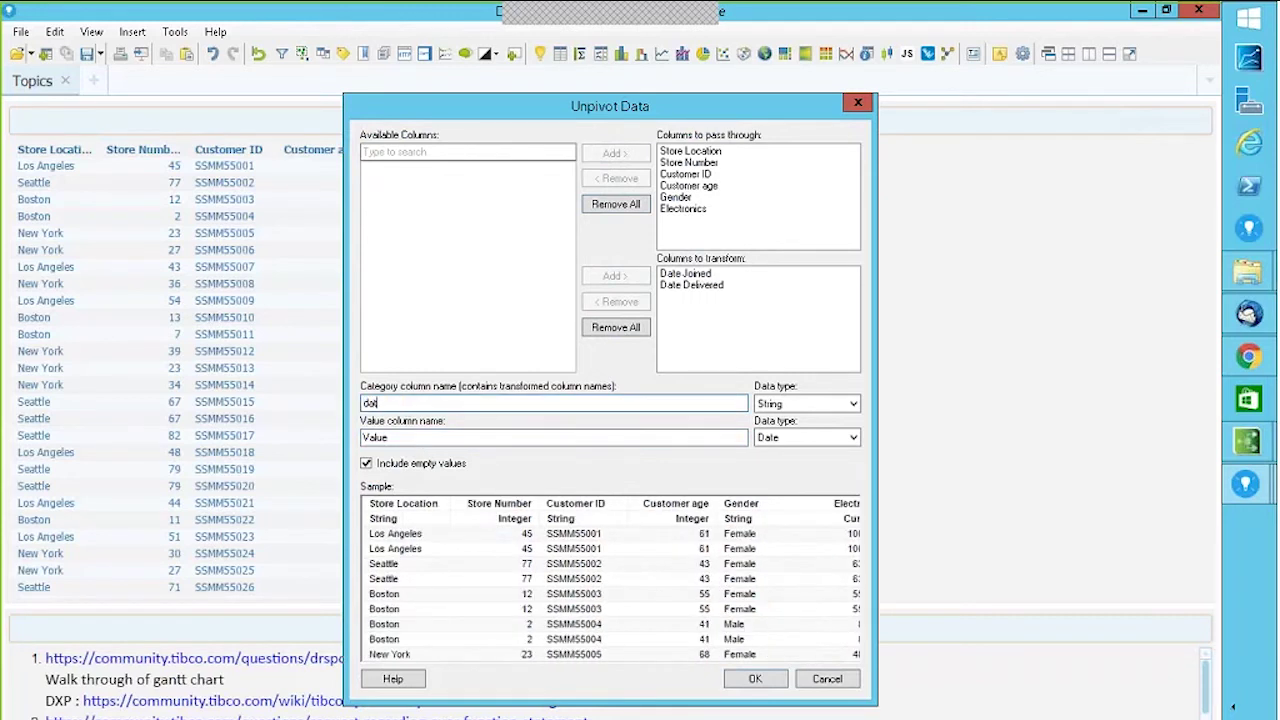
text(etype)
click(752, 680)
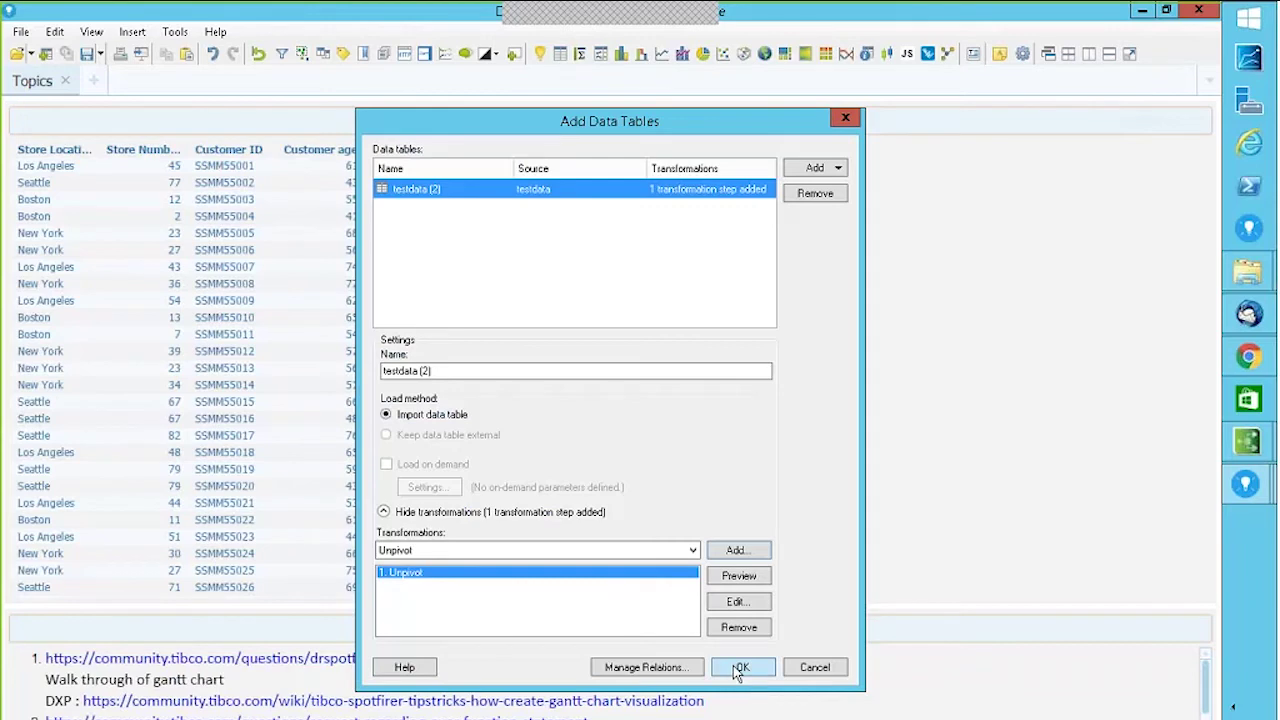
- Load testdata (2) into the analysis and create a new line chart
click(742, 670)
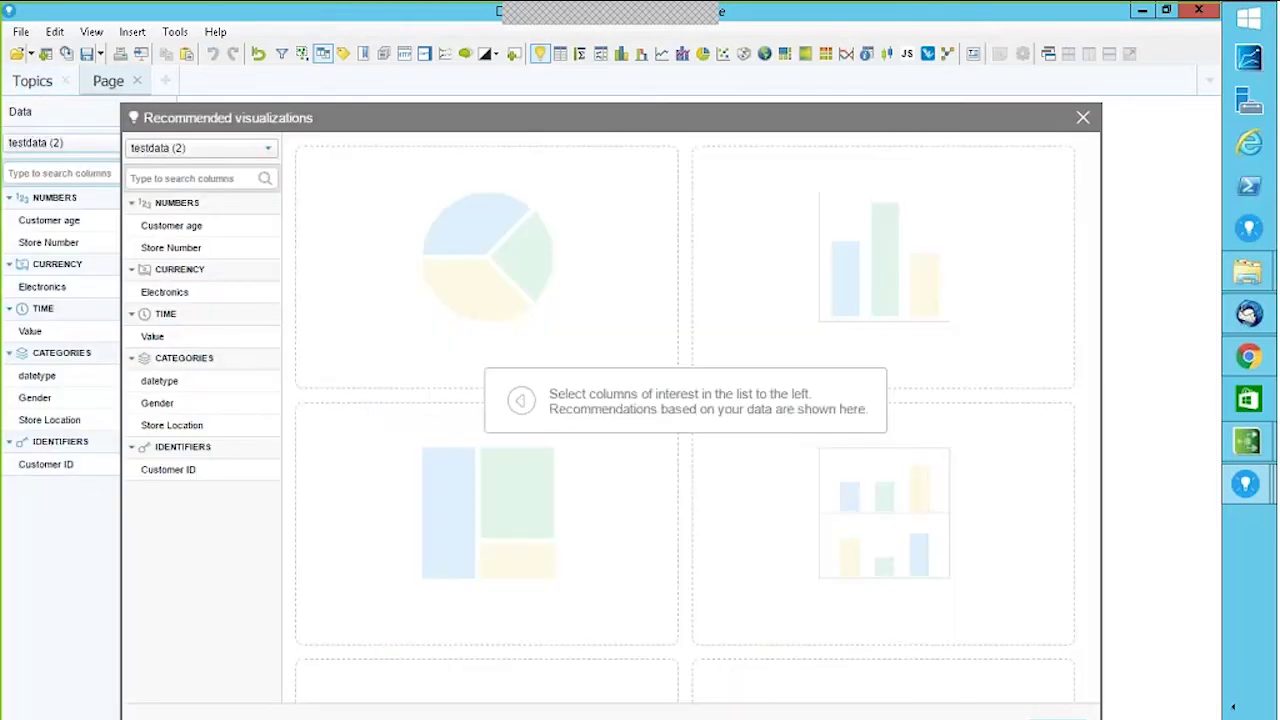
click(1083, 117)
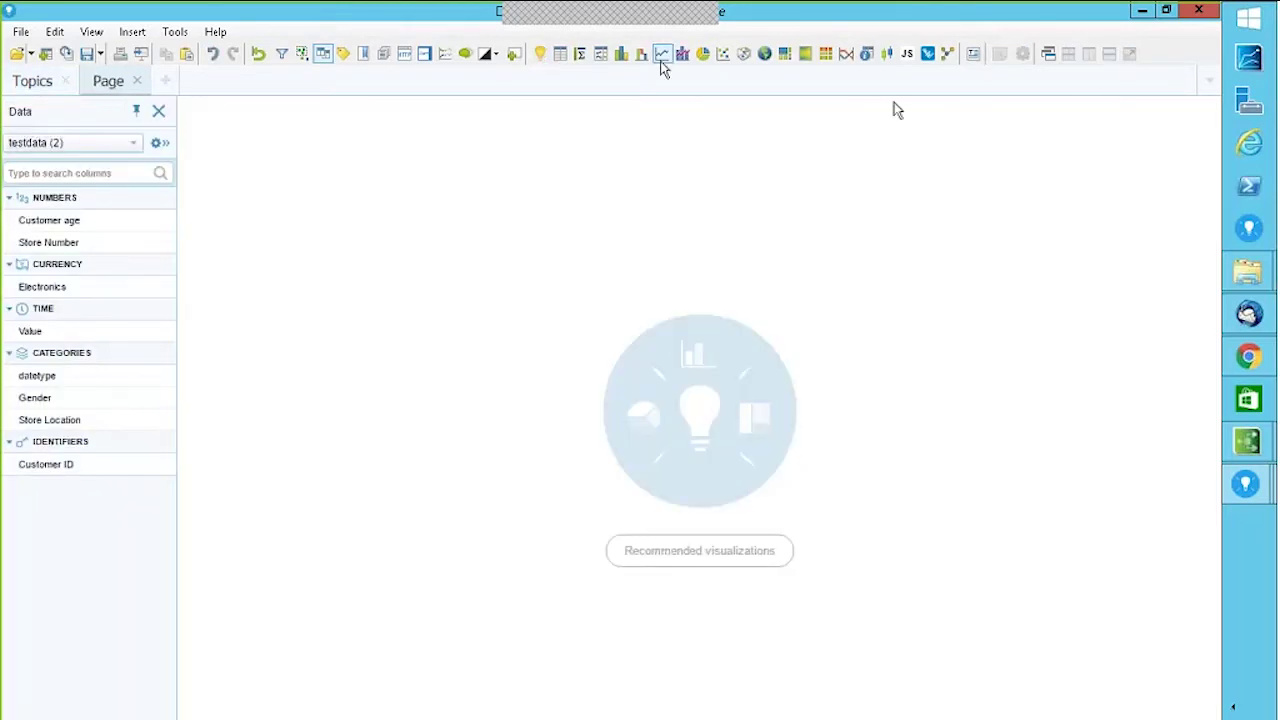
click(661, 55)
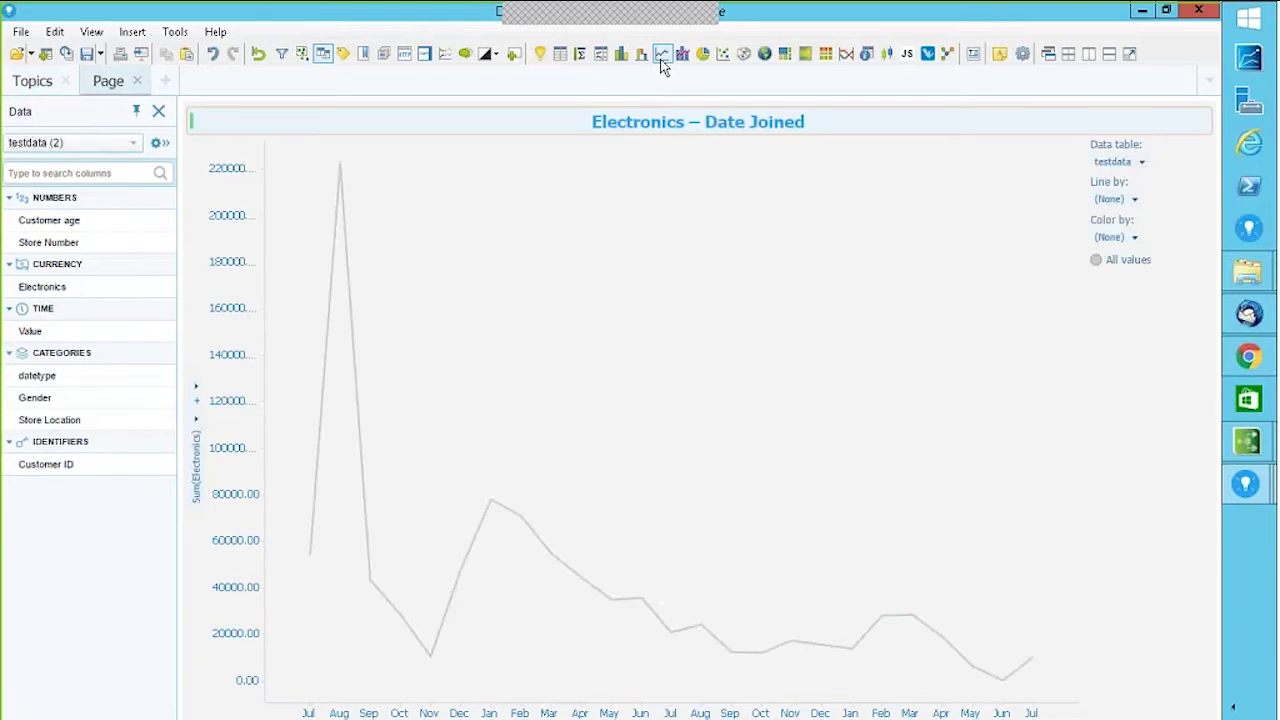
- Base the line chart on testdata (2) and colour its lines by datetype
click(1112, 163)
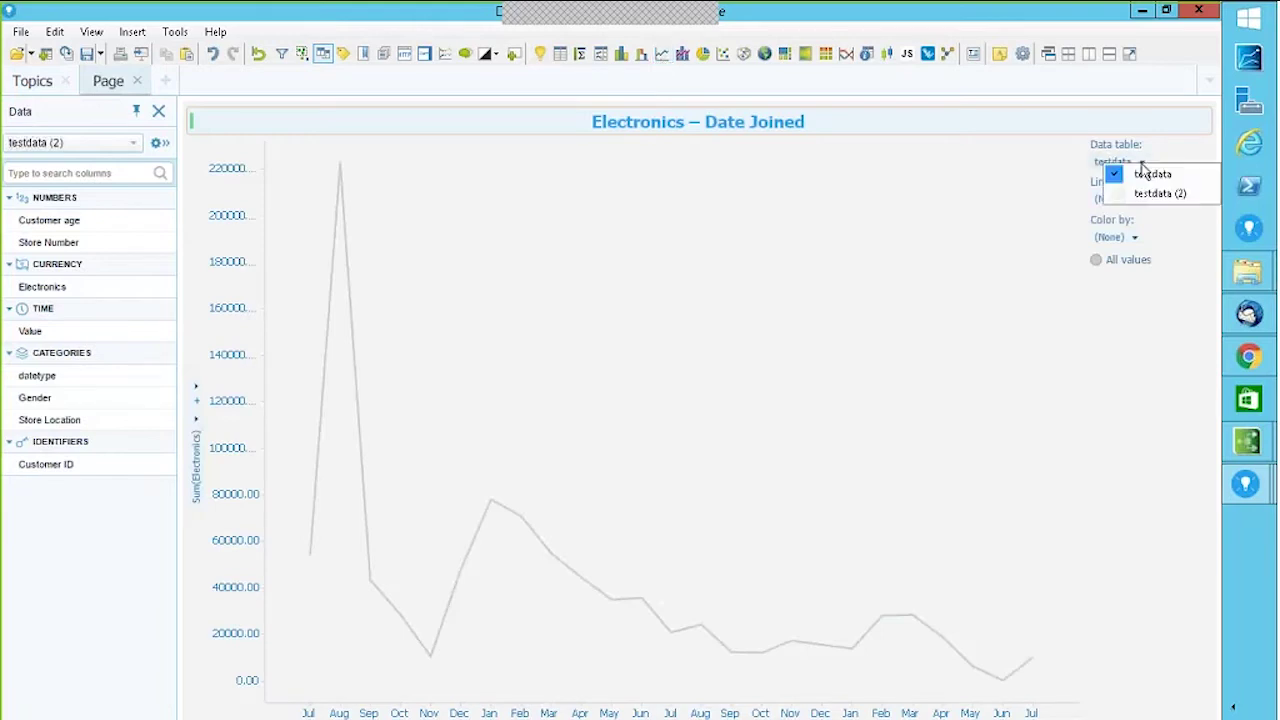
click(1120, 192)
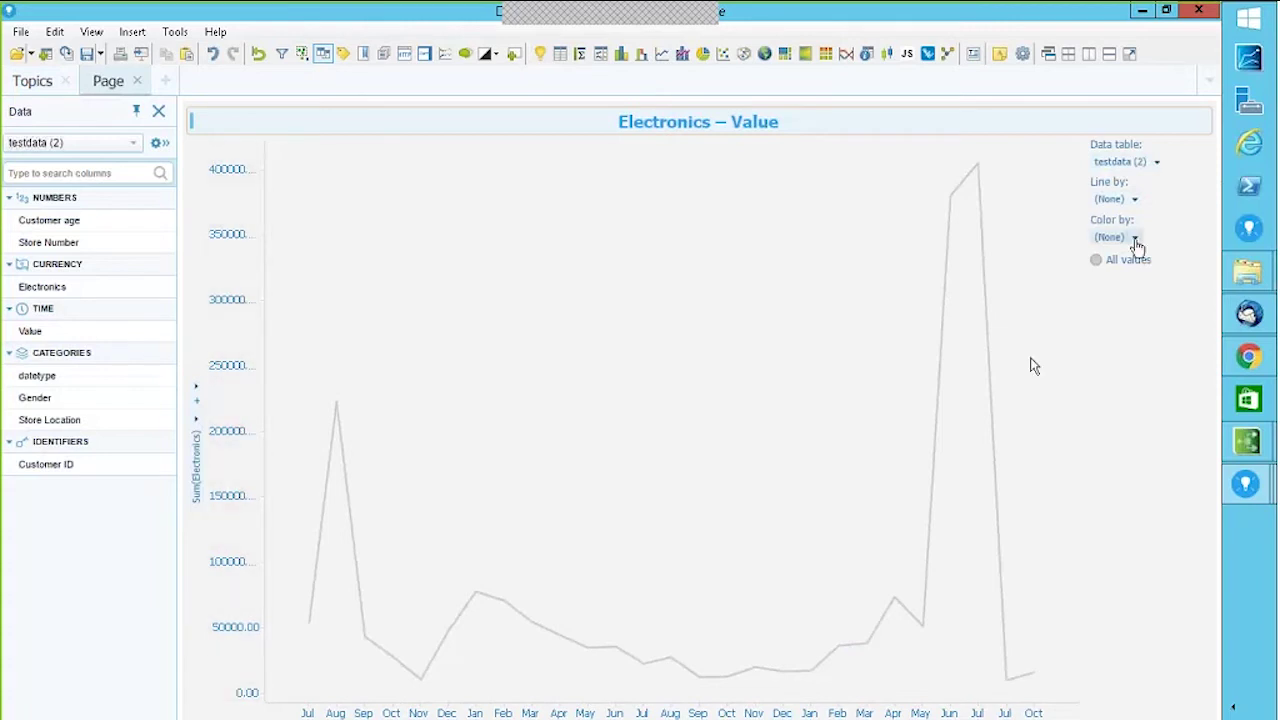
click(1135, 240)
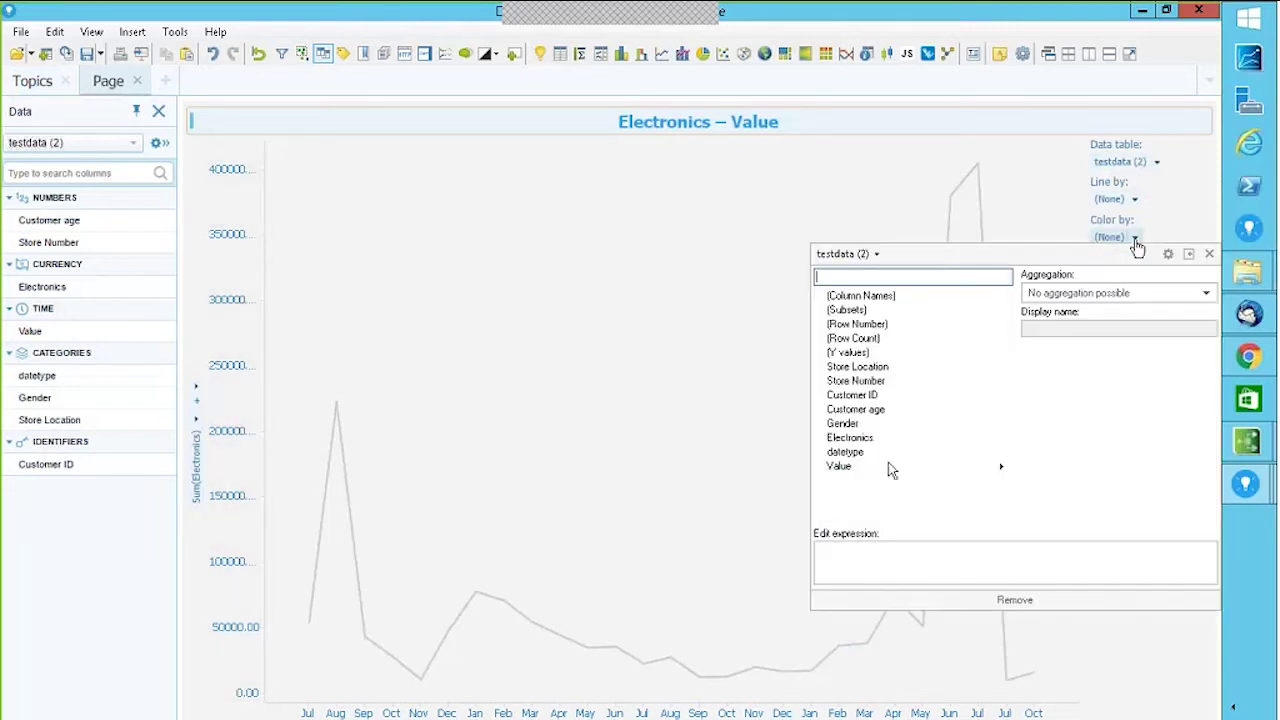
click(871, 452)
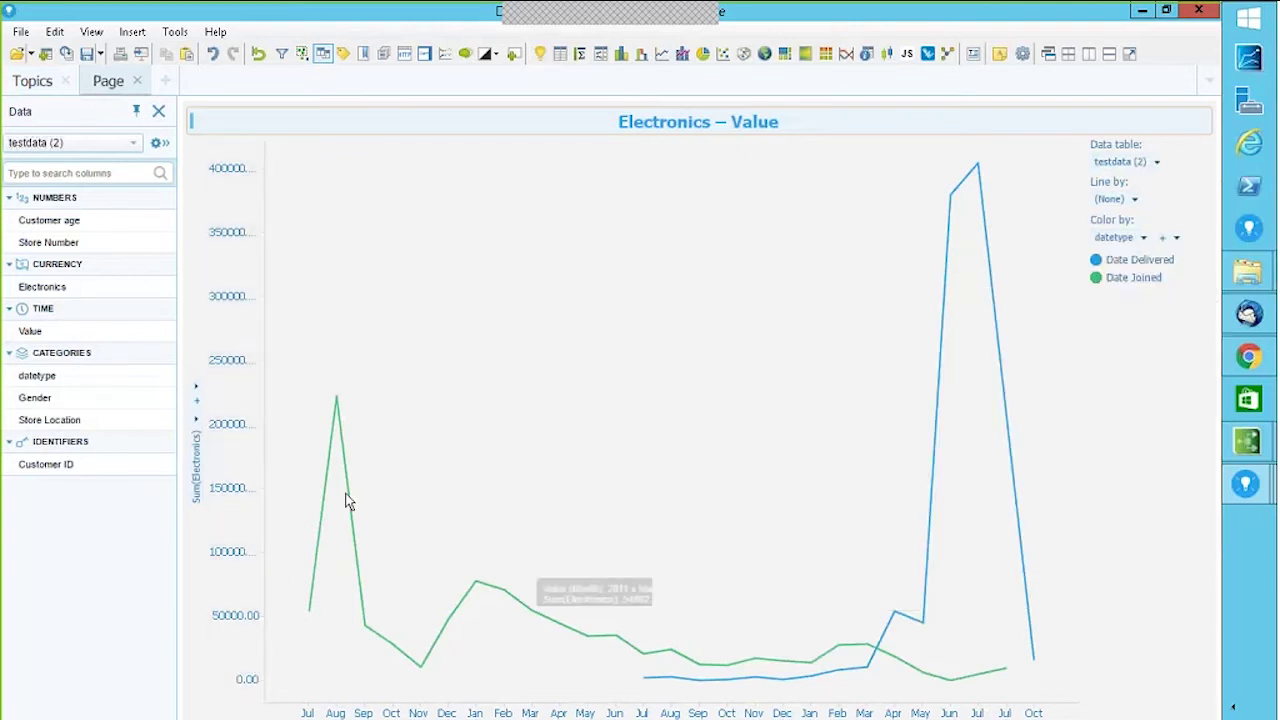
mouse_move(670, 678)
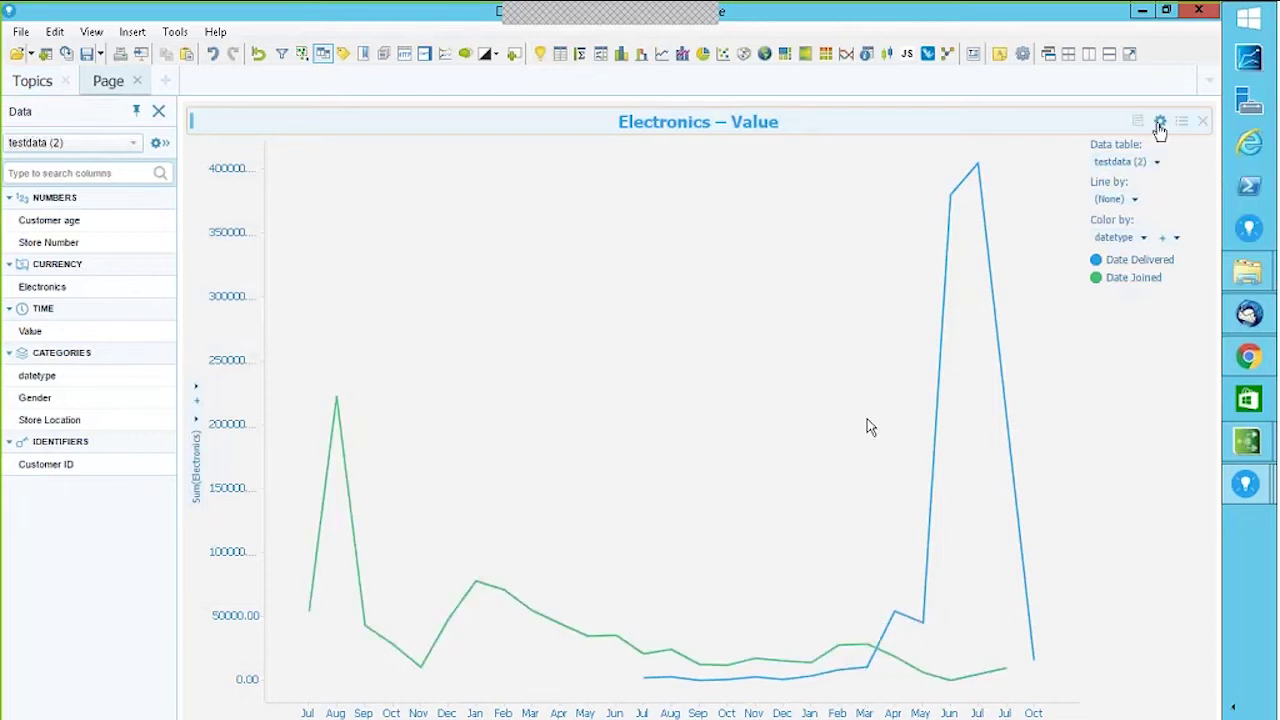
- Trellis the Electronics – Value line chart into columns by Store Location
click(1160, 122)
click(376, 453)
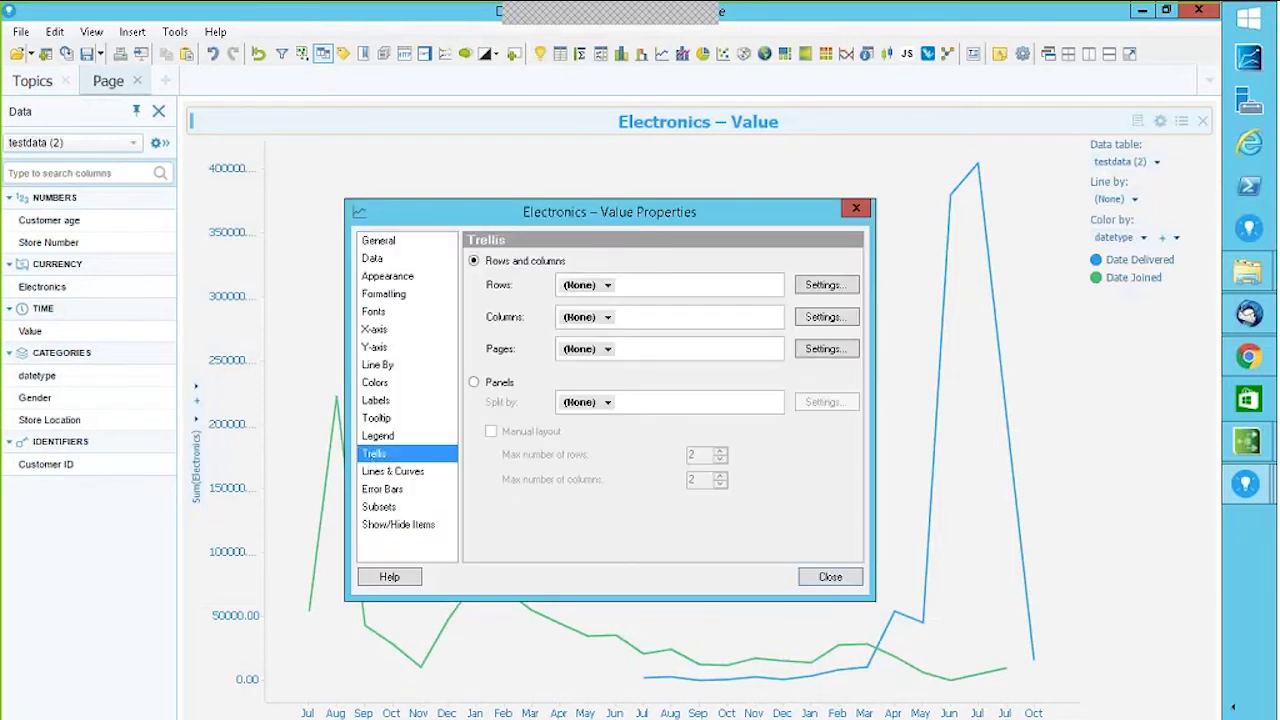
click(607, 317)
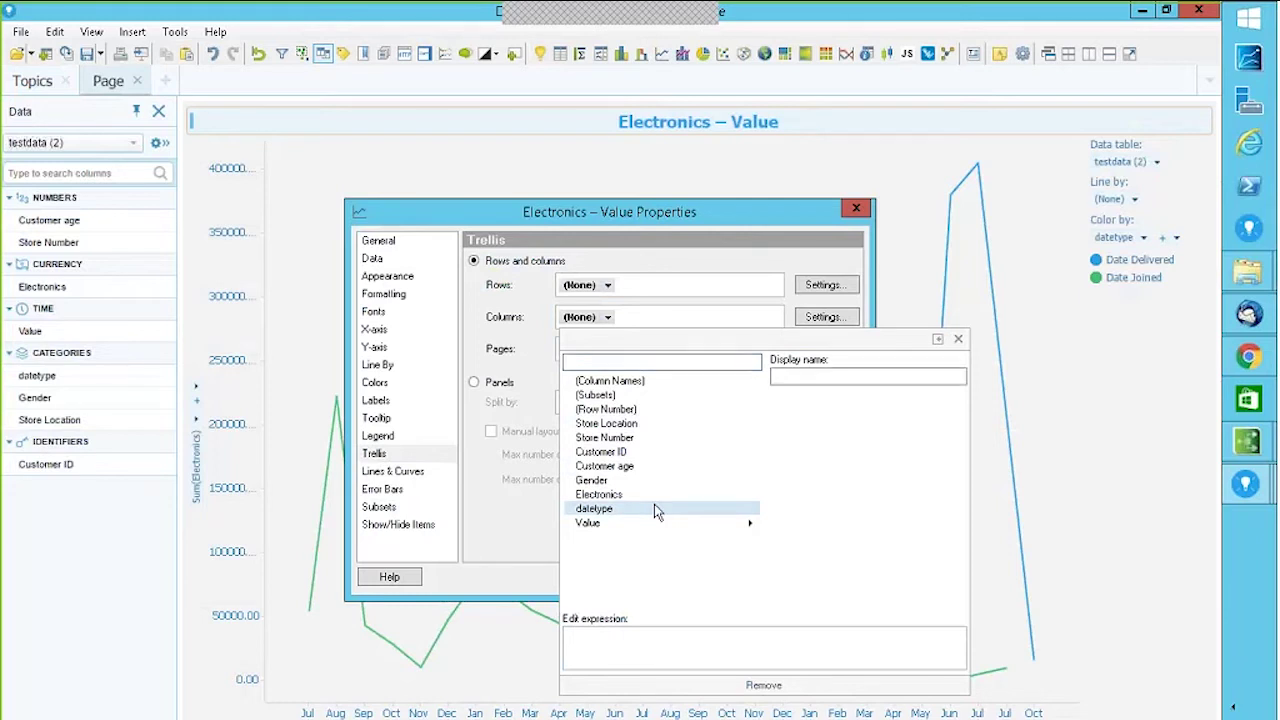
click(635, 424)
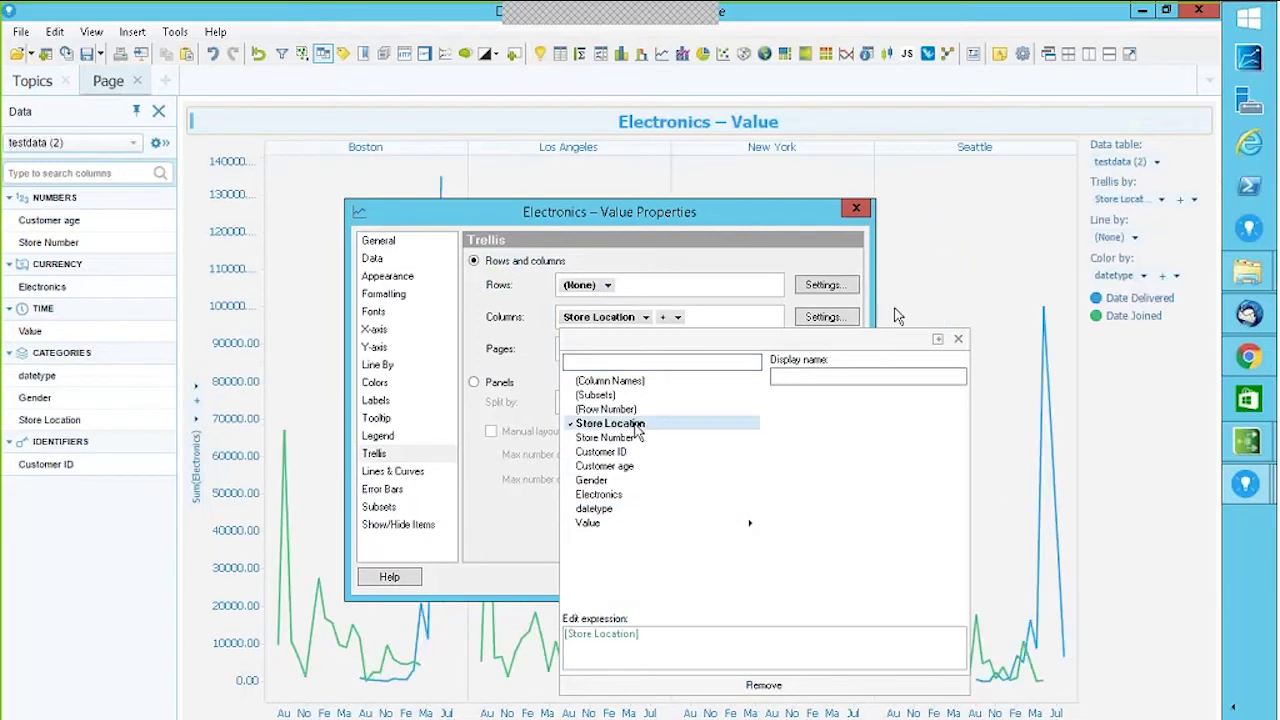
click(958, 339)
click(856, 208)
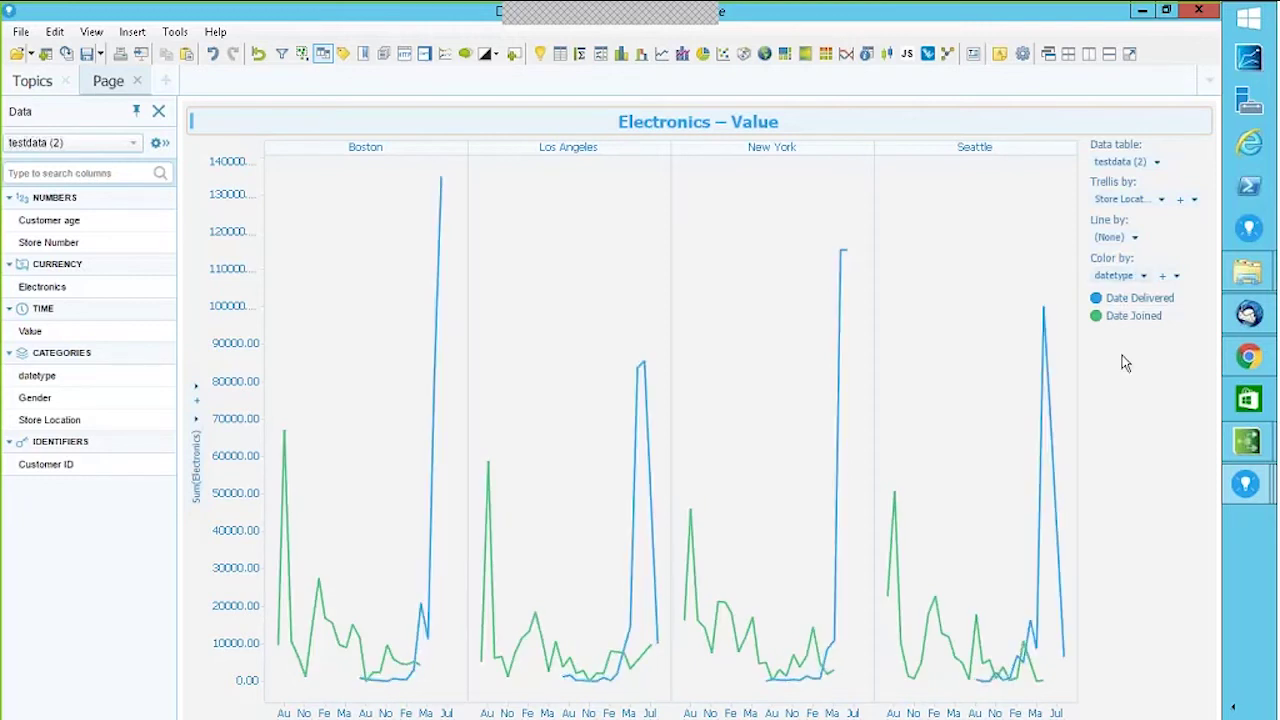
- Set the line chart's time axis to Value, grouped by Year » Month
click(698, 716)
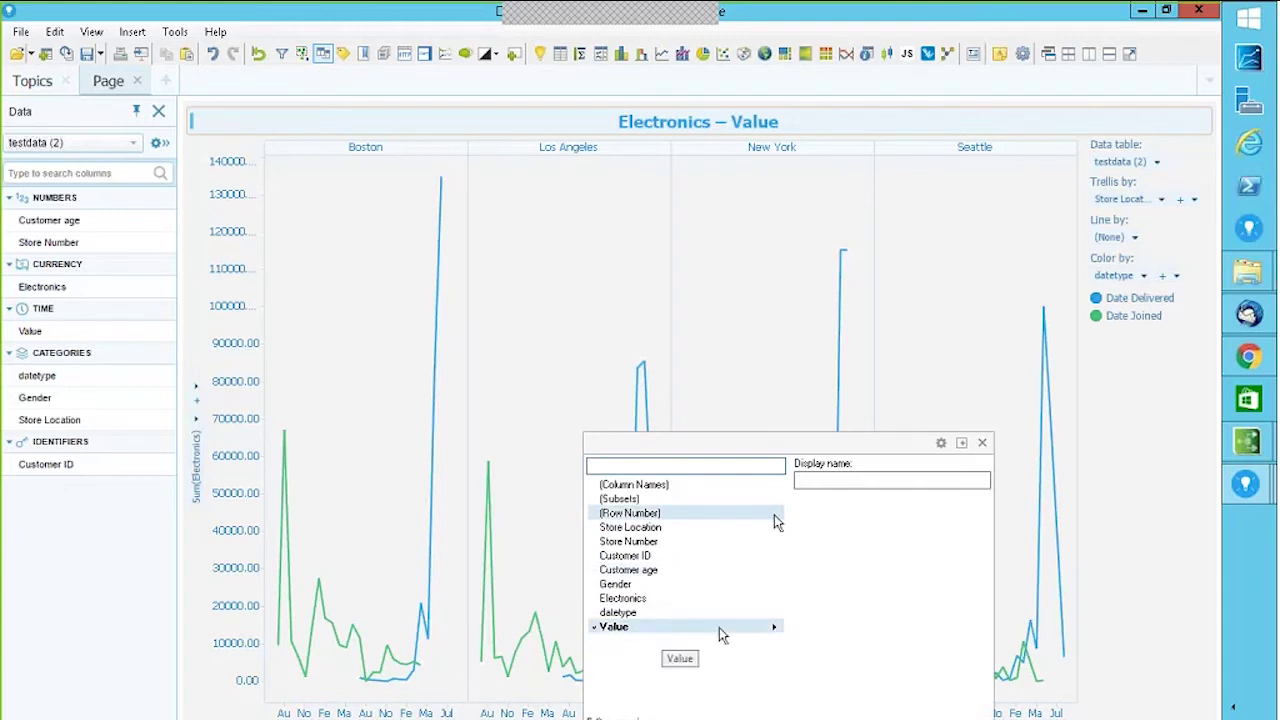
mouse_move(720, 630)
click(830, 459)
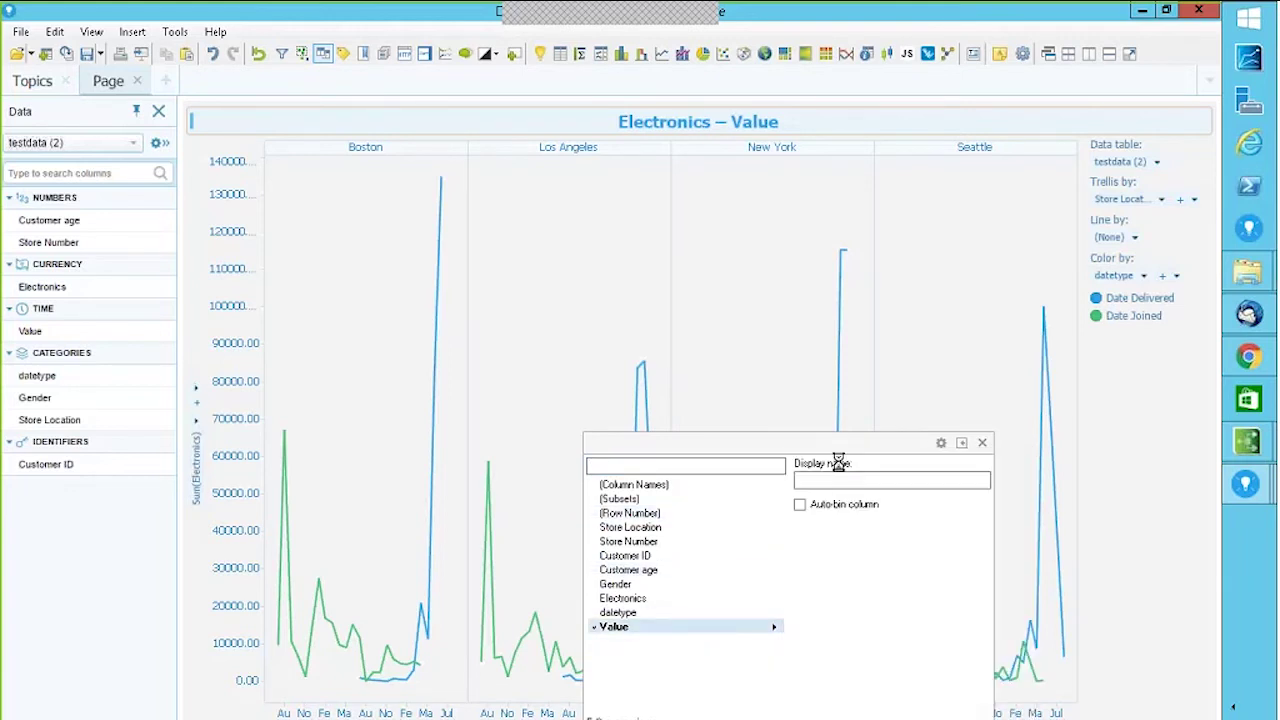
click(575, 230)
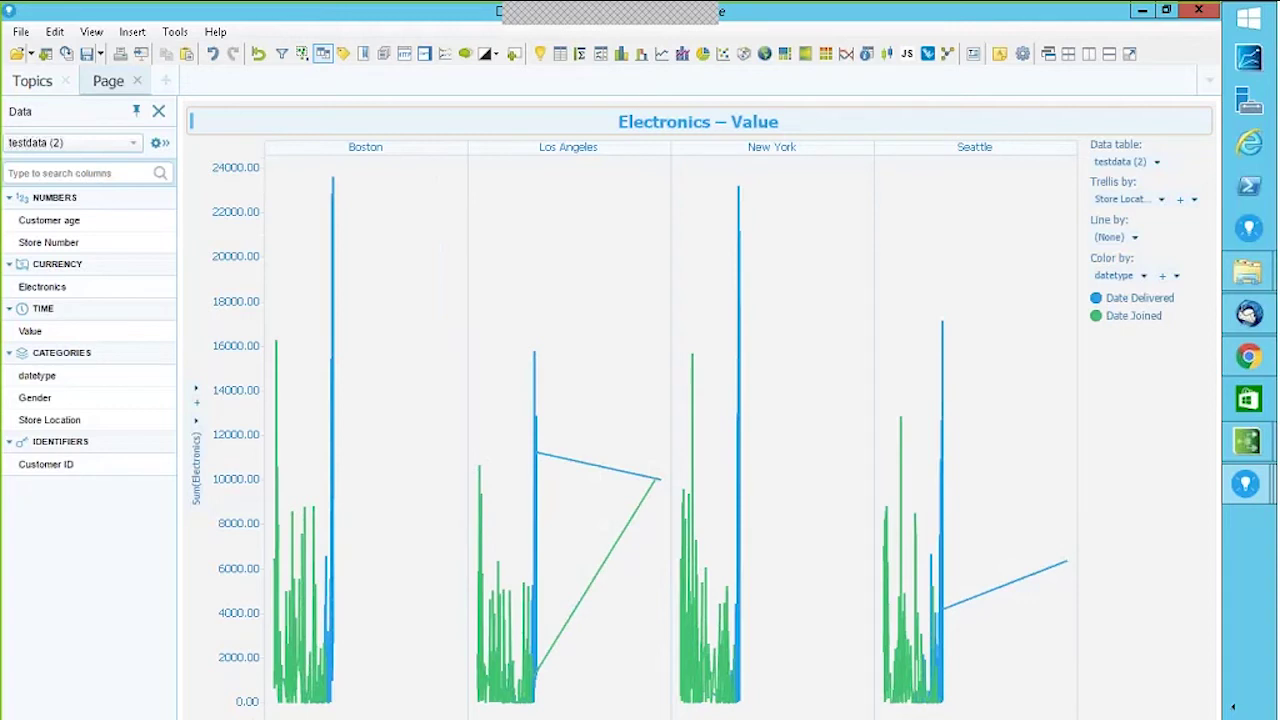
click(714, 716)
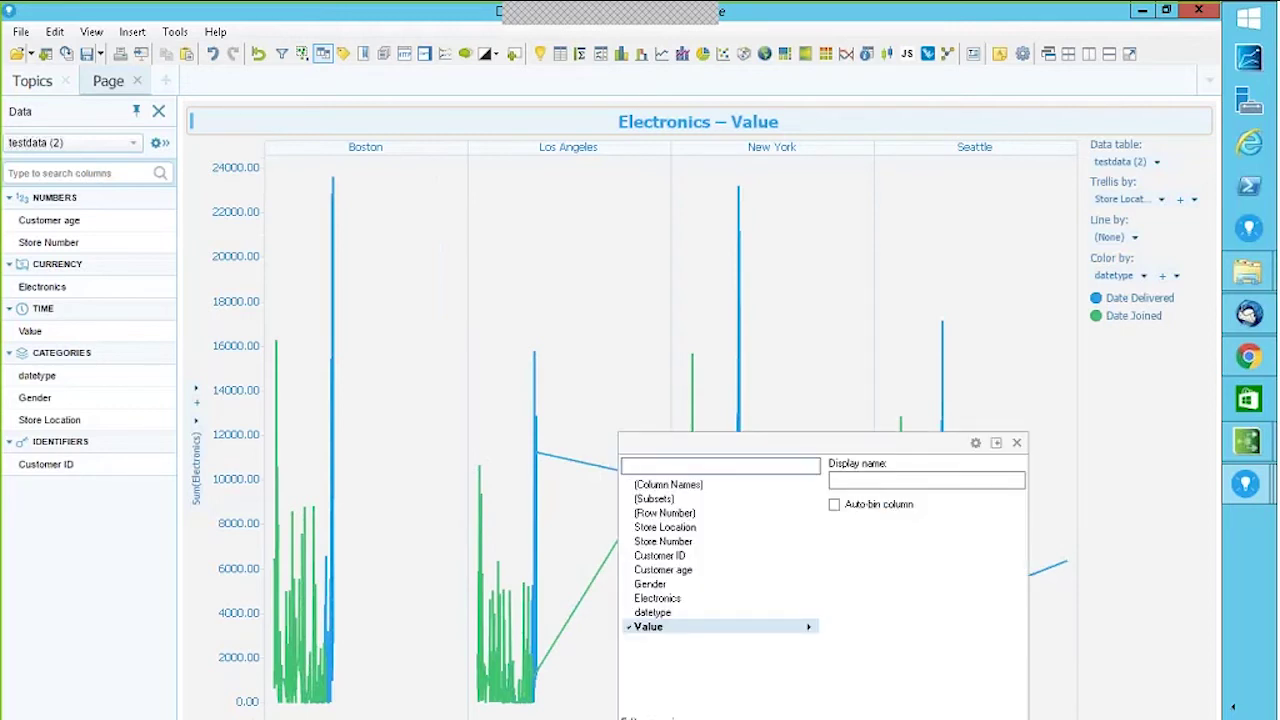
mouse_move(705, 630)
click(896, 686)
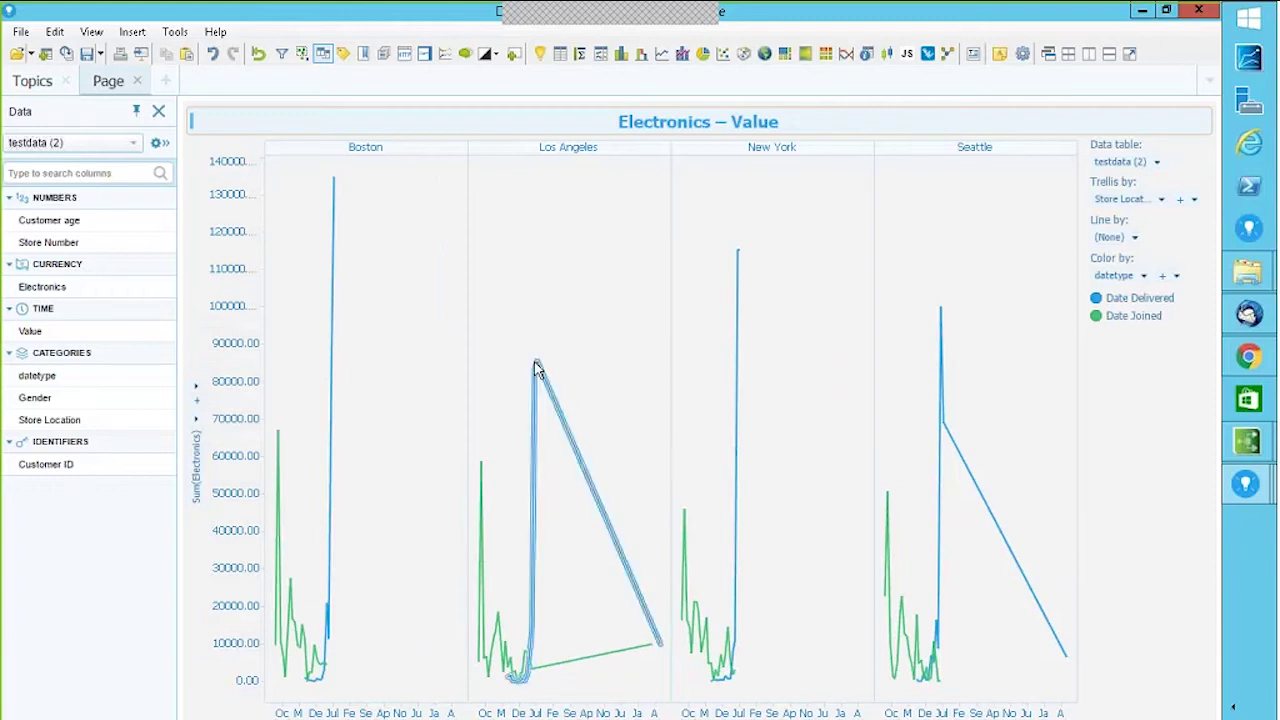
mouse_move(543, 372)
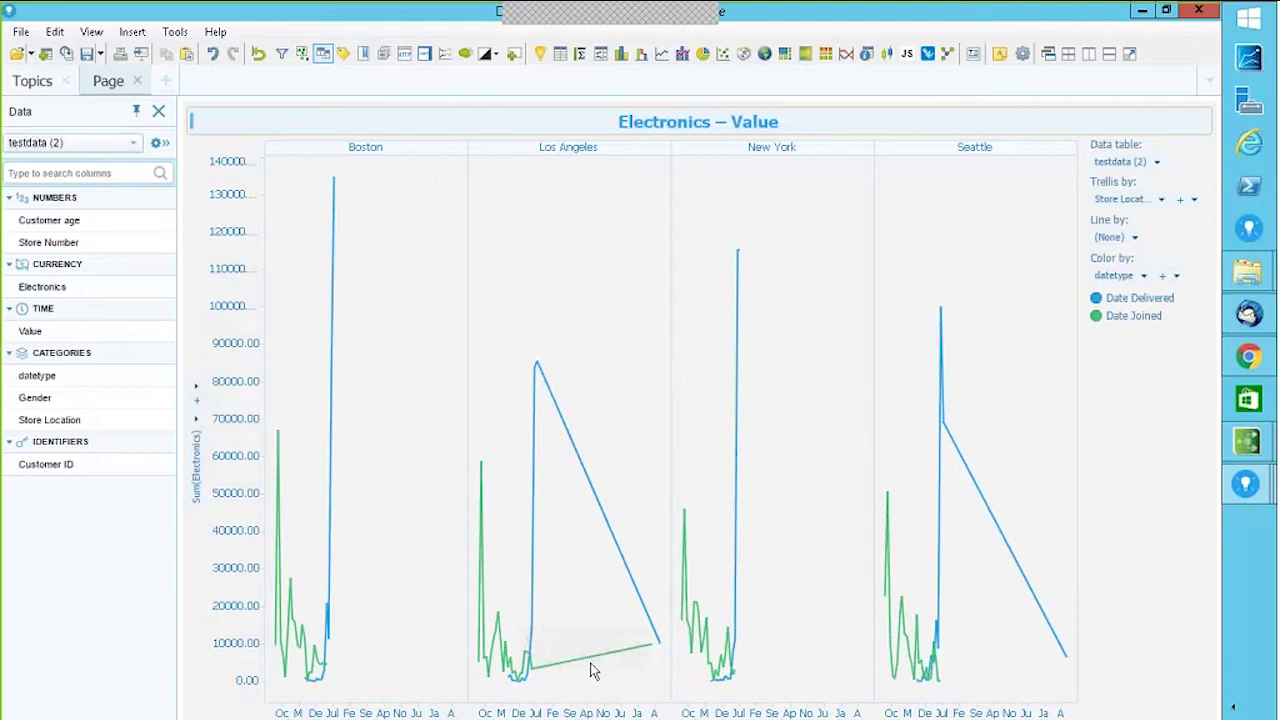
- Switch to the Topics page and remove the Table visualization
click(33, 88)
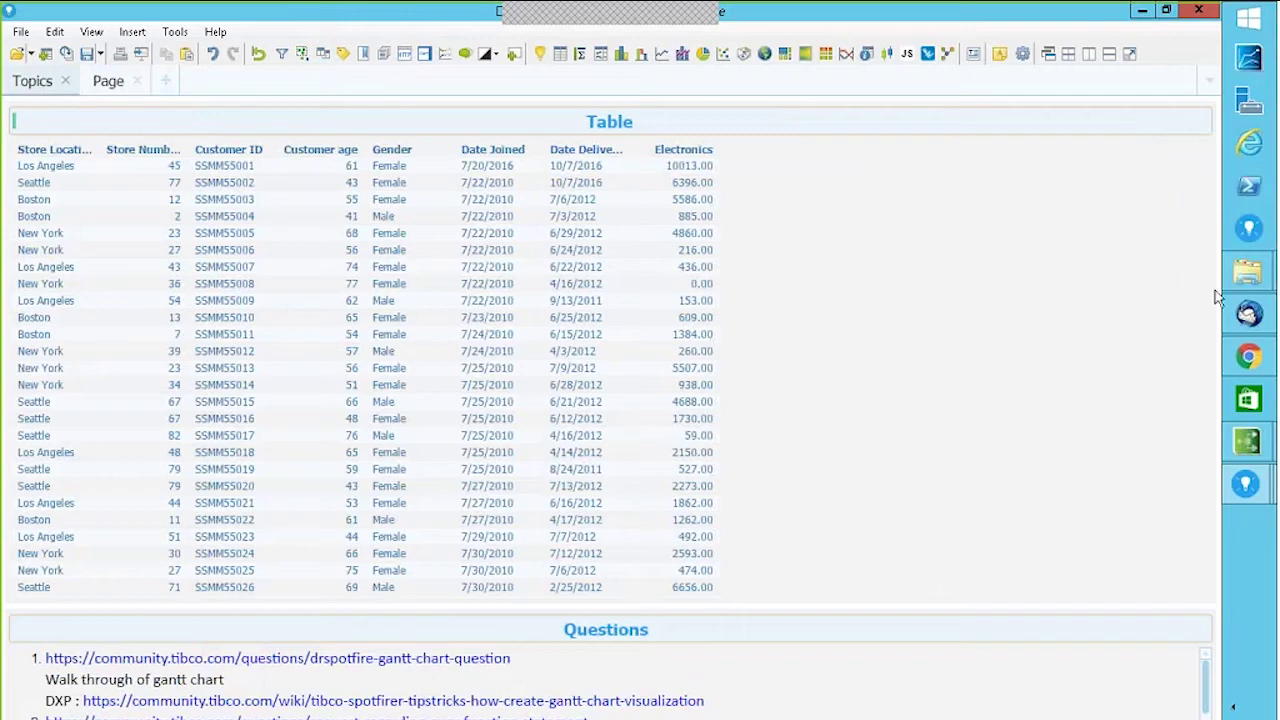
click(1200, 121)
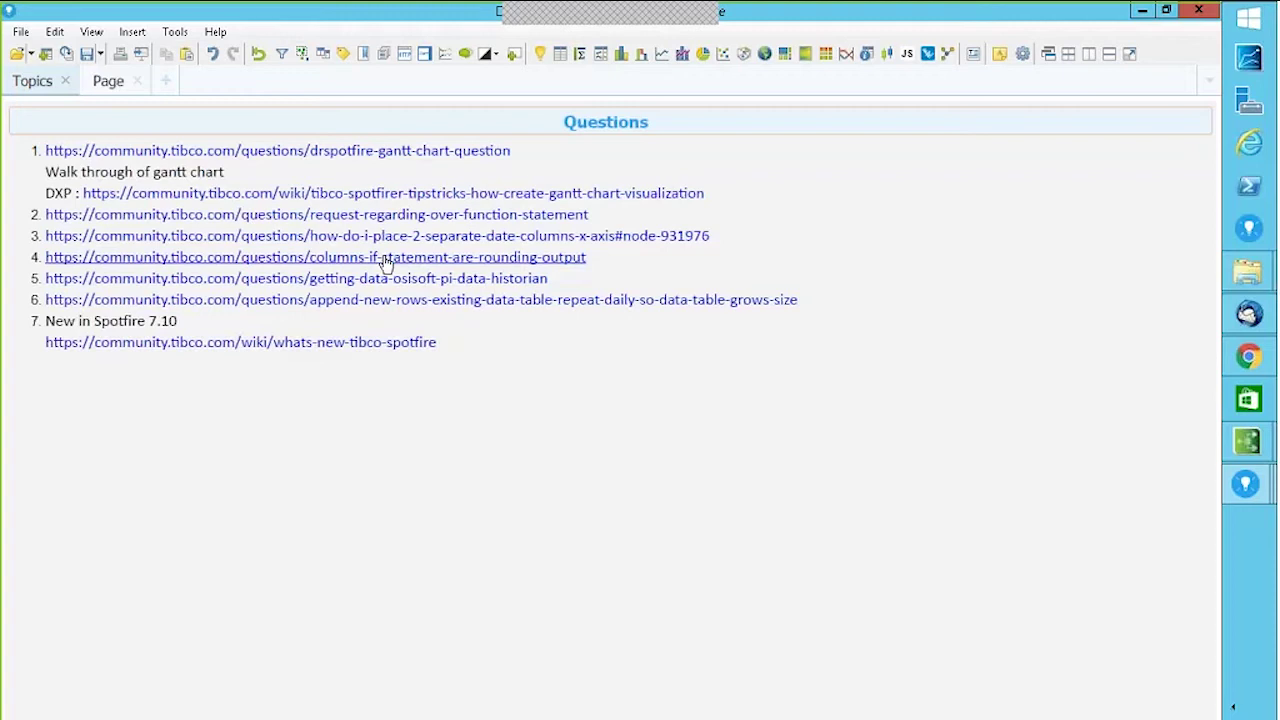
click(132, 31)
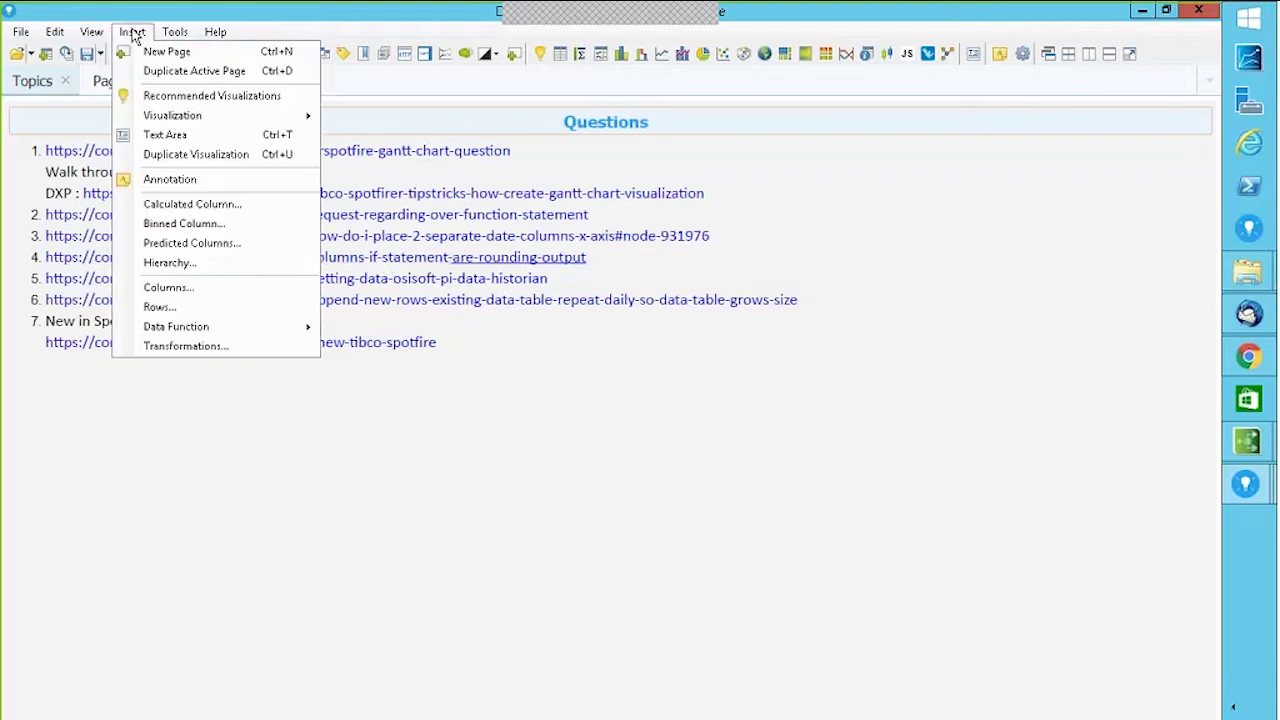
key(Escape)
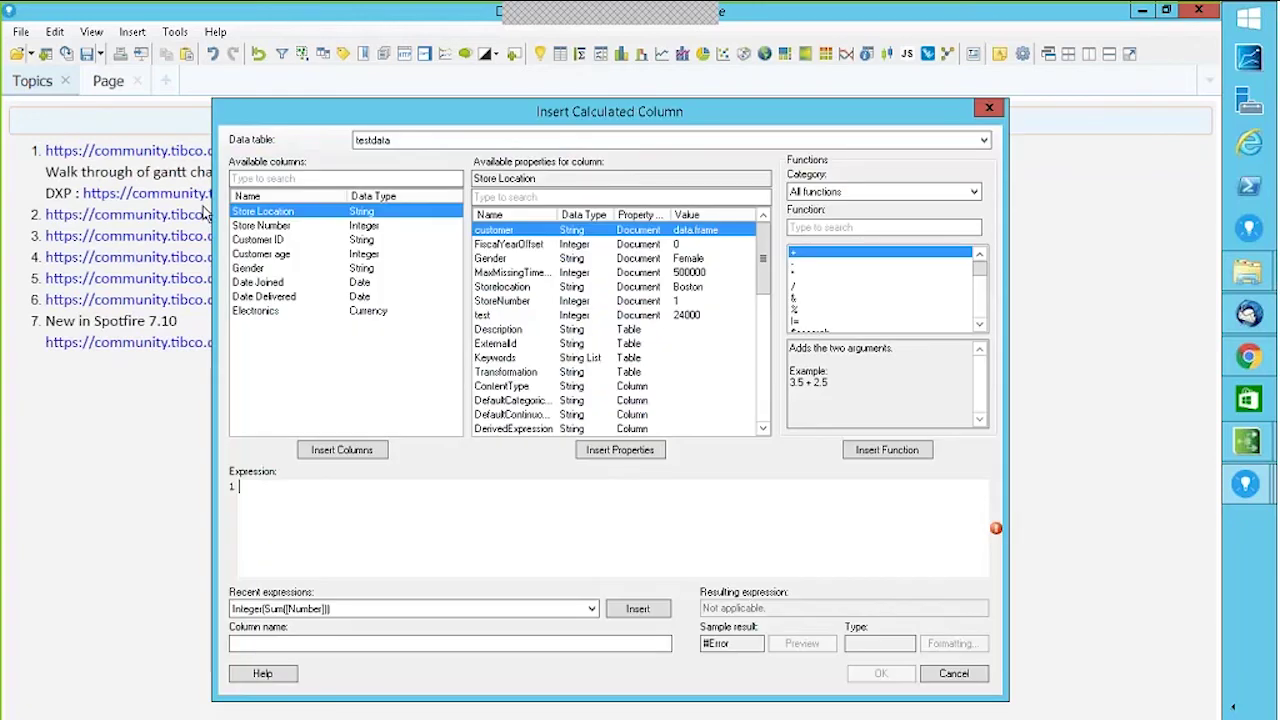
click(812, 228)
text(re)
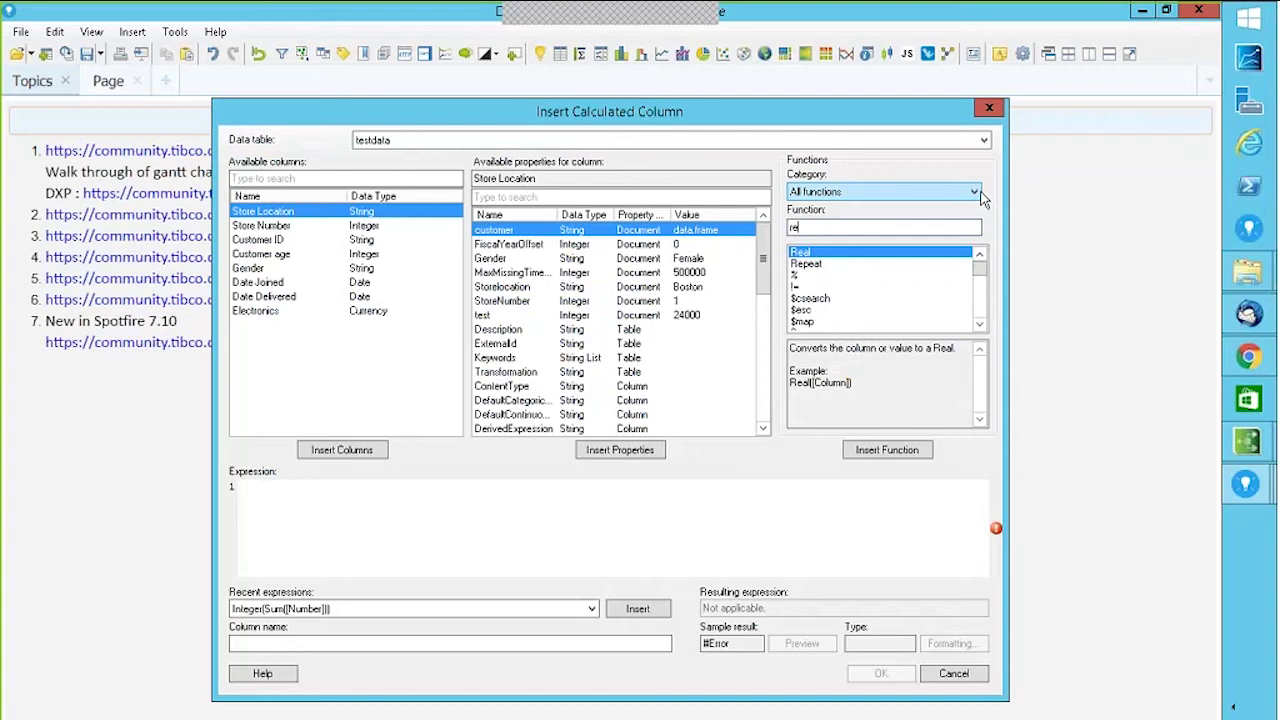
click(948, 674)
- Open the Insert menu to view what can be added to the analysis
click(175, 32)
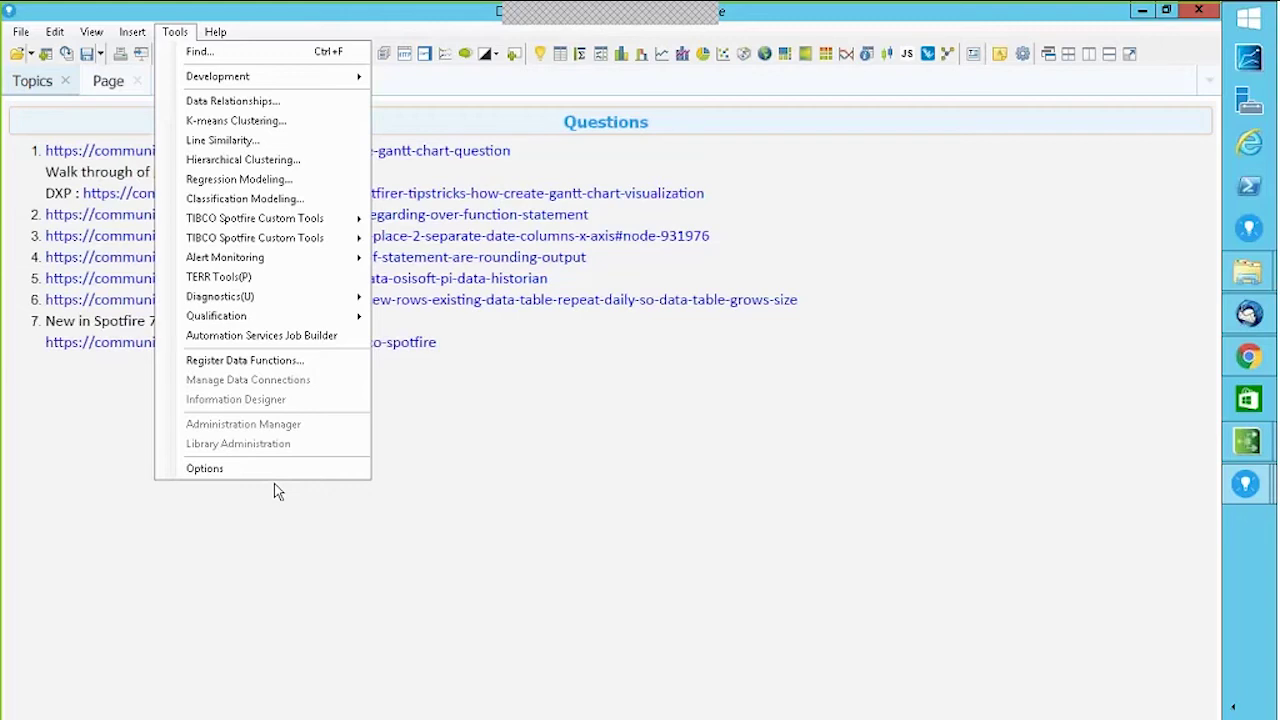
mouse_move(131, 31)
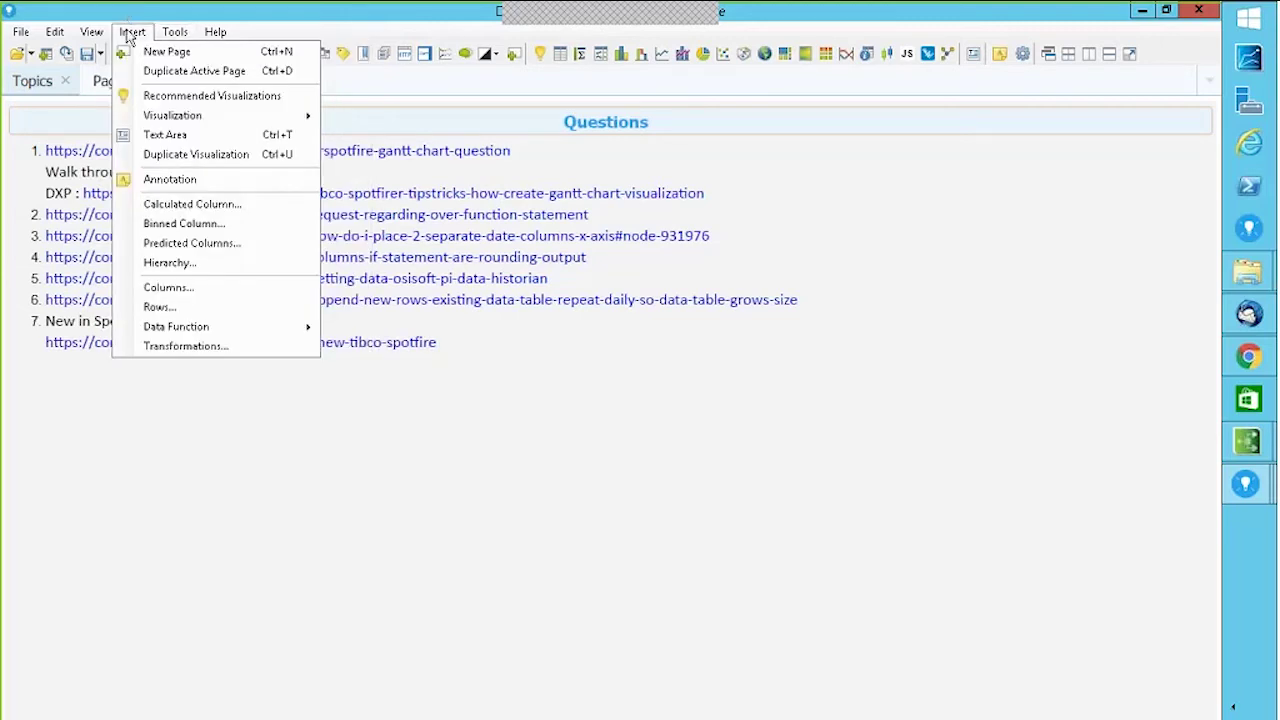
- Start a new calculated column, browse the Conversion functions, then reopen the category list
click(192, 204)
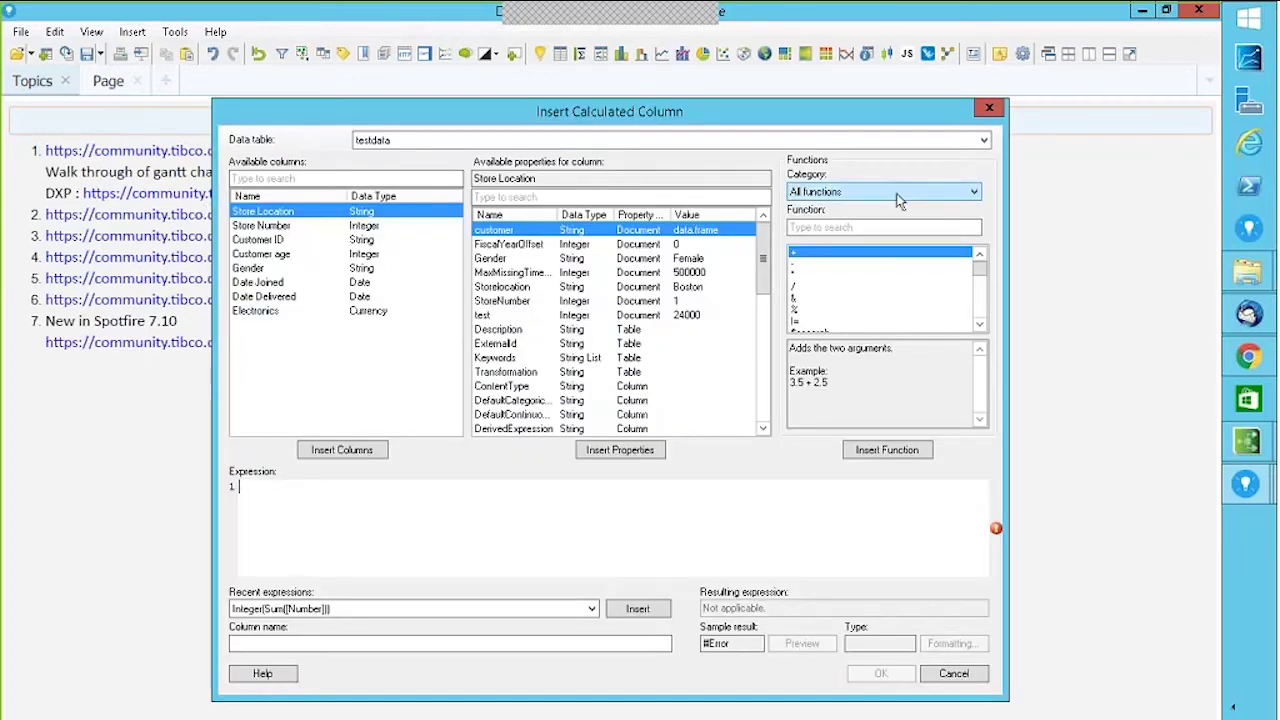
click(897, 201)
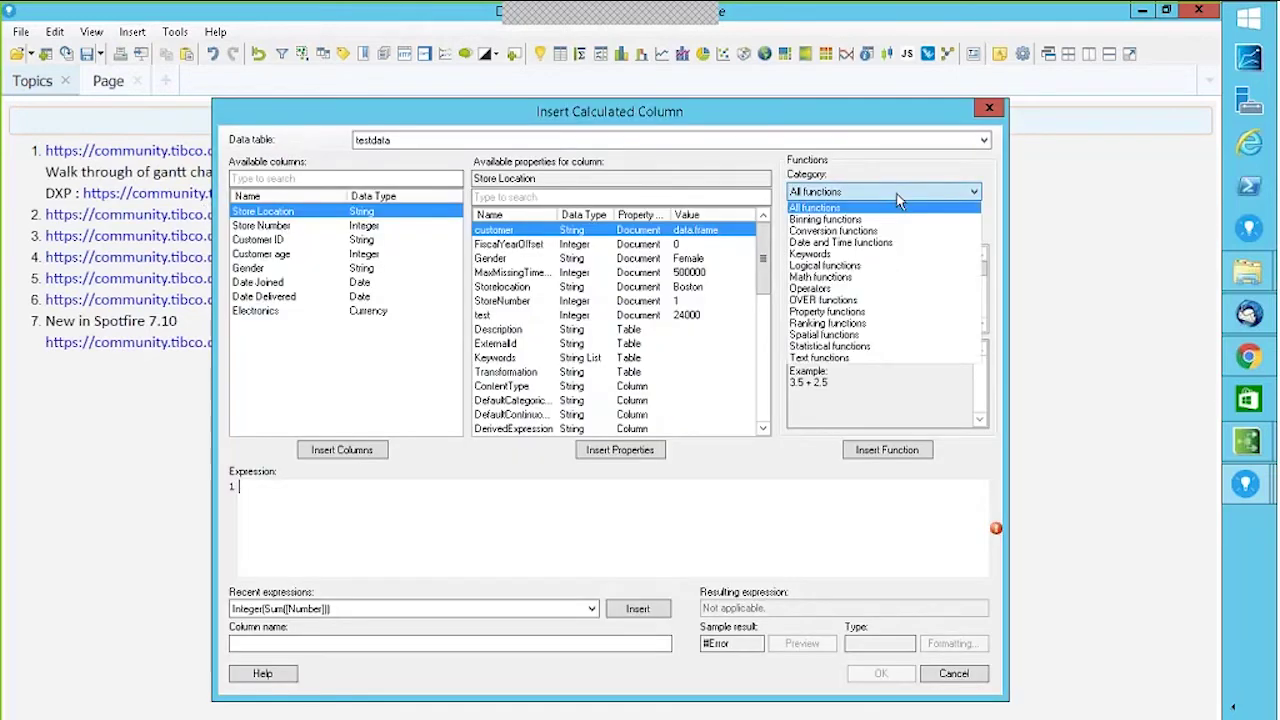
click(857, 235)
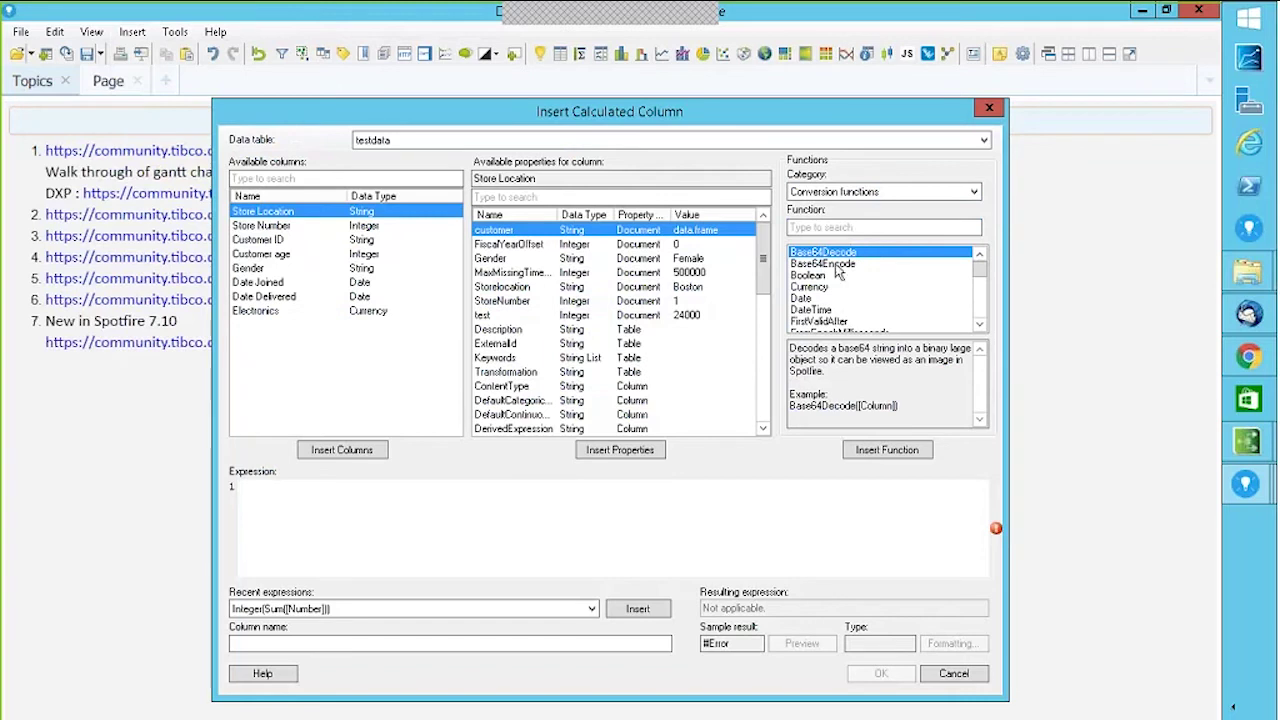
click(979, 327)
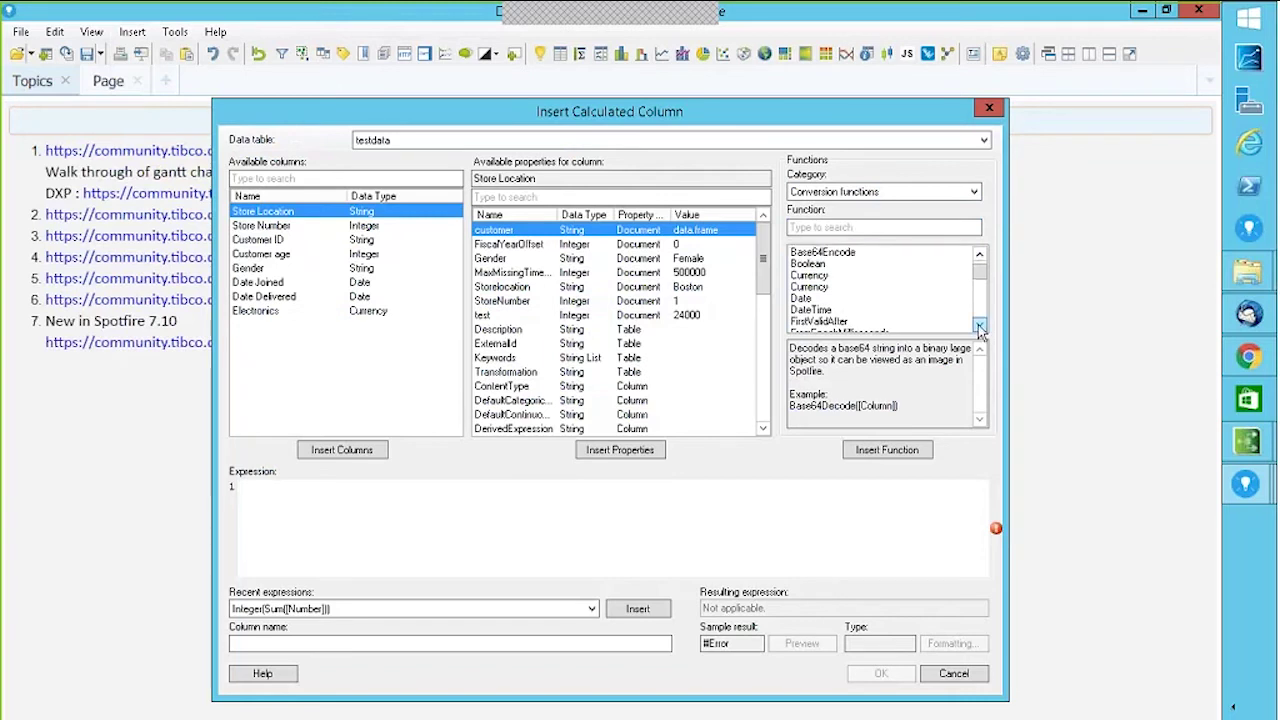
click(979, 327)
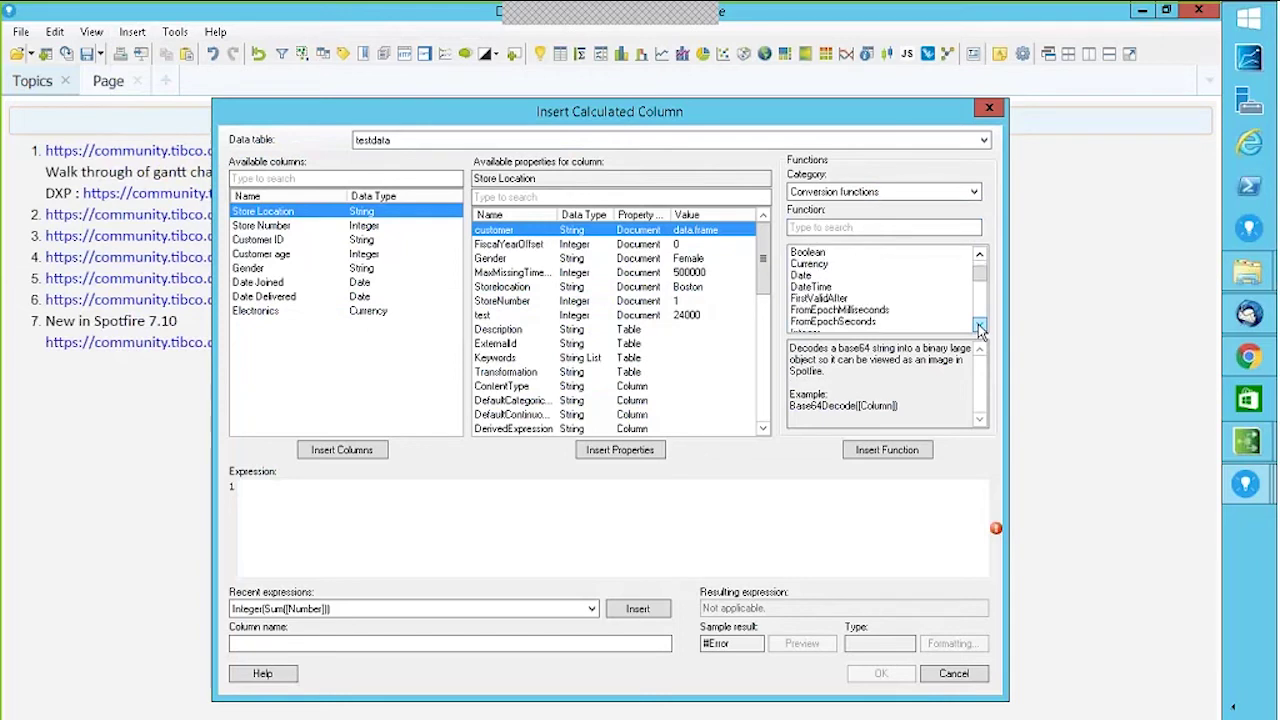
scroll(979, 327, down, 8)
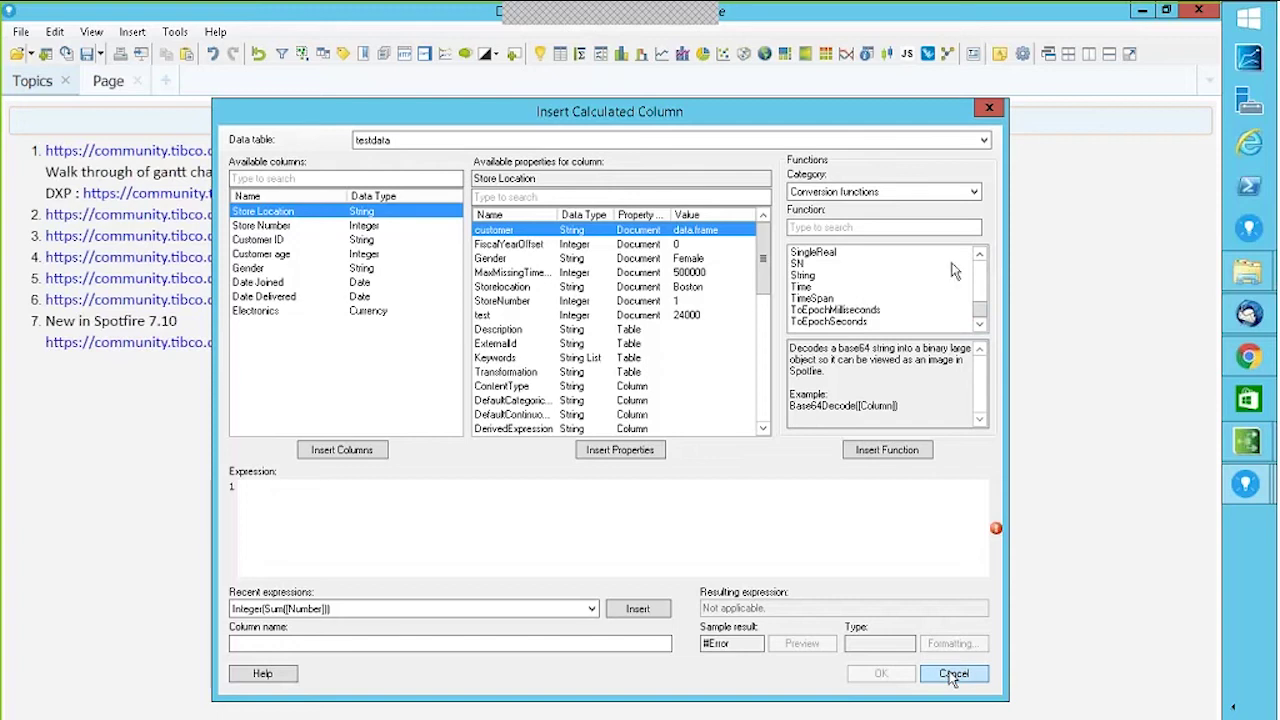
click(975, 192)
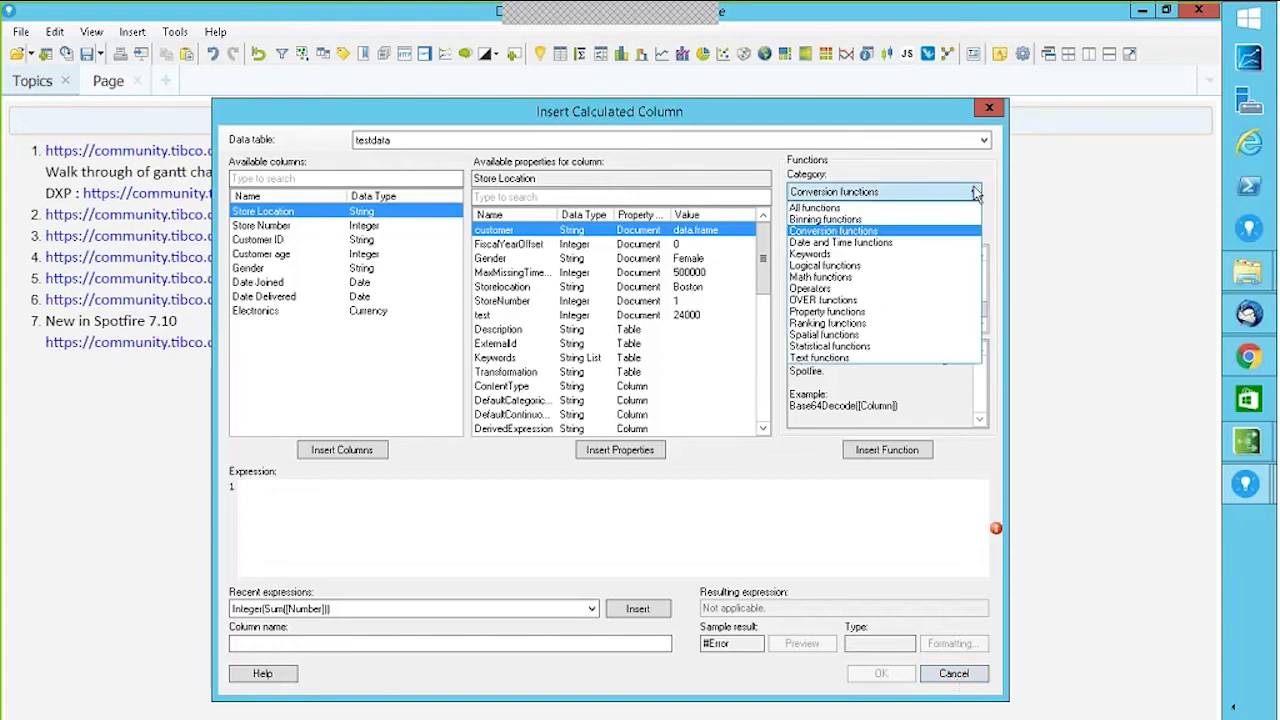
- Filter the function list to statistical functions and read the TERRAggregation_Binary description
click(830, 346)
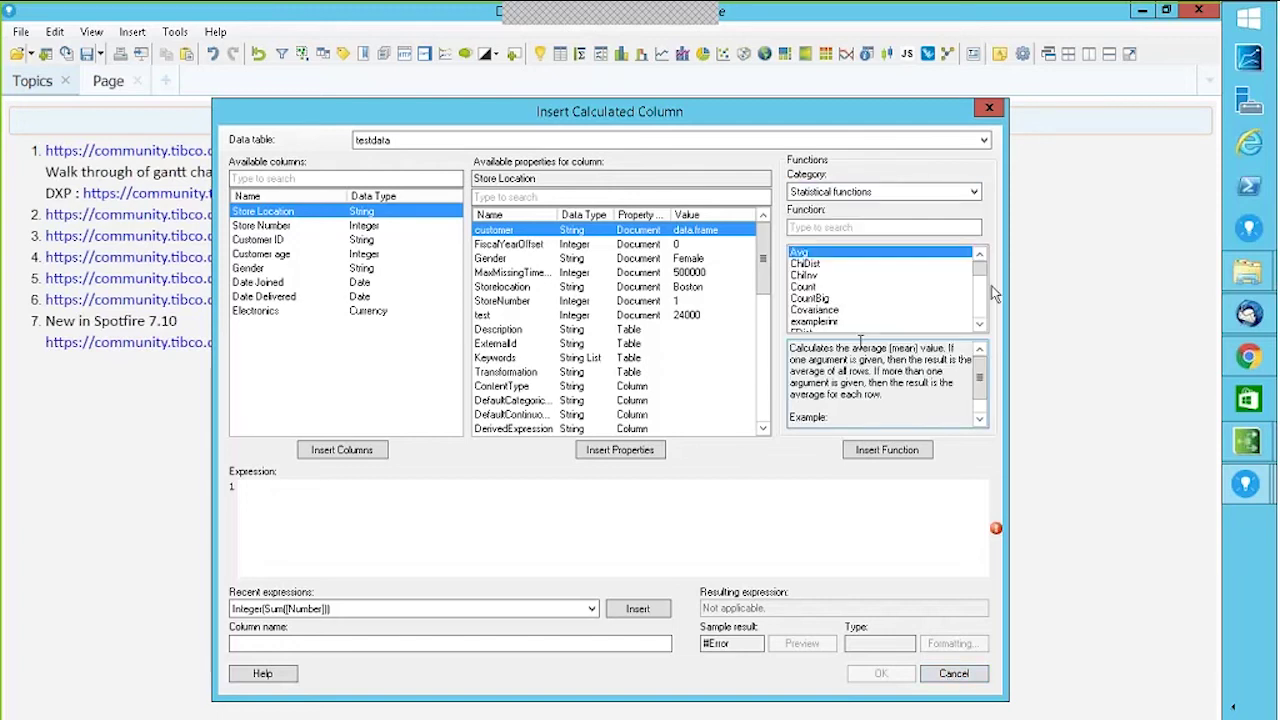
drag(980, 268, 840, 278)
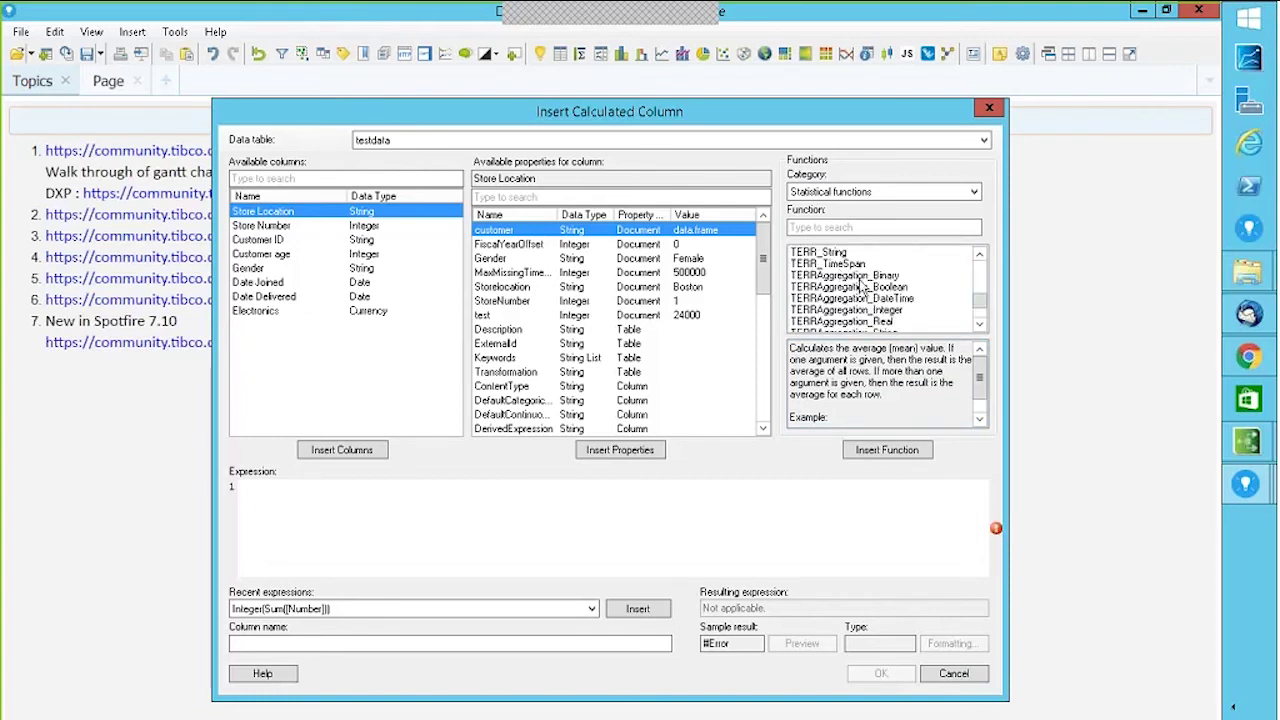
mouse_move(858, 285)
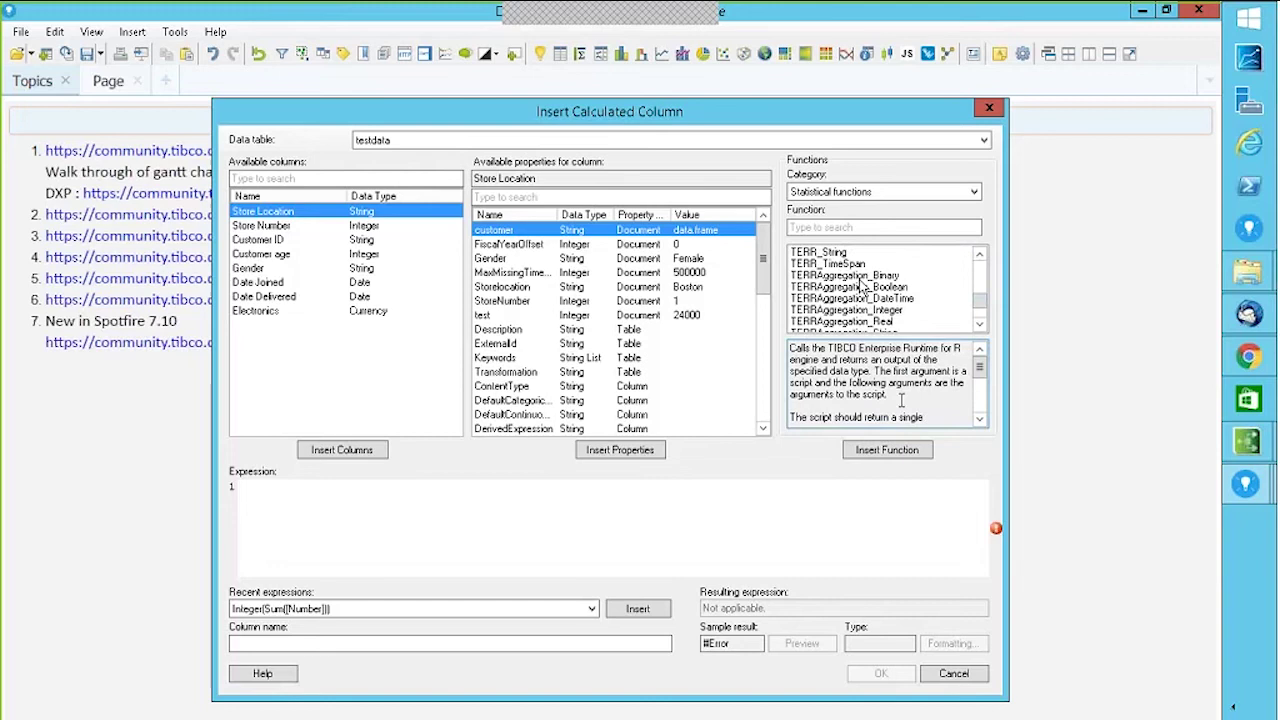
click(858, 279)
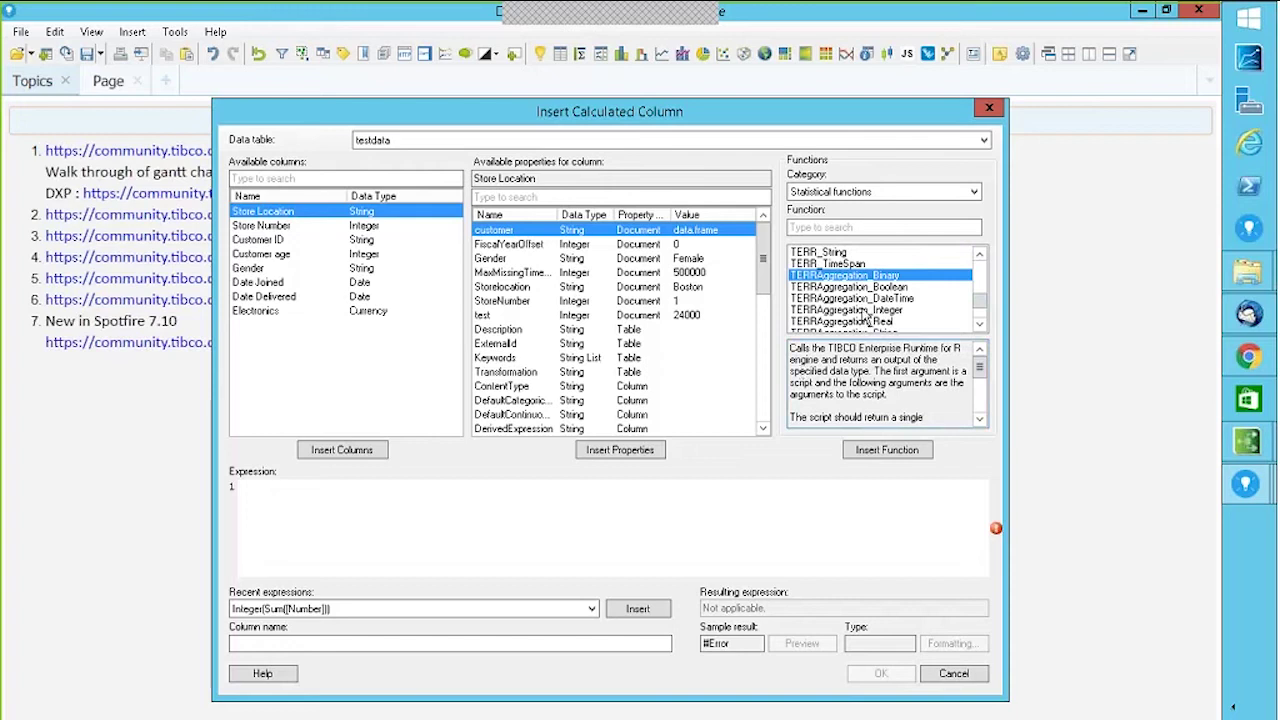
click(980, 420)
click(980, 420)
click(980, 420)
click(980, 420)
click(980, 420)
click(980, 421)
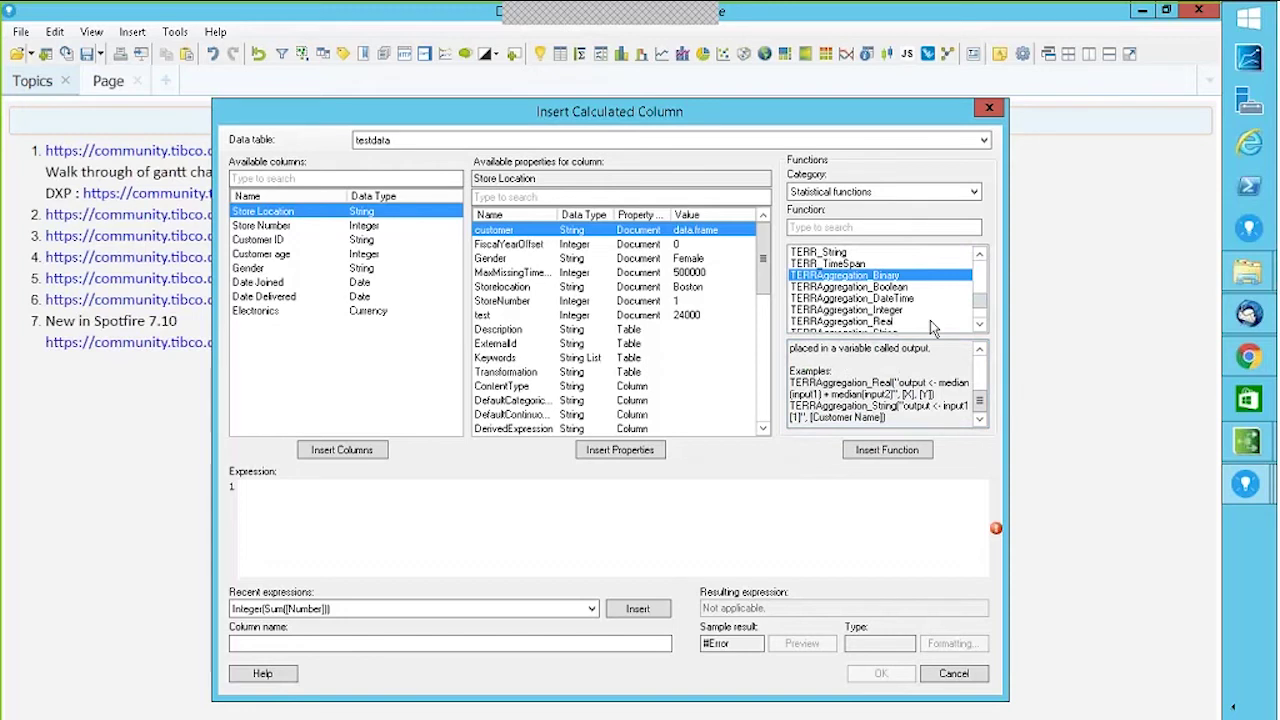
- Read the Boolean, DateTime, Integer, Real, String and TimeSpan descriptions, then cancel without adding a column
key(Down)
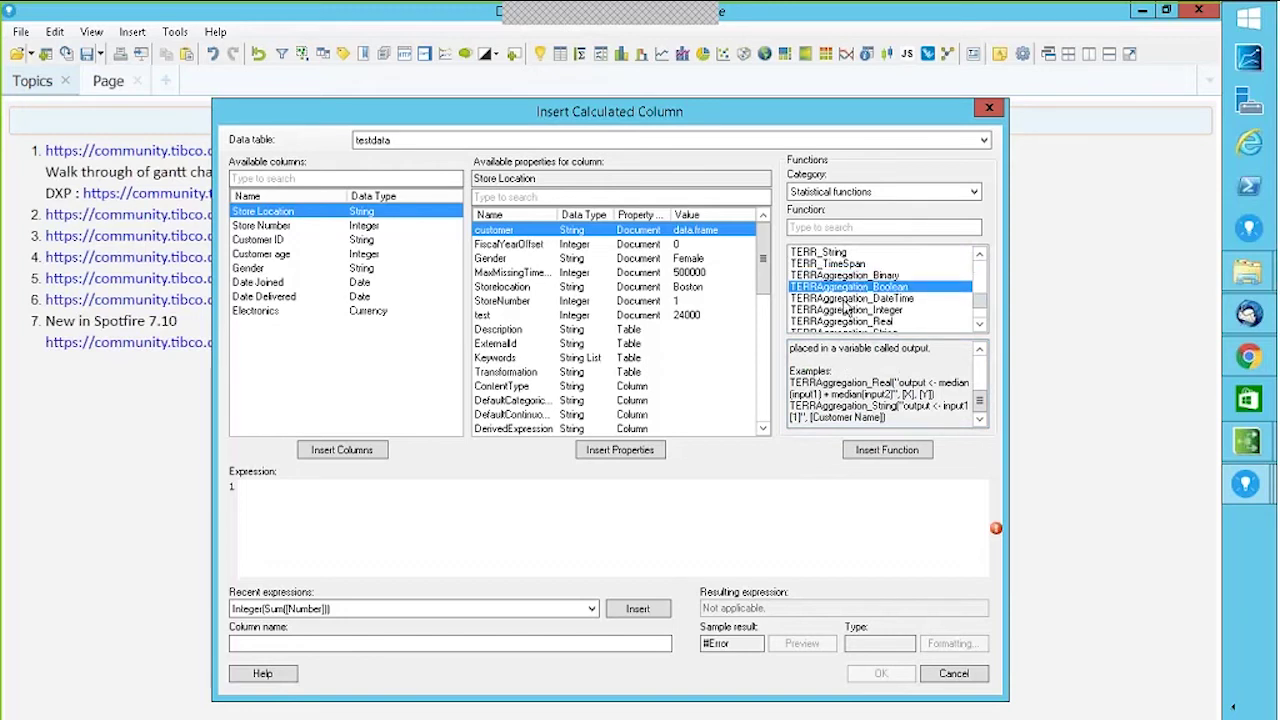
key(Down)
key(Down)
click(981, 326)
click(981, 326)
click(981, 326)
click(892, 288)
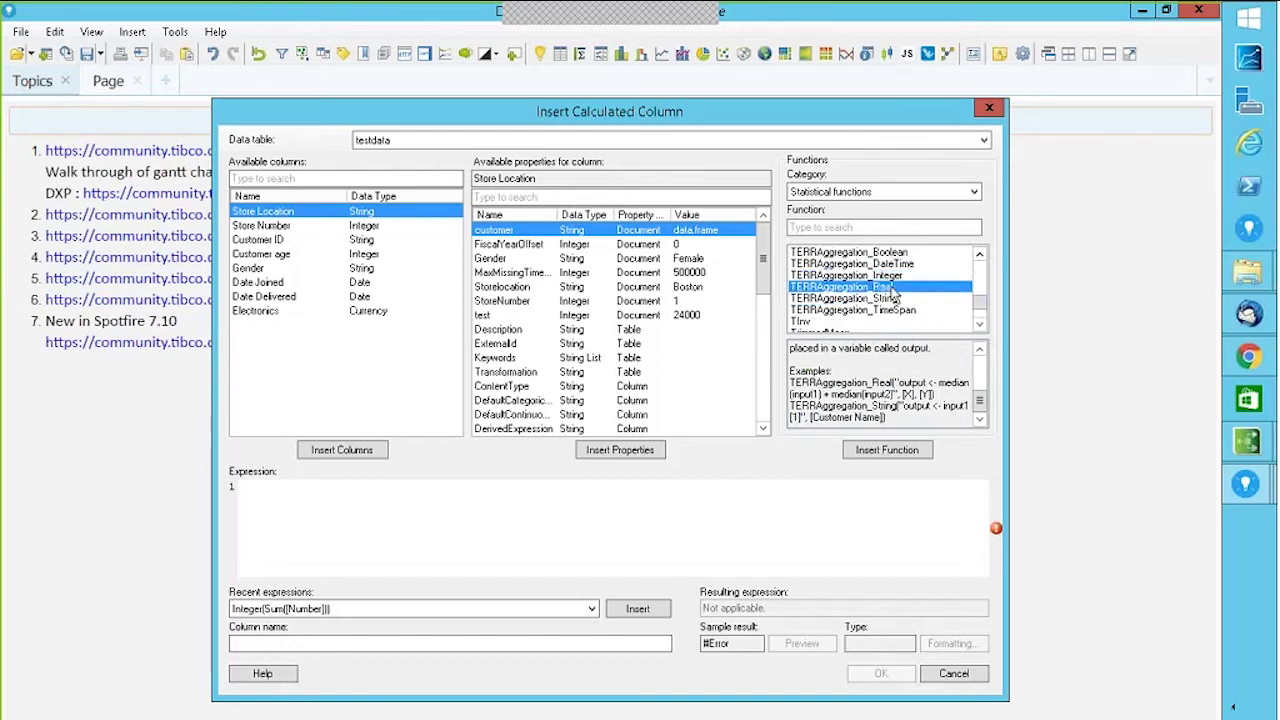
click(888, 299)
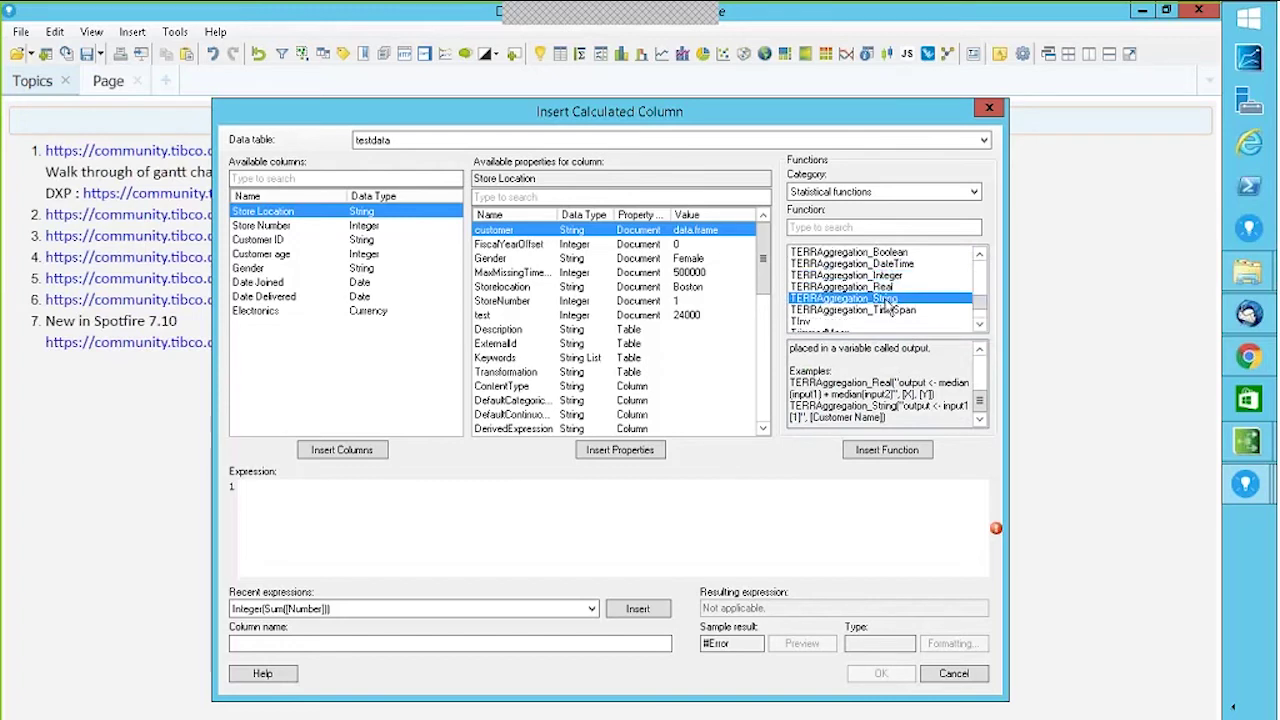
click(887, 309)
scroll(980, 313, down, 3)
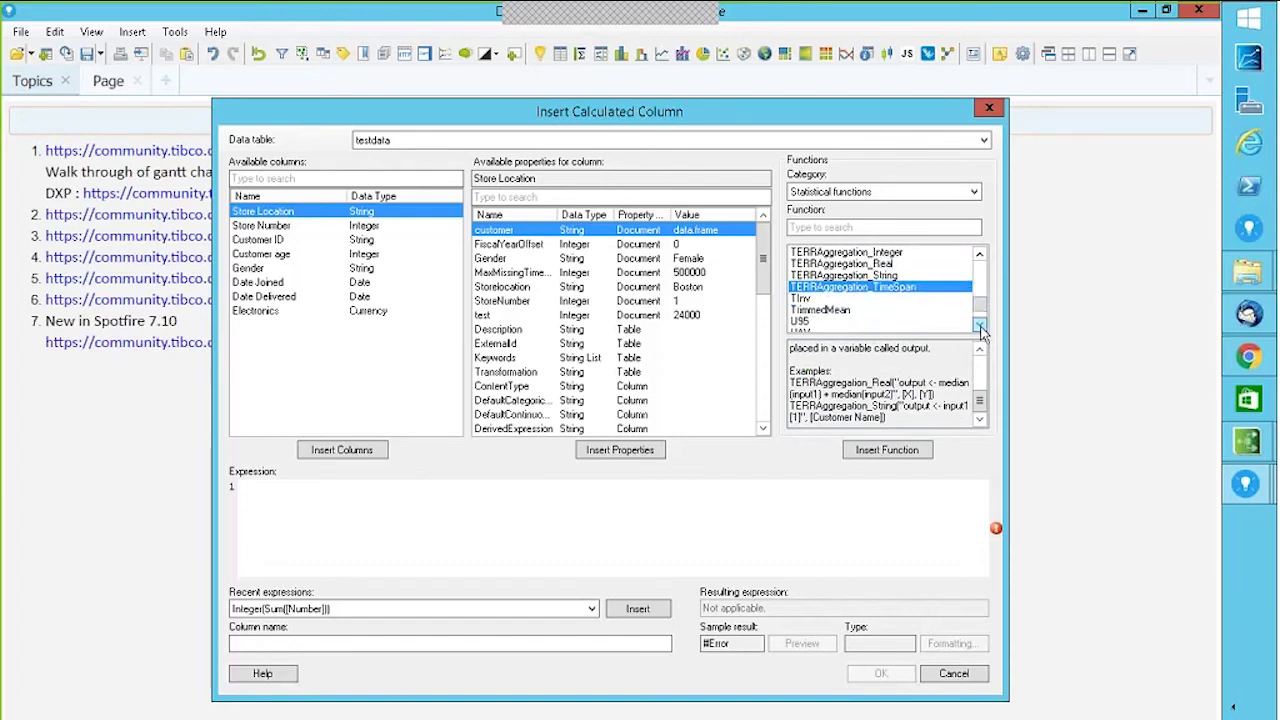
drag(982, 313, 982, 303)
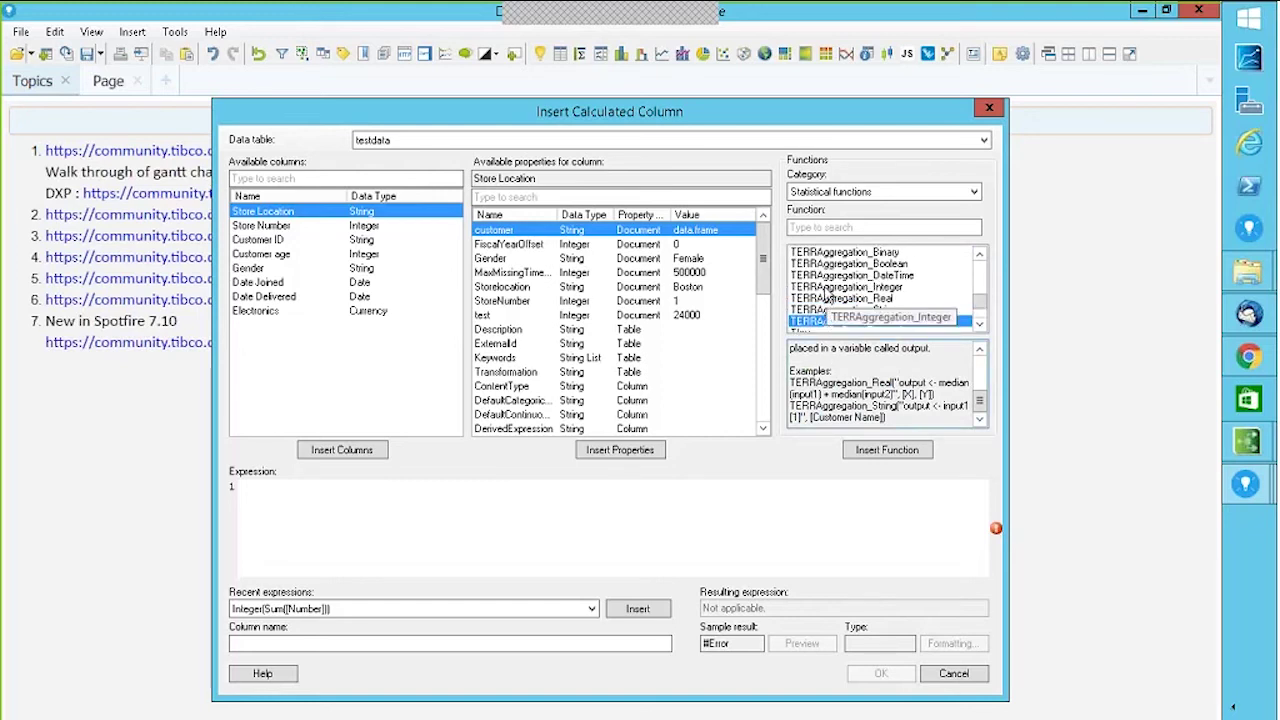
click(948, 676)
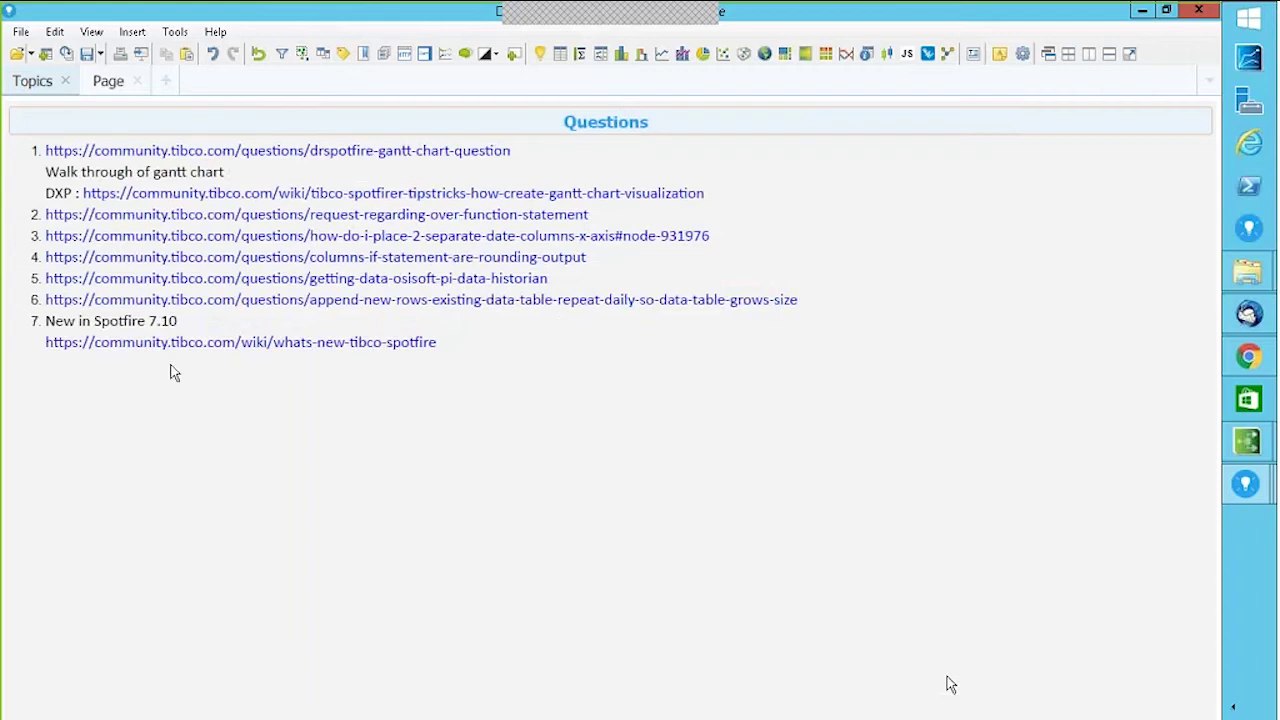
- Open the 'A request regarding an over function statement' question link in Chrome
click(257, 224)
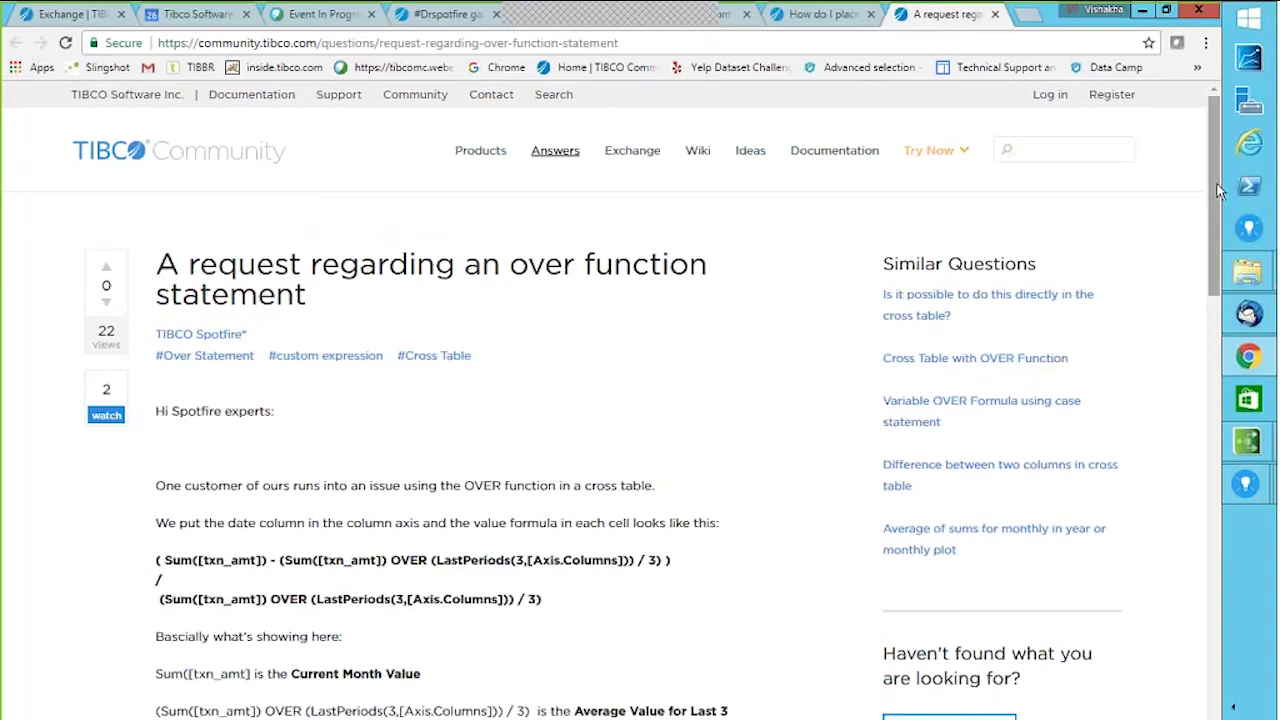
- Scroll through the OVER function question and its answers
drag(1218, 190, 1222, 253)
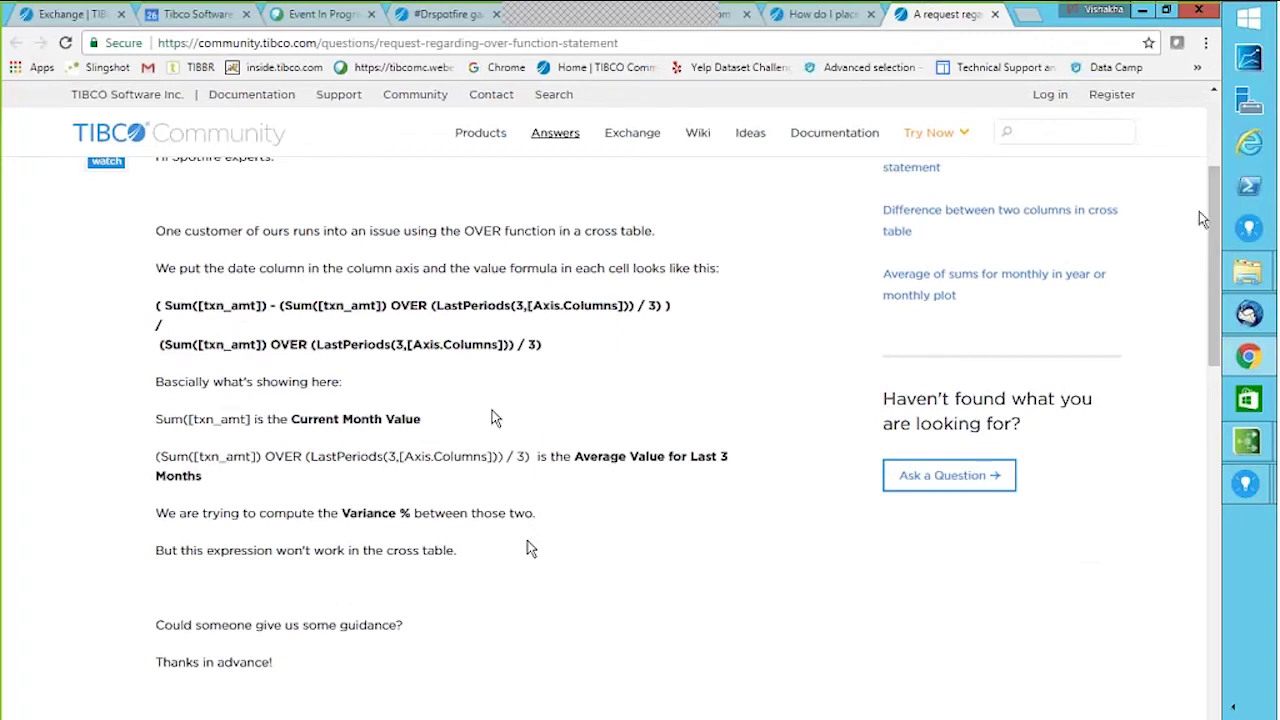
drag(1214, 236, 1235, 500)
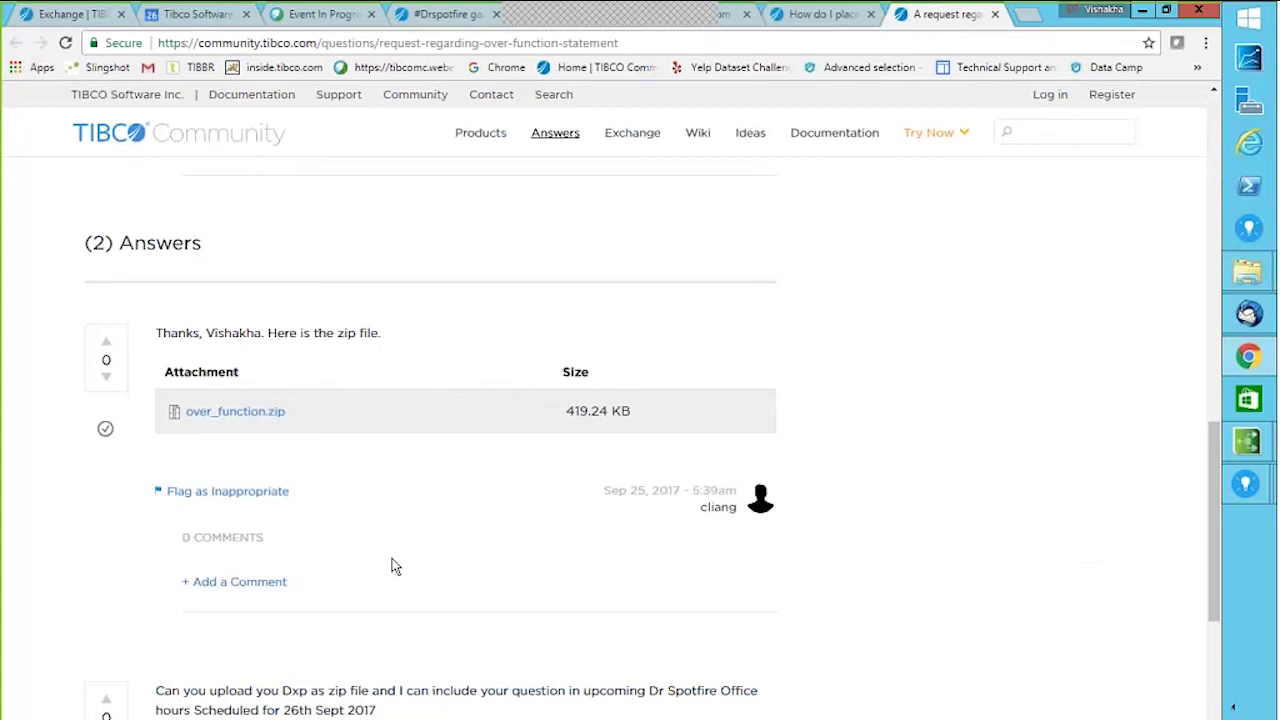
drag(1213, 522, 1213, 410)
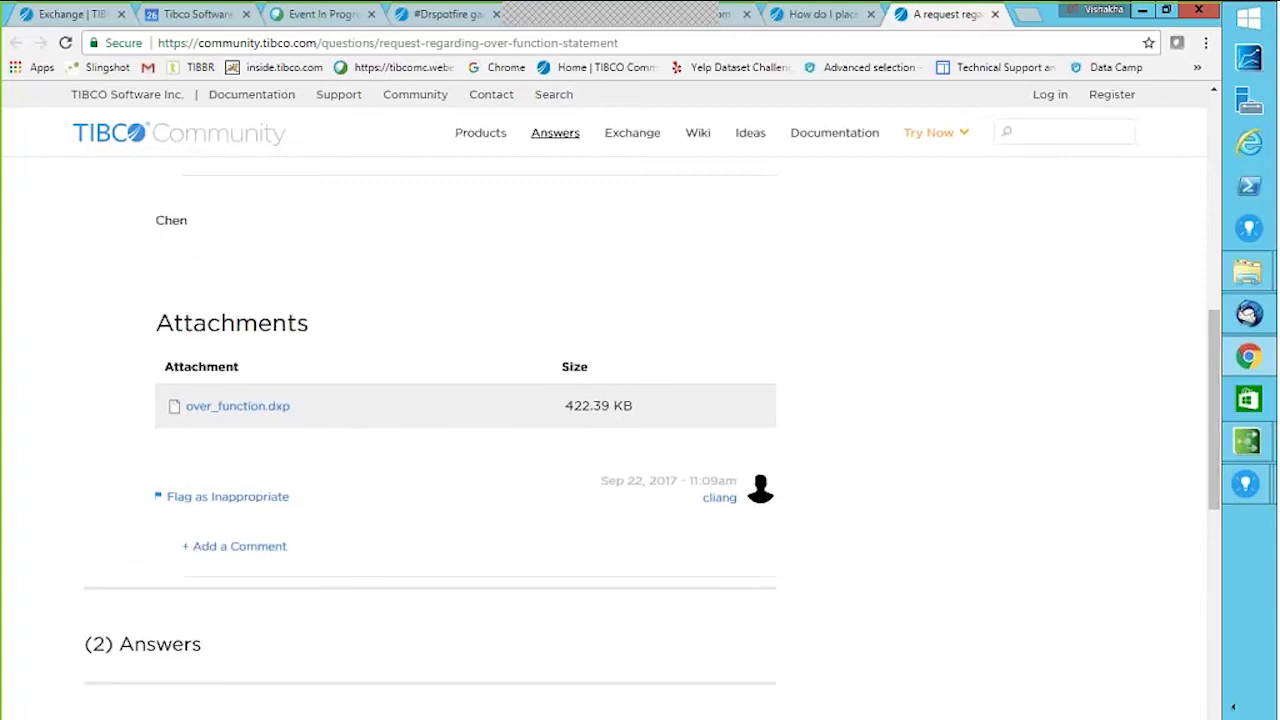
- Open the attached over_function.dxp, return to the question, and switch to the Over Function.dxp Spotfire window
click(241, 408)
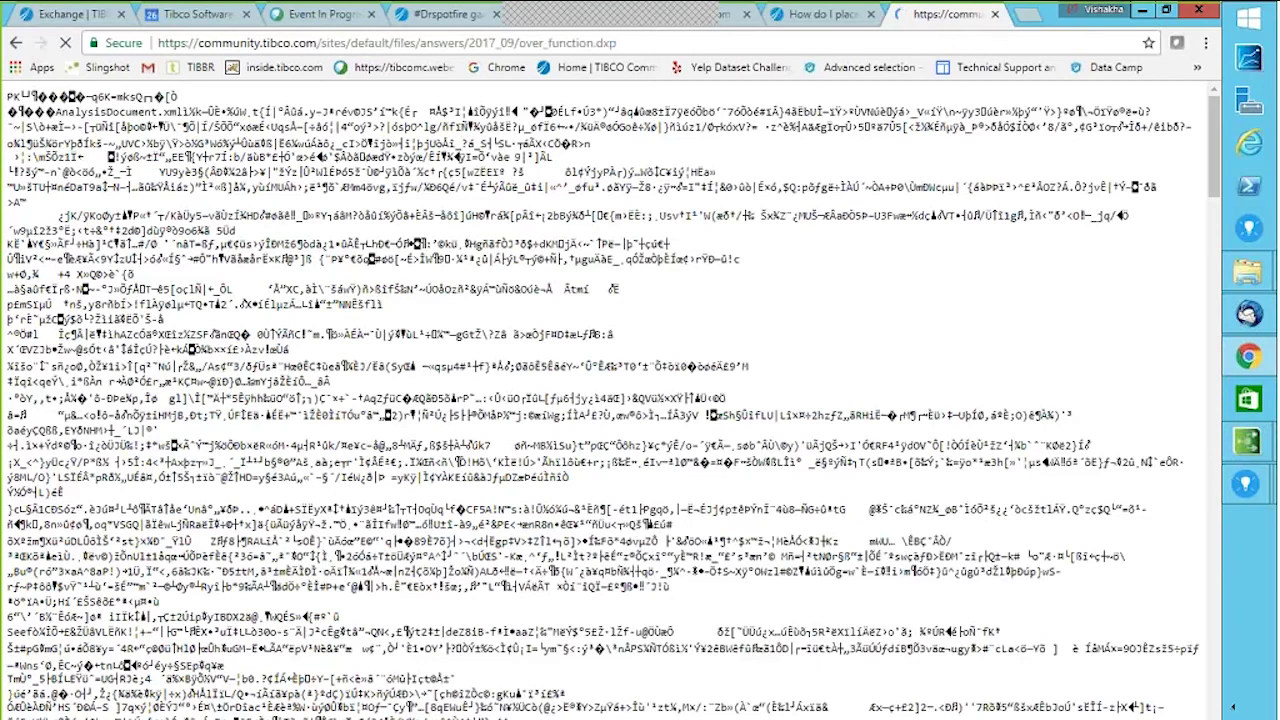
click(17, 45)
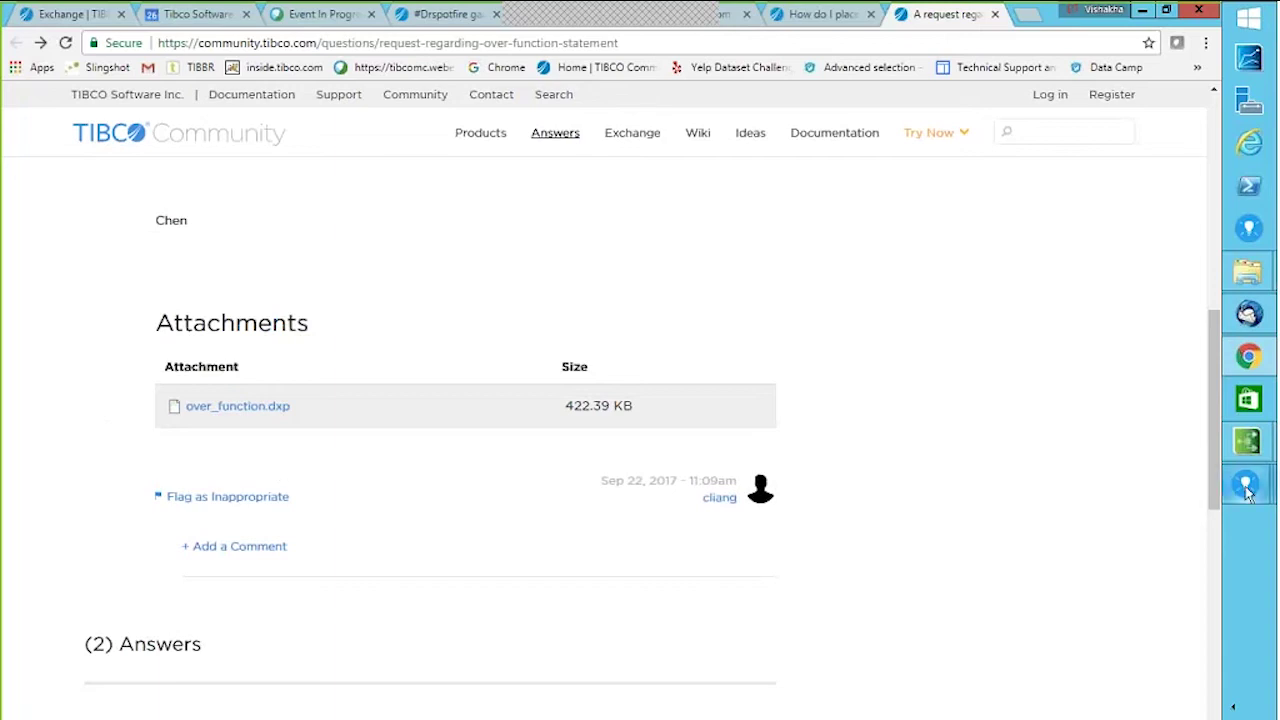
mouse_move(1247, 492)
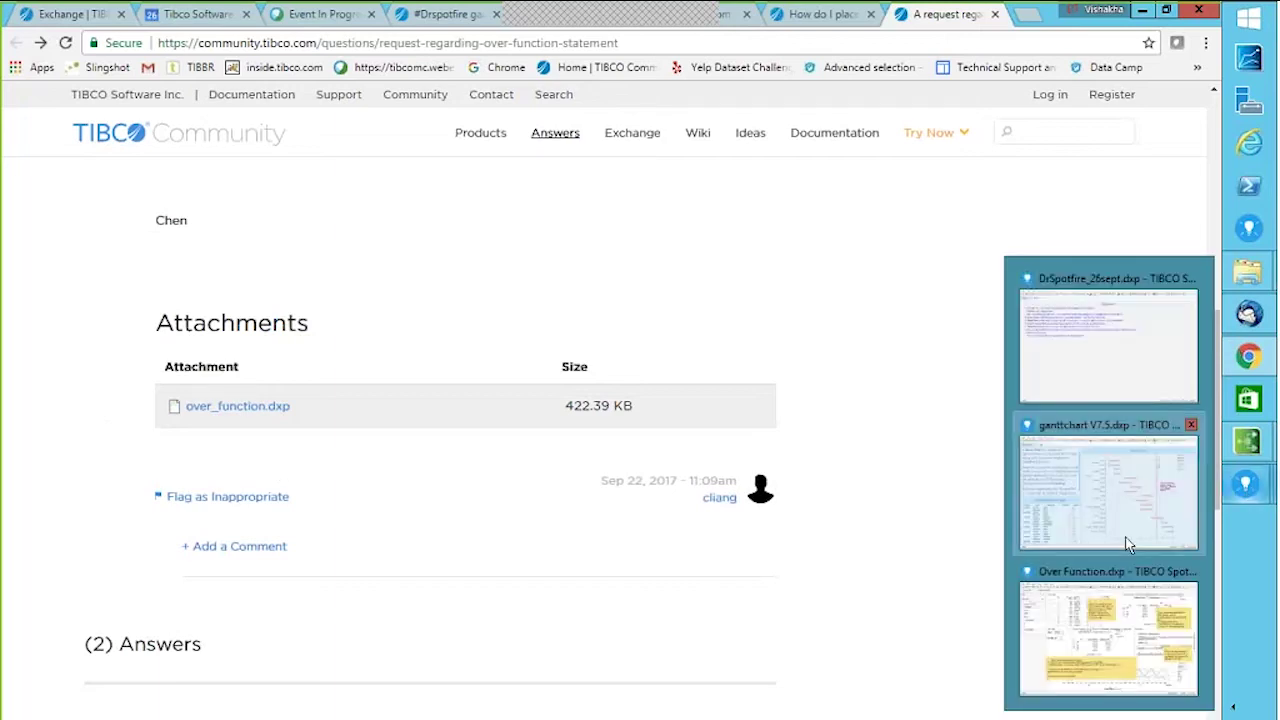
click(1096, 580)
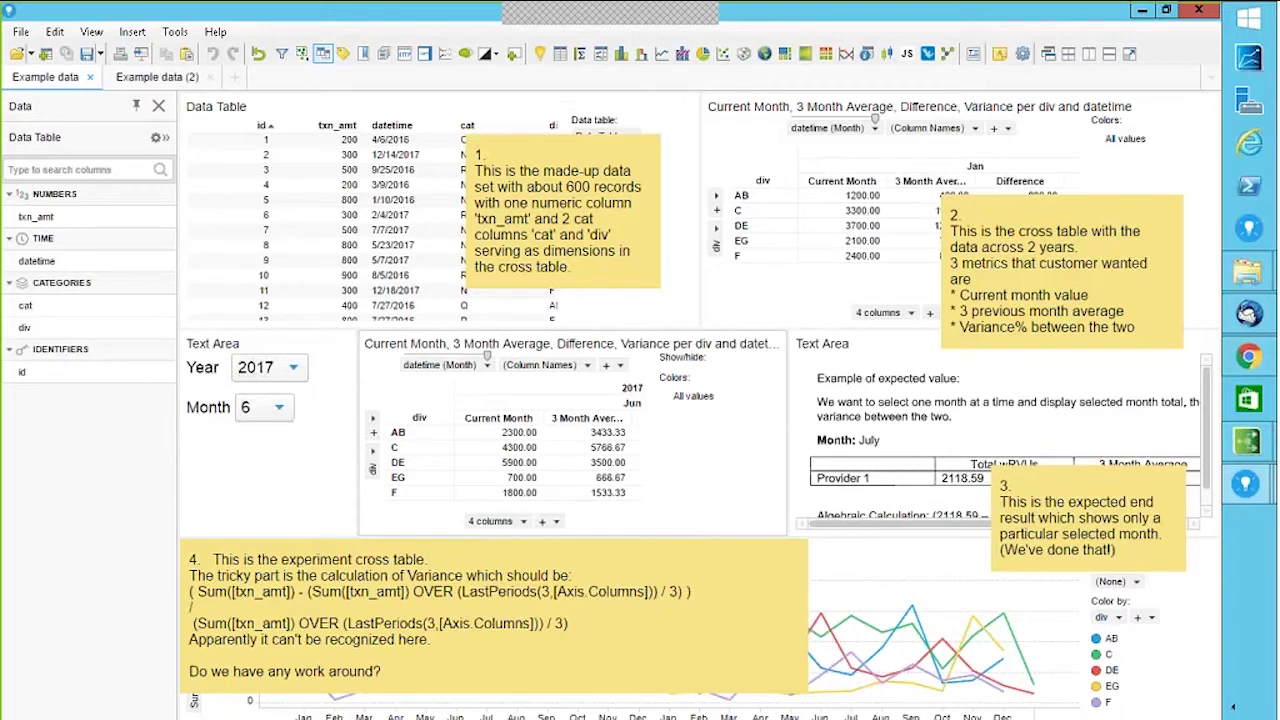
drag(518, 148, 623, 171)
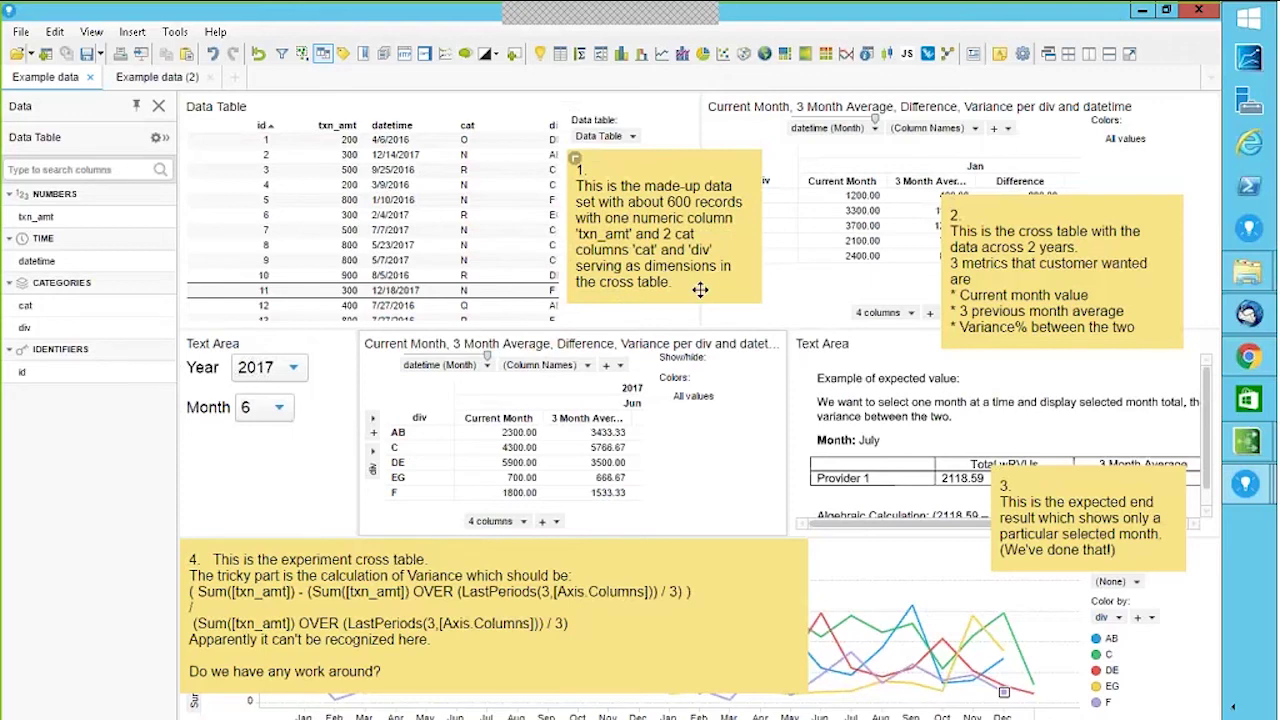
drag(586, 173, 198, 181)
drag(1046, 220, 1047, 276)
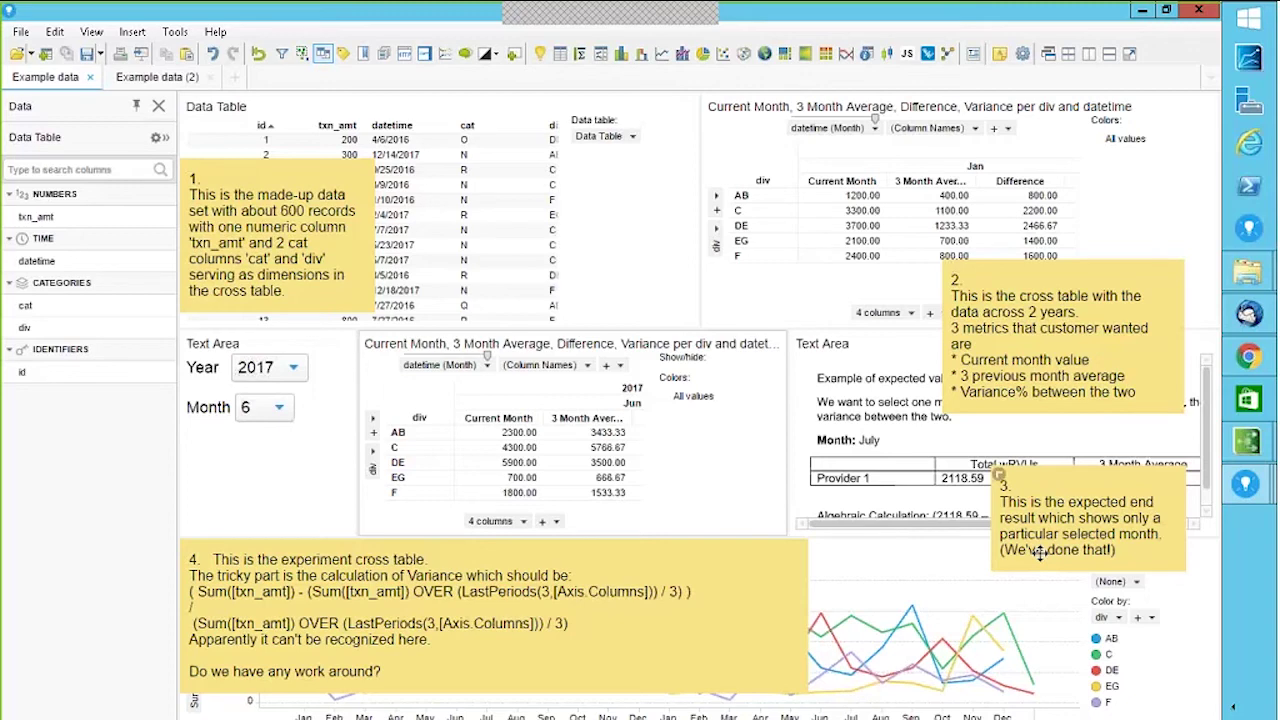
drag(481, 553, 468, 293)
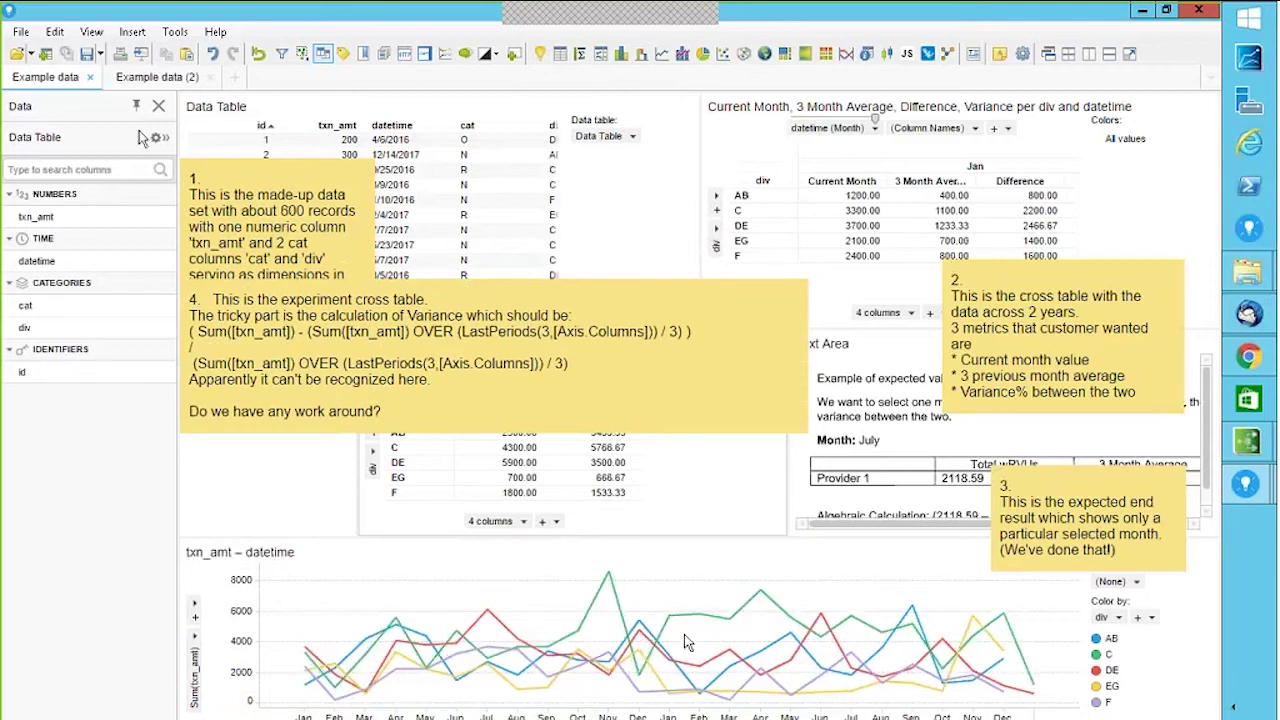
- Add a new page with a line chart of txn_amt over datetime
click(237, 80)
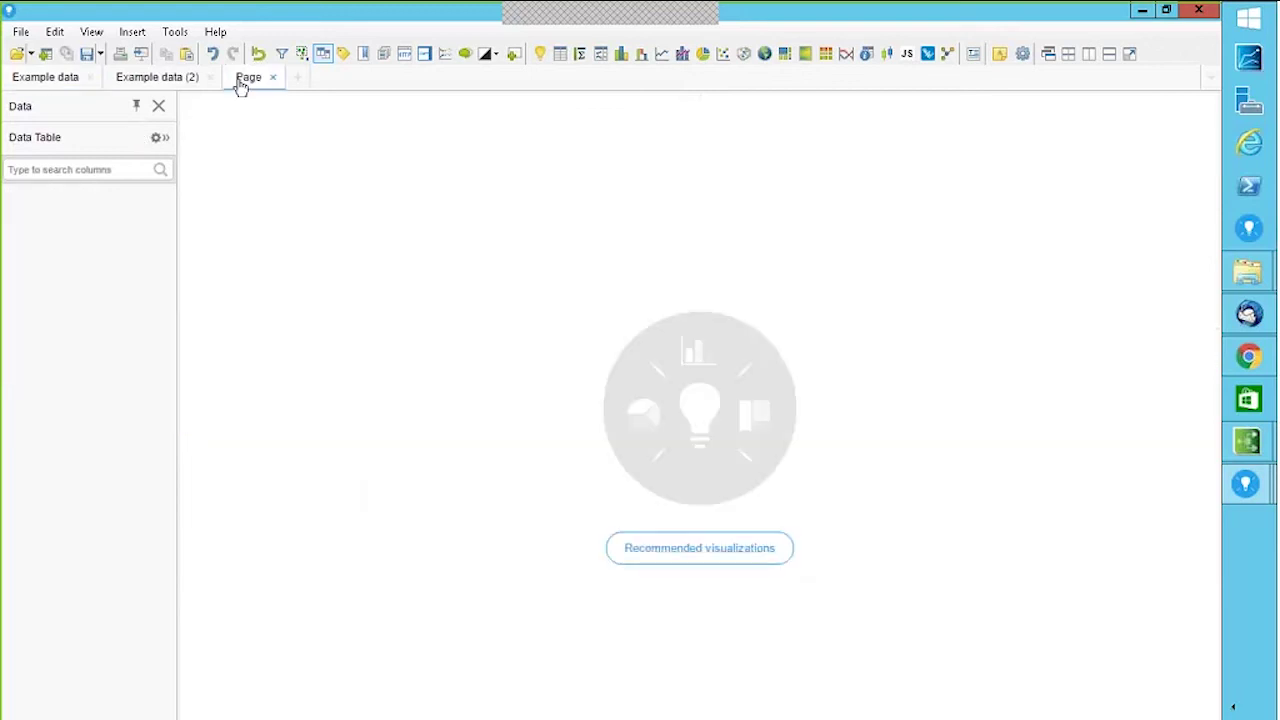
click(662, 55)
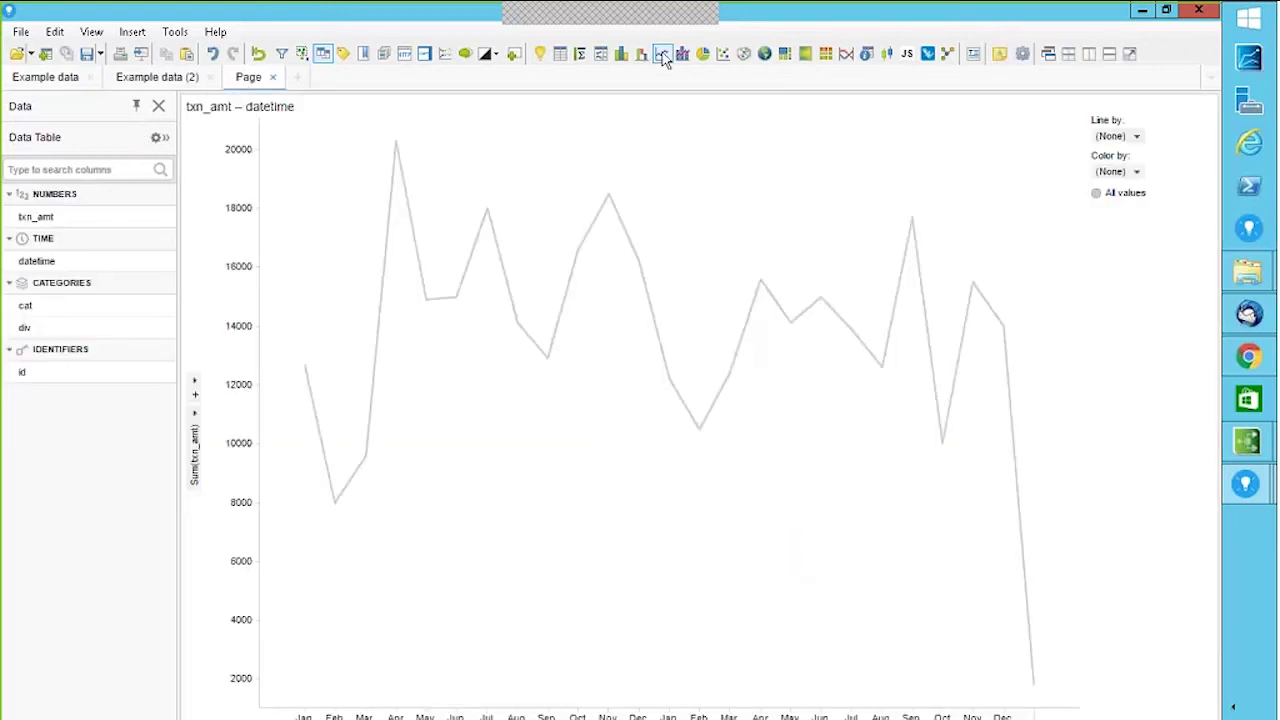
click(51, 84)
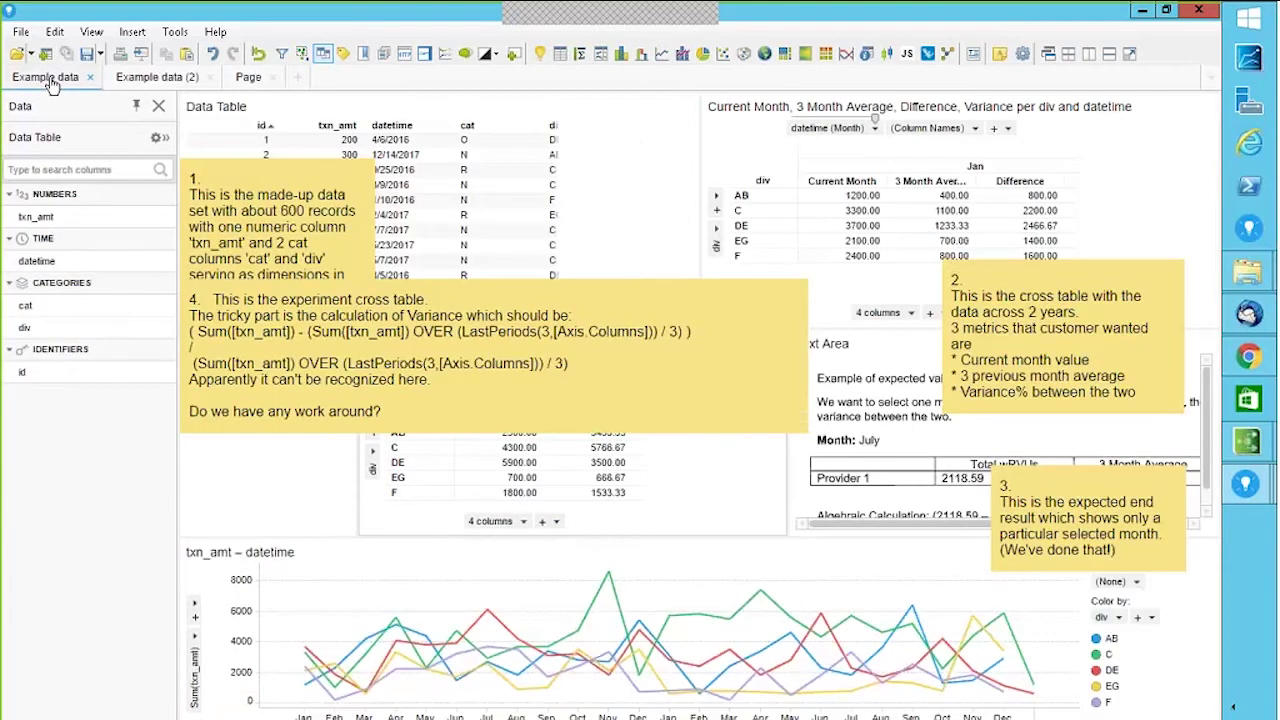
click(253, 86)
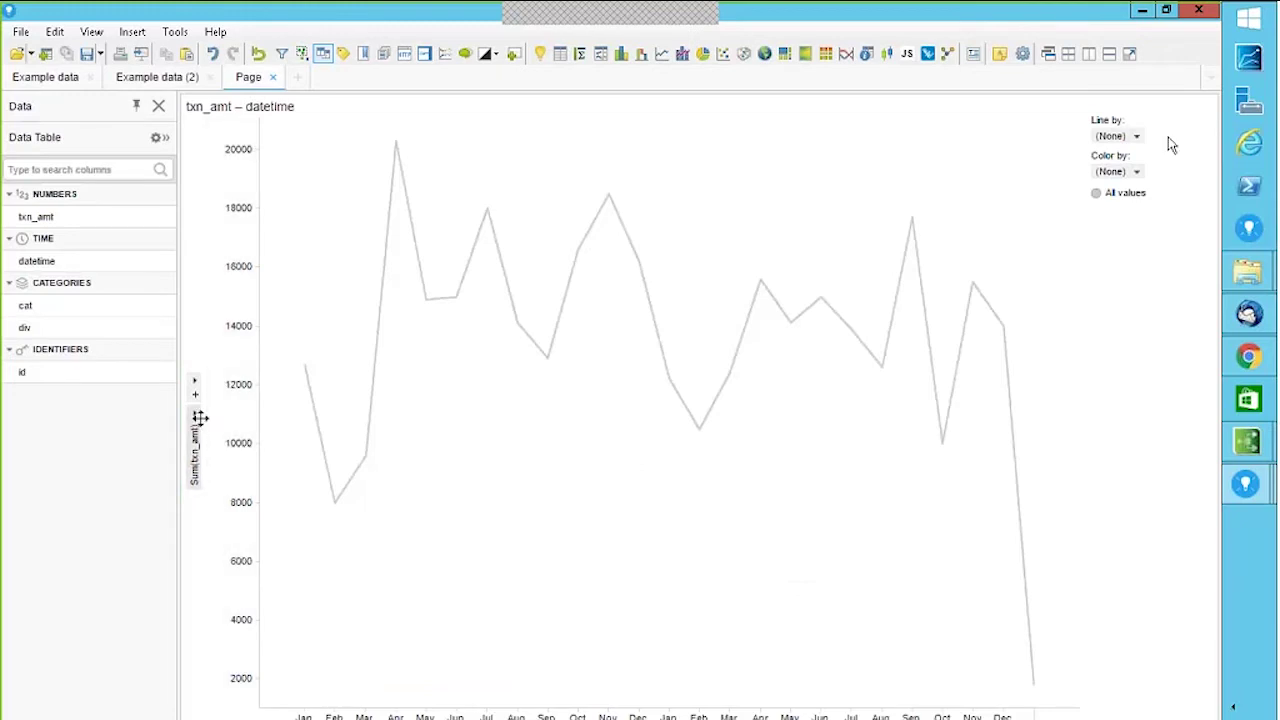
- Try colouring the lines by div, set colouring back to None, and open the chart's Properties
click(1137, 174)
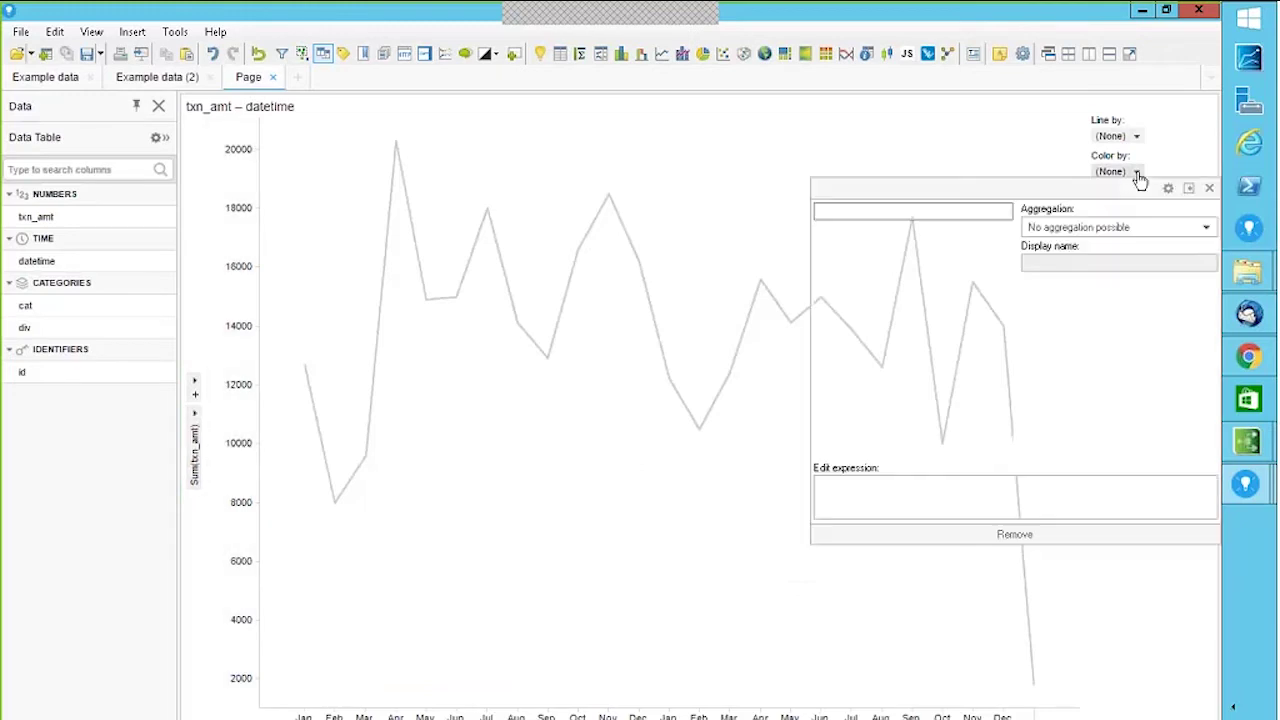
click(835, 358)
click(648, 200)
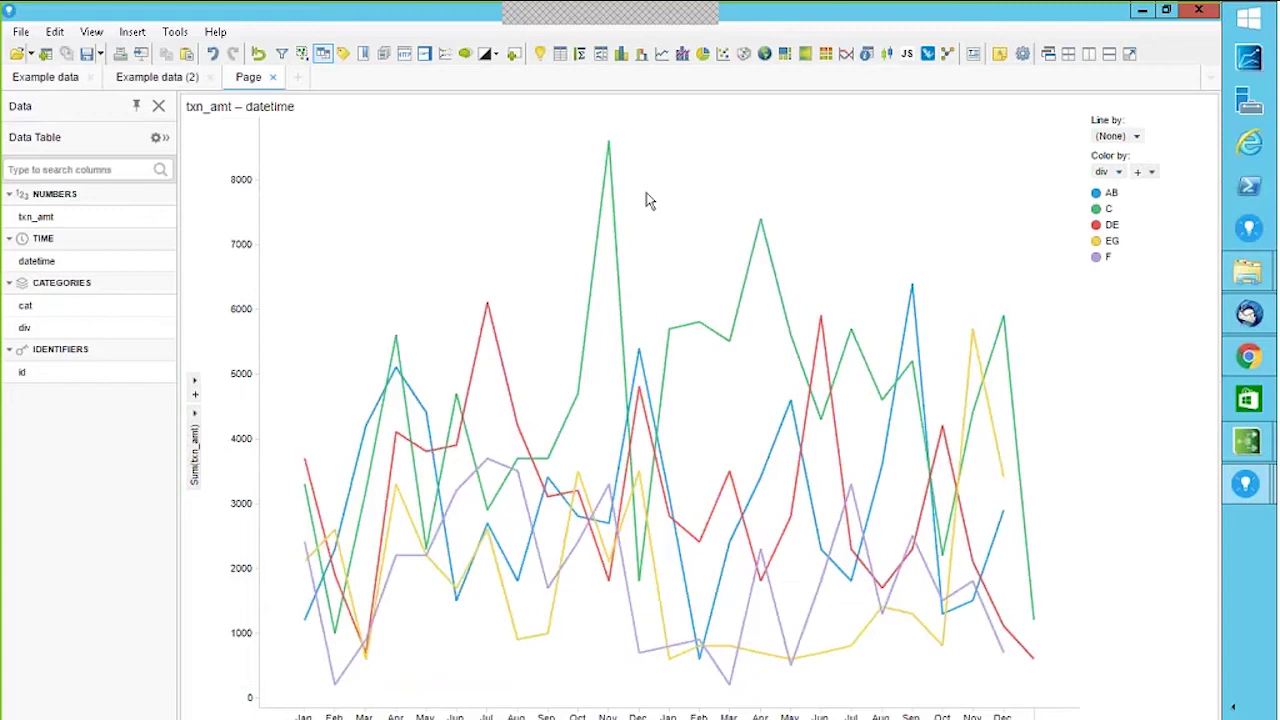
click(1151, 174)
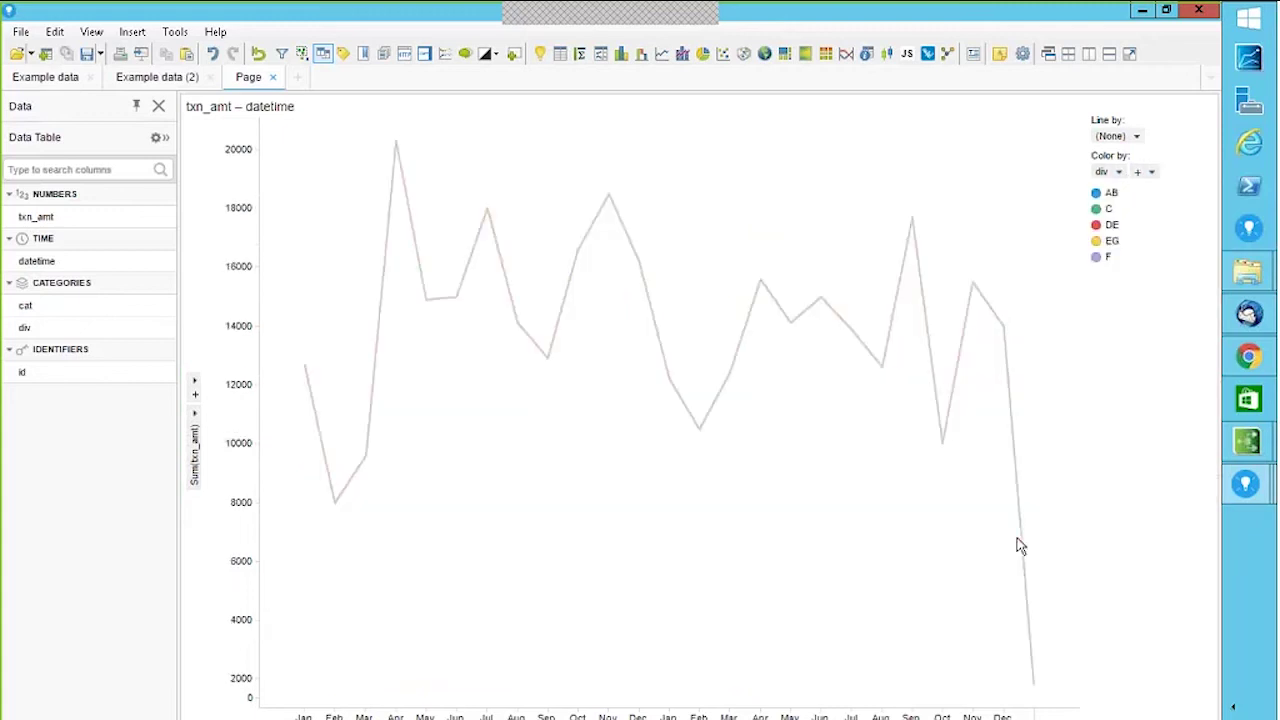
double_click(1018, 545)
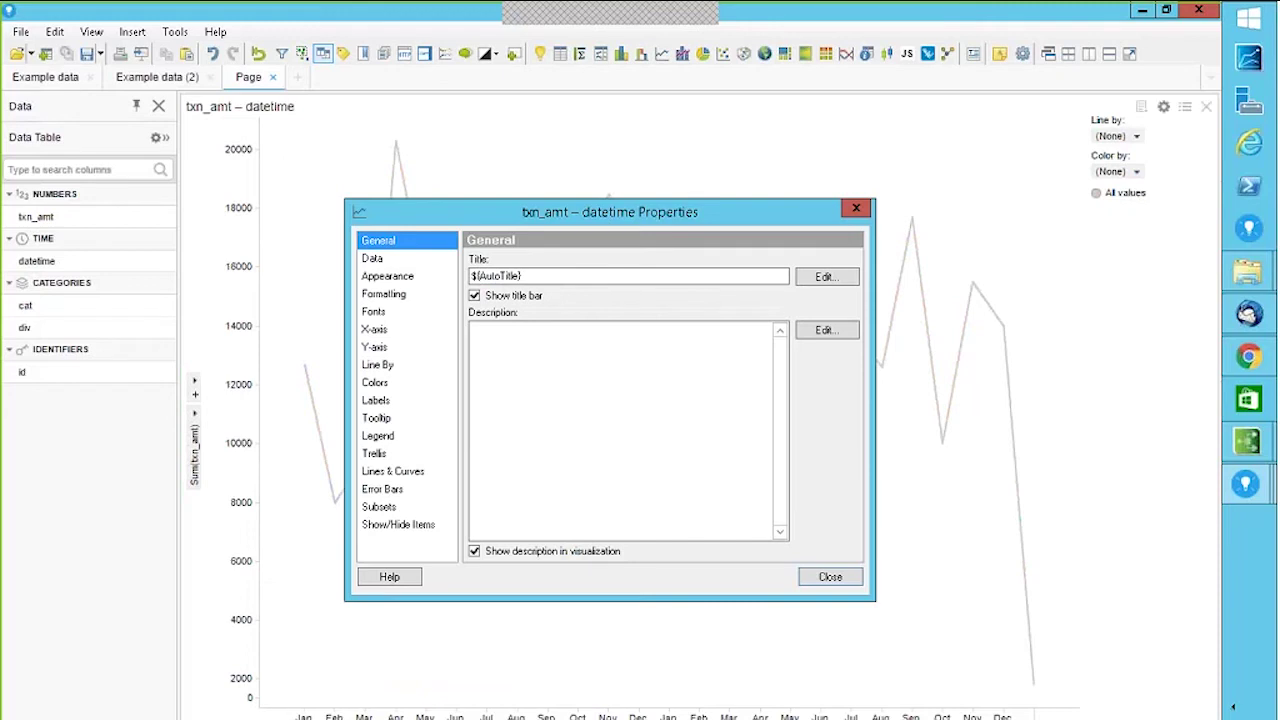
- In Trellis settings, try splitting into panels by div, then switch back to Rows and columns
click(378, 453)
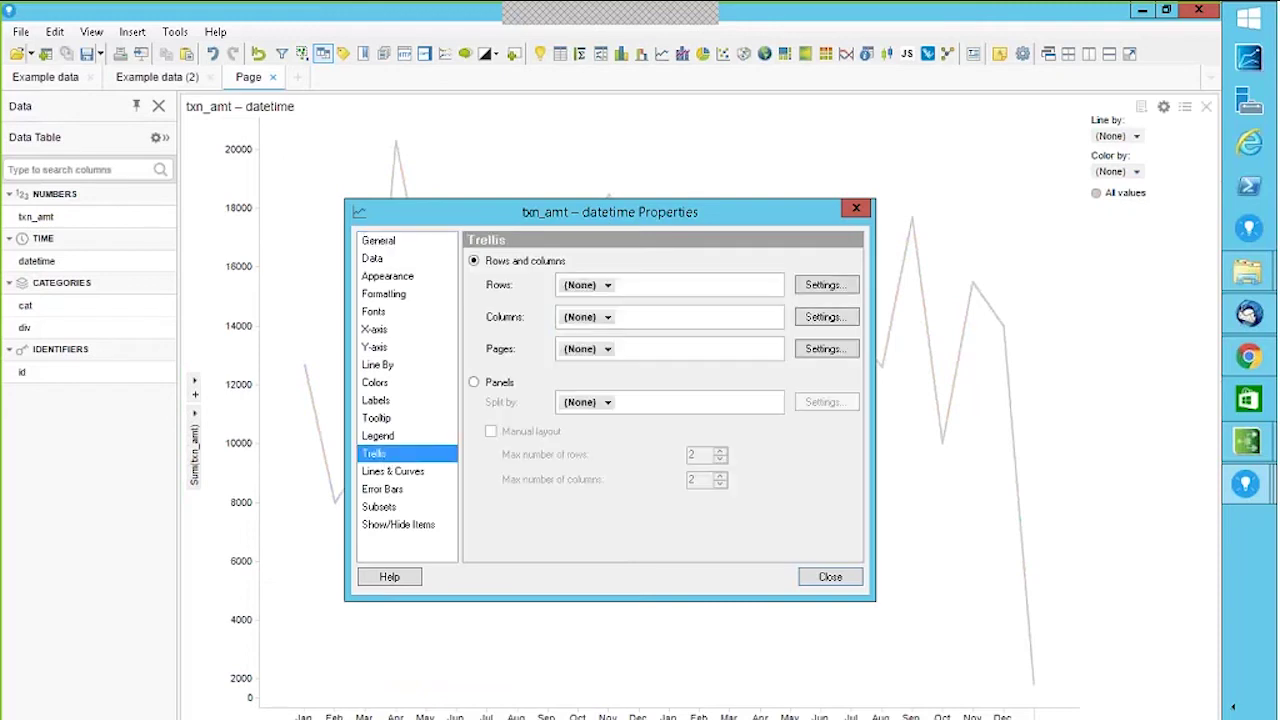
click(474, 383)
click(612, 404)
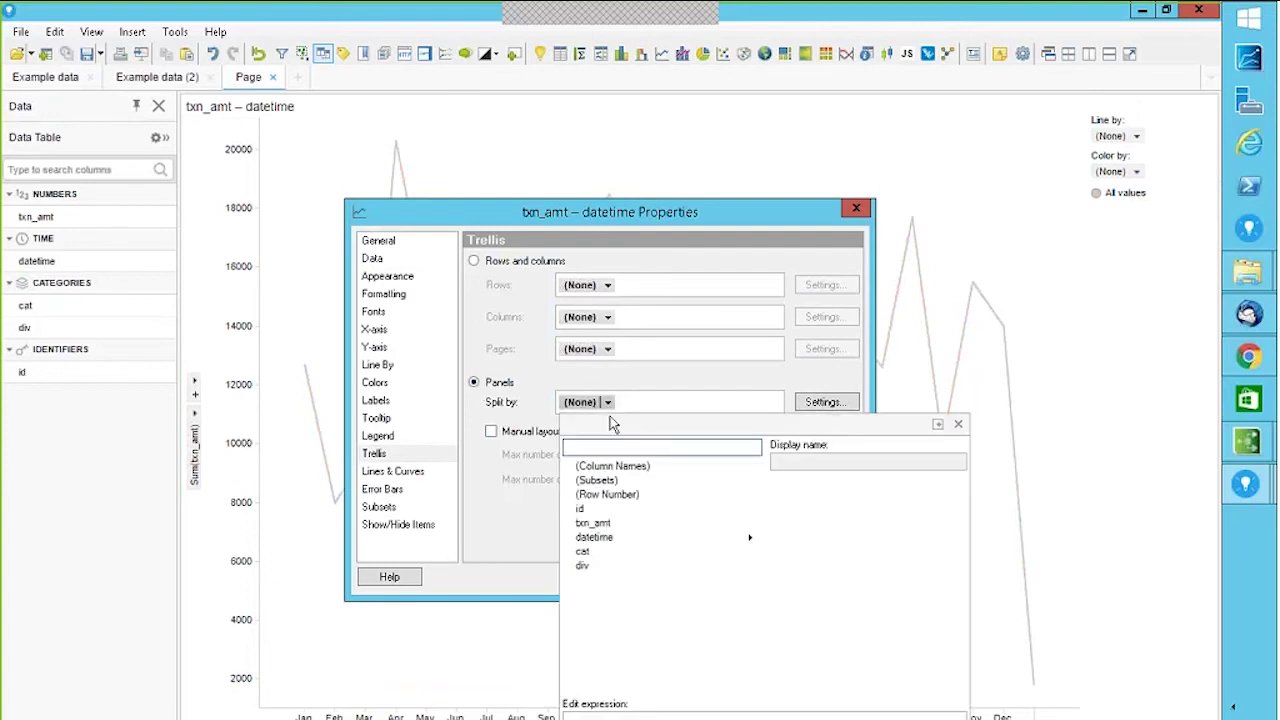
click(584, 566)
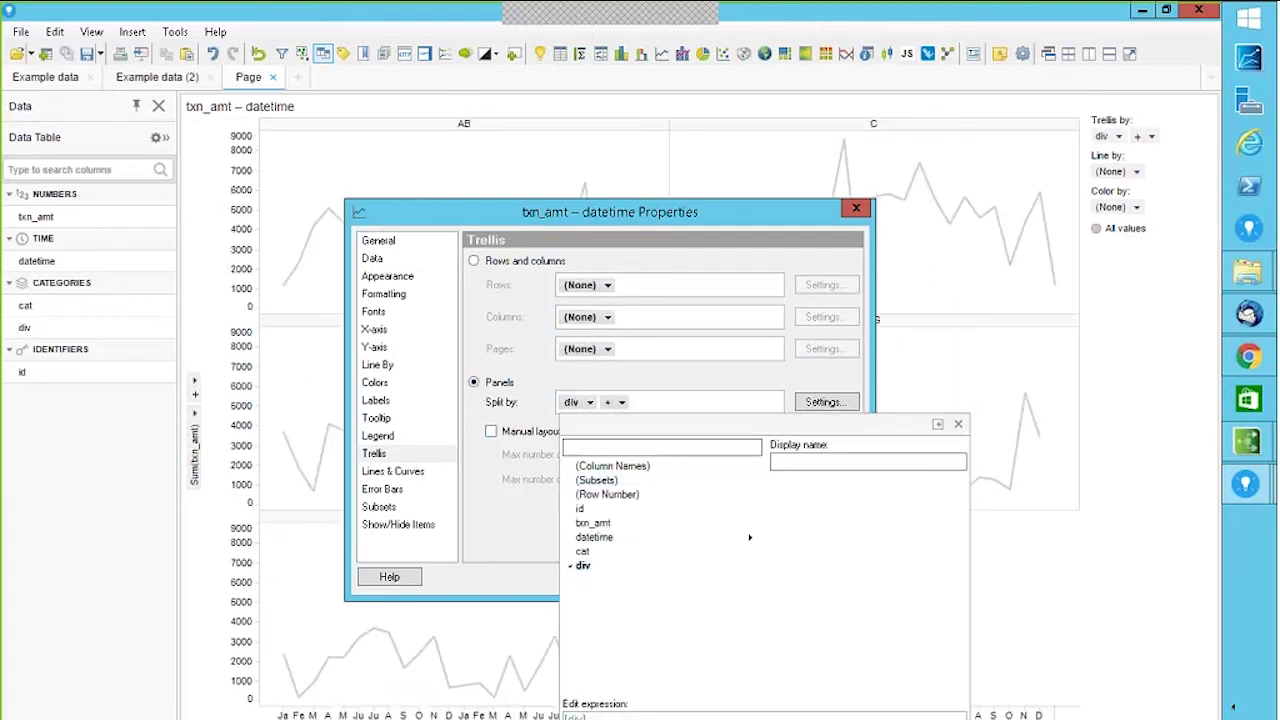
click(474, 261)
click(474, 261)
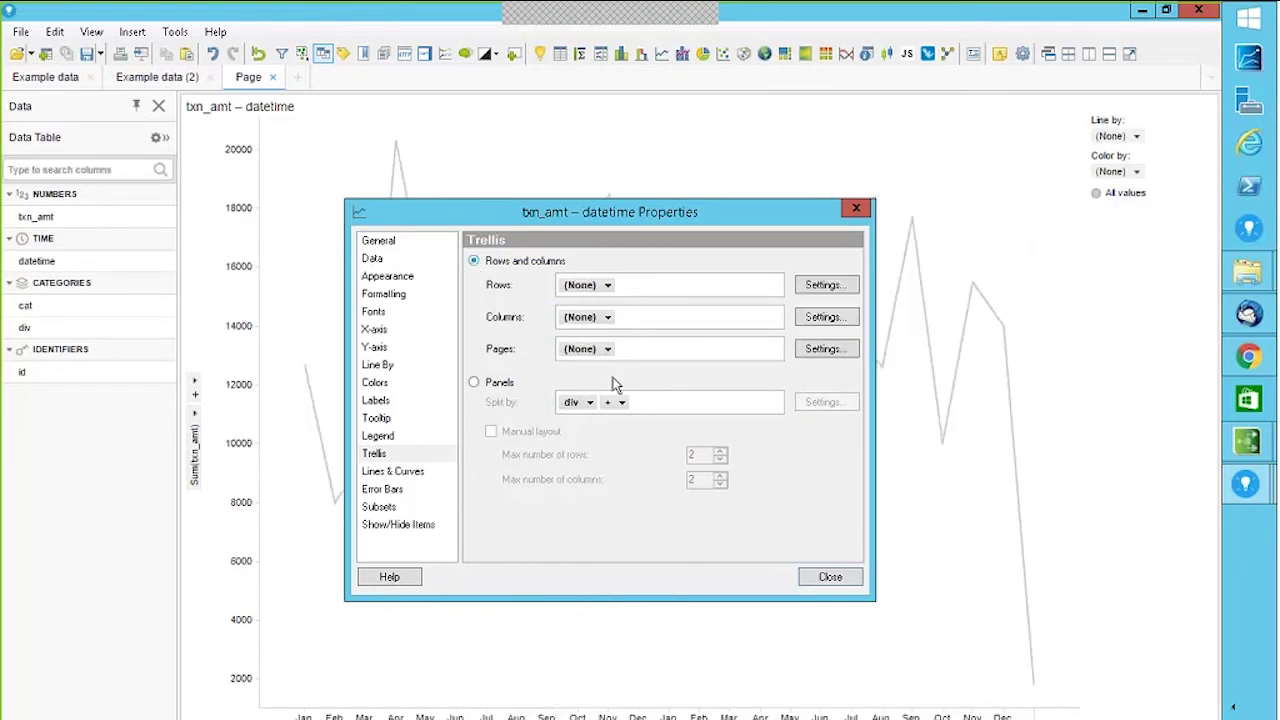
- Set trellis Pages to div, close Properties, and scroll the pages back to division AB
click(607, 349)
click(584, 513)
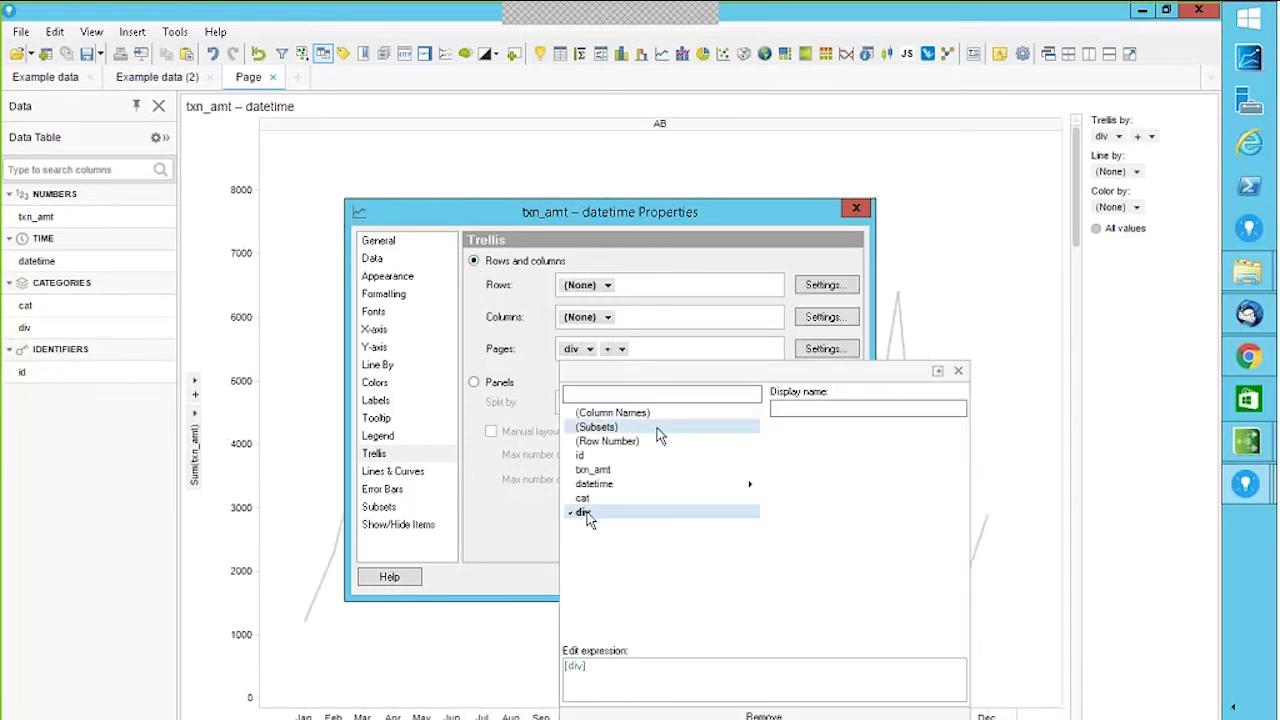
click(958, 371)
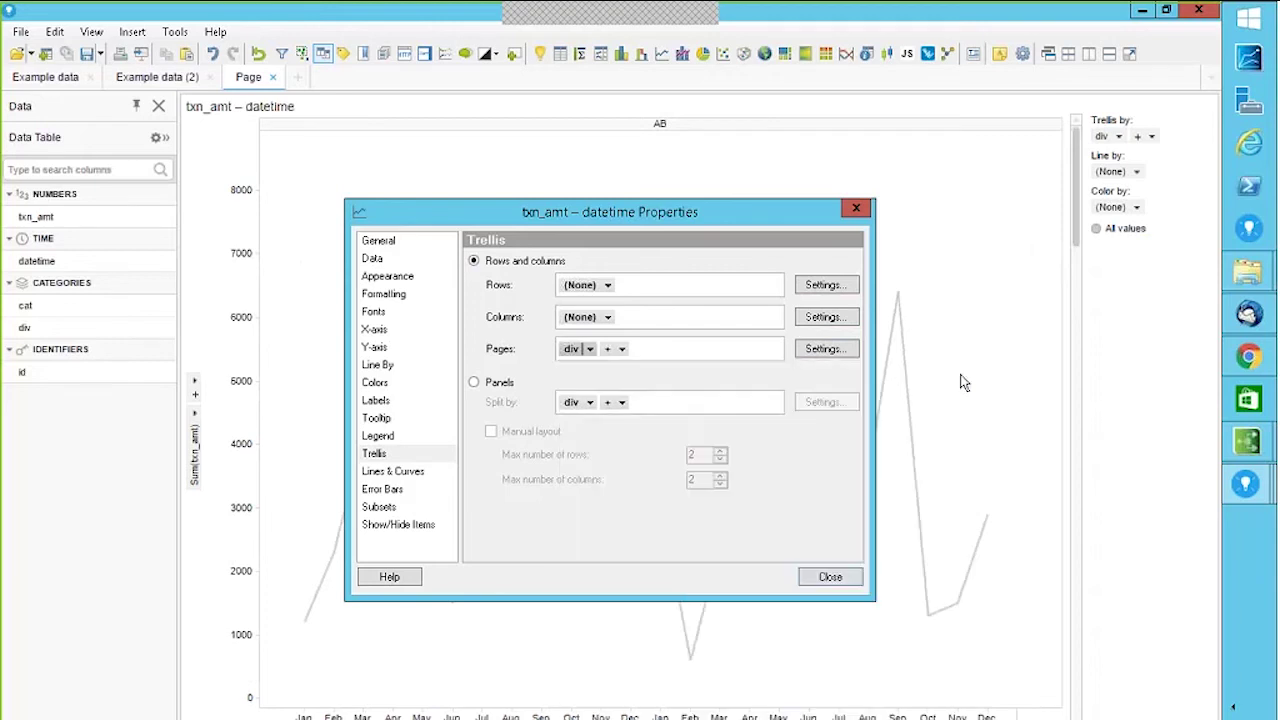
click(856, 208)
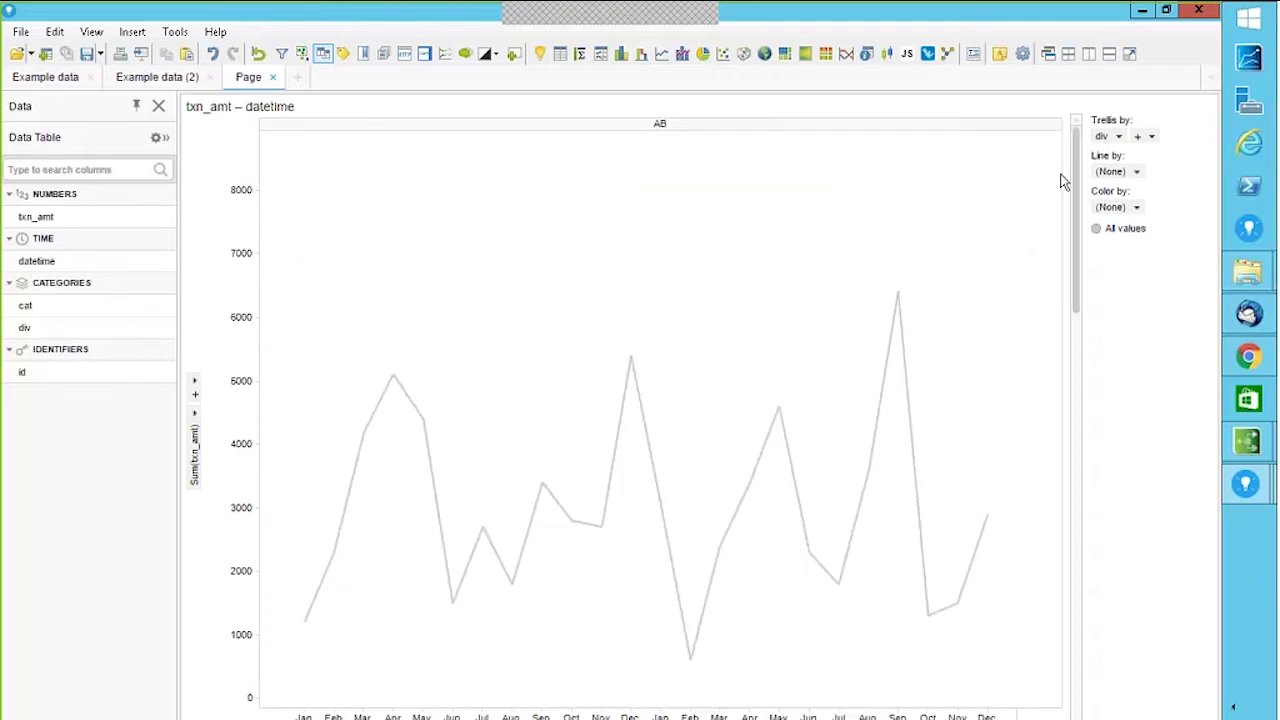
drag(1075, 185, 1083, 626)
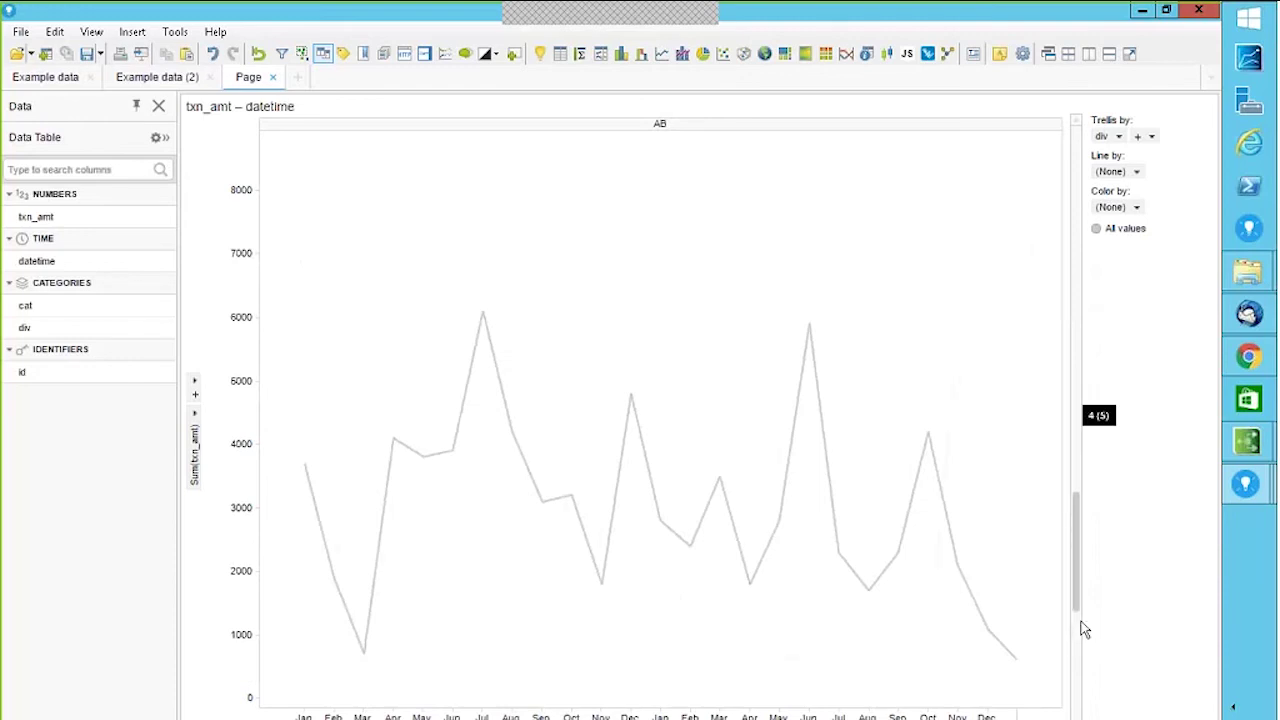
drag(1066, 489, 1060, 240)
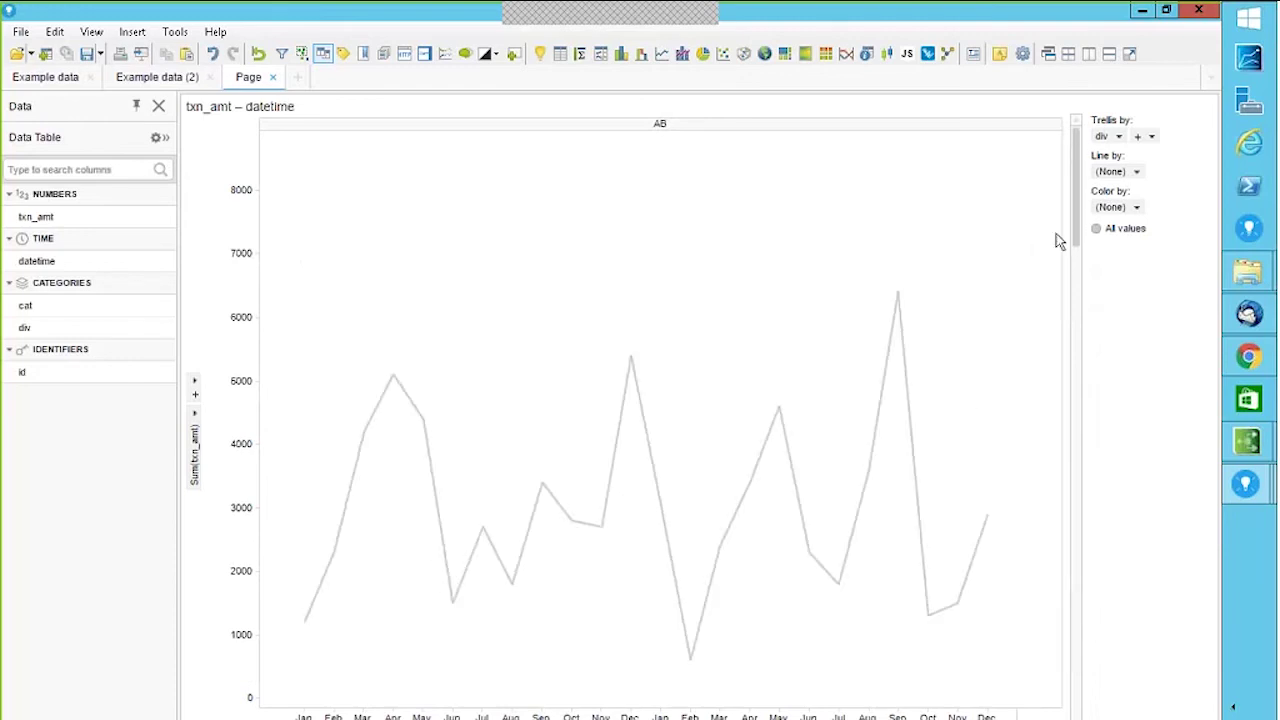
- Add a second txn_amt Y-axis series as a 3-period Moving Average including incomplete intervals
click(195, 396)
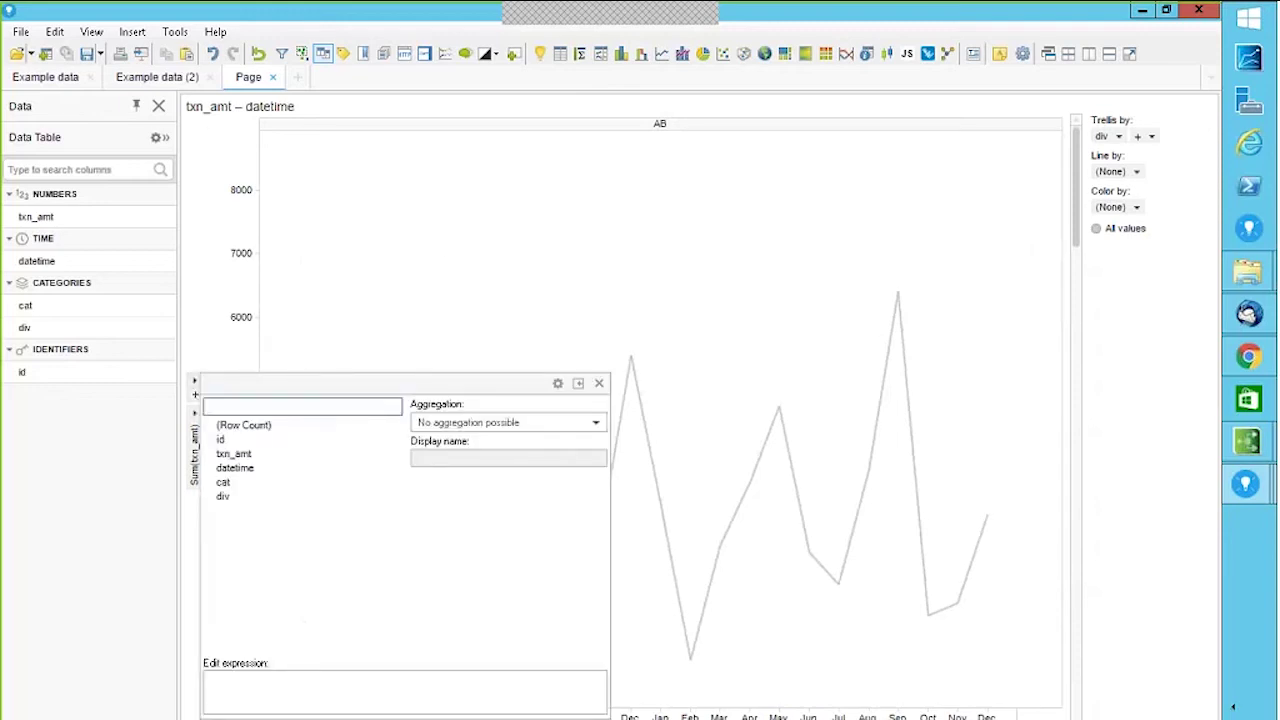
click(595, 424)
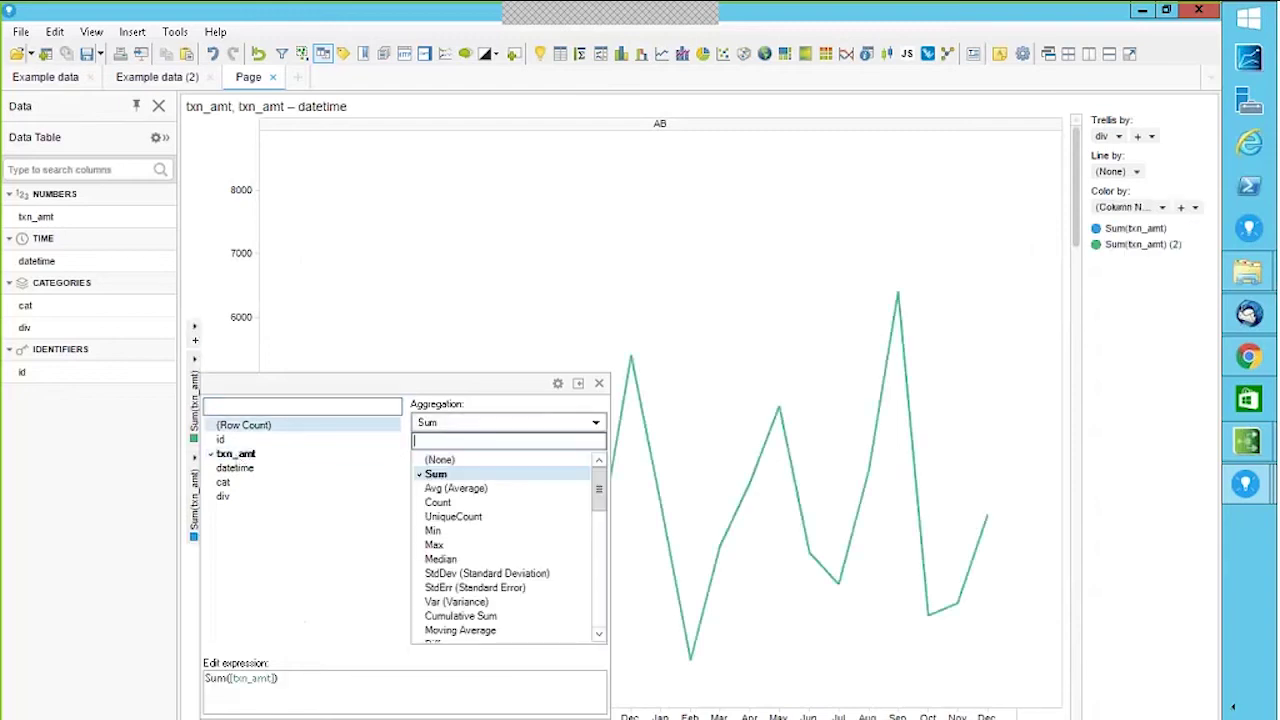
click(470, 638)
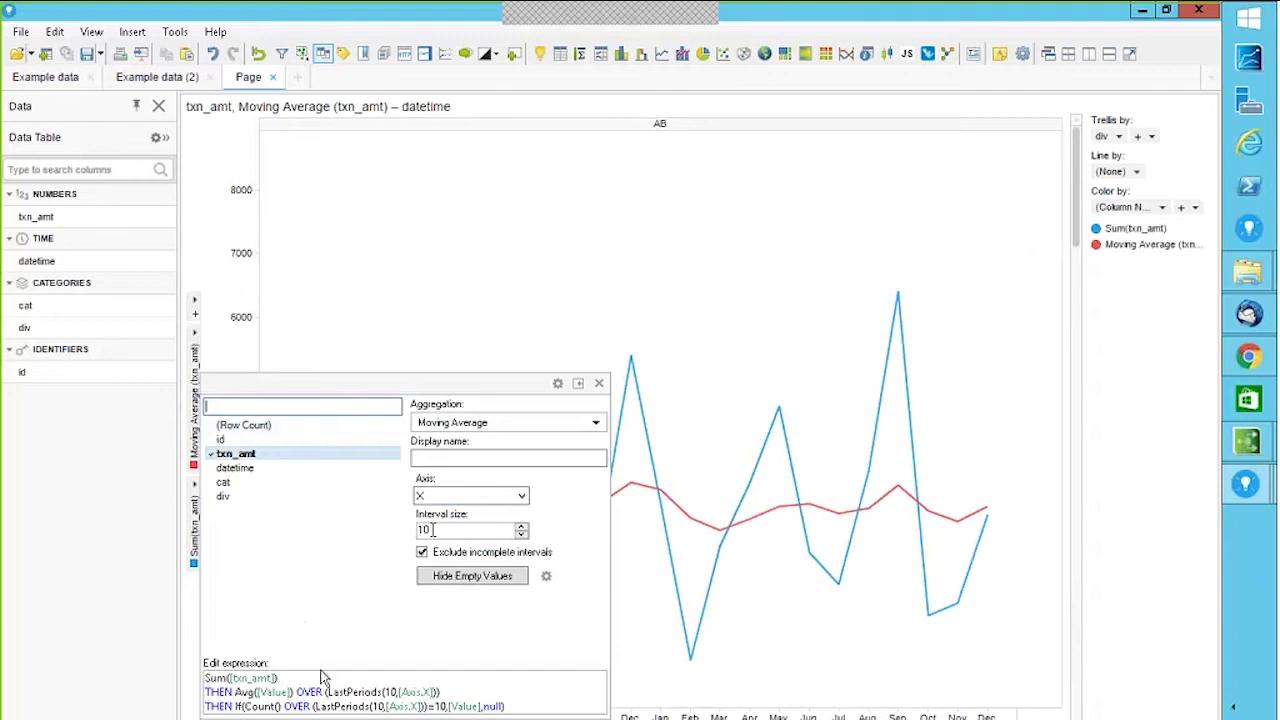
drag(436, 529, 405, 527)
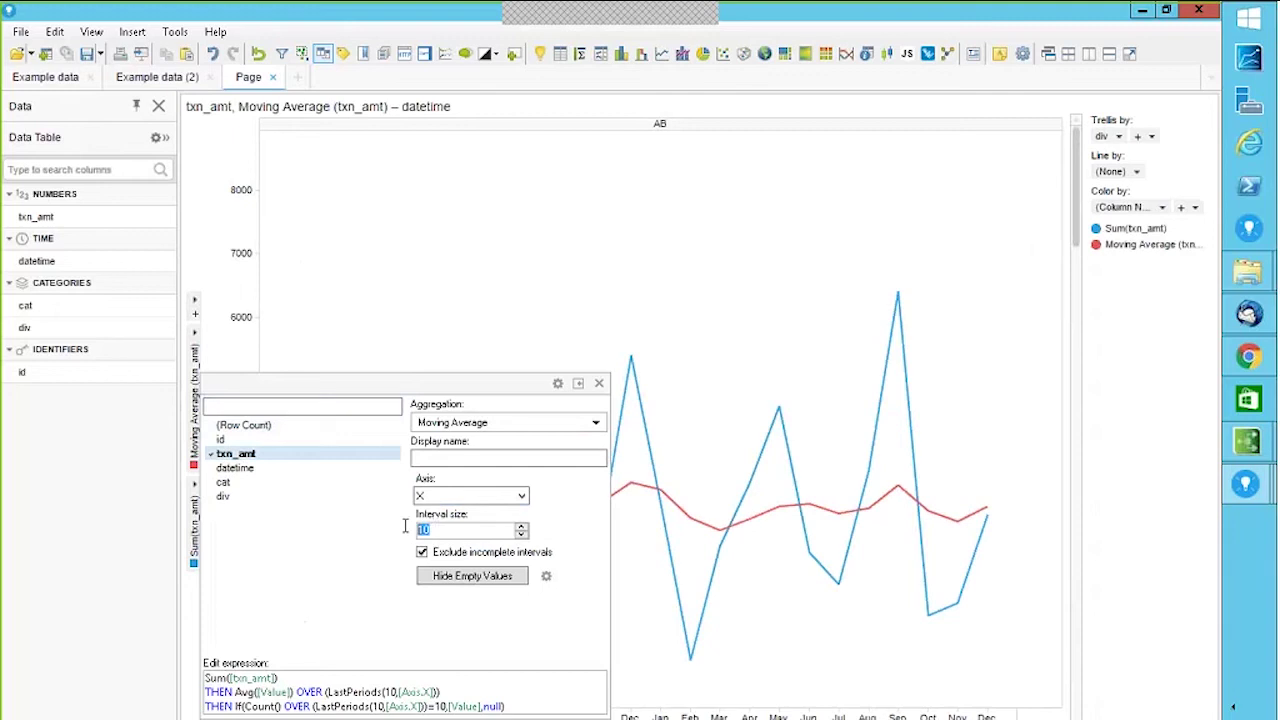
text(3)
click(423, 556)
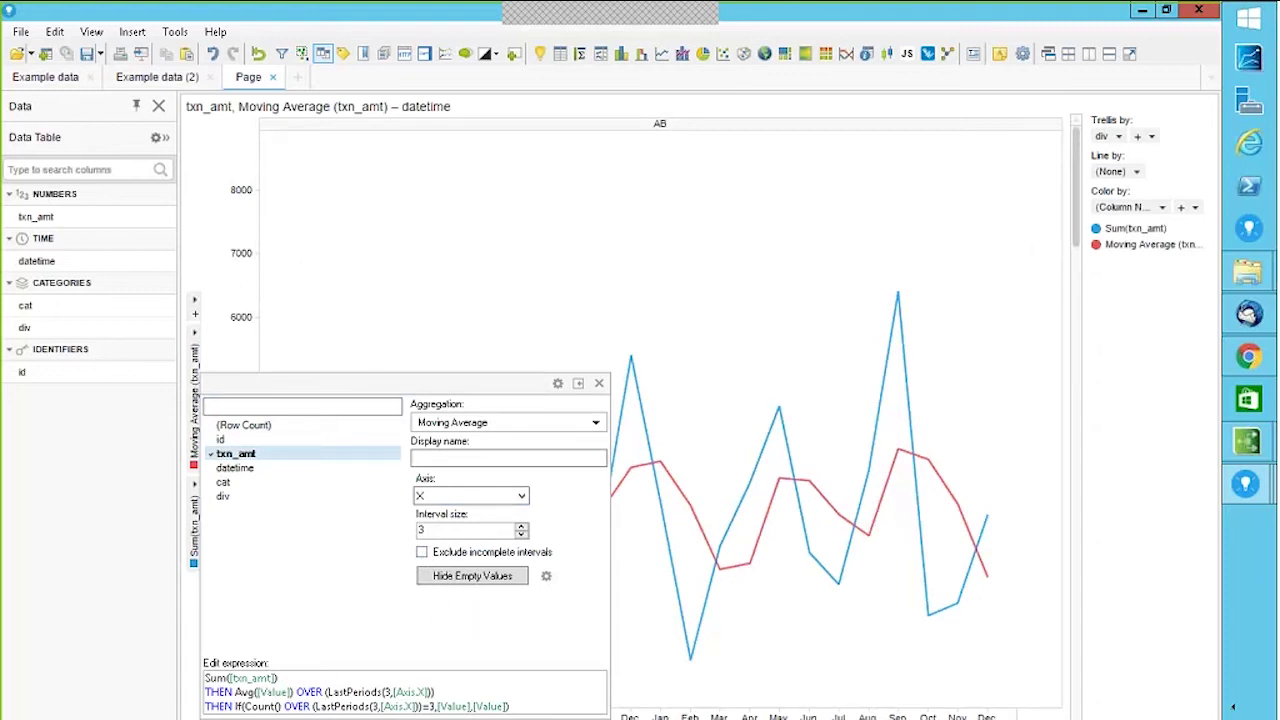
click(578, 383)
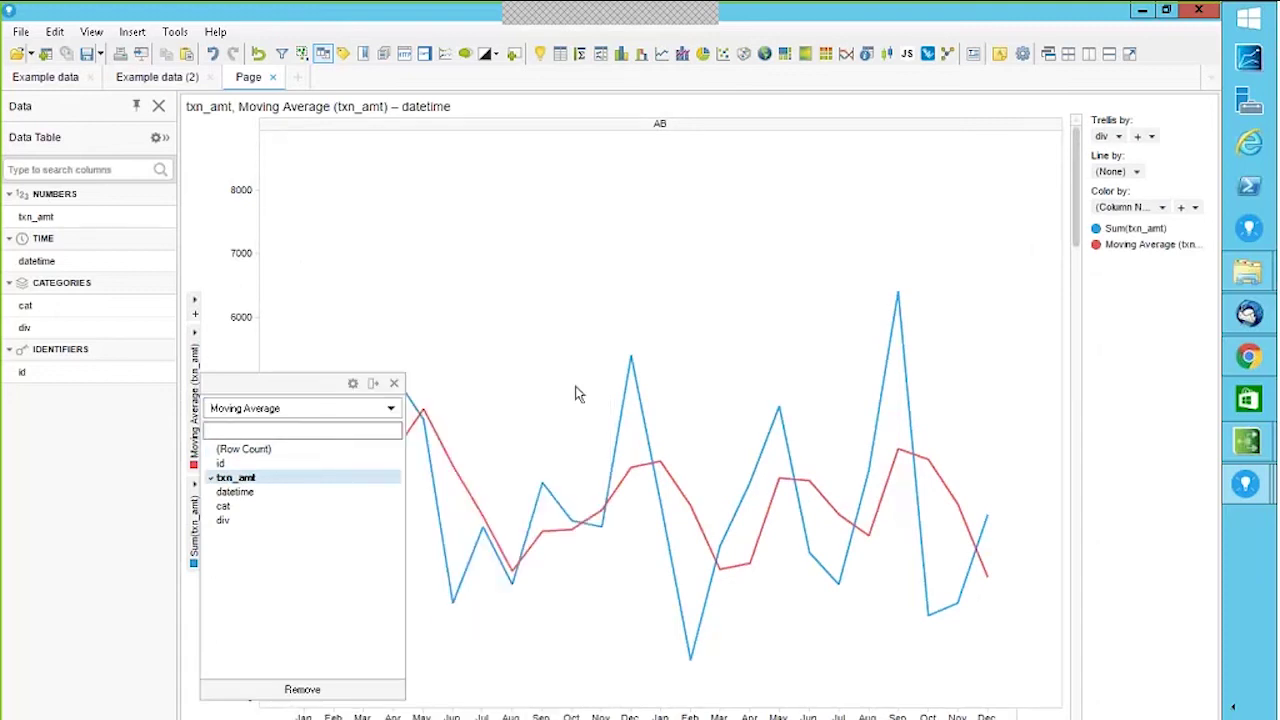
click(395, 385)
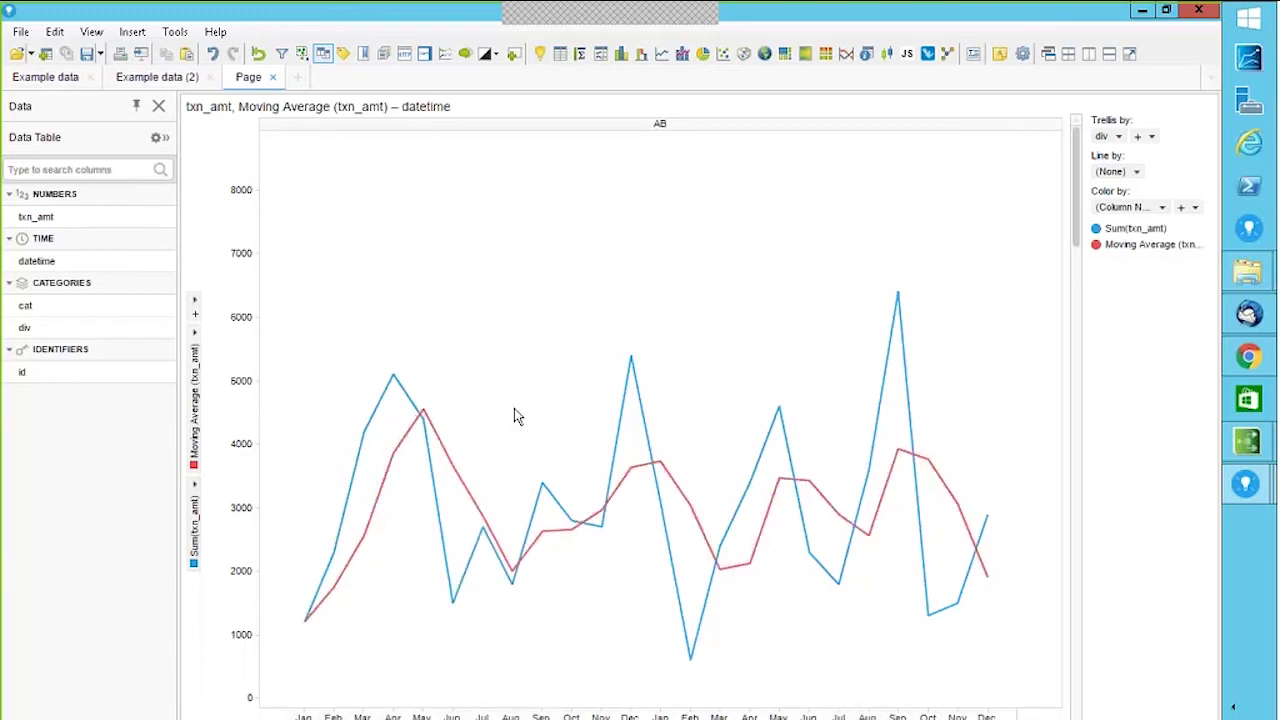
- Add a third txn_amt series aggregated as Difference, then remove it, leaving only Sum and Moving Average
click(217, 328)
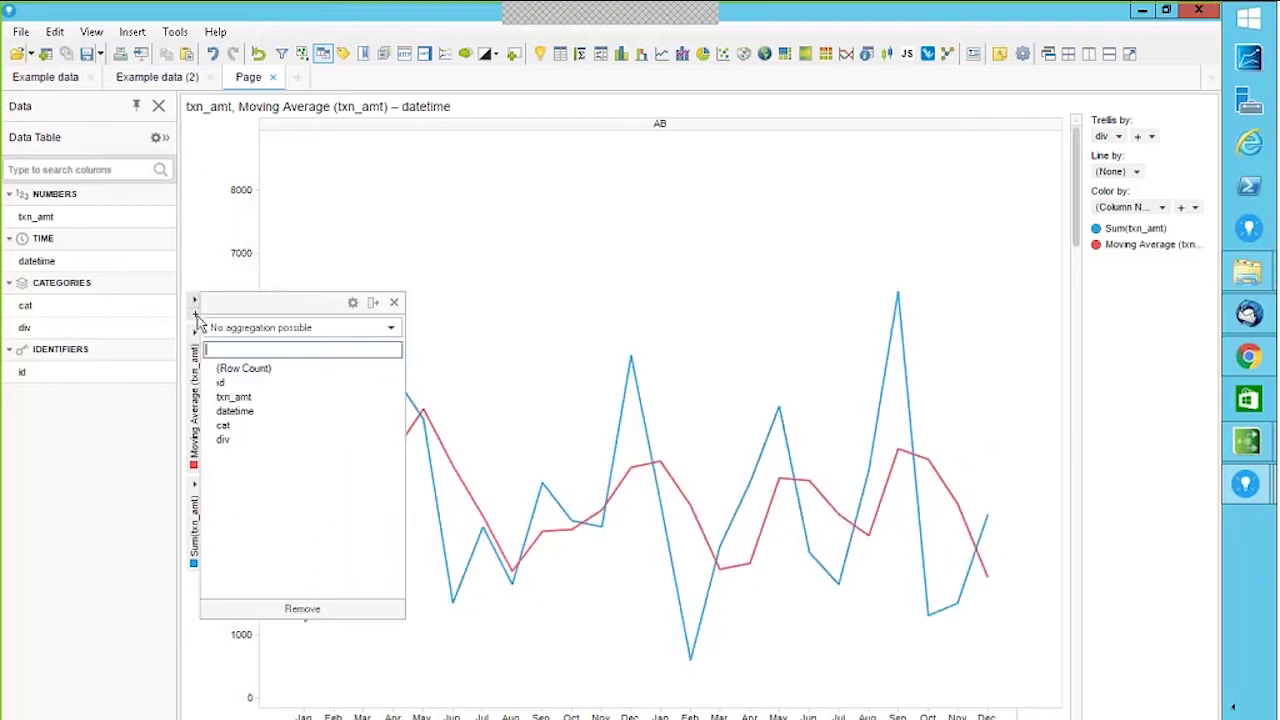
click(242, 398)
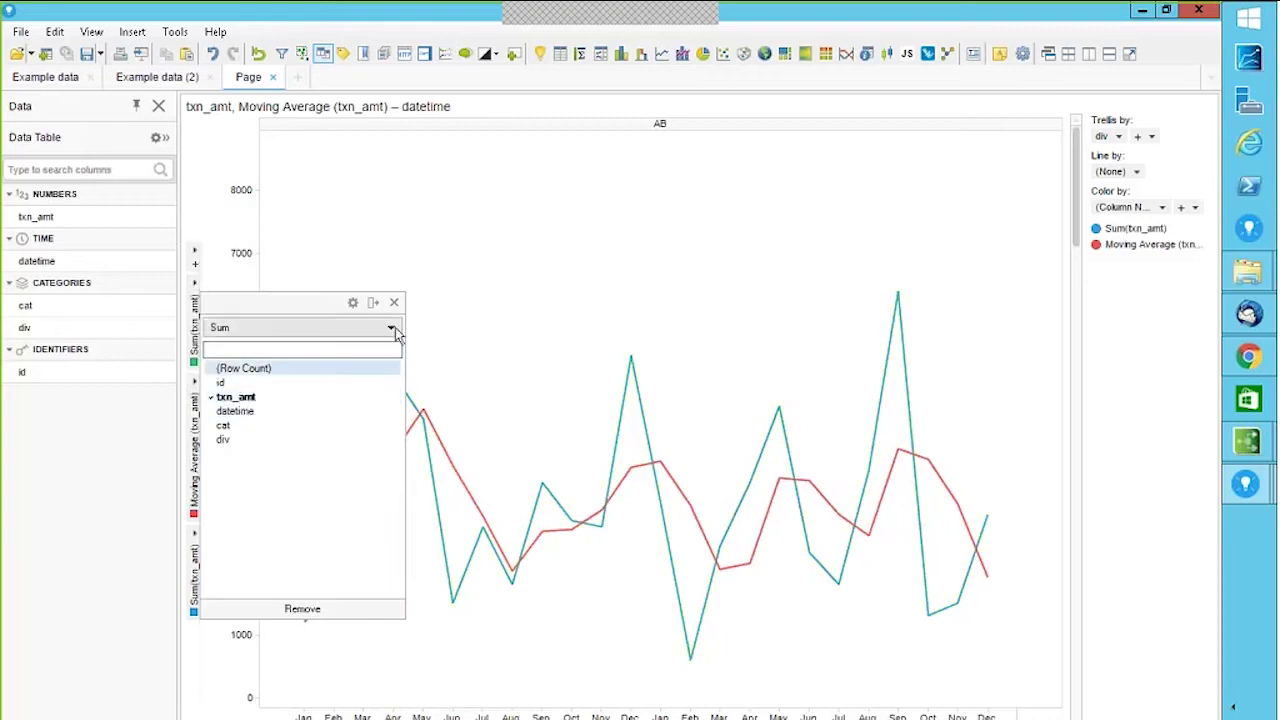
click(374, 303)
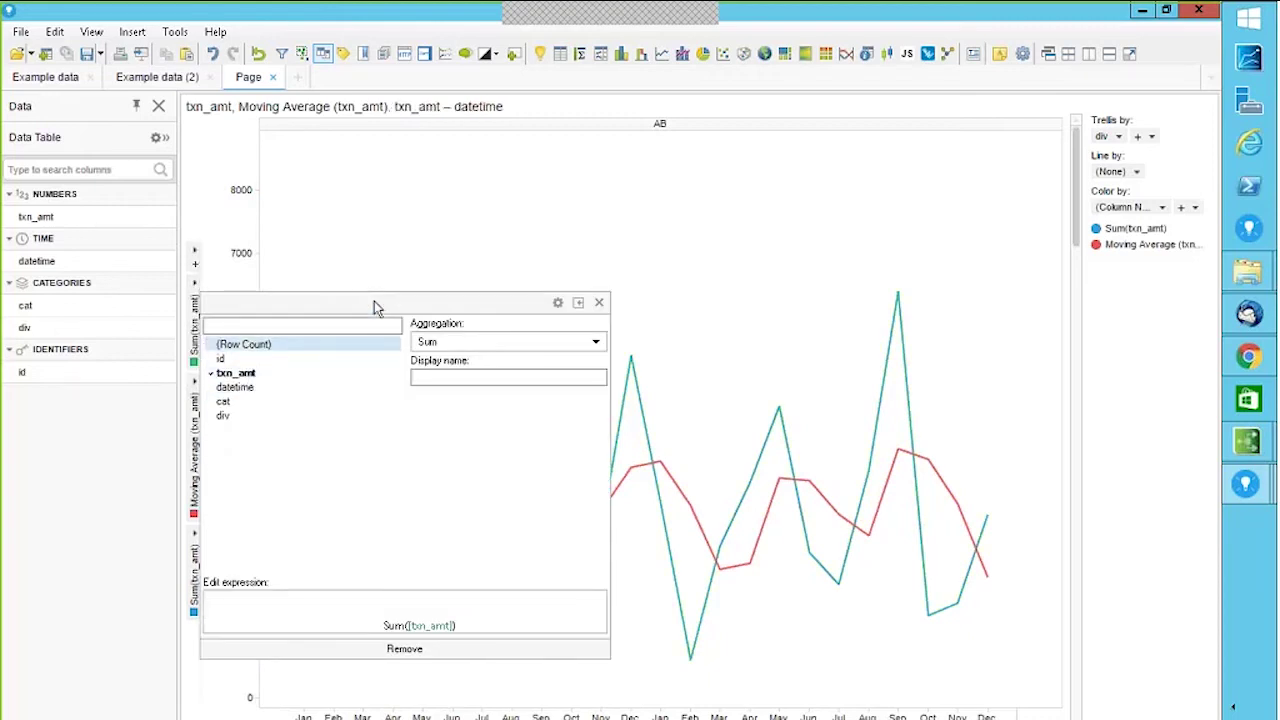
click(596, 342)
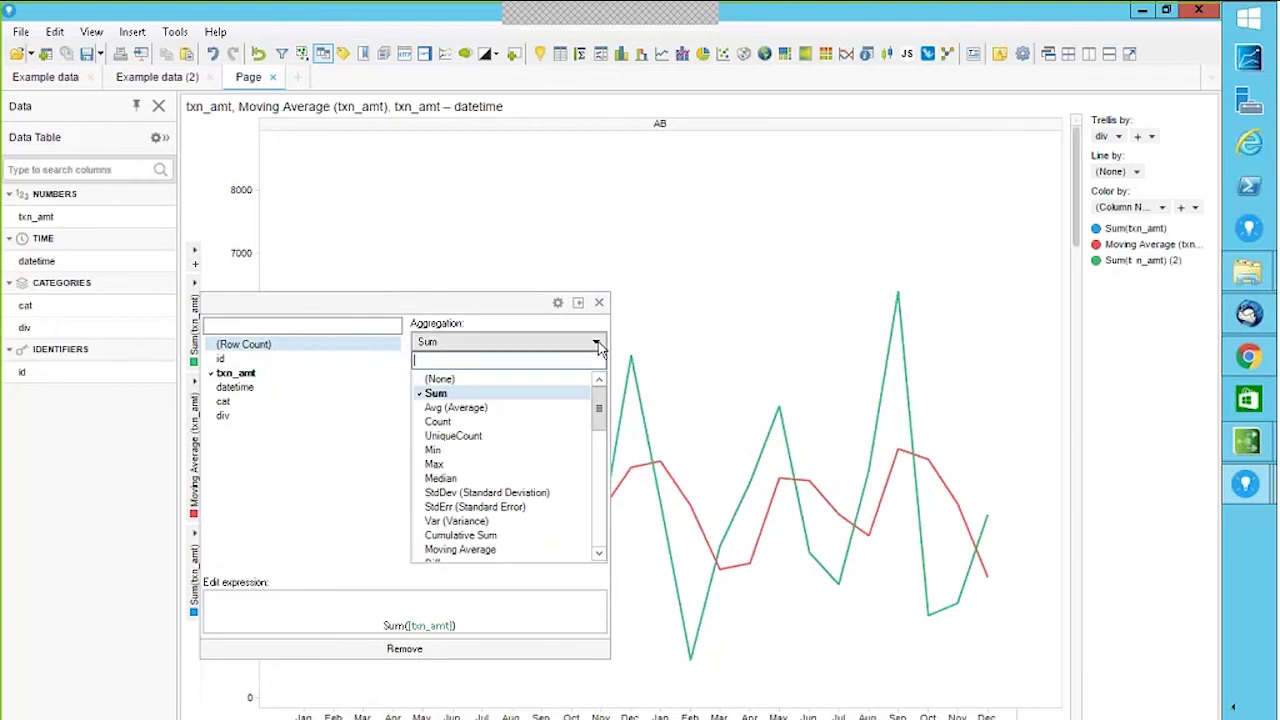
drag(599, 422, 599, 446)
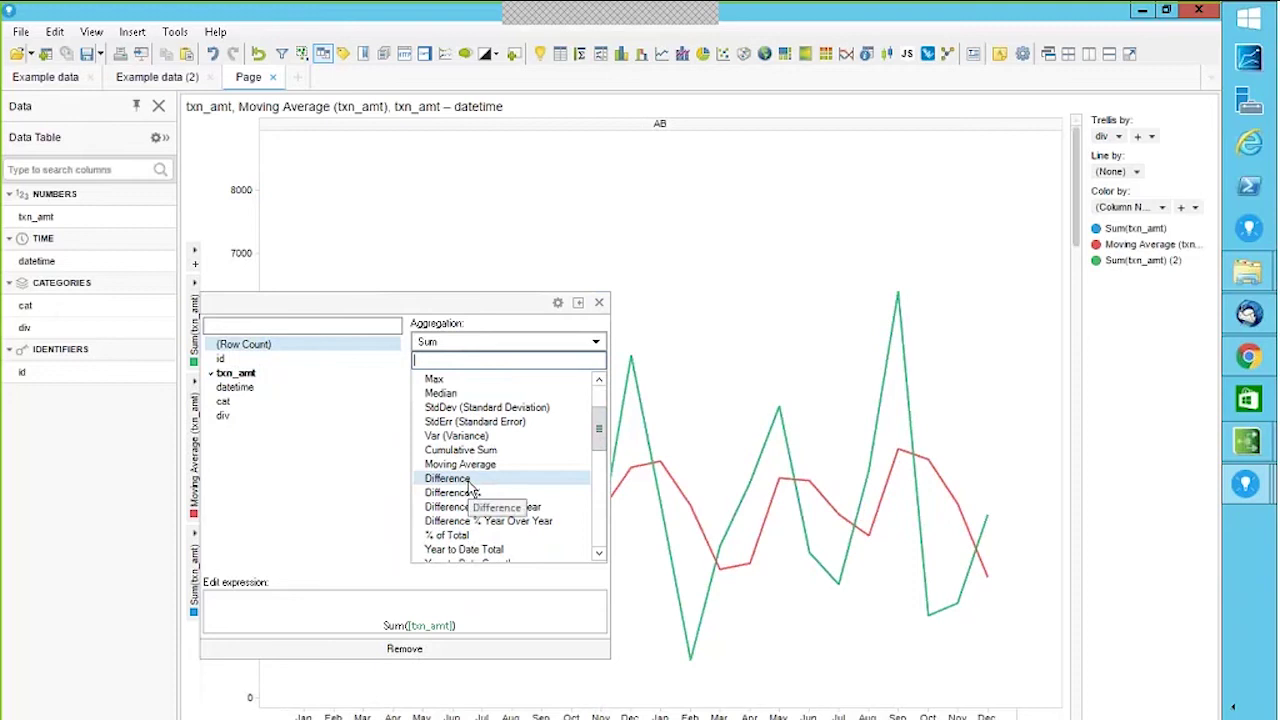
click(456, 484)
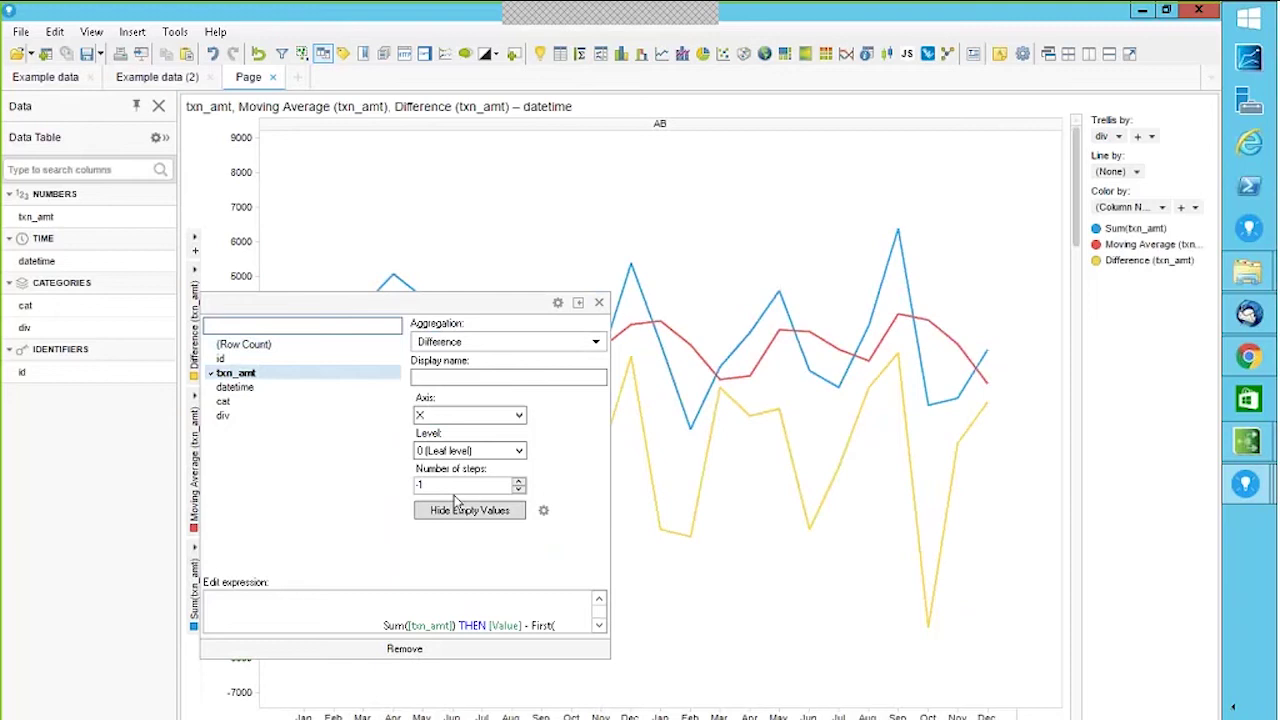
click(599, 303)
click(194, 290)
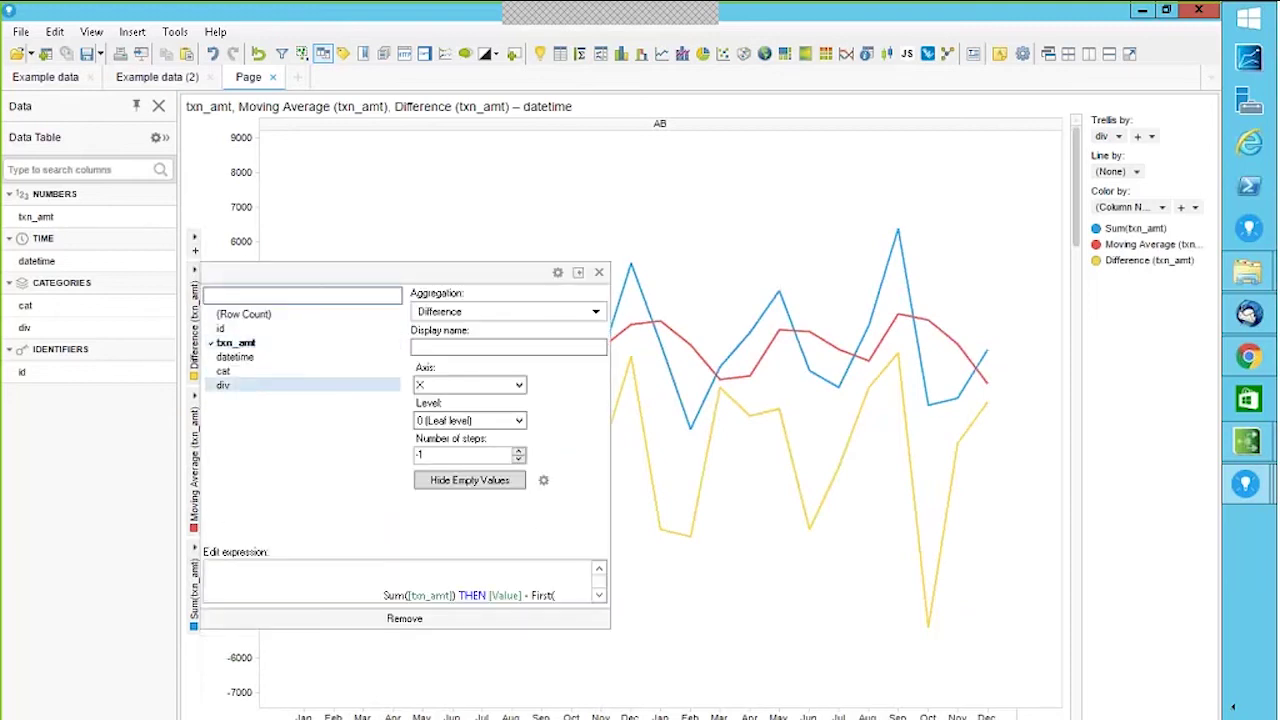
click(398, 616)
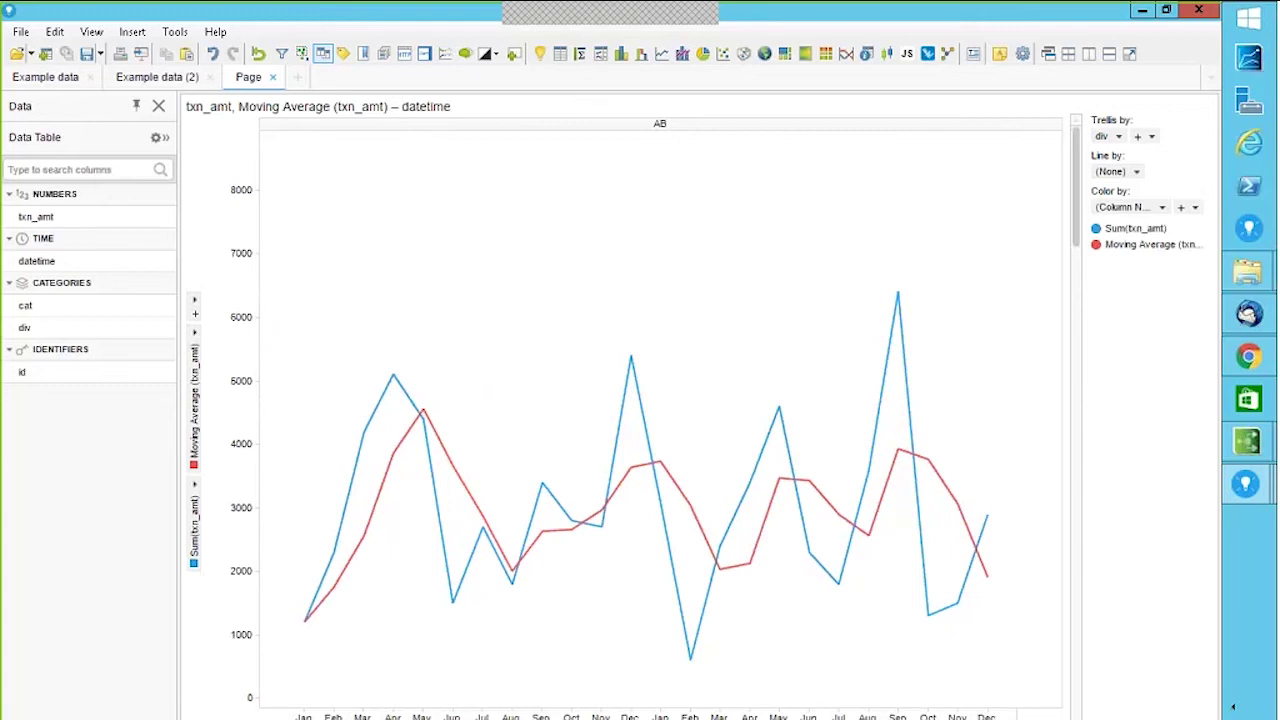
- Insert a cross table with div on the rows and div removed from the columns, showing Sum(txn_amt)
click(581, 55)
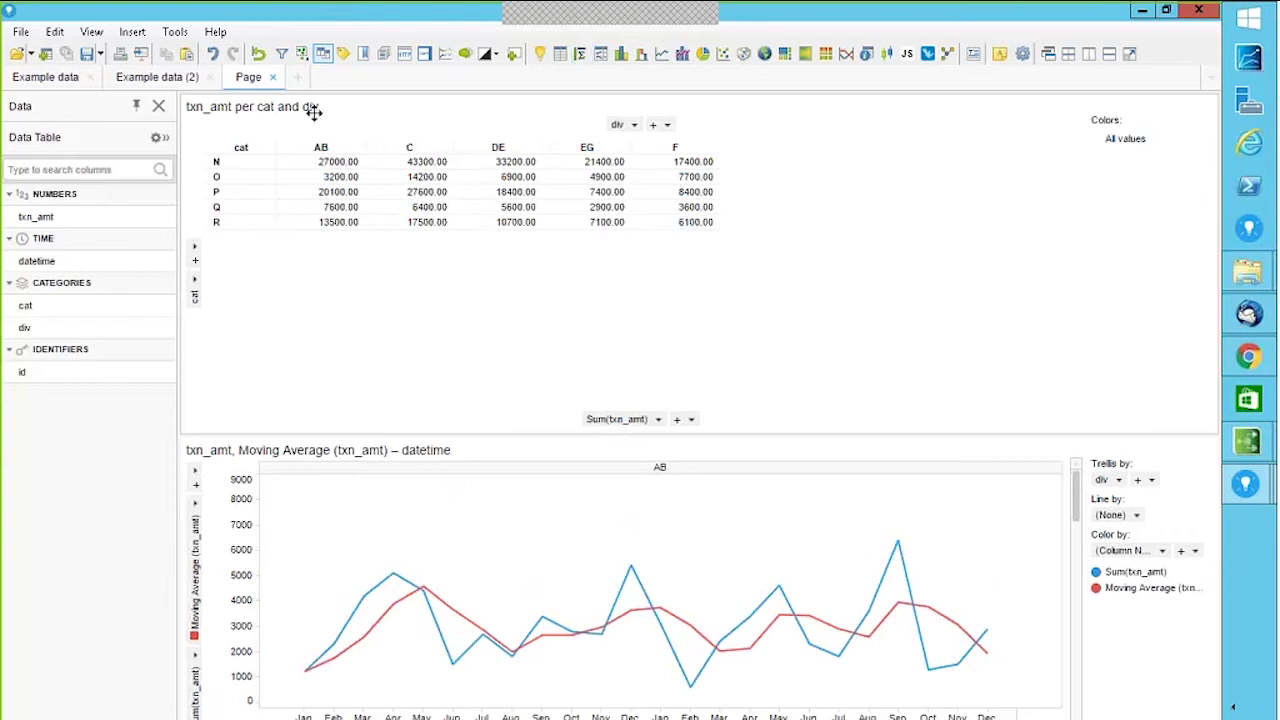
click(197, 286)
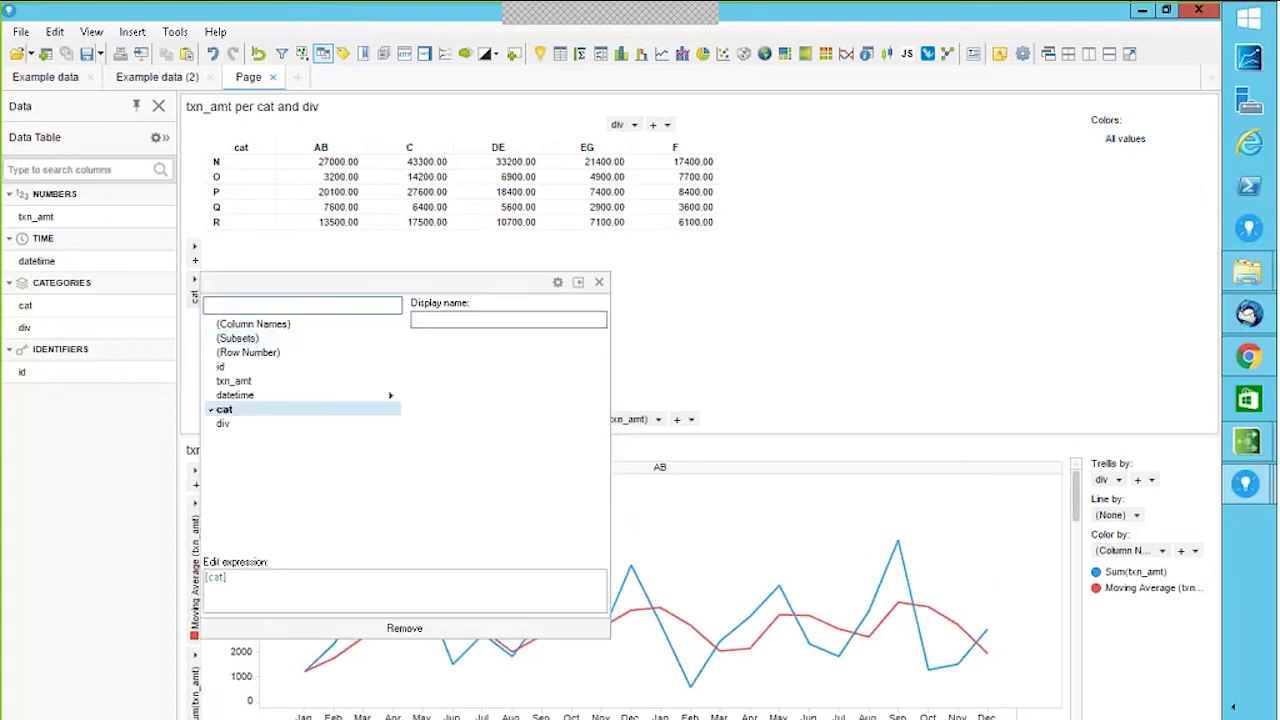
click(224, 424)
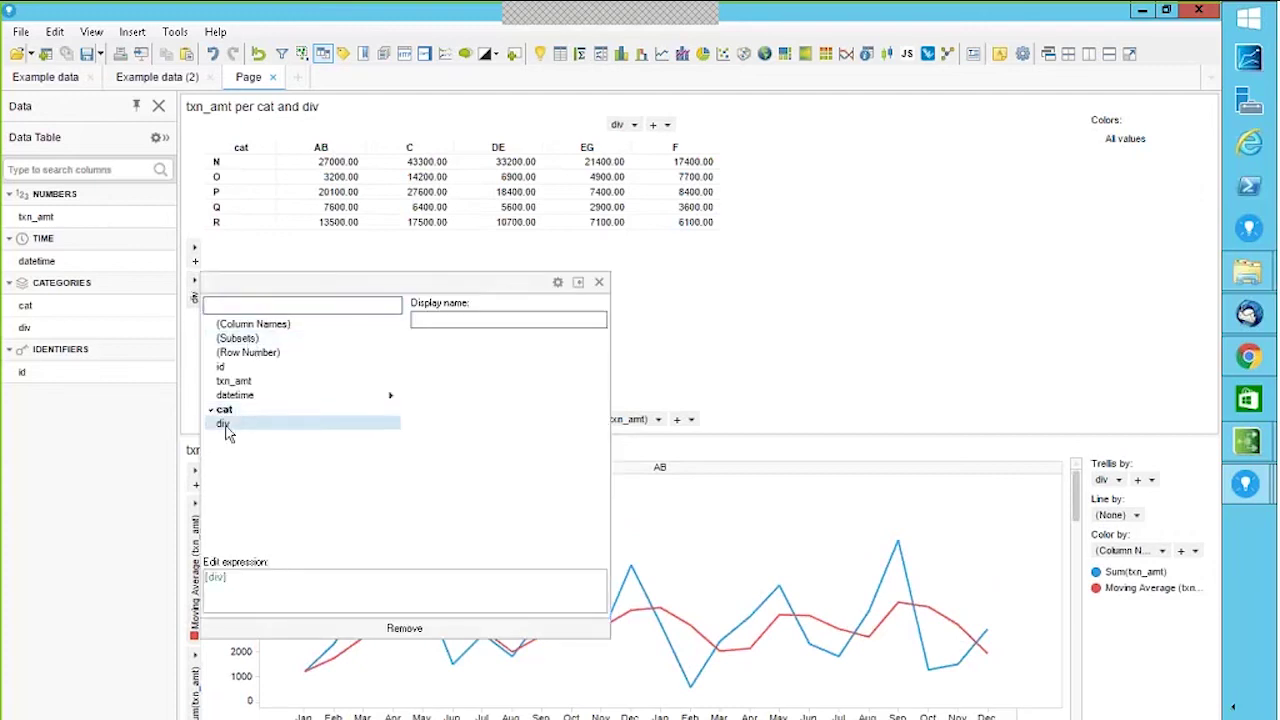
click(636, 126)
click(808, 490)
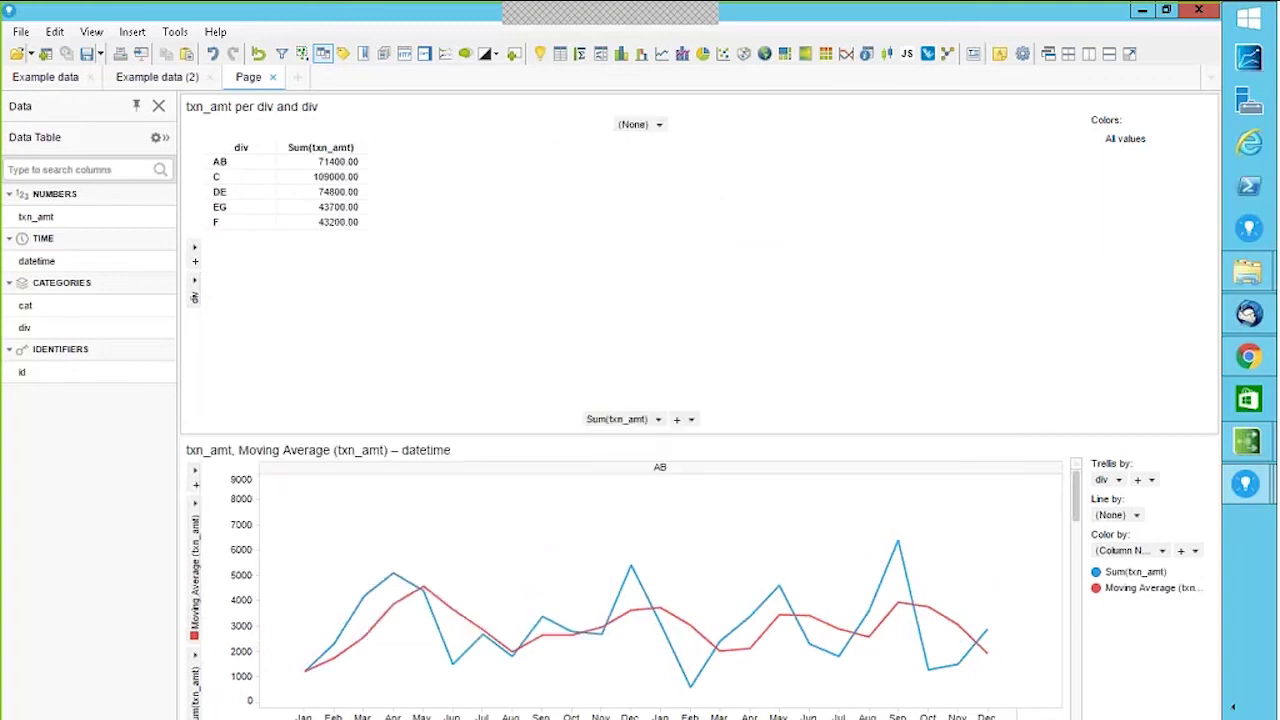
- Add a Moving Average (txn_amt) value column with interval size 3, excluding incomplete intervals
click(679, 426)
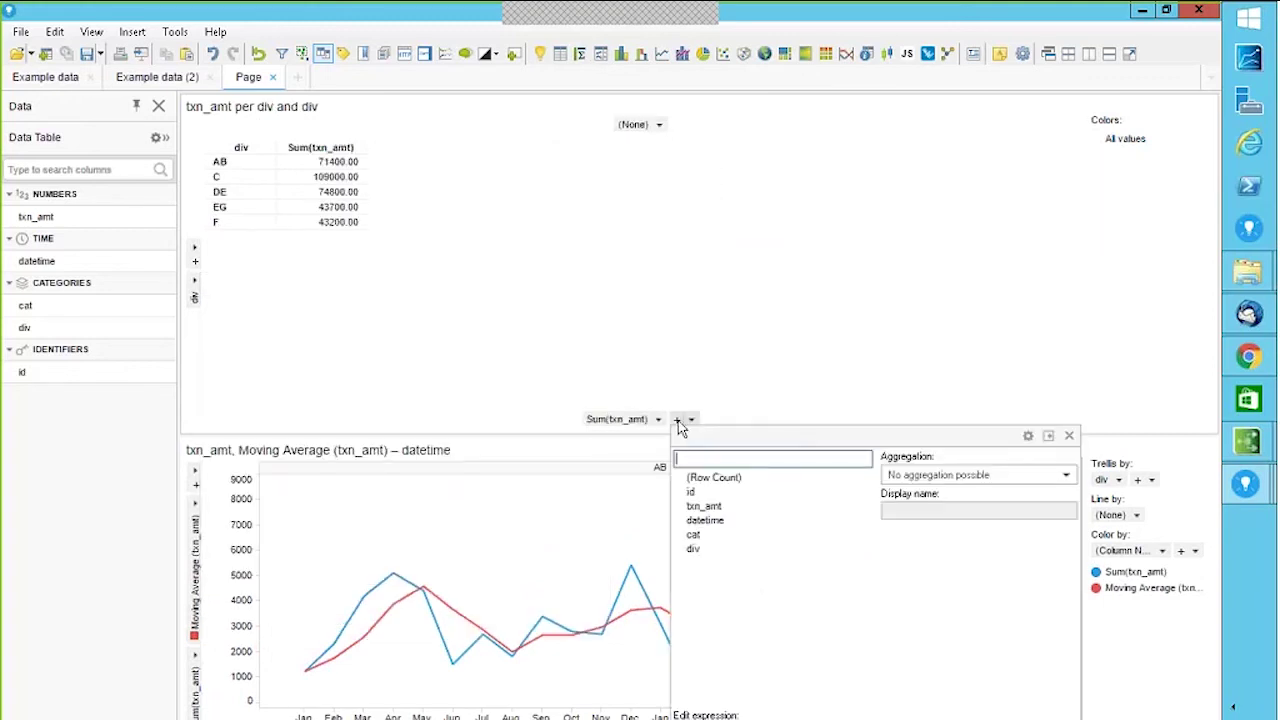
click(730, 507)
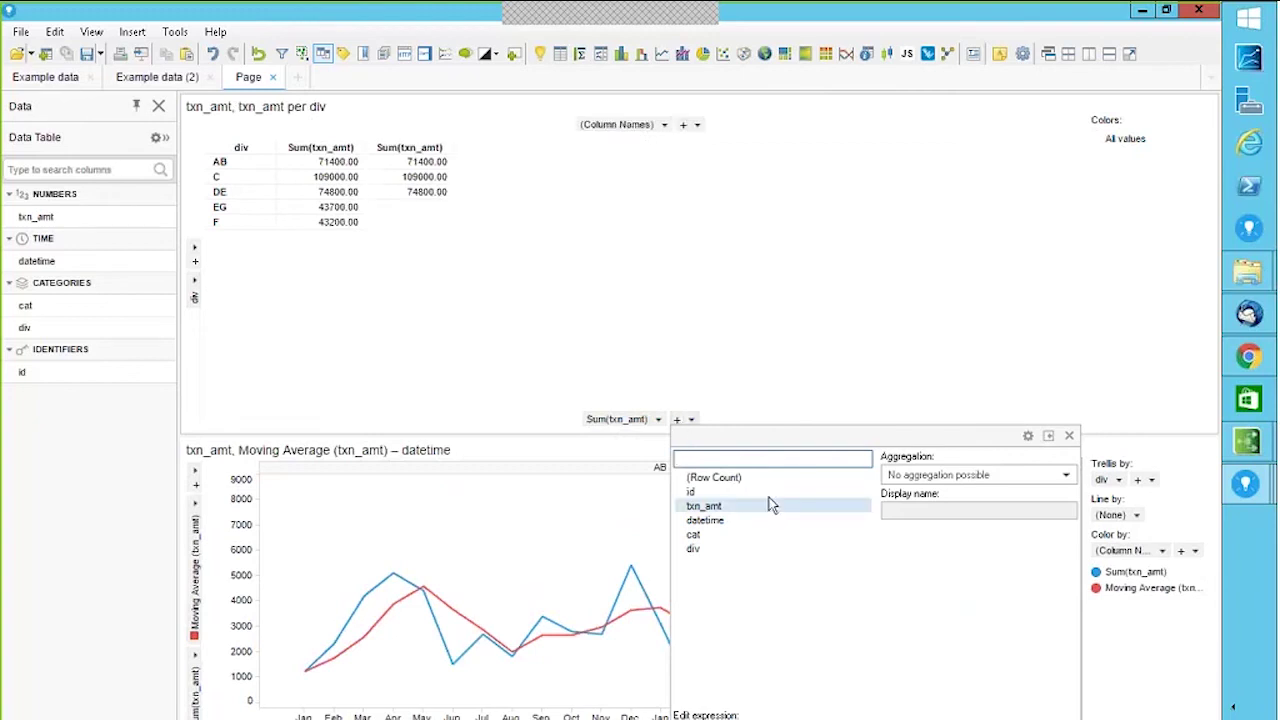
click(1066, 475)
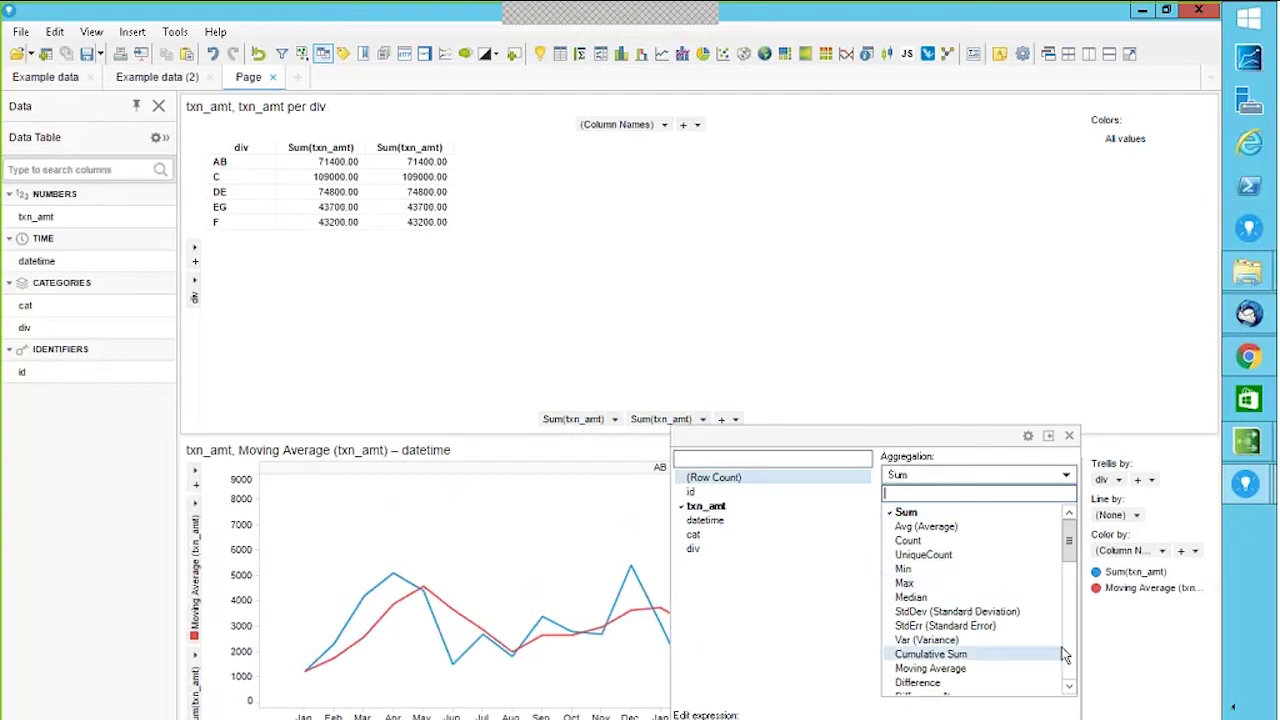
click(955, 669)
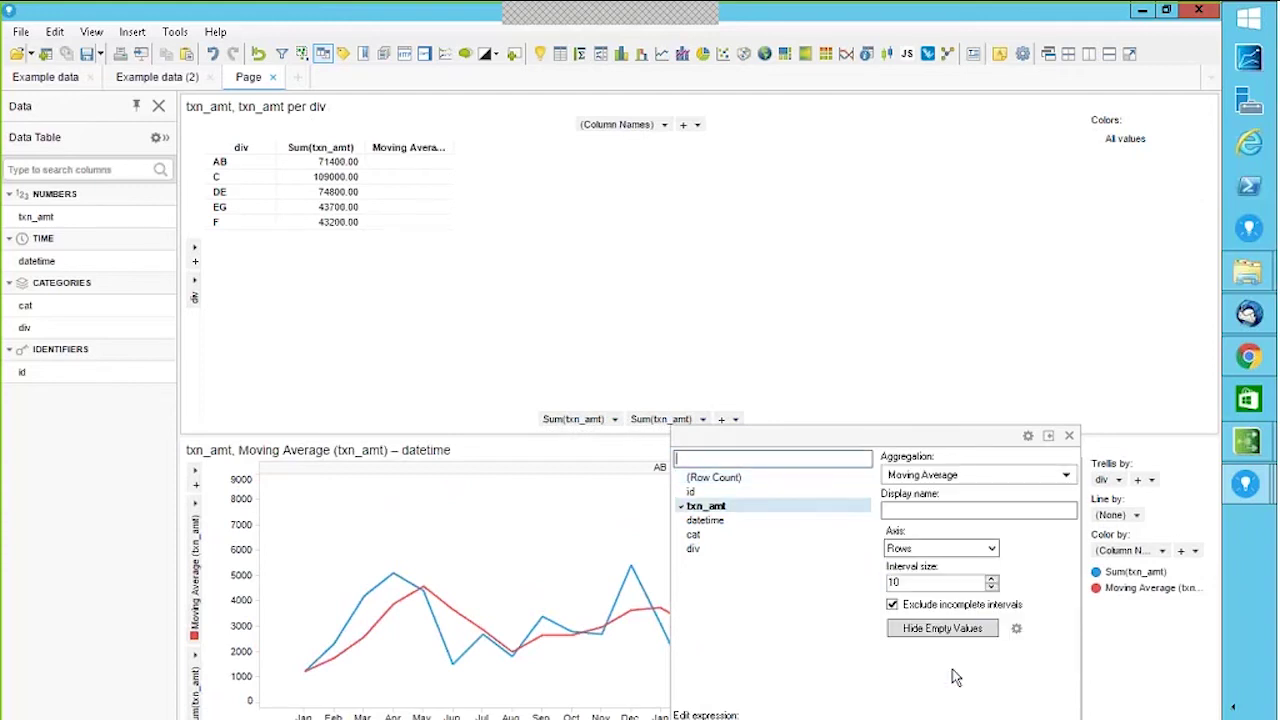
double_click(895, 582)
text(3)
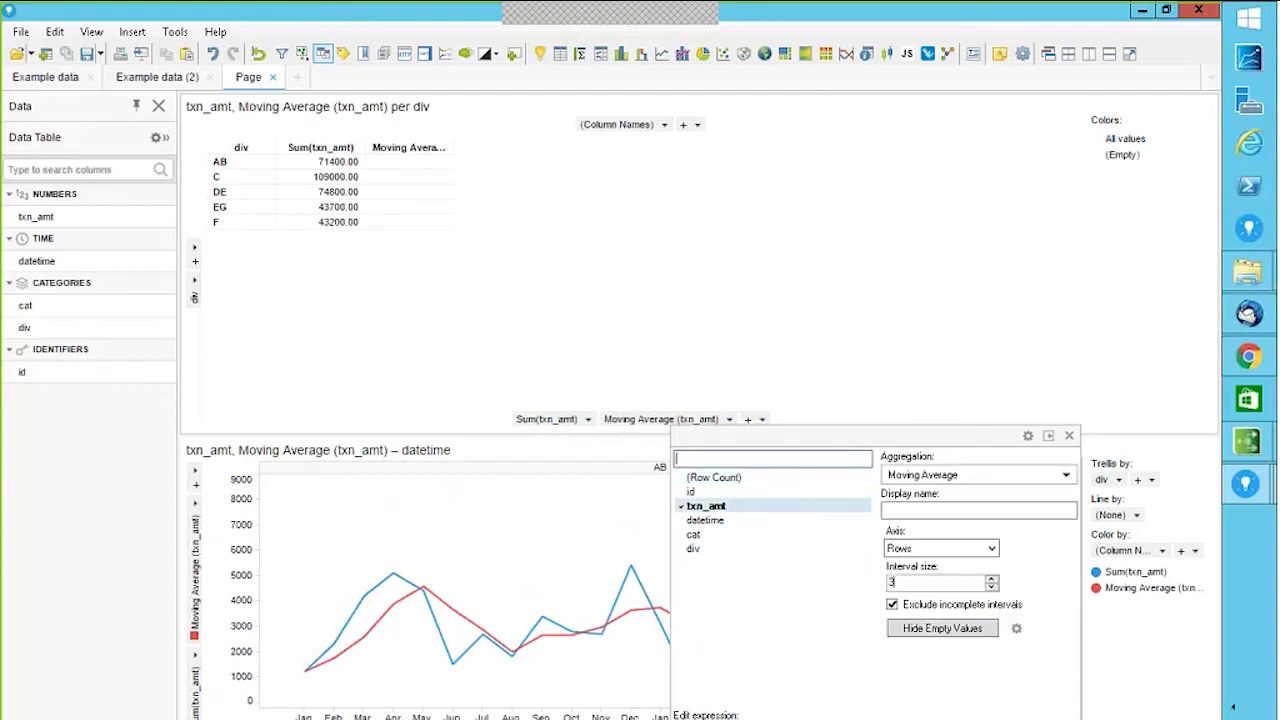
click(1048, 436)
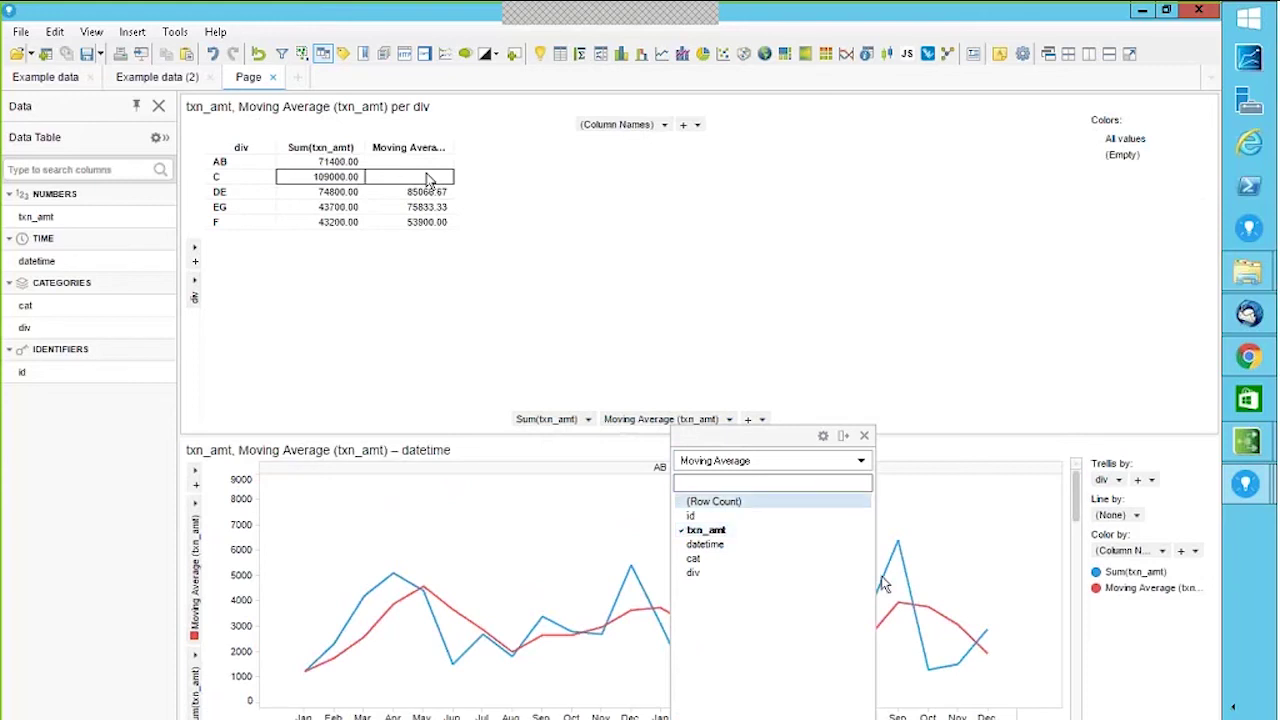
click(843, 437)
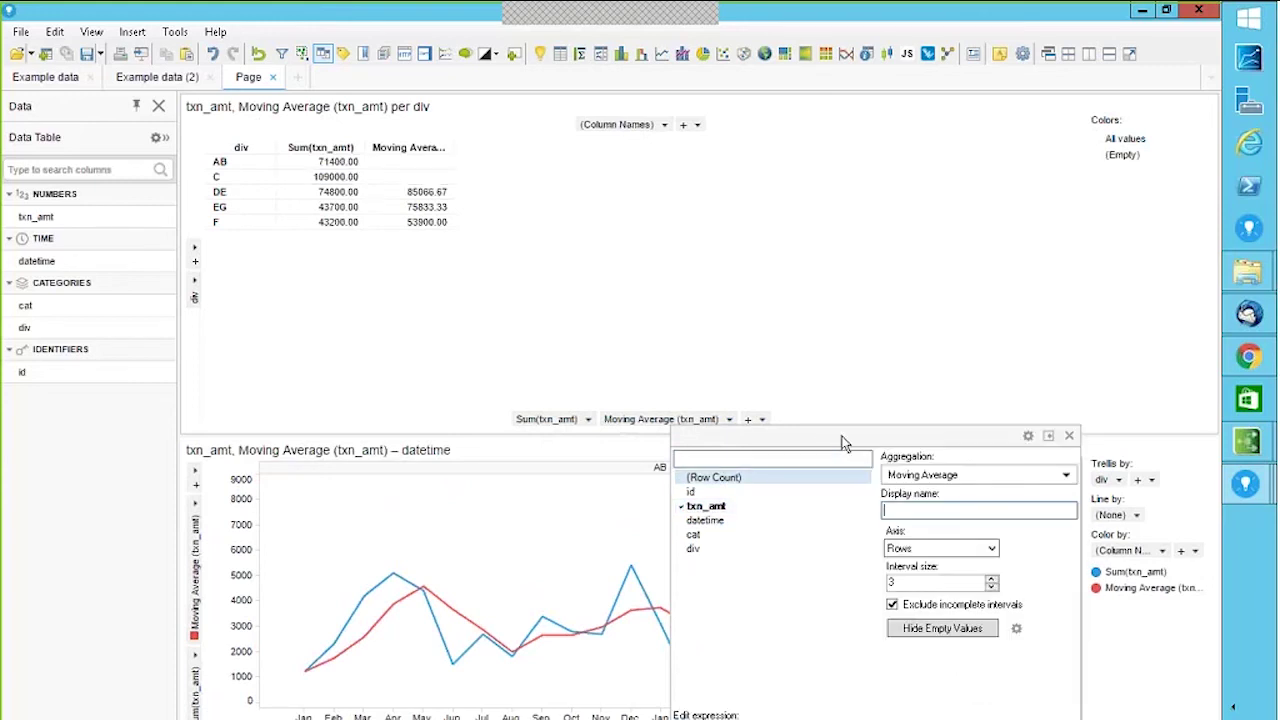
click(892, 604)
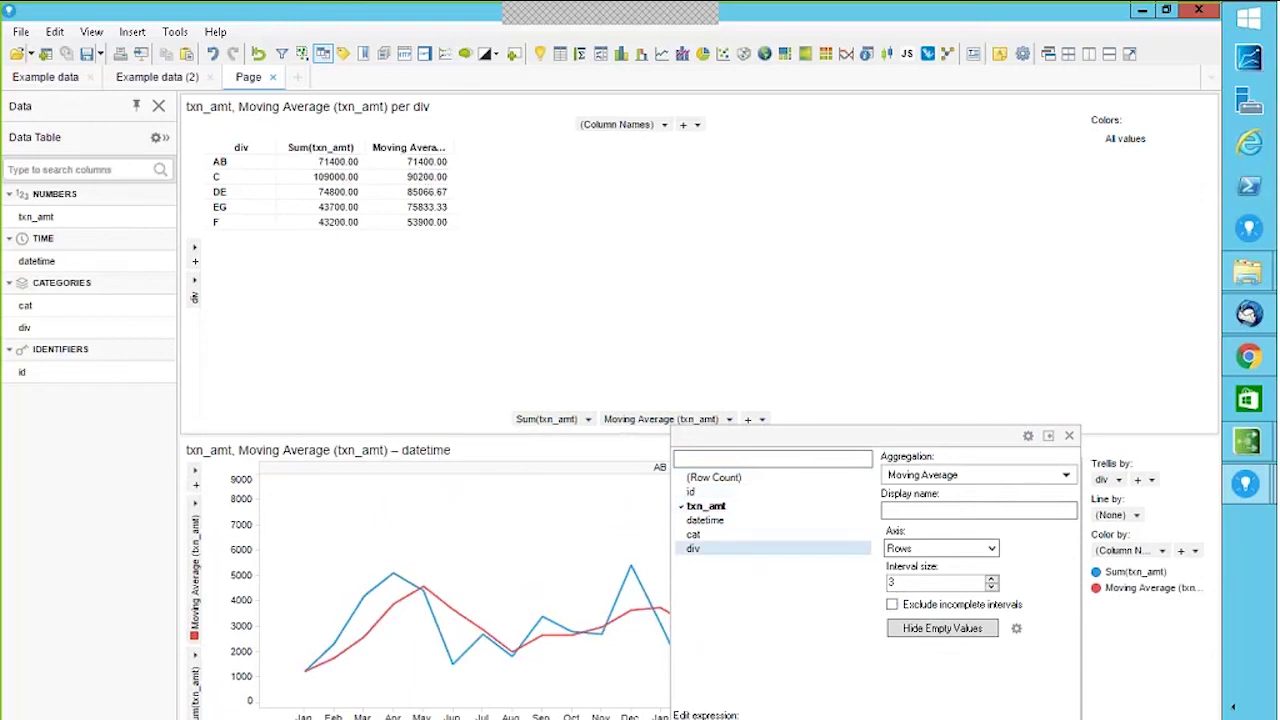
click(892, 604)
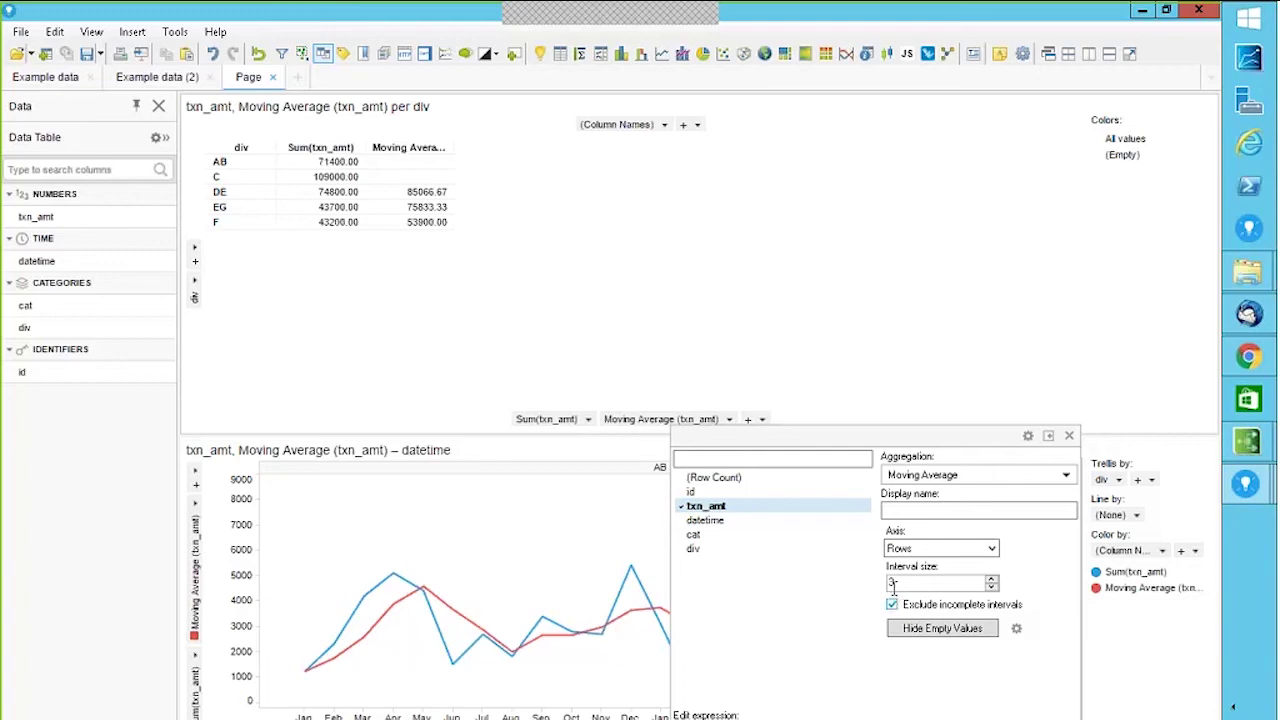
click(1069, 437)
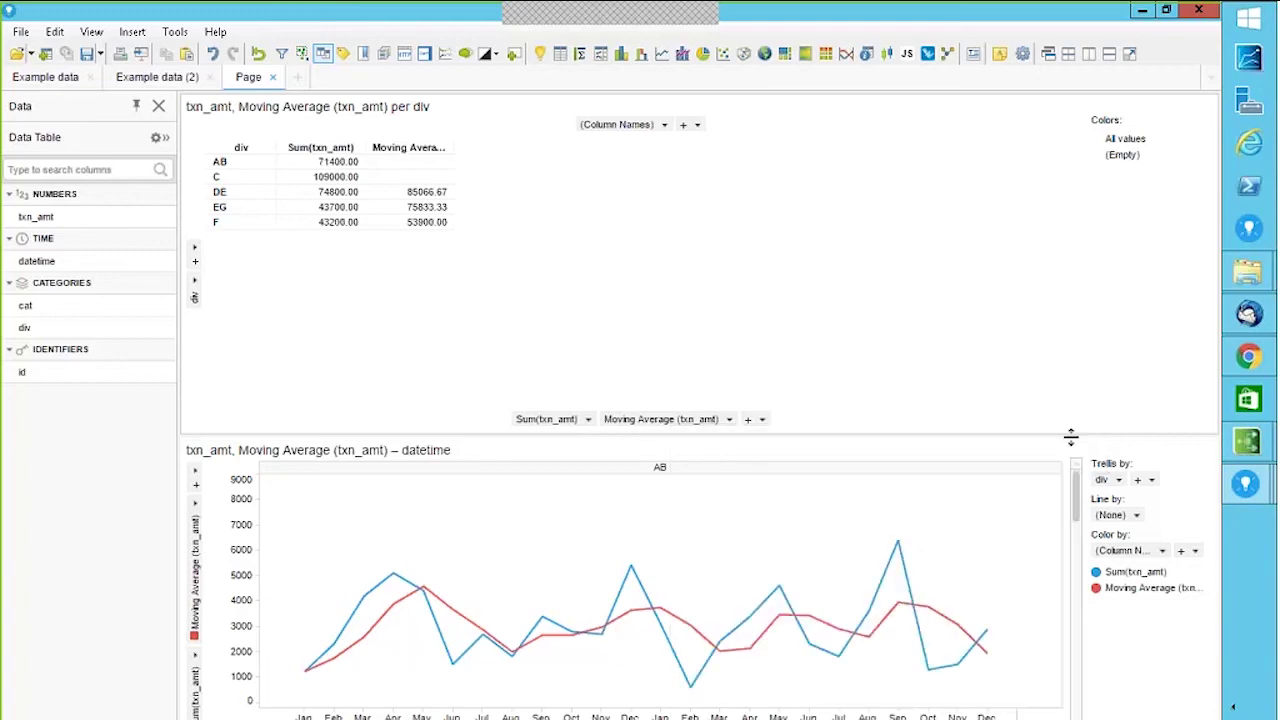
- After checking the Example data page, add a Distribution – cat bar chart above the cross table
click(58, 79)
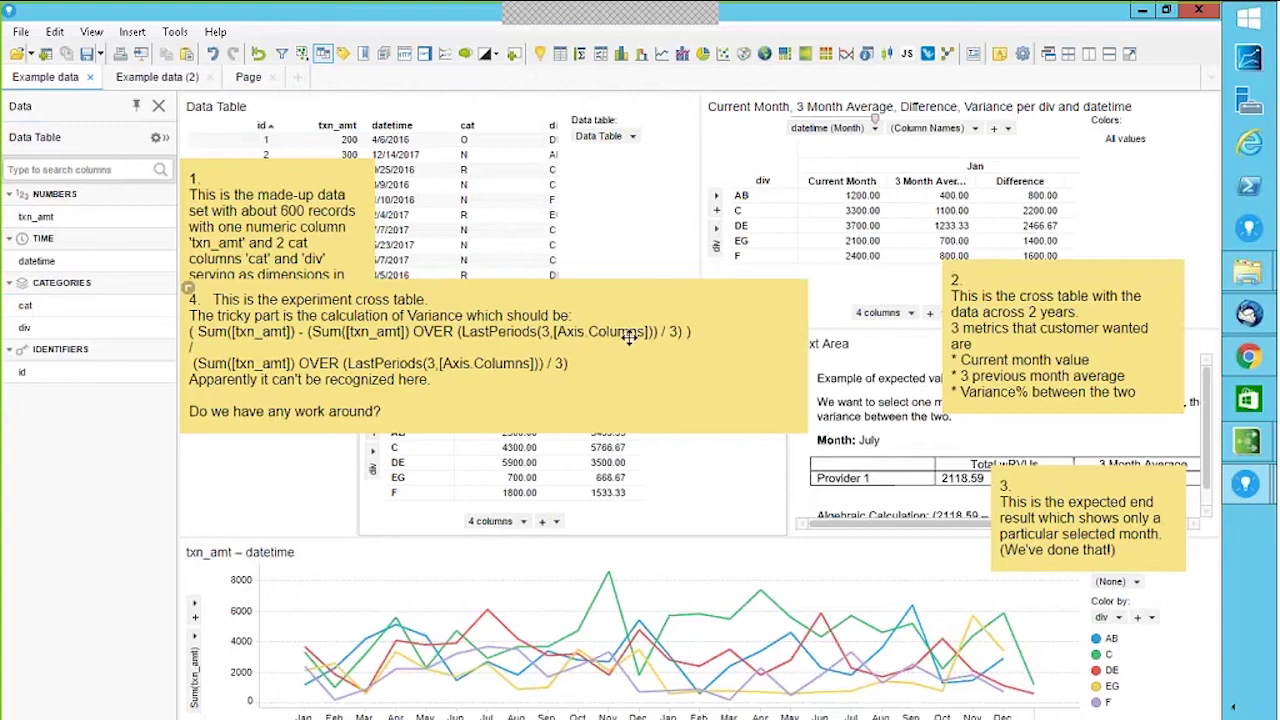
click(249, 78)
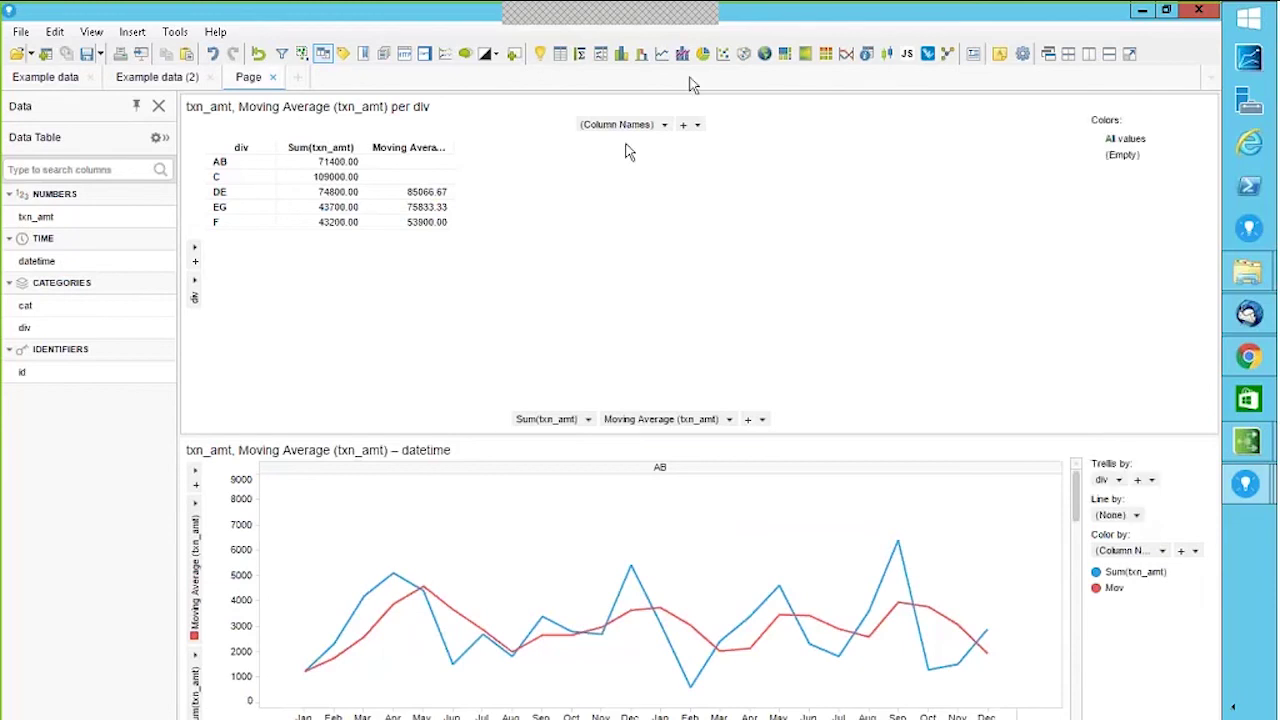
click(621, 55)
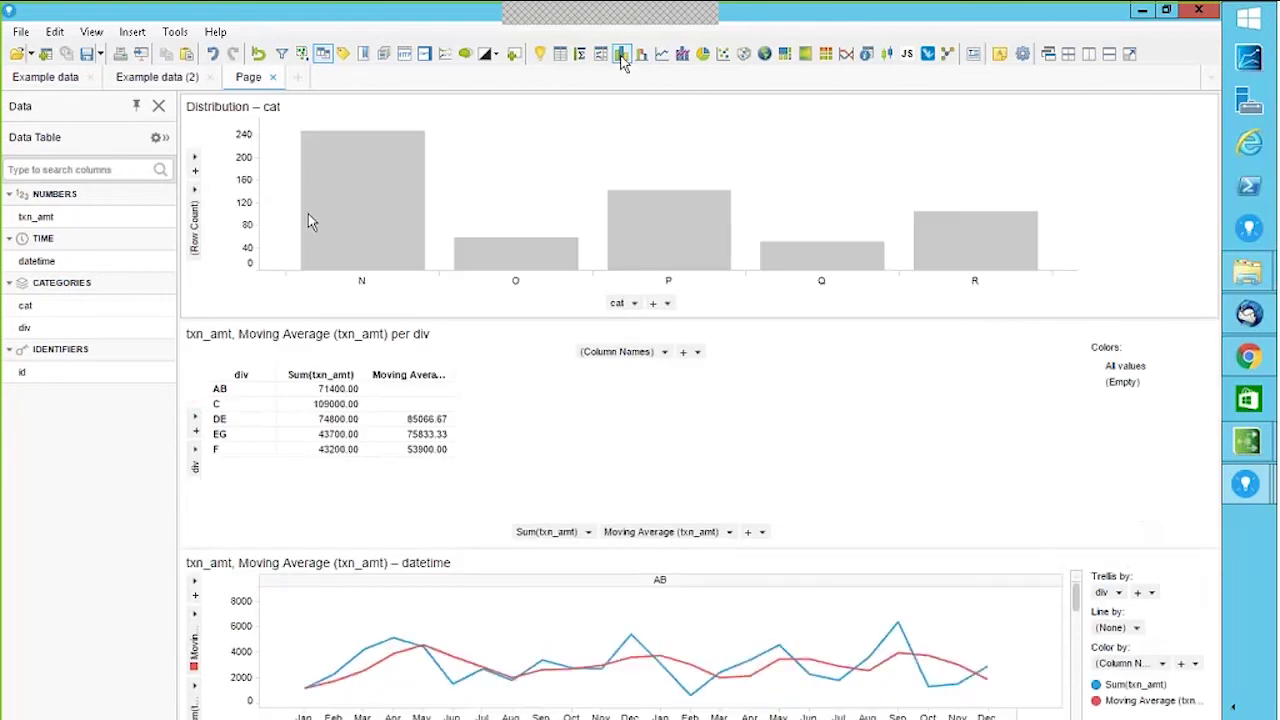
- Set the bar chart's Y-axis to Sum(txn_amt) instead of Row Count
click(195, 225)
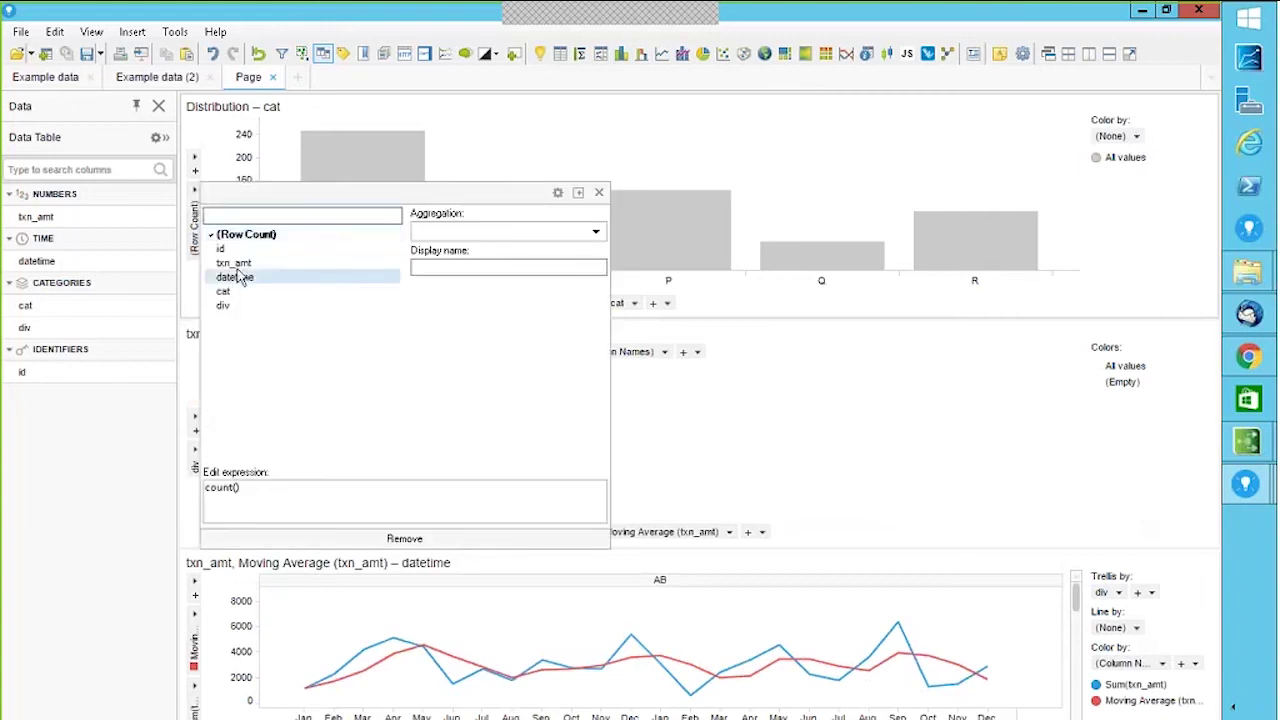
click(234, 263)
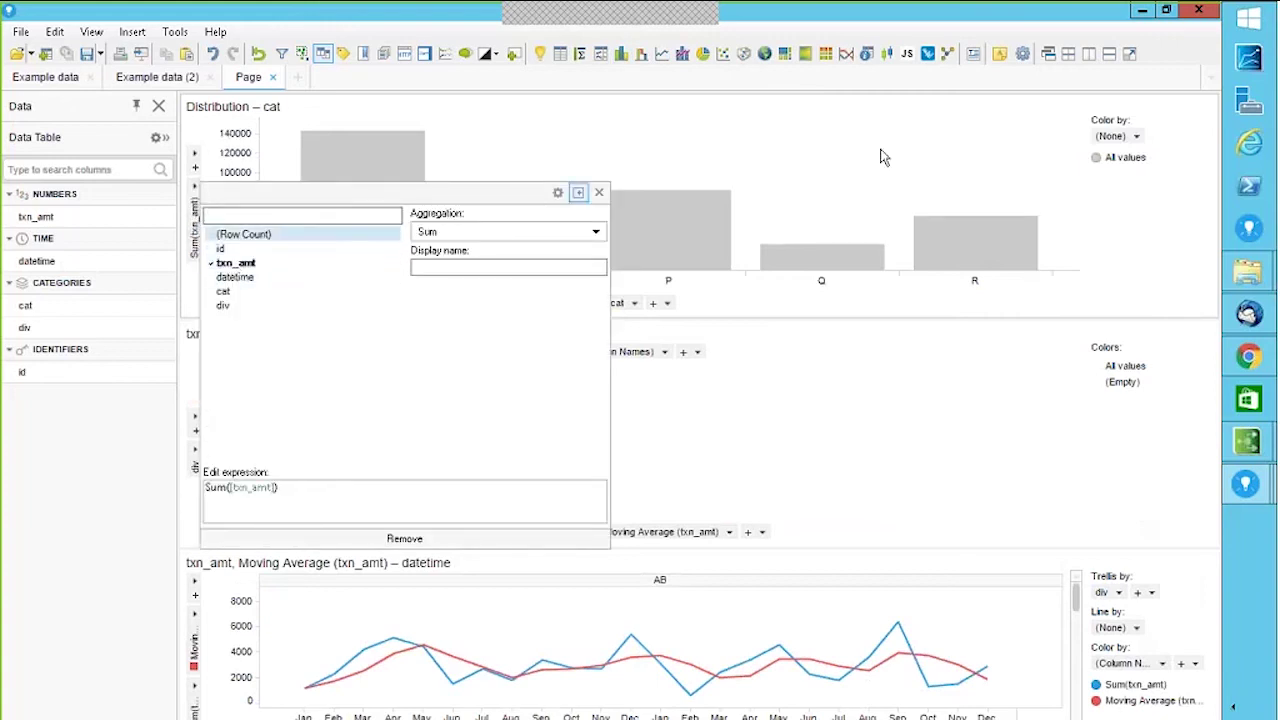
click(886, 234)
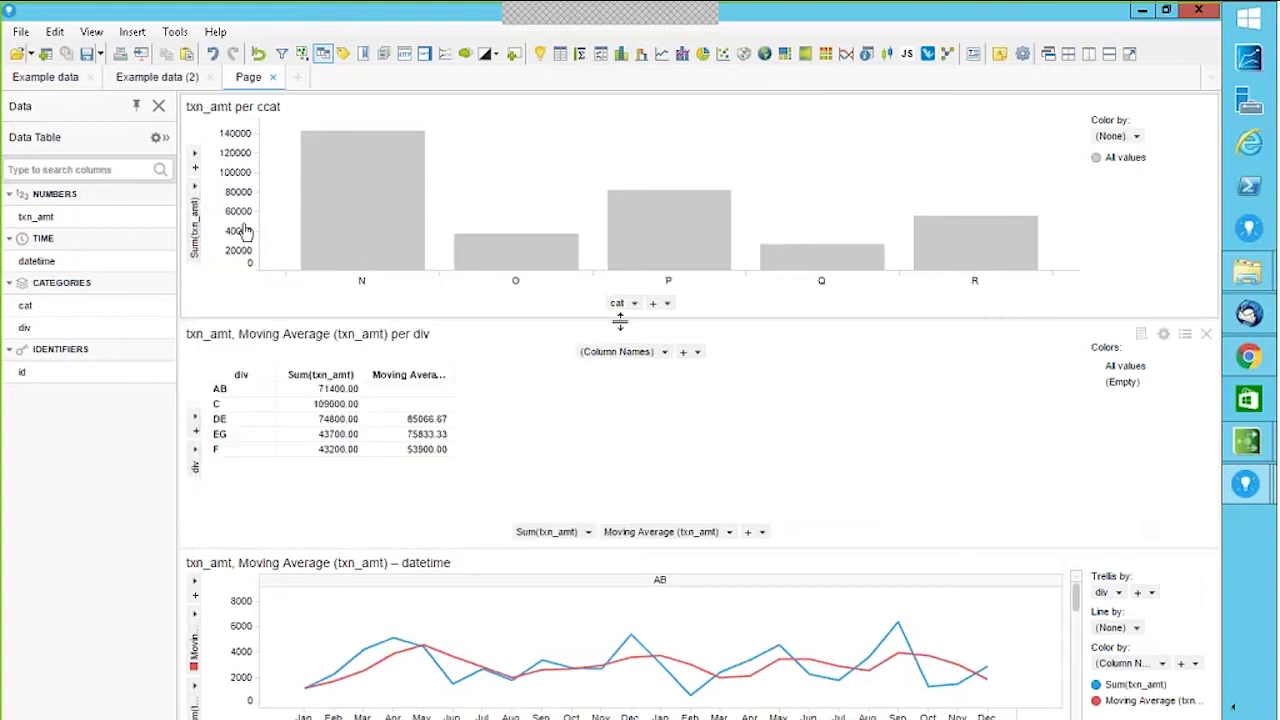
- Colour and stack each cat bar by div
mouse_move(300, 234)
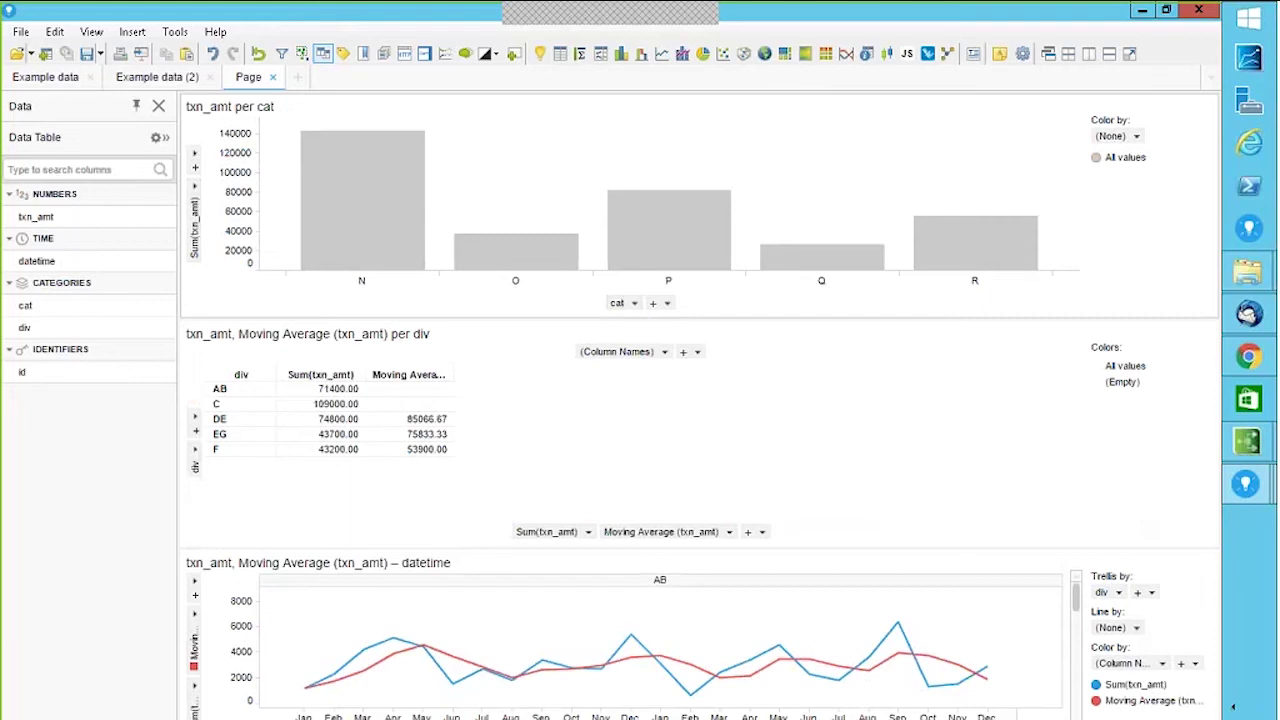
drag(24, 327, 648, 145)
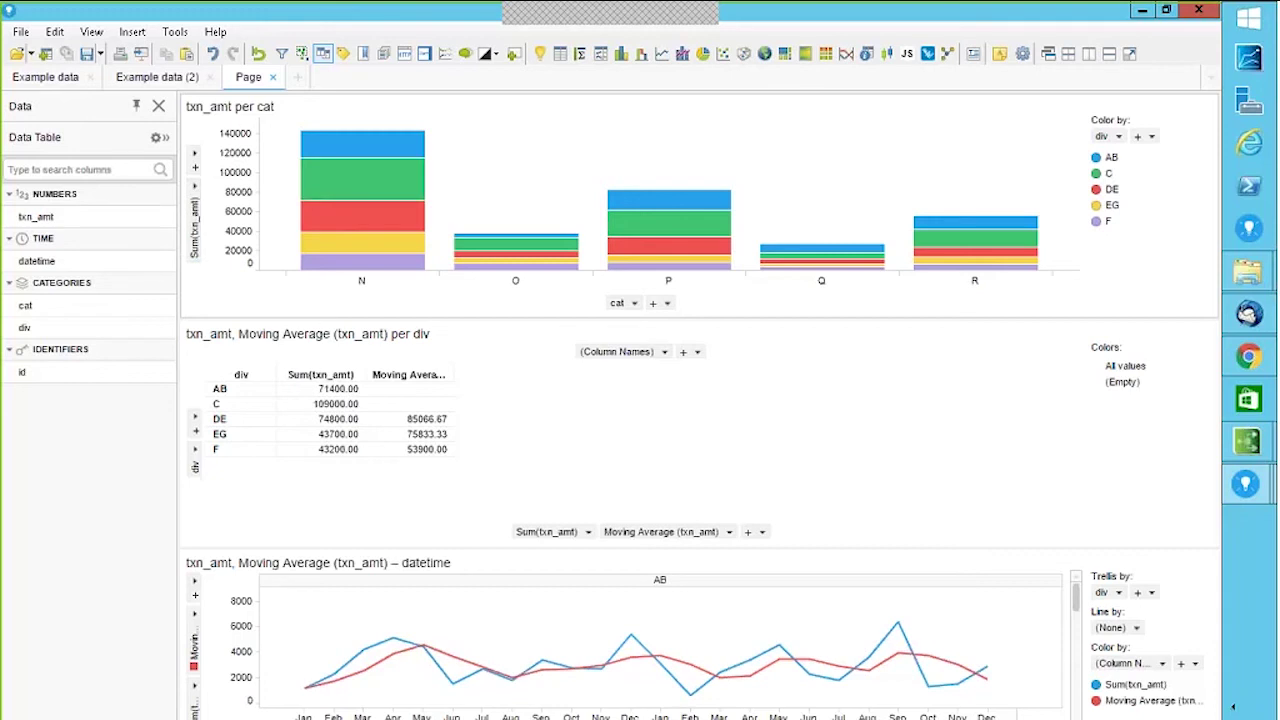
right_click(196, 221)
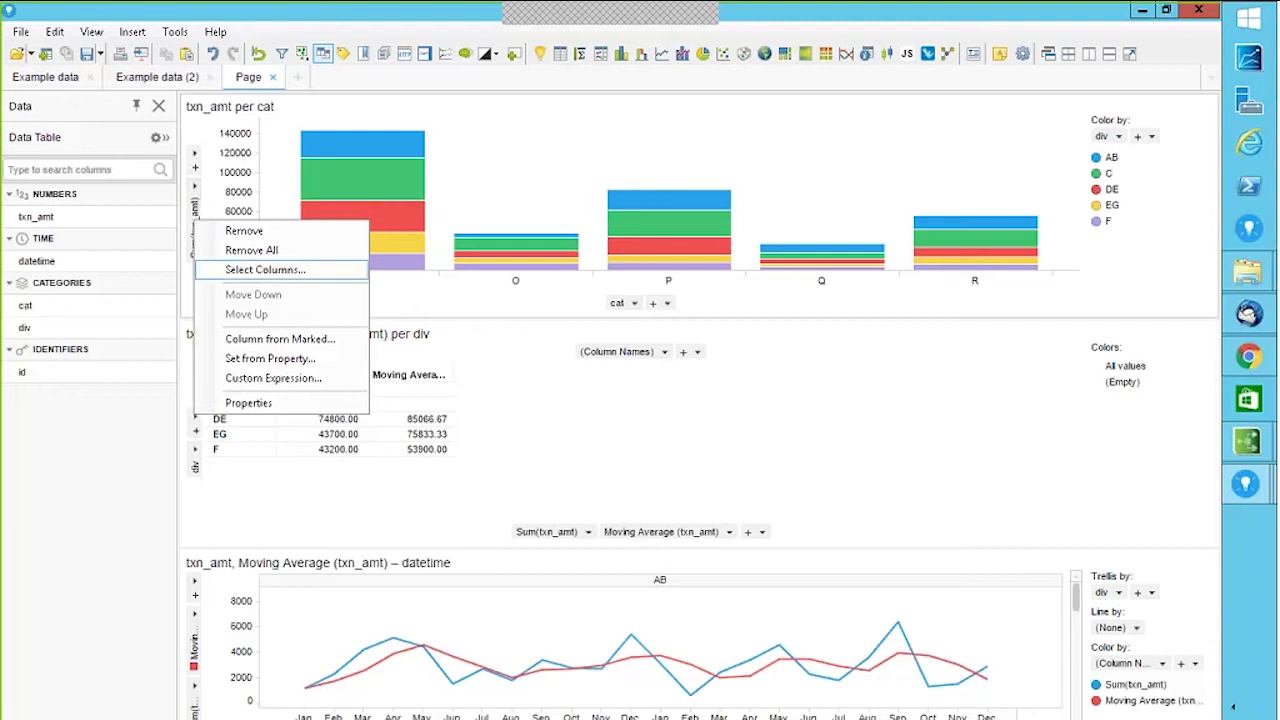
- Insert OVER with All into the value axis custom expression
click(278, 385)
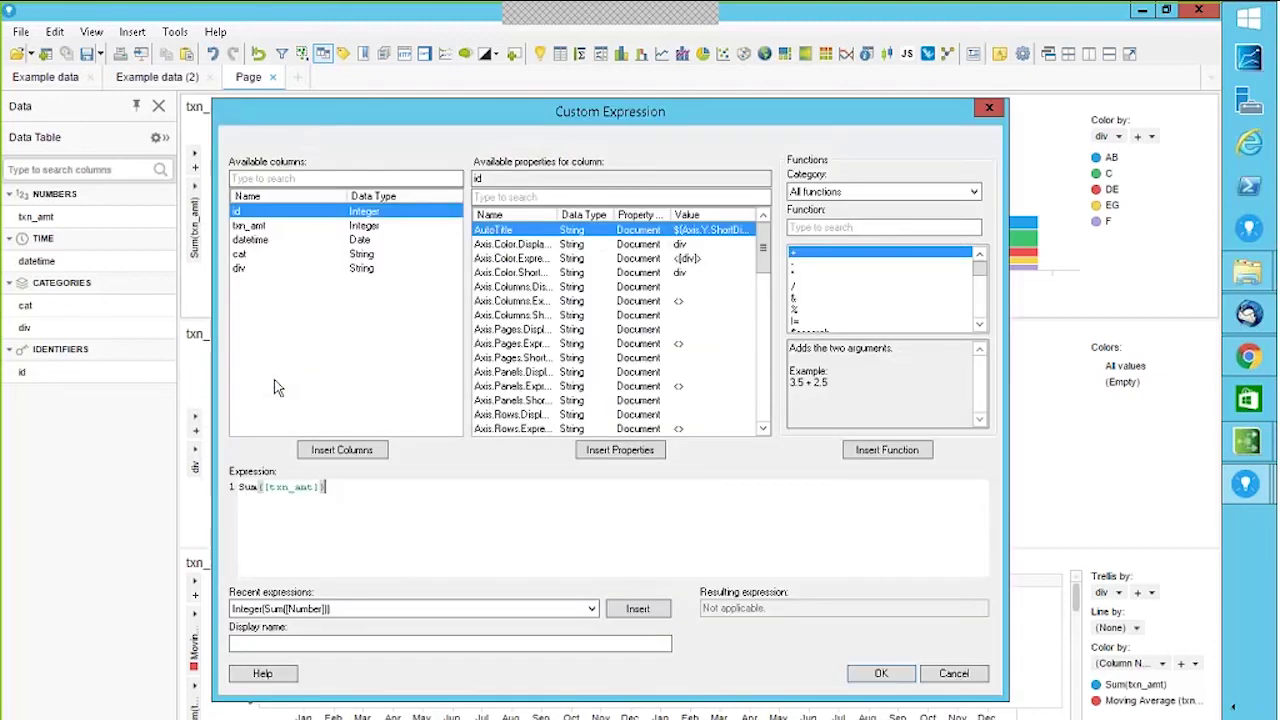
text(over)
click(806, 227)
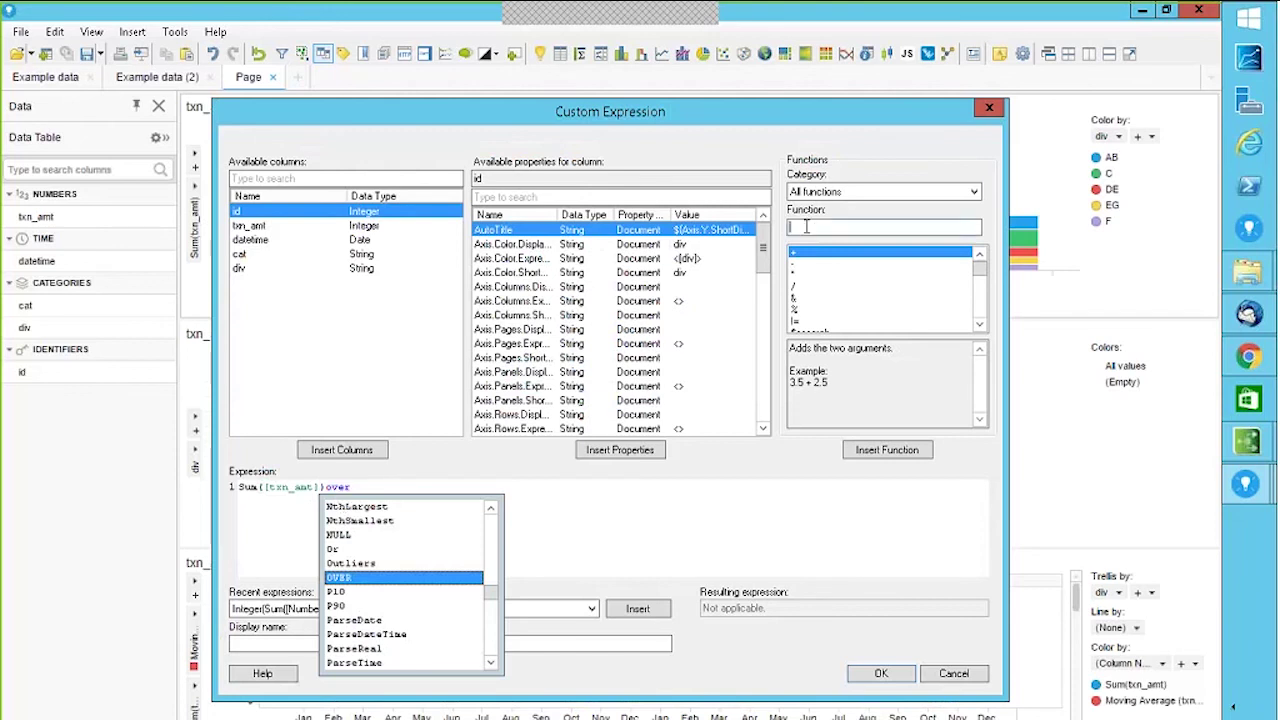
text(over)
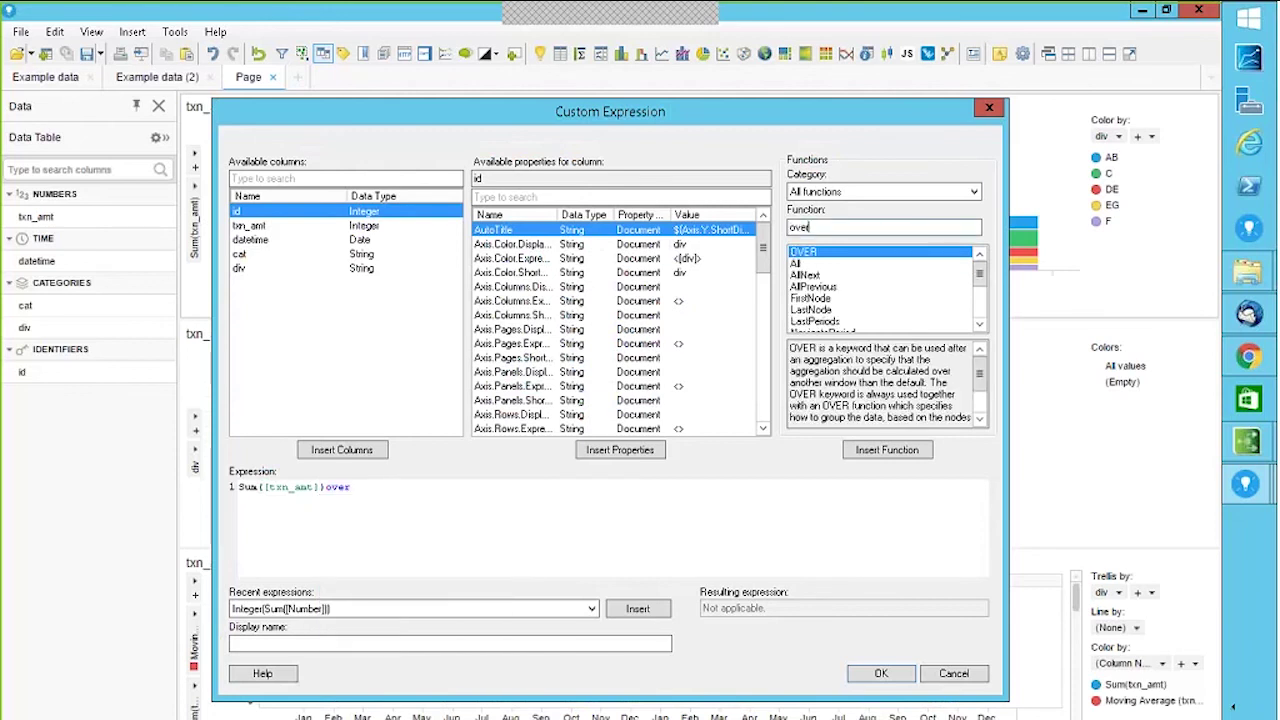
click(800, 264)
click(886, 449)
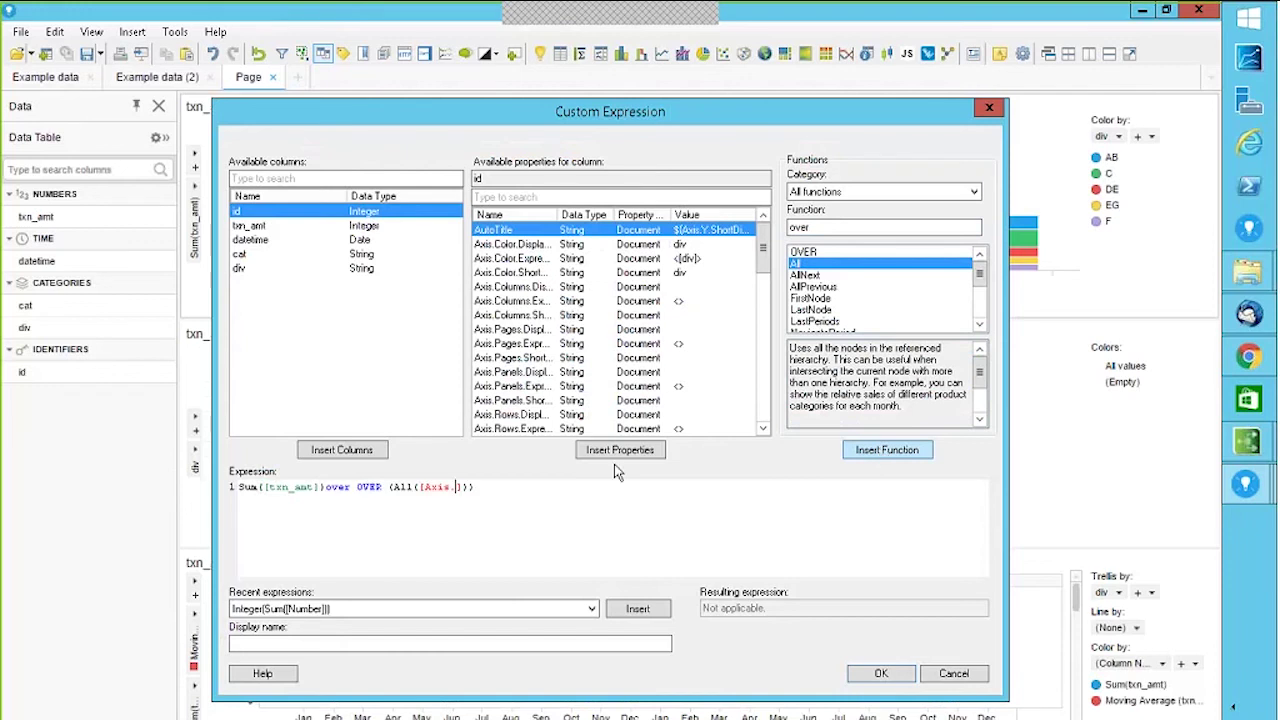
- Remove the stray 'over', complete the reference as Axis.X, and apply the expression
double_click(340, 487)
key(BackSpace)
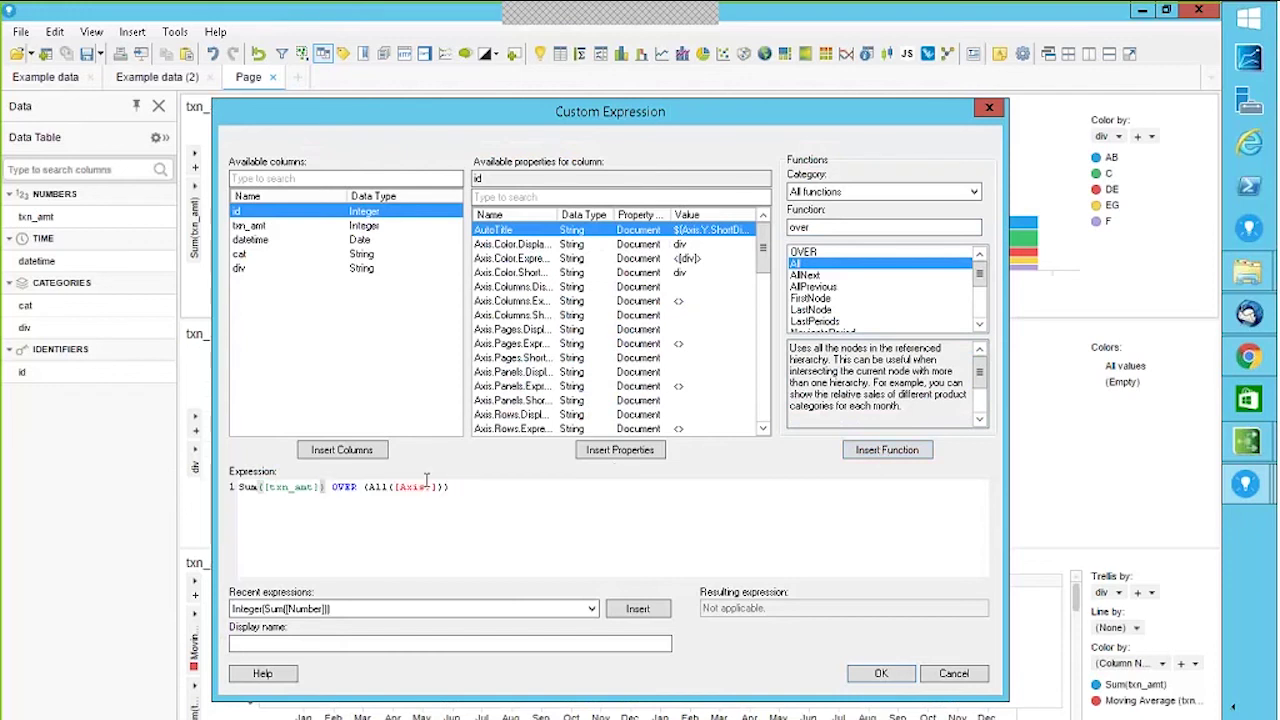
click(429, 486)
text(X)
click(880, 674)
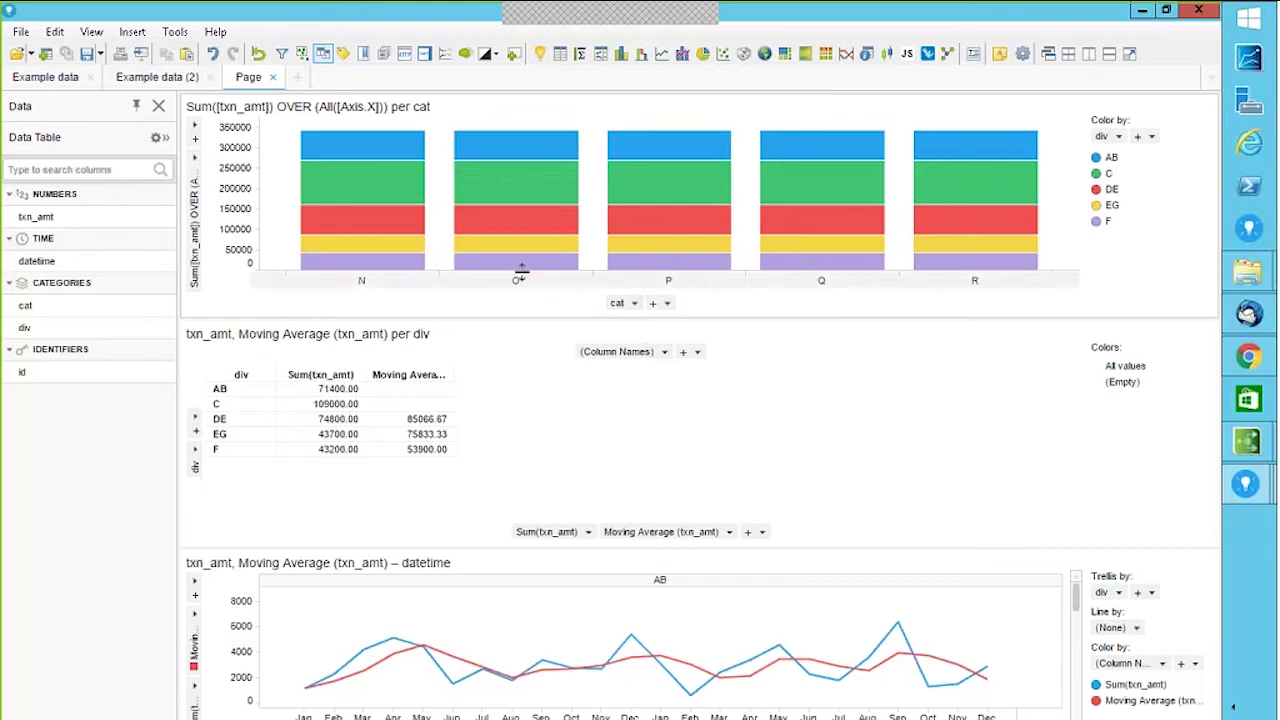
mouse_move(392, 166)
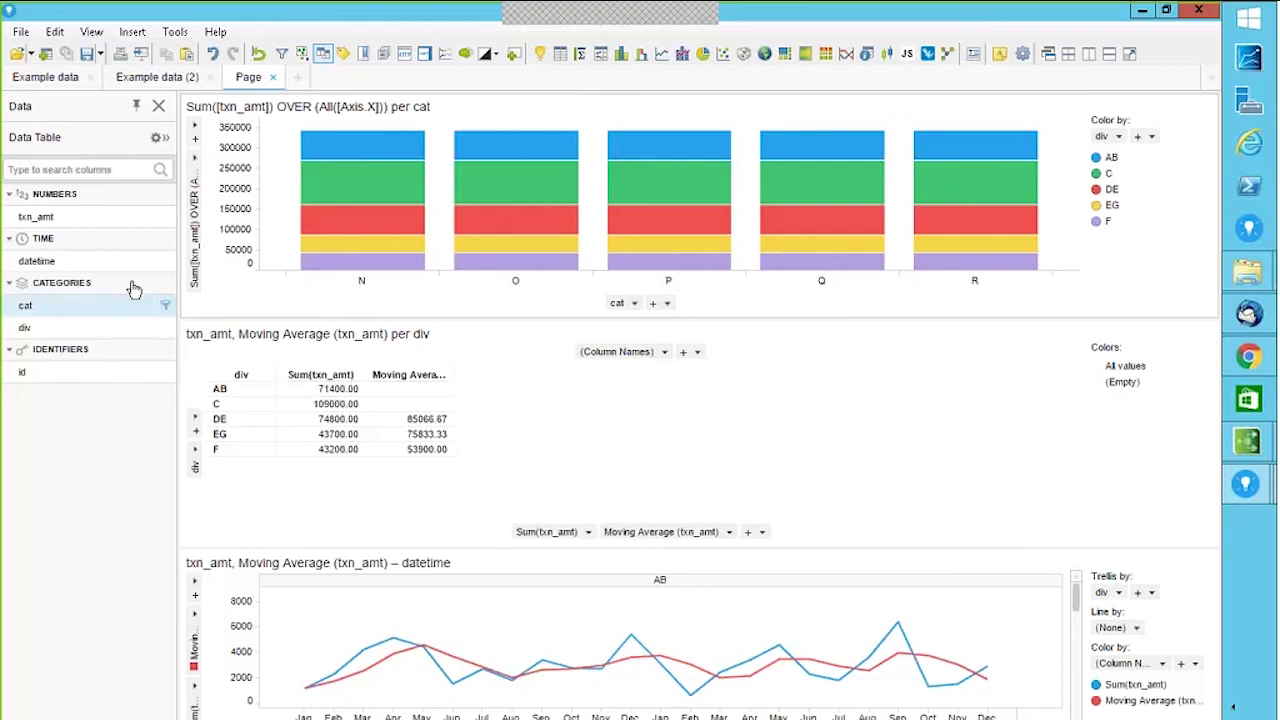
- Replace Axis.X with Axis.Color, making the value Sum([txn_amt]) OVER (All([Axis.Color]))
right_click(194, 235)
click(240, 395)
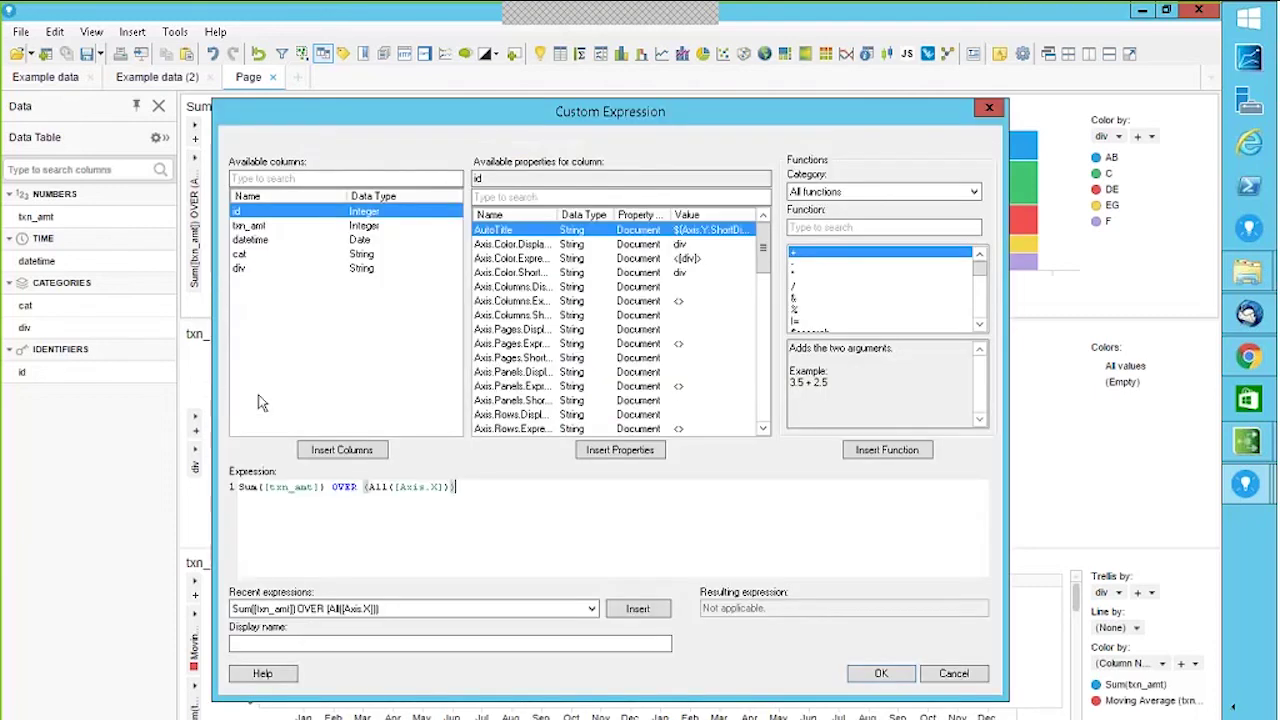
double_click(435, 487)
text(Co)
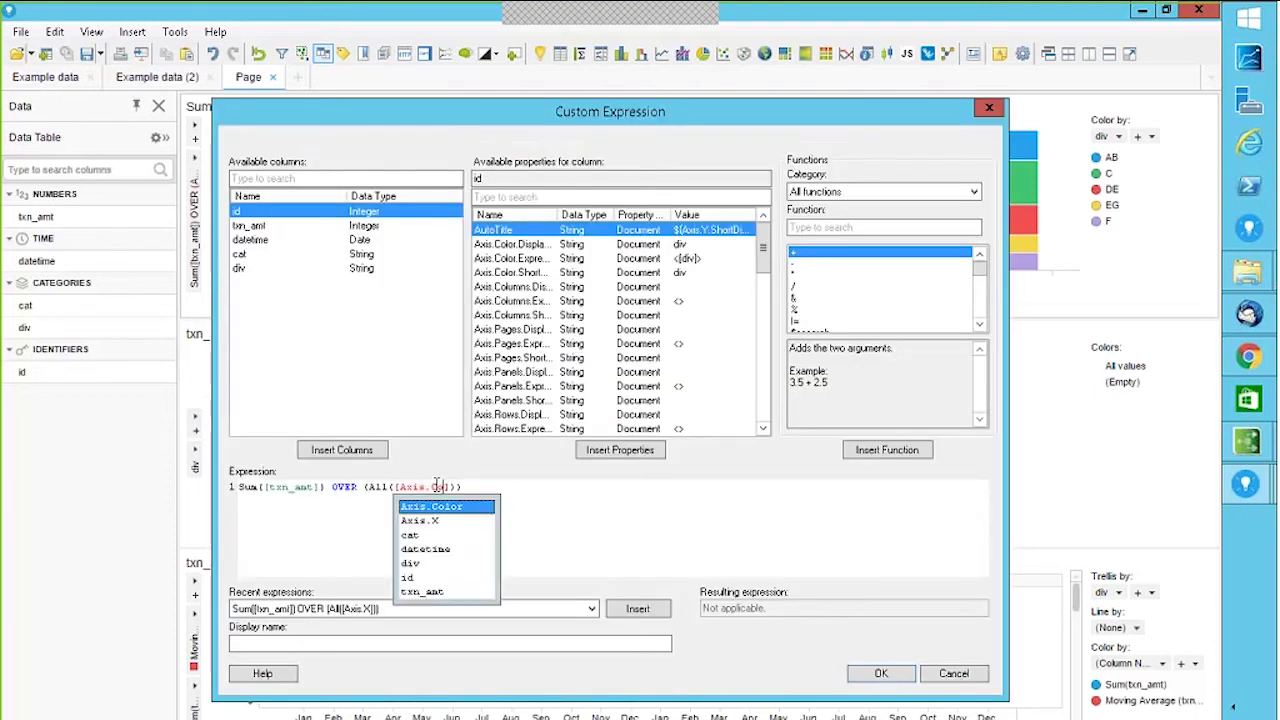
key(Return)
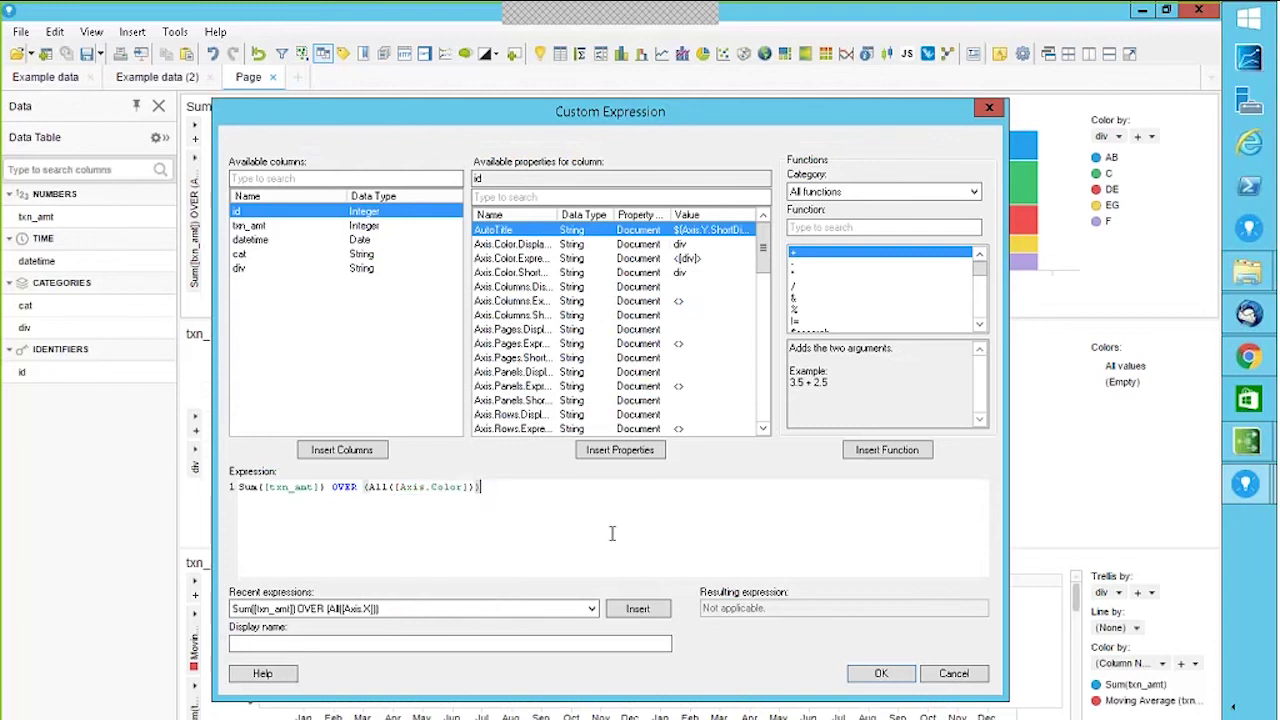
click(881, 673)
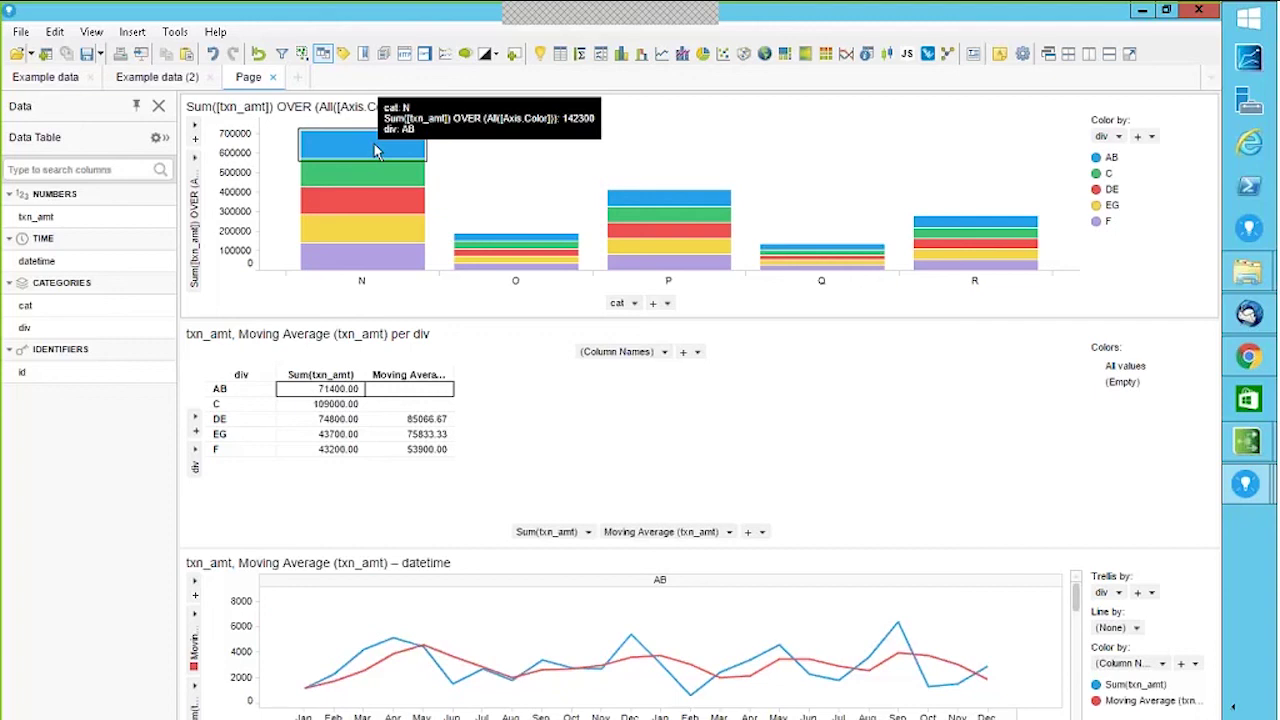
- Visit the Example data page, then settle on the Example data (2) cross table by div
click(155, 80)
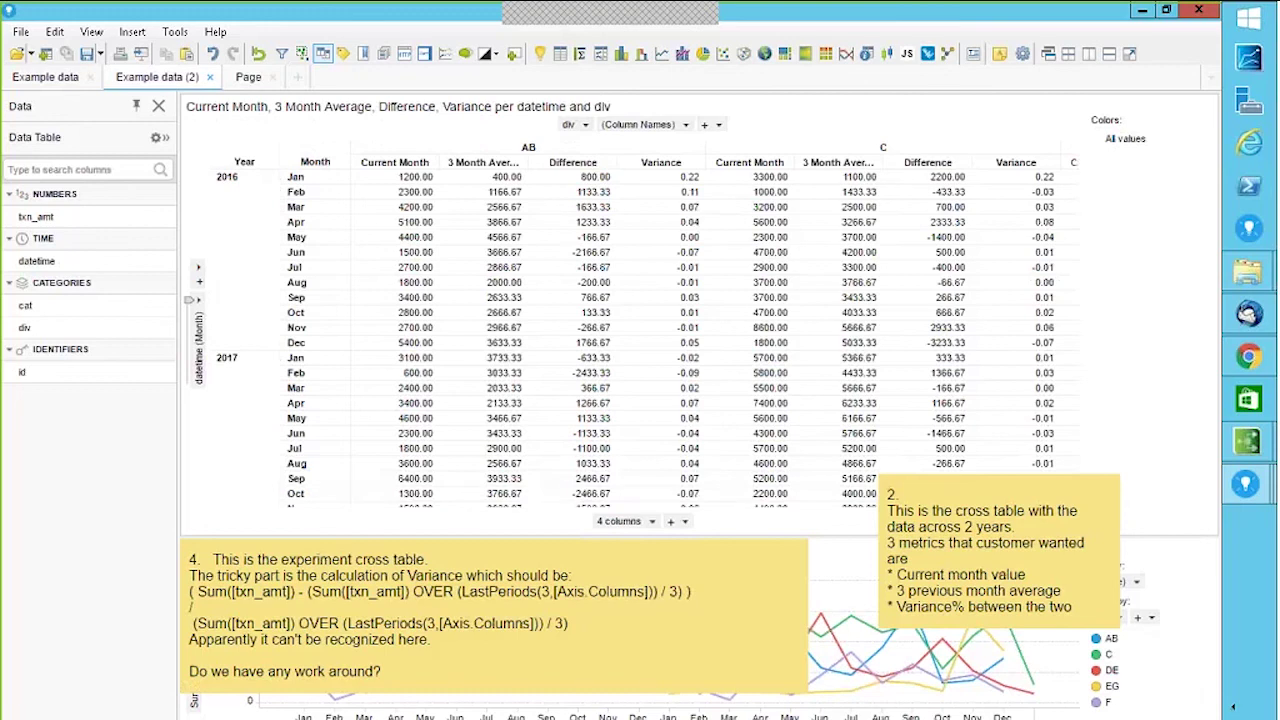
click(45, 78)
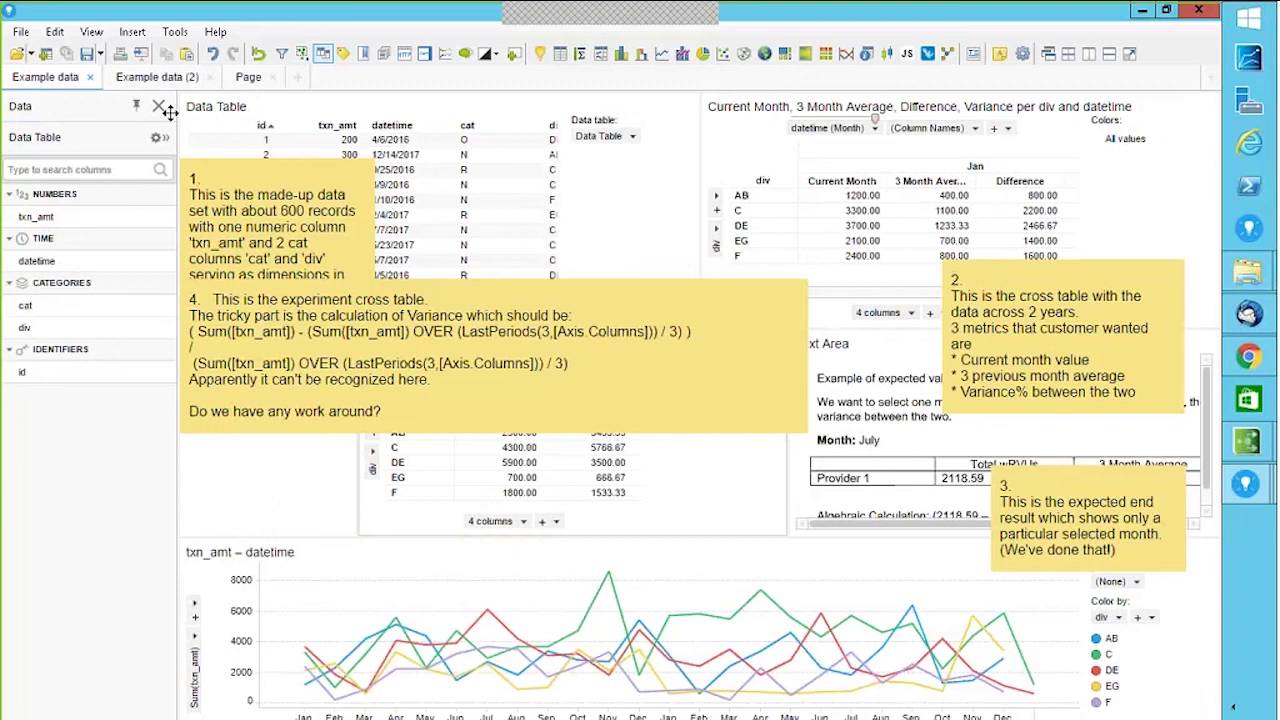
click(158, 80)
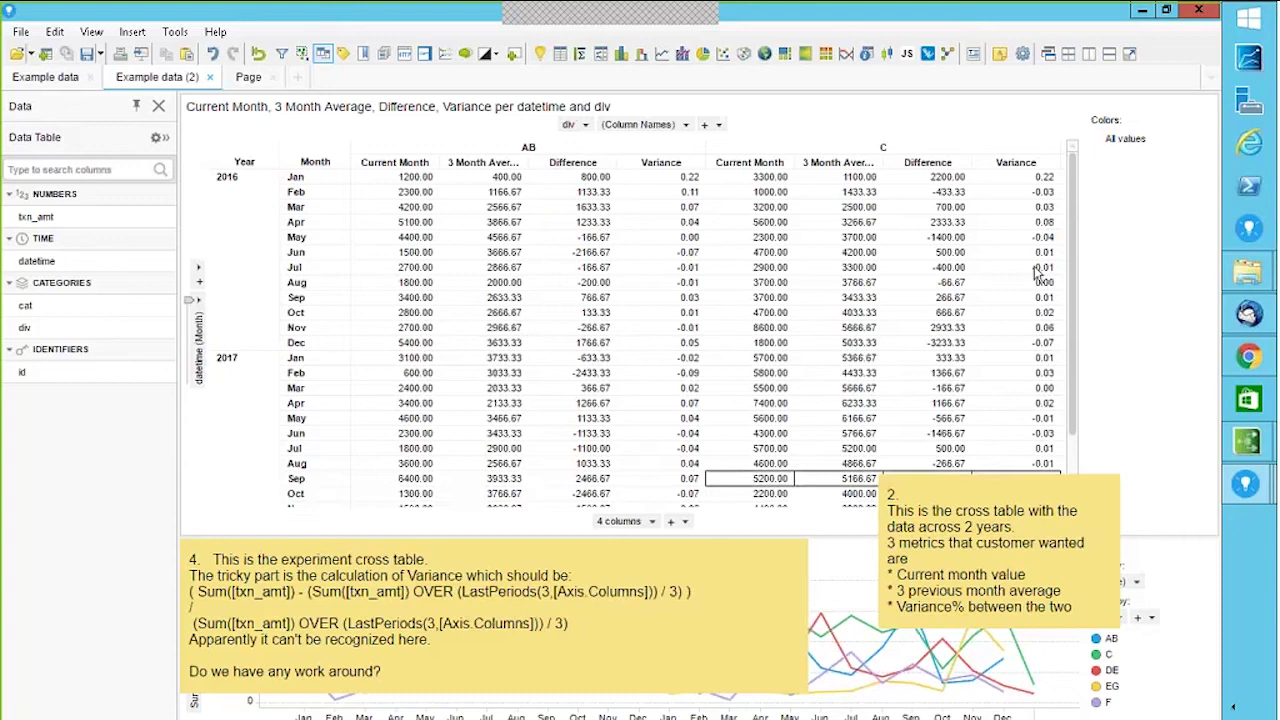
right_click(607, 521)
click(660, 592)
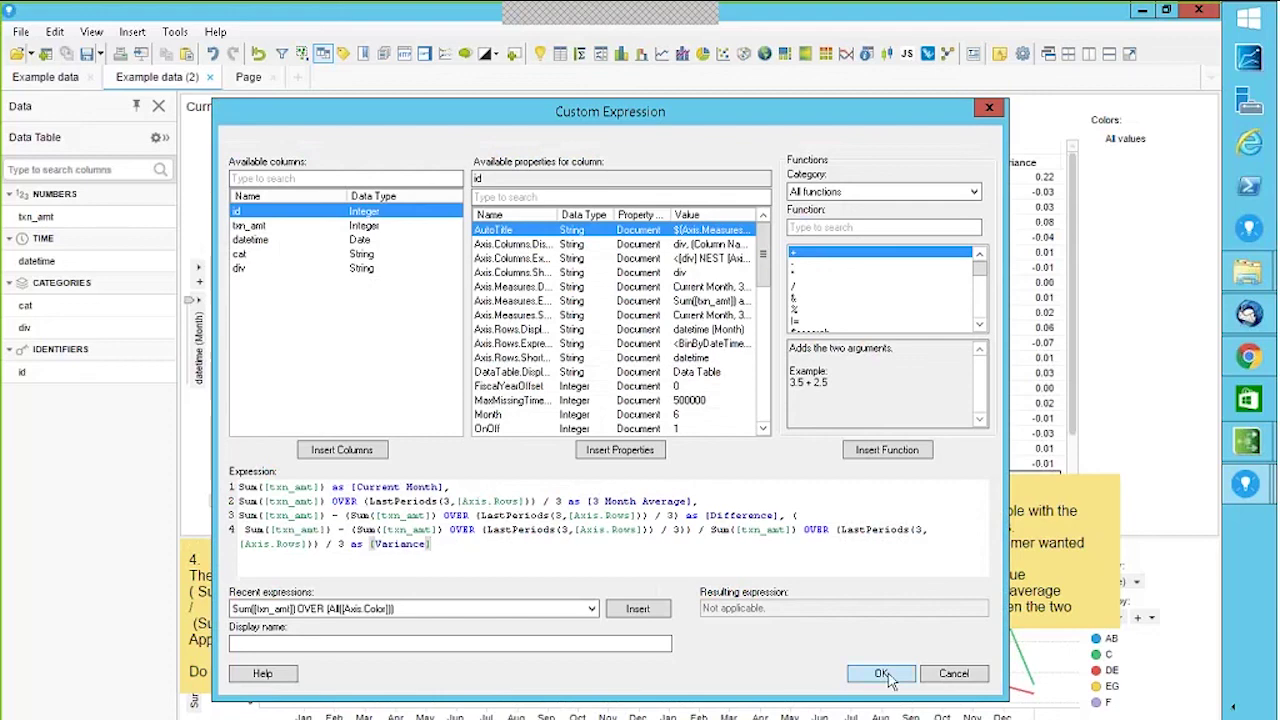
click(953, 676)
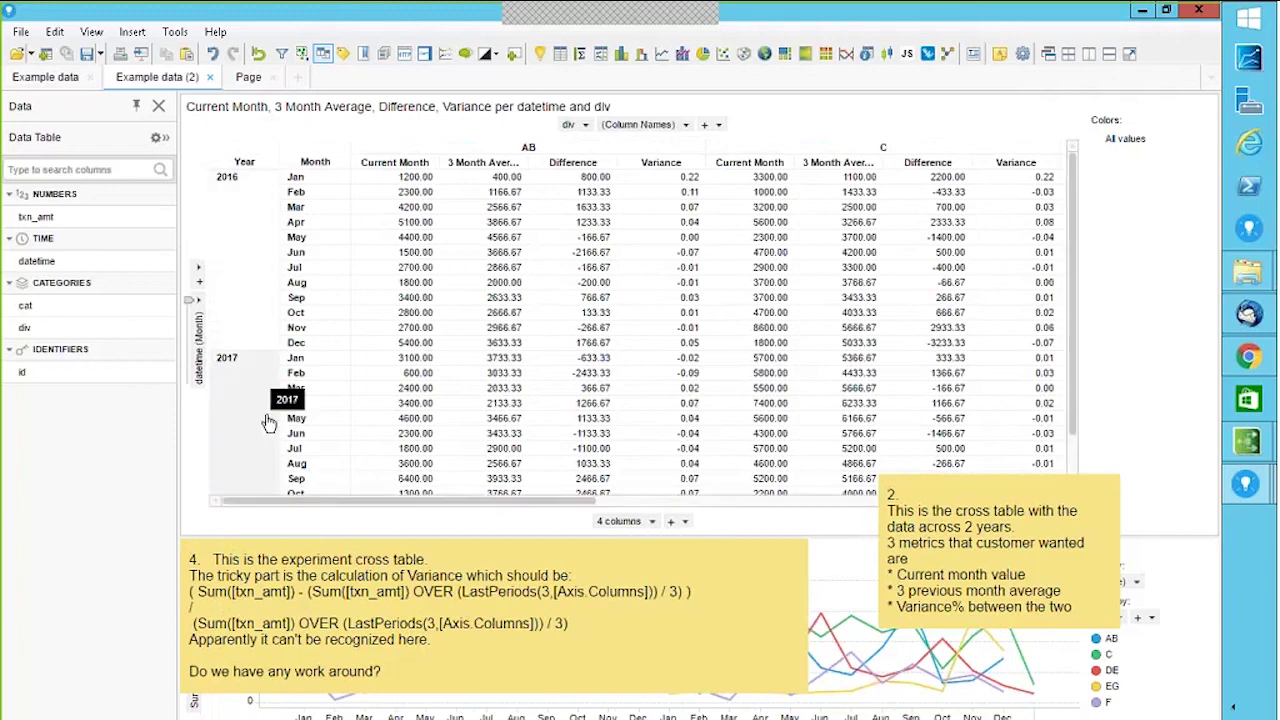
- Open question 5, 'Getting Data From OSIsoft - PI data historian', from the DrSpotfire Questions list
click(45, 77)
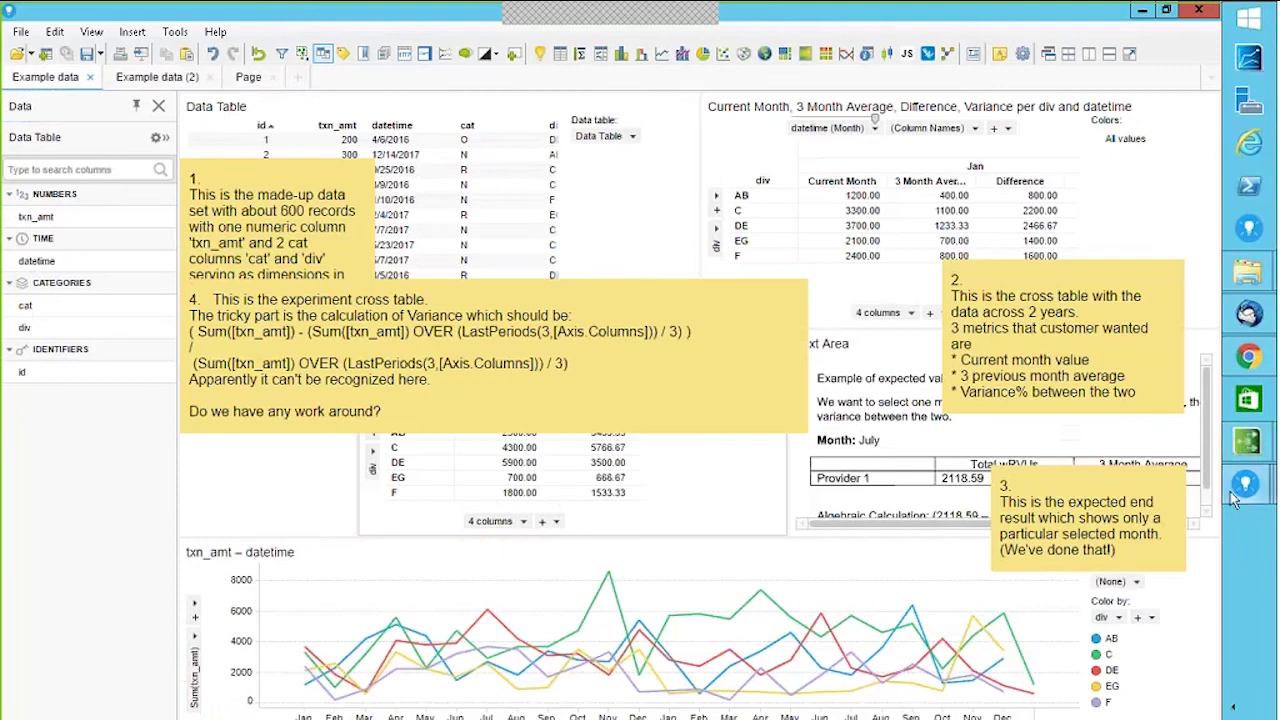
mouse_move(1262, 455)
click(1055, 283)
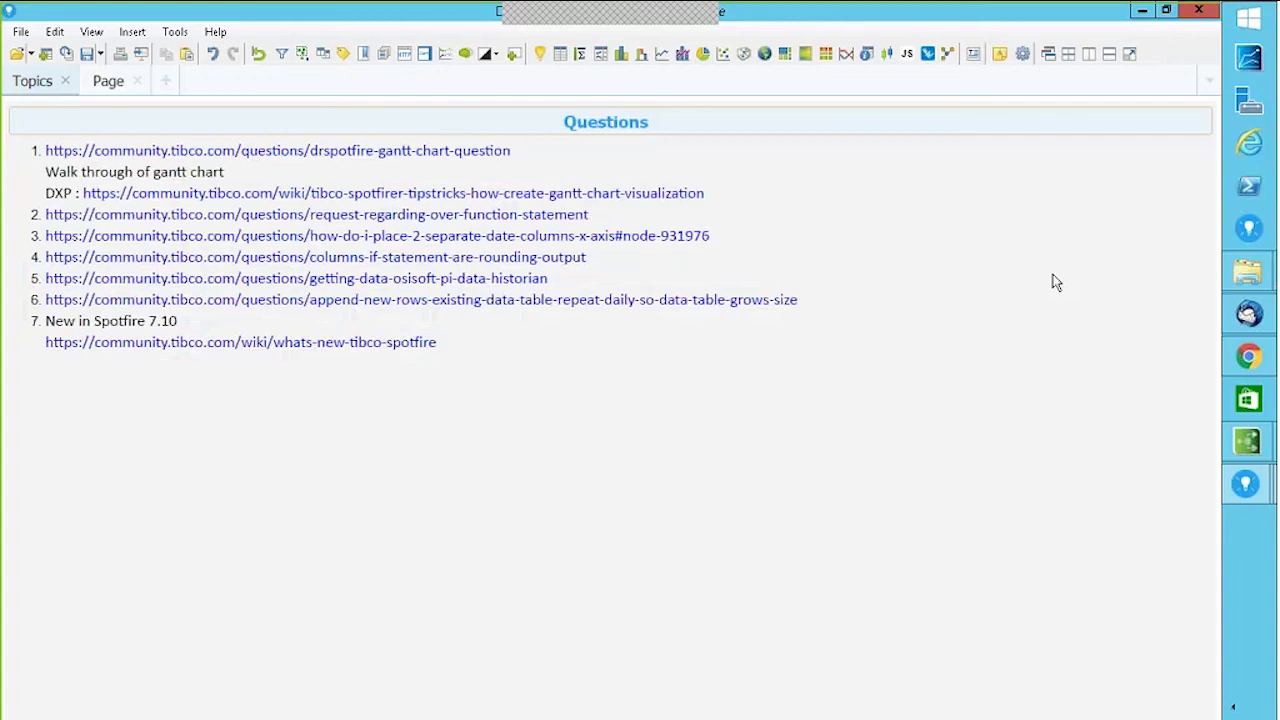
click(371, 280)
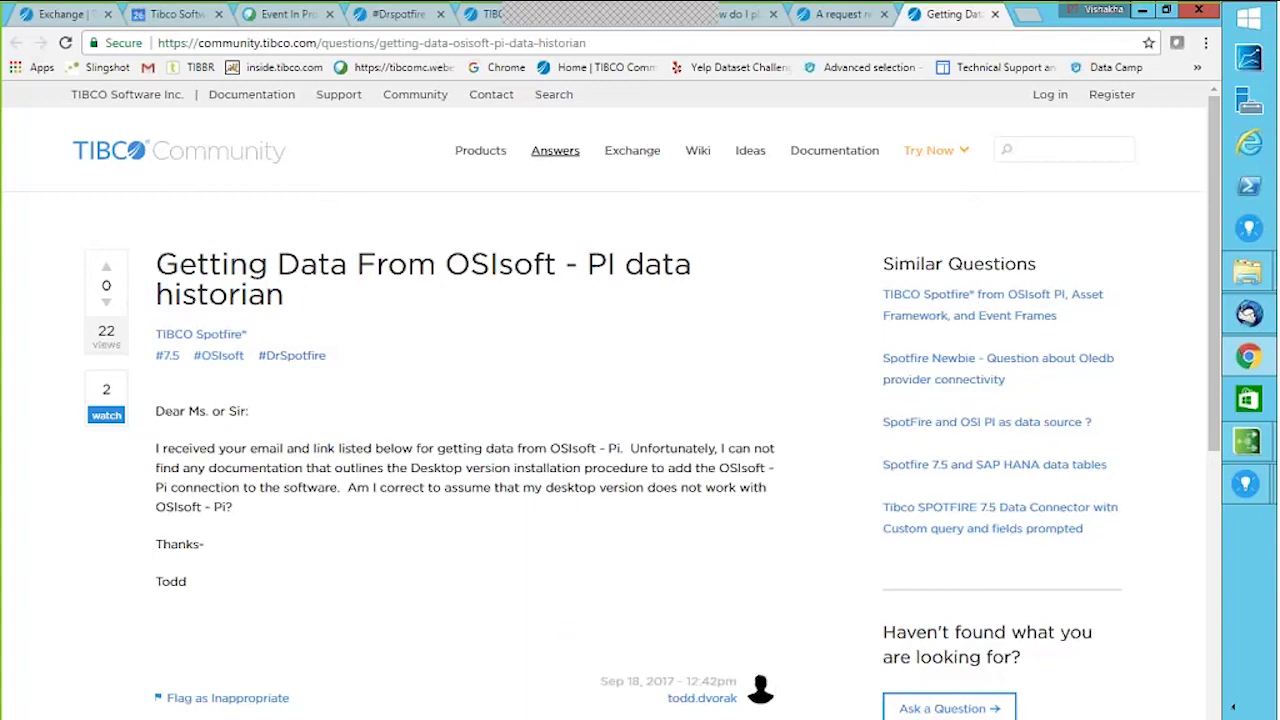
- Bring the DrSpotfire_26sept Spotfire window back to the front
mouse_move(1240, 495)
click(1070, 283)
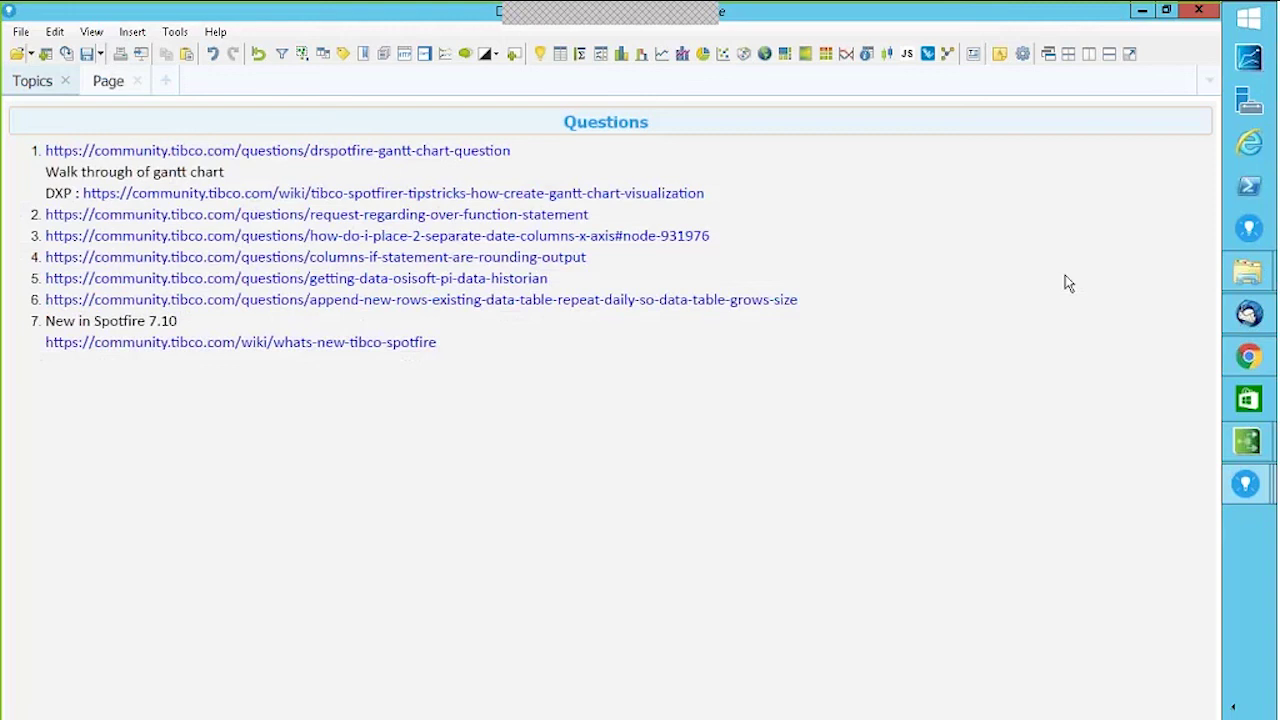
- Browse the What's new in TIBCO Spotfire wiki, then switch to the Gantt chart and OSIsoft question pages
click(300, 346)
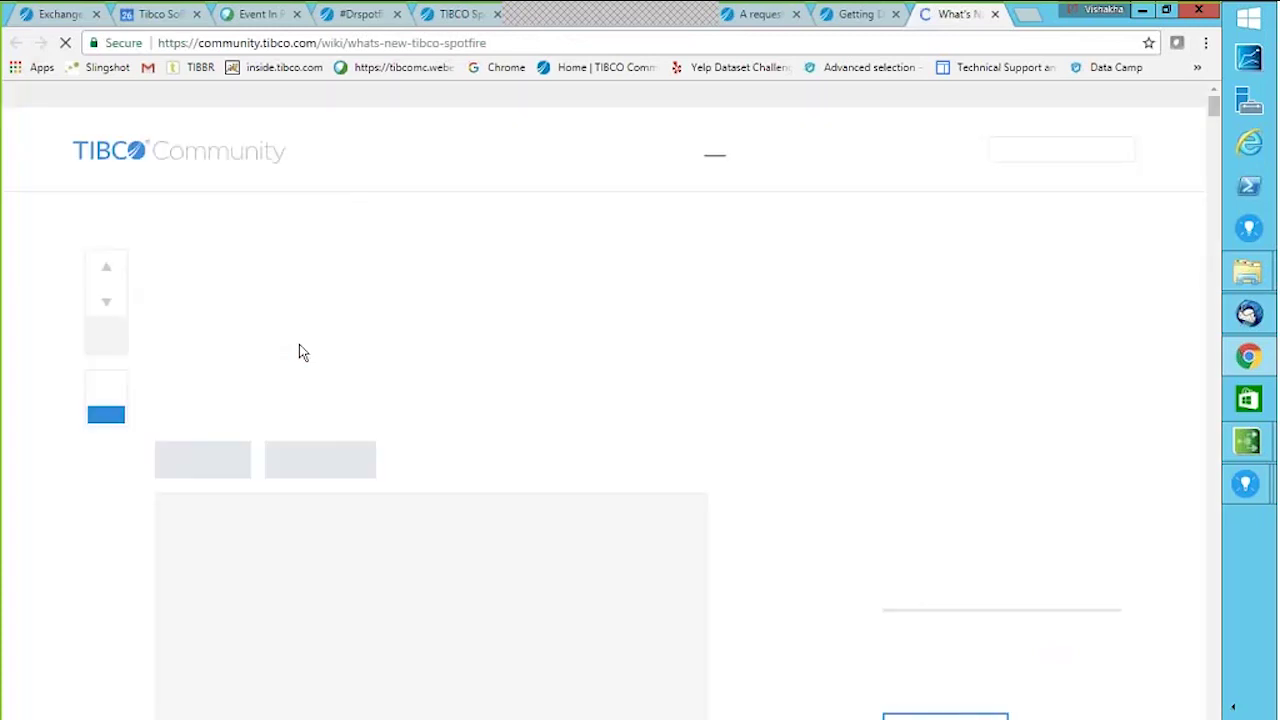
scroll(700, 300, down, 2)
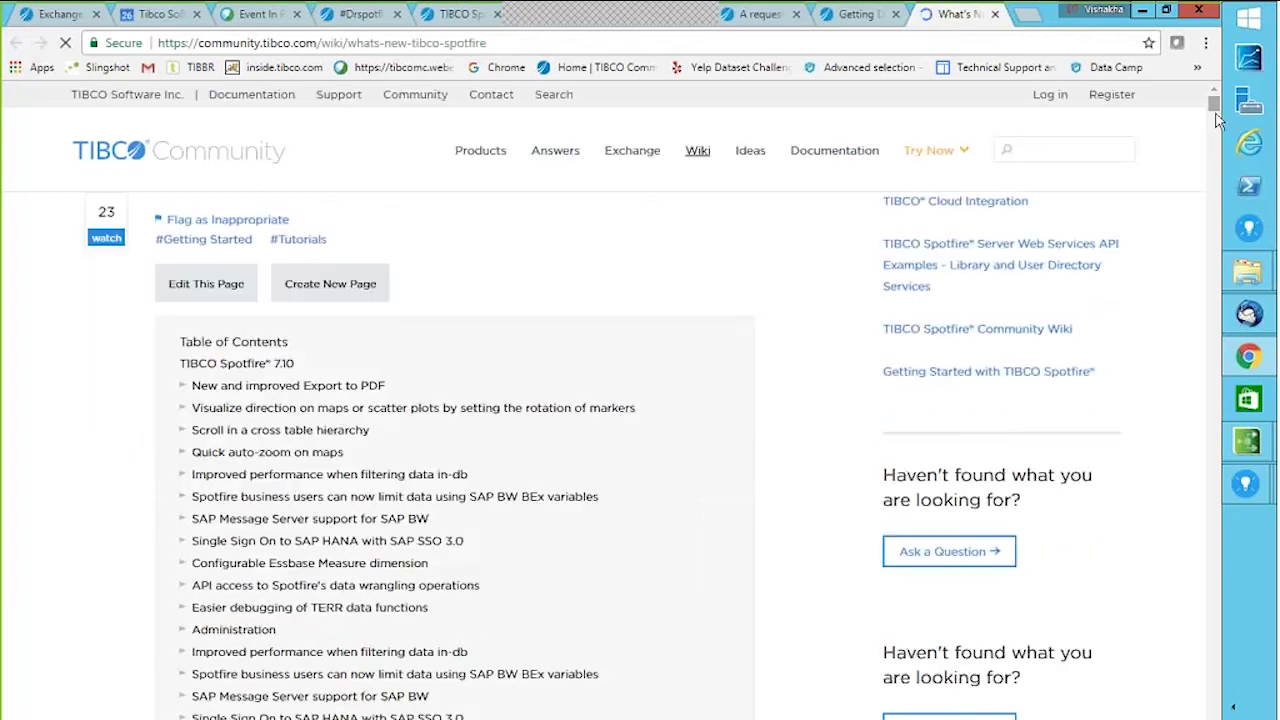
scroll(1219, 150, down, 8)
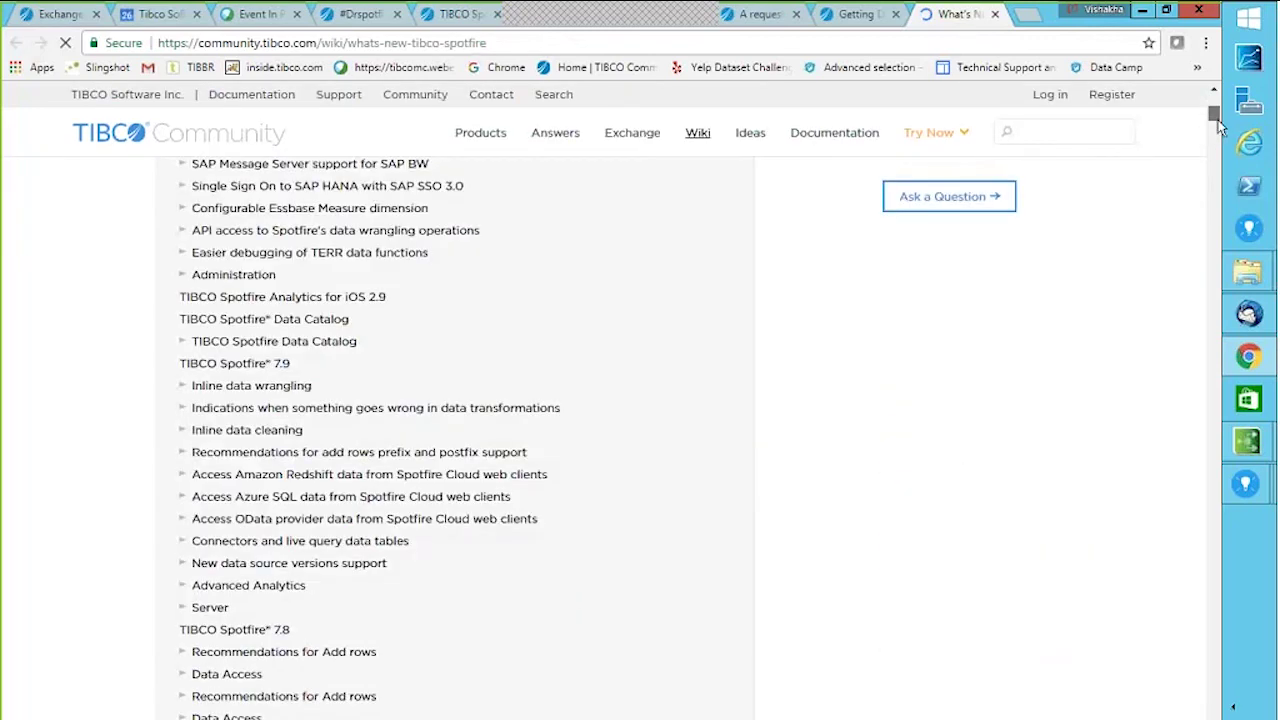
scroll(1219, 145, down, 10)
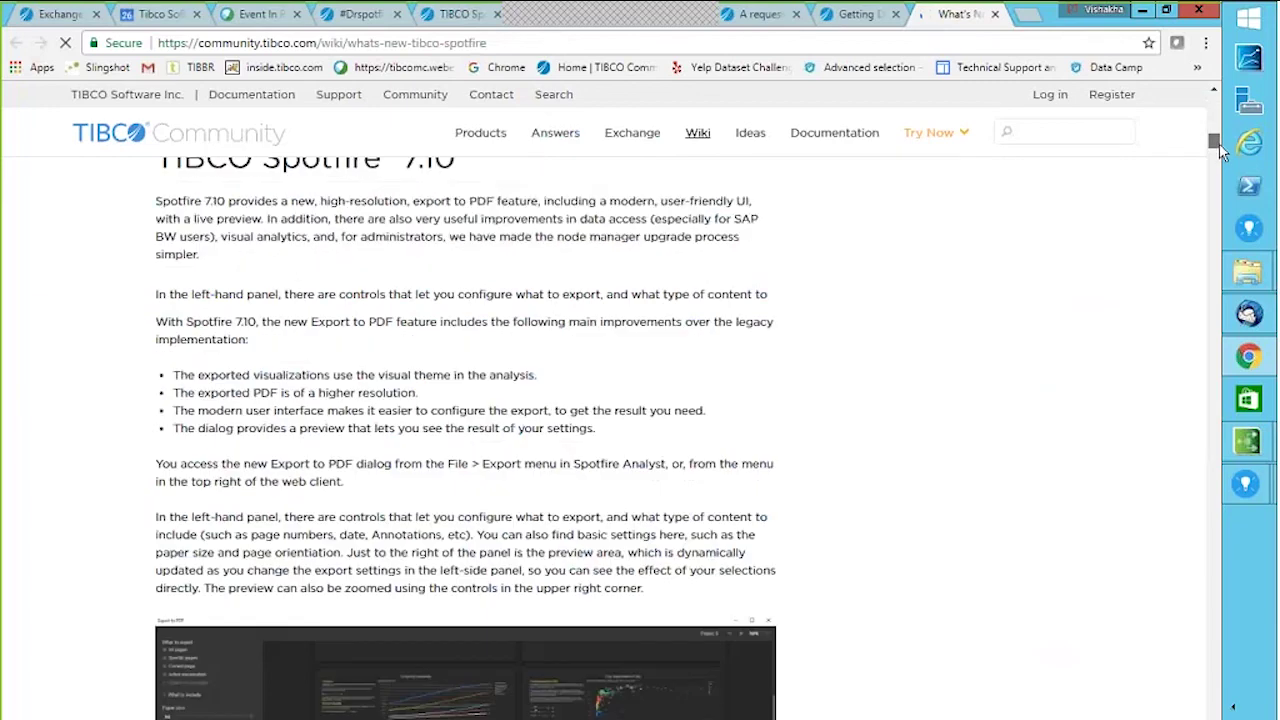
scroll(1219, 150, up, 1)
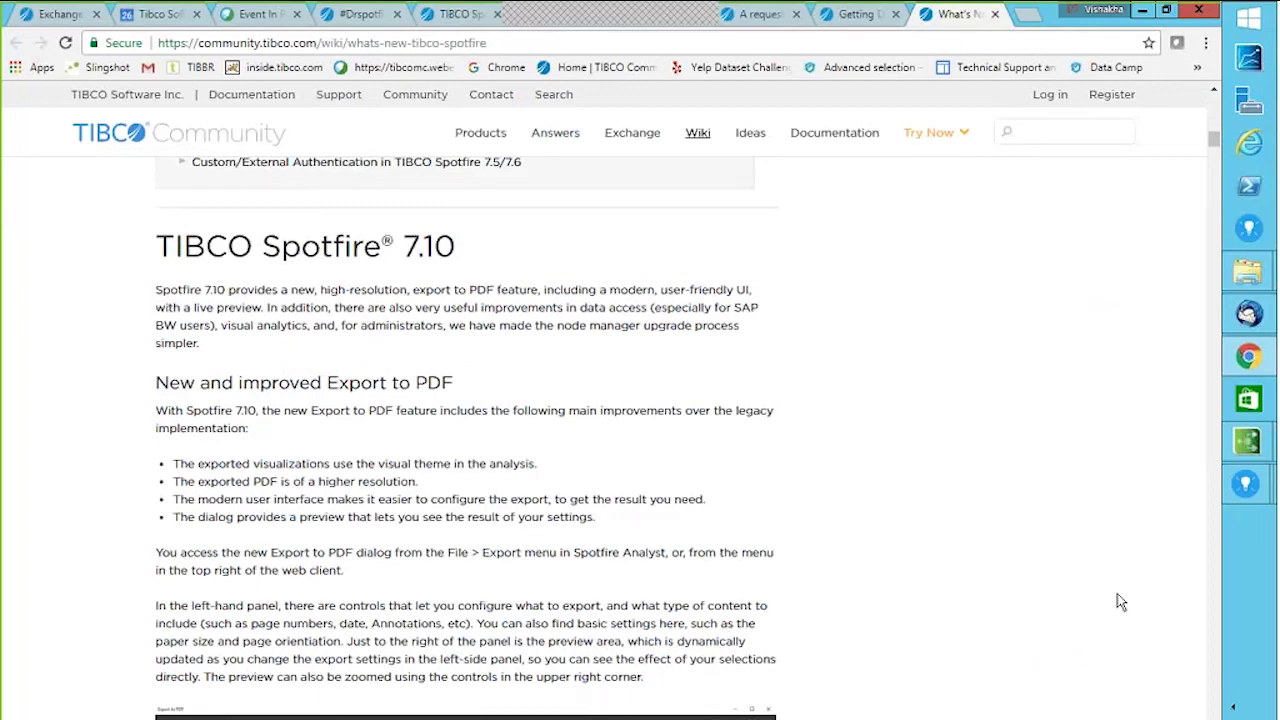
drag(1213, 143, 1214, 105)
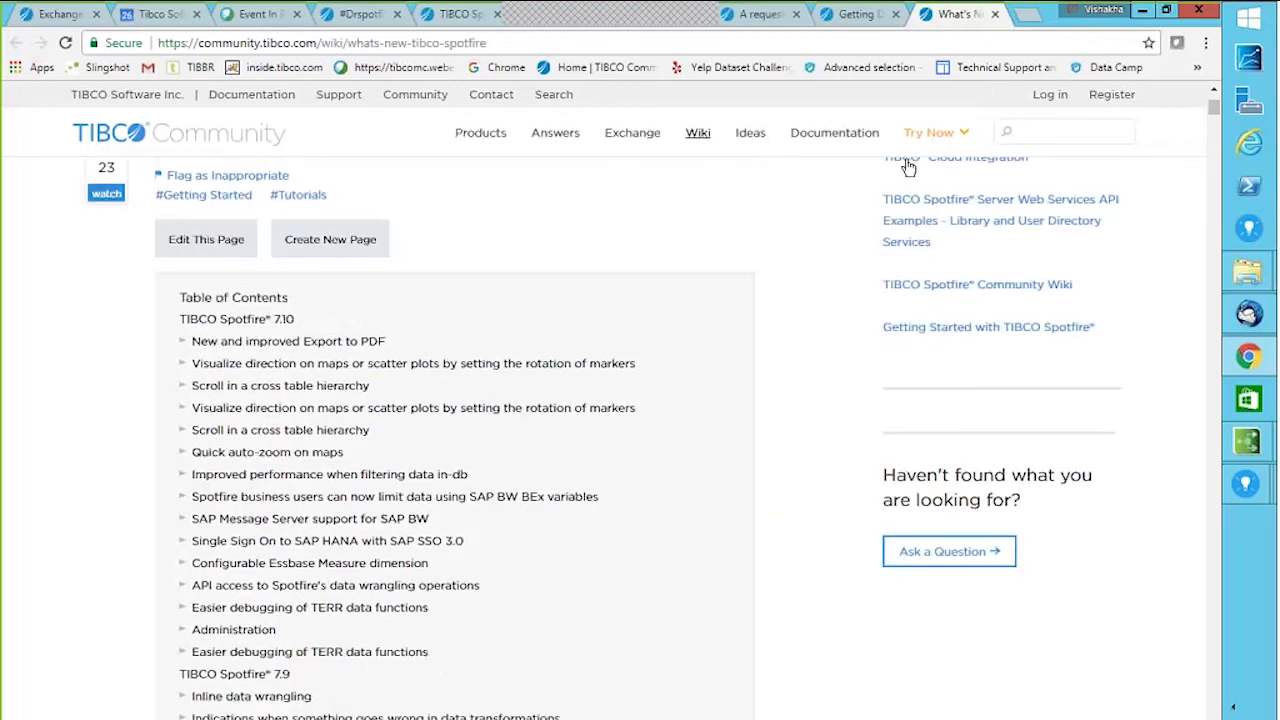
click(352, 16)
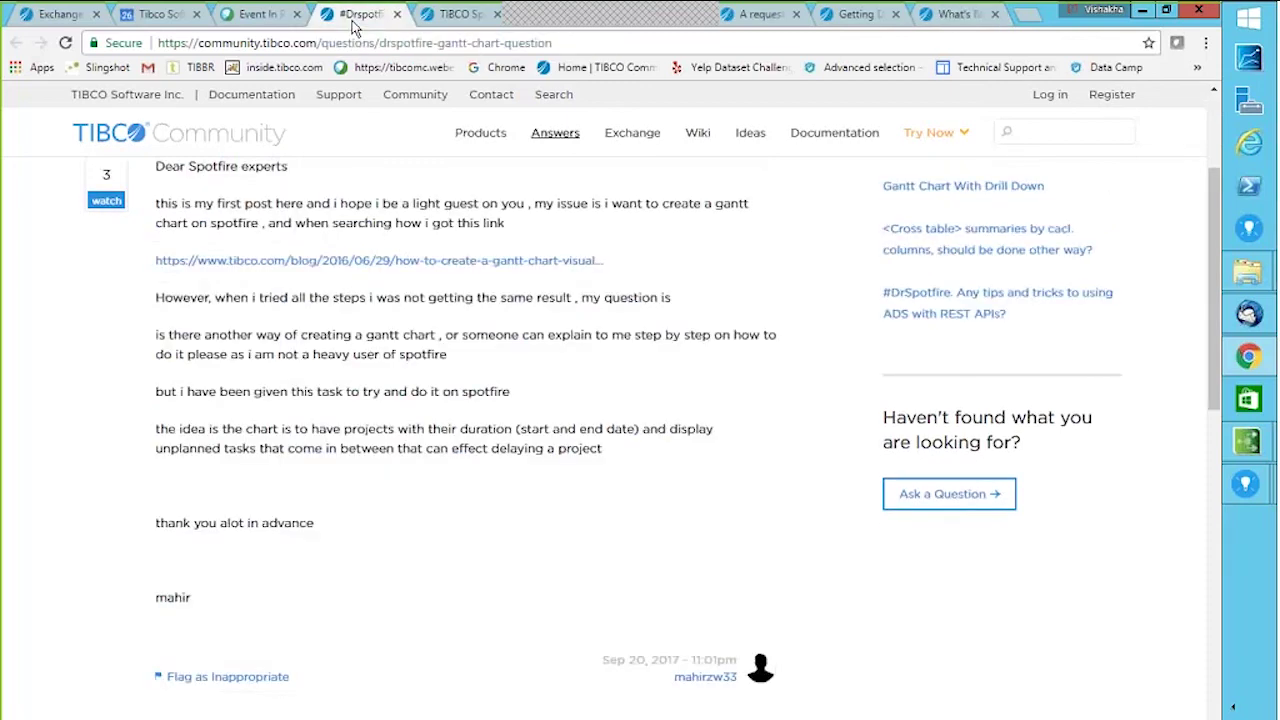
click(858, 14)
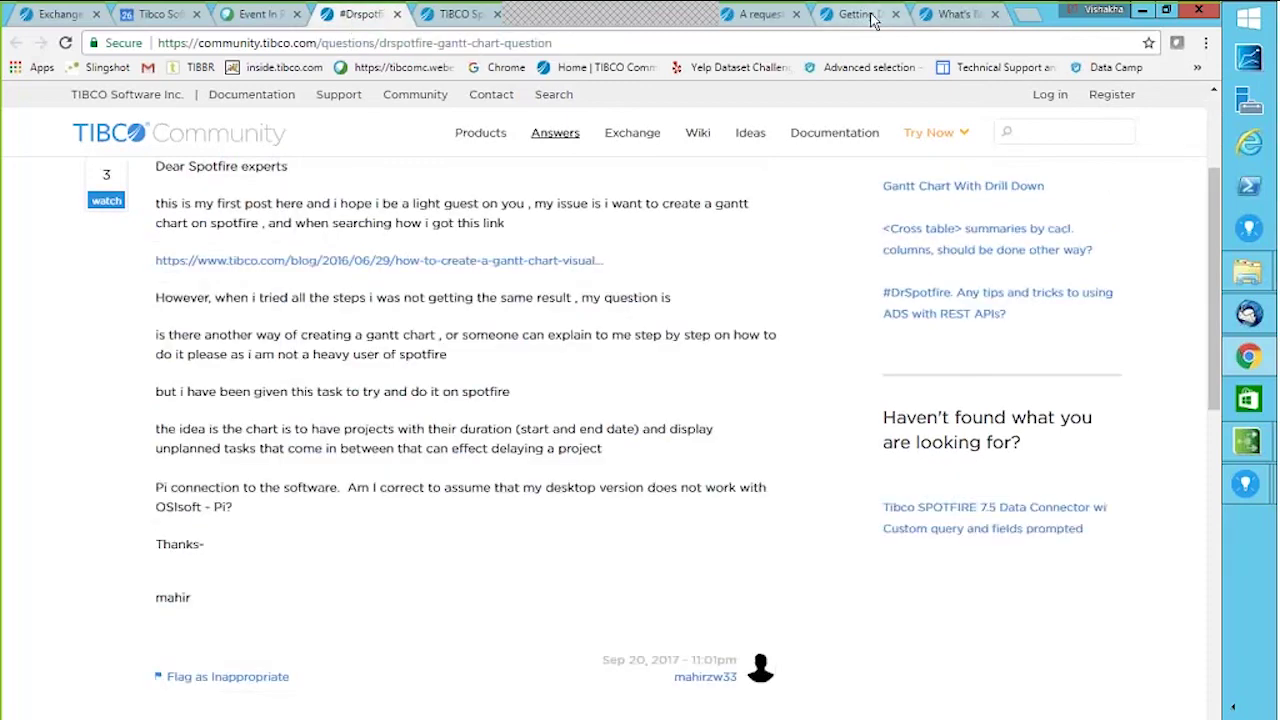